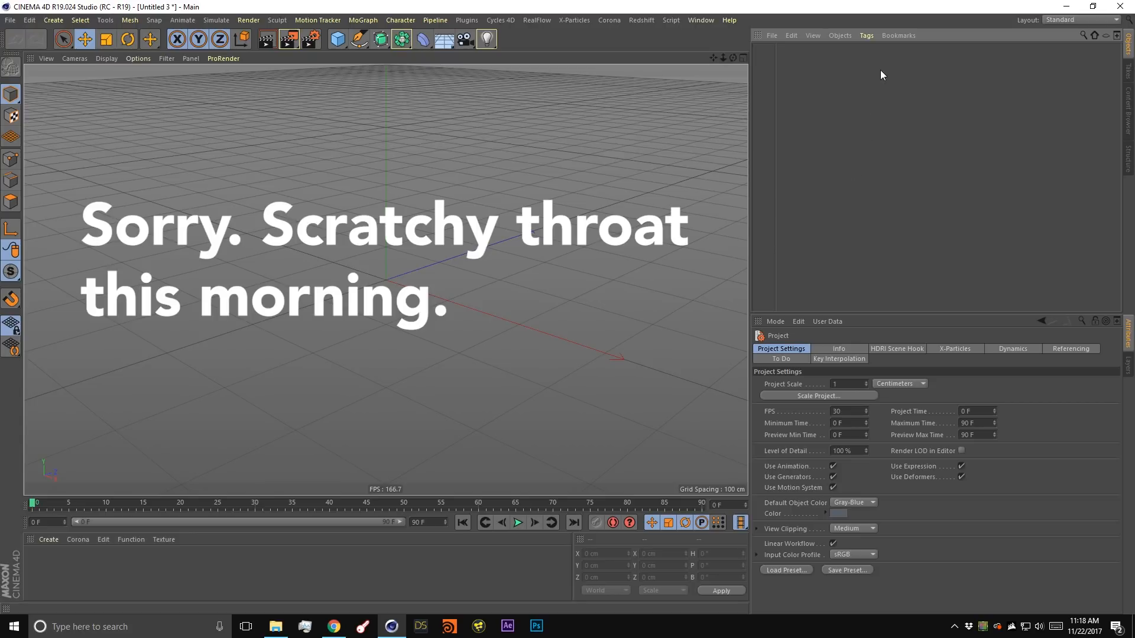
Add a plane primitive to the empty scene, frame it in the perspective view and leave it deselected.
{"action": "left_click", "coordinate": [337, 44]}
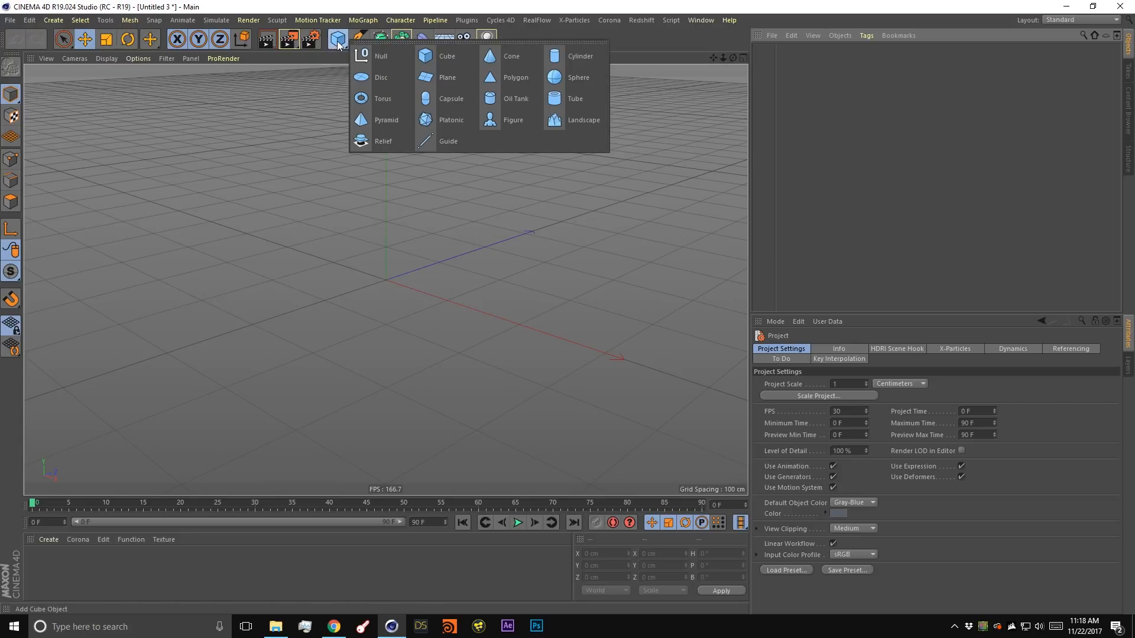
{"action": "left_click", "coordinate": [452, 83]}
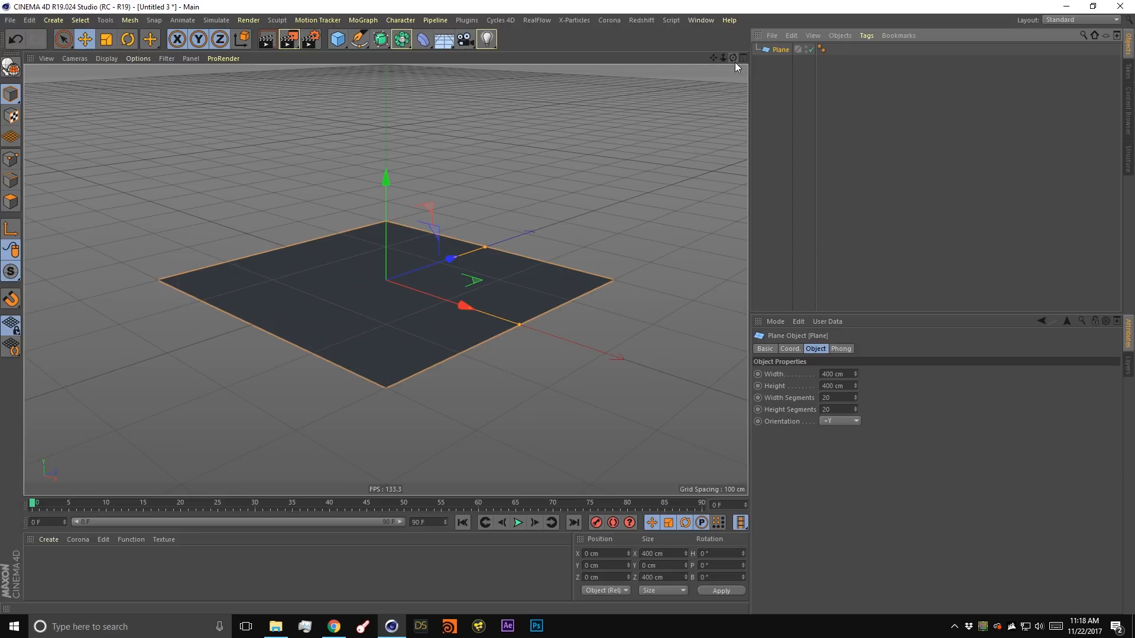
{"action": "left_click_drag", "start_coordinate": [733, 57], "coordinate": [766, 125]}
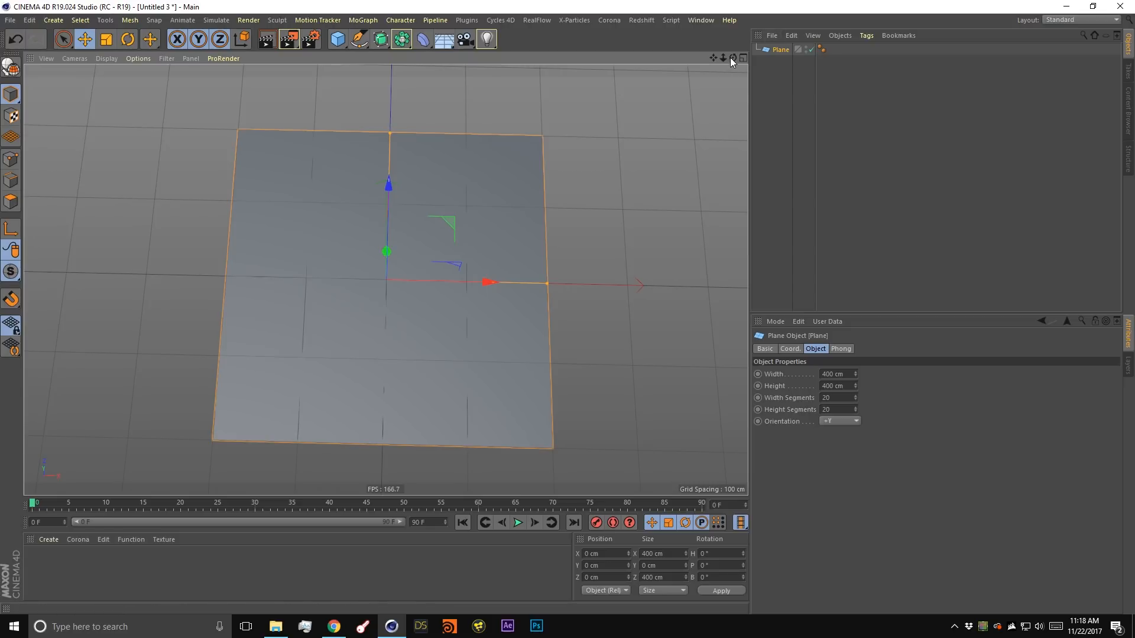
{"action": "left_click_drag", "start_coordinate": [733, 58], "coordinate": [678, 133]}
{"action": "scroll", "coordinate": [584, 332], "scroll_direction": "down", "scroll_amount": 3}
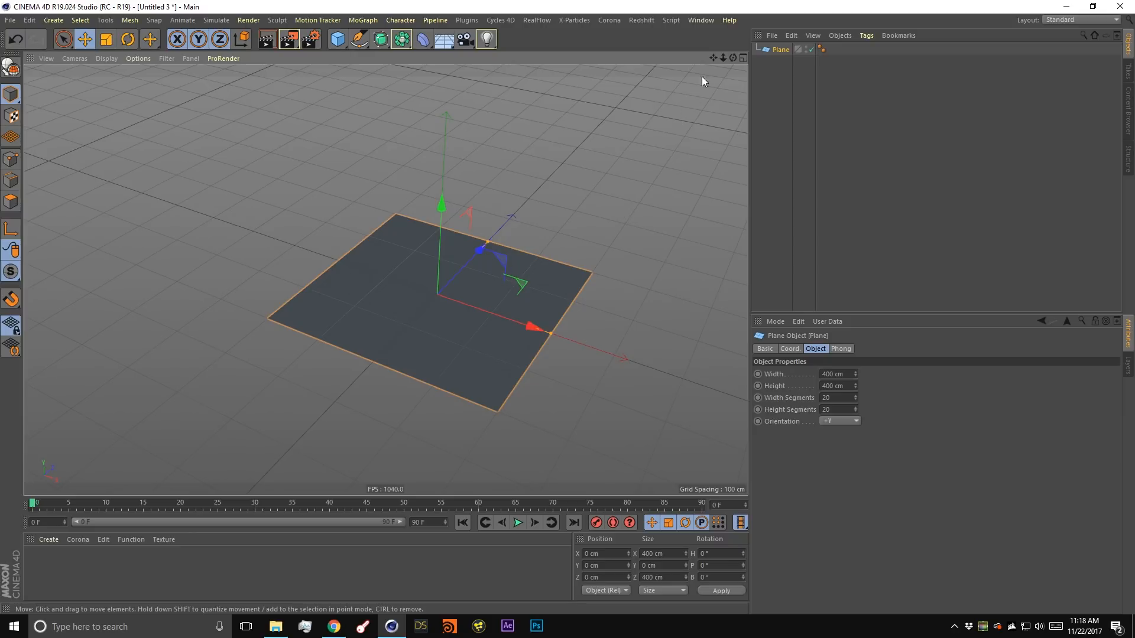
{"action": "left_click_drag", "start_coordinate": [713, 58], "coordinate": [612, 33]}
{"action": "scroll", "coordinate": [374, 312], "scroll_direction": "up", "scroll_amount": 2}
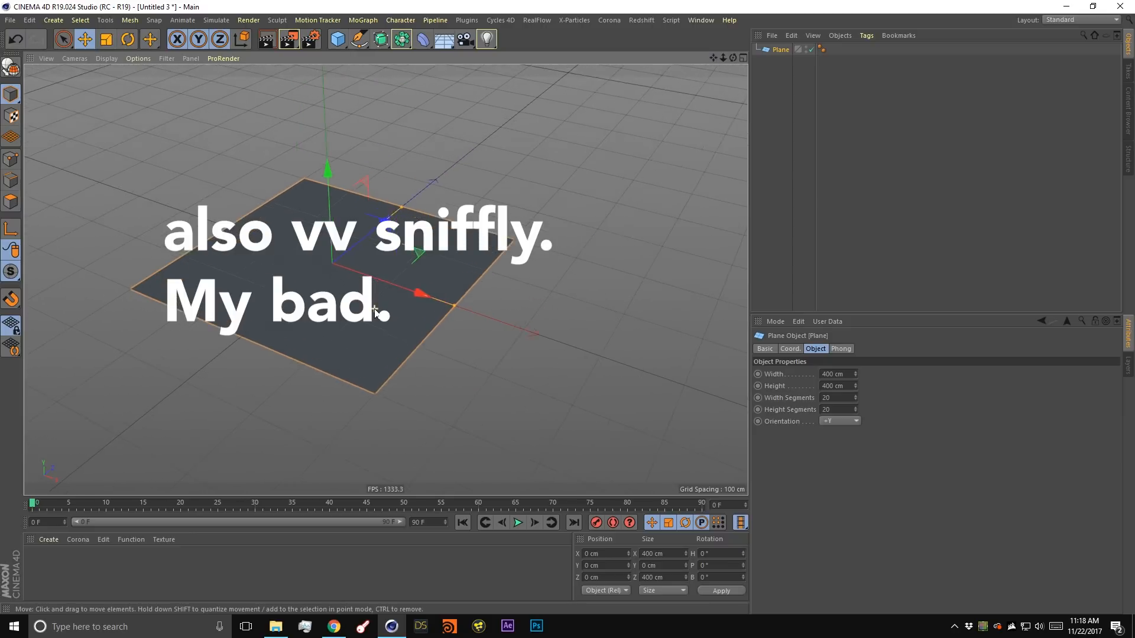
{"action": "scroll", "coordinate": [374, 312], "scroll_direction": "up", "scroll_amount": 2}
{"action": "left_click_drag", "start_coordinate": [712, 58], "coordinate": [771, 51]}
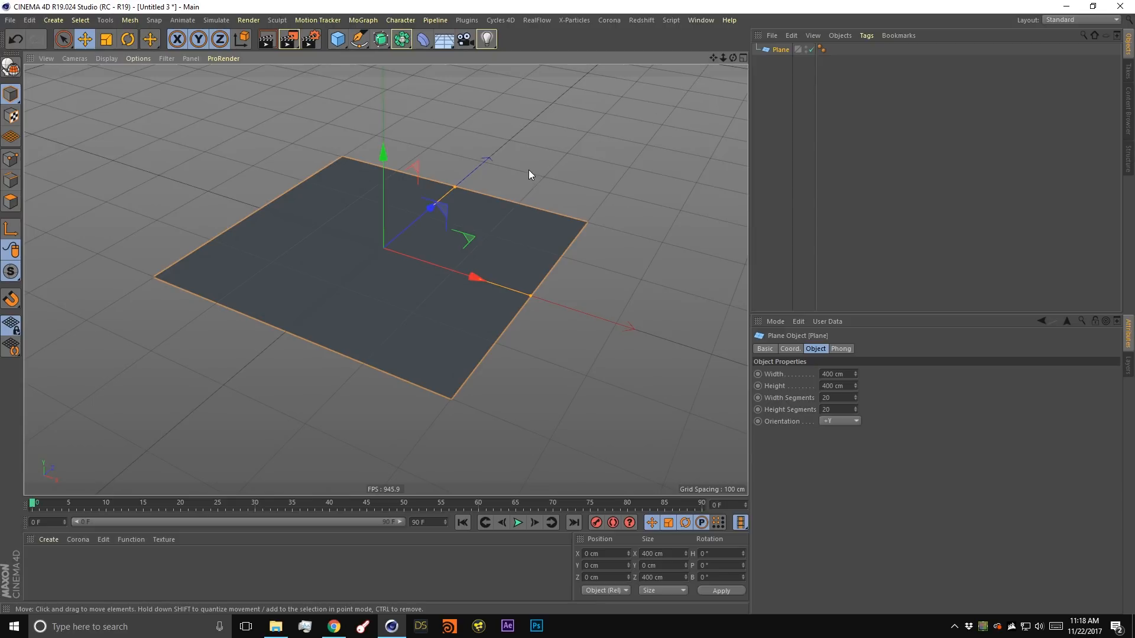
{"action": "left_click", "coordinate": [892, 116]}
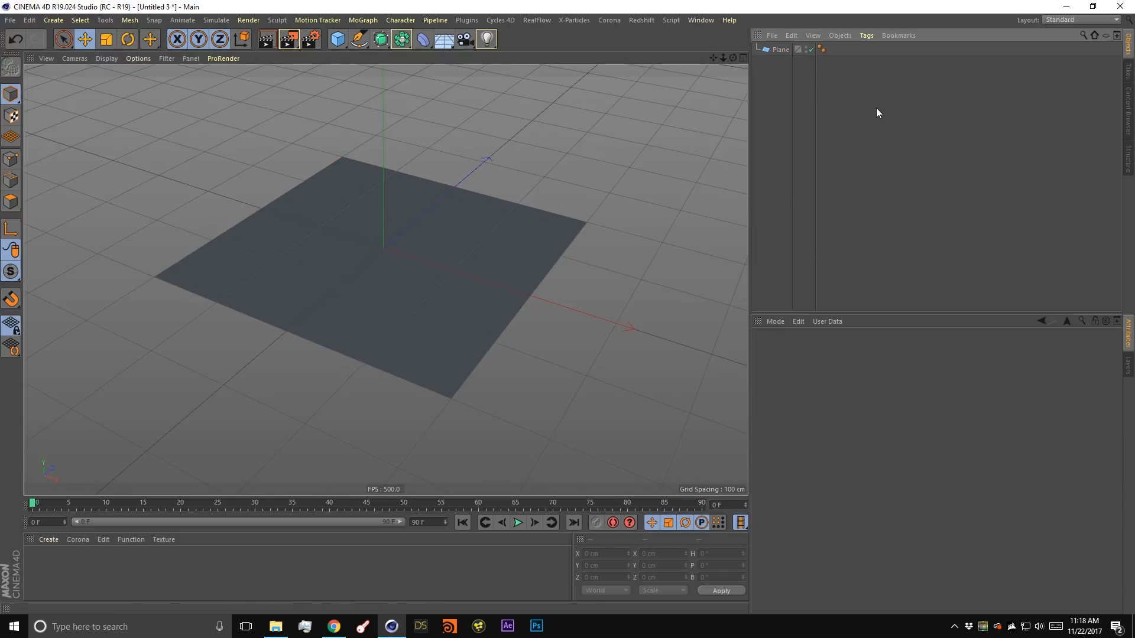
Create a new default material and apply it to the plane.
{"action": "double_click", "coordinate": [47, 576]}
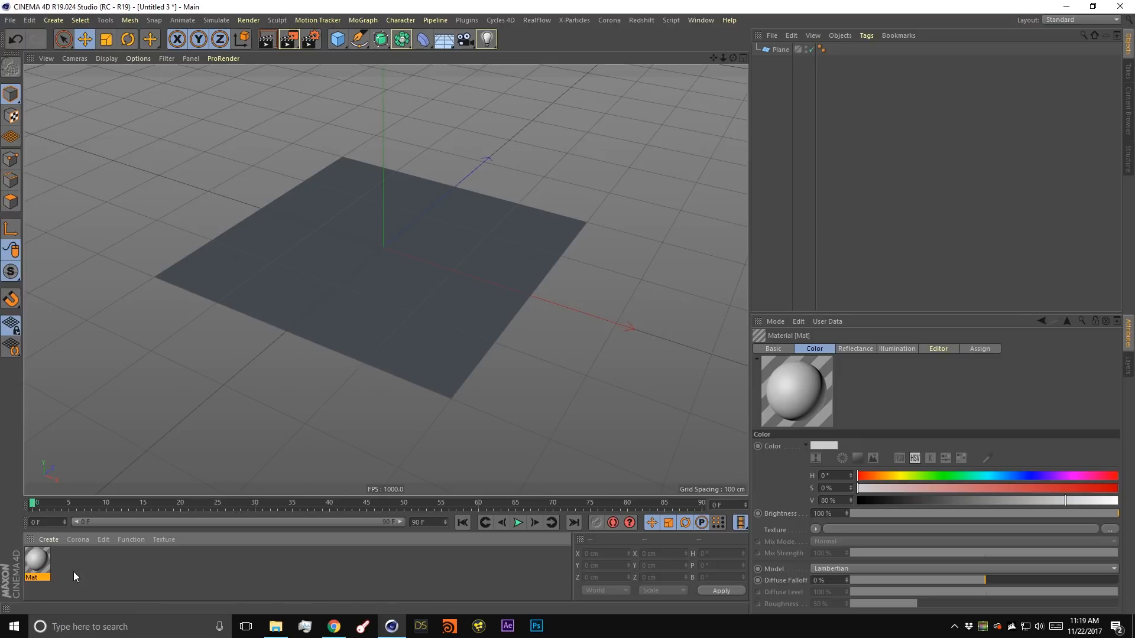
{"action": "mouse_move", "coordinate": [713, 58]}
{"action": "left_mouse_down"}
{"action": "mouse_move", "coordinate": [728, 59]}
{"action": "mouse_move", "coordinate": [720, 89]}
{"action": "mouse_move", "coordinate": [711, 58]}
{"action": "left_mouse_up"}
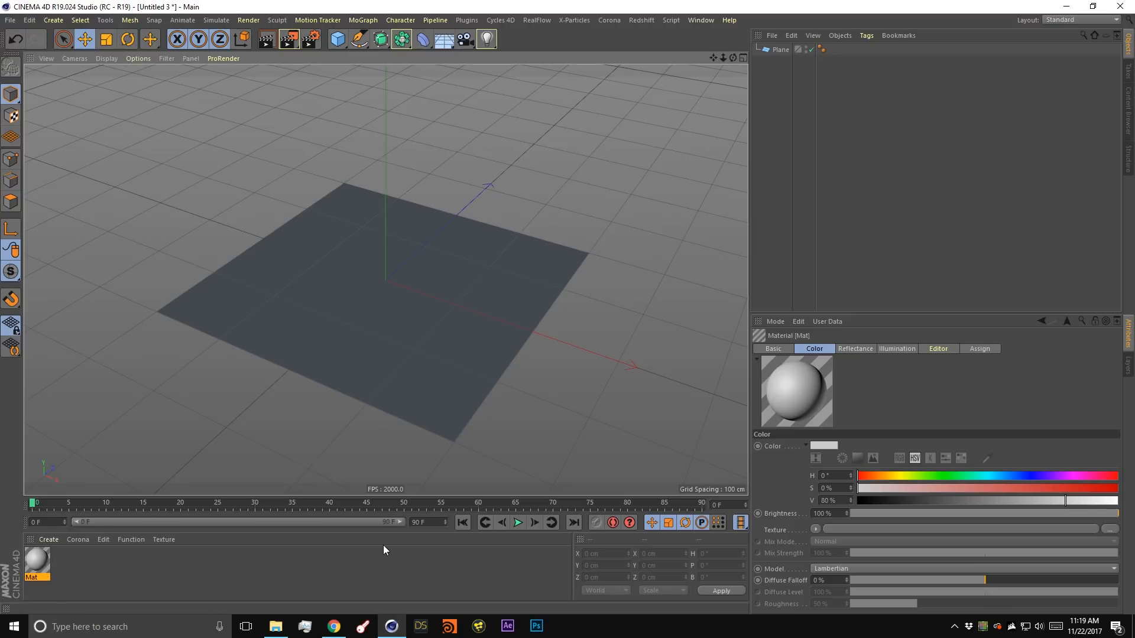
{"action": "left_click", "coordinate": [332, 241]}
{"action": "left_click", "coordinate": [37, 567]}
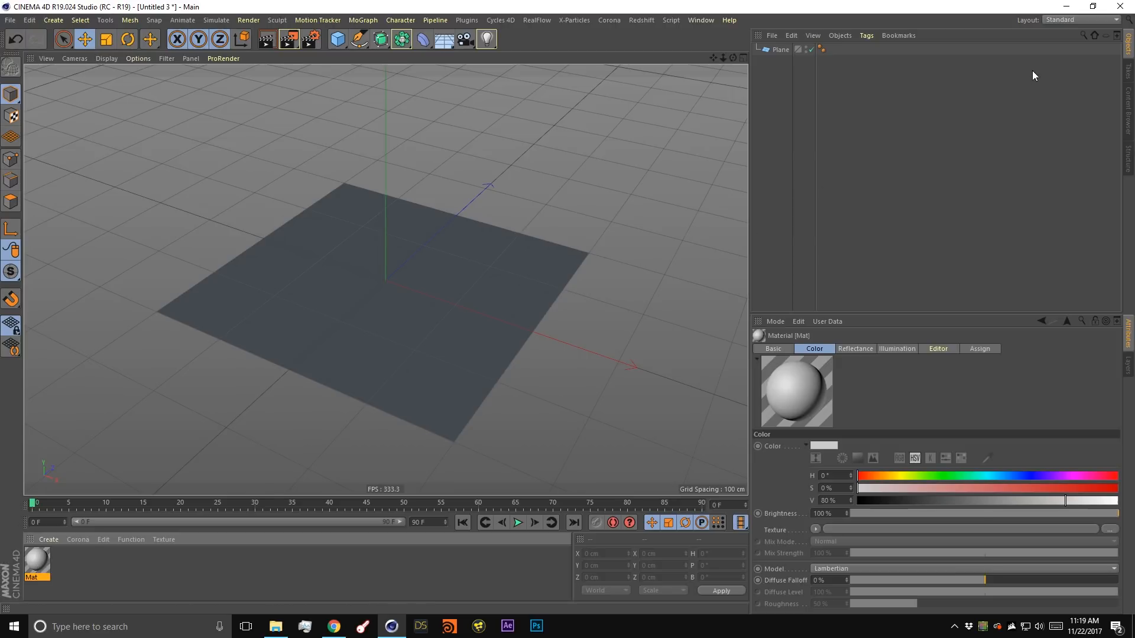
{"action": "left_click_drag", "start_coordinate": [34, 562], "coordinate": [364, 250]}
{"action": "left_click_drag", "start_coordinate": [714, 58], "coordinate": [713, 32]}
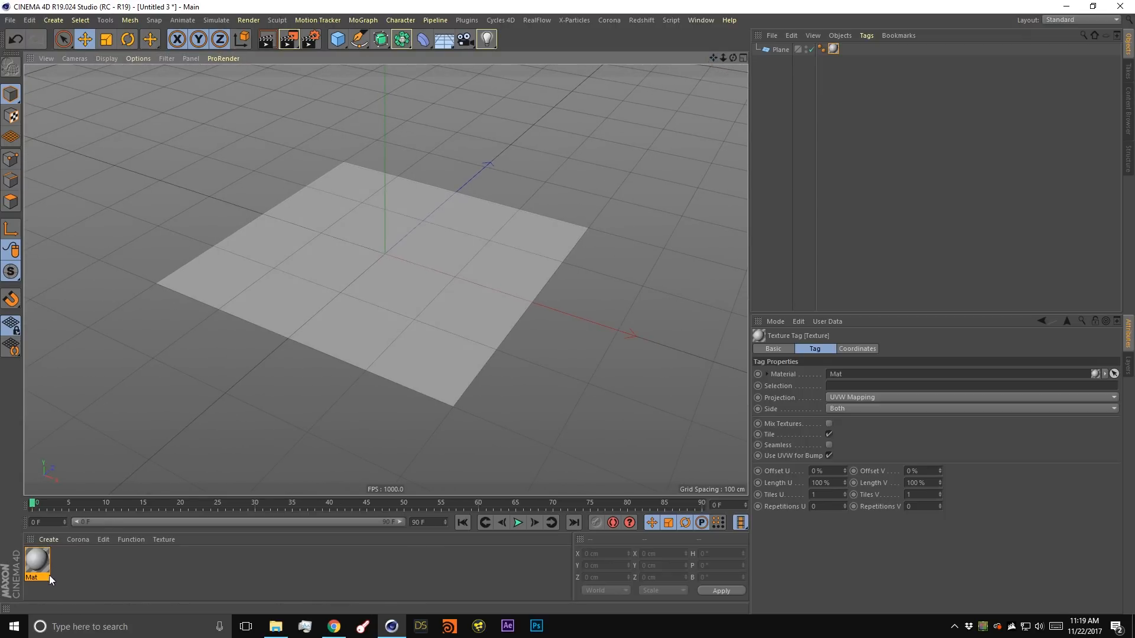
Turn off the Reflectance channel of the plane's material.
{"action": "left_click", "coordinate": [39, 562]}
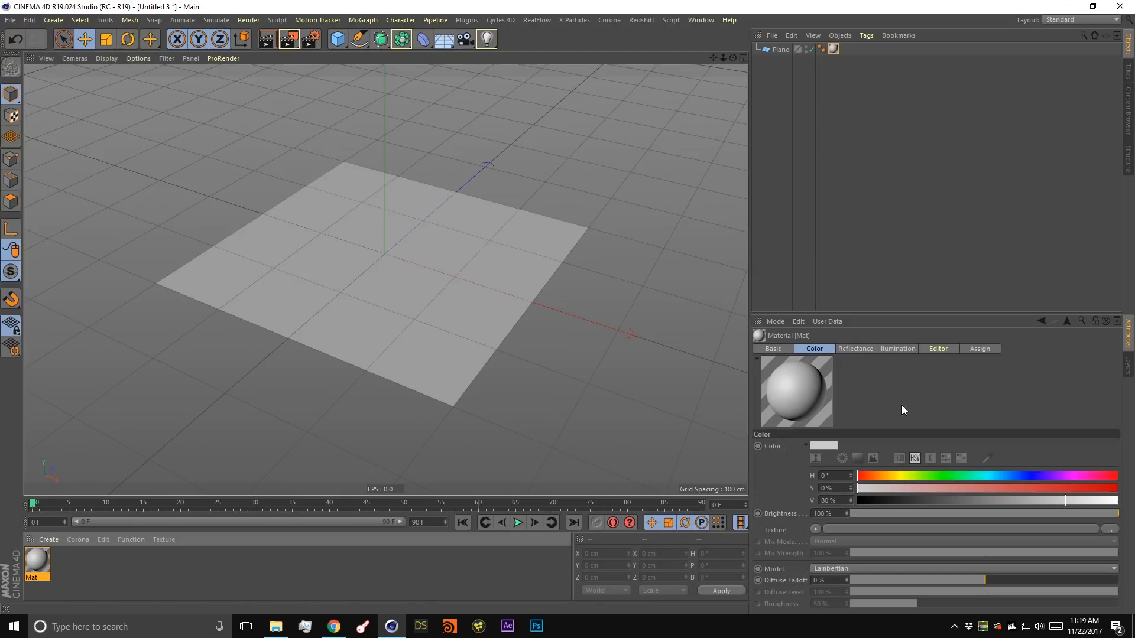
{"action": "left_click_drag", "start_coordinate": [895, 313], "coordinate": [896, 201]}
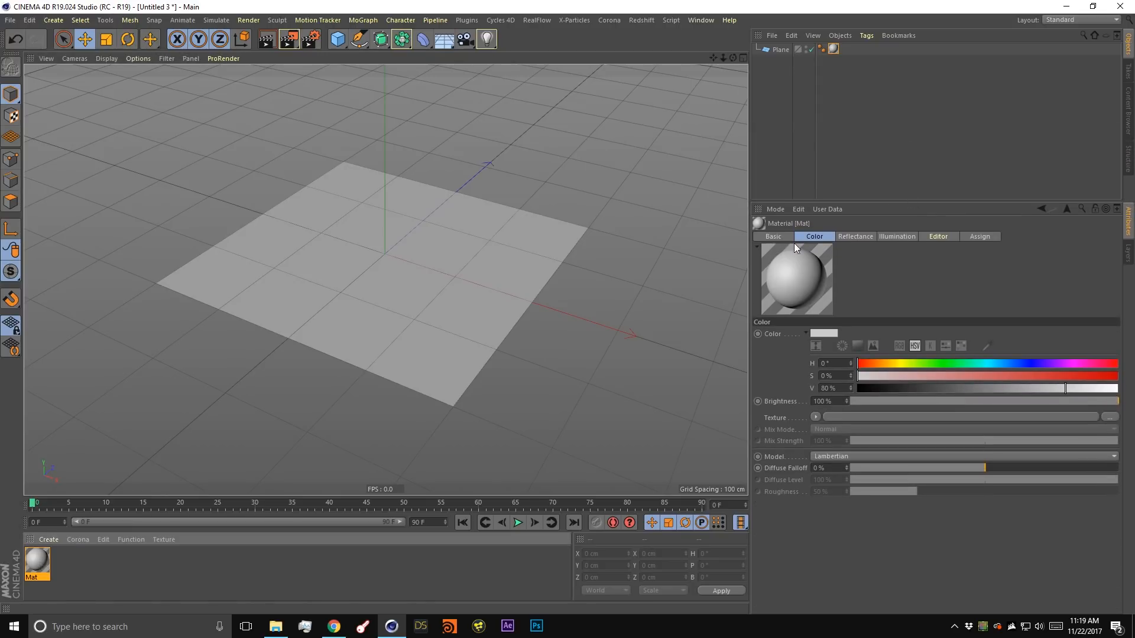
{"action": "left_click", "coordinate": [775, 236]}
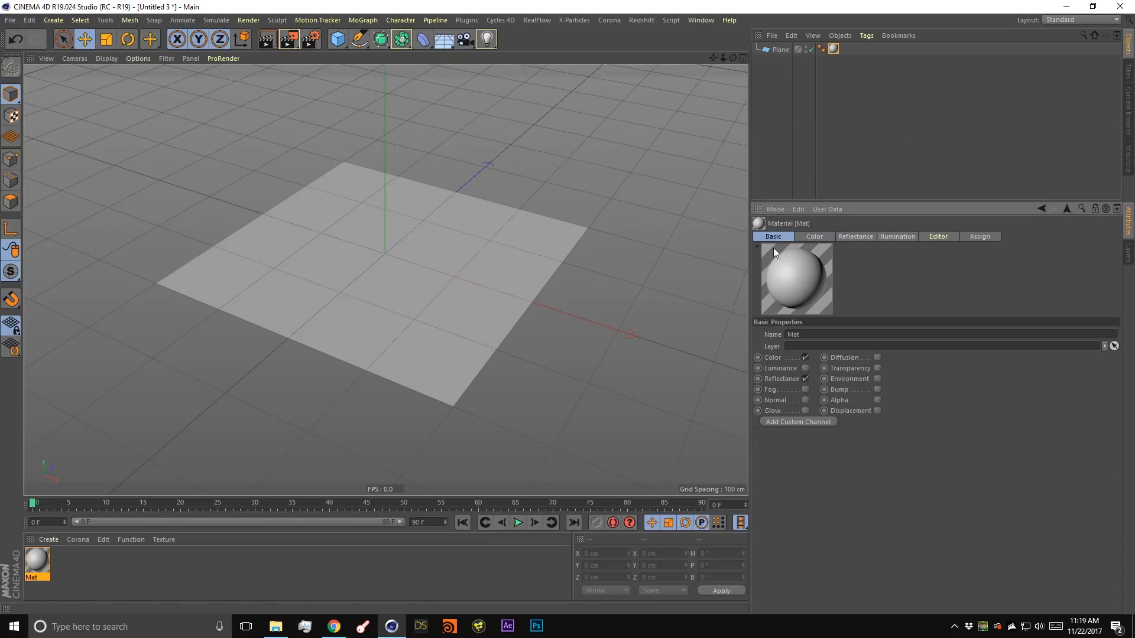
{"action": "left_click", "coordinate": [804, 379]}
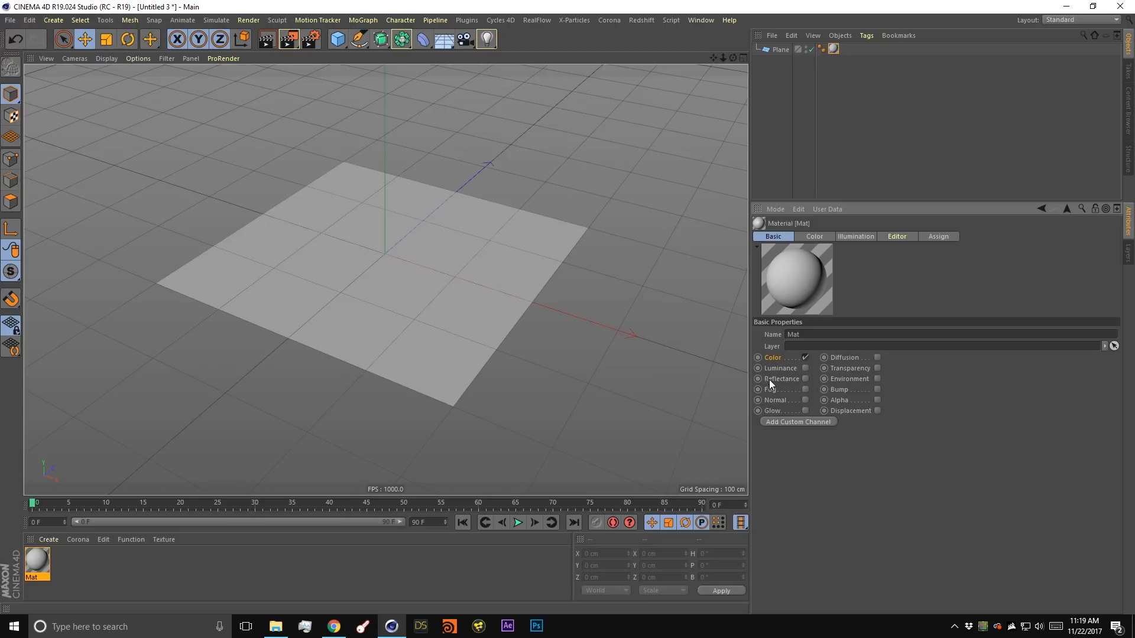
Load a Noise shader as the texture of the material's Color channel and play the animation briefly to check it.
{"action": "left_click", "coordinate": [815, 237]}
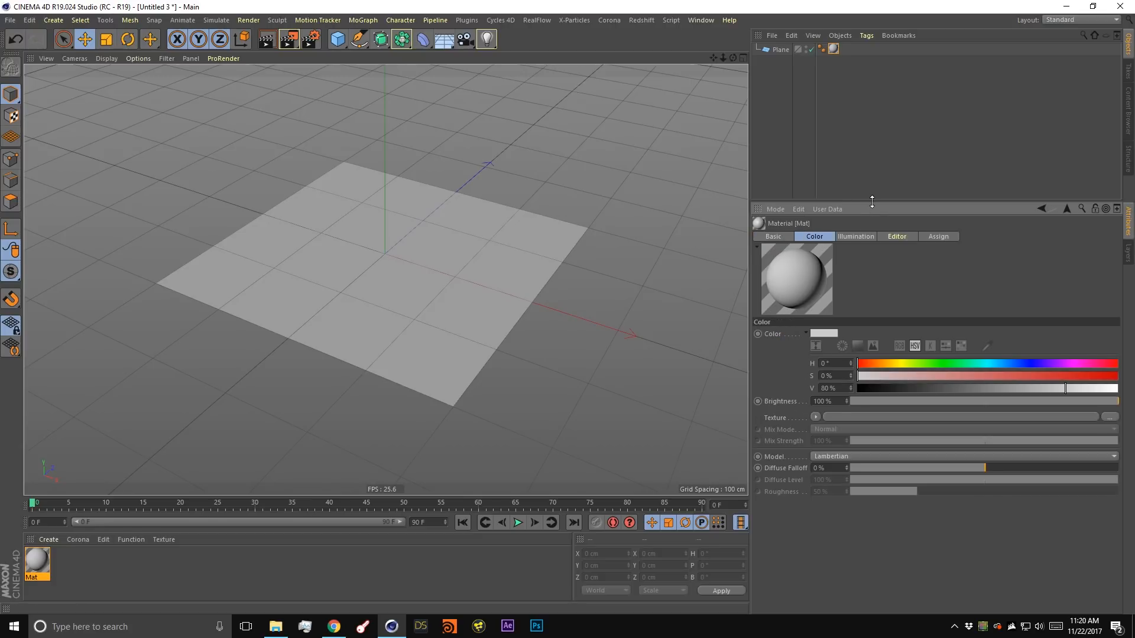
{"action": "left_click_drag", "start_coordinate": [871, 206], "coordinate": [871, 139]}
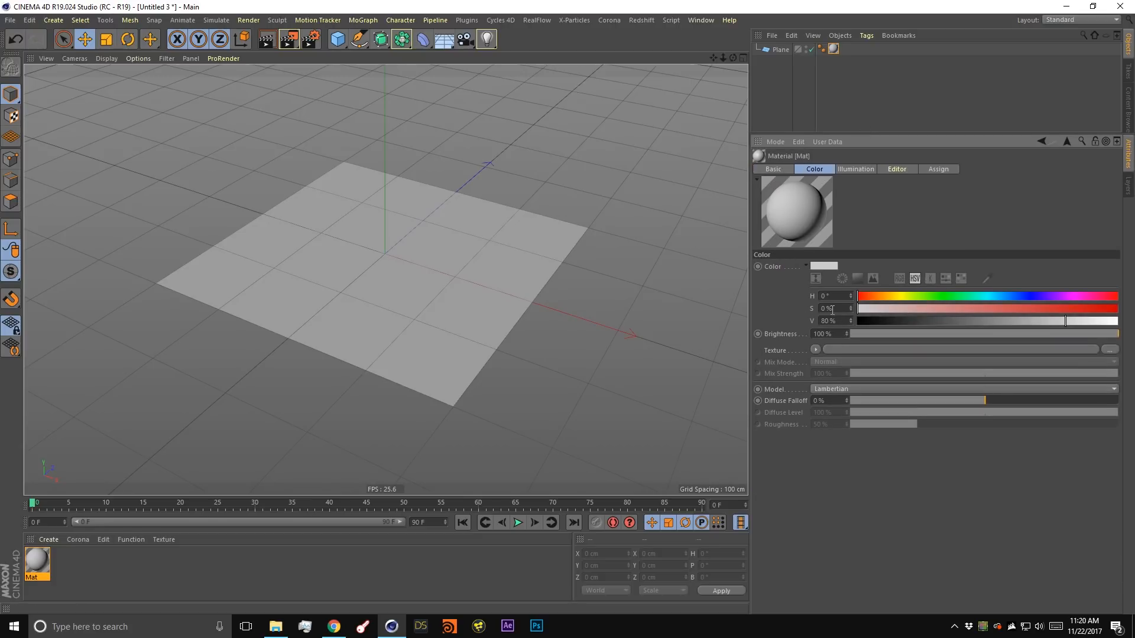
{"action": "left_click", "coordinate": [817, 350]}
{"action": "left_click", "coordinate": [817, 350]}
{"action": "left_click", "coordinate": [817, 350]}
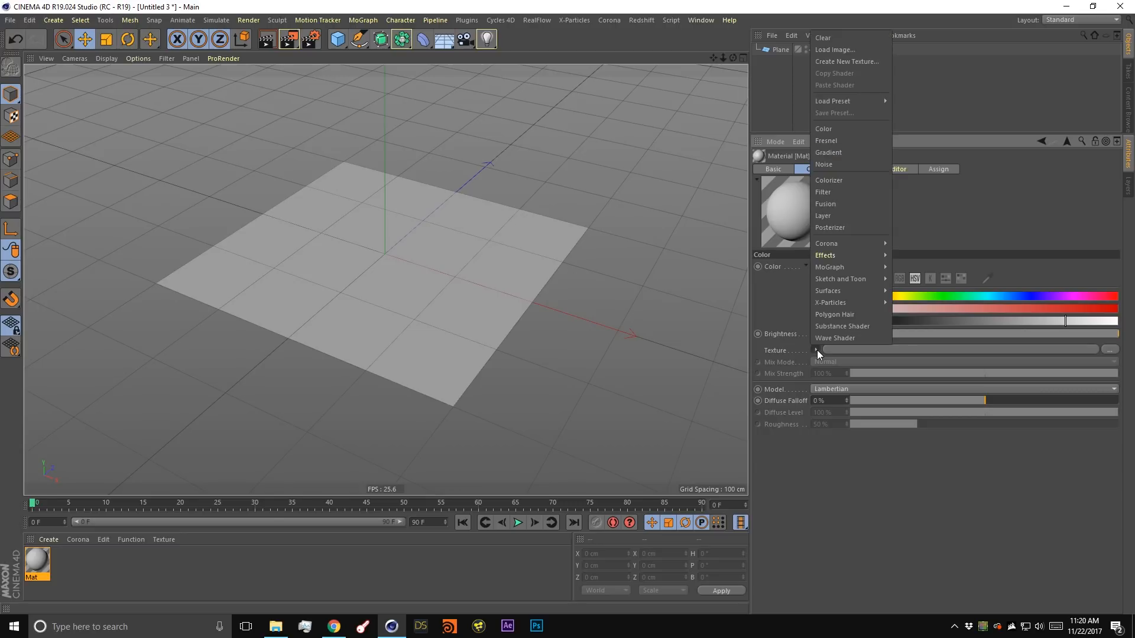
{"action": "left_click", "coordinate": [830, 165]}
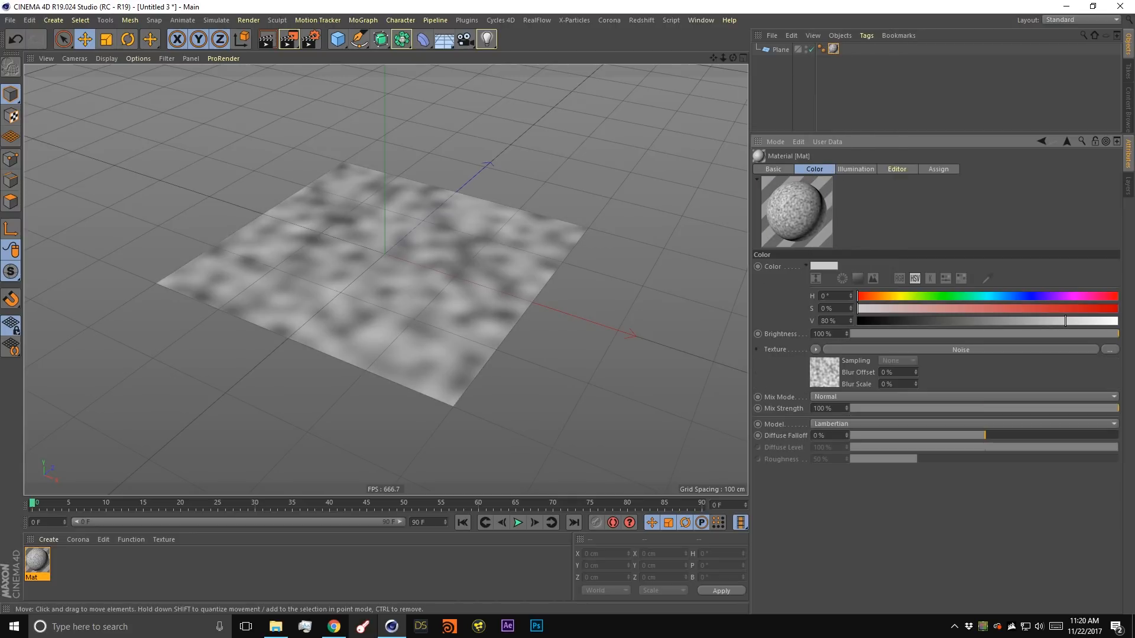
{"action": "left_click", "coordinate": [516, 522]}
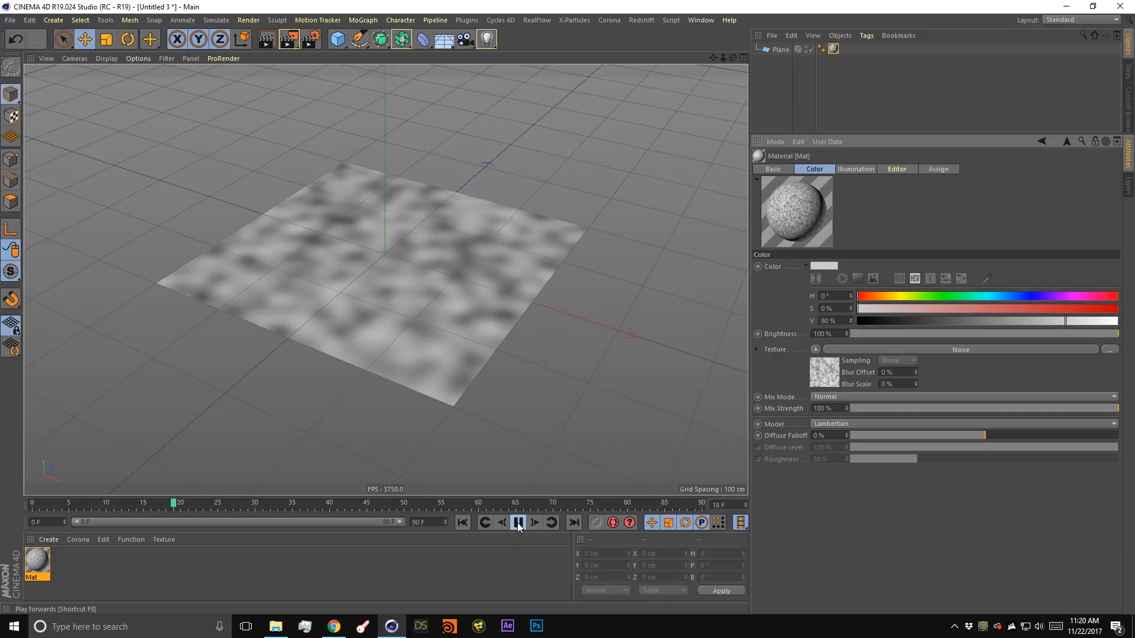
{"action": "left_click", "coordinate": [518, 522]}
Set the Noise shader's Animation Speed to 0.5, keeping the Noise type.
{"action": "left_click", "coordinate": [909, 169]}
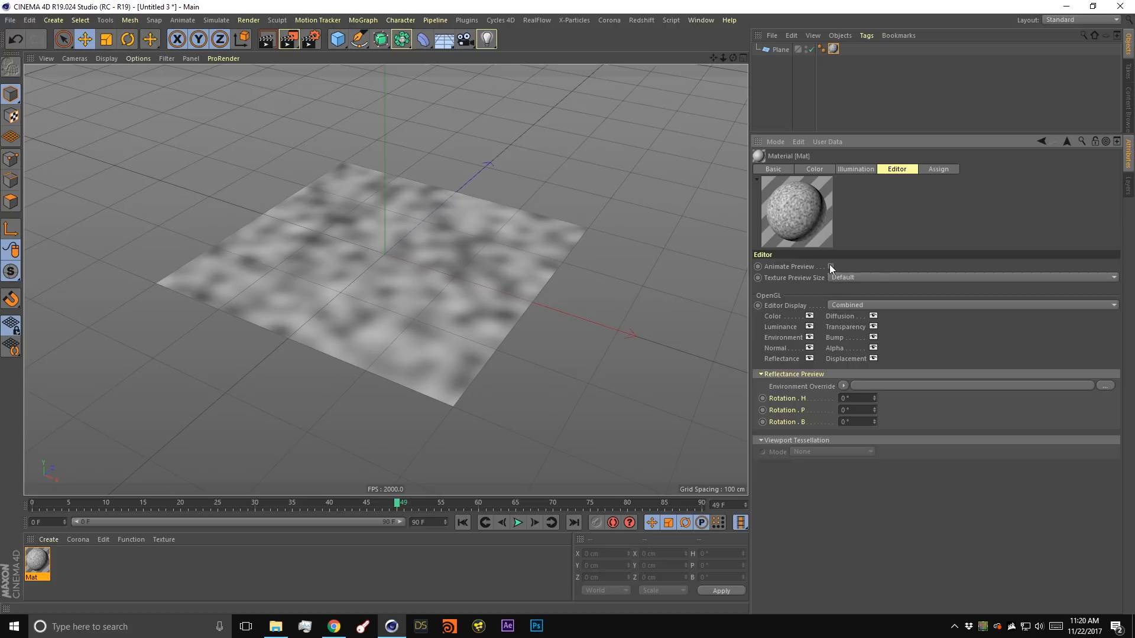
{"action": "left_click", "coordinate": [520, 522]}
{"action": "left_click", "coordinate": [827, 168]}
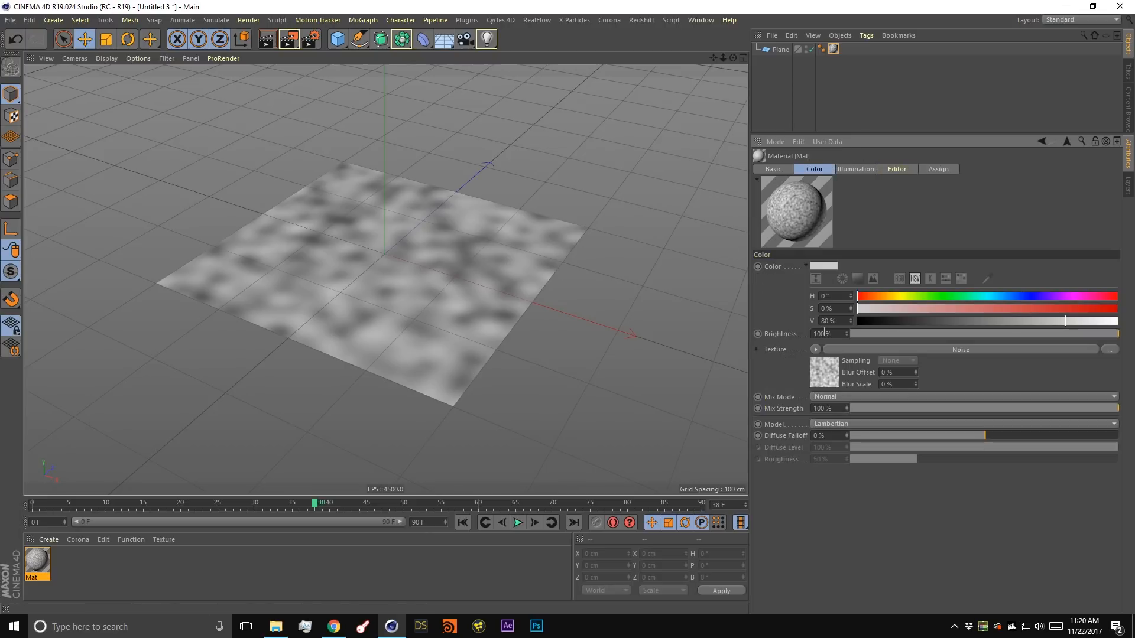
{"action": "left_click", "coordinate": [832, 375]}
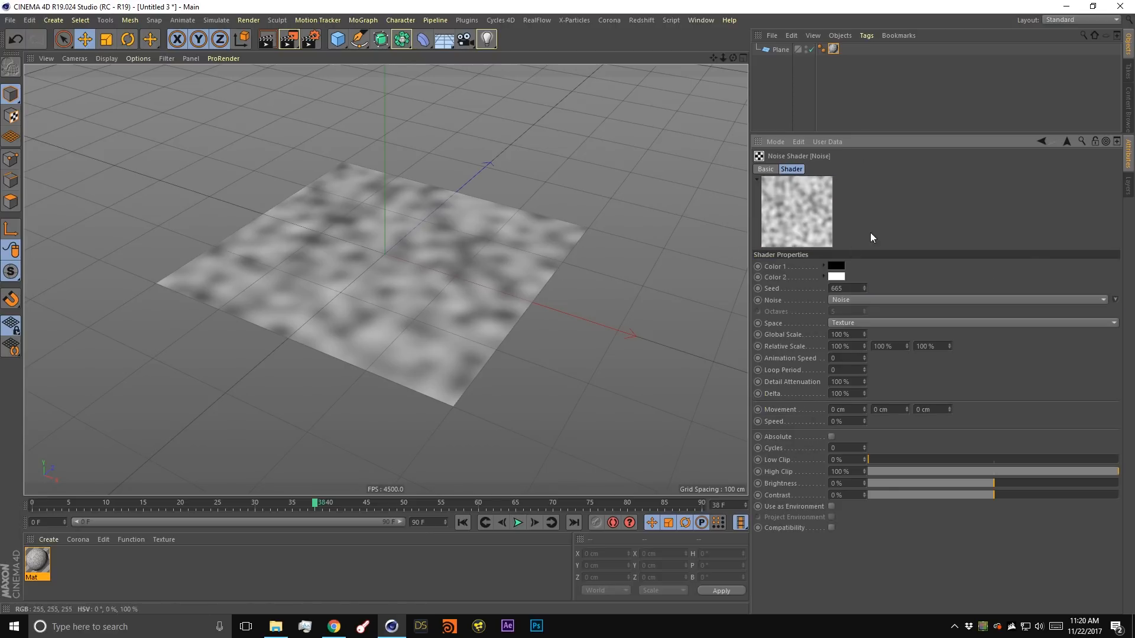
{"action": "left_click", "coordinate": [1065, 144]}
{"action": "left_click", "coordinate": [834, 374]}
{"action": "left_click", "coordinate": [892, 300]}
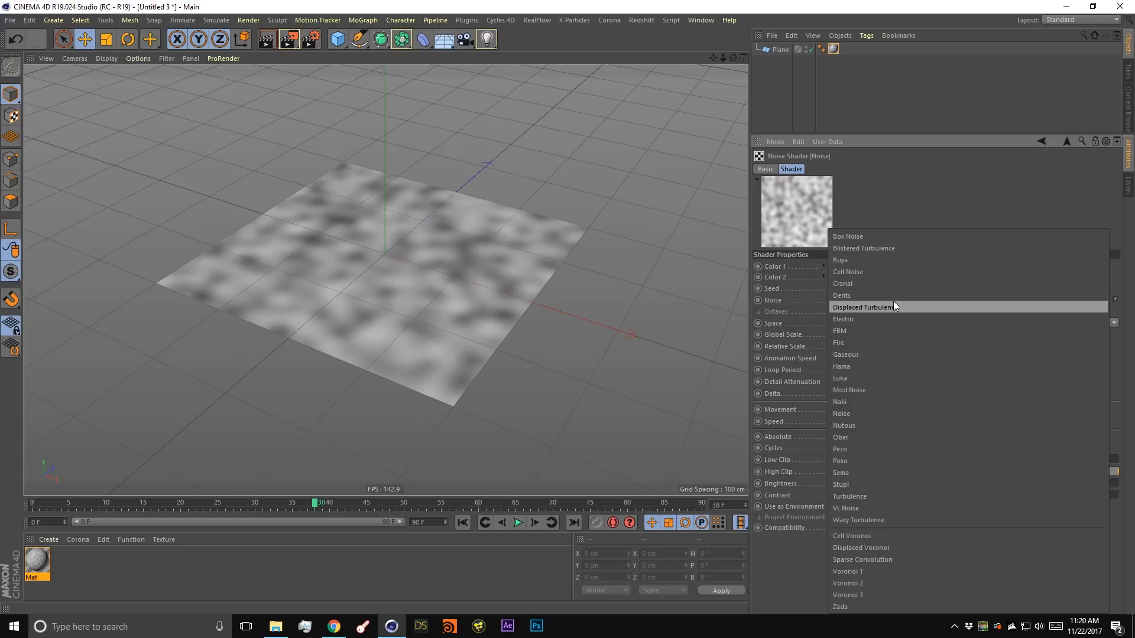
{"action": "left_click", "coordinate": [912, 195]}
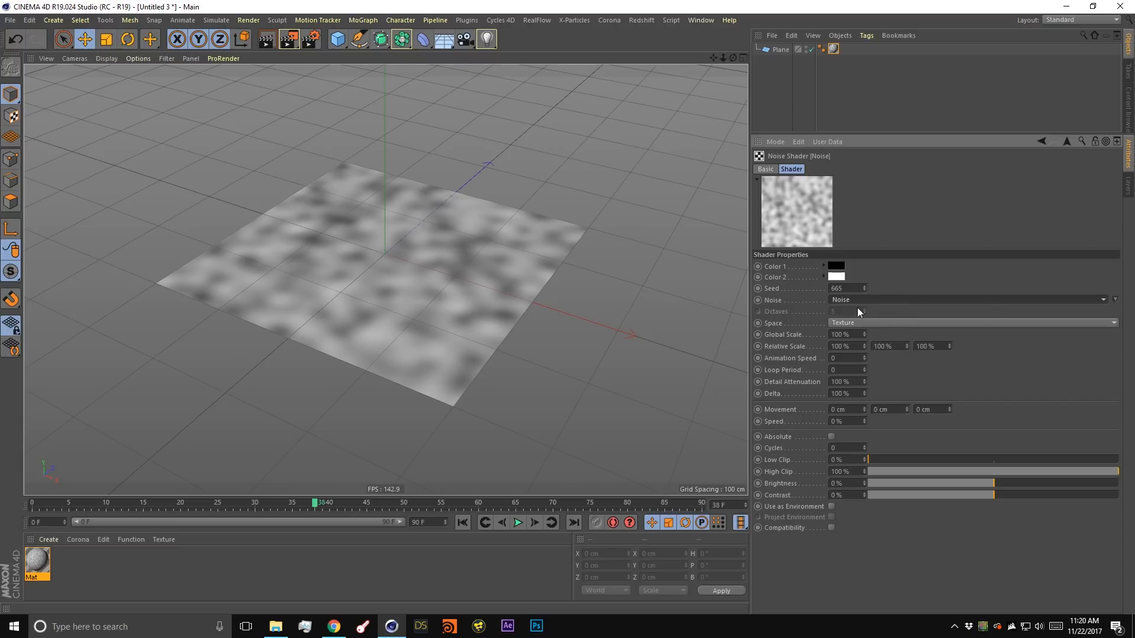
{"action": "left_click", "coordinate": [847, 358]}
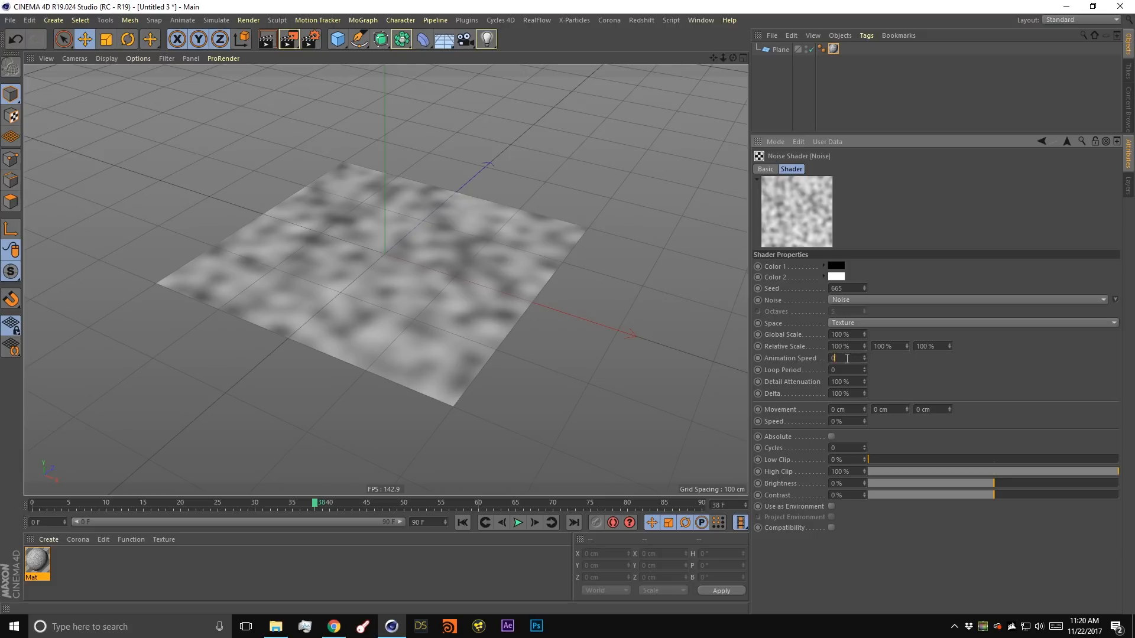
{"action": "type", "text": "0.5"}
{"action": "key", "text": "Return"}
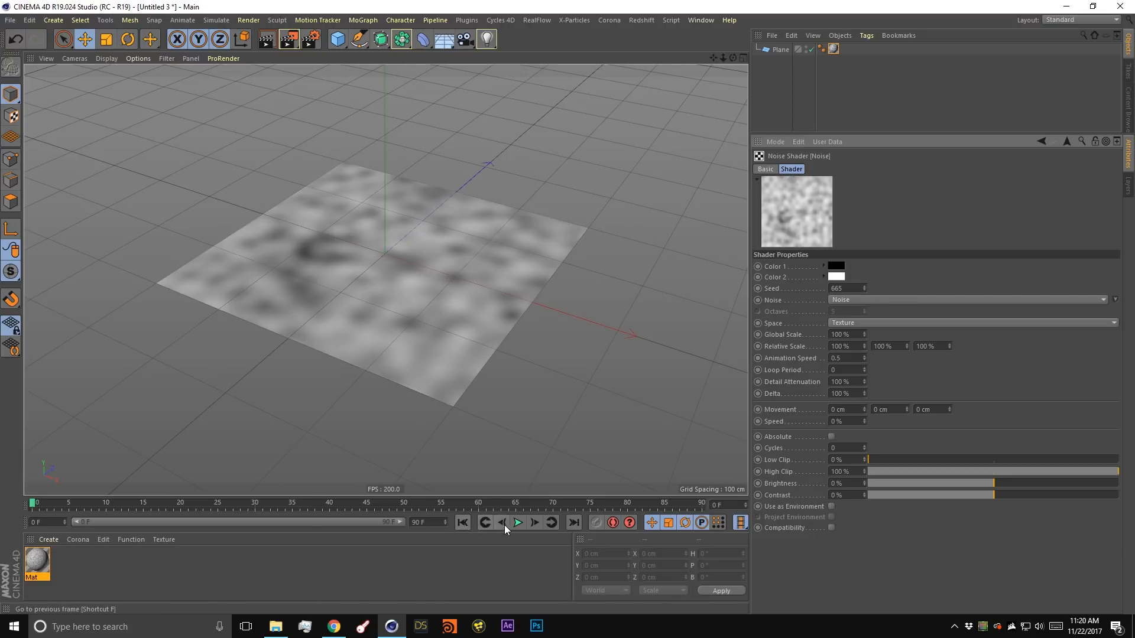
Set the Noise shader's Space to UV (2D) and play the animation to check it.
{"action": "left_click", "coordinate": [877, 323]}
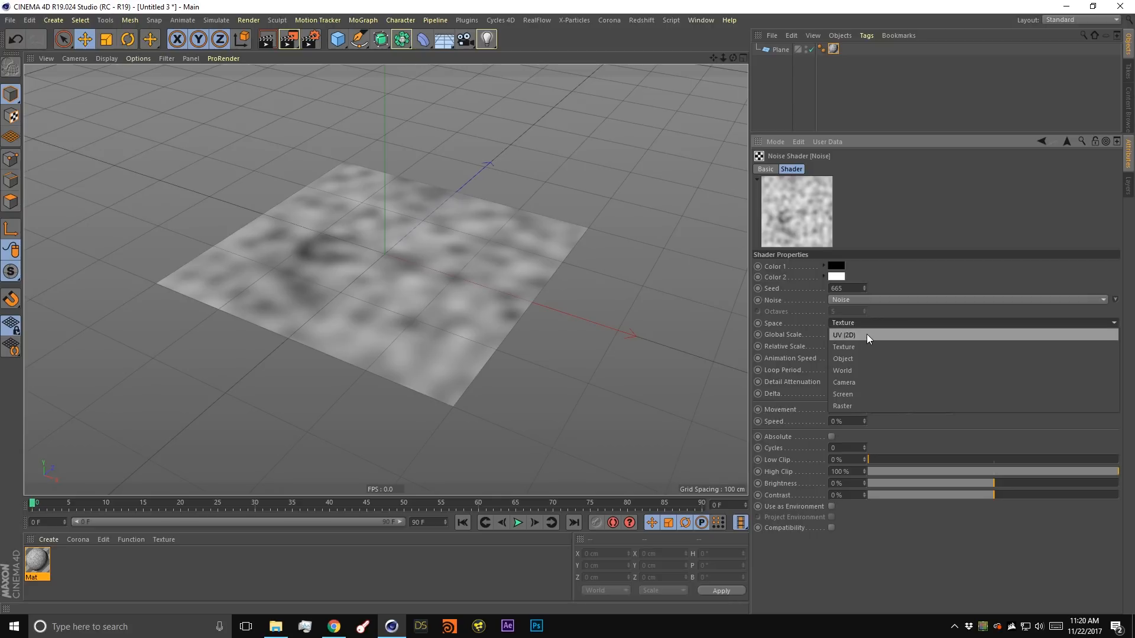
{"action": "left_click", "coordinate": [867, 335]}
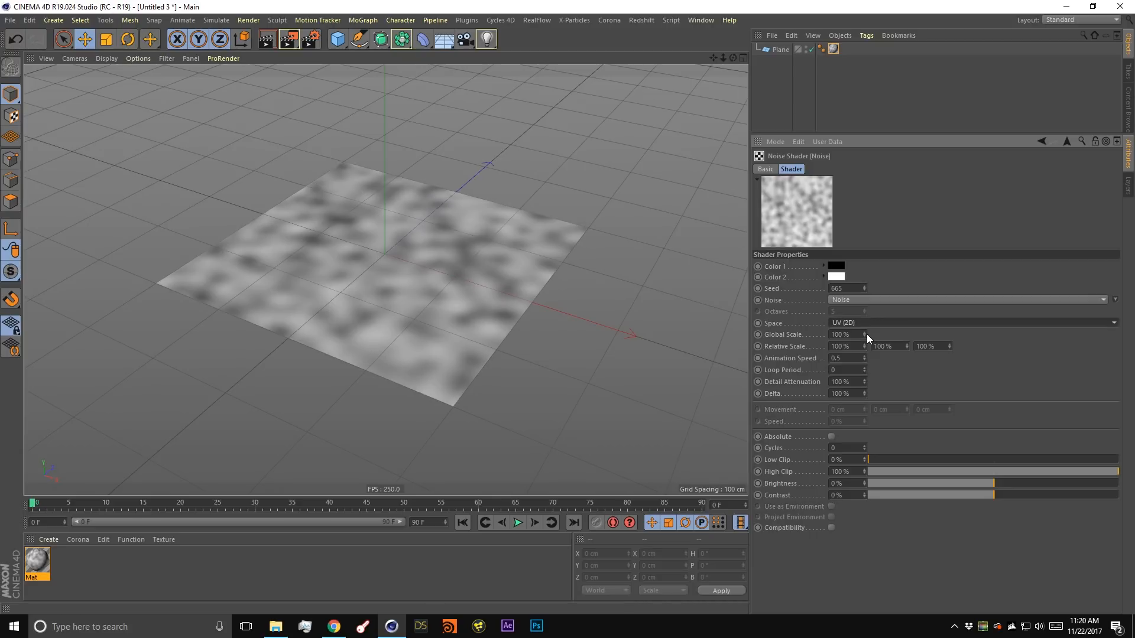
{"action": "left_click", "coordinate": [518, 523]}
{"action": "left_click", "coordinate": [852, 356]}
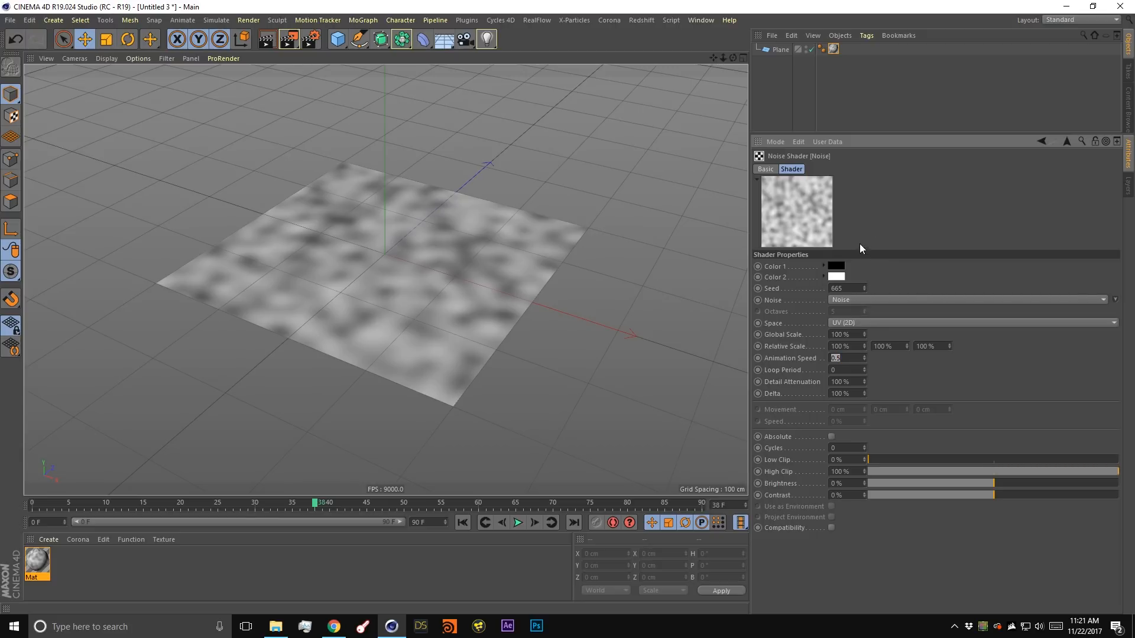
Enable Animate Preview for the material, play the animation from the start and reopen the Noise shader's settings.
{"action": "left_click", "coordinate": [1066, 142]}
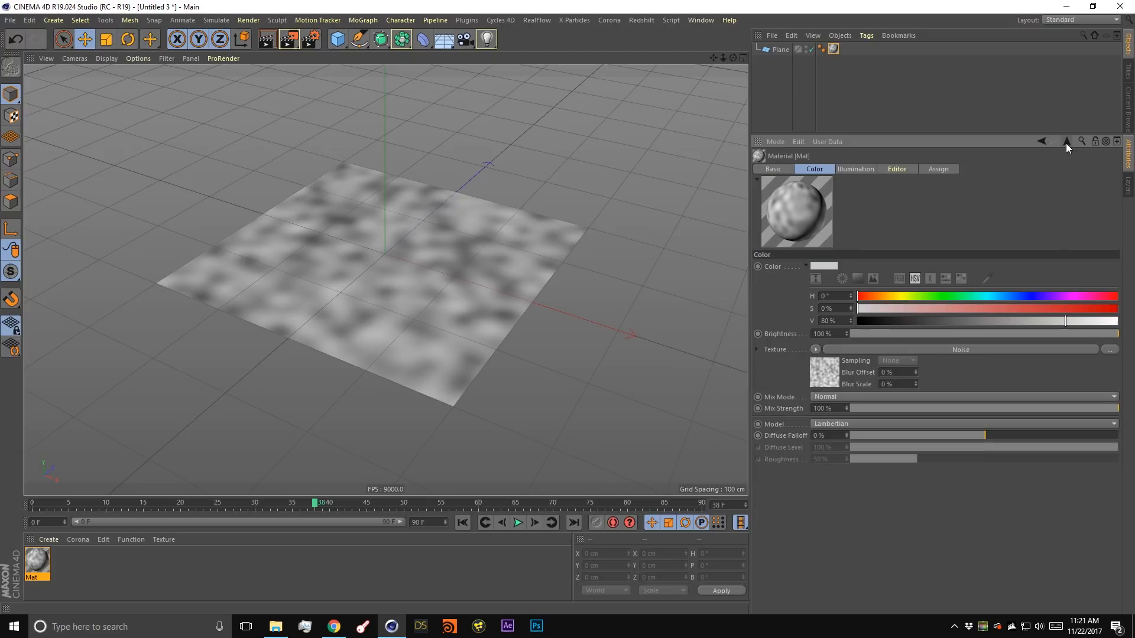
{"action": "left_click", "coordinate": [900, 170]}
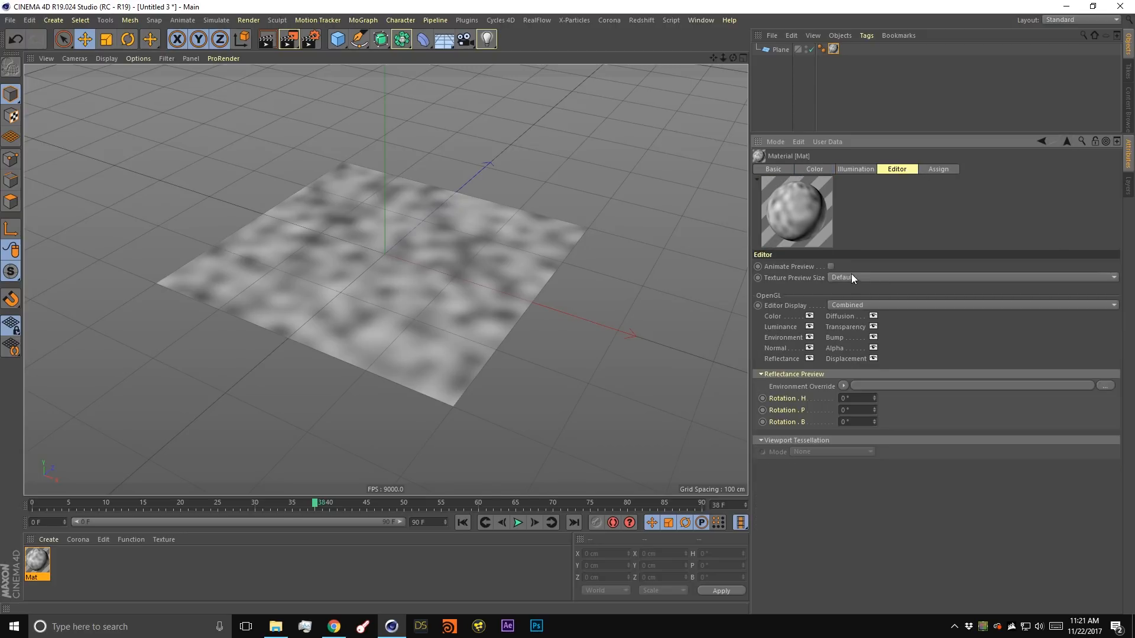
{"action": "left_click", "coordinate": [830, 267]}
{"action": "left_click", "coordinate": [814, 169]}
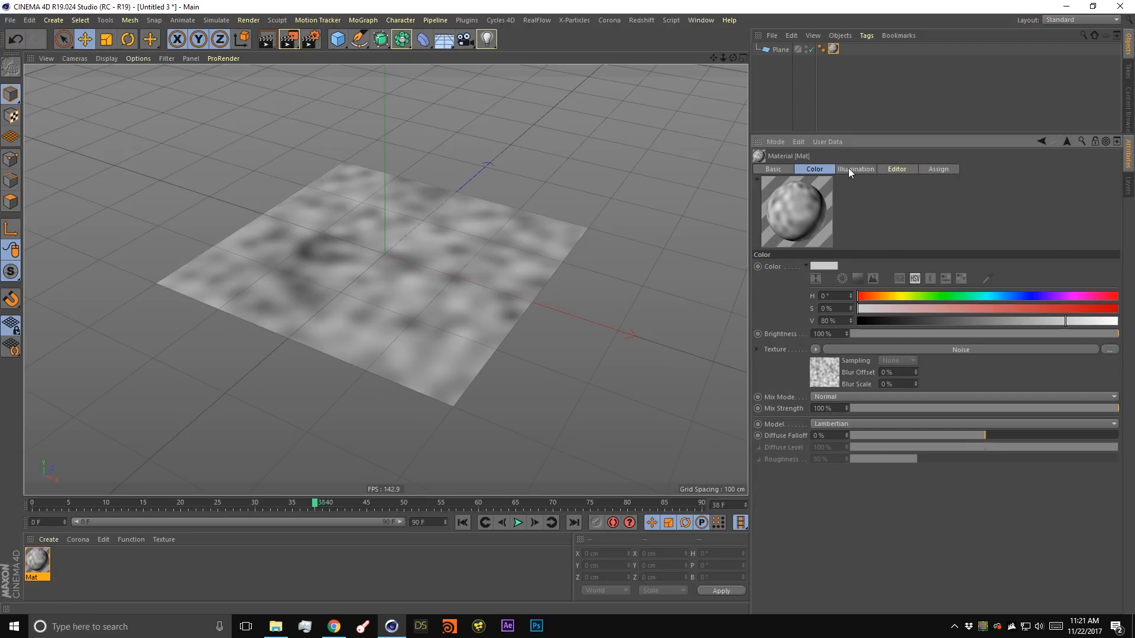
{"action": "left_click", "coordinate": [462, 522]}
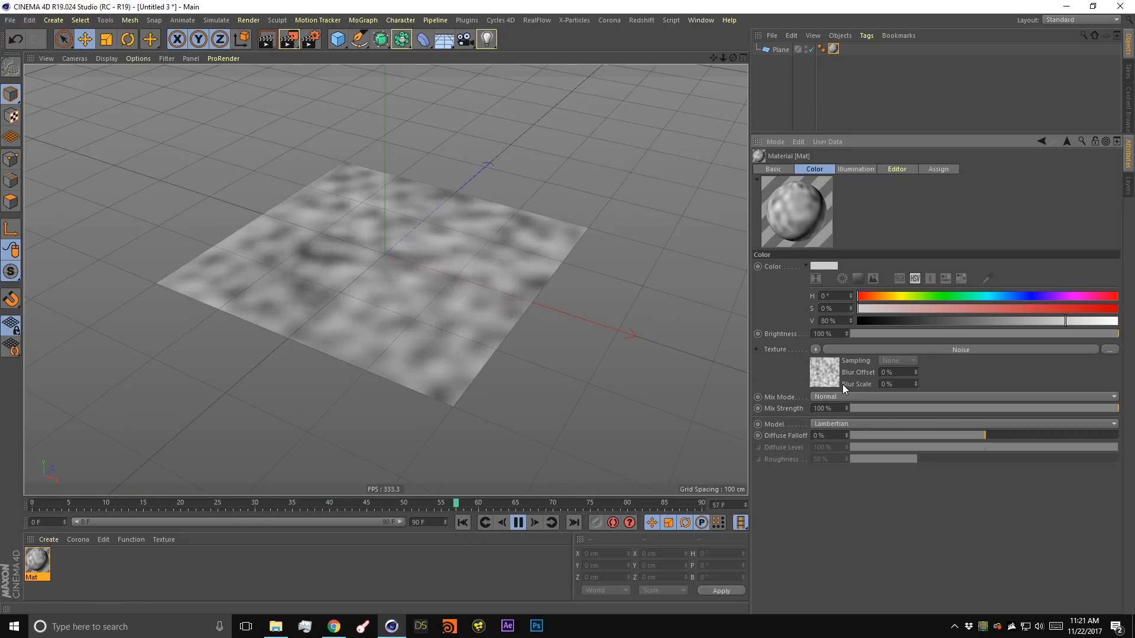
{"action": "left_click", "coordinate": [825, 372]}
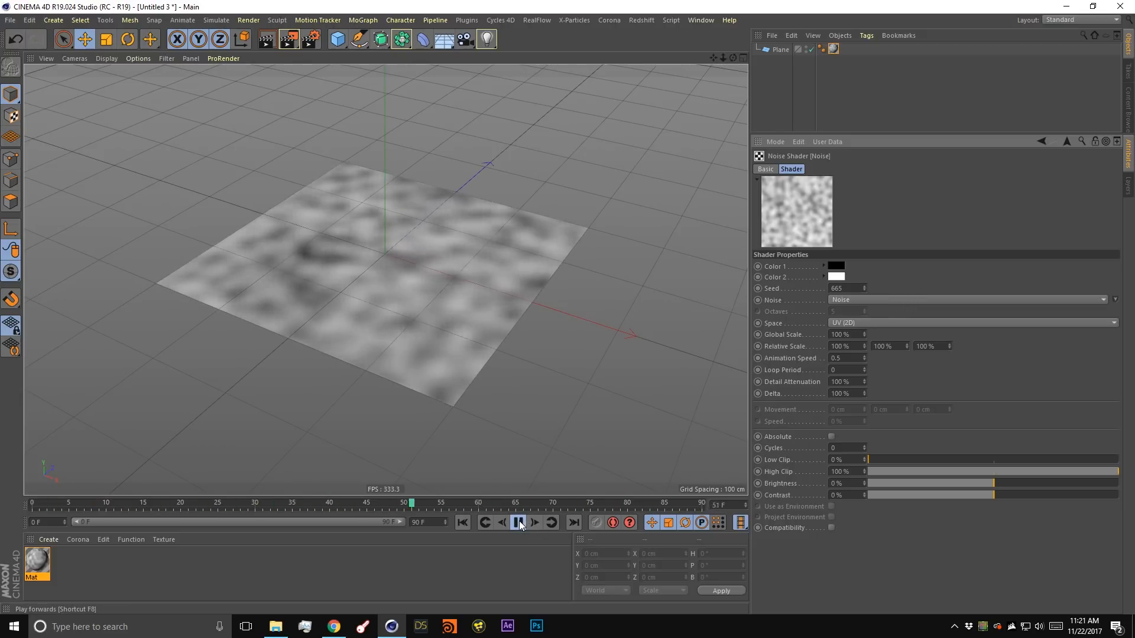
Try the Gaseous and Luka noise types in the Noise shader while the animation plays.
{"action": "left_click", "coordinate": [899, 296]}
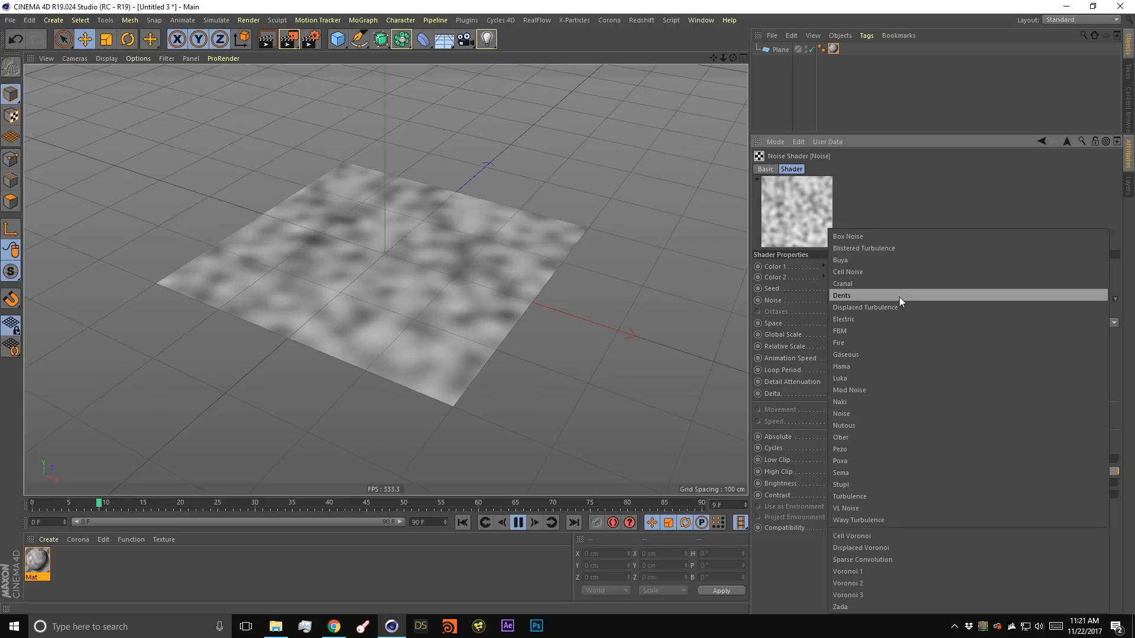
{"action": "left_click", "coordinate": [862, 354]}
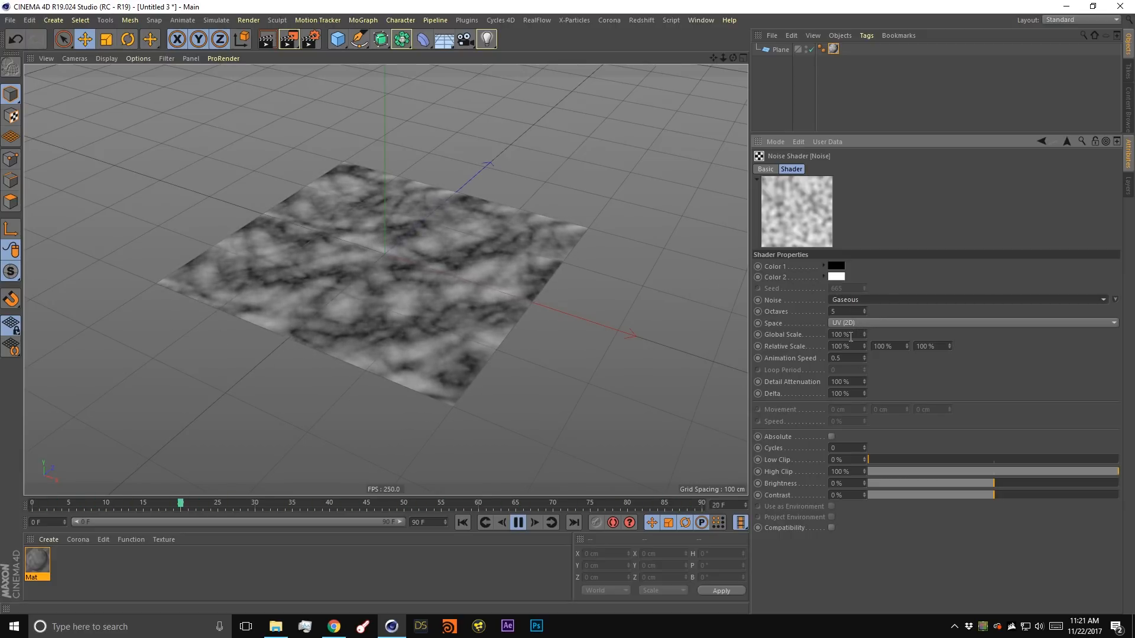
{"action": "left_click", "coordinate": [864, 300]}
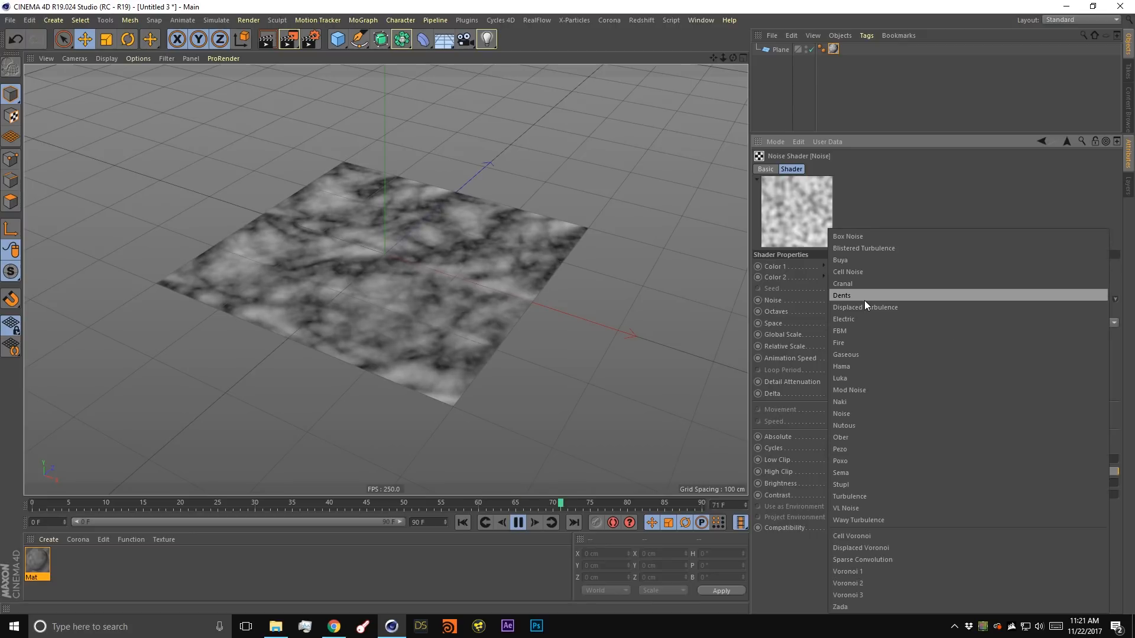
{"action": "left_click", "coordinate": [857, 378]}
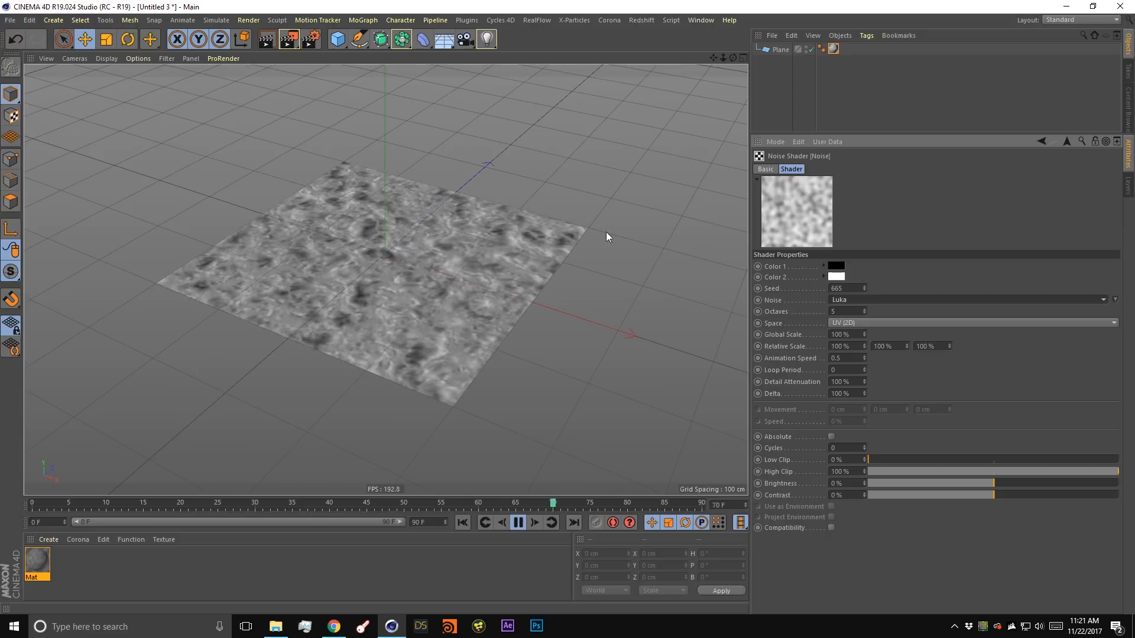
Change the shader's noise type to Wavy Turbulence and set its Global Scale to 200 %.
{"action": "left_click", "coordinate": [846, 299]}
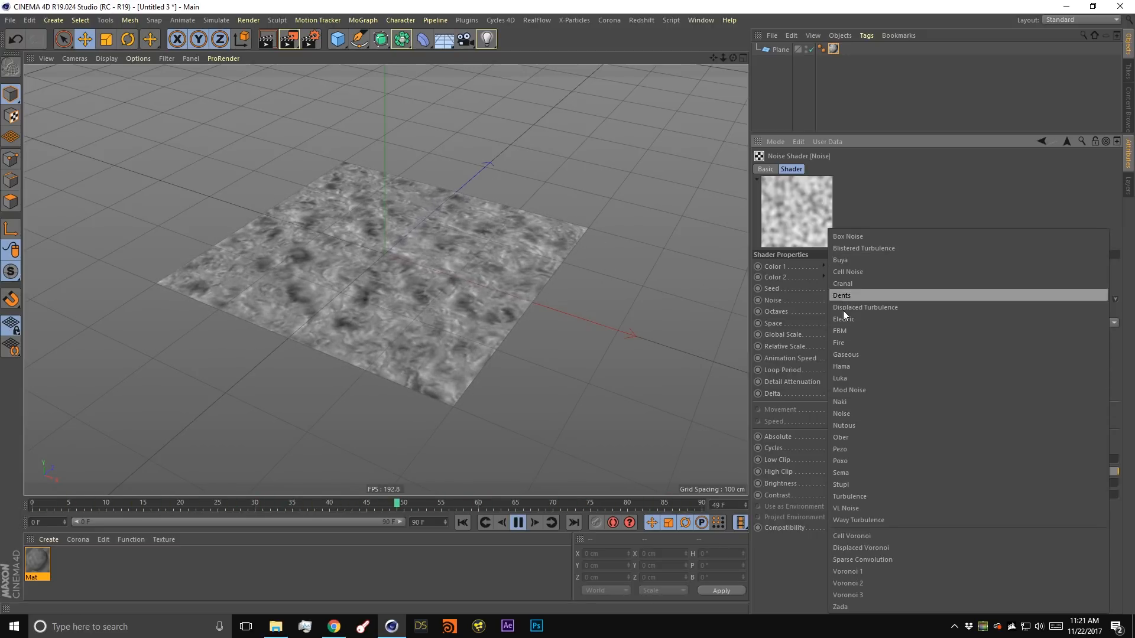
{"action": "left_click", "coordinate": [856, 520]}
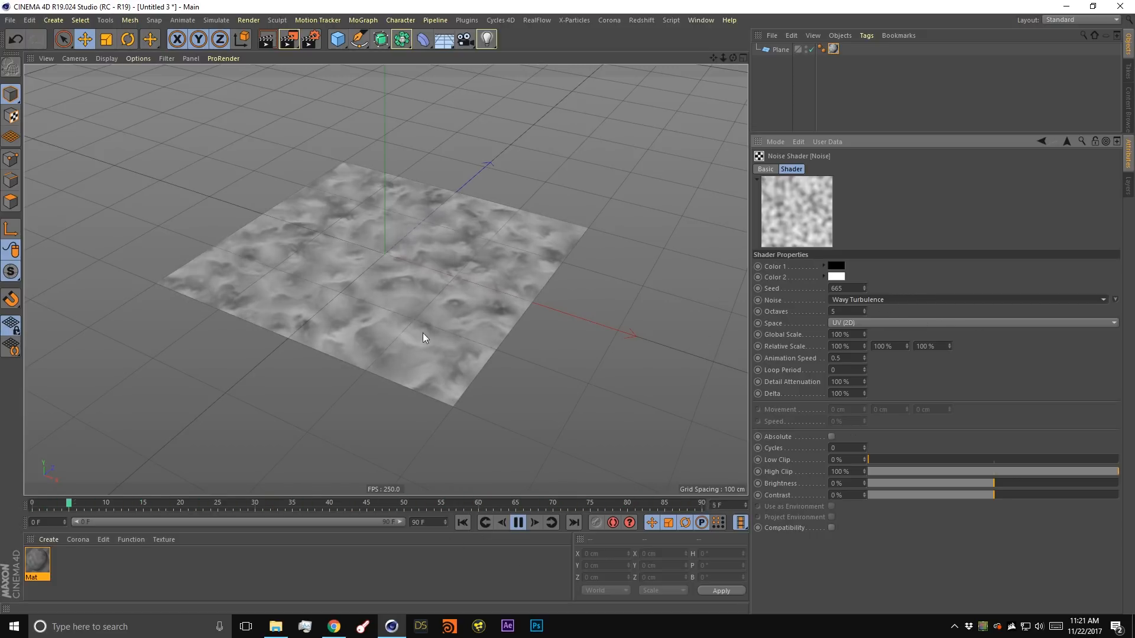
{"action": "double_click", "coordinate": [857, 334]}
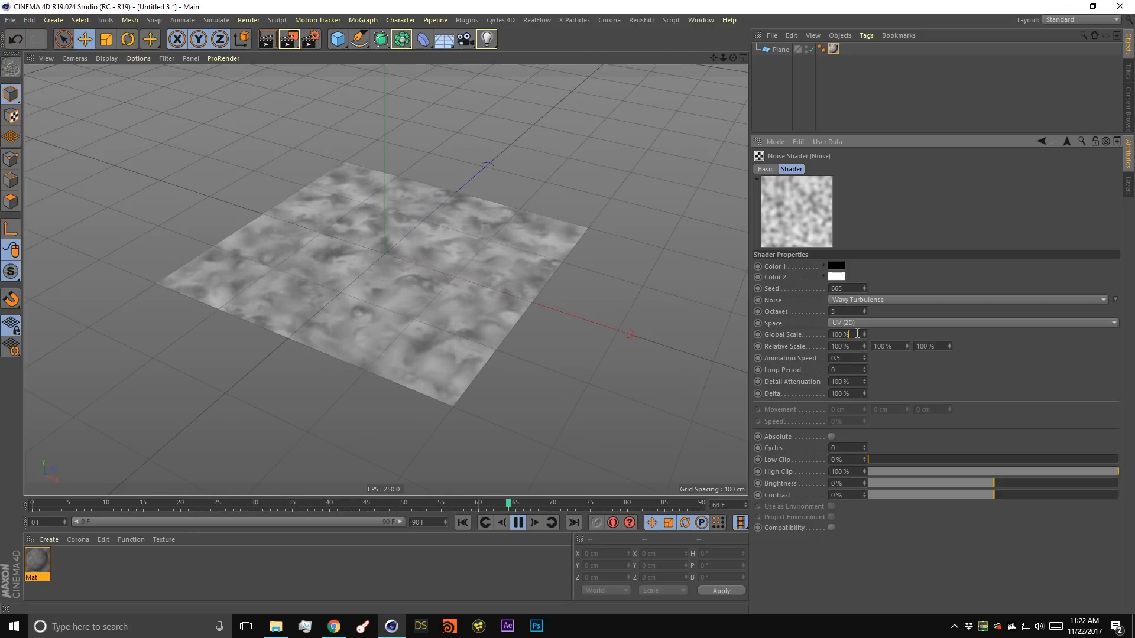
{"action": "type", "text": "200"}
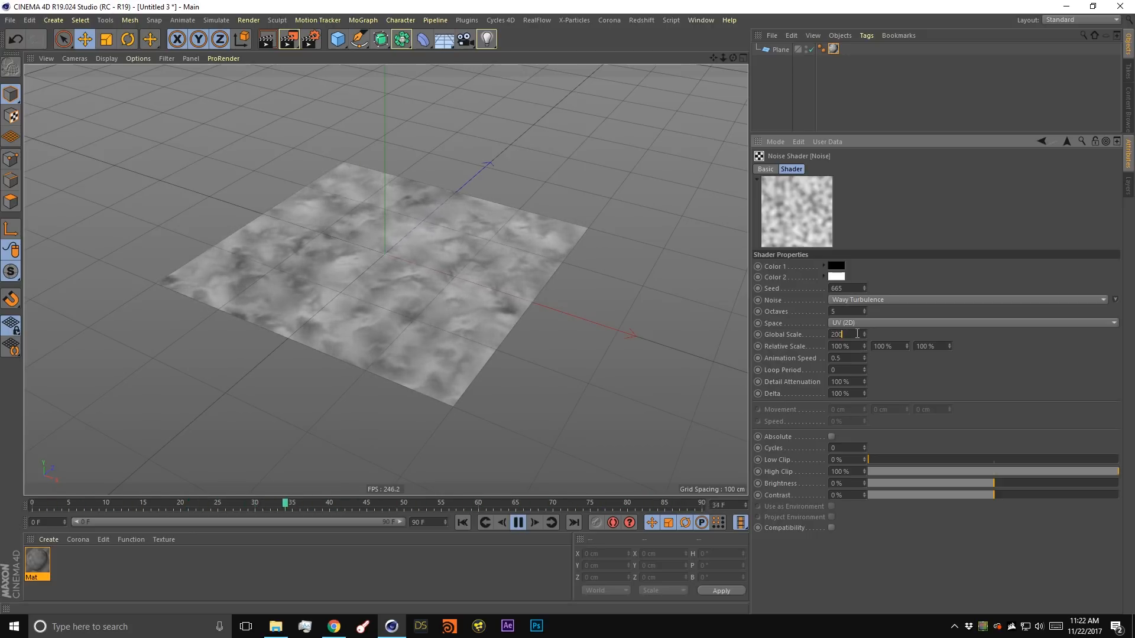
{"action": "key", "text": "Return"}
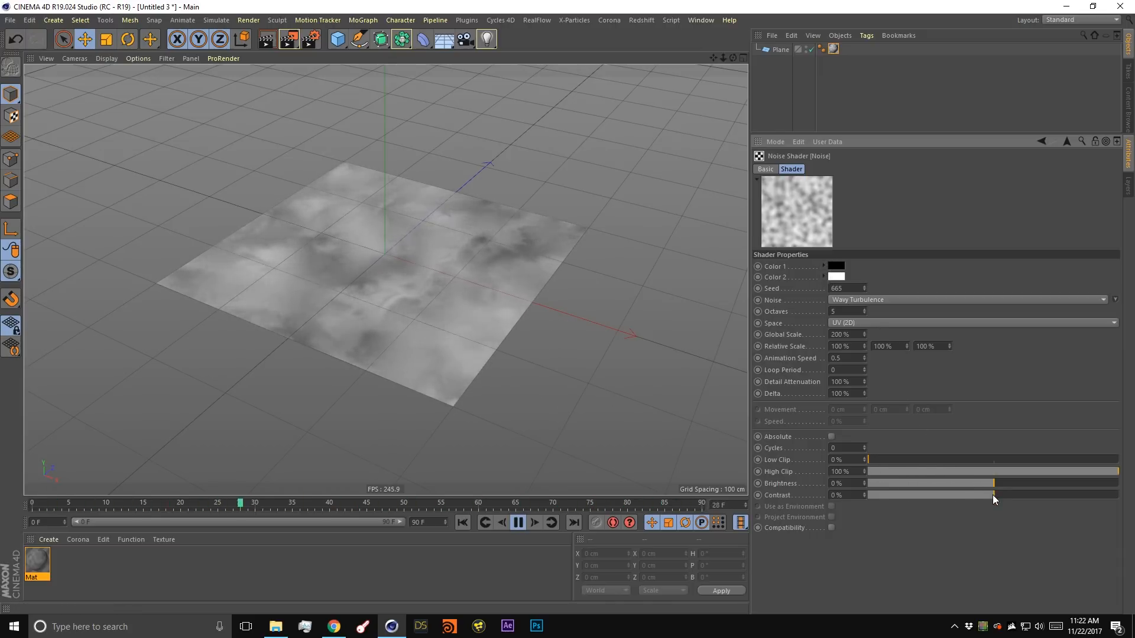
Try a Cycles value of 1 with Contrast at 55 % and 7 %, and reset Cycles and Low Clip to 0.
{"action": "left_click_drag", "start_coordinate": [994, 495], "coordinate": [1061, 502]}
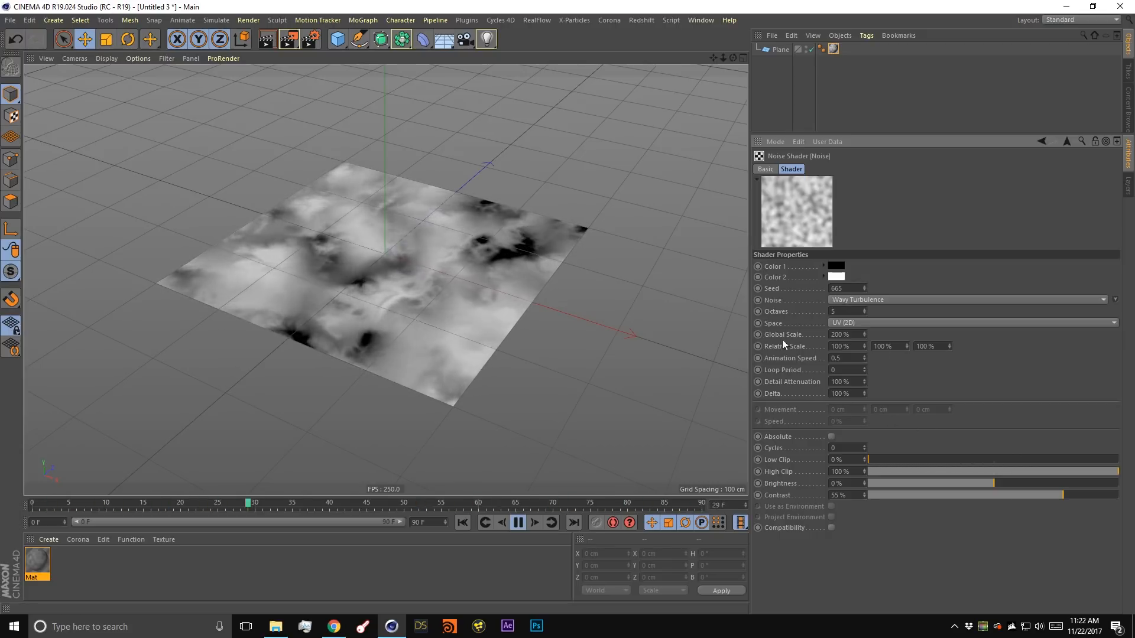
{"action": "double_click", "coordinate": [839, 312]}
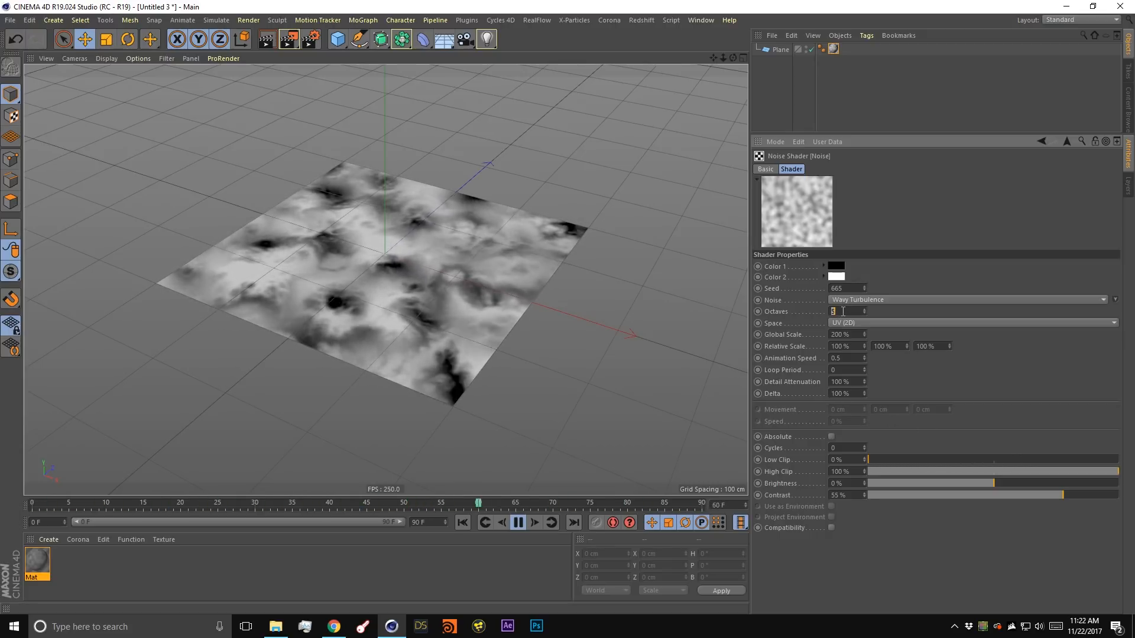
{"action": "double_click", "coordinate": [841, 449]}
{"action": "type", "text": "1"}
{"action": "key", "text": "Return"}
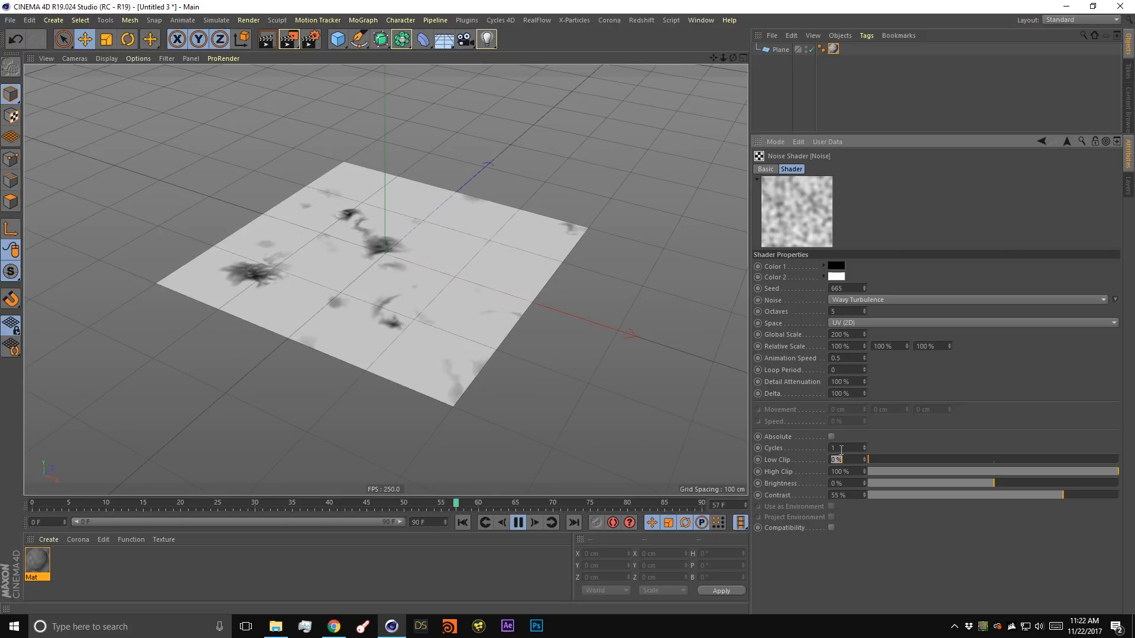
{"action": "mouse_move", "coordinate": [1001, 495]}
{"action": "left_mouse_down"}
{"action": "mouse_move", "coordinate": [960, 495]}
{"action": "mouse_move", "coordinate": [1003, 505]}
{"action": "mouse_move", "coordinate": [991, 502]}
{"action": "left_mouse_up"}
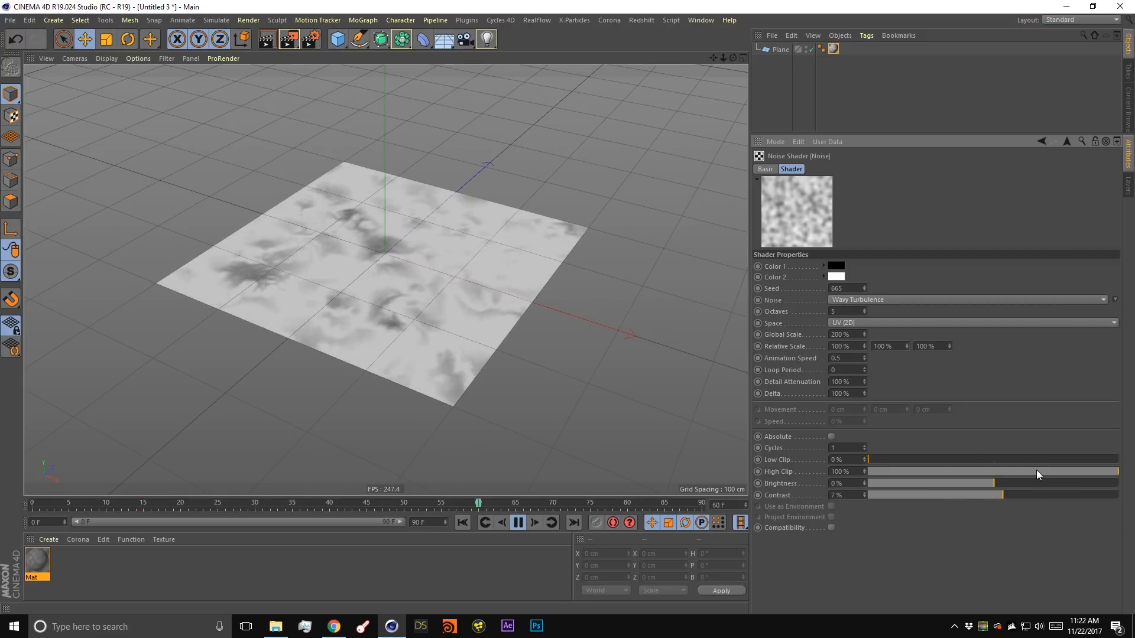
{"action": "mouse_move", "coordinate": [871, 459]}
{"action": "left_mouse_down"}
{"action": "mouse_move", "coordinate": [962, 461]}
{"action": "mouse_move", "coordinate": [859, 459]}
{"action": "left_mouse_up"}
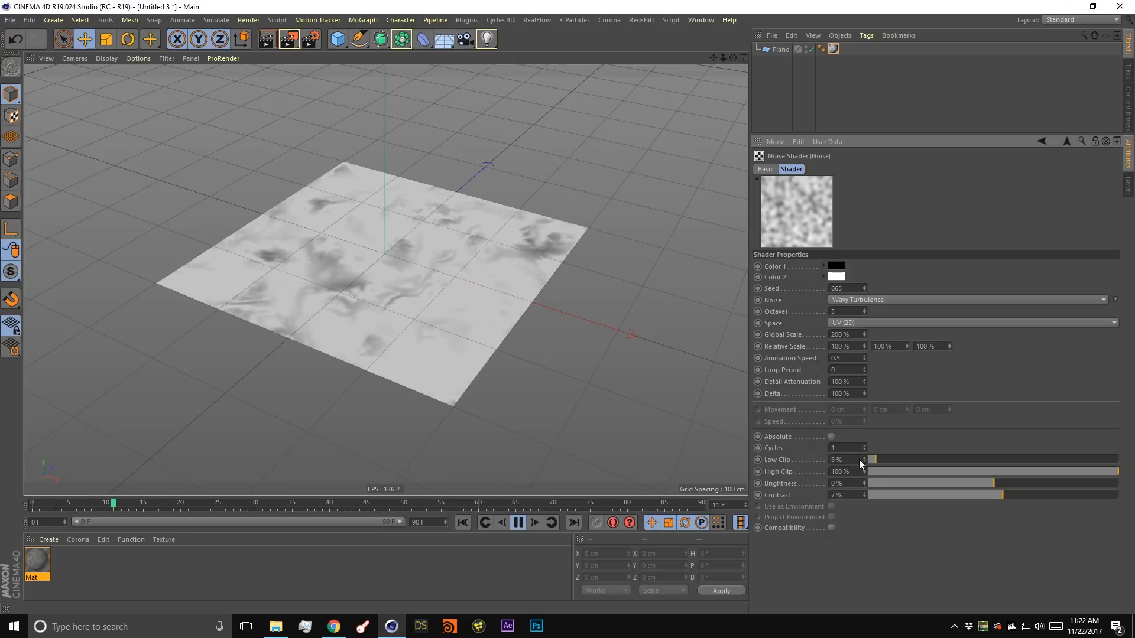
{"action": "double_click", "coordinate": [852, 450]}
{"action": "type", "text": "0"}
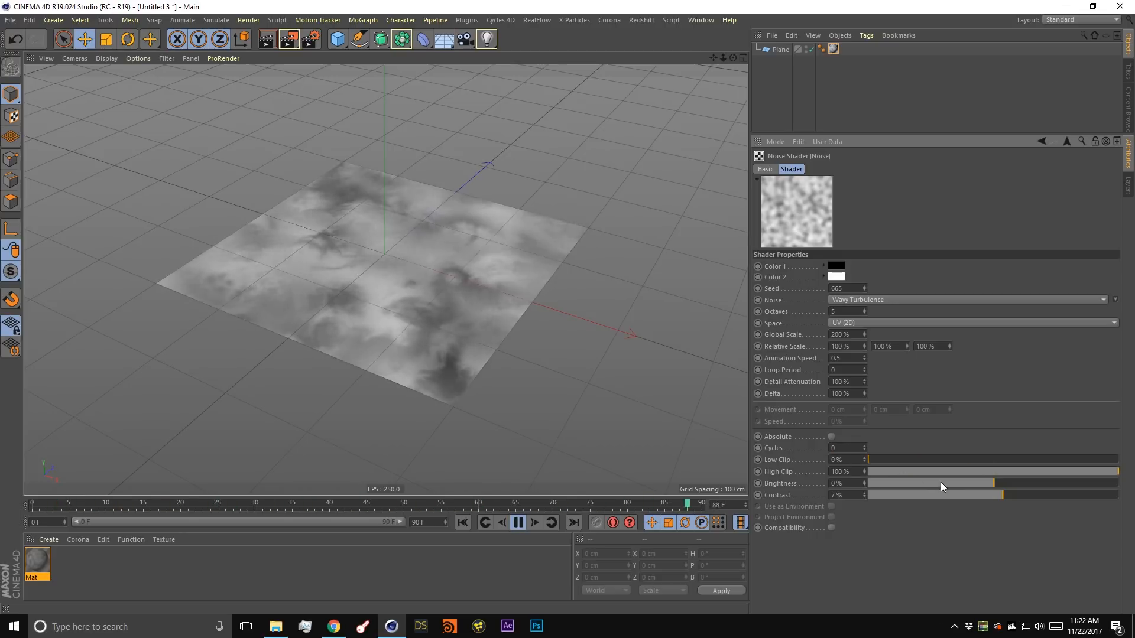
Raise the Noise shader's Contrast to 47 % and stop the playback.
{"action": "left_click_drag", "start_coordinate": [1002, 495], "coordinate": [1055, 500]}
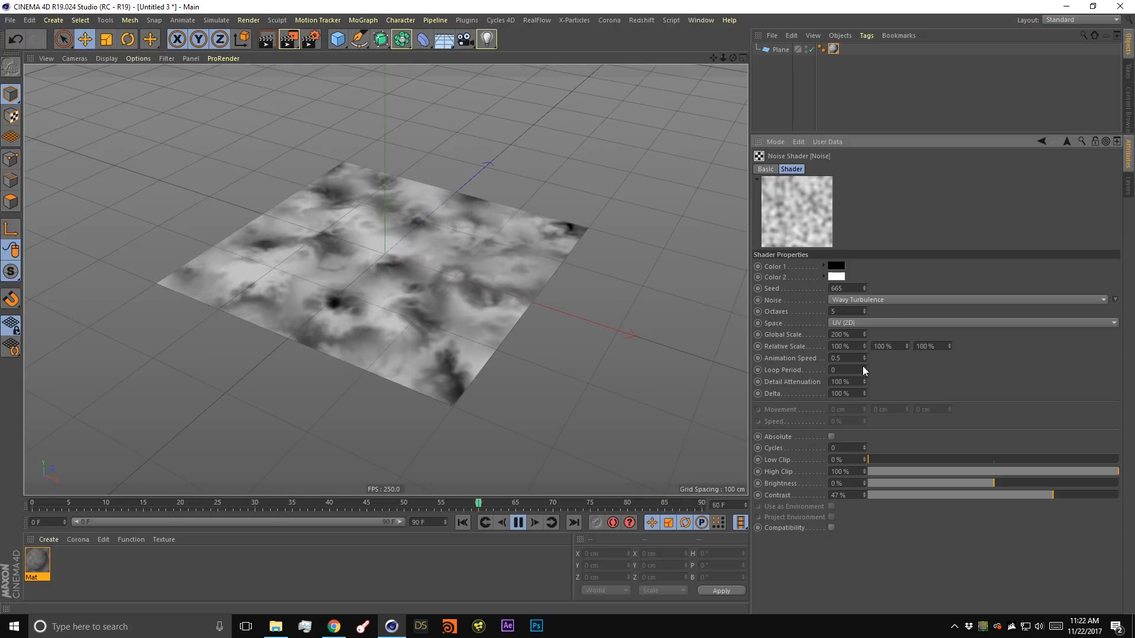
{"action": "left_click", "coordinate": [518, 523]}
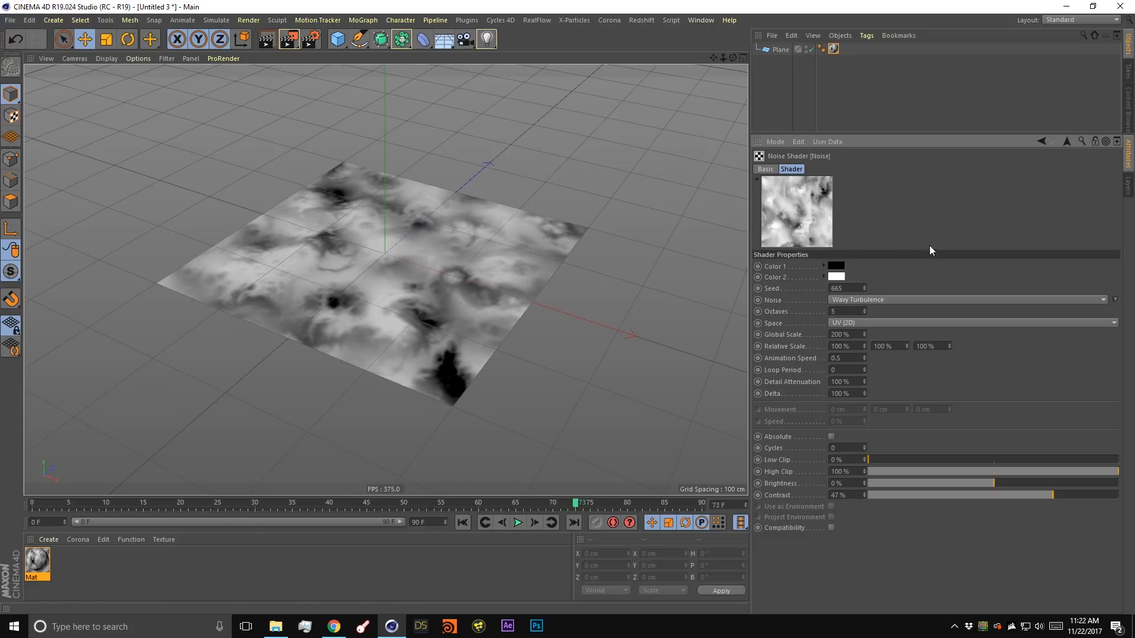
Set the project frame rate to 24 FPS and extend the timeline and preview range to 240 frames.
{"action": "key", "text": "ctrl+d"}
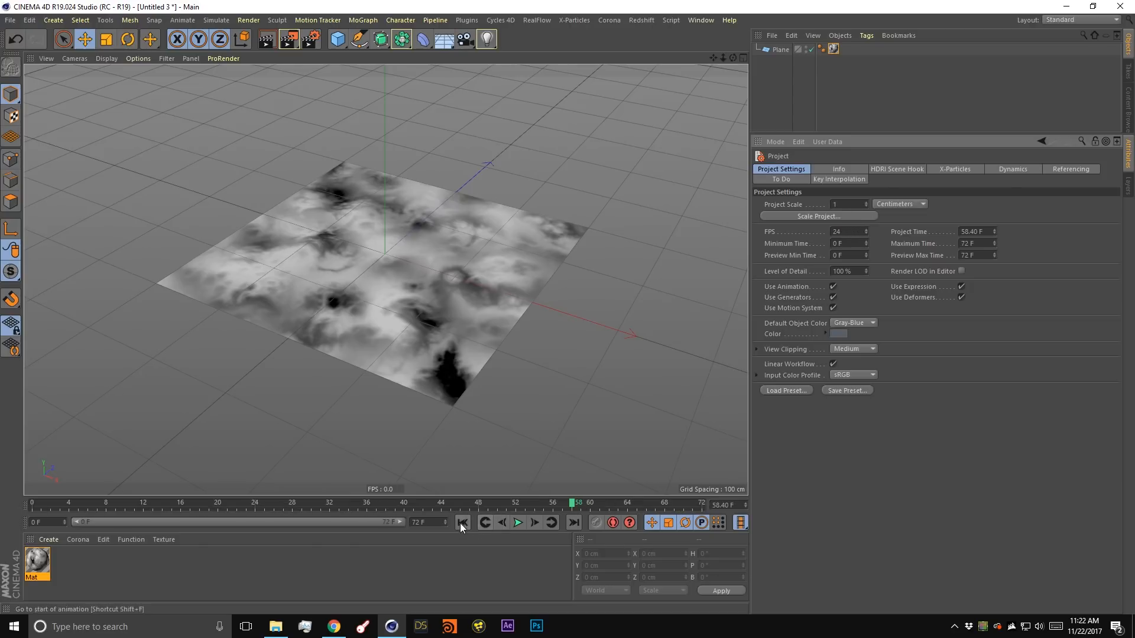
{"action": "left_click", "coordinate": [435, 521]}
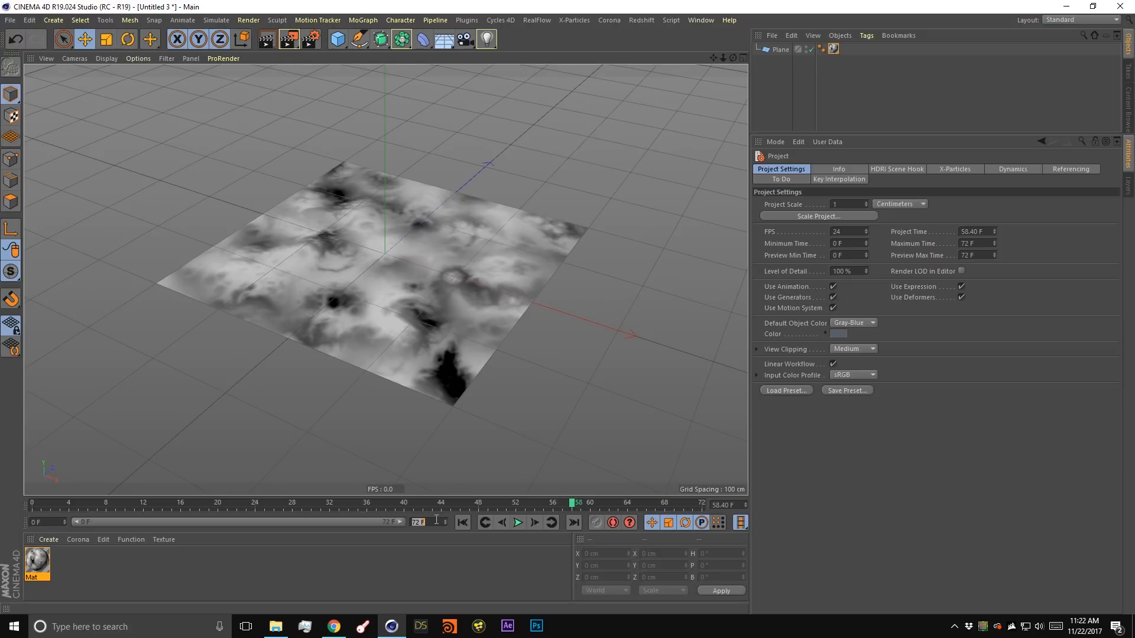
{"action": "key", "text": "Return"}
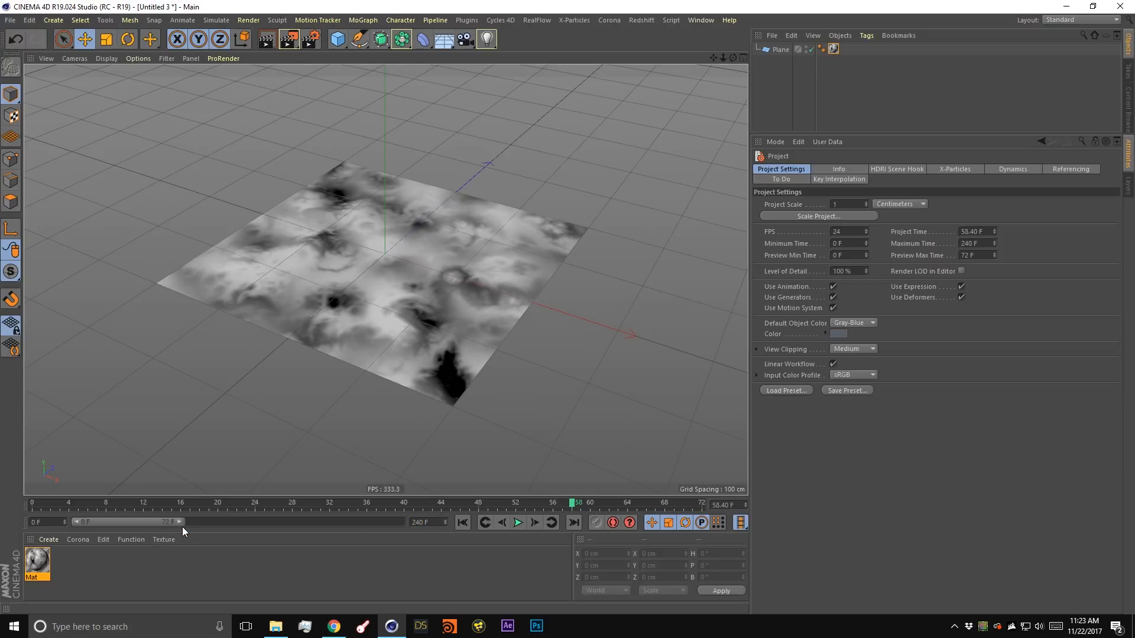
{"action": "left_click_drag", "start_coordinate": [180, 523], "coordinate": [471, 526]}
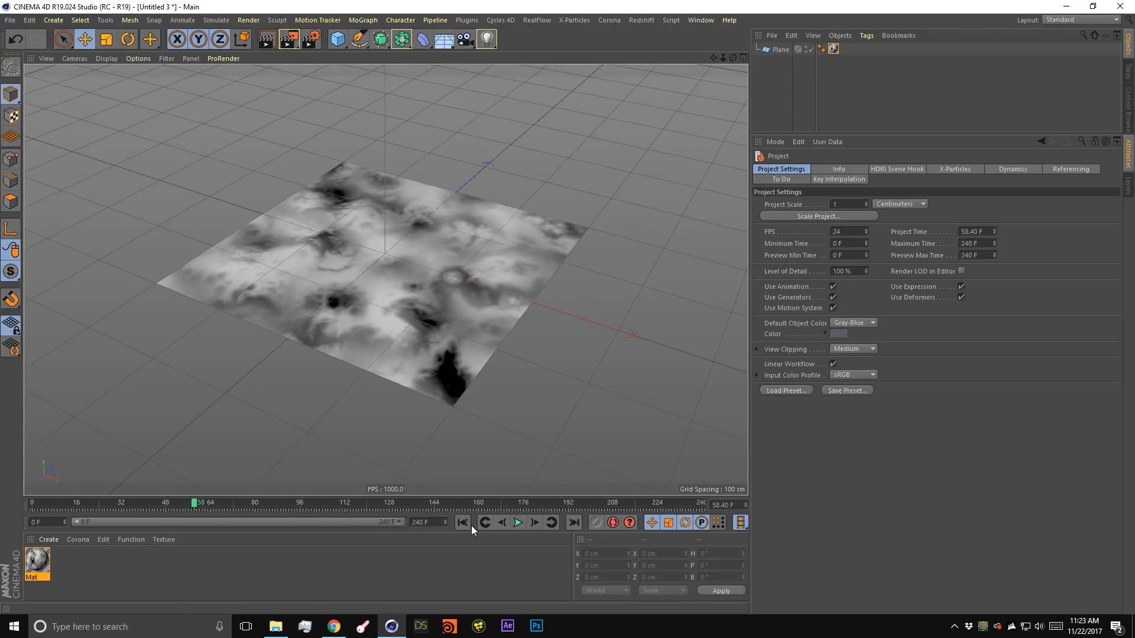
Play the noise animation from the first frame to check it over the longer timeline, and stop it.
{"action": "left_click", "coordinate": [462, 523]}
{"action": "left_click", "coordinate": [518, 523]}
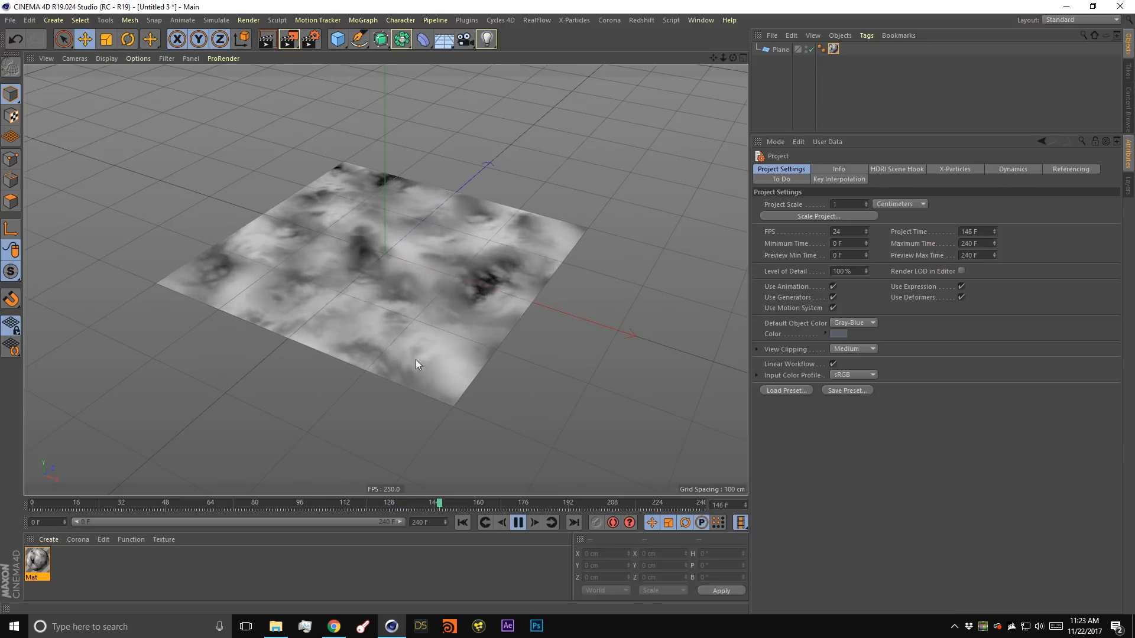
{"action": "left_click", "coordinate": [519, 523]}
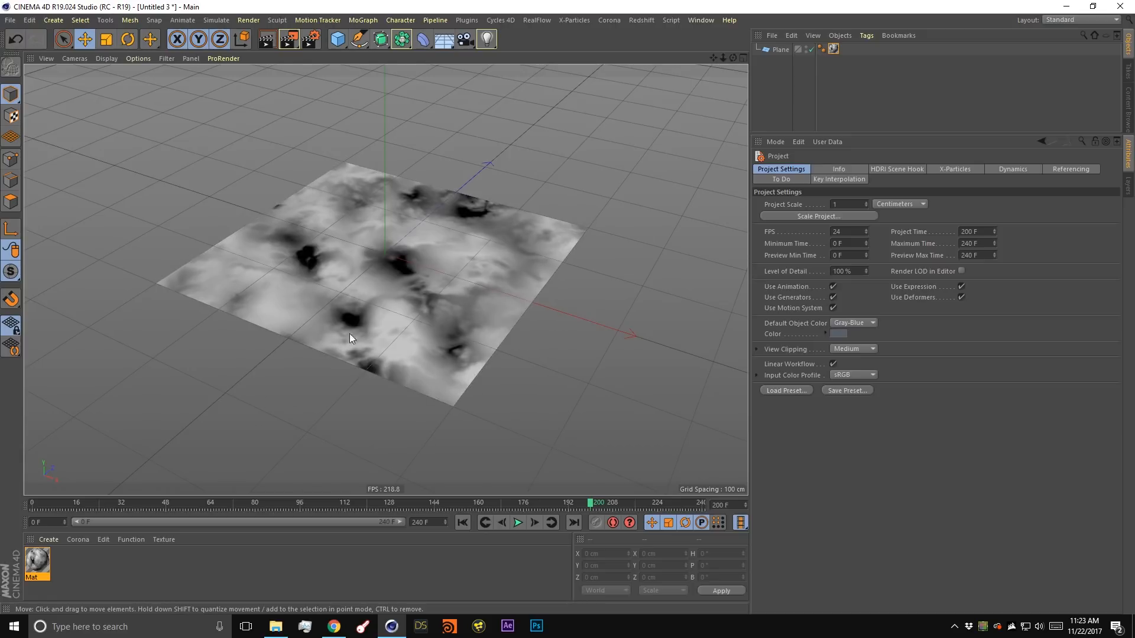
Add an X-Particles xpSystem object to the scene.
{"action": "left_click", "coordinate": [579, 22]}
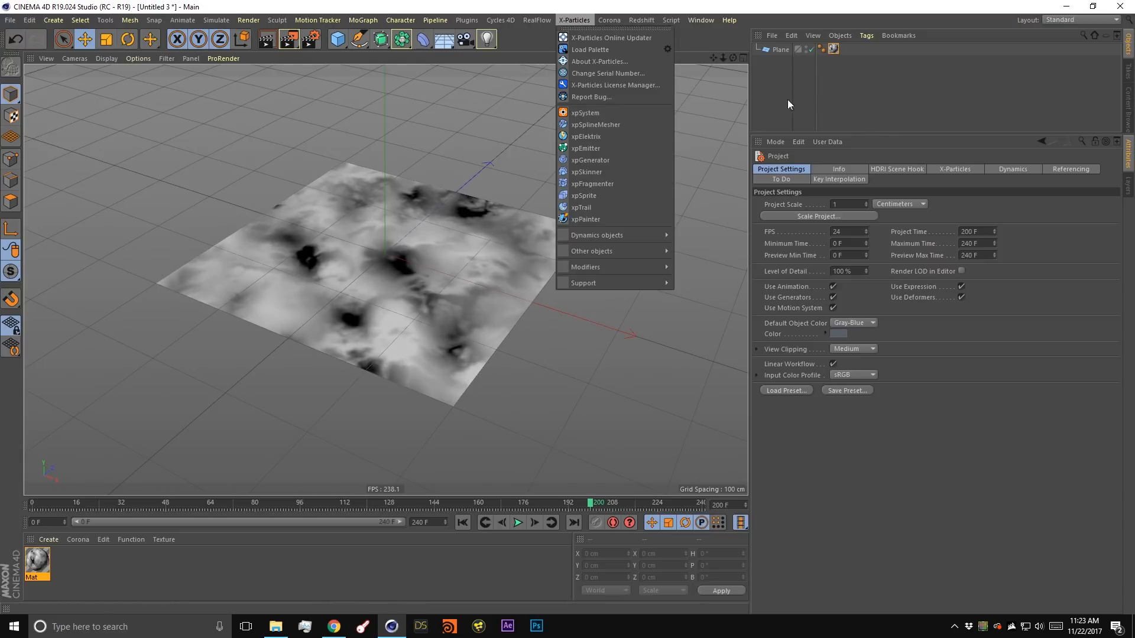
{"action": "left_click", "coordinate": [854, 106]}
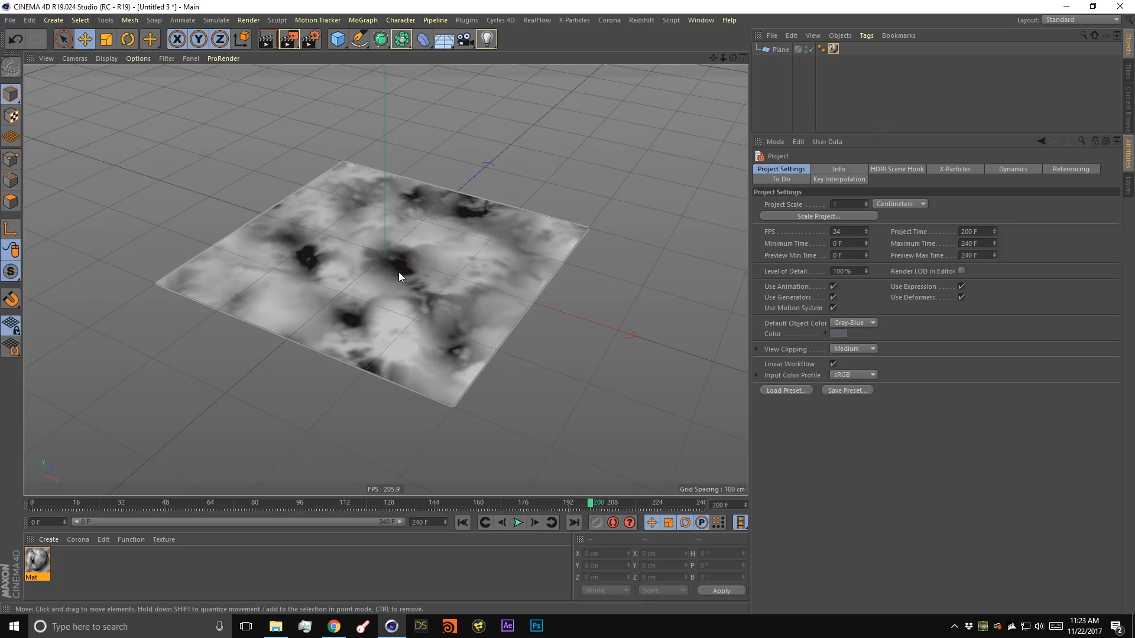
{"action": "left_click", "coordinate": [575, 20]}
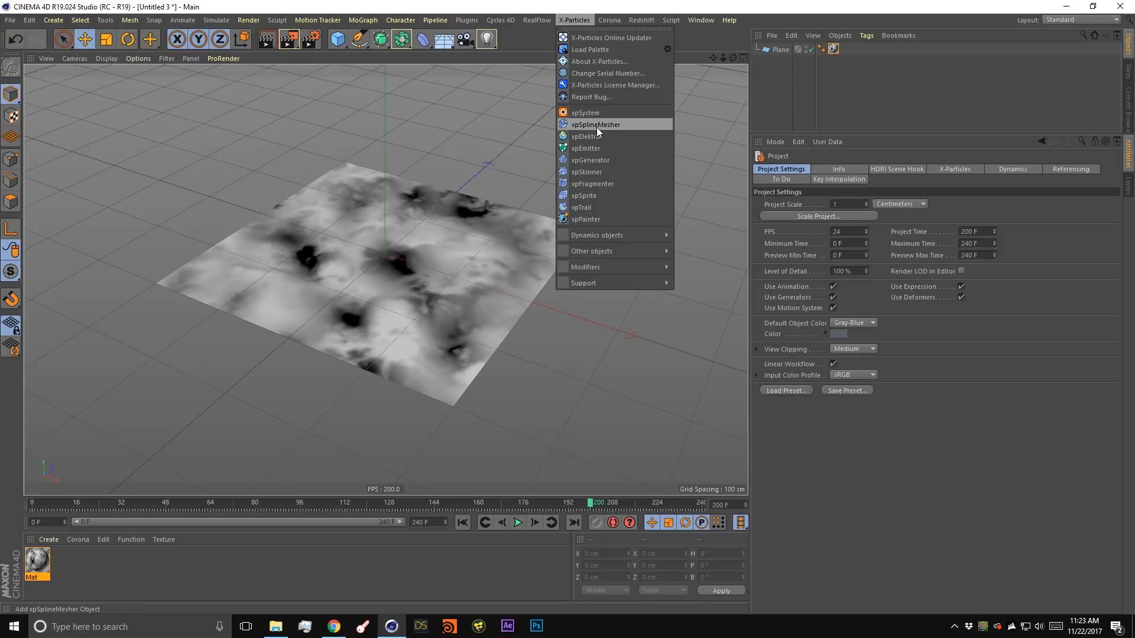
{"action": "left_click", "coordinate": [585, 113]}
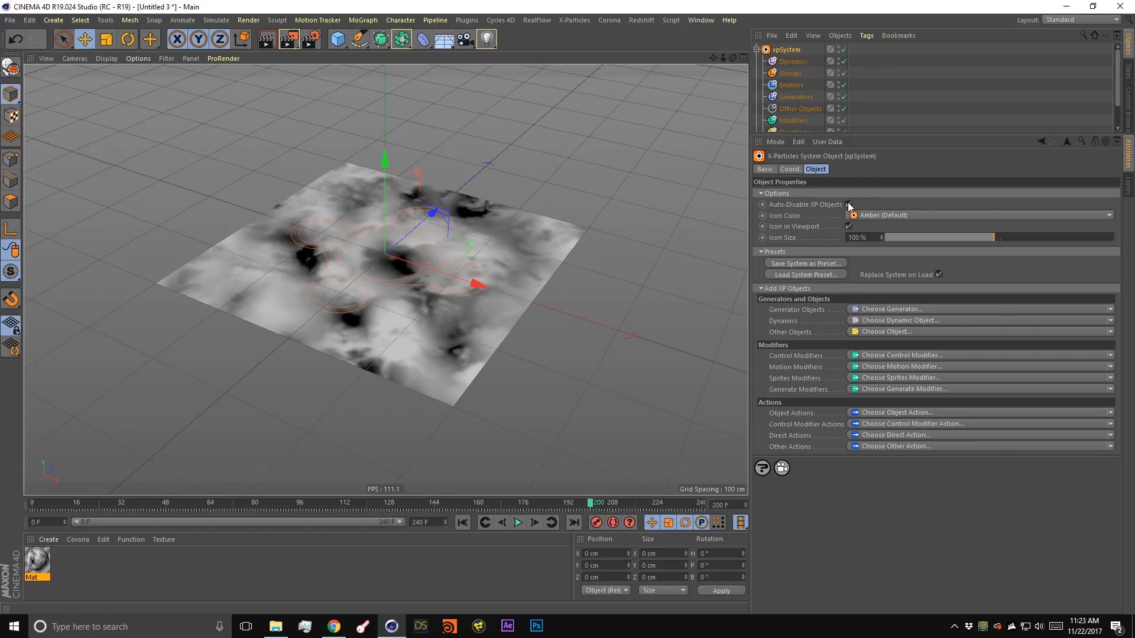
Turn off the xpSystem's viewport icon and hide the viewport grid.
{"action": "left_click", "coordinate": [848, 227]}
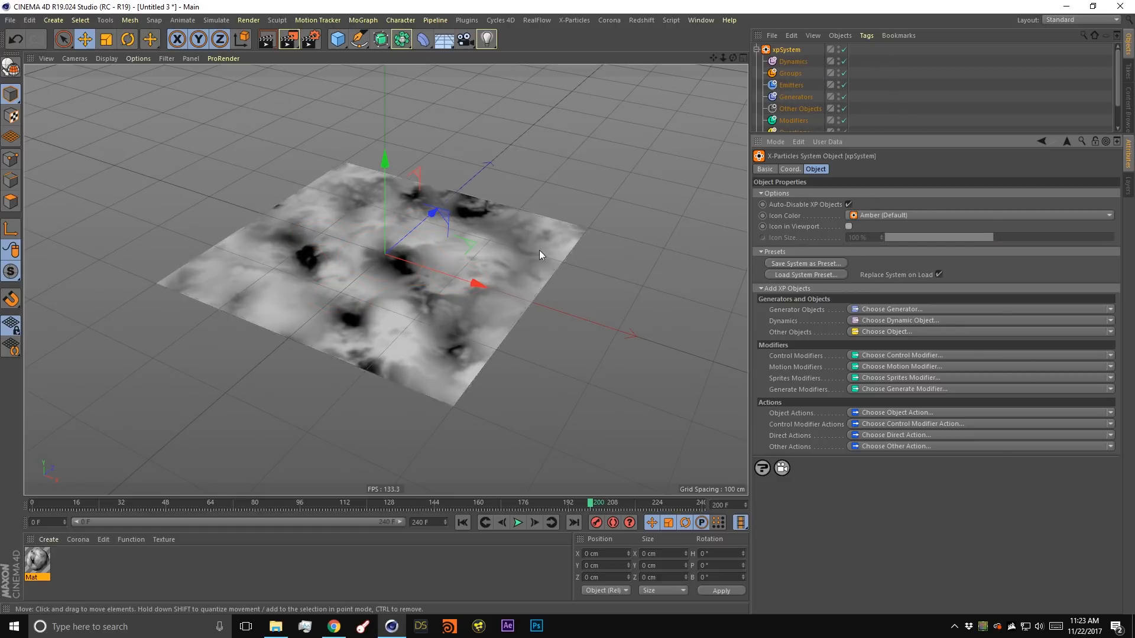
{"action": "left_click", "coordinate": [163, 58]}
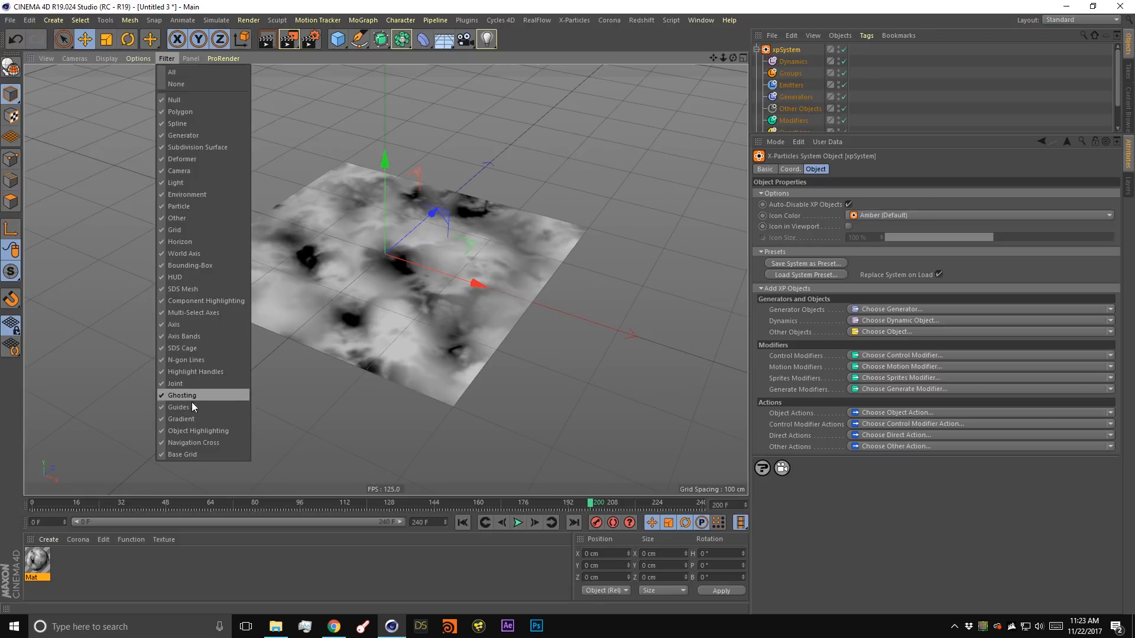
{"action": "left_click", "coordinate": [204, 229]}
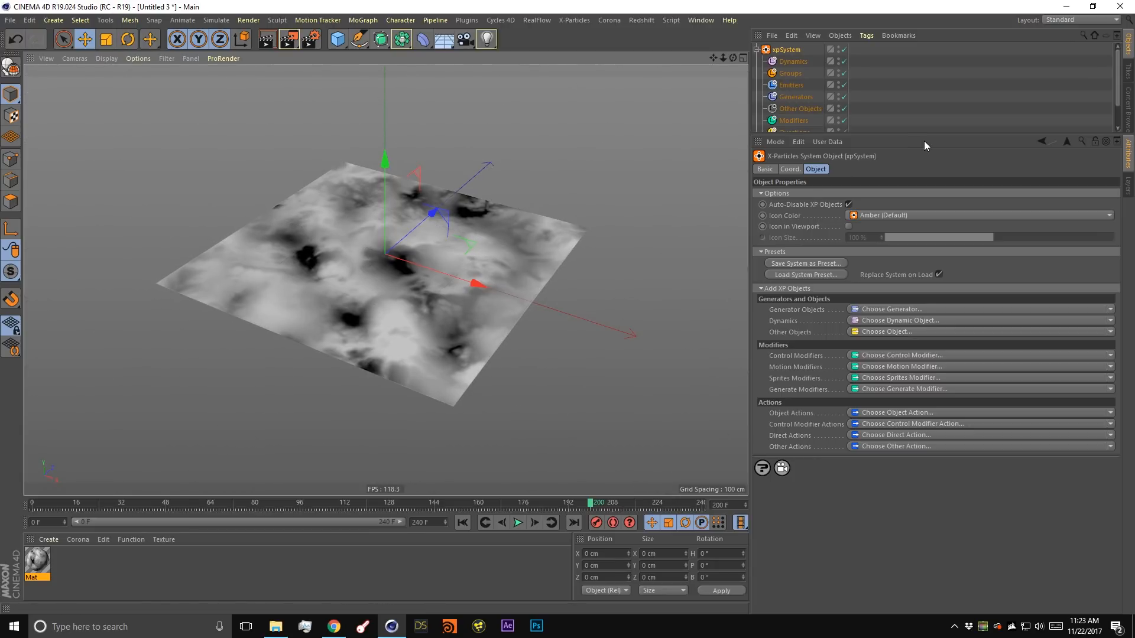
Replay the noise animation on the plane and enlarge the object list to show the full xpSystem hierarchy and the plane.
{"action": "left_click_drag", "start_coordinate": [733, 58], "coordinate": [703, 86]}
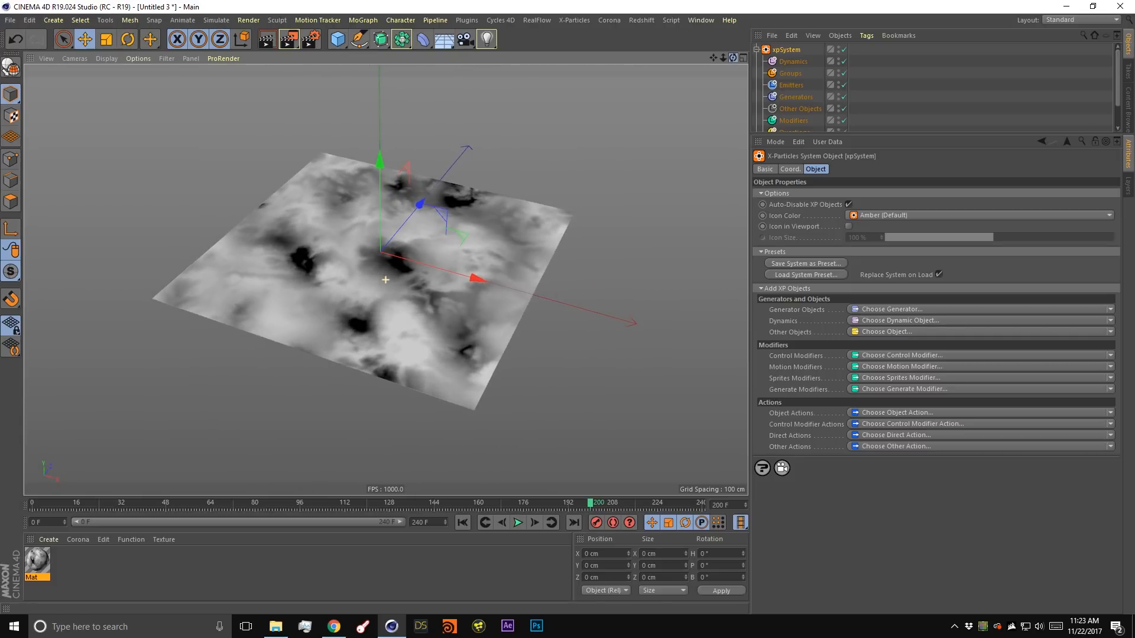
{"action": "left_click", "coordinate": [518, 523]}
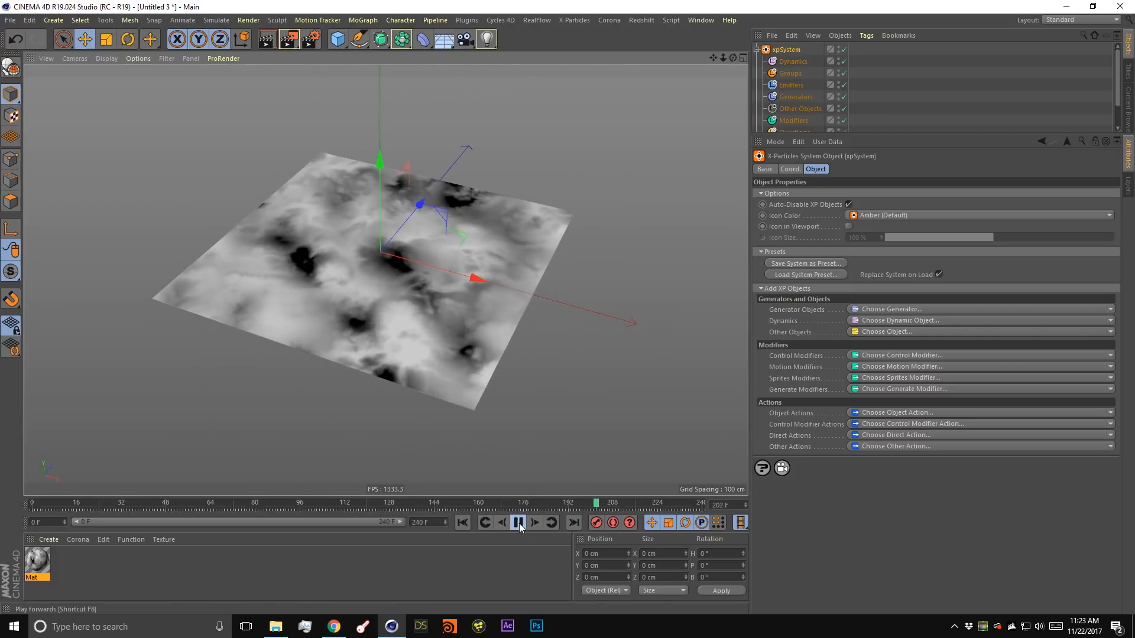
{"action": "left_click", "coordinate": [518, 522]}
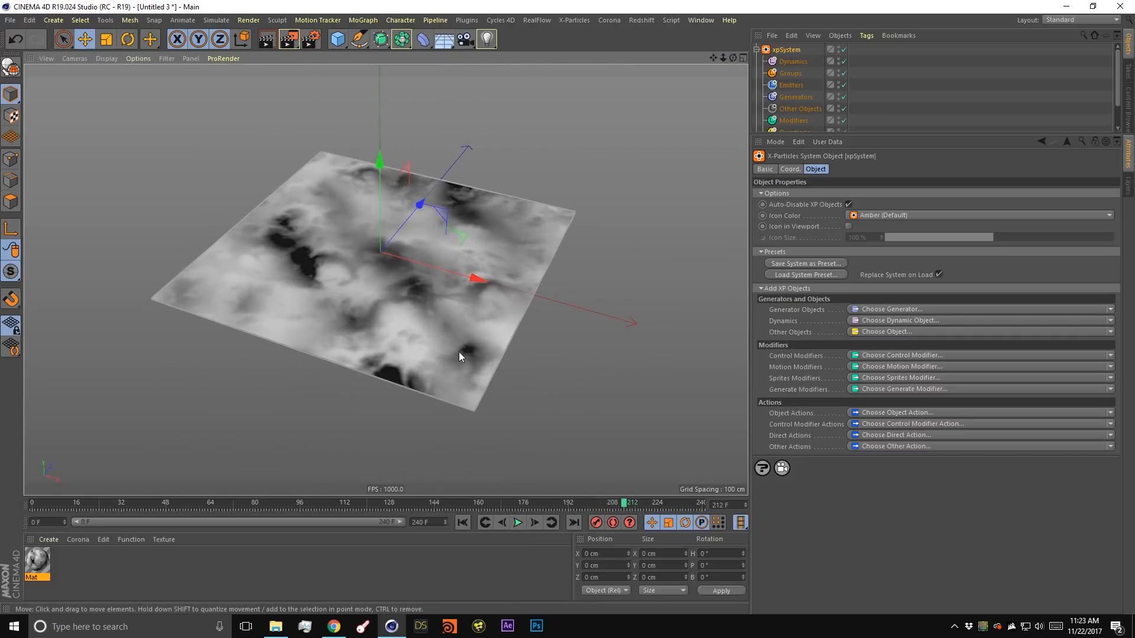
{"action": "left_click", "coordinate": [518, 522]}
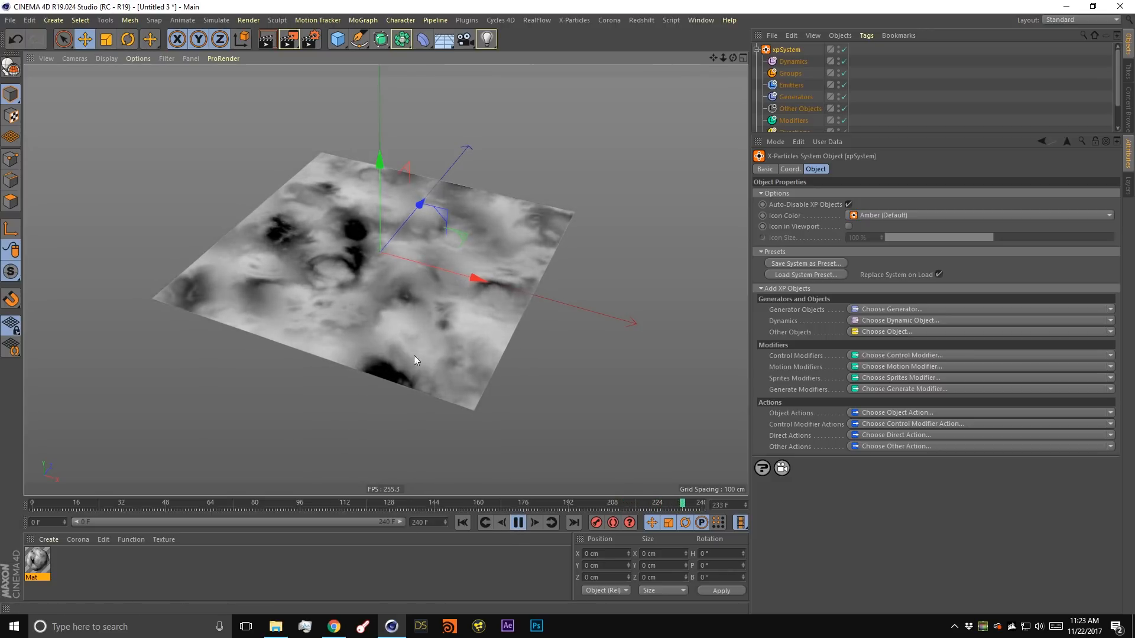
{"action": "left_click", "coordinate": [518, 524]}
{"action": "left_click_drag", "start_coordinate": [898, 135], "coordinate": [891, 182]}
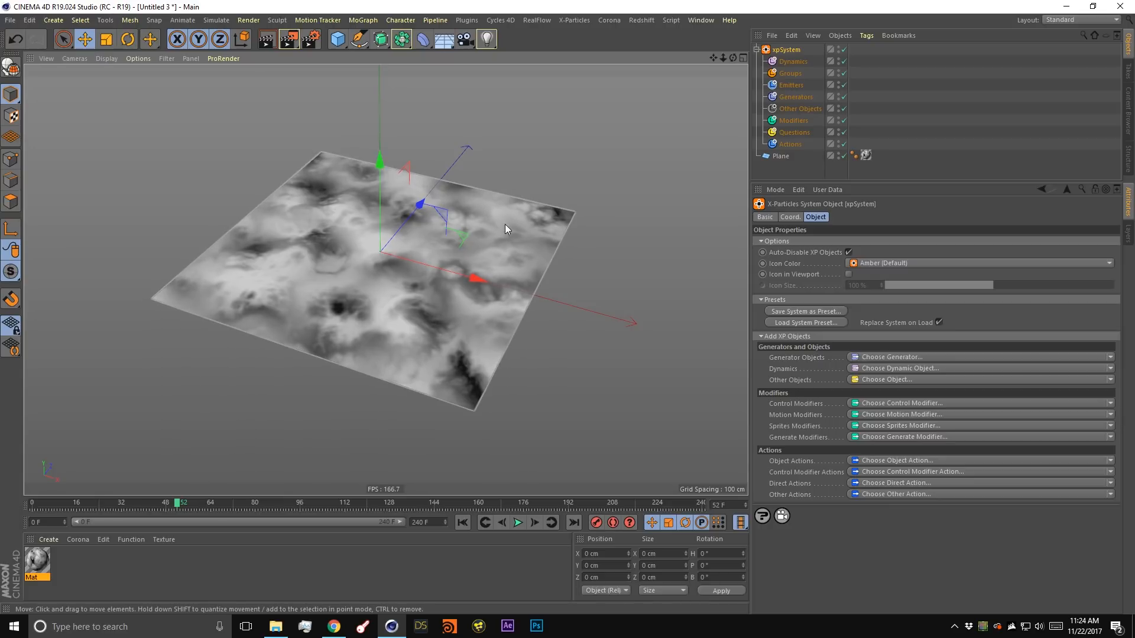
Add an emitter to the X-Particles system and play the animation briefly to check its default emission.
{"action": "left_click", "coordinate": [792, 88]}
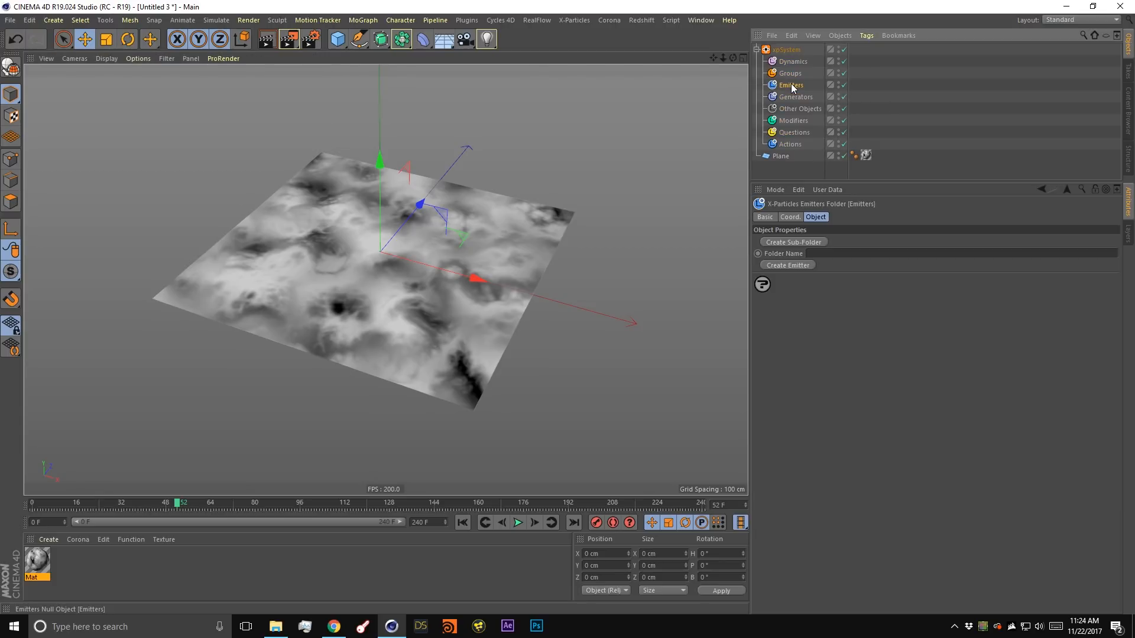
{"action": "left_click", "coordinate": [796, 266]}
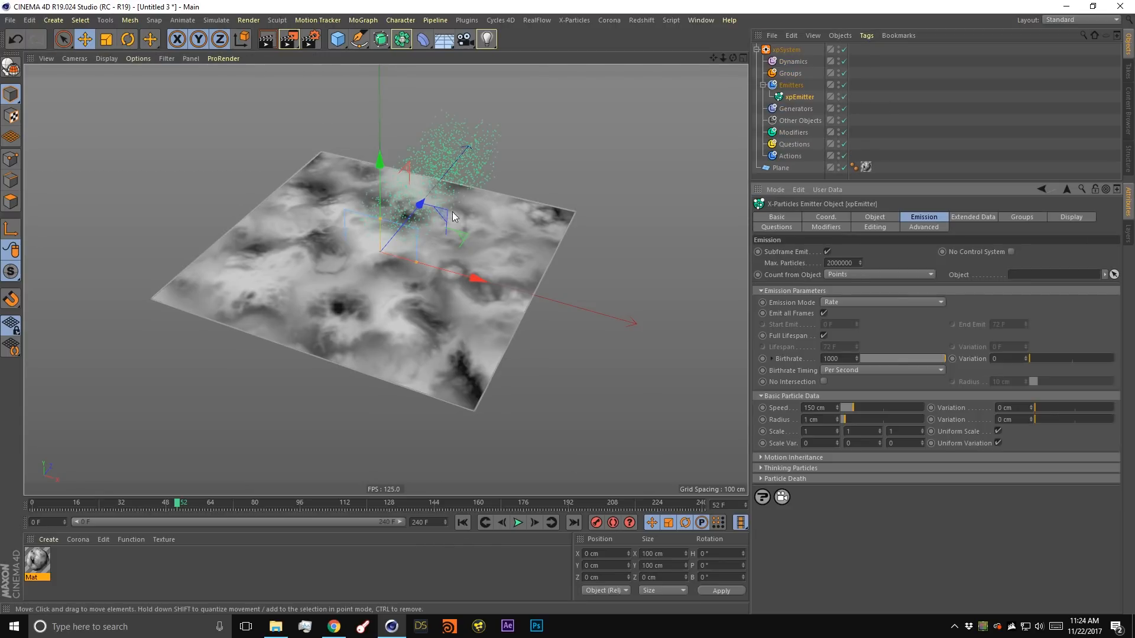
{"action": "left_click", "coordinate": [518, 522]}
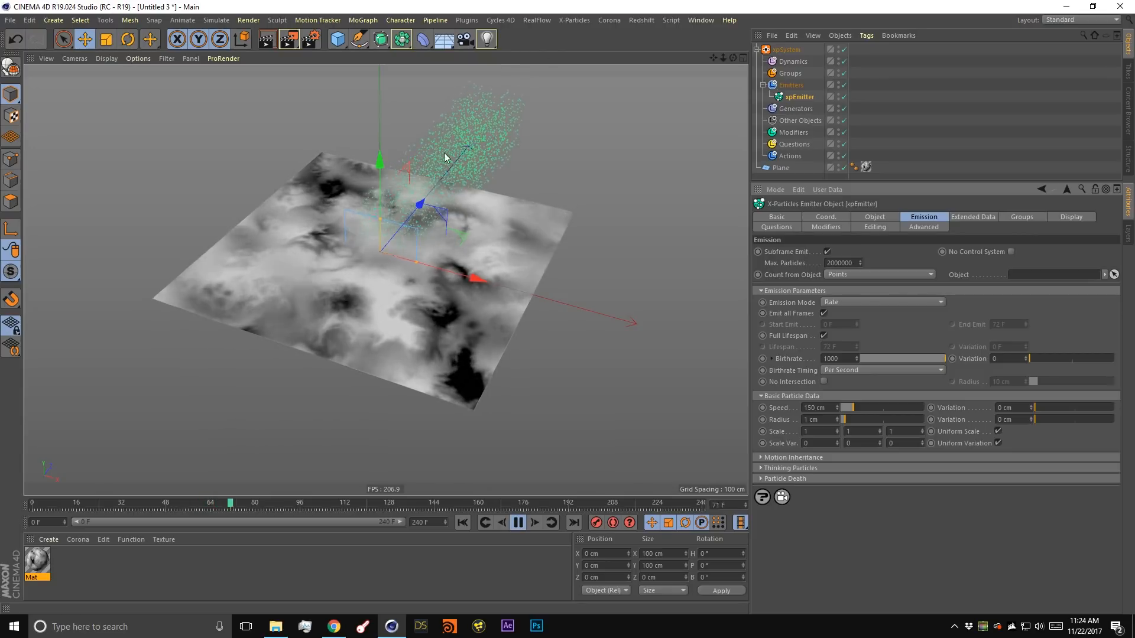
{"action": "left_click", "coordinate": [520, 524]}
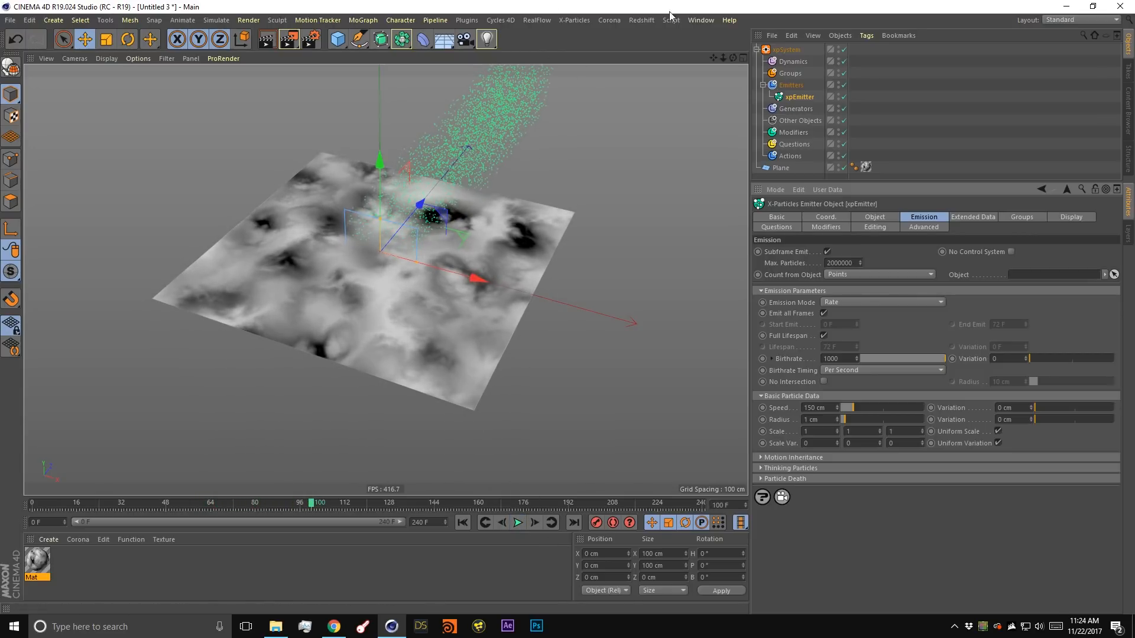
Set the emitter shape to Object and assign the Plane as the object that emits the particles.
{"action": "left_click", "coordinate": [884, 216]}
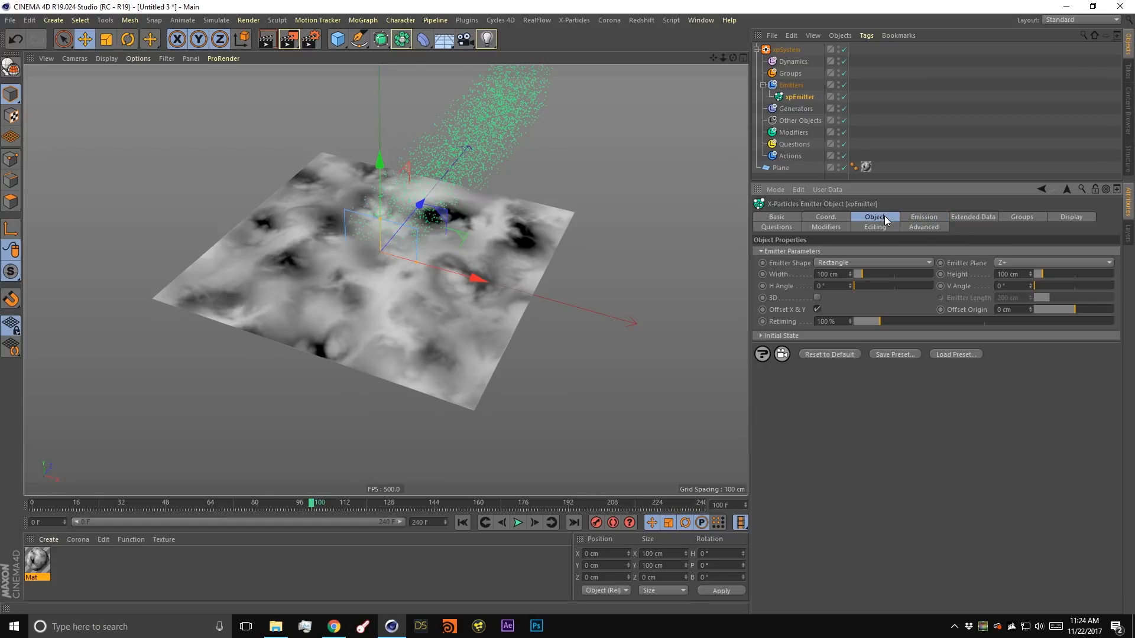
{"action": "left_click", "coordinate": [849, 261]}
{"action": "left_click", "coordinate": [850, 350]}
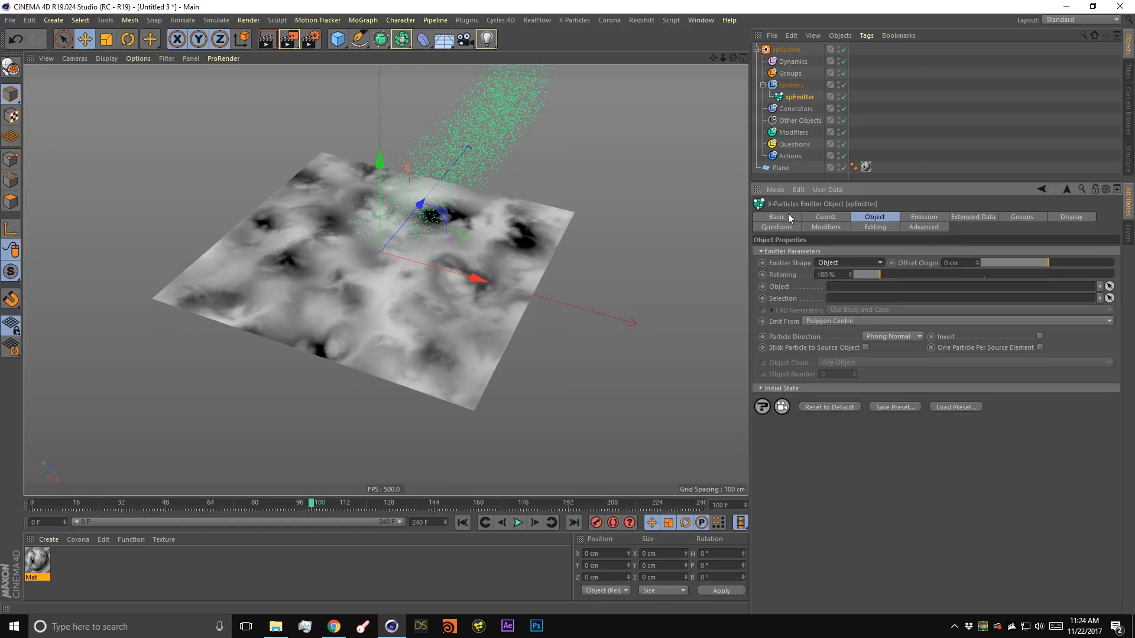
{"action": "left_click_drag", "start_coordinate": [781, 166], "coordinate": [852, 285]}
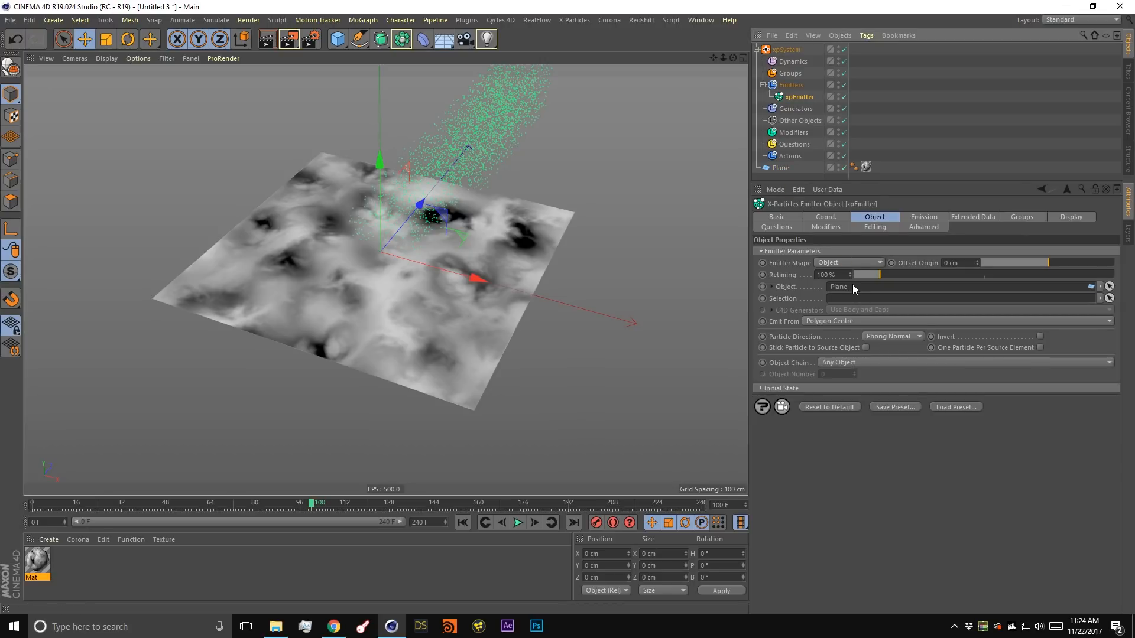
Play the animation from the first frame to check the emission from the plane, stop it and rewind.
{"action": "left_click", "coordinate": [462, 523]}
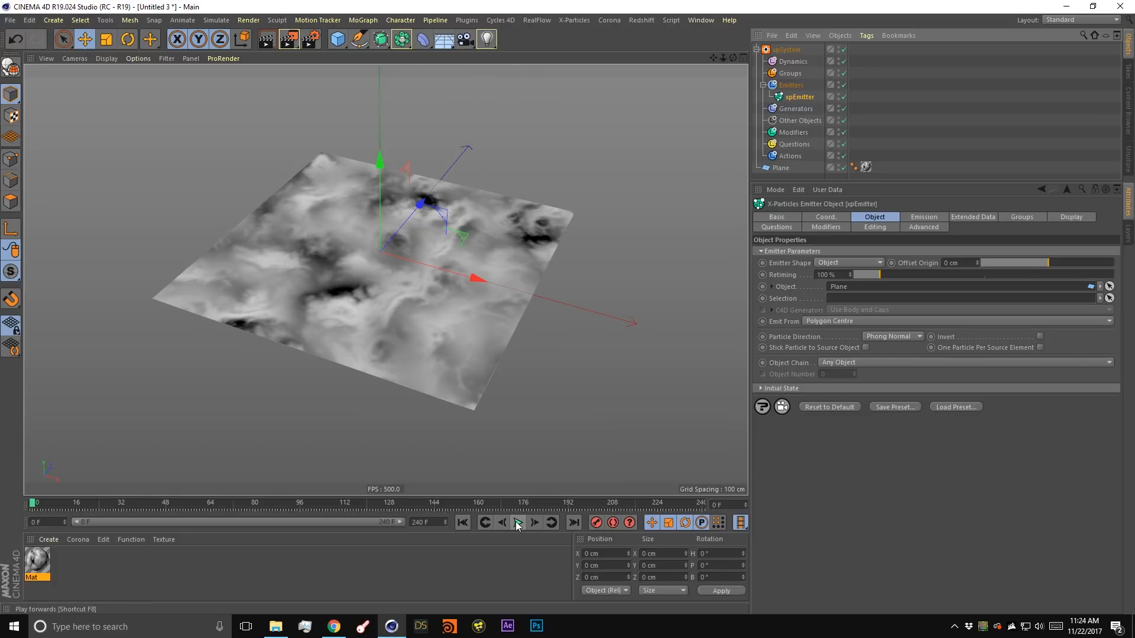
{"action": "left_click", "coordinate": [520, 524]}
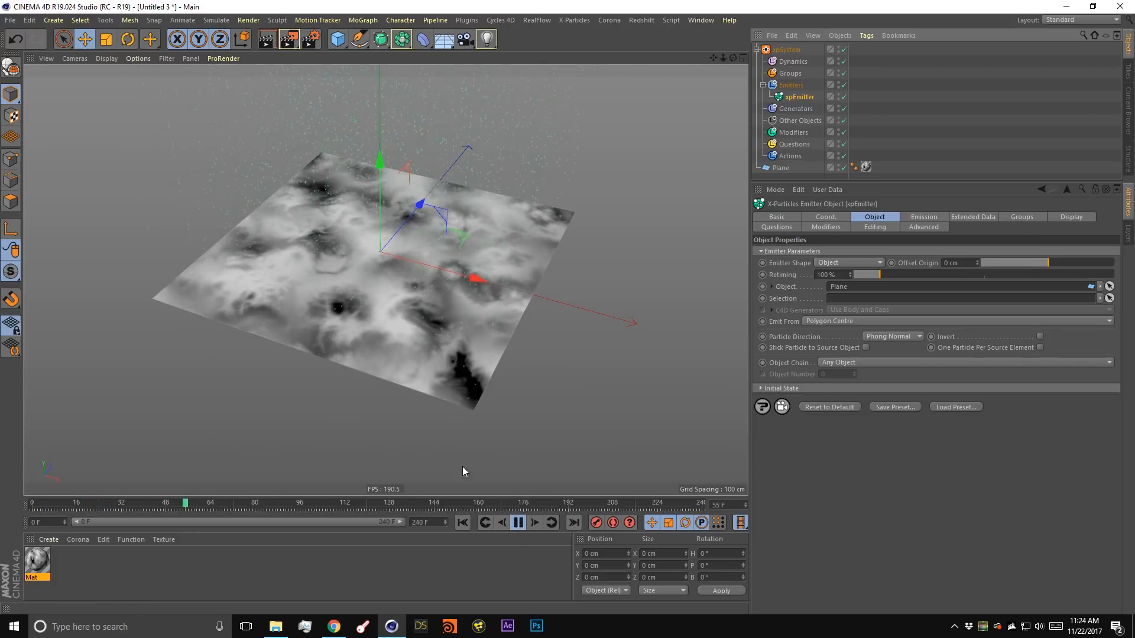
{"action": "left_click", "coordinate": [518, 524]}
{"action": "left_click", "coordinate": [463, 522]}
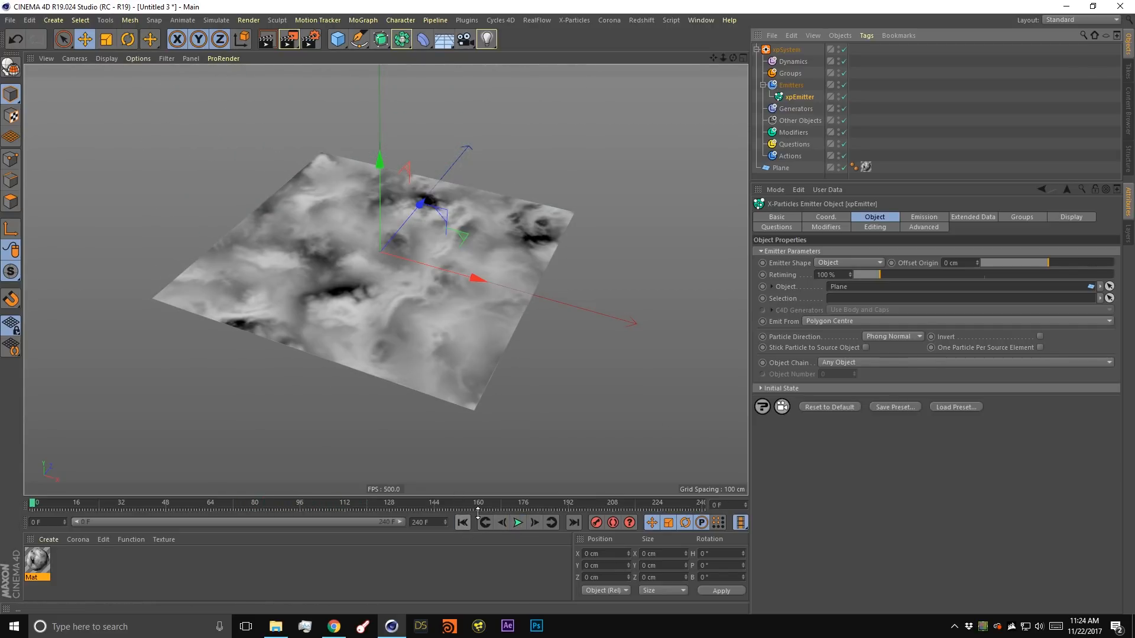
Make the emitter emit from Texture and assign the plane's material tag as its texture tag.
{"action": "left_click", "coordinate": [829, 322]}
{"action": "left_click", "coordinate": [838, 389]}
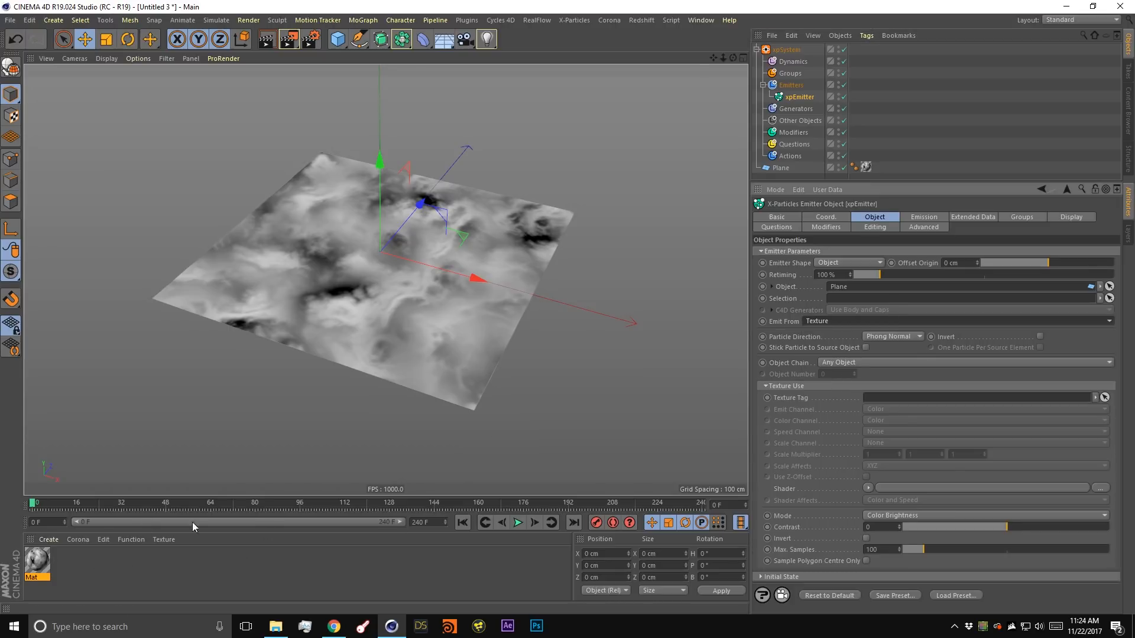
{"action": "left_click", "coordinate": [866, 167]}
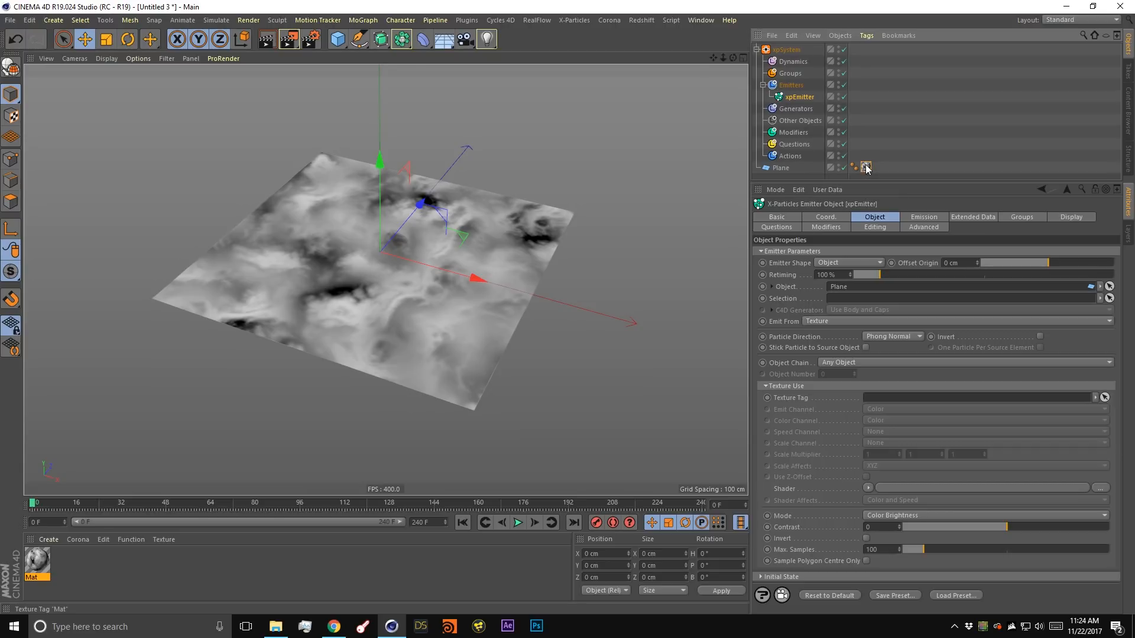
{"action": "left_click_drag", "start_coordinate": [867, 168], "coordinate": [911, 401]}
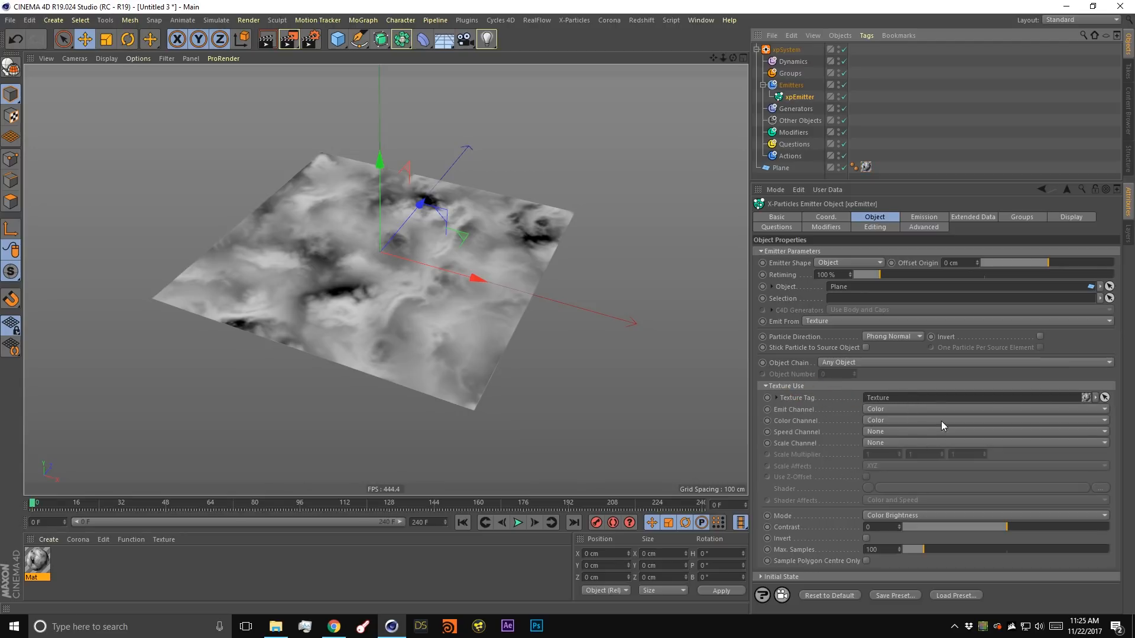
Examine the emitter's Emit Channel and Color Channel options and compare them with the channels enabled in the material.
{"action": "left_click", "coordinate": [793, 409]}
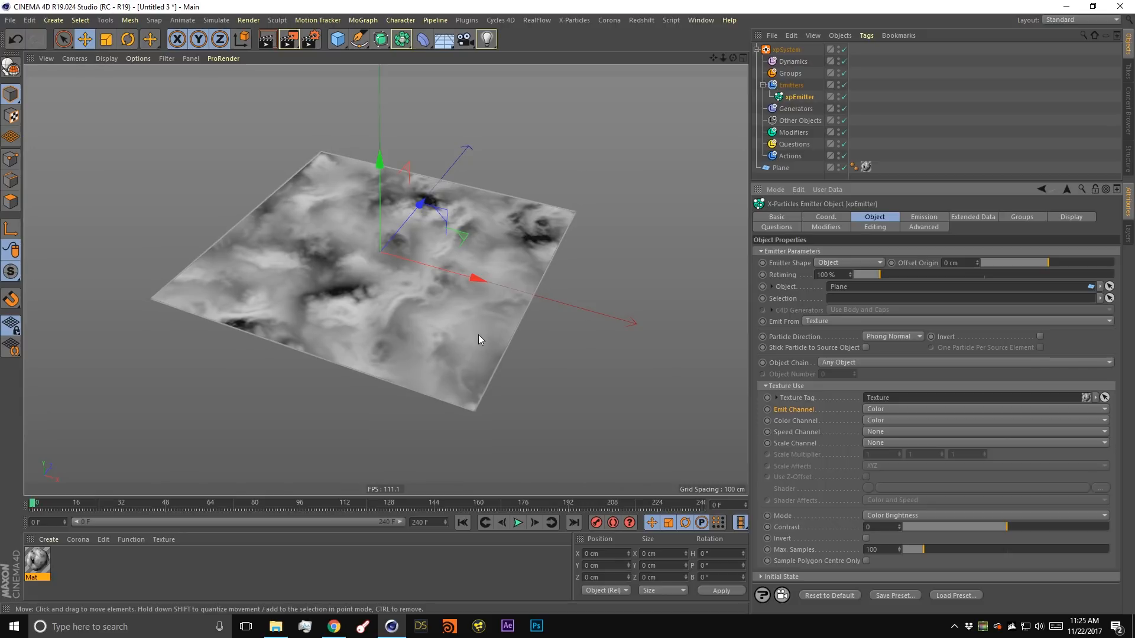
{"action": "left_click", "coordinate": [45, 561]}
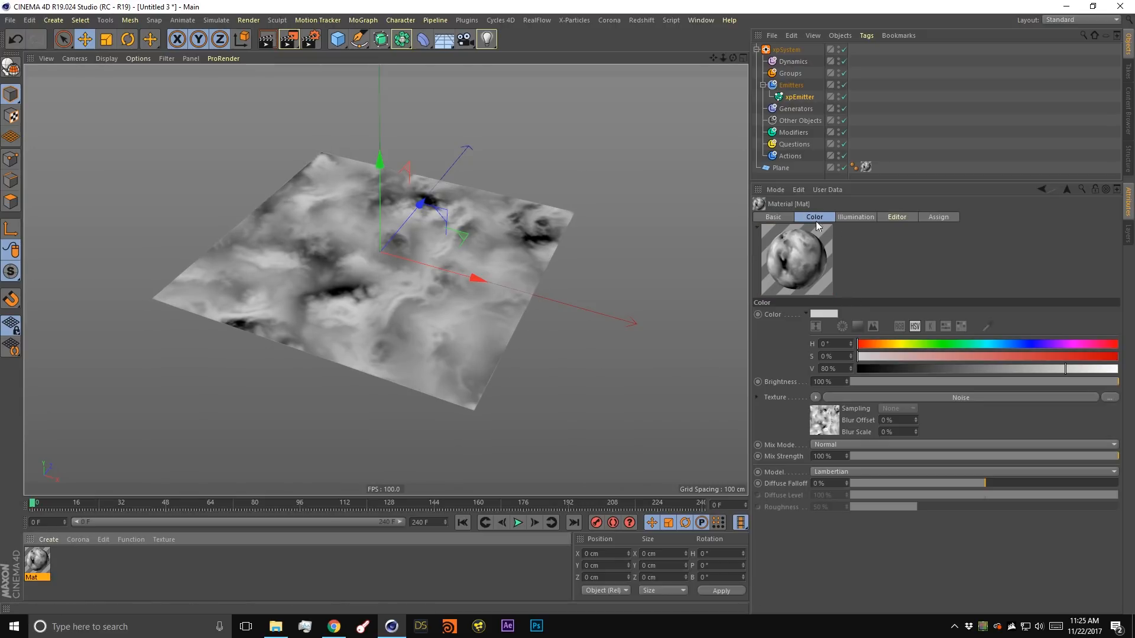
{"action": "left_click", "coordinate": [775, 217]}
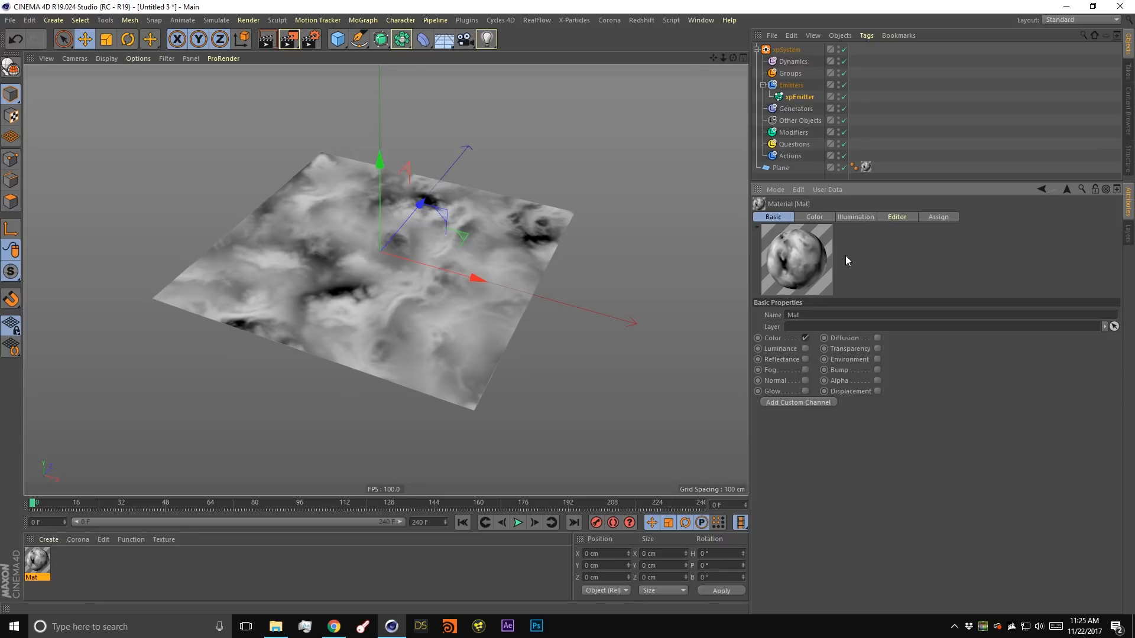
{"action": "left_click", "coordinate": [797, 97]}
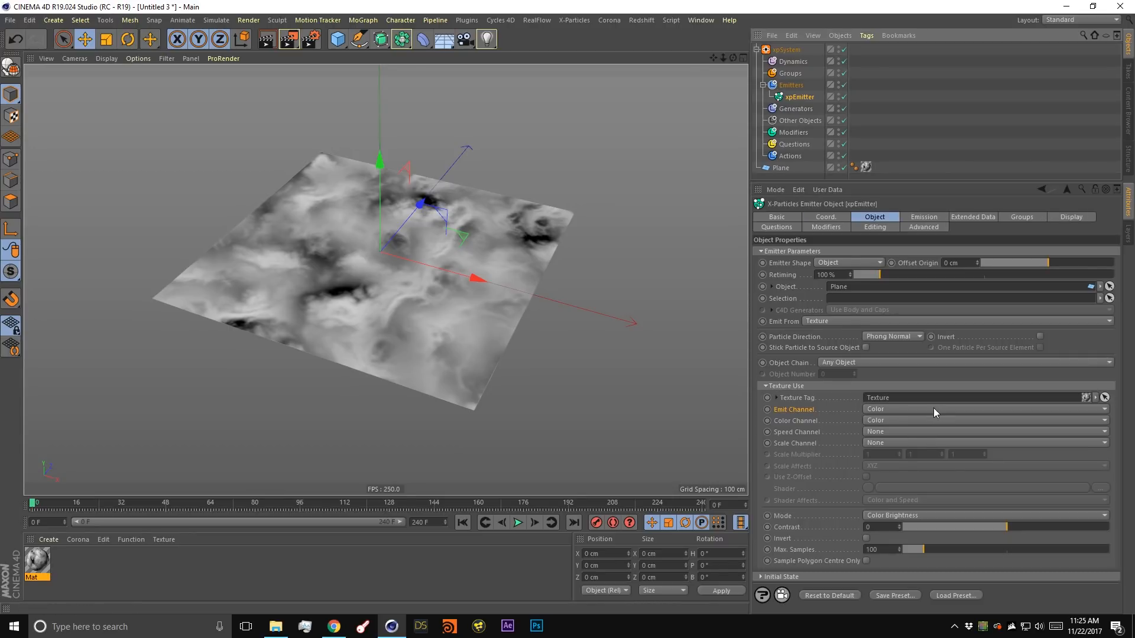
{"action": "left_click", "coordinate": [809, 422]}
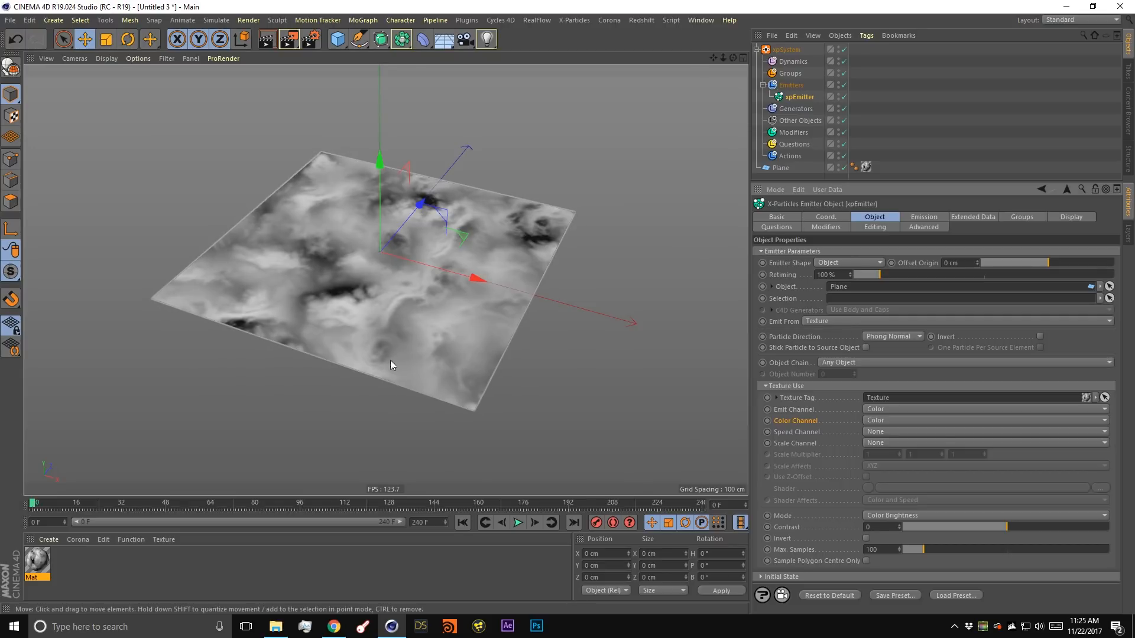
{"action": "left_click", "coordinate": [907, 419]}
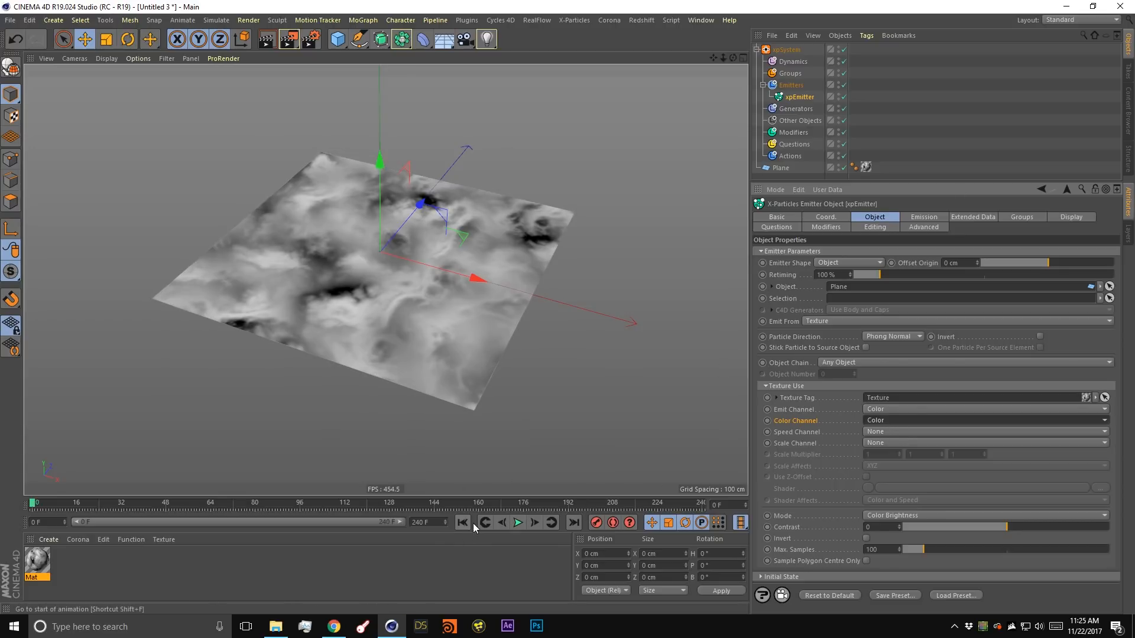
Play the animation to check the texture-driven emission, stop it and return to the first frame.
{"action": "left_click", "coordinate": [518, 523]}
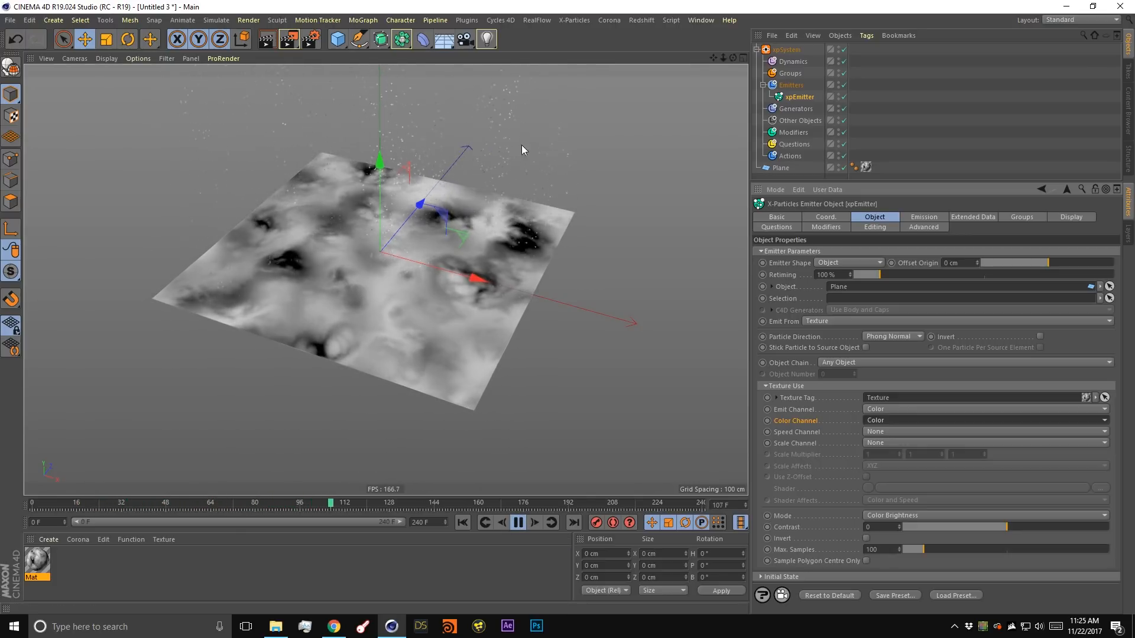
{"action": "left_click", "coordinate": [518, 522]}
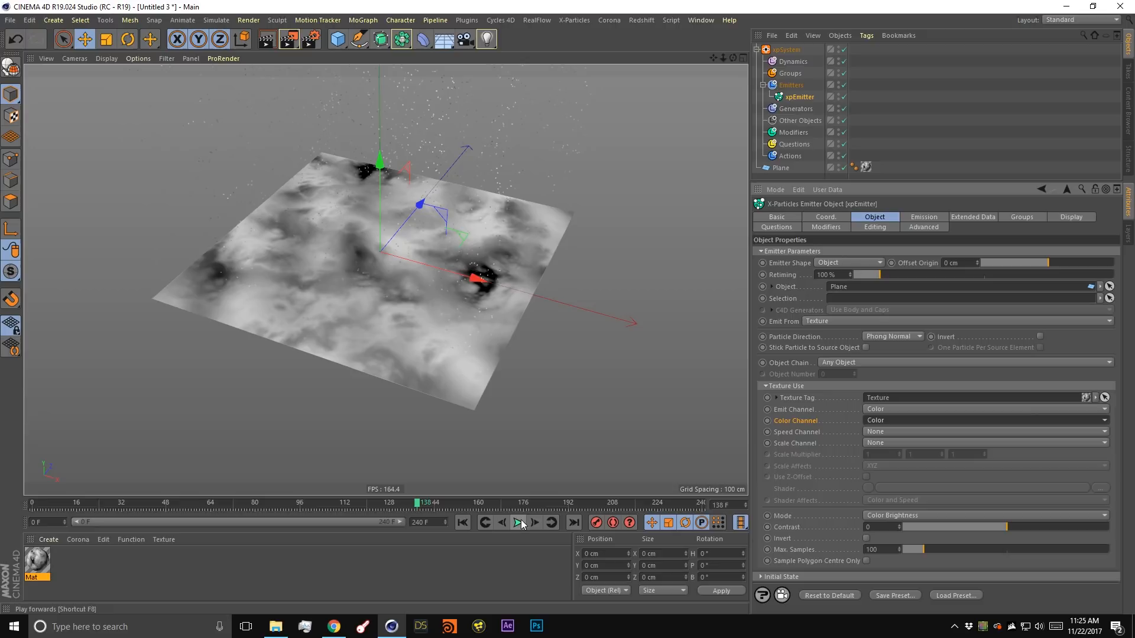
{"action": "left_click", "coordinate": [463, 522]}
Set the emitter's particle speed to 1 cm and the particle radius to 2 cm with a 2 cm variation.
{"action": "left_click", "coordinate": [931, 217]}
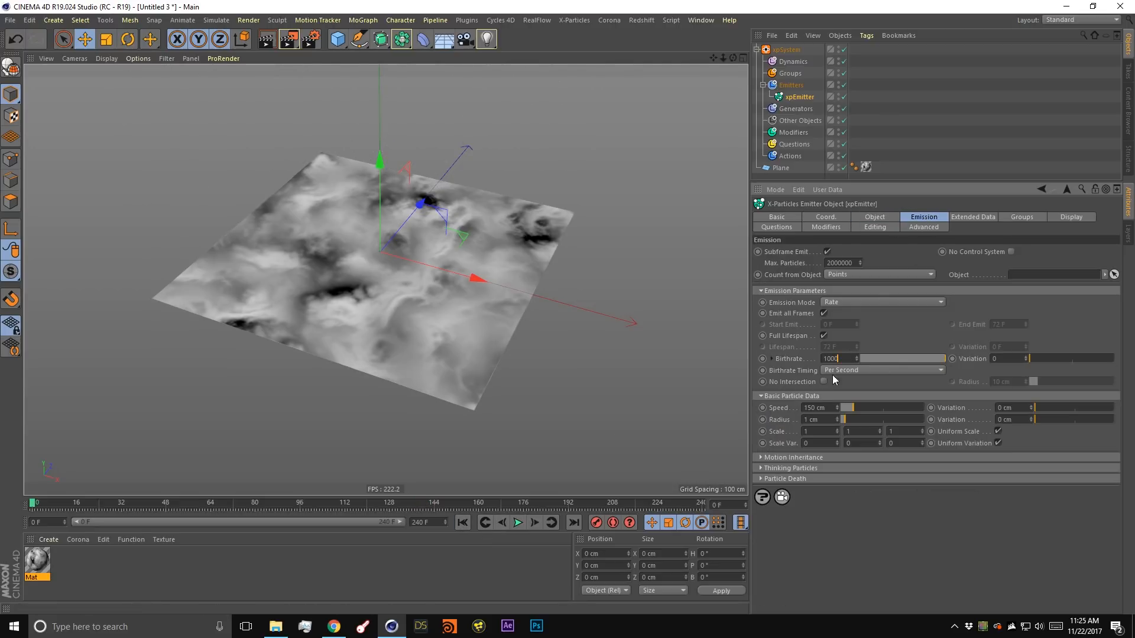
{"action": "left_click", "coordinate": [829, 407]}
{"action": "left_click", "coordinate": [888, 225]}
{"action": "left_click", "coordinate": [906, 216]}
{"action": "left_click", "coordinate": [826, 408]}
{"action": "type", "text": "1"}
{"action": "key", "text": "Return"}
{"action": "double_click", "coordinate": [826, 420]}
{"action": "type", "text": "2"}
{"action": "key", "text": "Return"}
{"action": "key", "text": "Tab"}
{"action": "type", "text": "2"}
{"action": "key", "text": "Return"}
Play the animation to check how the slow particles spread over the plane, and stop it.
{"action": "left_click", "coordinate": [518, 525]}
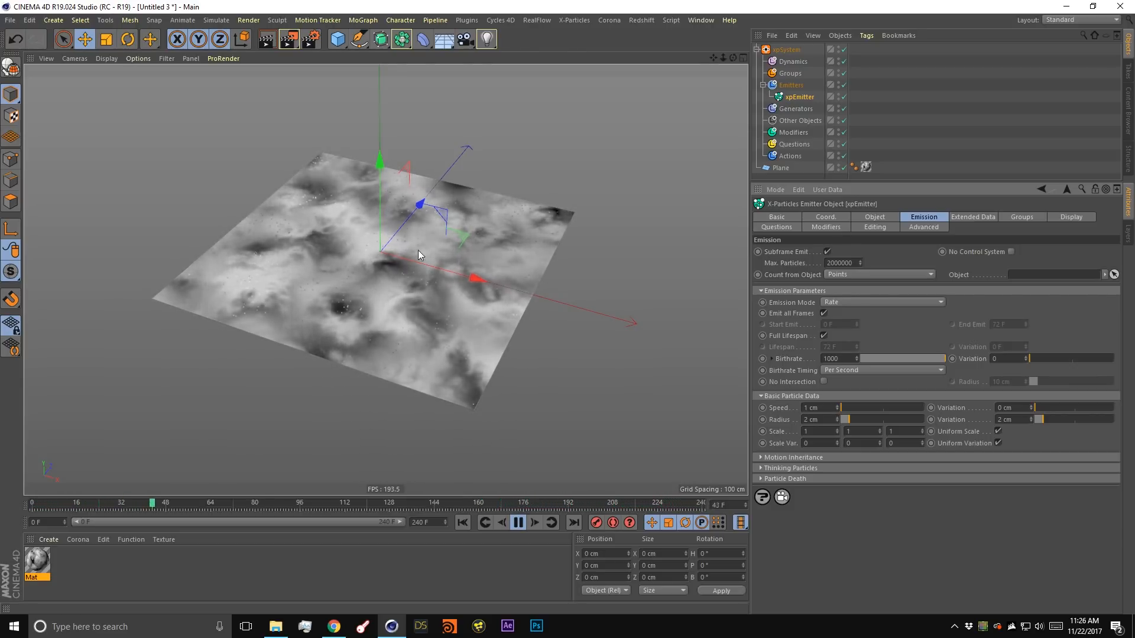
{"action": "left_click", "coordinate": [518, 522]}
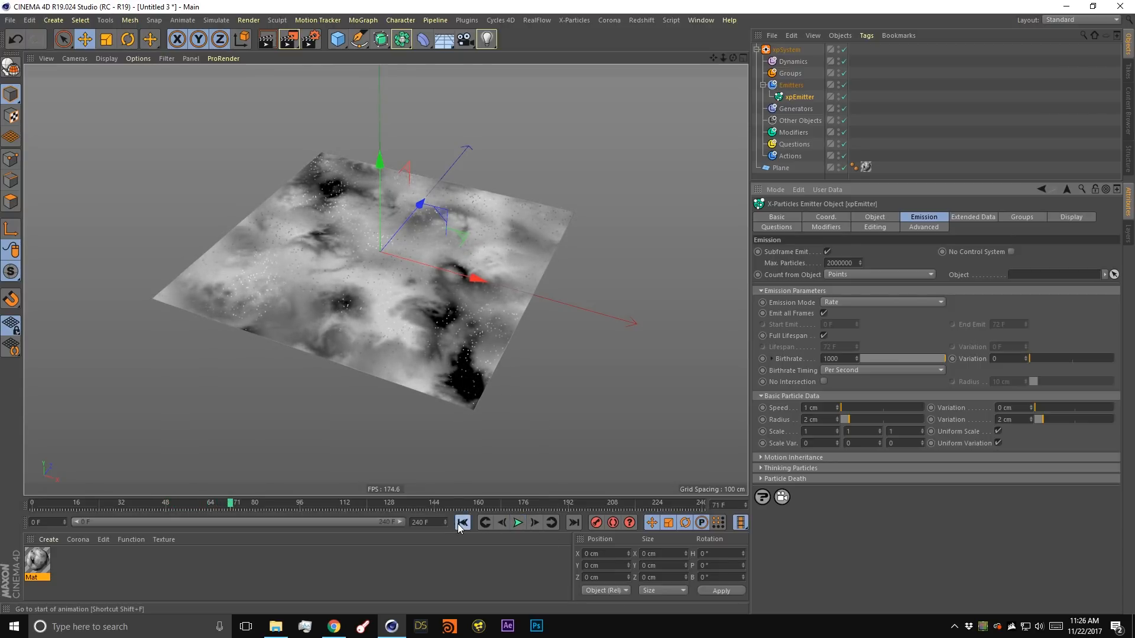
Rewind to the first frame and set the emitter's birthrate to 10000 and its lifespan to 48 F with Full Lifespan off.
{"action": "left_click", "coordinate": [462, 522]}
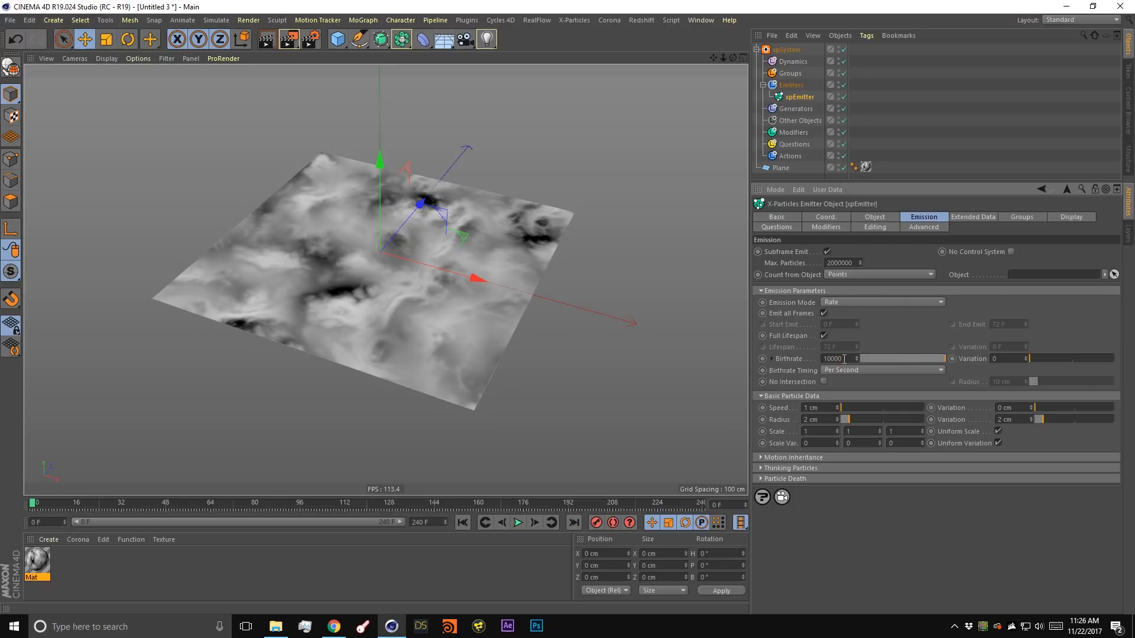
{"action": "left_click", "coordinate": [824, 335]}
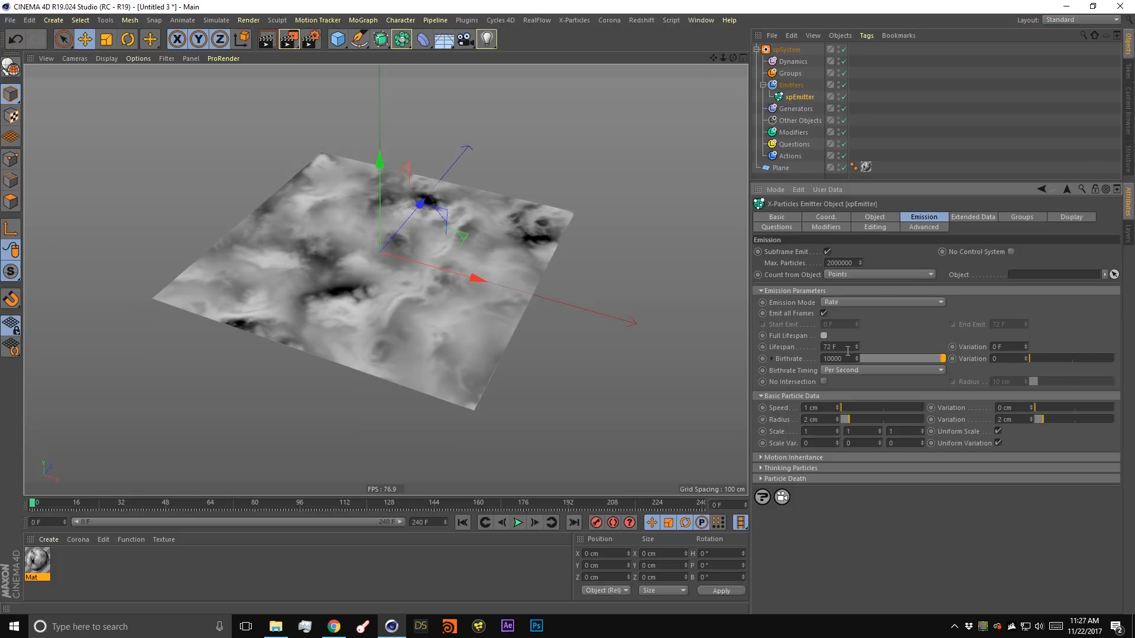
{"action": "double_click", "coordinate": [848, 347]}
{"action": "type", "text": "48"}
{"action": "key", "text": "Return"}
Set the emitter's editor display for the particles to Squares.
{"action": "left_click", "coordinate": [1063, 218]}
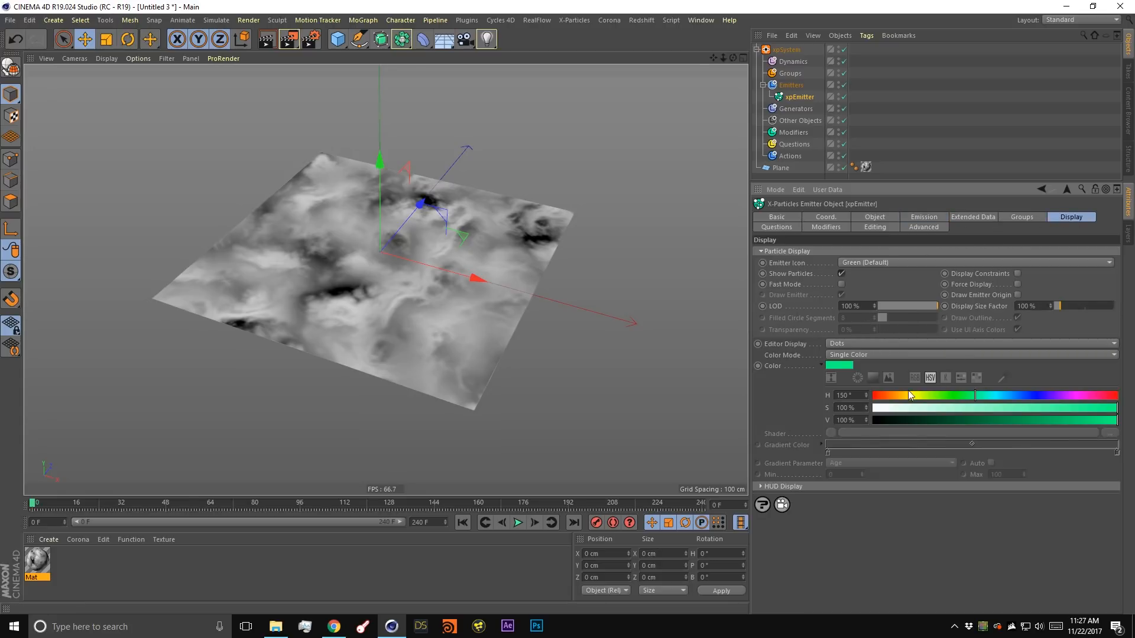
{"action": "left_click", "coordinate": [834, 344]}
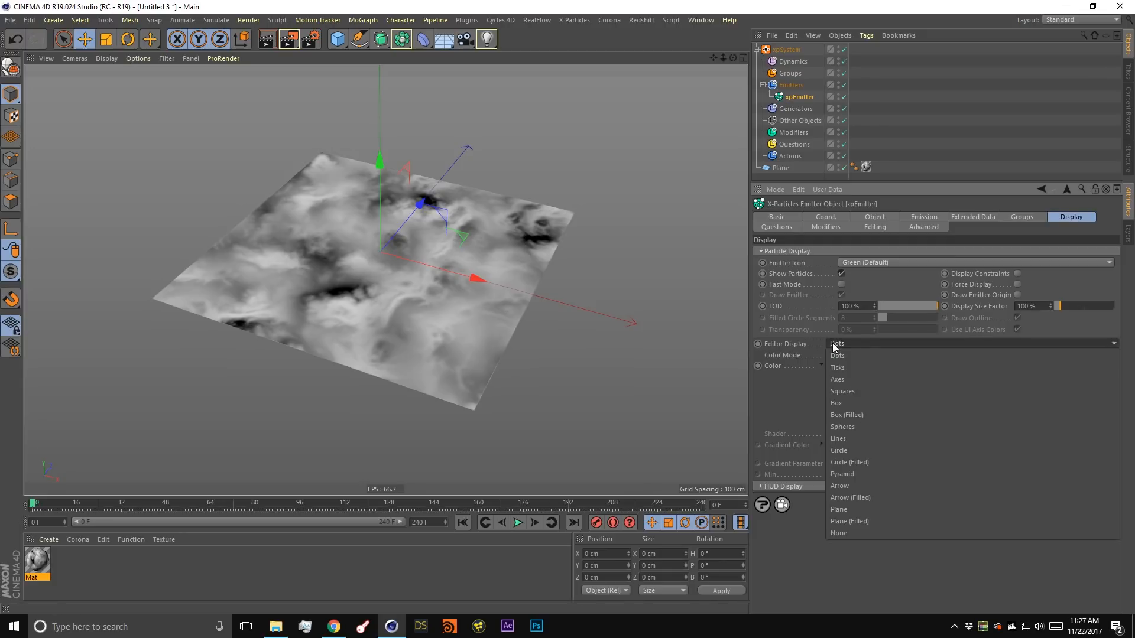
{"action": "left_click", "coordinate": [851, 390]}
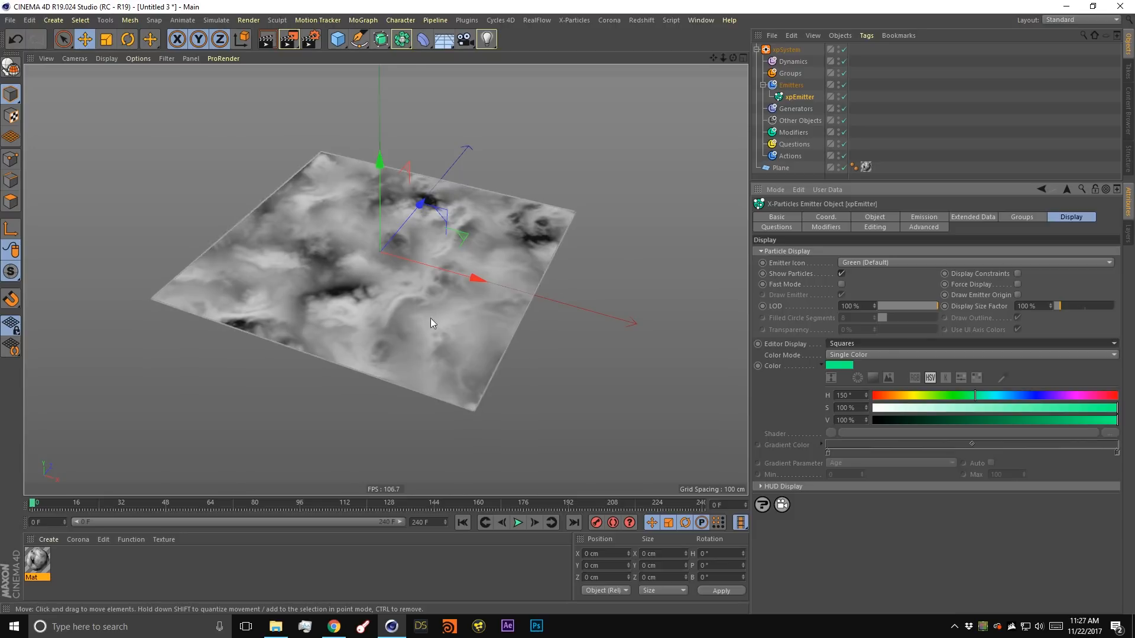
Try Circle as the particles' editor display and look through the other display shapes.
{"action": "left_click", "coordinate": [835, 346]}
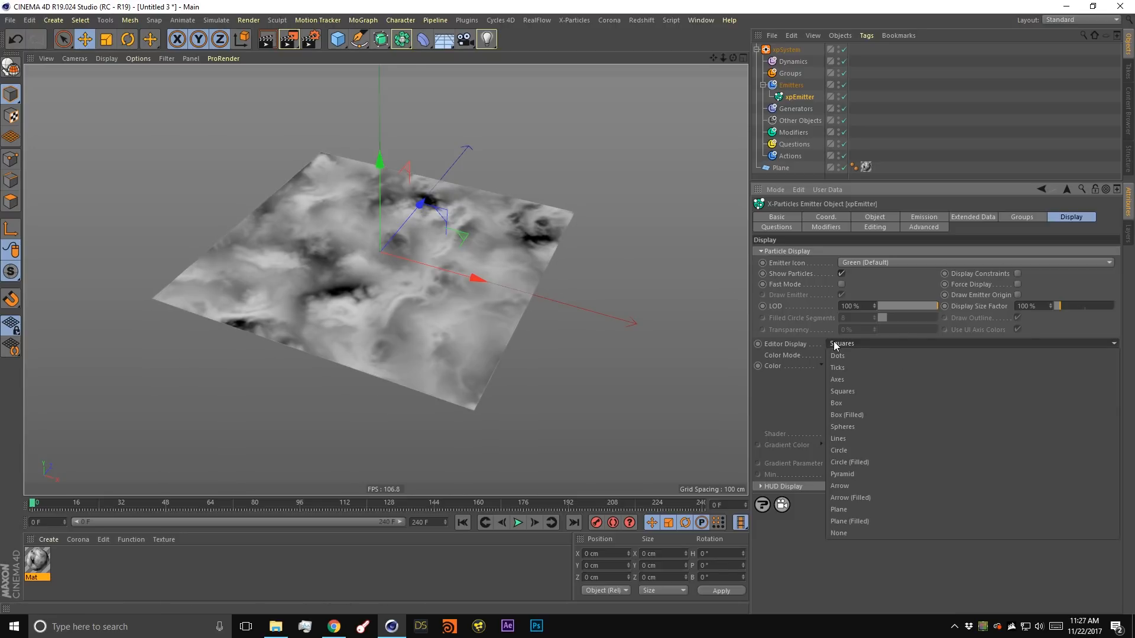
{"action": "left_click", "coordinate": [846, 451]}
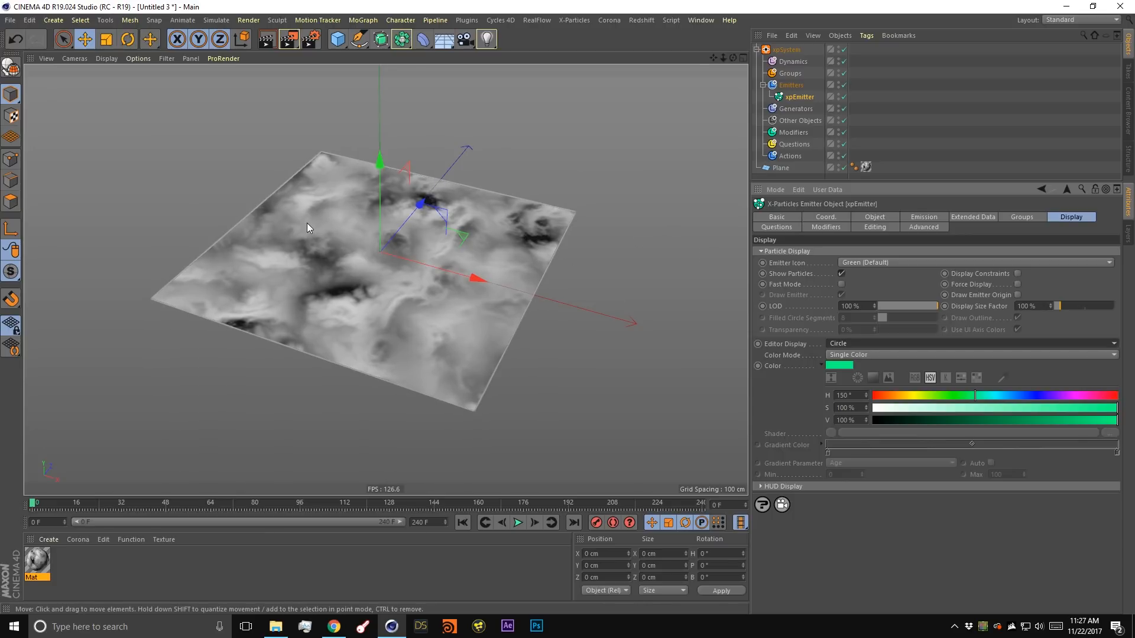
{"action": "left_click", "coordinate": [839, 343]}
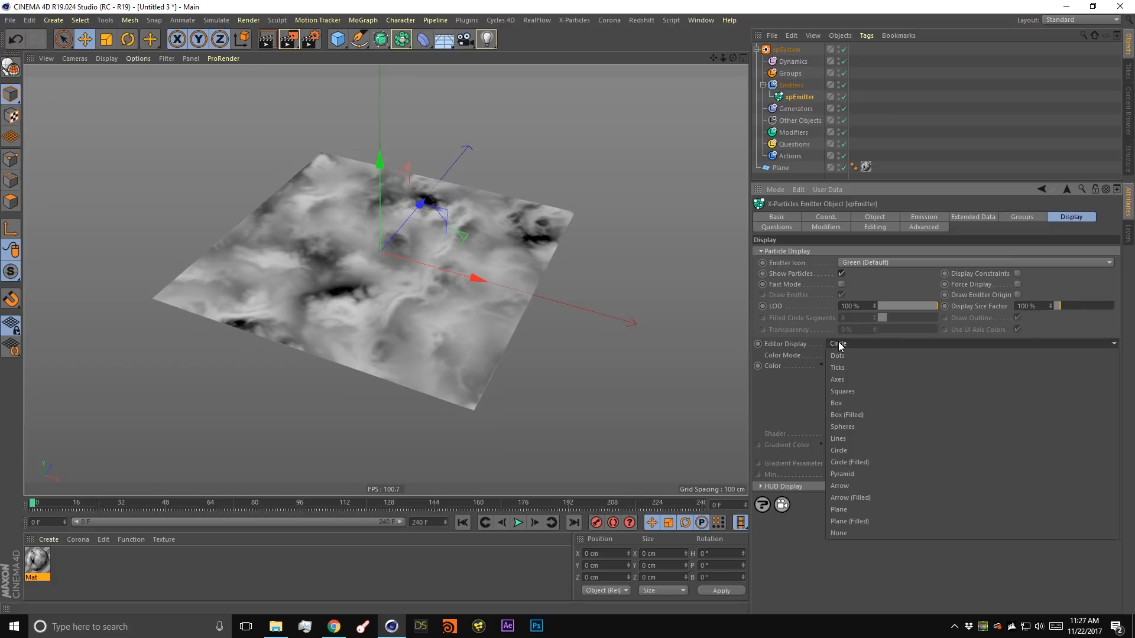
{"action": "left_click", "coordinate": [838, 343]}
{"action": "left_click", "coordinate": [839, 343]}
{"action": "left_click", "coordinate": [847, 343]}
{"action": "left_click", "coordinate": [846, 343]}
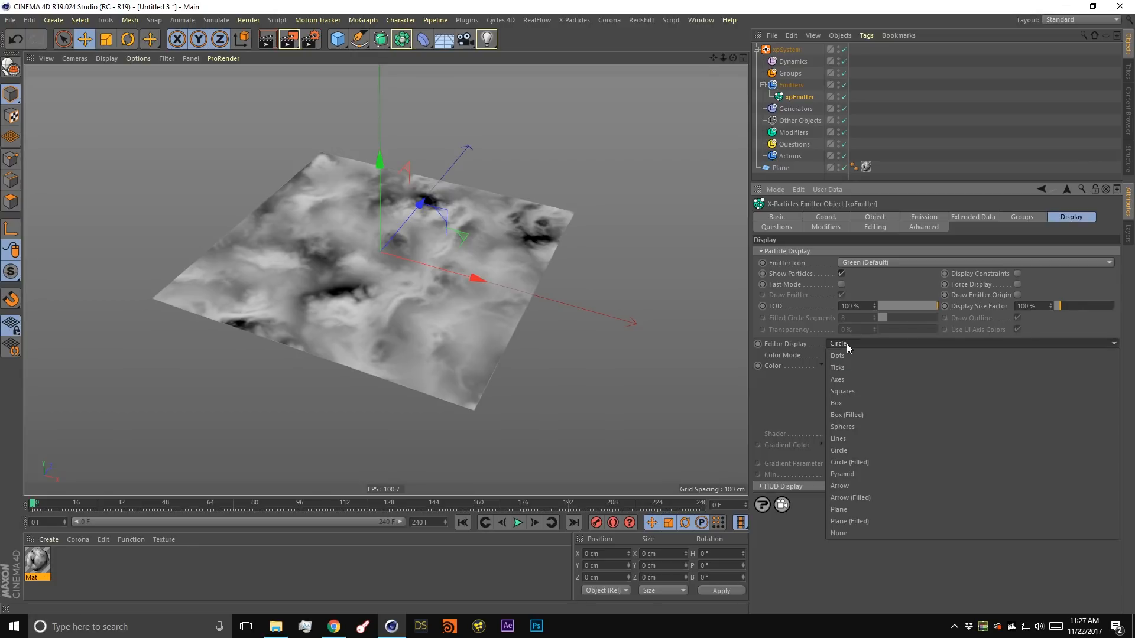
Return the particles' editor display to Squares and play the animation to check them on the plane.
{"action": "left_click", "coordinate": [845, 392]}
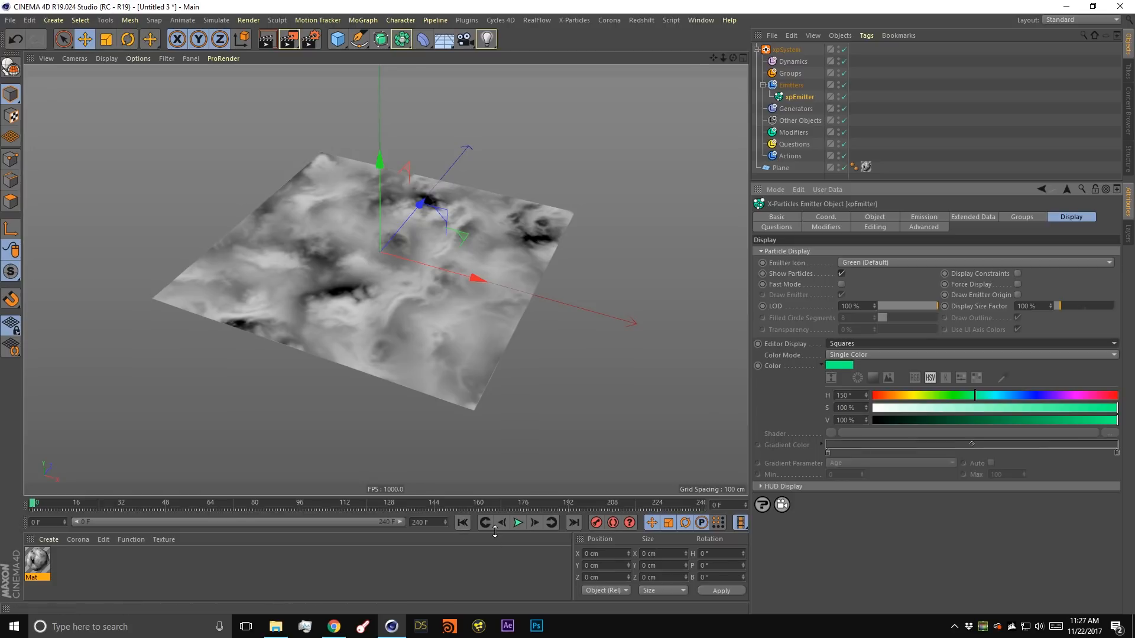
{"action": "left_click", "coordinate": [518, 522]}
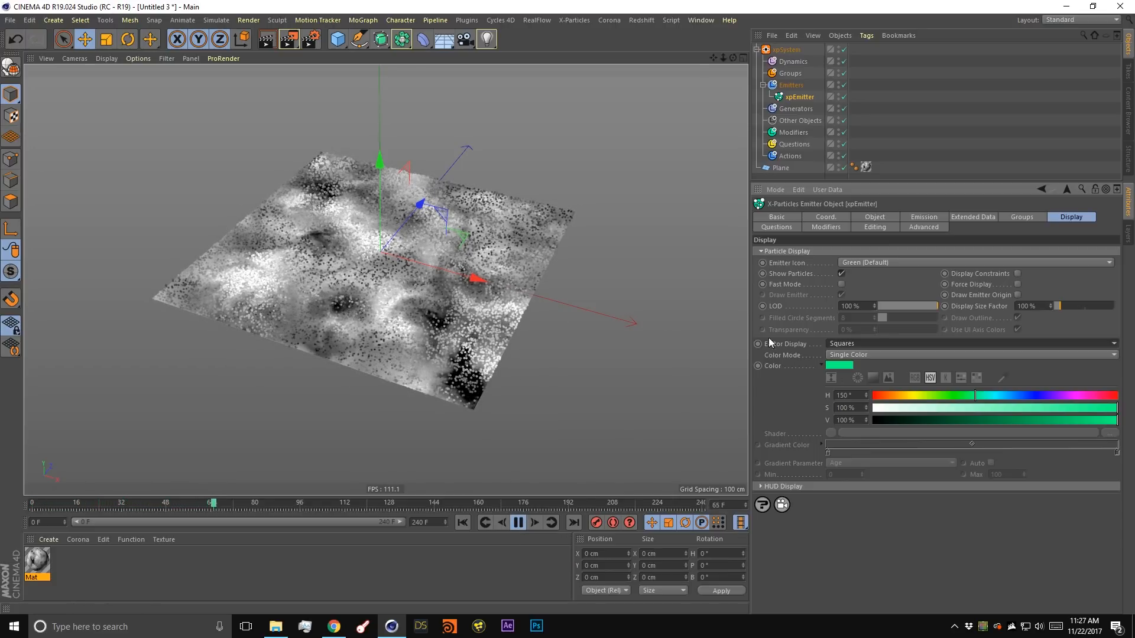
Stop the playback and review the emitter's texture-use and particle display color settings.
{"action": "left_click", "coordinate": [518, 523]}
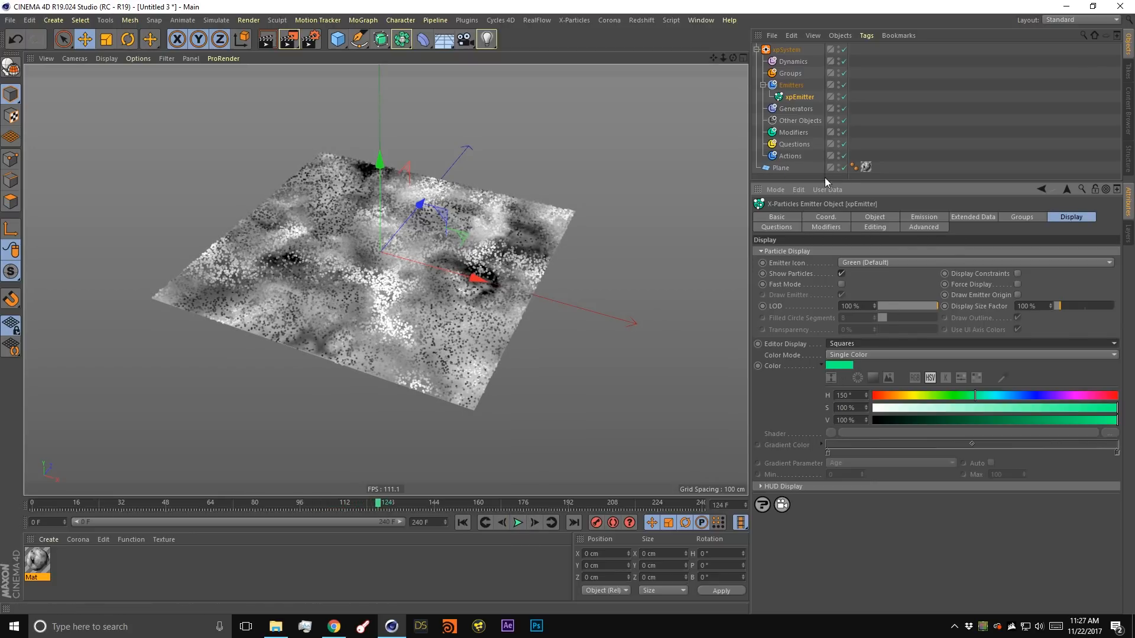
{"action": "left_click", "coordinate": [889, 220]}
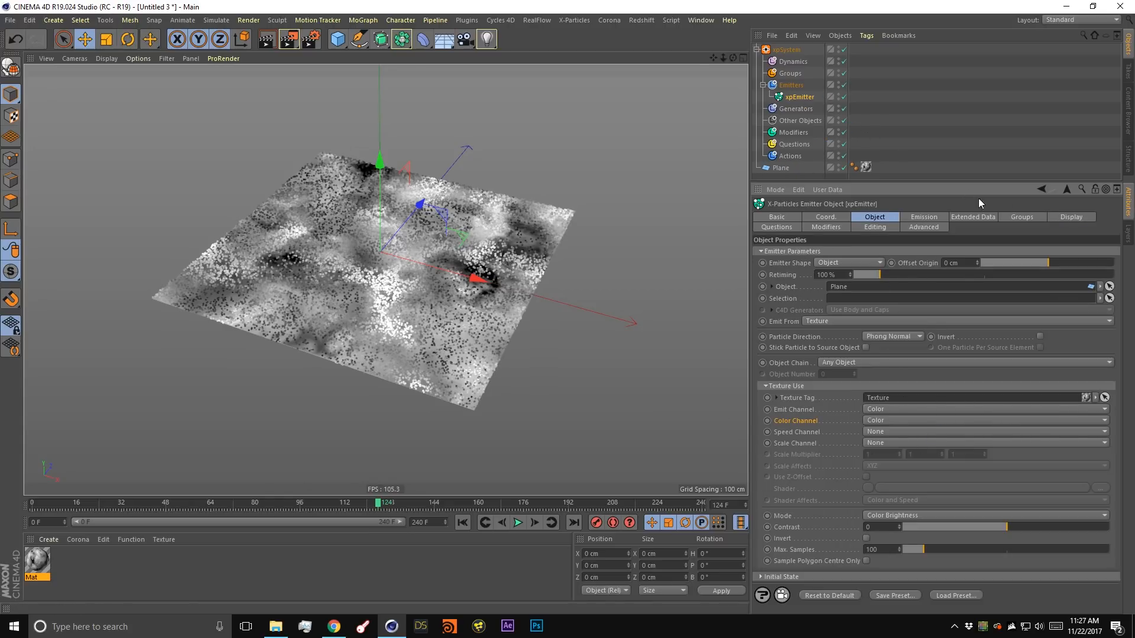
{"action": "left_click", "coordinate": [1071, 217]}
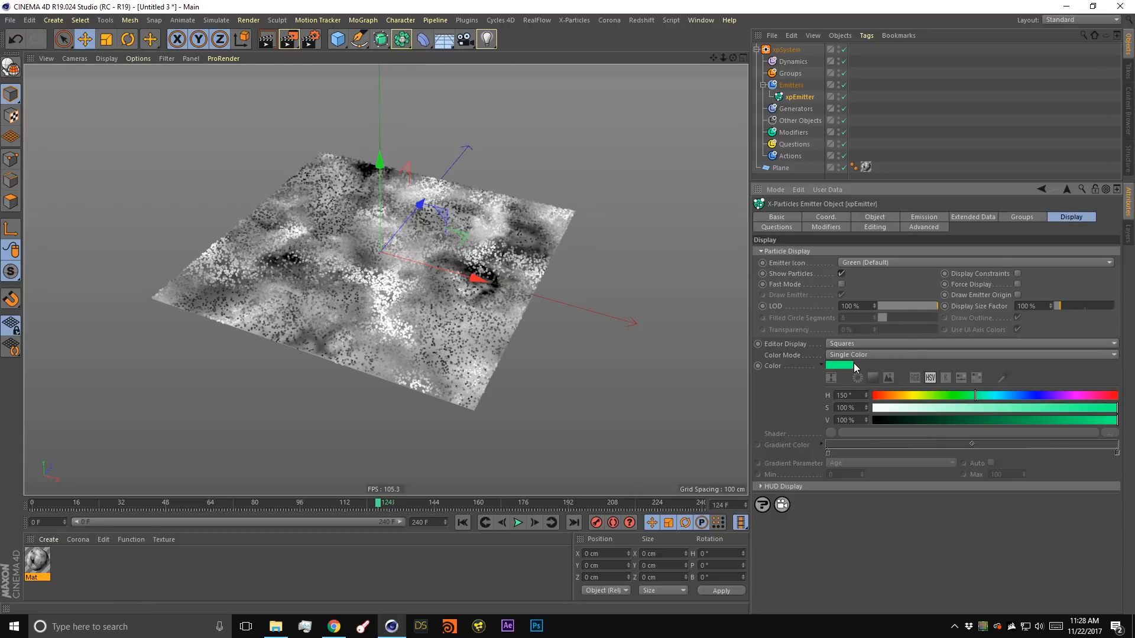
Try the emitter's texture Color Channel on None and replay the animation from the first frame.
{"action": "left_click", "coordinate": [794, 98]}
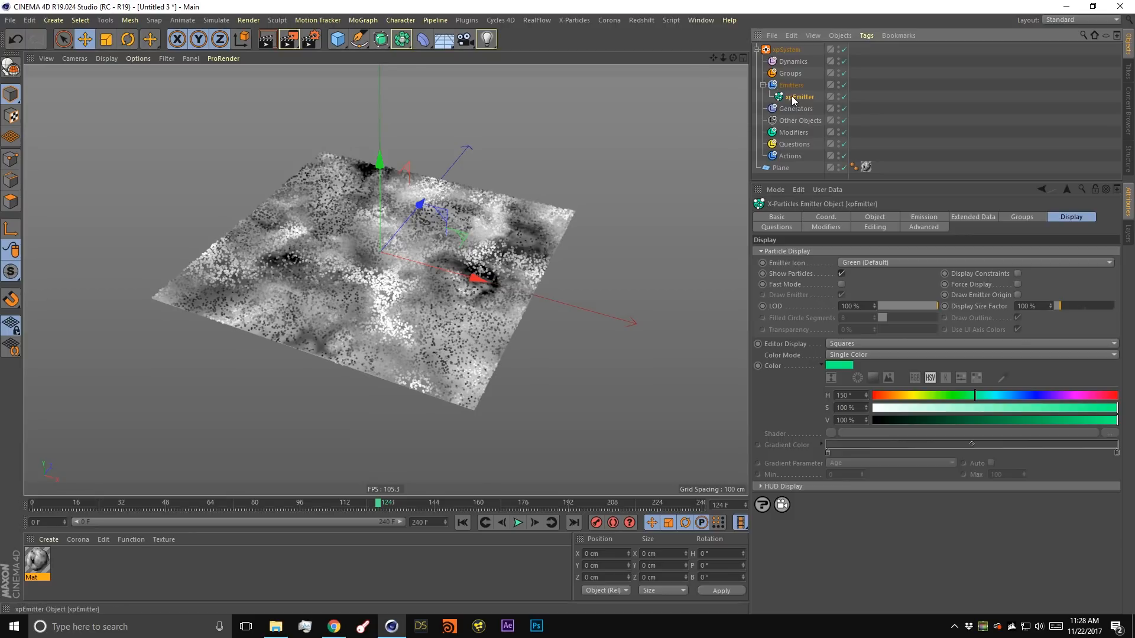
{"action": "left_click", "coordinate": [875, 218]}
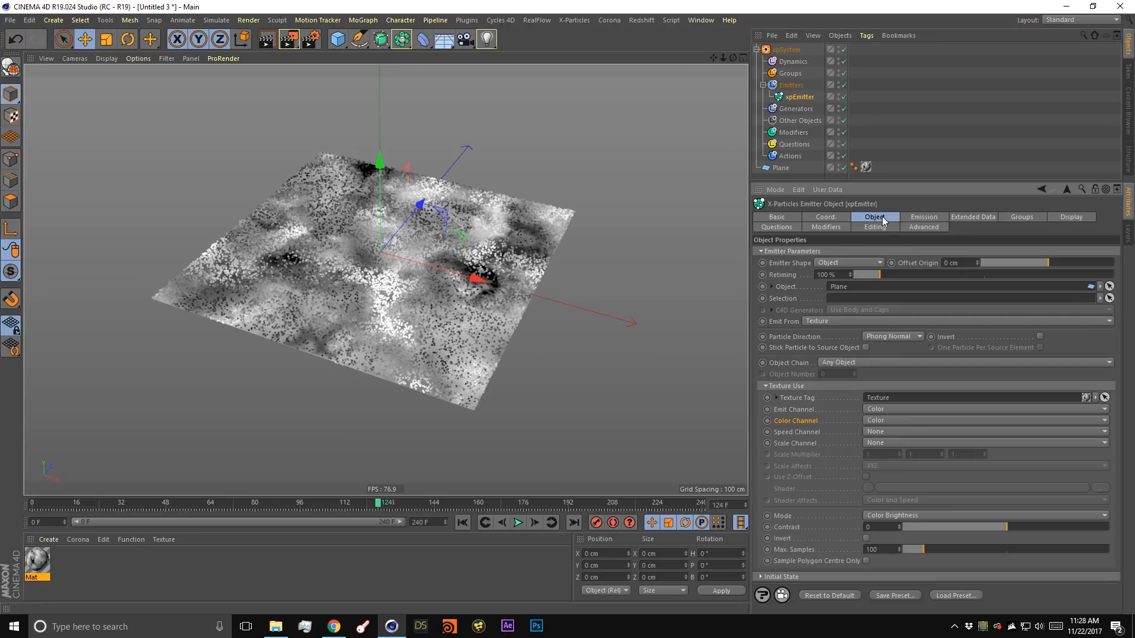
{"action": "left_click", "coordinate": [867, 420]}
{"action": "left_click", "coordinate": [877, 433]}
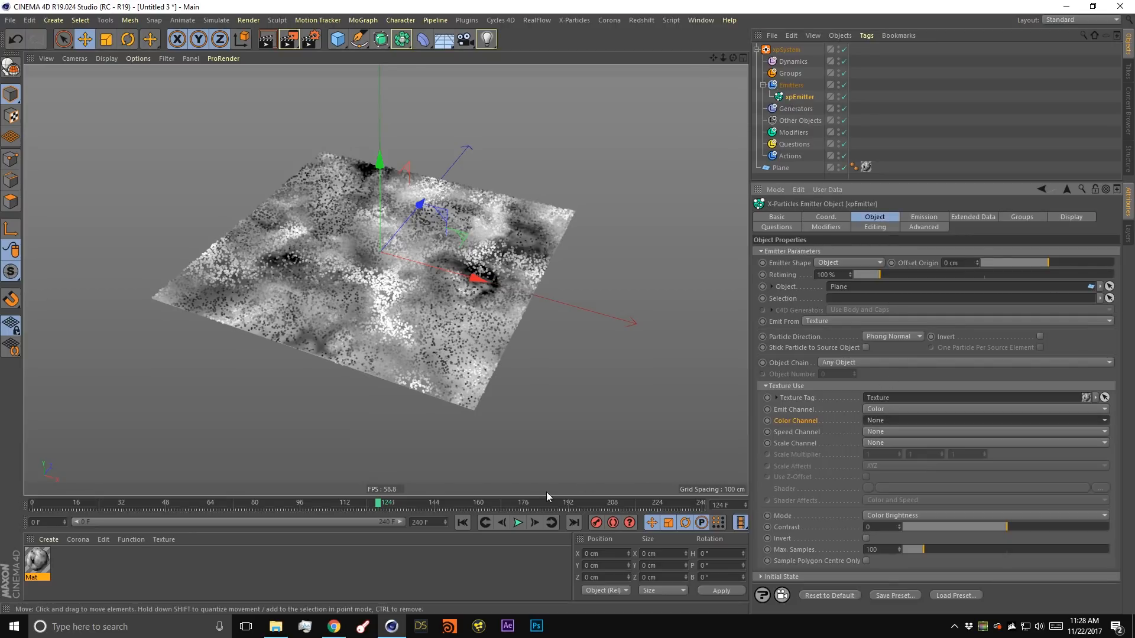
{"action": "left_click", "coordinate": [483, 523]}
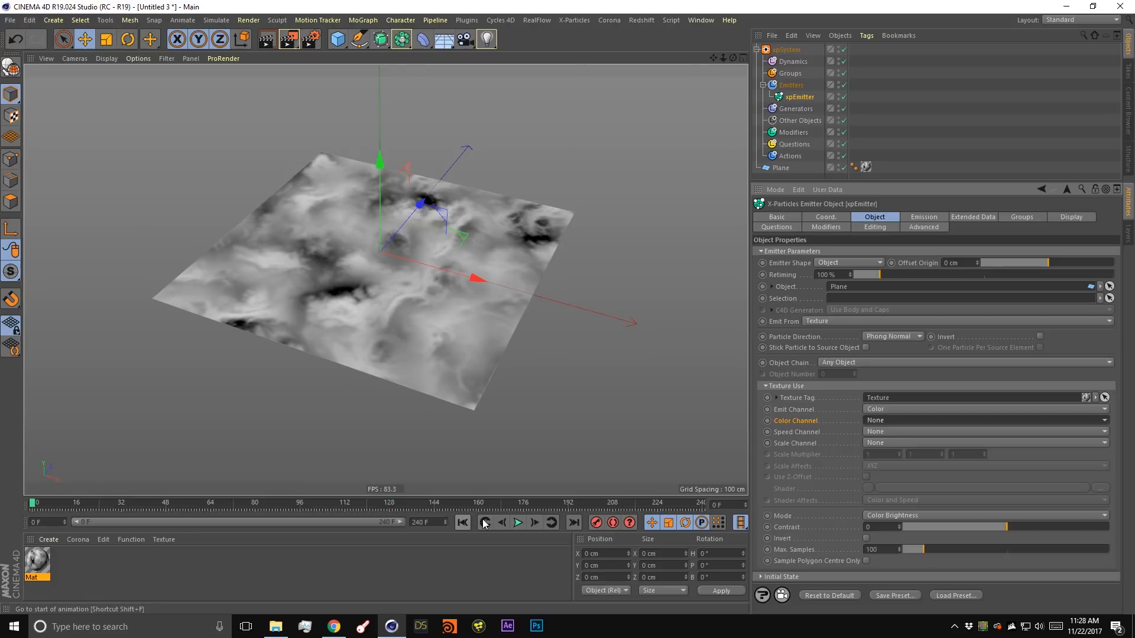
{"action": "left_click", "coordinate": [518, 523]}
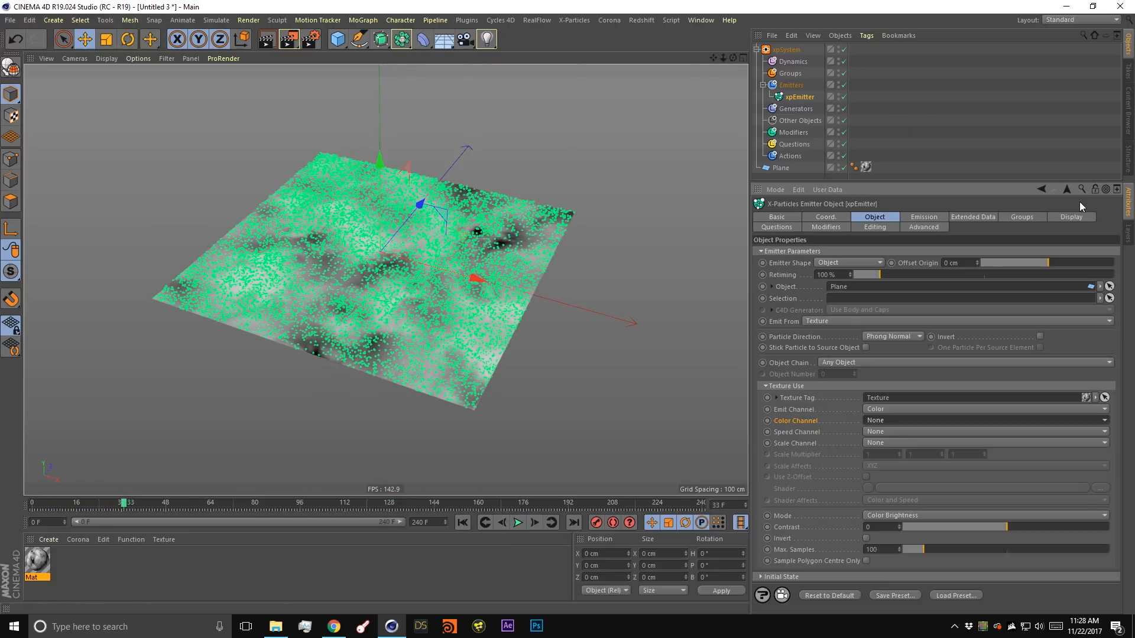
Look through the color modes offered for the emitter's particle display, keeping Single Color.
{"action": "left_click", "coordinate": [1075, 217]}
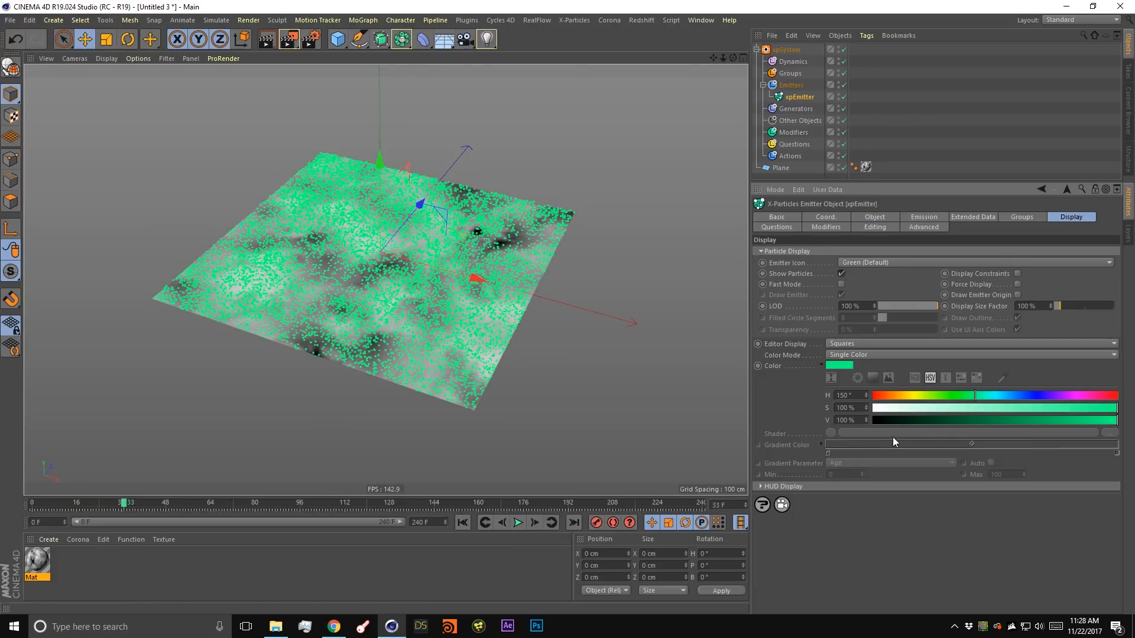
{"action": "left_click", "coordinate": [867, 357]}
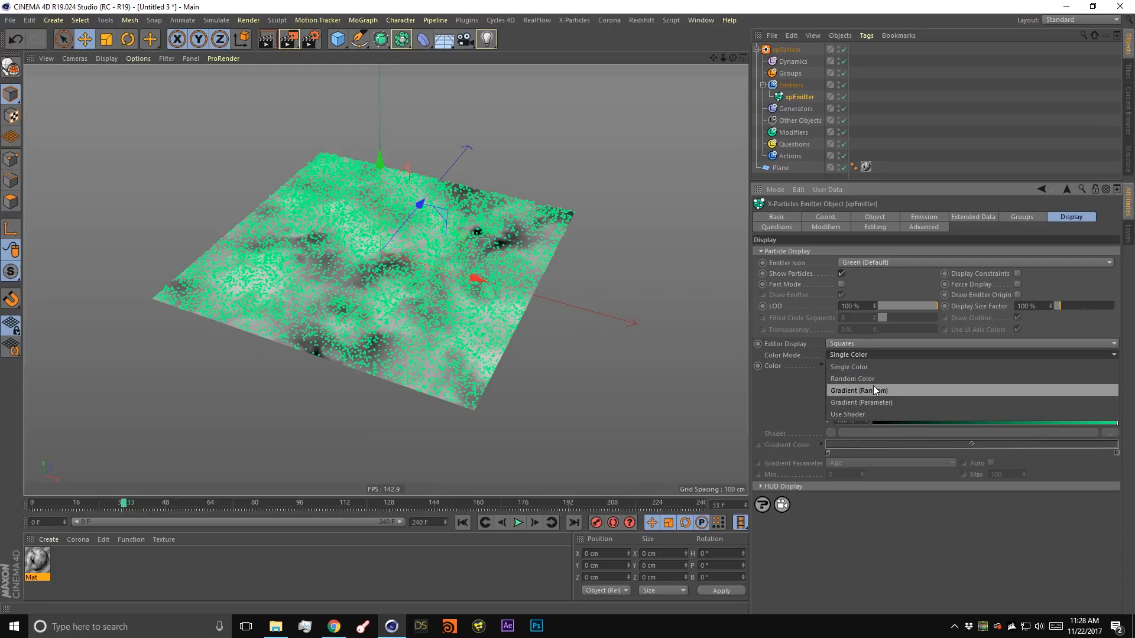
{"action": "left_click", "coordinate": [781, 392]}
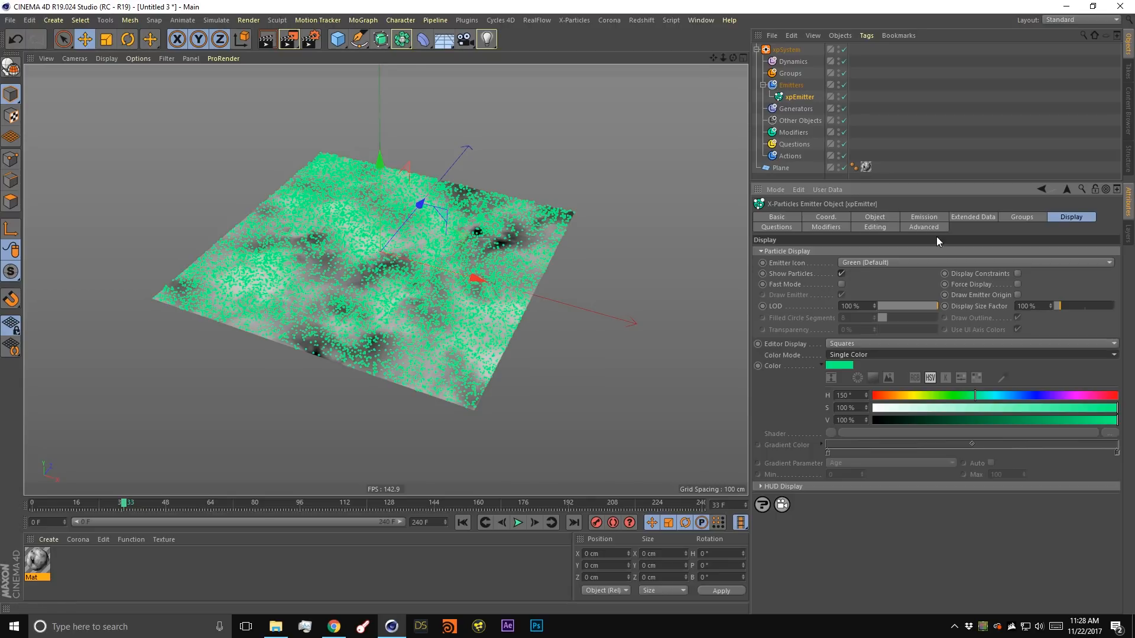
Set the emitter's texture Color Channel back to Color and rewind the animation to the first frame.
{"action": "left_click", "coordinate": [872, 218]}
{"action": "left_click", "coordinate": [883, 419]}
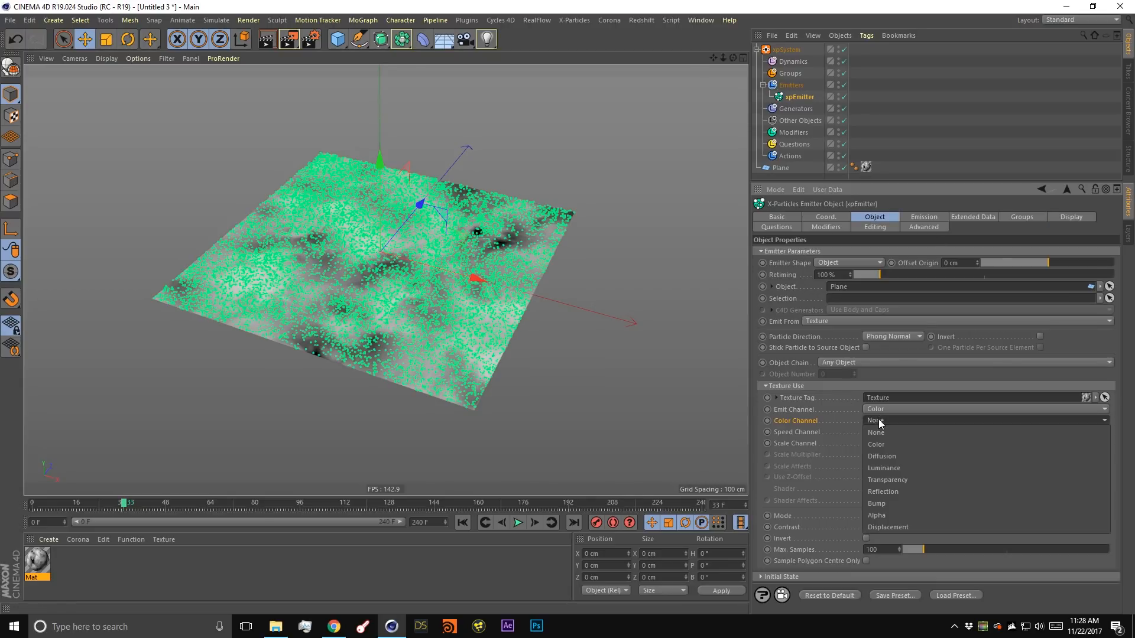
{"action": "left_click", "coordinate": [888, 445]}
{"action": "left_click", "coordinate": [464, 522]}
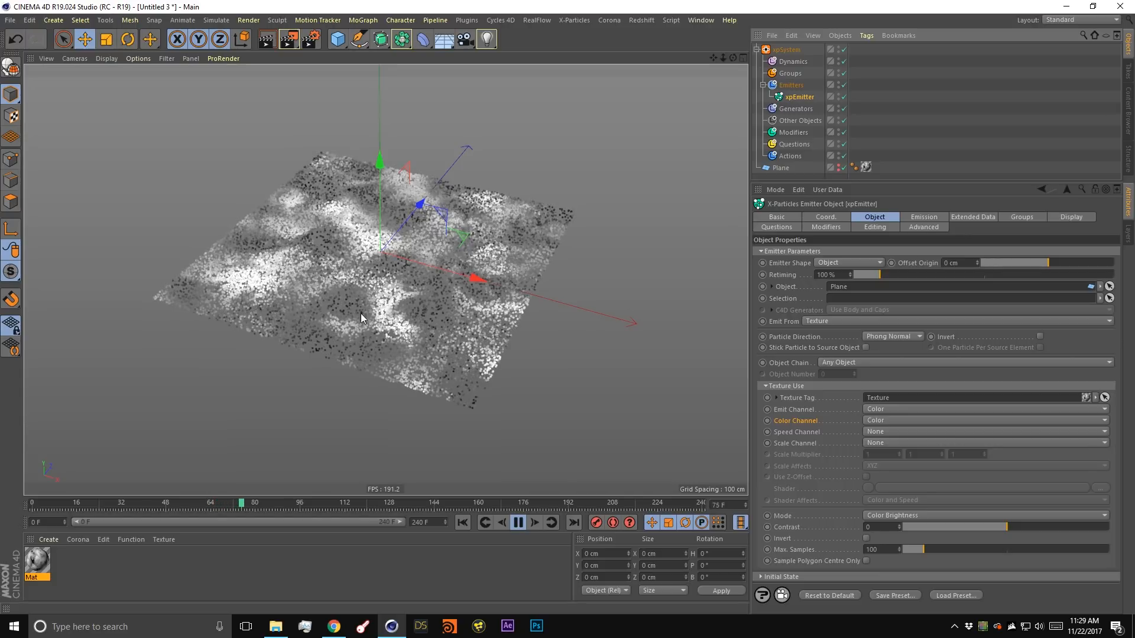
Raise the emitter's birthrate to 100000 and restart the animation from the first frame.
{"action": "left_click", "coordinate": [917, 217]}
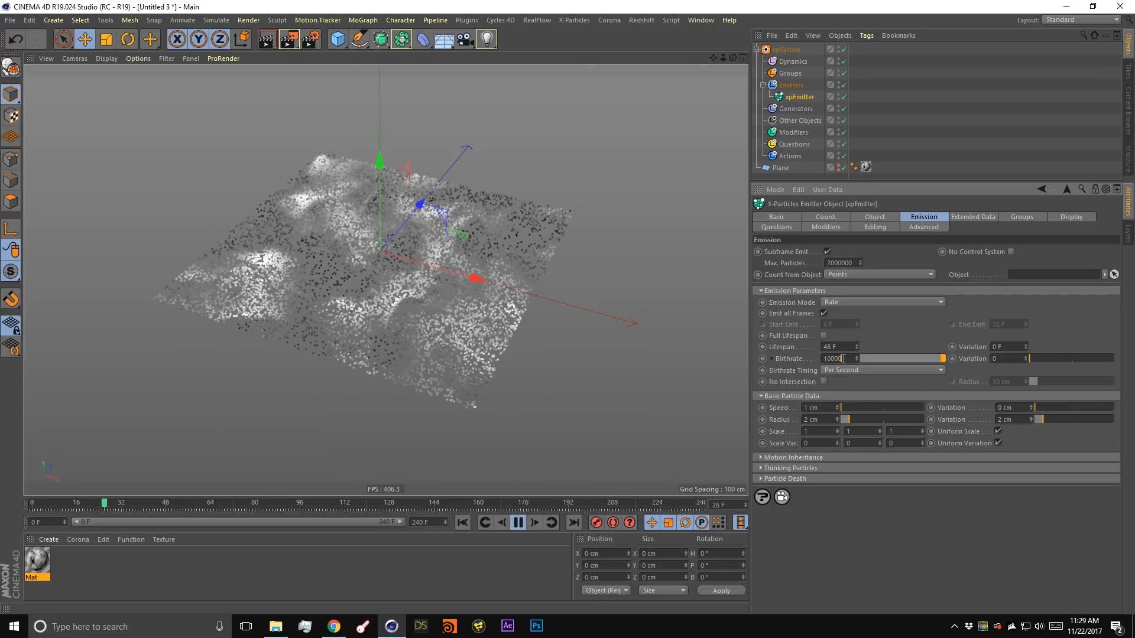
{"action": "type", "text": "0"}
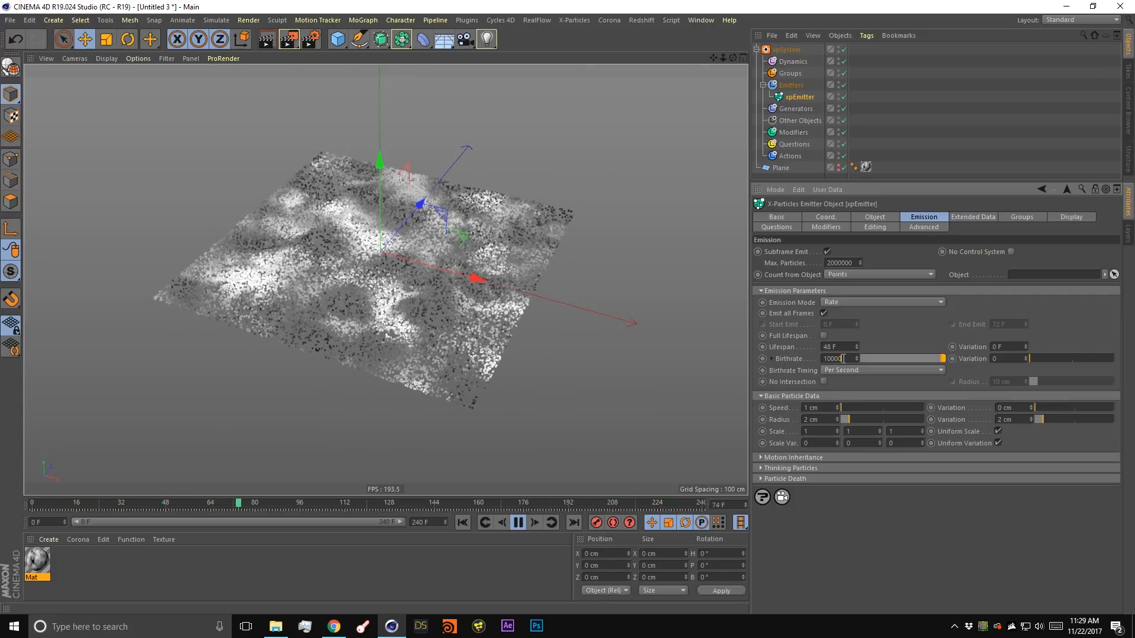
{"action": "key", "text": "Return"}
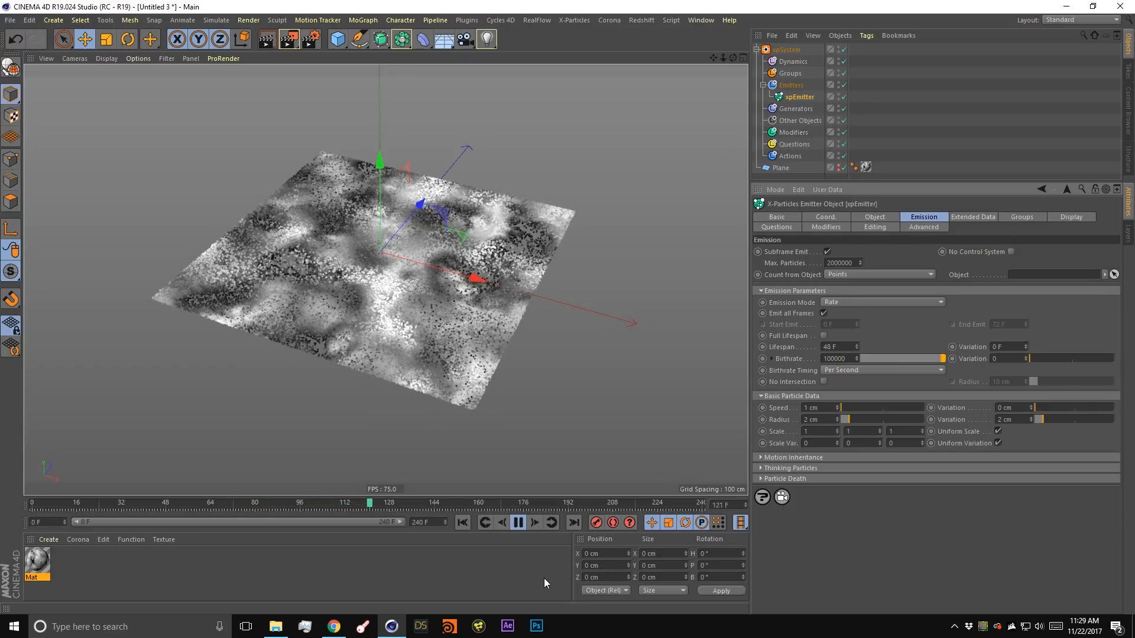
{"action": "left_click", "coordinate": [462, 523]}
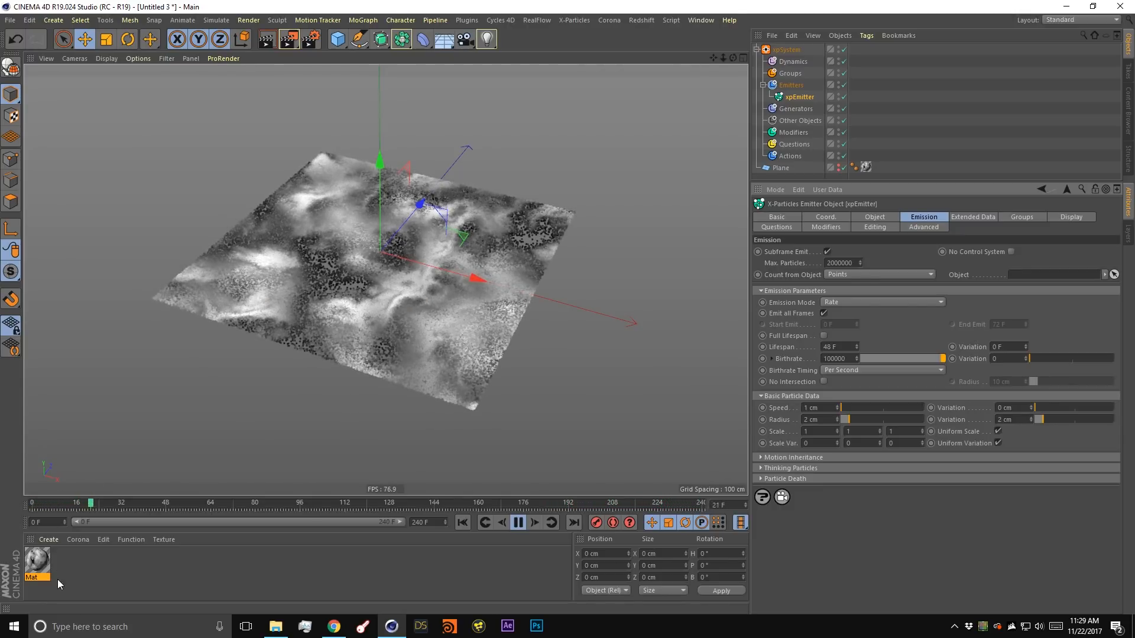
Change Color 1 of the noise shader in the plane material's color texture to dark grey and restart the animation.
{"action": "left_click", "coordinate": [41, 563]}
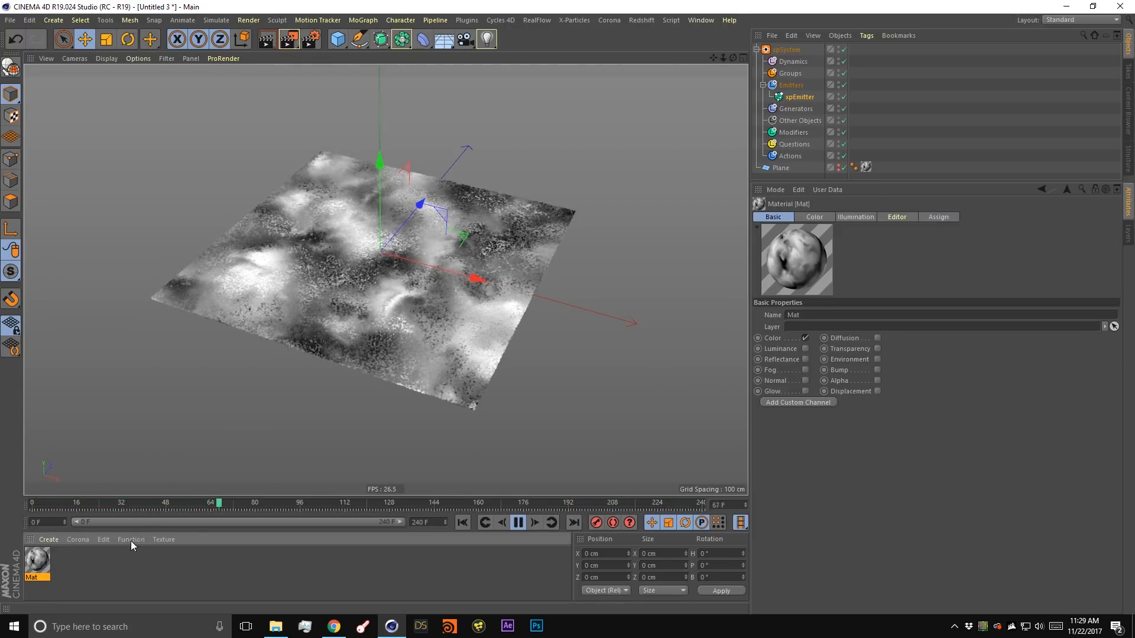
{"action": "left_click", "coordinate": [815, 216]}
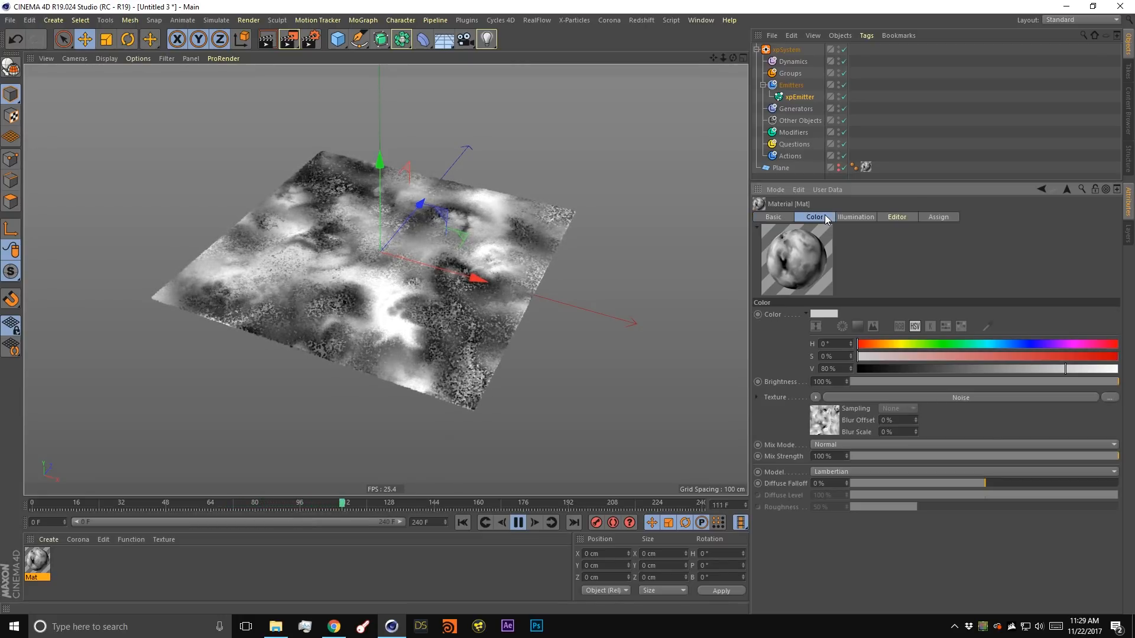
{"action": "left_click", "coordinate": [822, 420]}
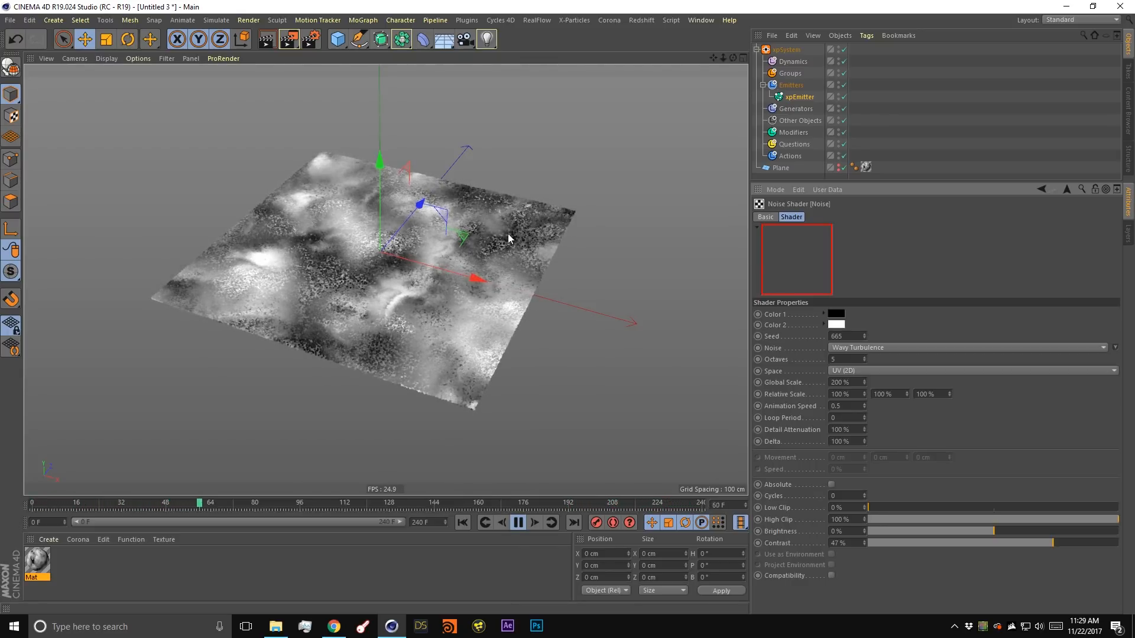
{"action": "left_click", "coordinate": [837, 315]}
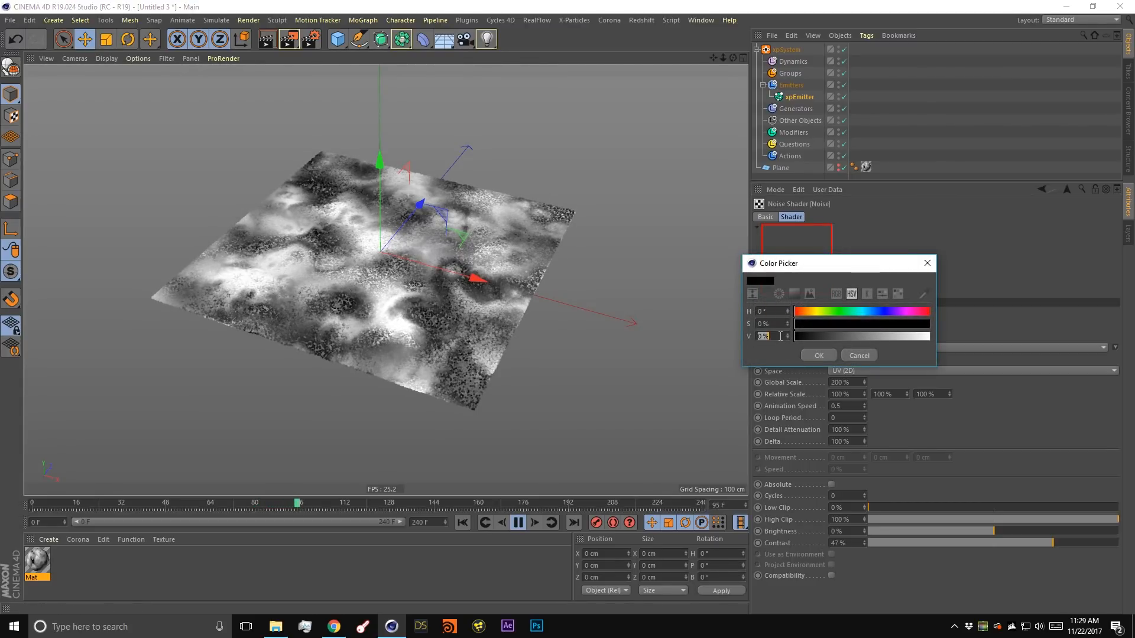
{"action": "key", "text": "Return"}
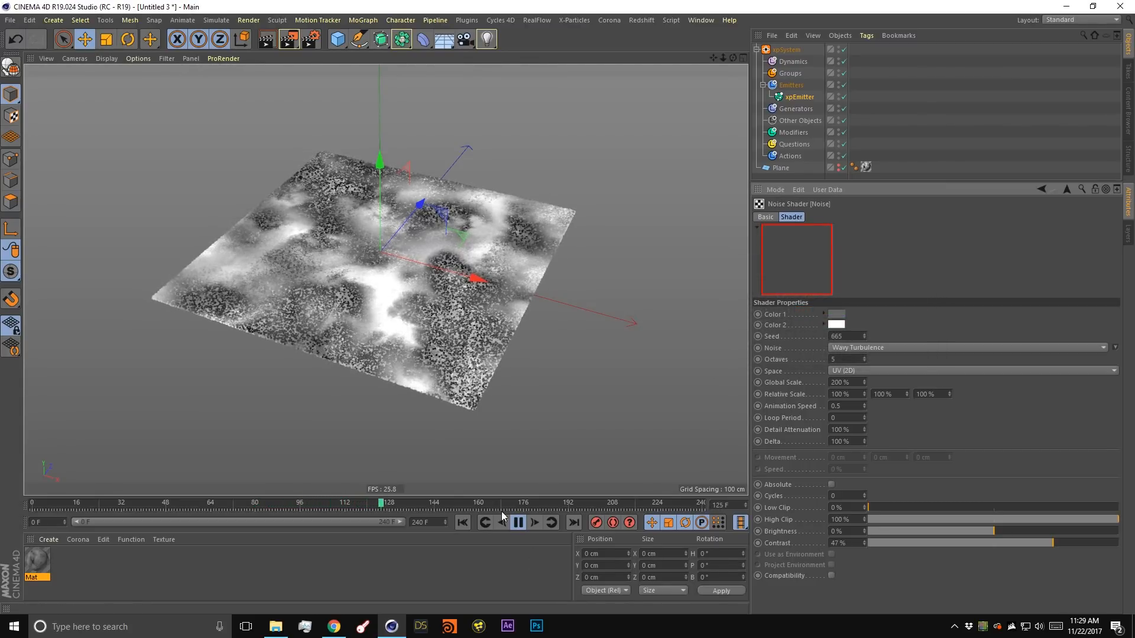
{"action": "left_click", "coordinate": [463, 522]}
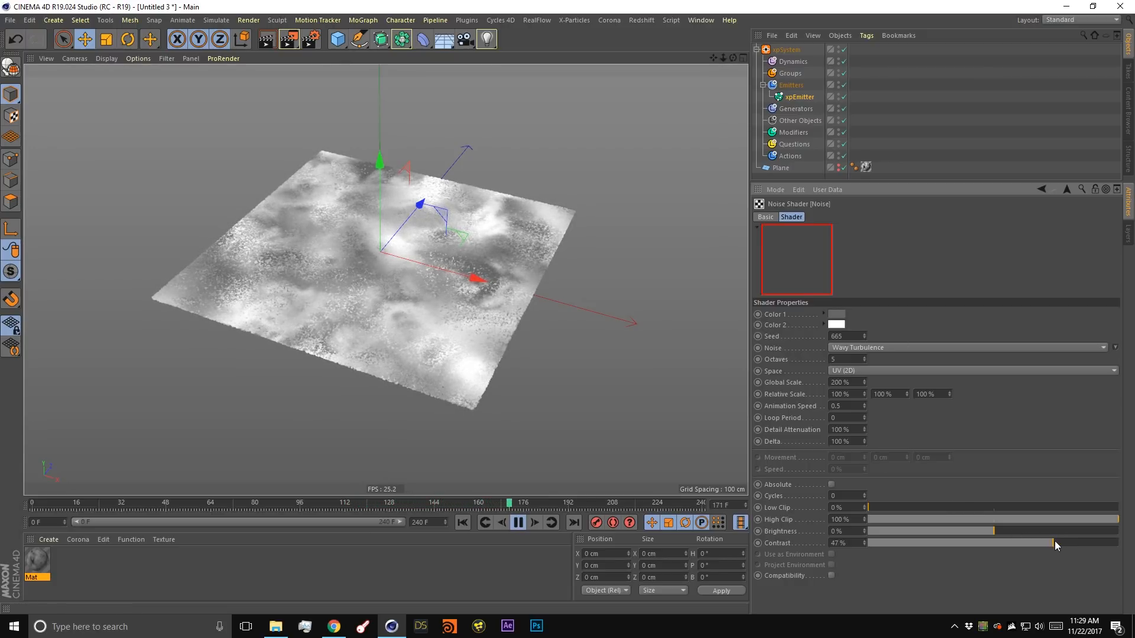
Try the noise shader's Contrast at 65%, then settle on 39% and set its Low Clip to 9%.
{"action": "left_click_drag", "start_coordinate": [1075, 544], "coordinate": [1076, 544]}
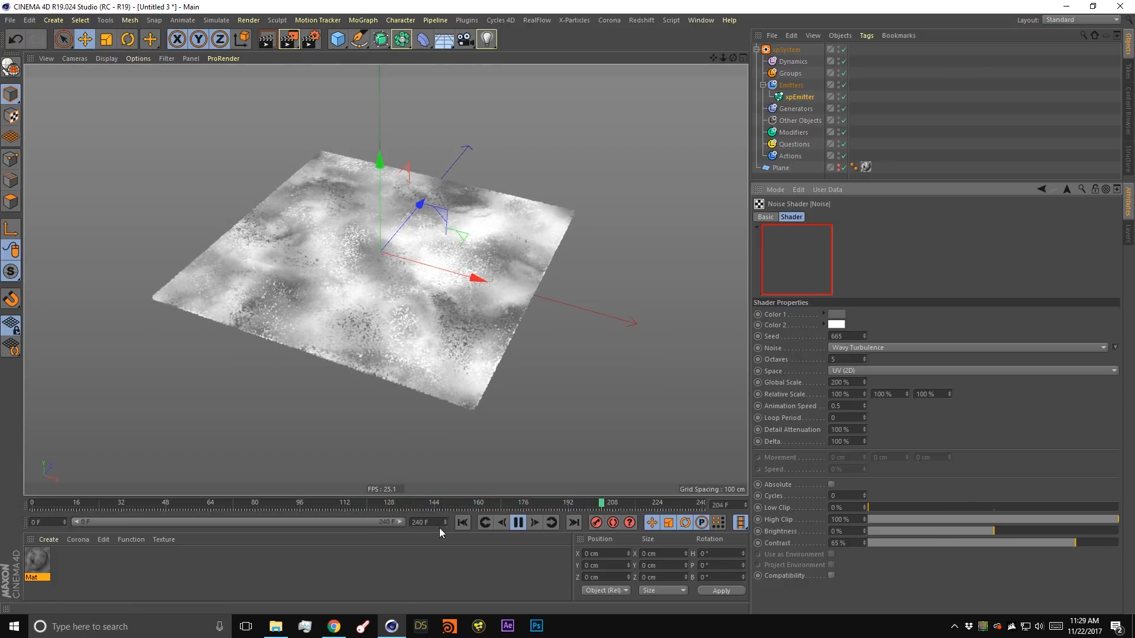
{"action": "left_click", "coordinate": [462, 523]}
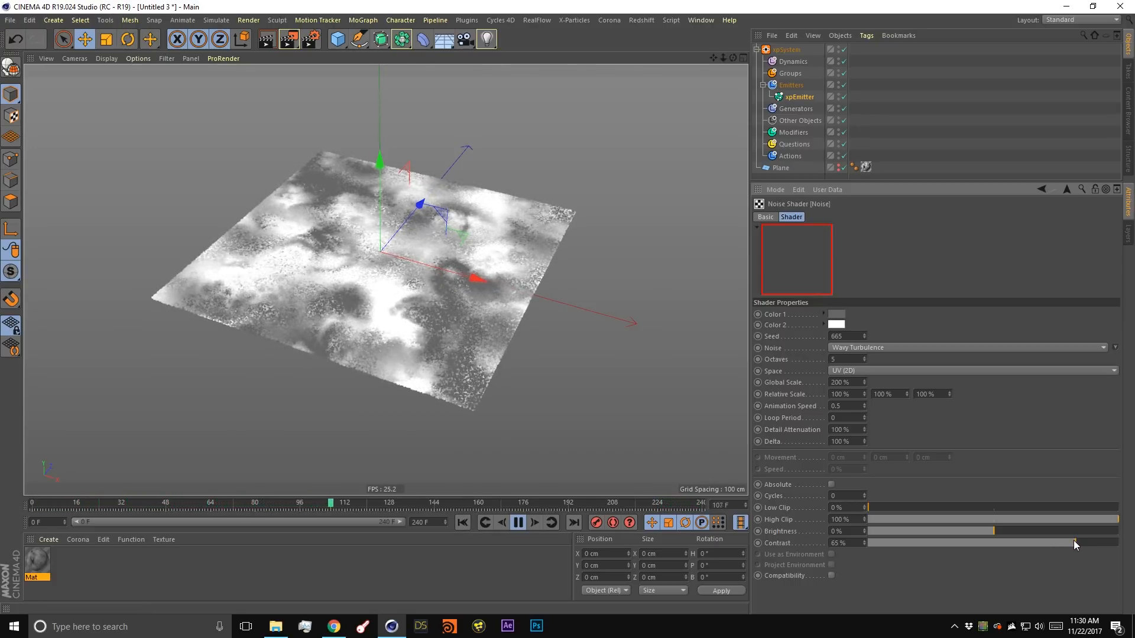
{"action": "left_click_drag", "start_coordinate": [1034, 545], "coordinate": [1029, 543]}
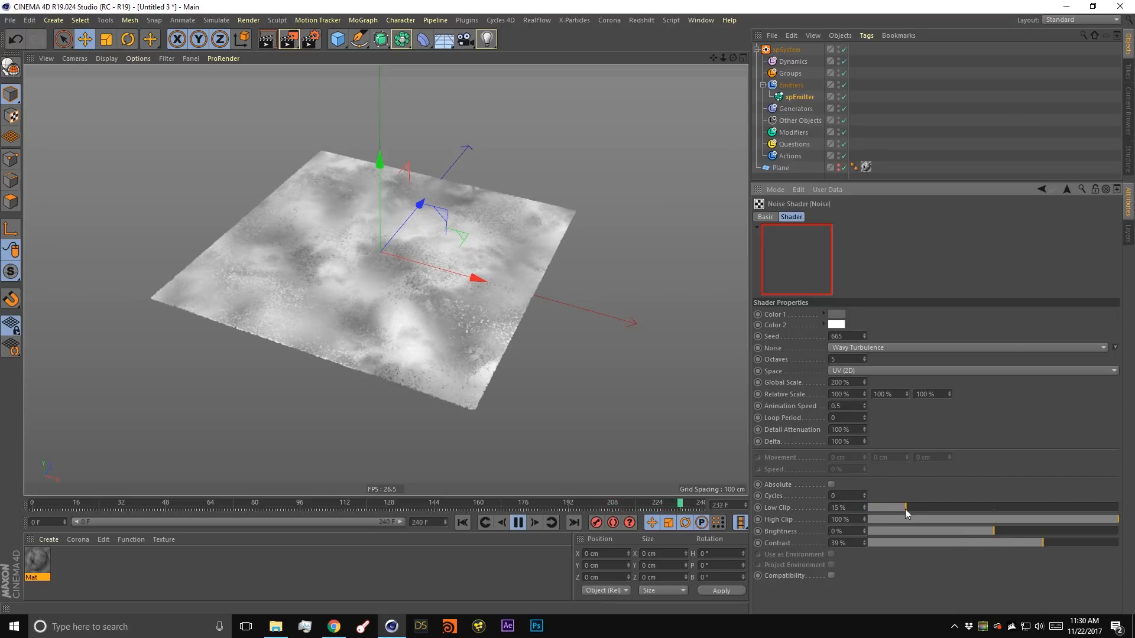
{"action": "left_click_drag", "start_coordinate": [927, 509], "coordinate": [892, 508]}
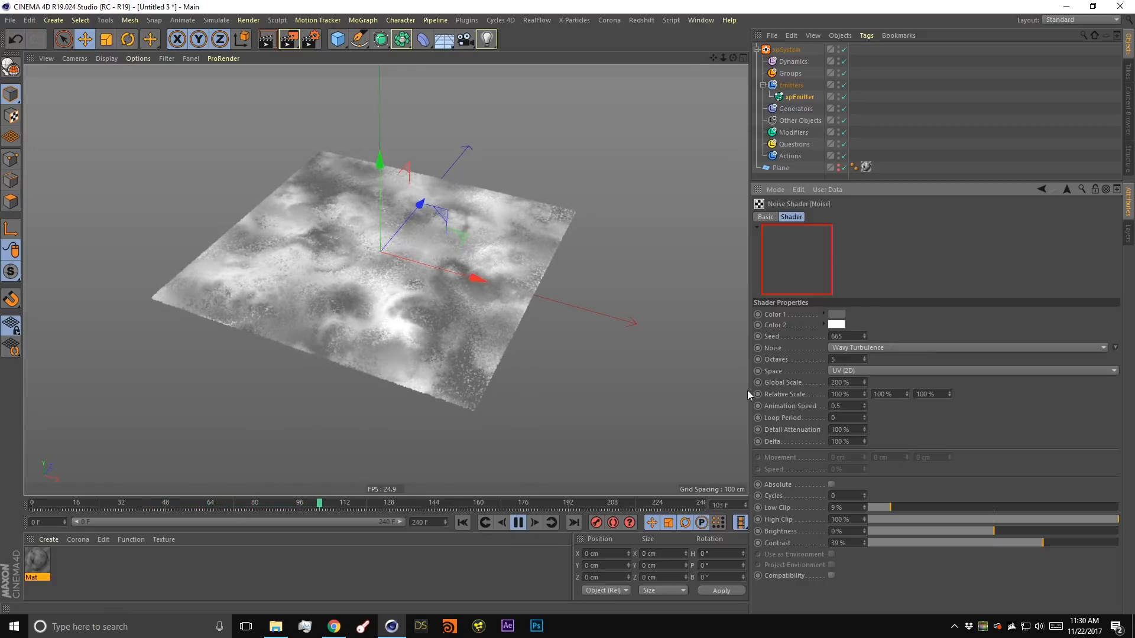
Set the noise shader's Octaves to 20 and inspect the playing particles from another angle.
{"action": "double_click", "coordinate": [853, 360]}
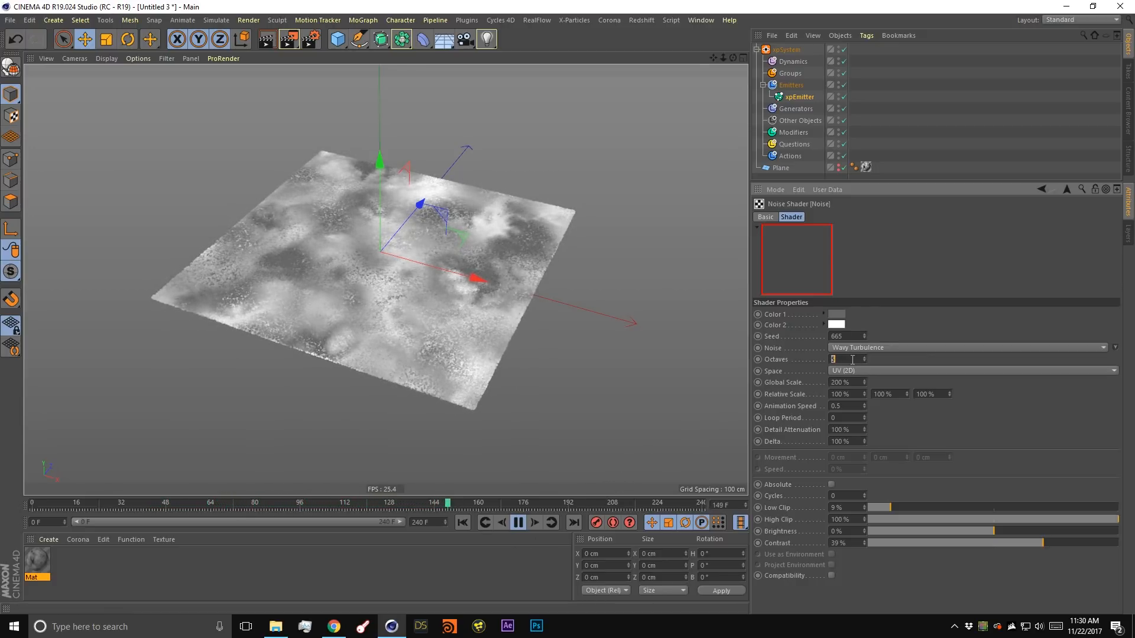
{"action": "type", "text": "20"}
{"action": "key", "text": "Return"}
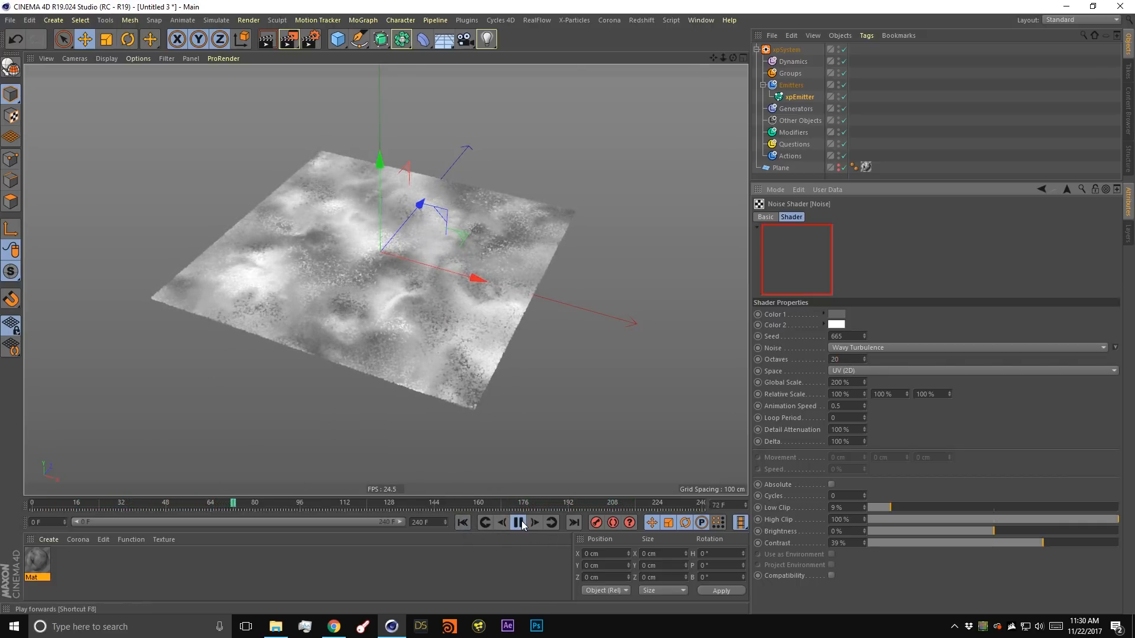
{"action": "left_click_drag", "start_coordinate": [375, 386], "coordinate": [445, 317], "text": "alt"}
{"action": "left_click_drag", "start_coordinate": [334, 378], "coordinate": [343, 355], "text": "alt"}
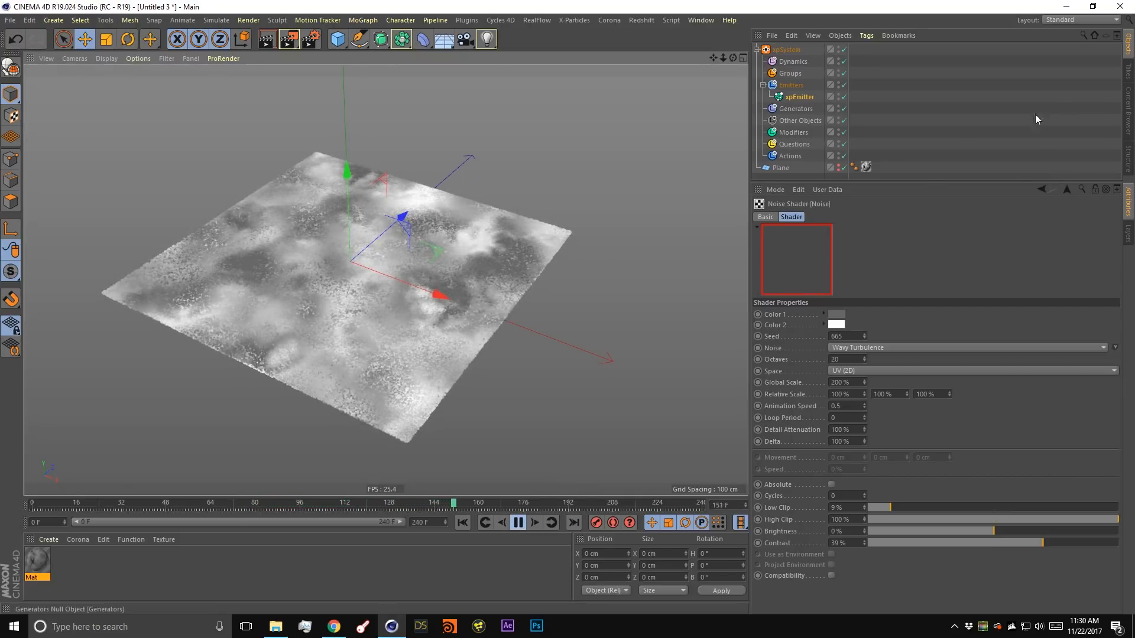
Enlarge the object list and, with playback stopped, add a Speed motion modifier to the particle system's Modifiers folder.
{"action": "left_click_drag", "start_coordinate": [931, 184], "coordinate": [931, 256]}
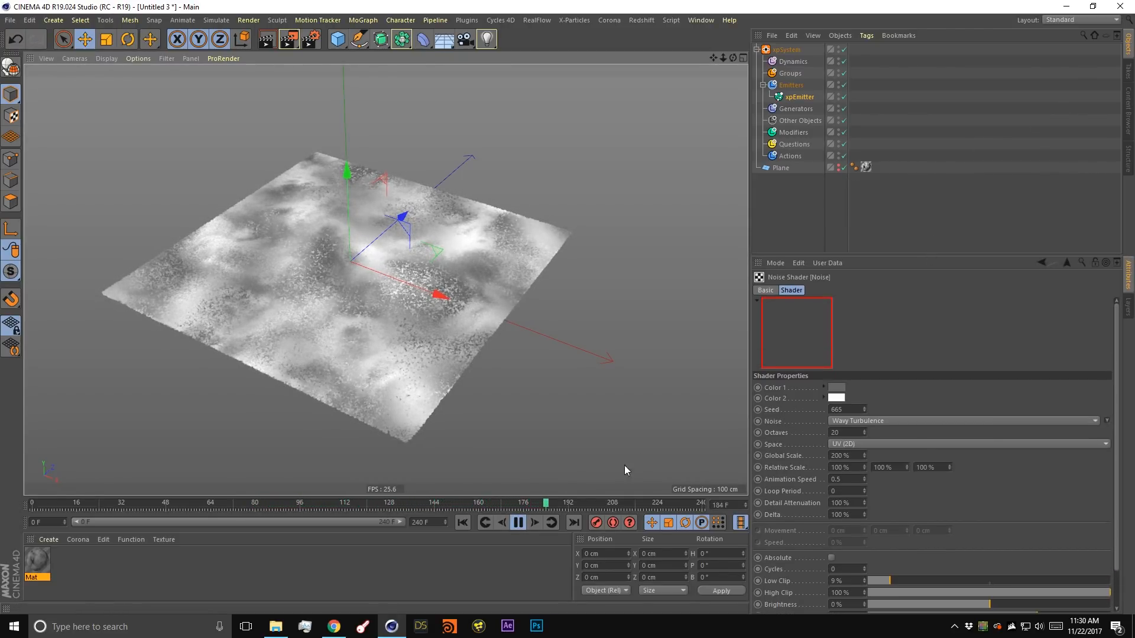
{"action": "left_click", "coordinate": [518, 522]}
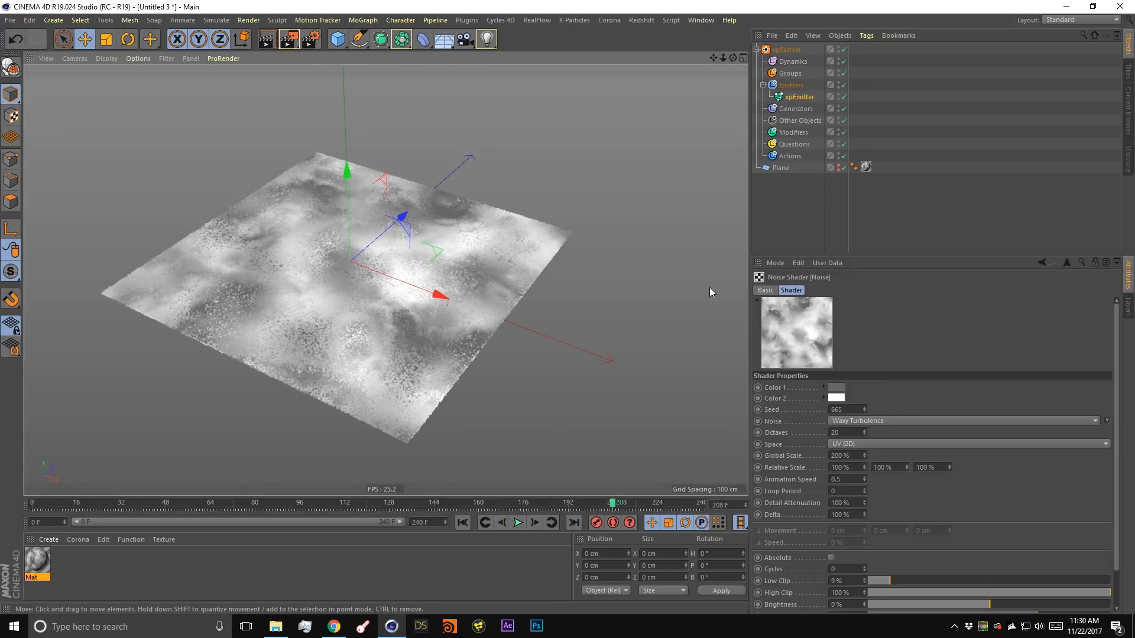
{"action": "left_click", "coordinate": [793, 132]}
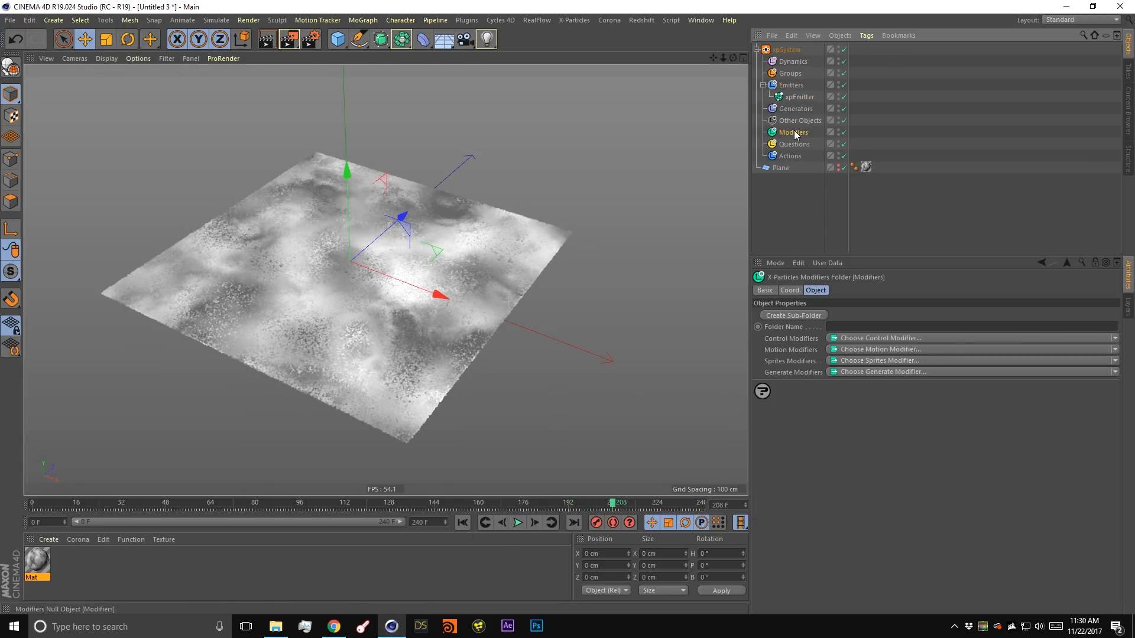
{"action": "left_click", "coordinate": [863, 349]}
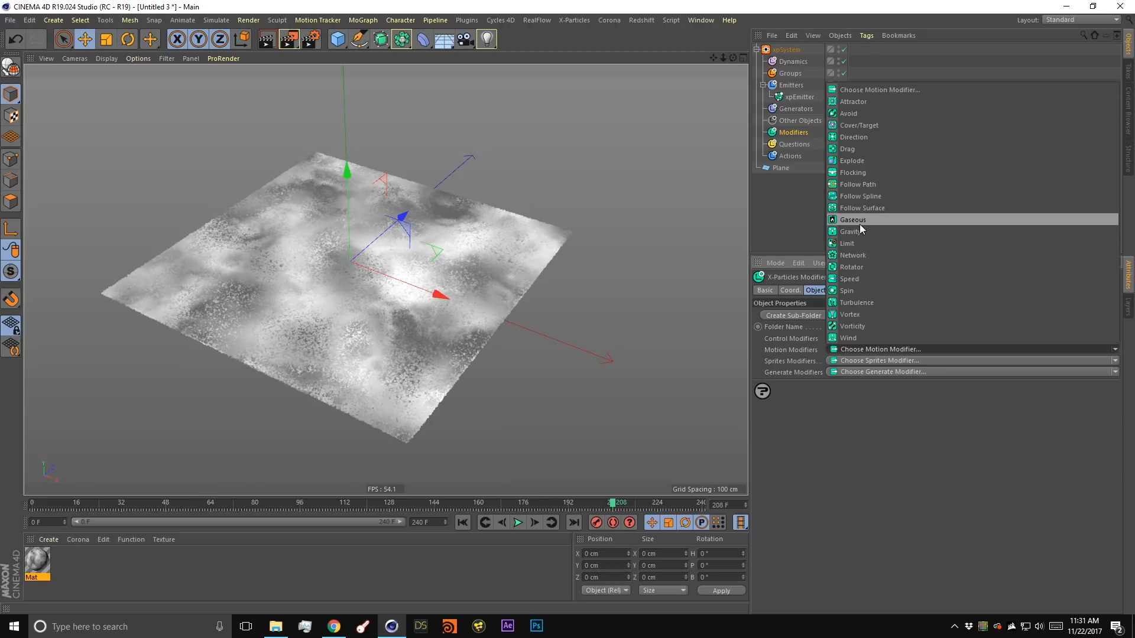
{"action": "left_click", "coordinate": [870, 281]}
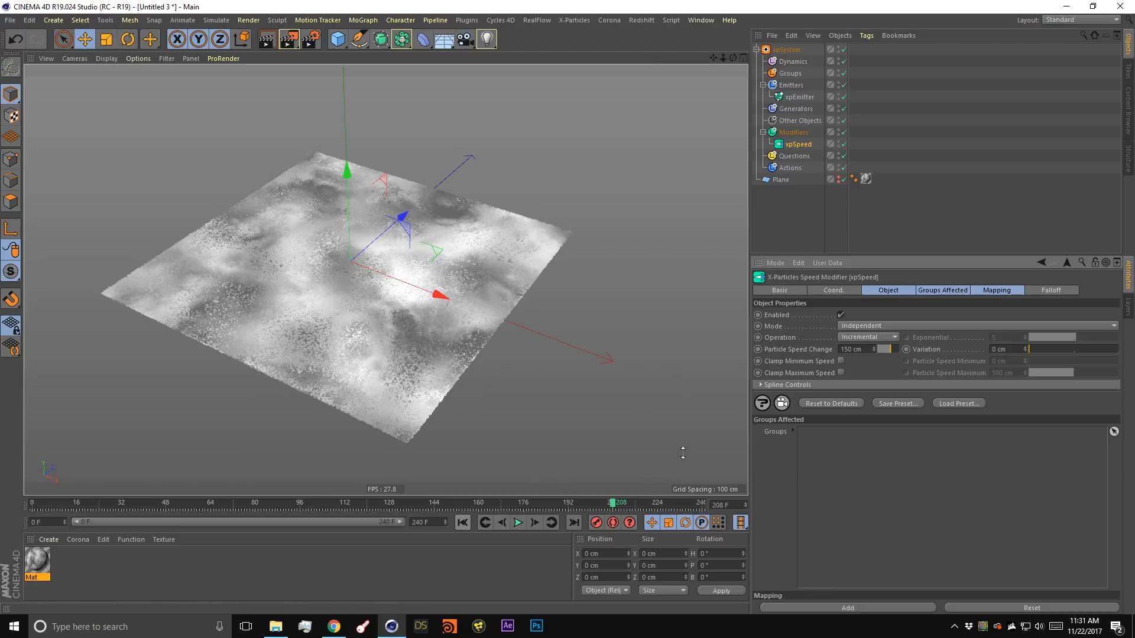
Preview the particles with the new Speed modifier, rewind, and set its Operation to Absolute with a Particle Speed of 80 cm.
{"action": "right_click", "coordinate": [709, 454]}
{"action": "left_click", "coordinate": [467, 543]}
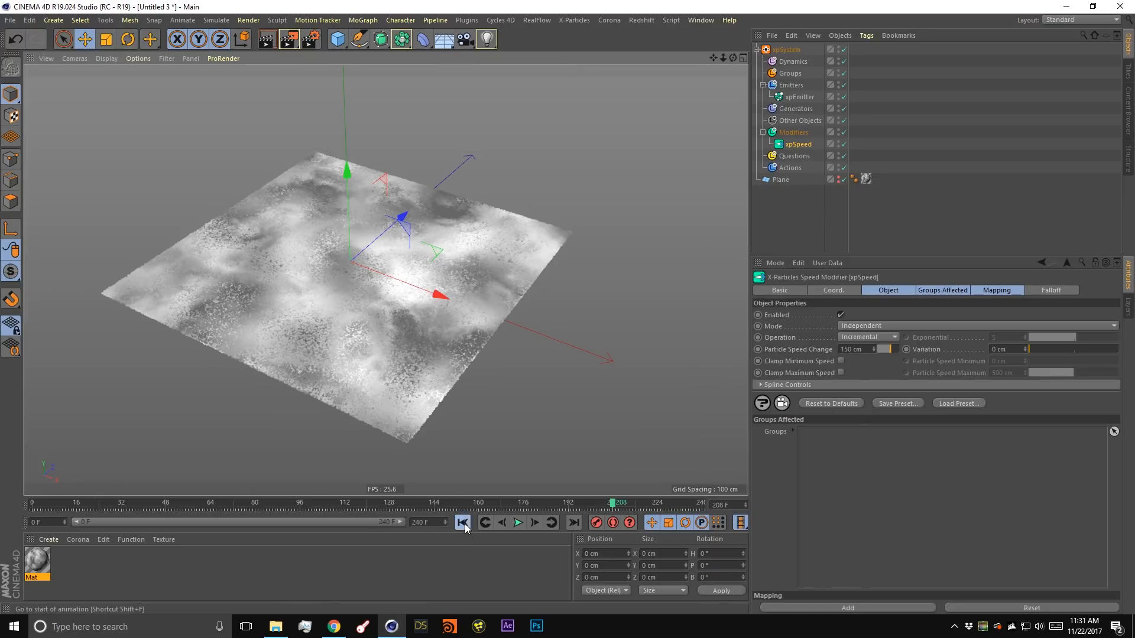
{"action": "left_click", "coordinate": [463, 523]}
{"action": "left_click", "coordinate": [518, 523]}
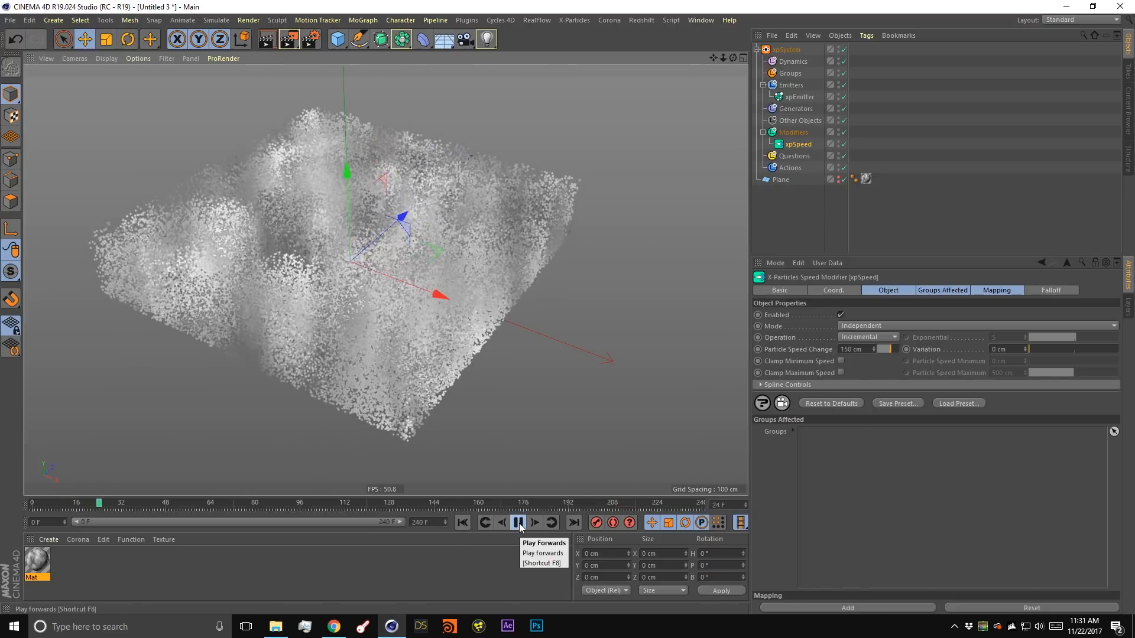
{"action": "left_click", "coordinate": [518, 522]}
{"action": "left_click", "coordinate": [463, 523]}
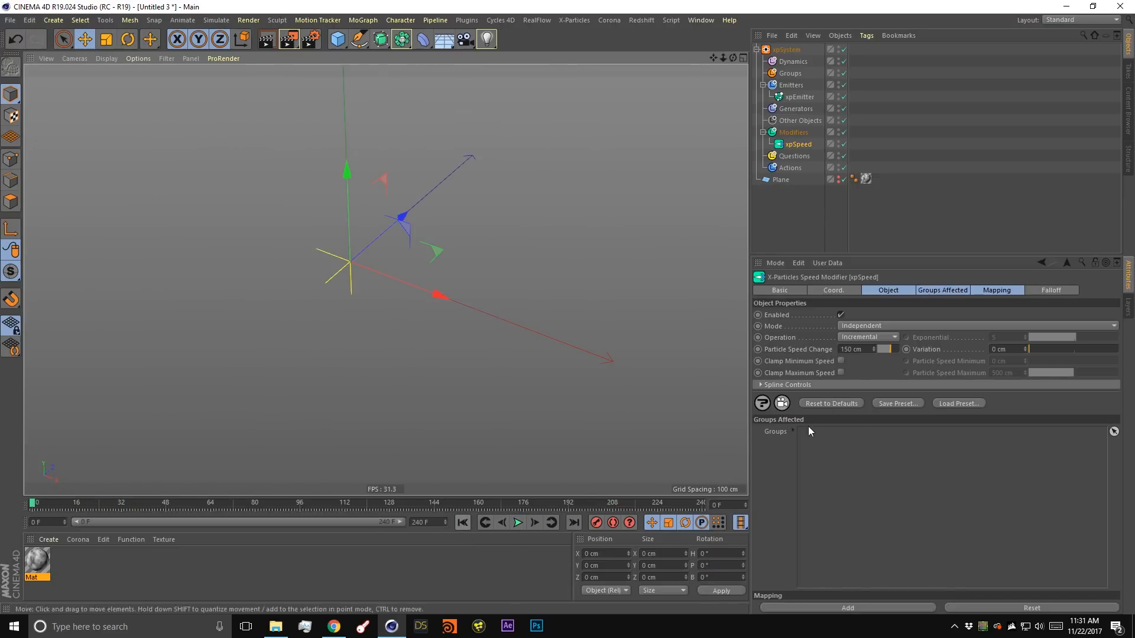
{"action": "left_click", "coordinate": [861, 337]}
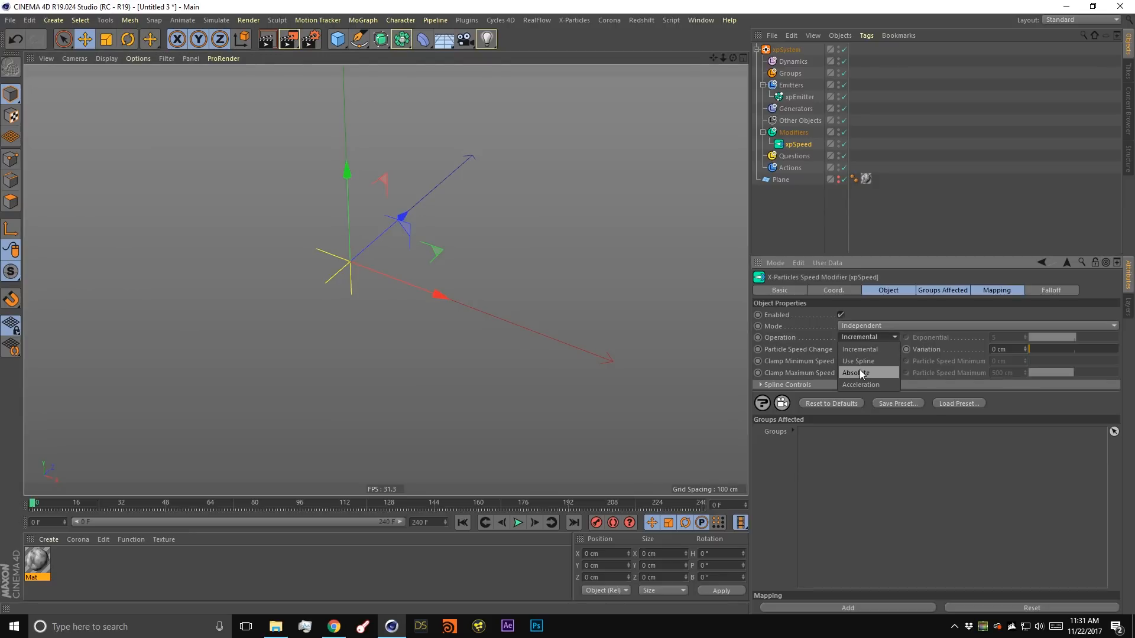
{"action": "left_click", "coordinate": [860, 371]}
{"action": "double_click", "coordinate": [851, 349]}
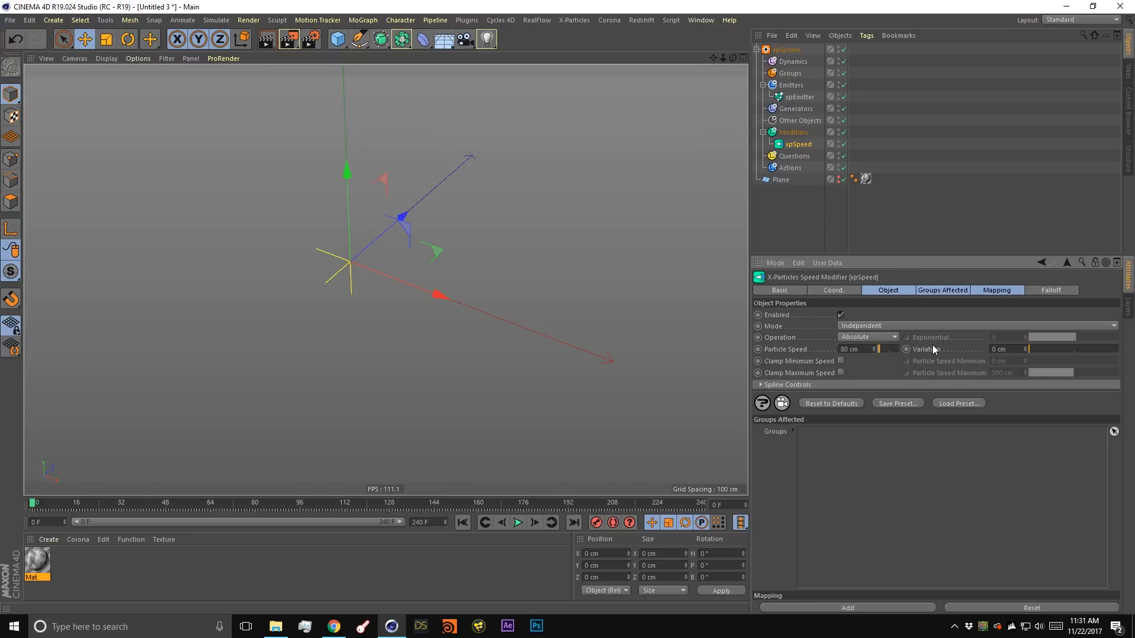
Add a mapping to the Speed modifier that links Particle Speed Change to Color Brightness, and inspect the playing particles from several angles.
{"action": "left_click", "coordinate": [989, 291]}
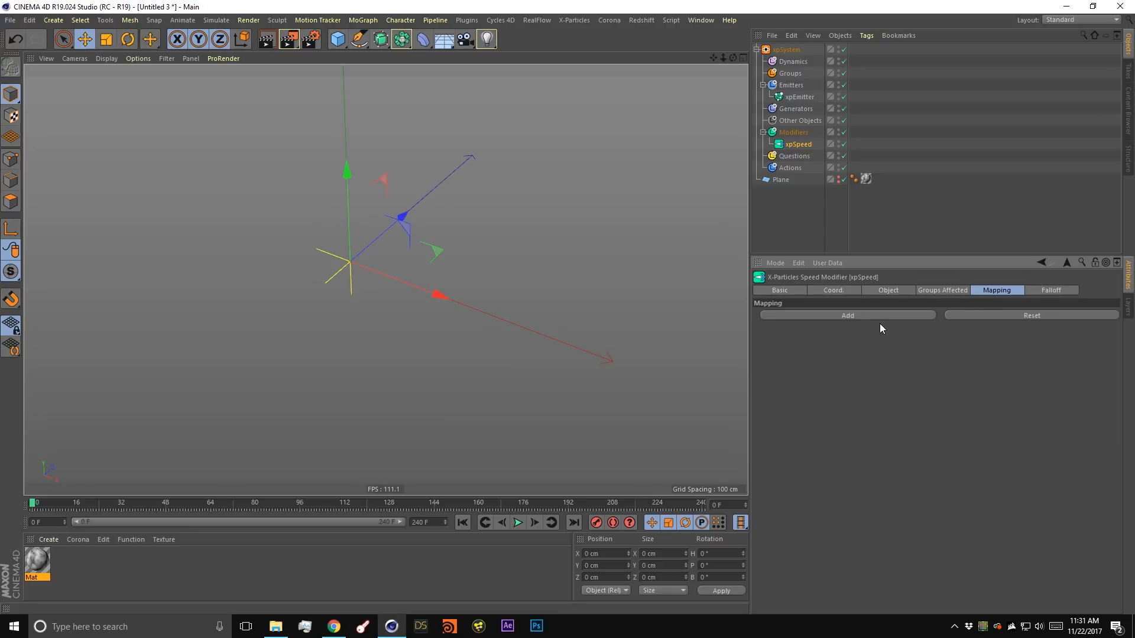
{"action": "left_click", "coordinate": [843, 315]}
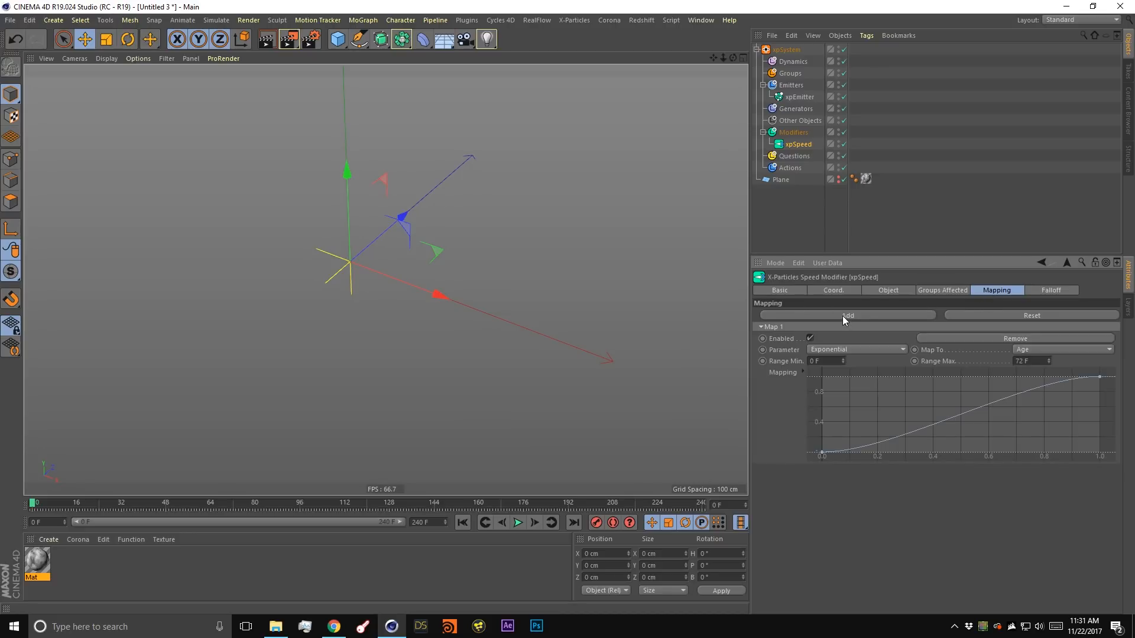
{"action": "left_click", "coordinate": [870, 347]}
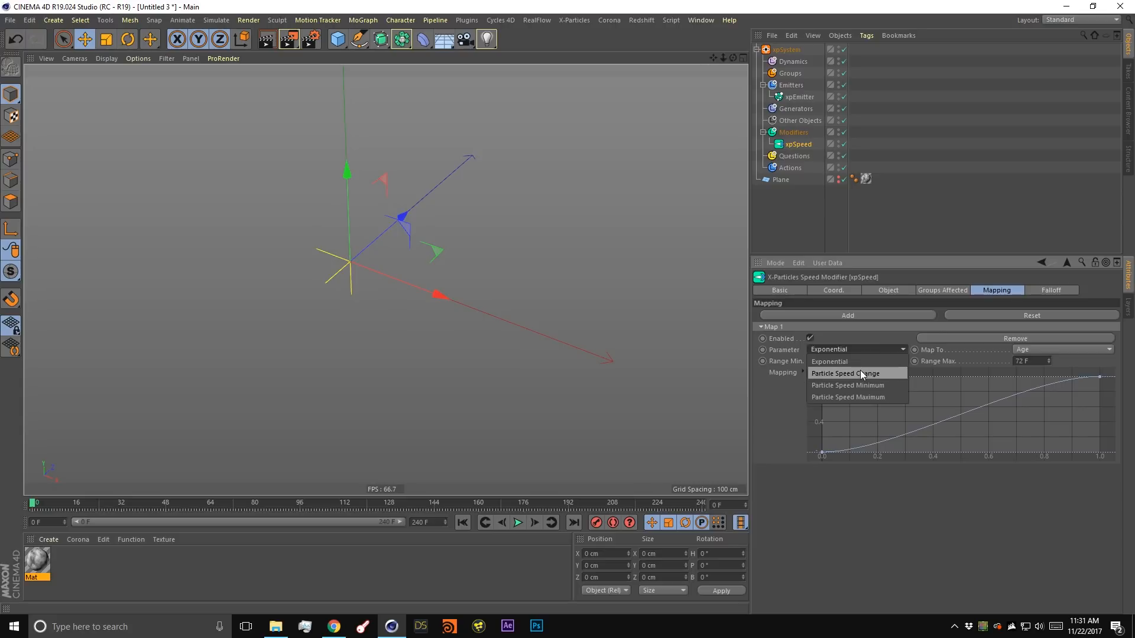
{"action": "left_click", "coordinate": [860, 370]}
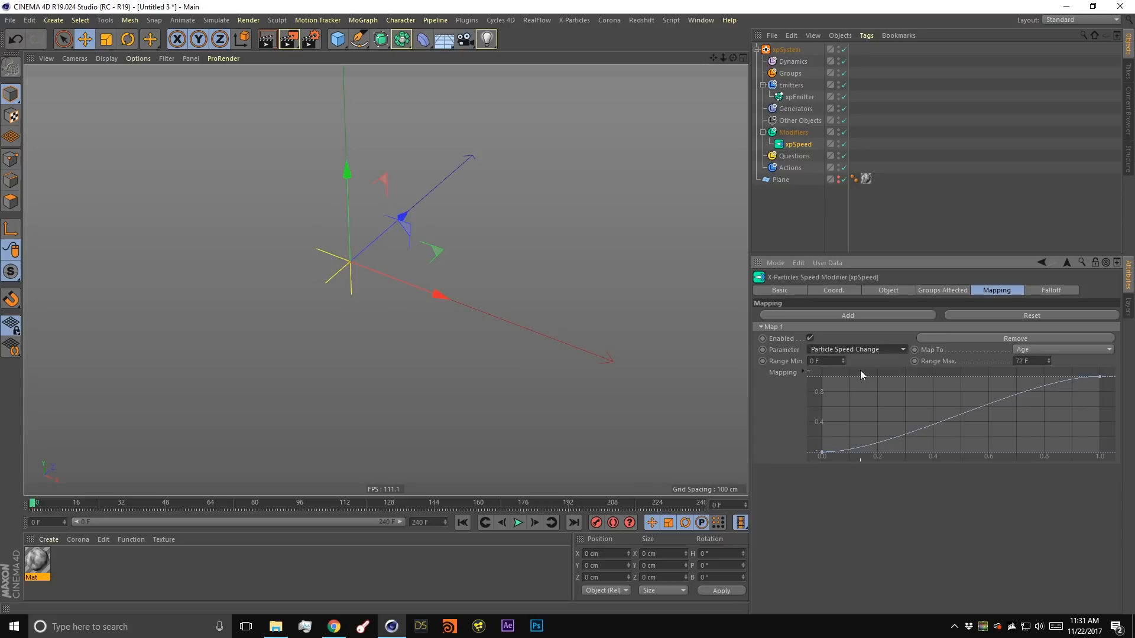
{"action": "left_click", "coordinate": [1031, 350]}
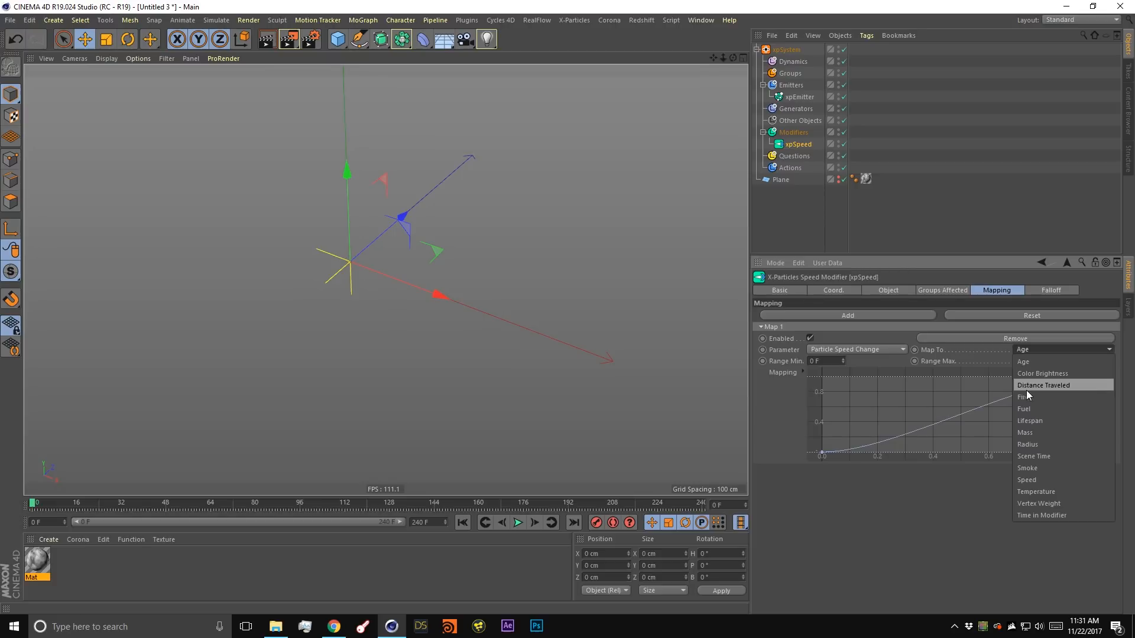
{"action": "left_click", "coordinate": [1039, 374]}
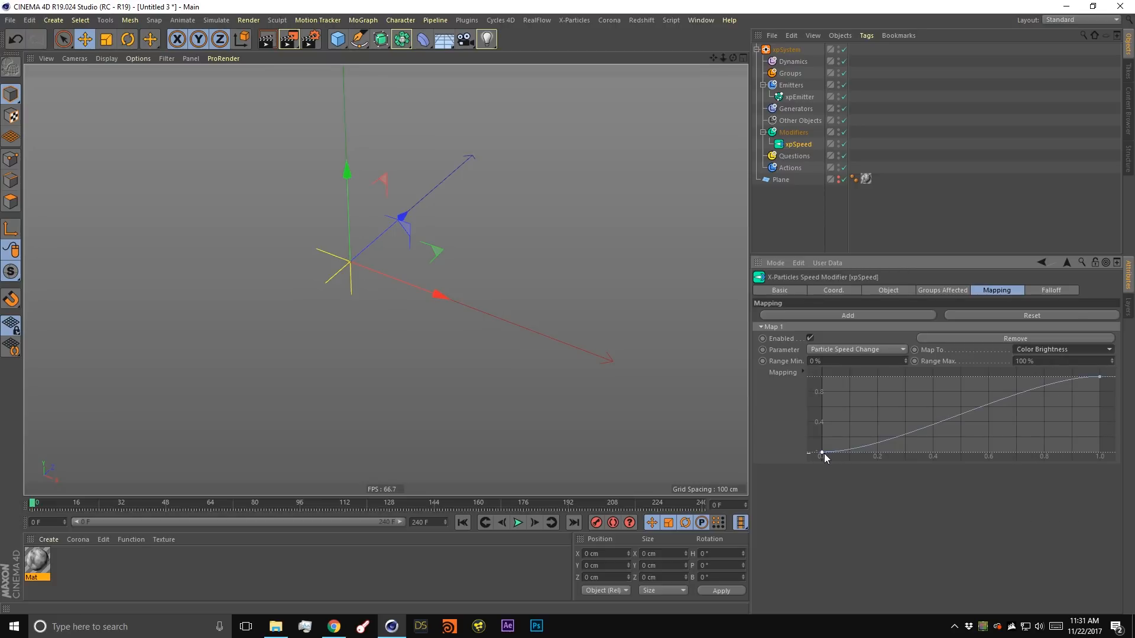
{"action": "left_click", "coordinate": [518, 522]}
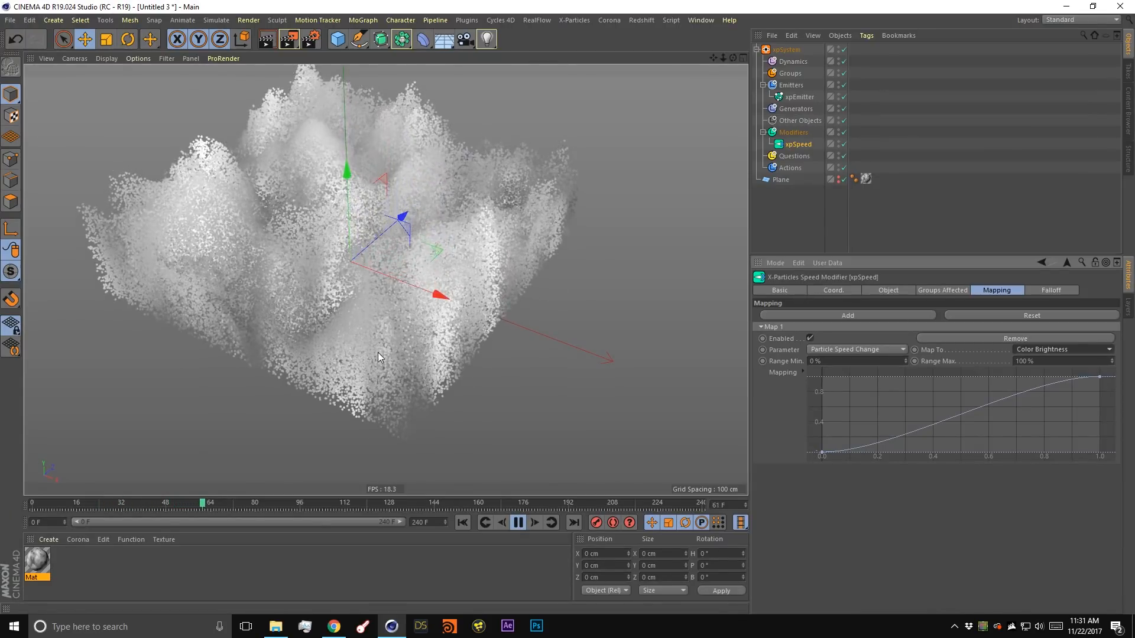
{"action": "left_click_drag", "start_coordinate": [382, 349], "coordinate": [434, 229], "text": "alt"}
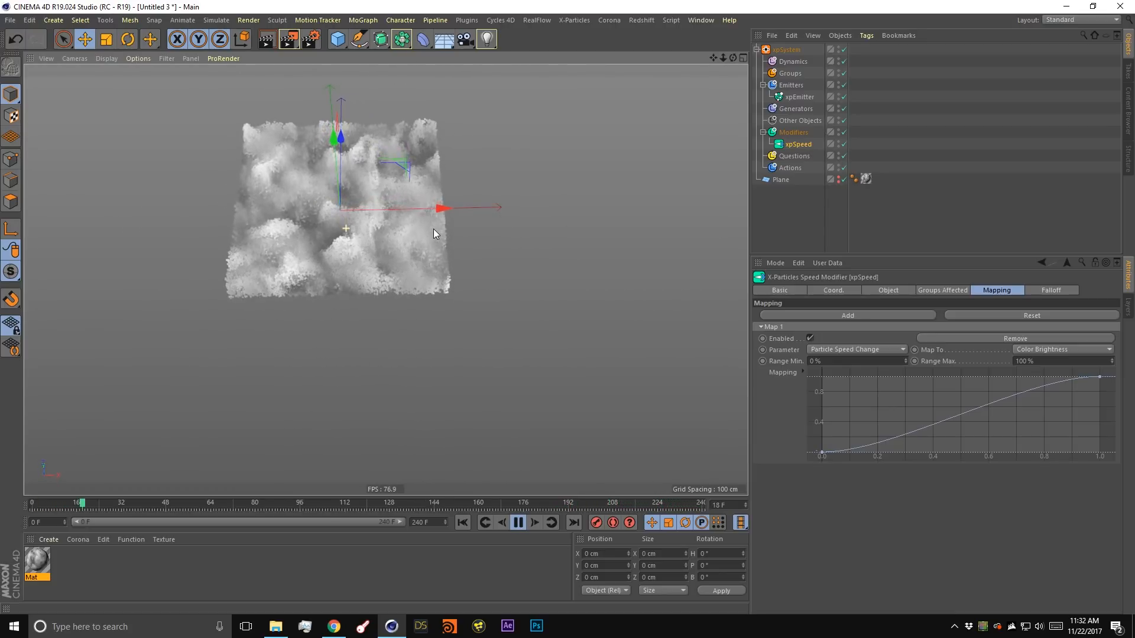
{"action": "left_click_drag", "start_coordinate": [298, 249], "coordinate": [449, 295], "text": "alt"}
Reduce the Speed modifier's Particle Speed to 20 cm, check the playback from a lower angle, and rewind to the start.
{"action": "left_click", "coordinate": [895, 290]}
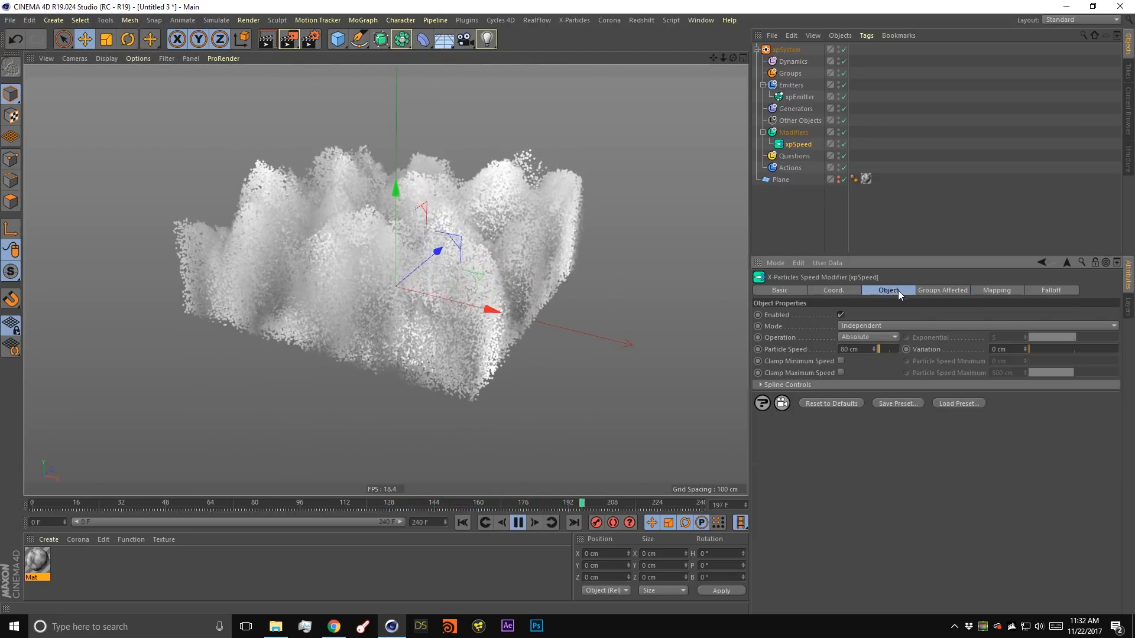
{"action": "left_click", "coordinate": [866, 348]}
{"action": "type", "text": "20"}
{"action": "key", "text": "Return"}
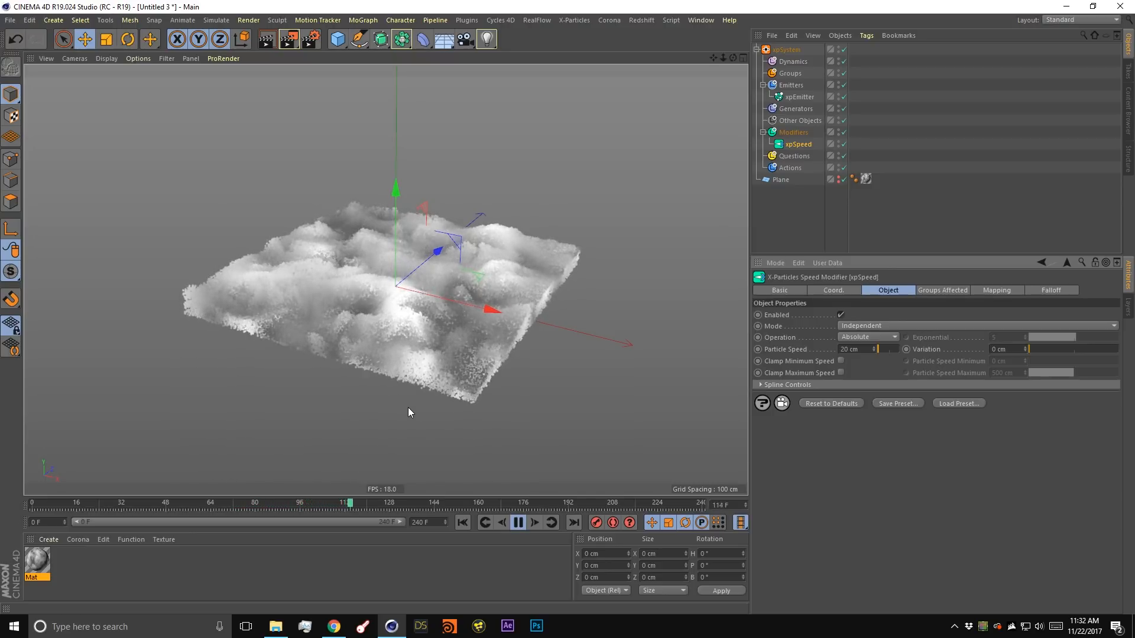
{"action": "mouse_move", "coordinate": [392, 367]}
{"action": "left_mouse_down", "text": "alt"}
{"action": "mouse_move", "coordinate": [441, 446]}
{"action": "mouse_move", "coordinate": [425, 366]}
{"action": "mouse_move", "coordinate": [349, 339]}
{"action": "mouse_move", "coordinate": [384, 352]}
{"action": "left_mouse_up", "text": "alt"}
{"action": "left_click", "coordinate": [518, 523]}
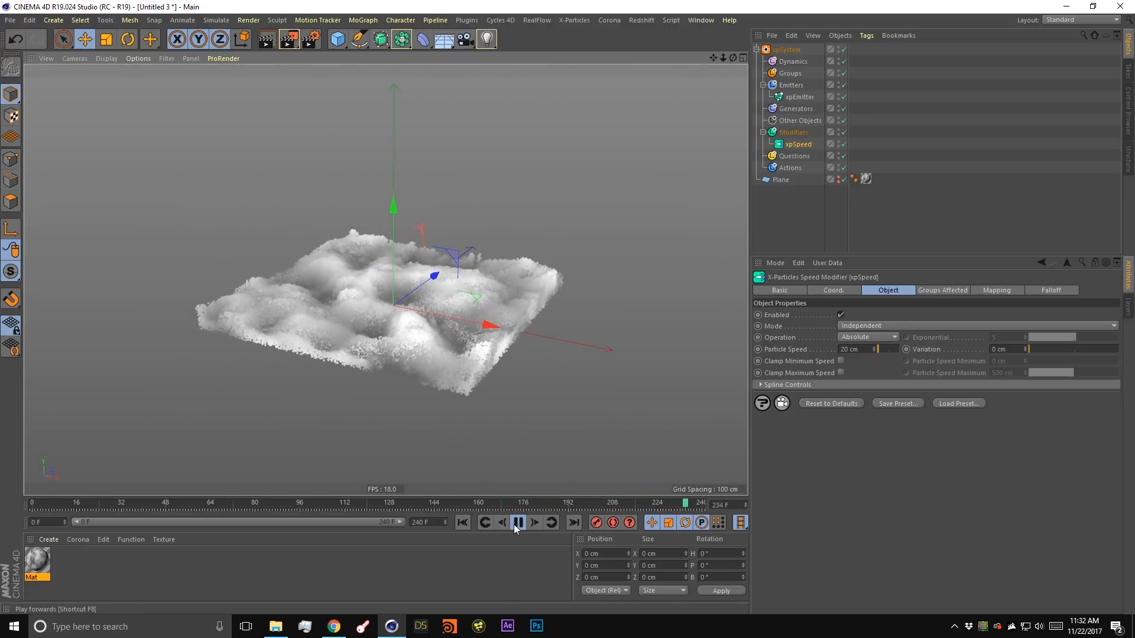
{"action": "left_click", "coordinate": [466, 523]}
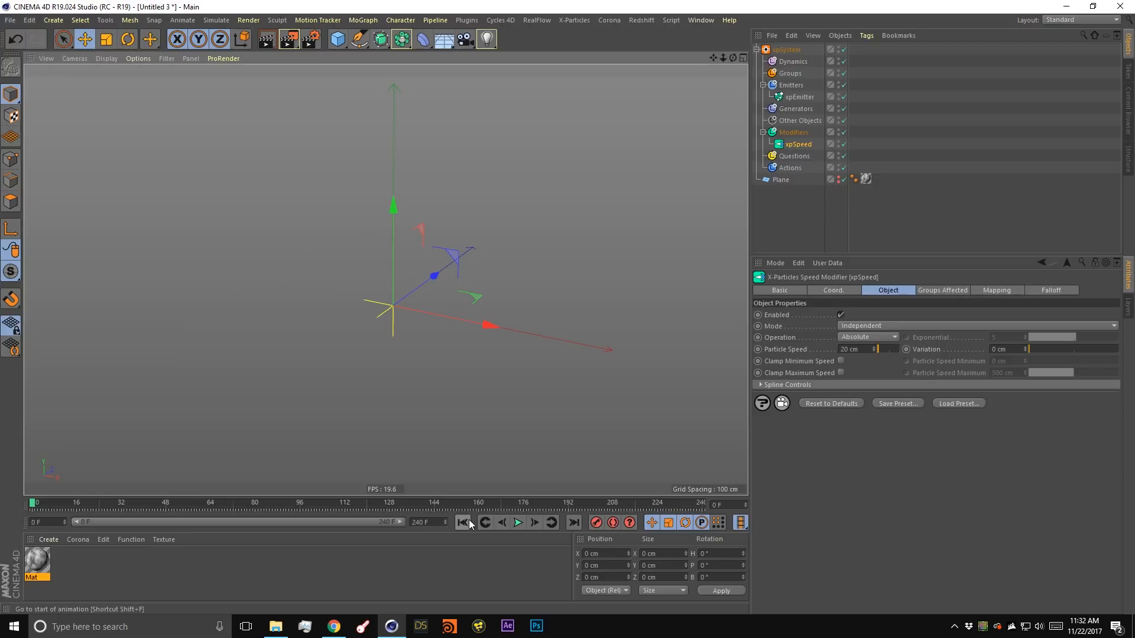
Add a Turbulence motion modifier to the Modifiers folder and watch its effect on the particles from above.
{"action": "left_click", "coordinate": [801, 133]}
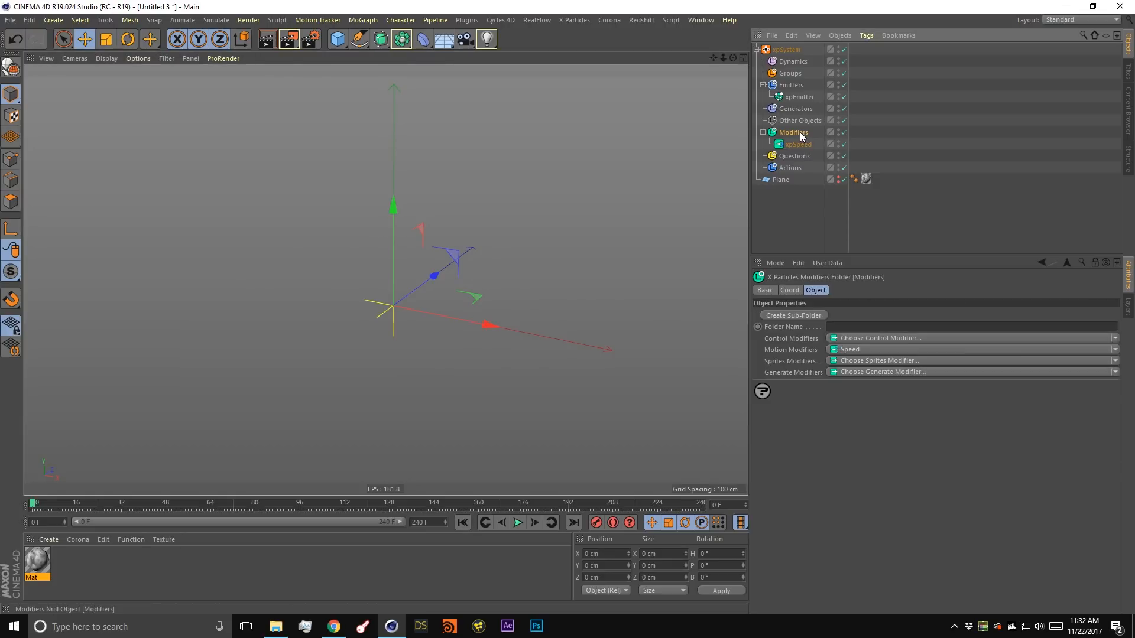
{"action": "left_click", "coordinate": [848, 349]}
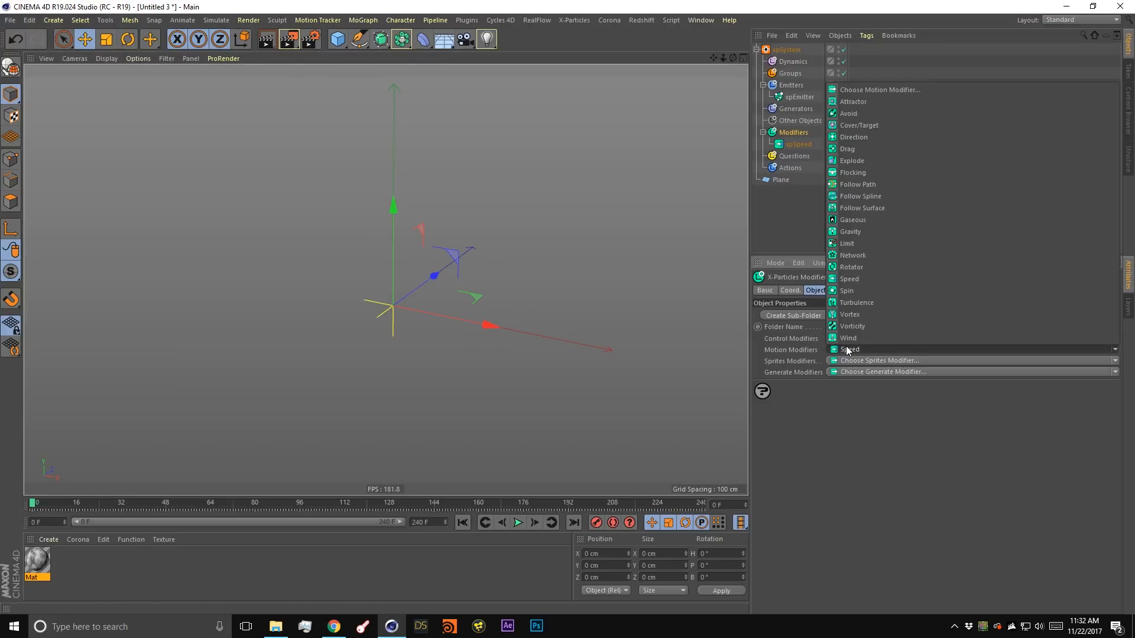
{"action": "left_click", "coordinate": [856, 303]}
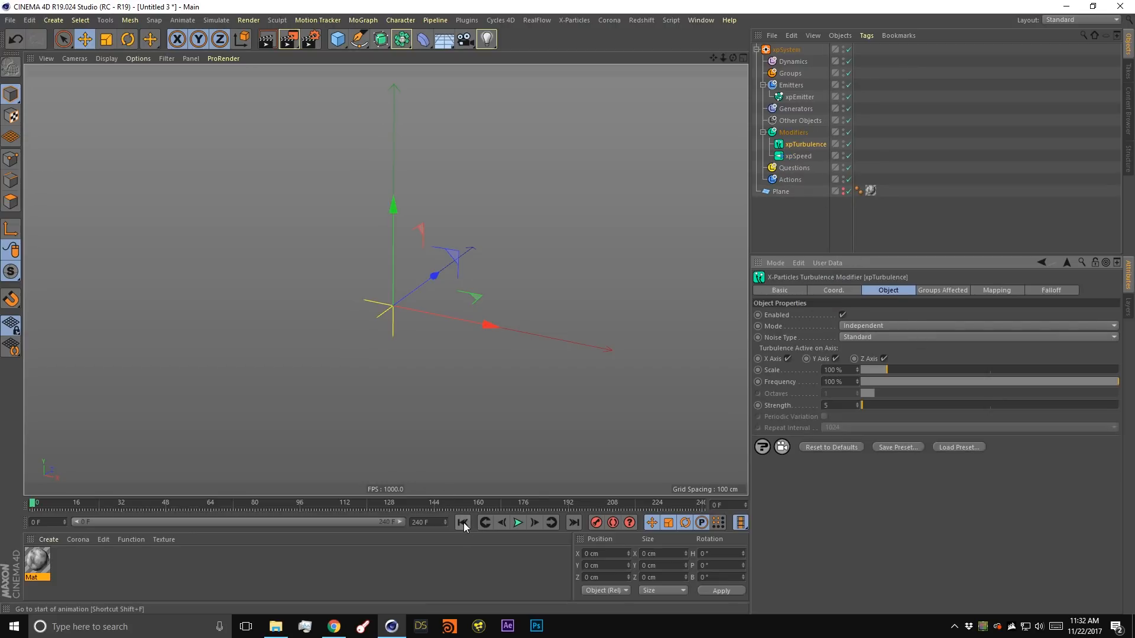
{"action": "left_click", "coordinate": [519, 522]}
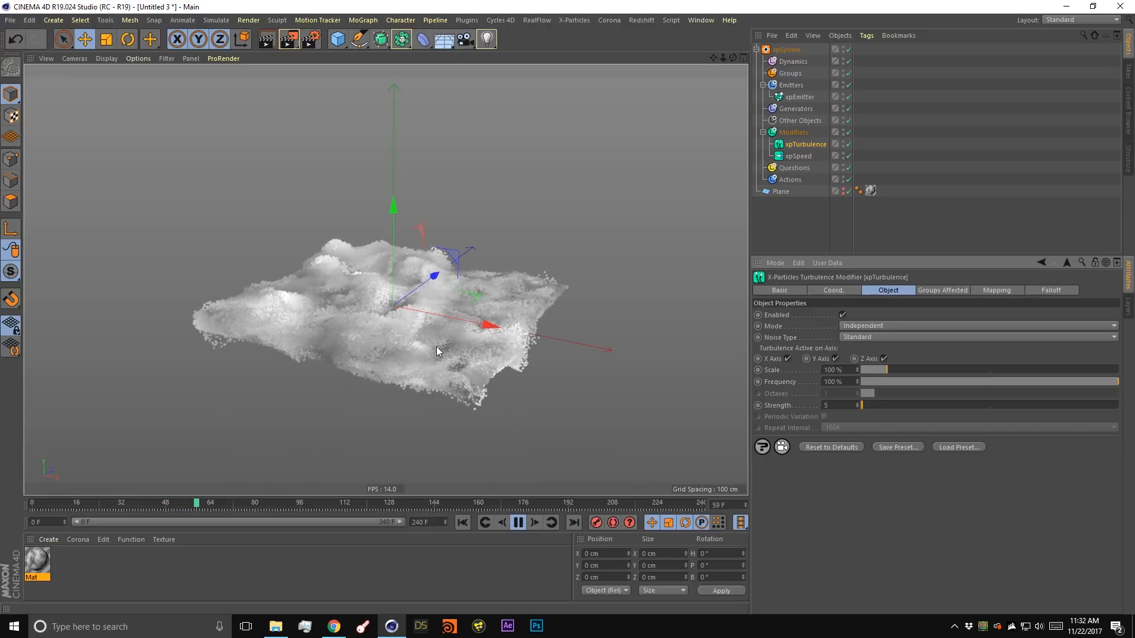
{"action": "left_click_drag", "start_coordinate": [362, 343], "coordinate": [418, 466], "text": "alt"}
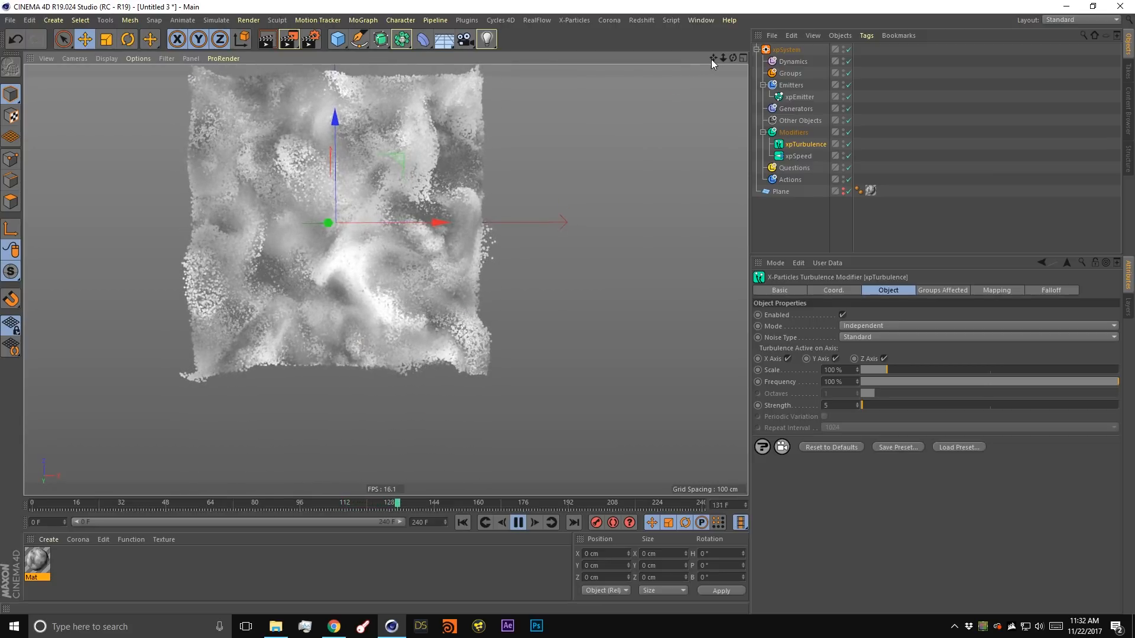
{"action": "left_click_drag", "start_coordinate": [714, 59], "coordinate": [761, 101]}
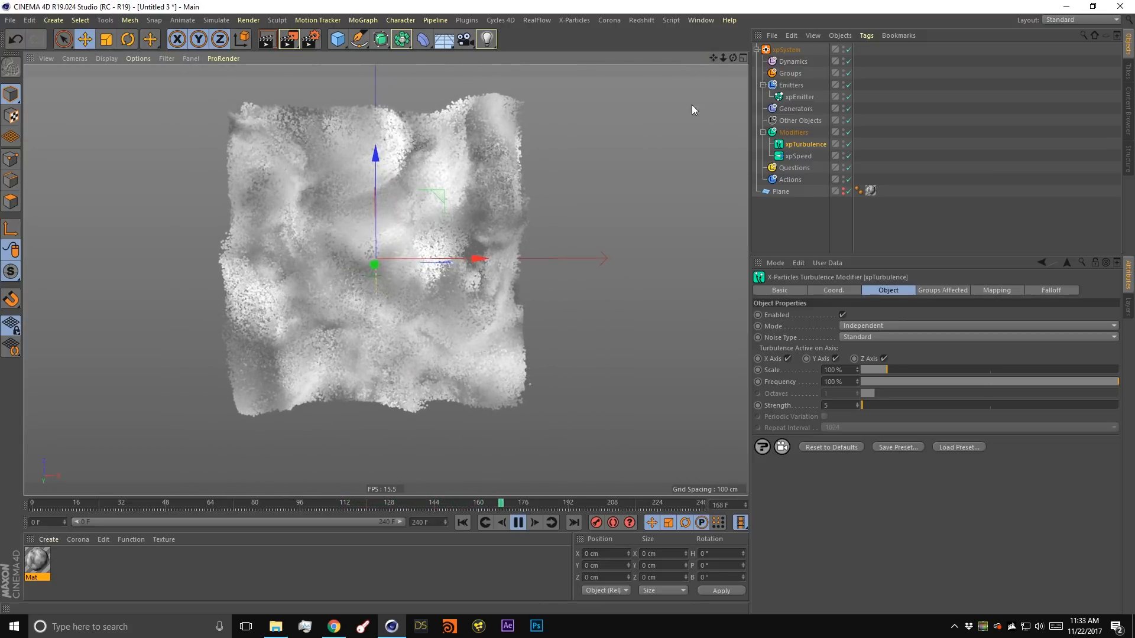
{"action": "left_click", "coordinate": [517, 523]}
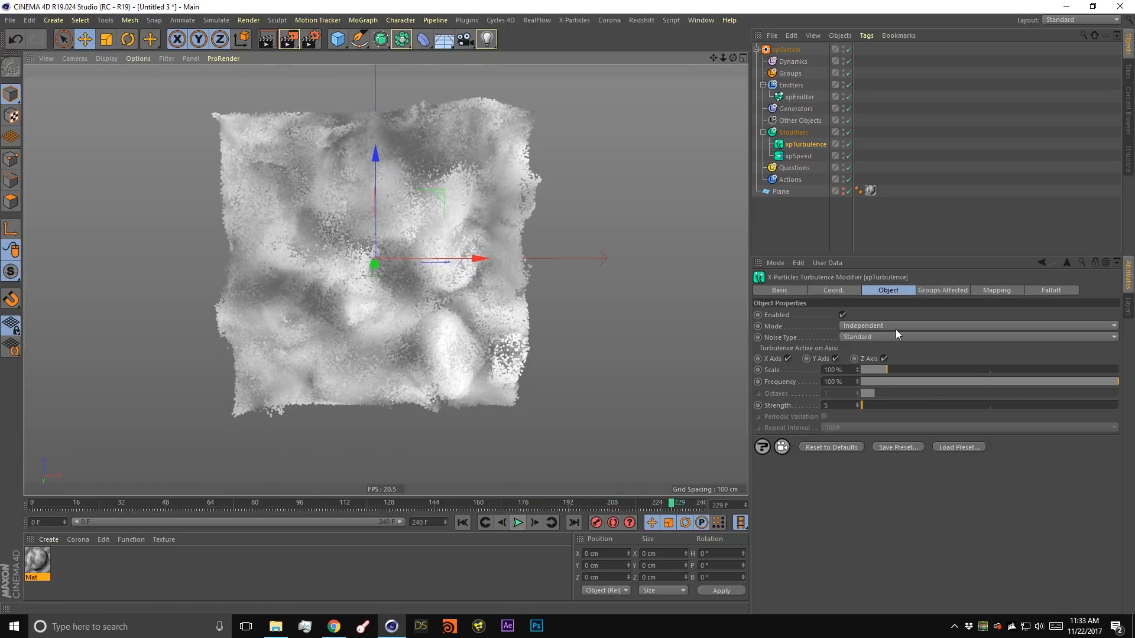
Change the Turbulence modifier's Noise Type to Curl, with Frequency at about 49% and Octaves at 18.
{"action": "left_click", "coordinate": [863, 336]}
{"action": "left_click", "coordinate": [868, 378]}
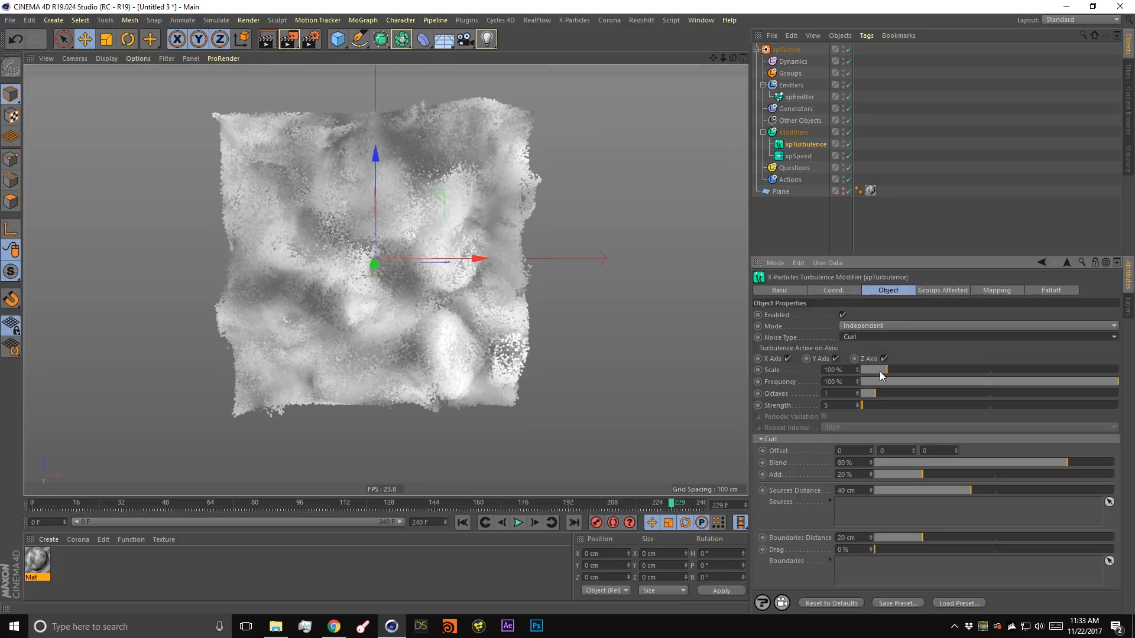
{"action": "left_click", "coordinate": [989, 382]}
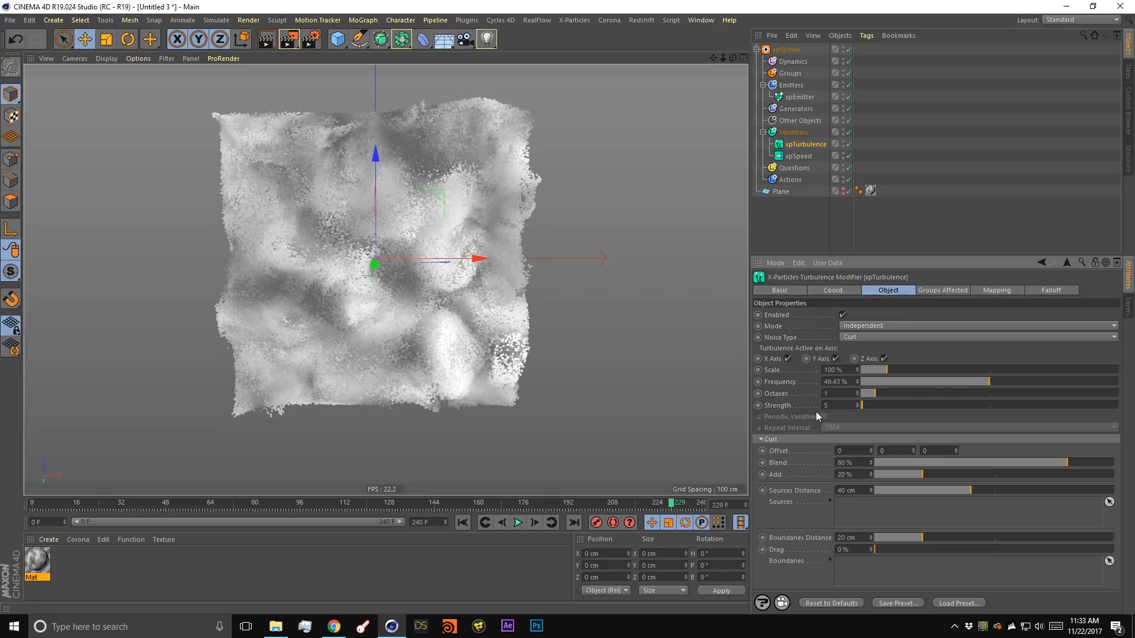
{"action": "left_click_drag", "start_coordinate": [952, 394], "coordinate": [1134, 406]}
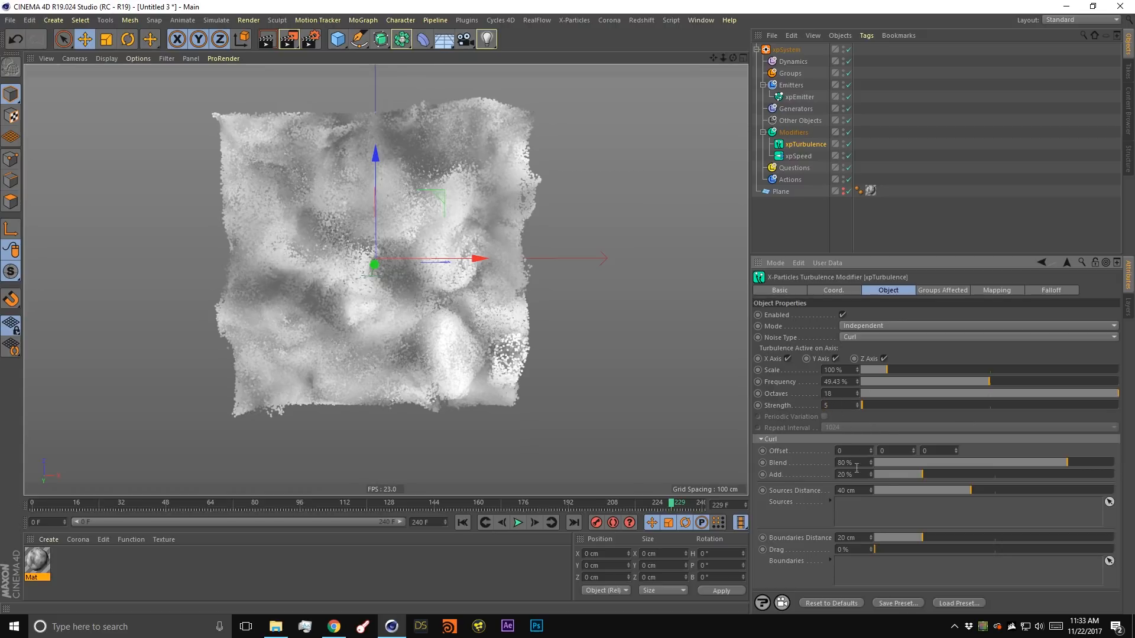
Set the curl noise's Blend to 24% and Add to 14%, and replay the animation from the start to check the swirls.
{"action": "left_click", "coordinate": [920, 464]}
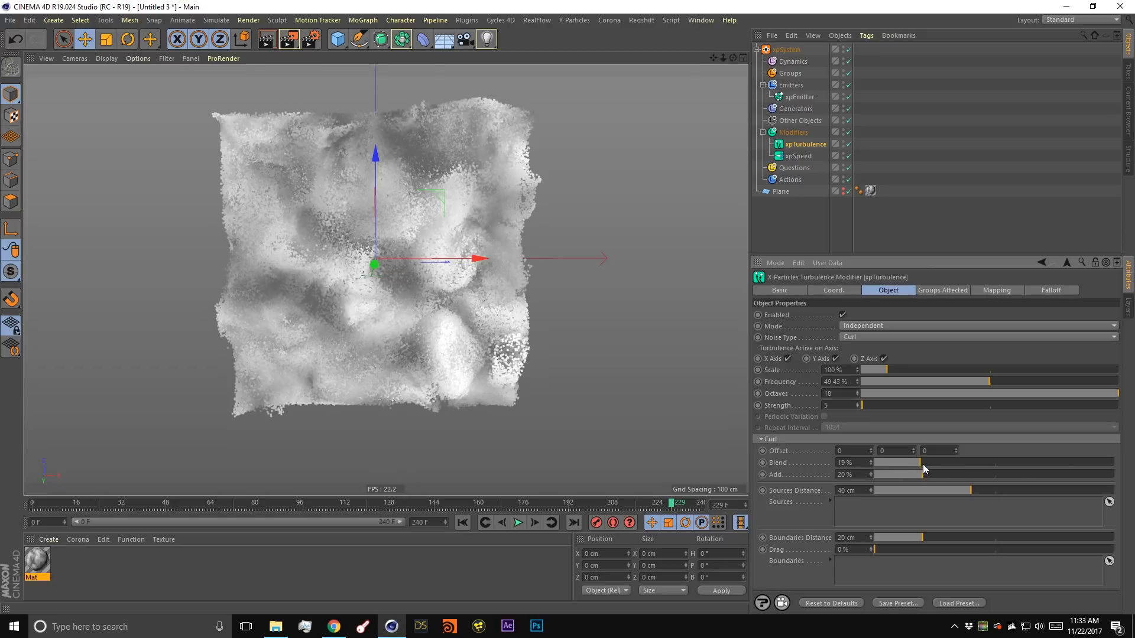
{"action": "left_click_drag", "start_coordinate": [923, 463], "coordinate": [909, 474]}
{"action": "left_click", "coordinate": [464, 520]}
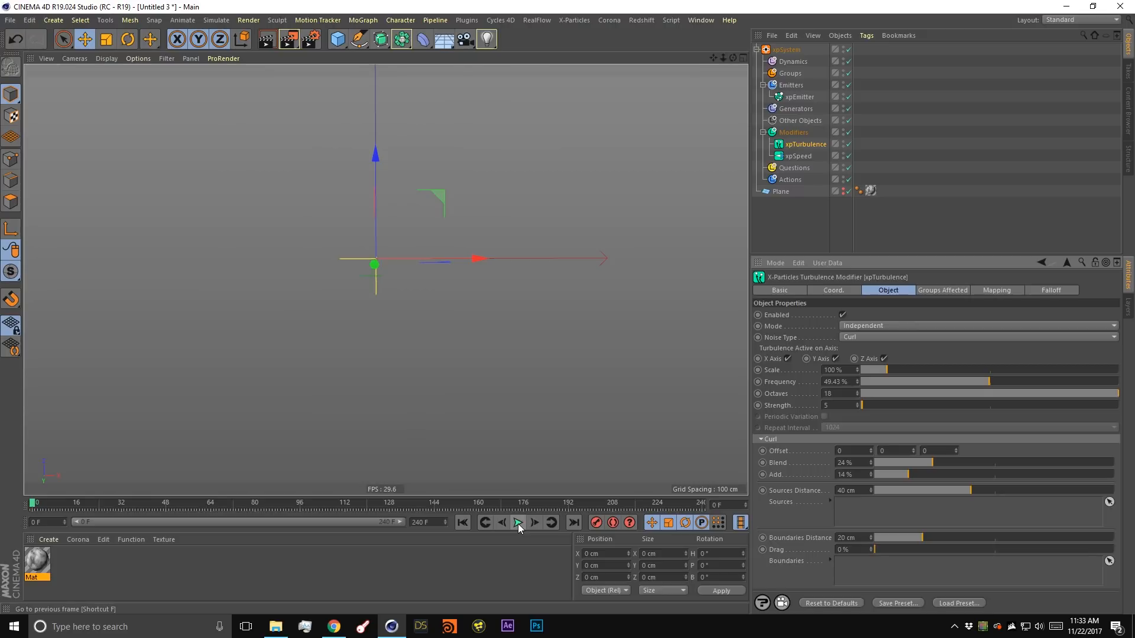
{"action": "left_click", "coordinate": [518, 524]}
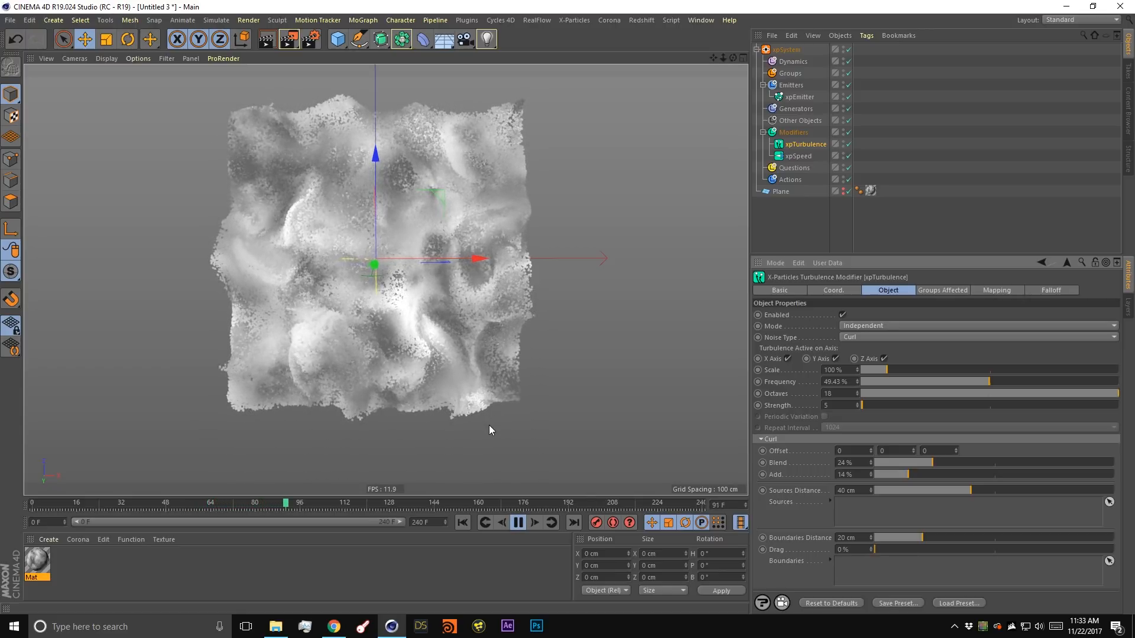
{"action": "left_click", "coordinate": [517, 523]}
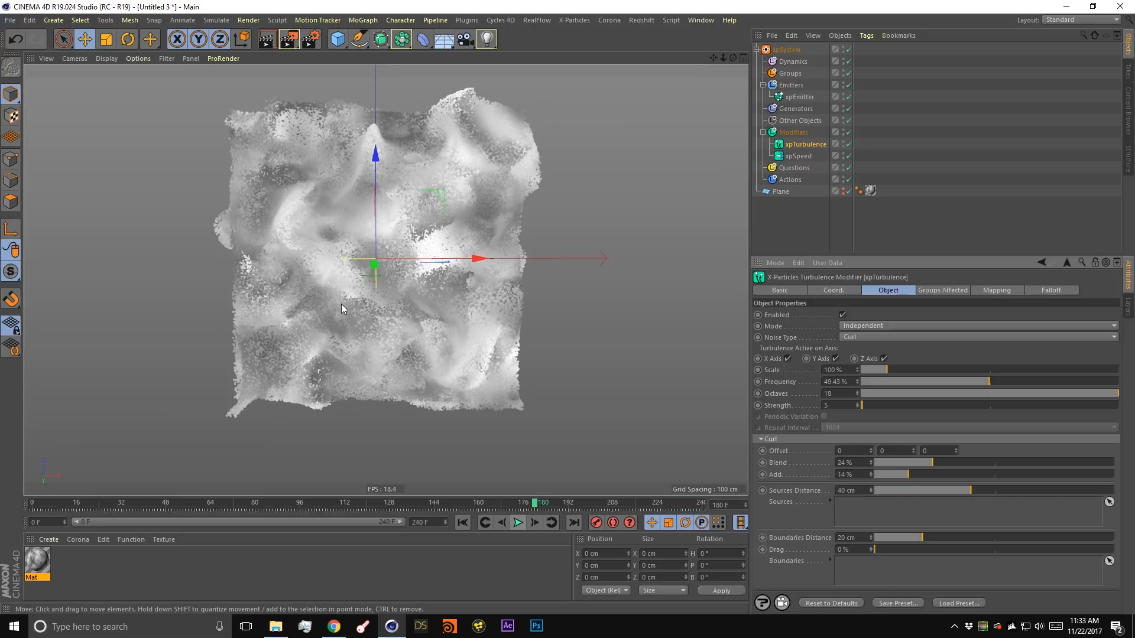
{"action": "mouse_move", "coordinate": [356, 332]}
{"action": "left_mouse_down", "text": "alt"}
{"action": "mouse_move", "coordinate": [338, 251]}
{"action": "mouse_move", "coordinate": [412, 181]}
{"action": "mouse_move", "coordinate": [484, 149]}
{"action": "mouse_move", "coordinate": [489, 122]}
{"action": "mouse_move", "coordinate": [520, 191]}
{"action": "mouse_move", "coordinate": [494, 150]}
{"action": "mouse_move", "coordinate": [400, 177]}
{"action": "mouse_move", "coordinate": [335, 274]}
{"action": "mouse_move", "coordinate": [351, 335]}
{"action": "mouse_move", "coordinate": [374, 332]}
{"action": "mouse_move", "coordinate": [364, 344]}
{"action": "left_mouse_up", "text": "alt"}
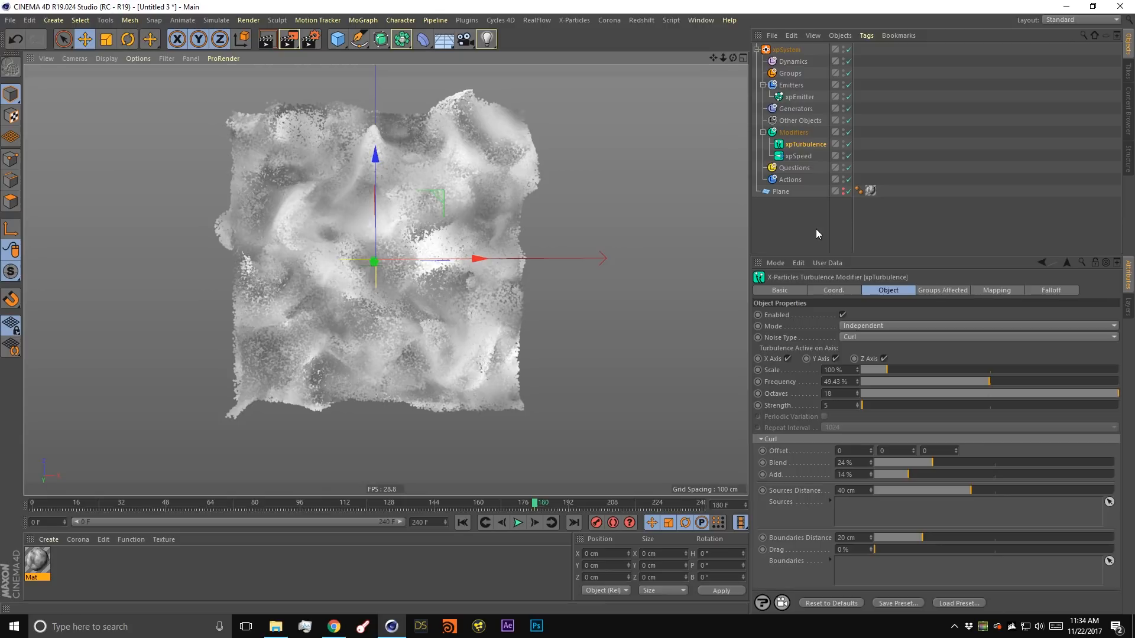
Add a FLIP Domain dynamics object to the particle system's Dynamics folder.
{"action": "left_click", "coordinate": [795, 62]}
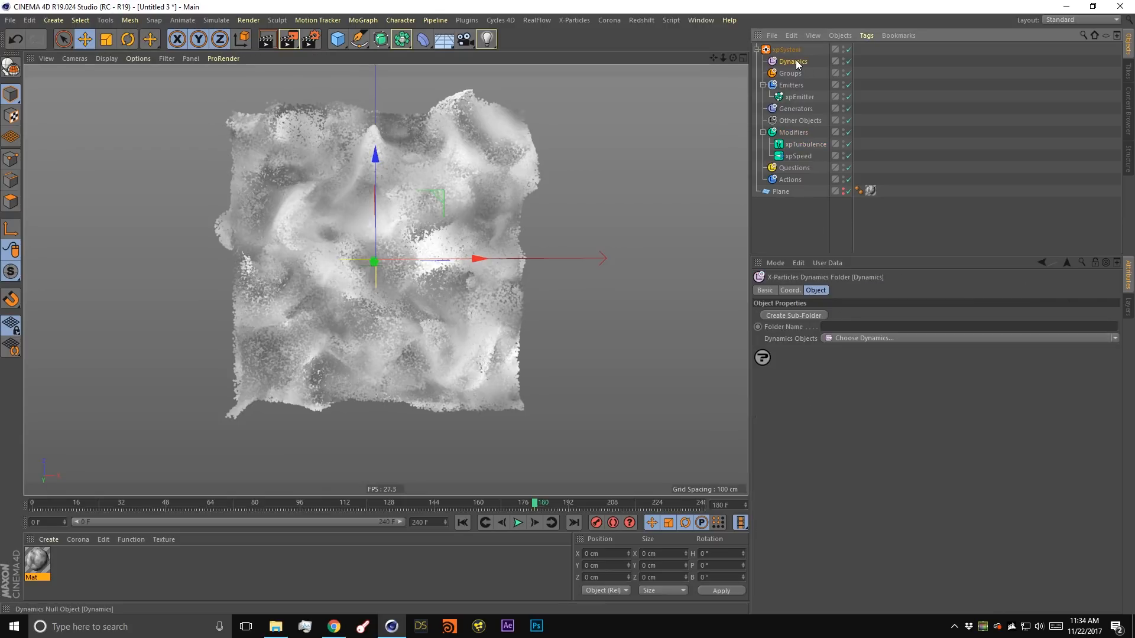
{"action": "left_click", "coordinate": [846, 338]}
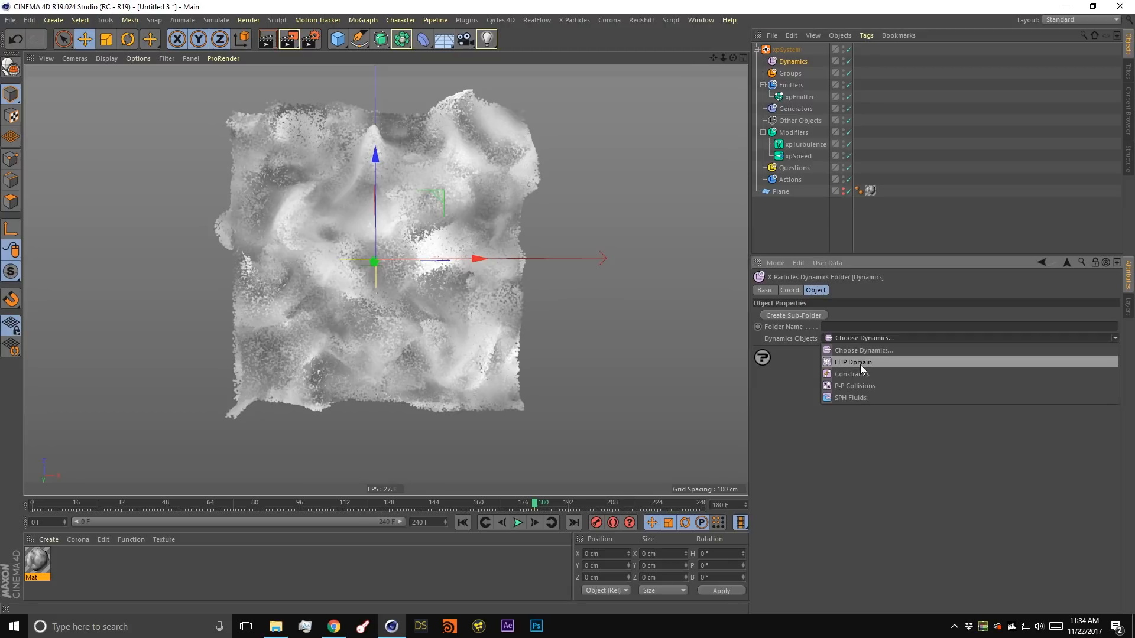
{"action": "left_click", "coordinate": [861, 363]}
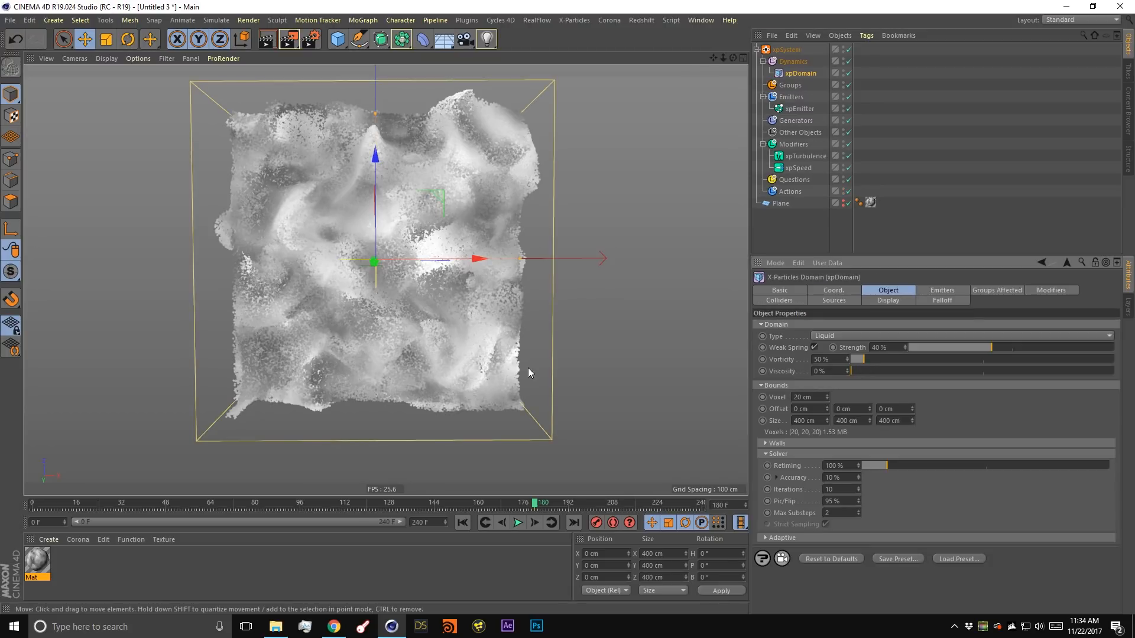
Replay the simulation from the start in a side view to examine how the FLIP domain contains the particles.
{"action": "left_click_drag", "start_coordinate": [455, 362], "coordinate": [465, 172], "text": "alt"}
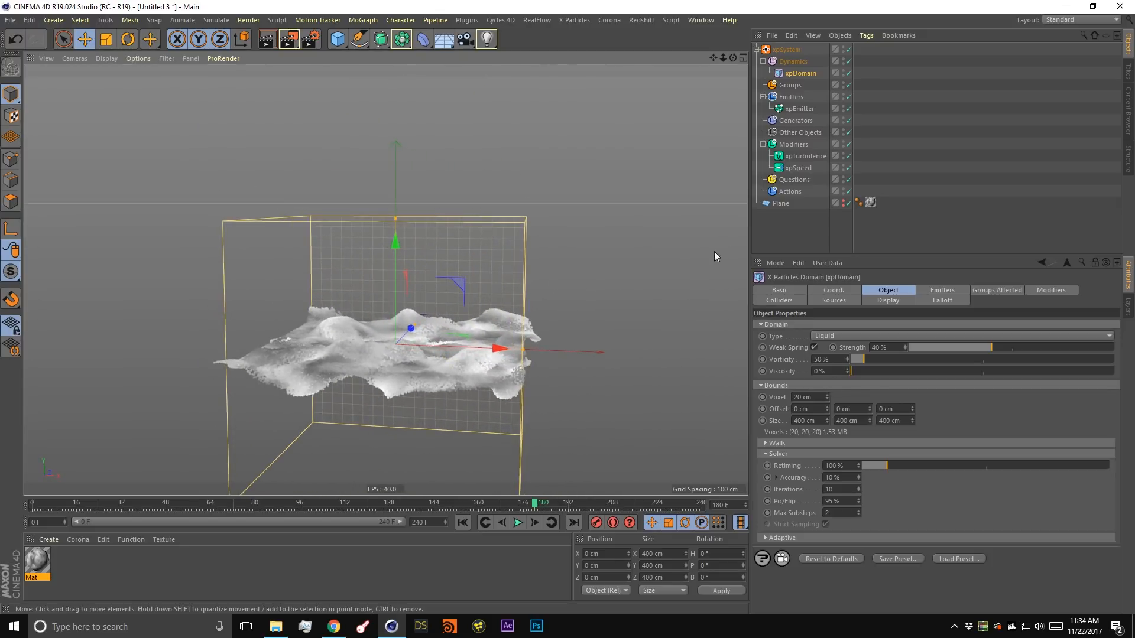
{"action": "scroll", "coordinate": [497, 378], "scroll_direction": "down", "scroll_amount": 2}
{"action": "left_click_drag", "start_coordinate": [714, 58], "coordinate": [705, 29]}
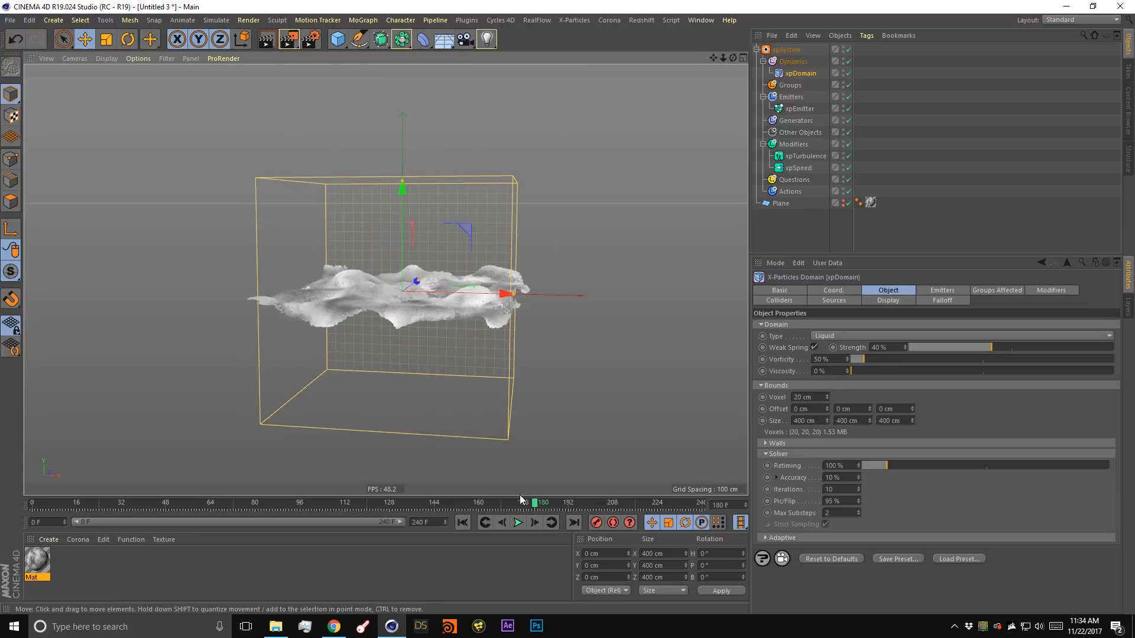
{"action": "left_click", "coordinate": [462, 522]}
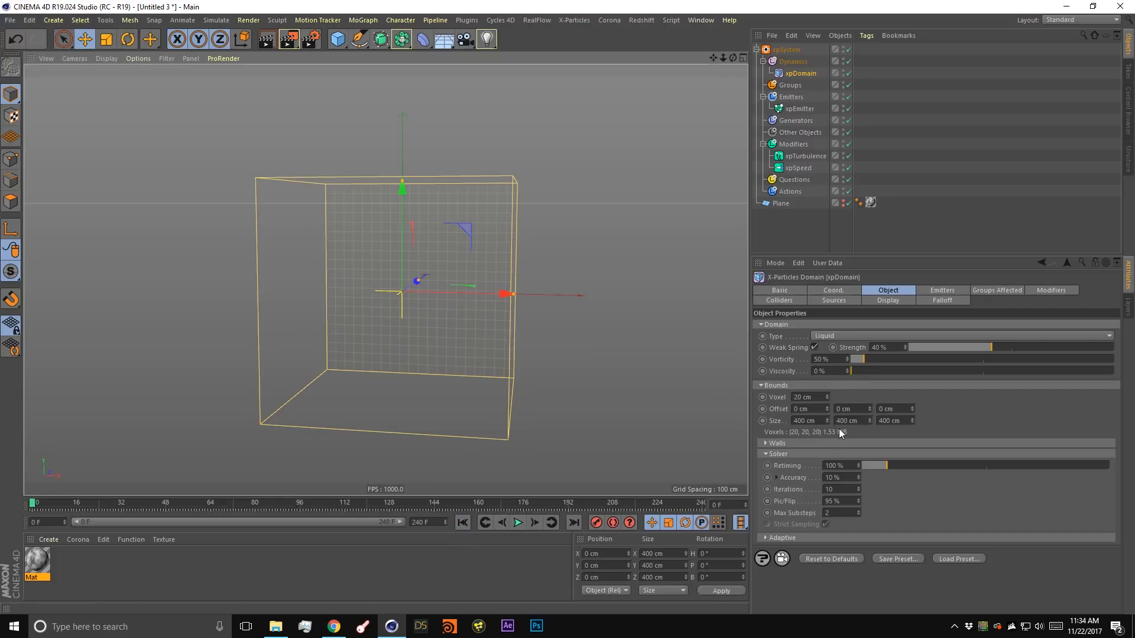
{"action": "left_click", "coordinate": [520, 522]}
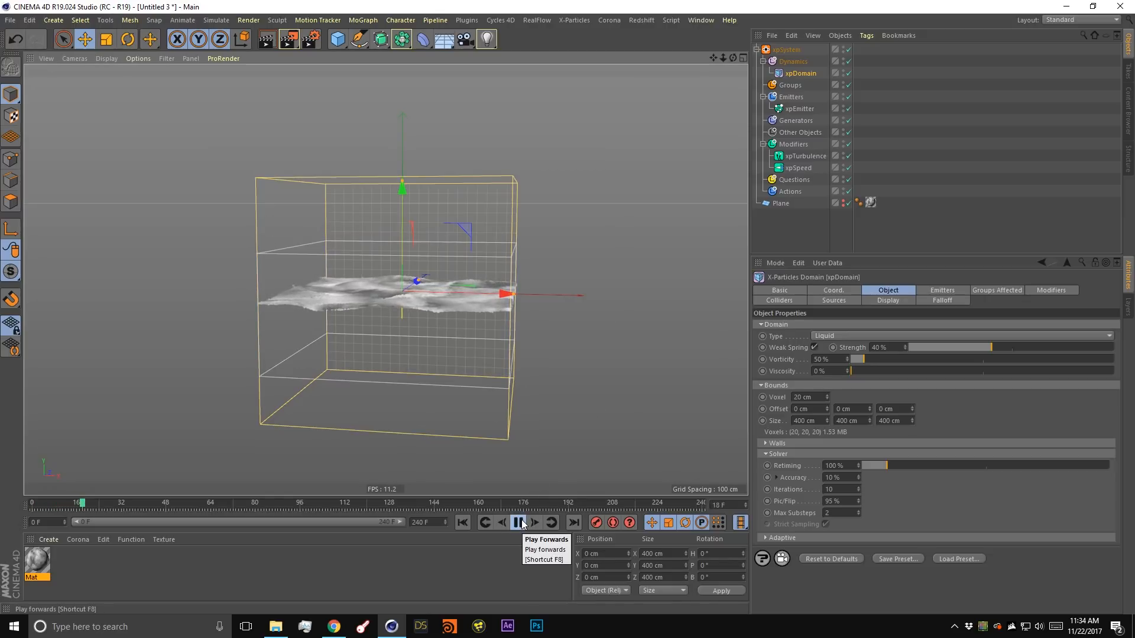
{"action": "left_click", "coordinate": [519, 522]}
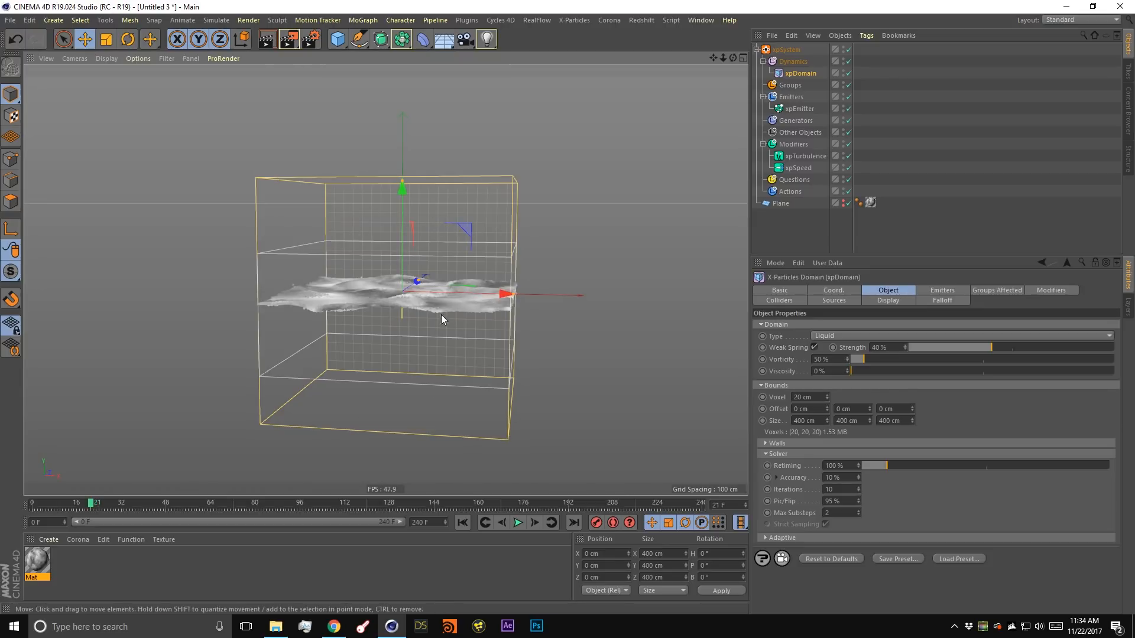
Flatten the FLIP domain around the particle layer by setting its Y size to 50 cm.
{"action": "double_click", "coordinate": [851, 420]}
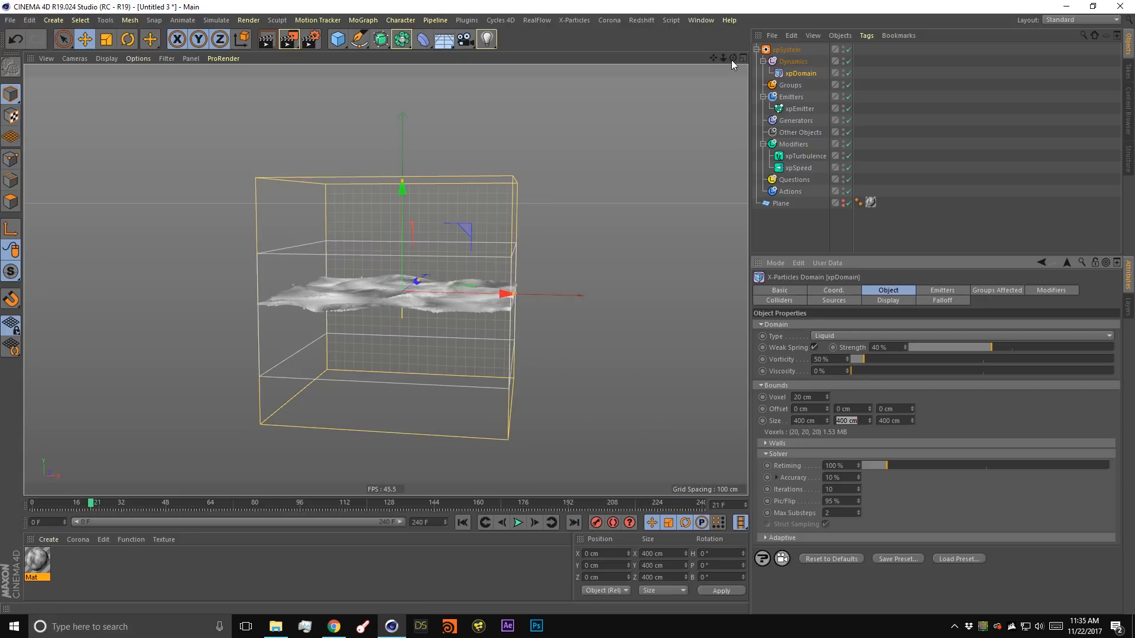
{"action": "left_click_drag", "start_coordinate": [732, 59], "coordinate": [715, 121]}
{"action": "mouse_move", "coordinate": [714, 54]}
{"action": "left_mouse_down"}
{"action": "mouse_move", "coordinate": [700, 35]}
{"action": "mouse_move", "coordinate": [702, 50]}
{"action": "left_mouse_up"}
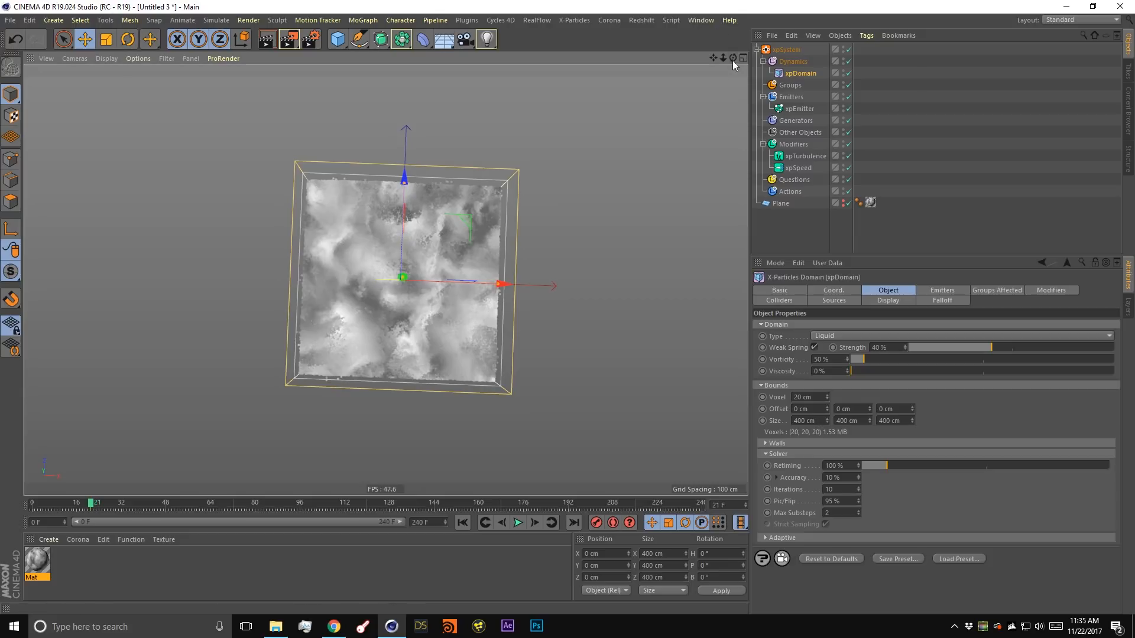
{"action": "left_click_drag", "start_coordinate": [733, 58], "coordinate": [851, 458]}
{"action": "left_click", "coordinate": [857, 420]}
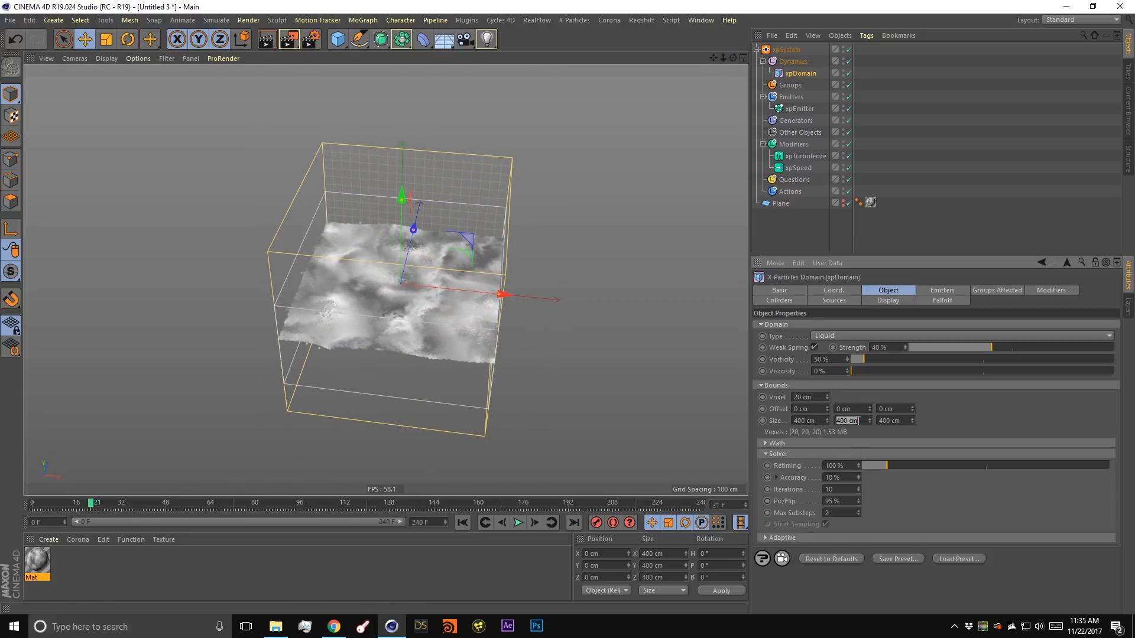
{"action": "type", "text": "50"}
{"action": "key", "text": "Return"}
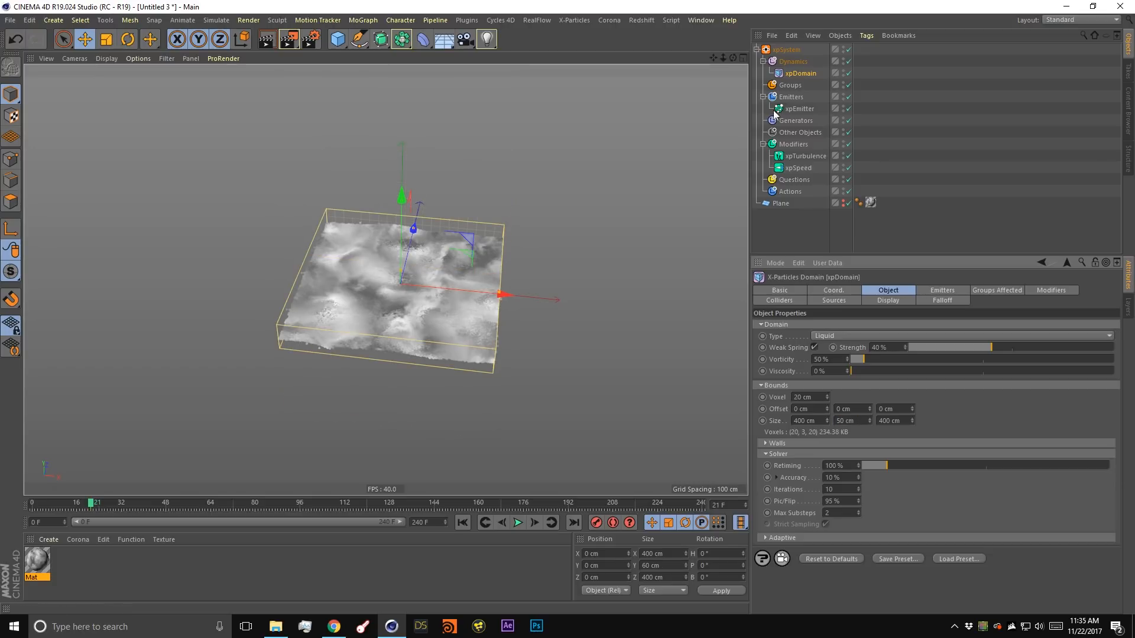
Set the domain's Y size to 400 cm to compare voxel memory use, and return it to 50 cm.
{"action": "mouse_move", "coordinate": [733, 58]}
{"action": "left_mouse_down"}
{"action": "mouse_move", "coordinate": [734, 15]}
{"action": "mouse_move", "coordinate": [724, 83]}
{"action": "mouse_move", "coordinate": [727, 69]}
{"action": "left_mouse_up"}
{"action": "scroll", "coordinate": [455, 282], "scroll_direction": "up", "scroll_amount": 3}
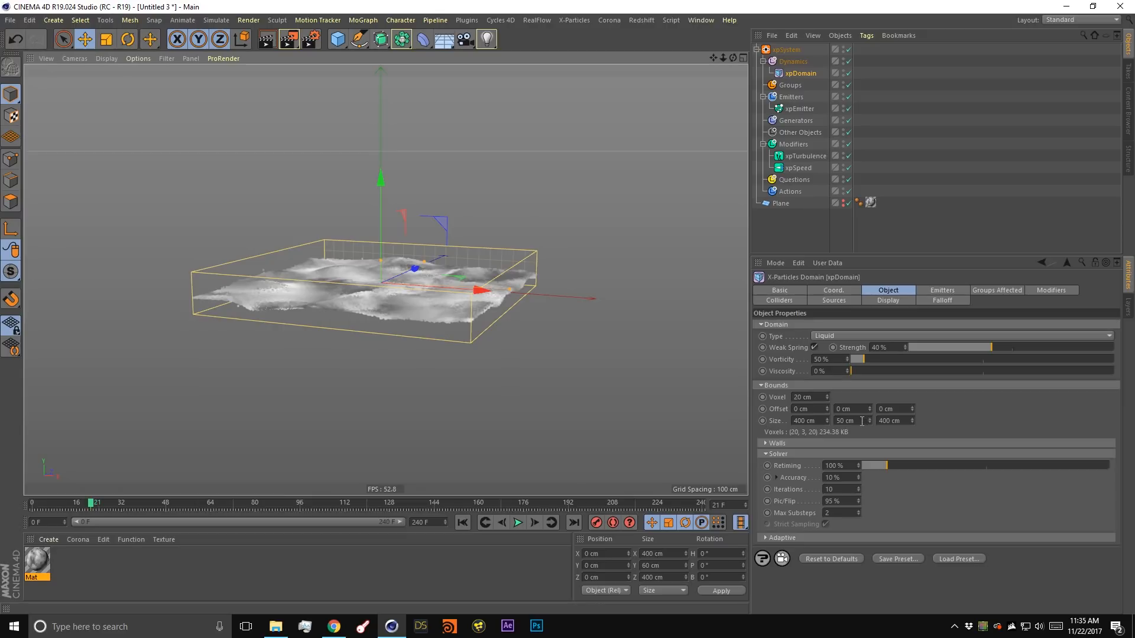
{"action": "left_click", "coordinate": [815, 398]}
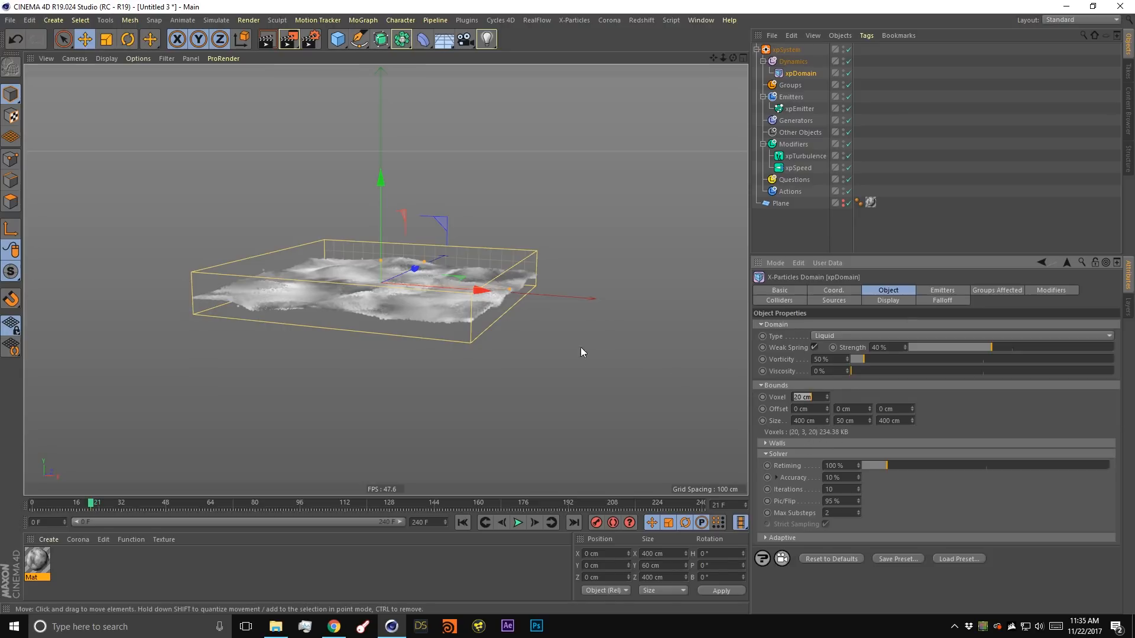
{"action": "left_click", "coordinate": [858, 422]}
{"action": "type", "text": "400"}
{"action": "key", "text": "Return"}
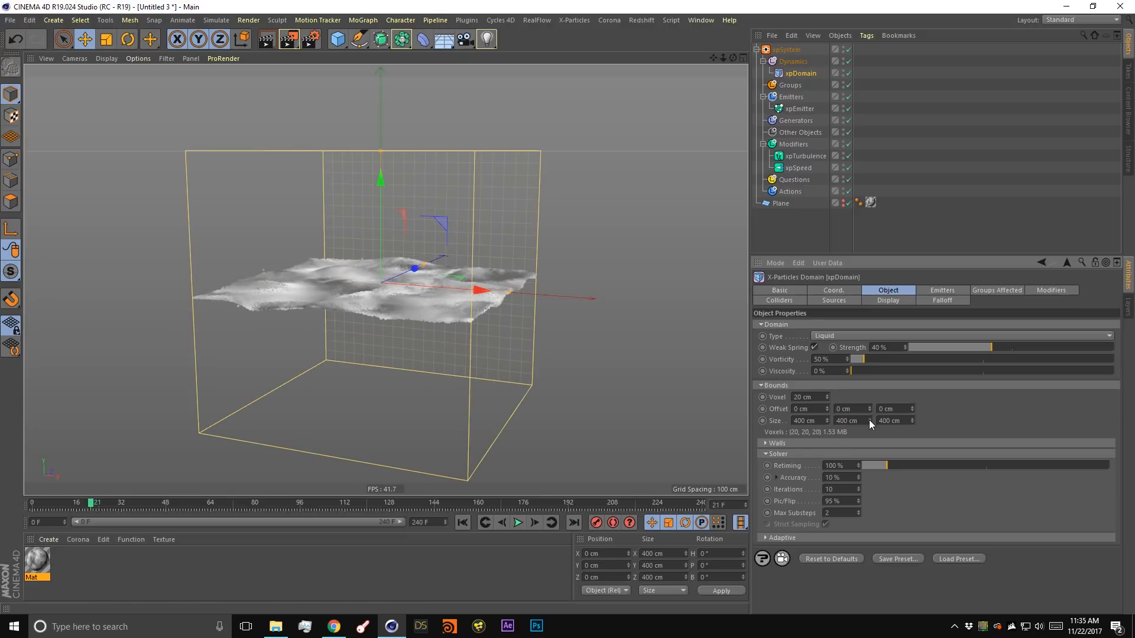
{"action": "left_click", "coordinate": [864, 420]}
{"action": "type", "text": "50"}
{"action": "key", "text": "Return"}
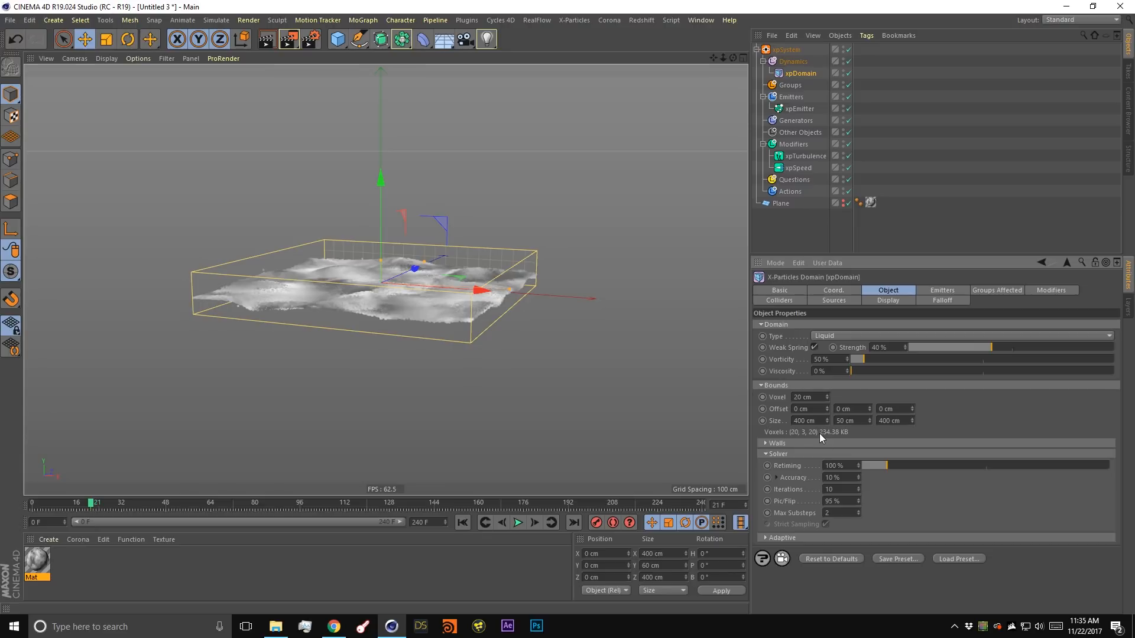
Set the FLIP domain's voxel size to 10 cm.
{"action": "left_click", "coordinate": [811, 397]}
{"action": "type", "text": "10"}
{"action": "key", "text": "Return"}
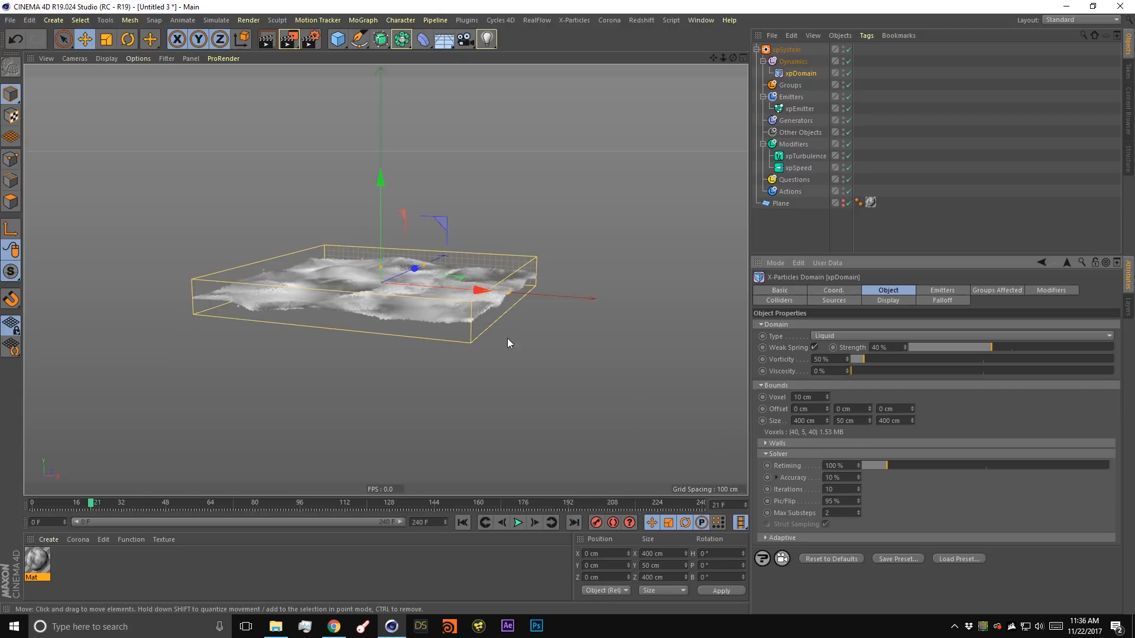
Compare the memory use of the 10 cm voxels at a Y size of 400 cm, and restore the domain's 50 cm height.
{"action": "left_click", "coordinate": [857, 417]}
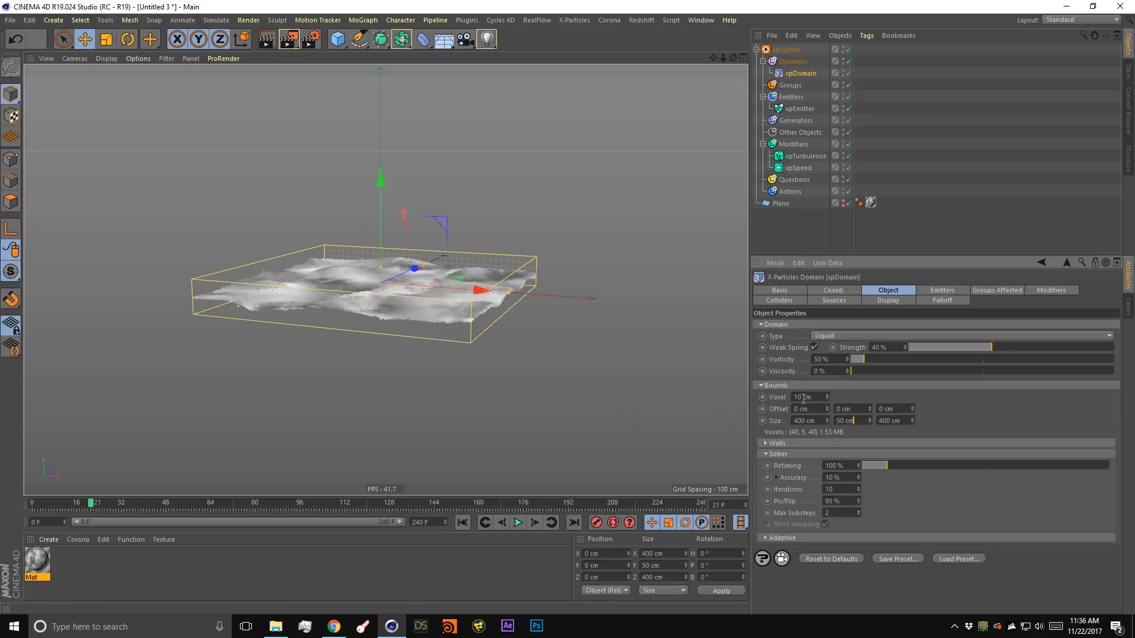
{"action": "double_click", "coordinate": [845, 421]}
{"action": "type", "text": "400"}
{"action": "key", "text": "Return"}
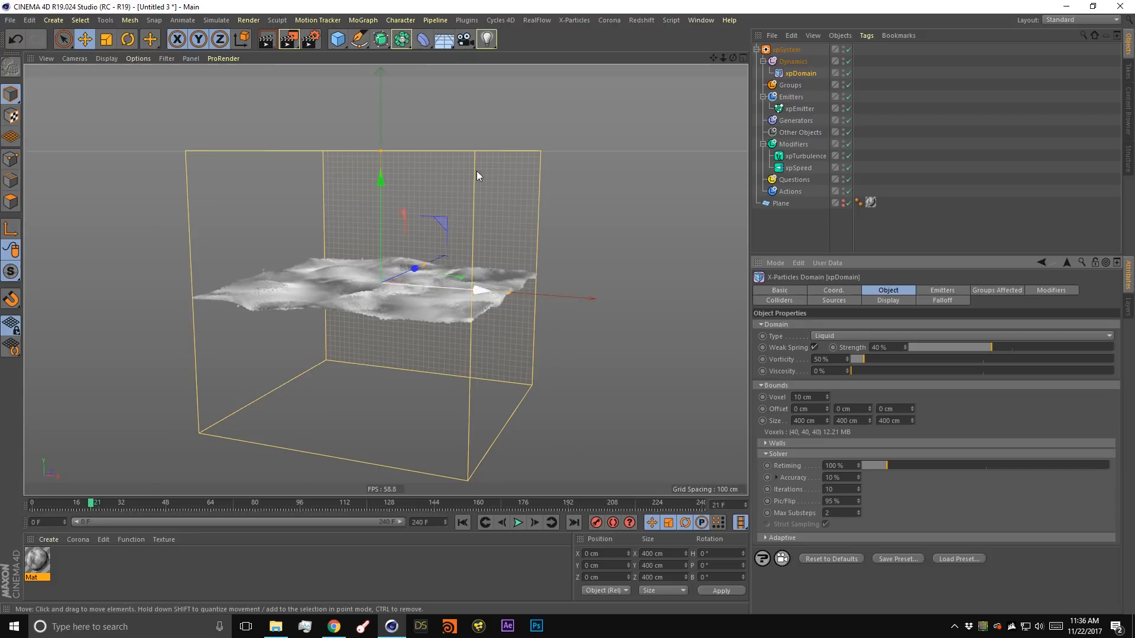
{"action": "left_click", "coordinate": [865, 421]}
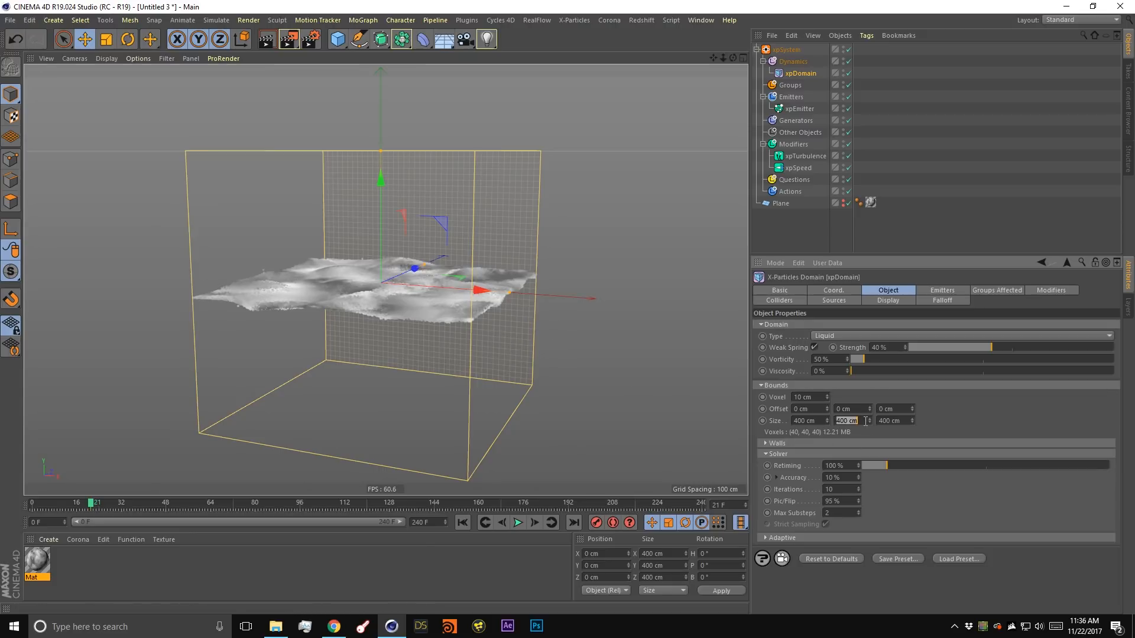
{"action": "type", "text": "50"}
{"action": "key", "text": "Return"}
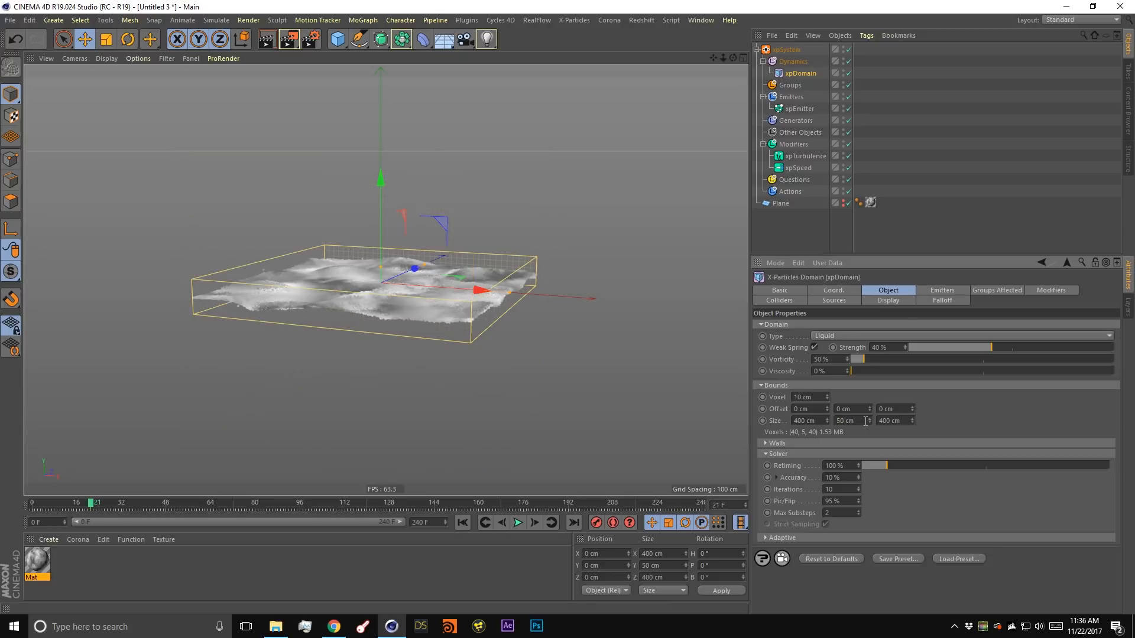
Turn off the domain's Weak Spring, raise Vorticity to 1000%, and expand the solver's Accuracy options.
{"action": "left_click", "coordinate": [815, 347]}
{"action": "left_click_drag", "start_coordinate": [879, 360], "coordinate": [1130, 367]}
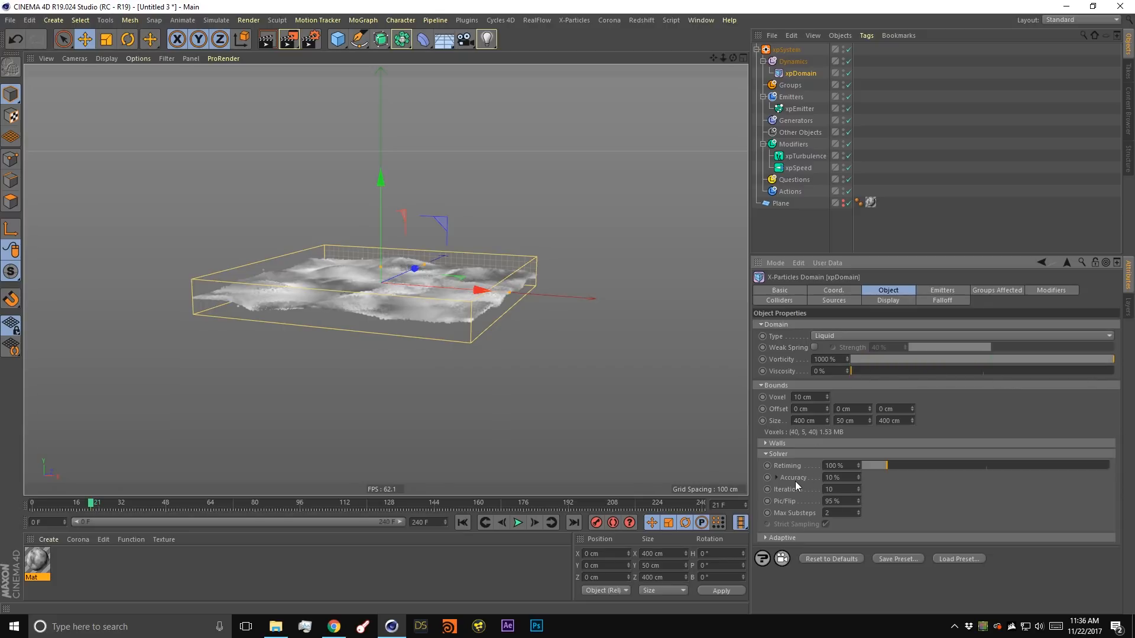
{"action": "left_click", "coordinate": [778, 478]}
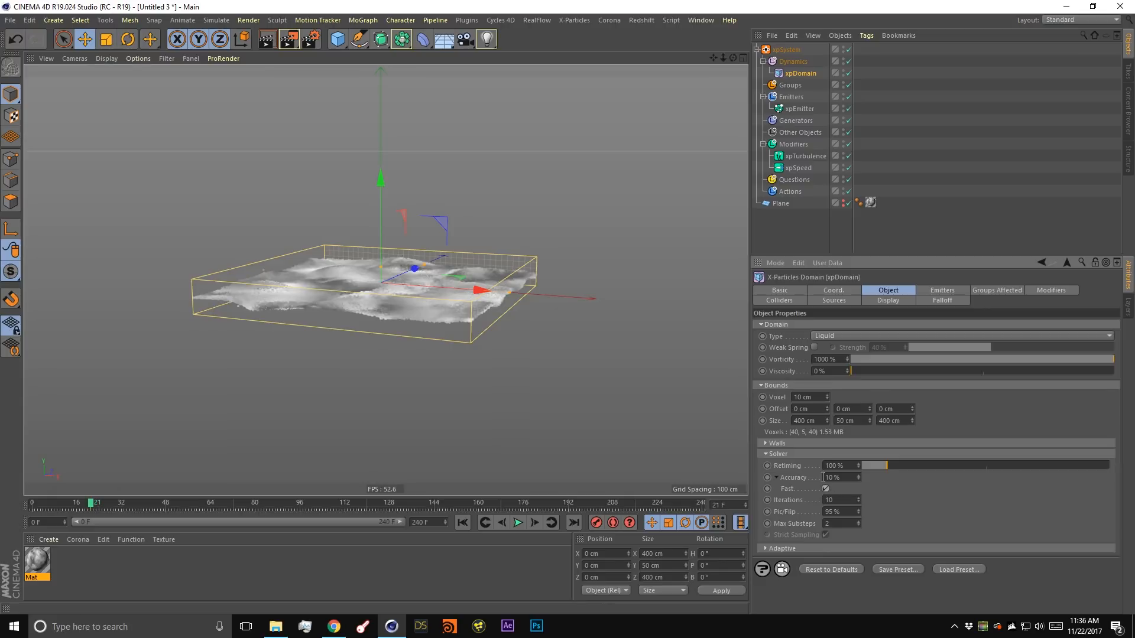
Replay the simulation from the start in an angled top view and examine the fluid motion inside the flattened domain.
{"action": "left_click_drag", "start_coordinate": [733, 57], "coordinate": [697, 88]}
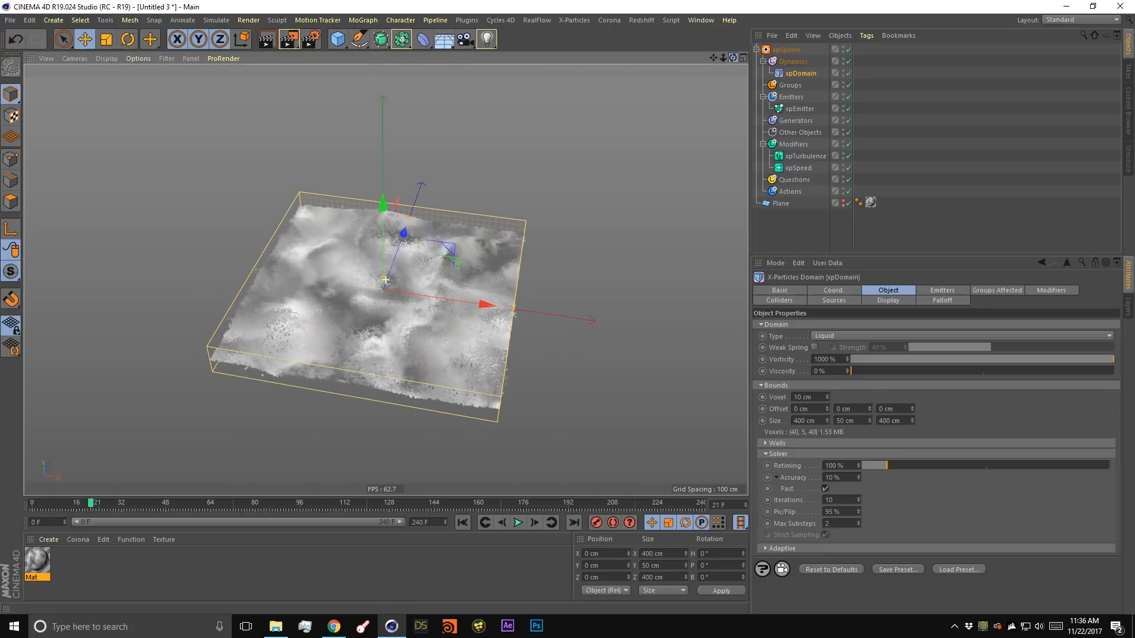
{"action": "left_click_drag", "start_coordinate": [385, 279], "coordinate": [385, 270], "text": "alt"}
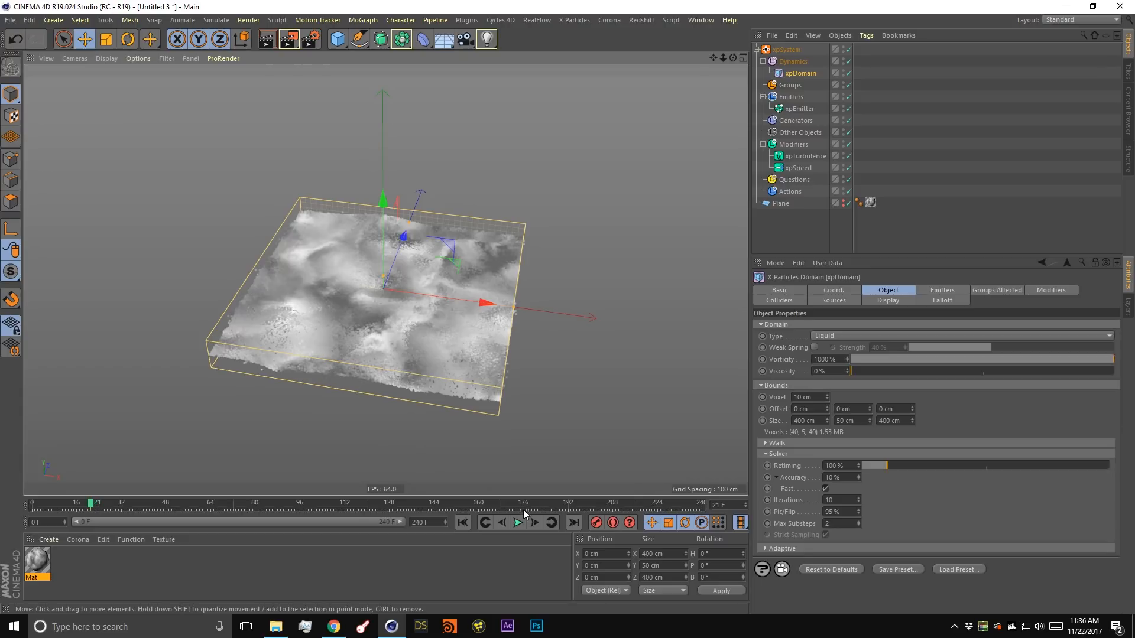
{"action": "left_click", "coordinate": [463, 523]}
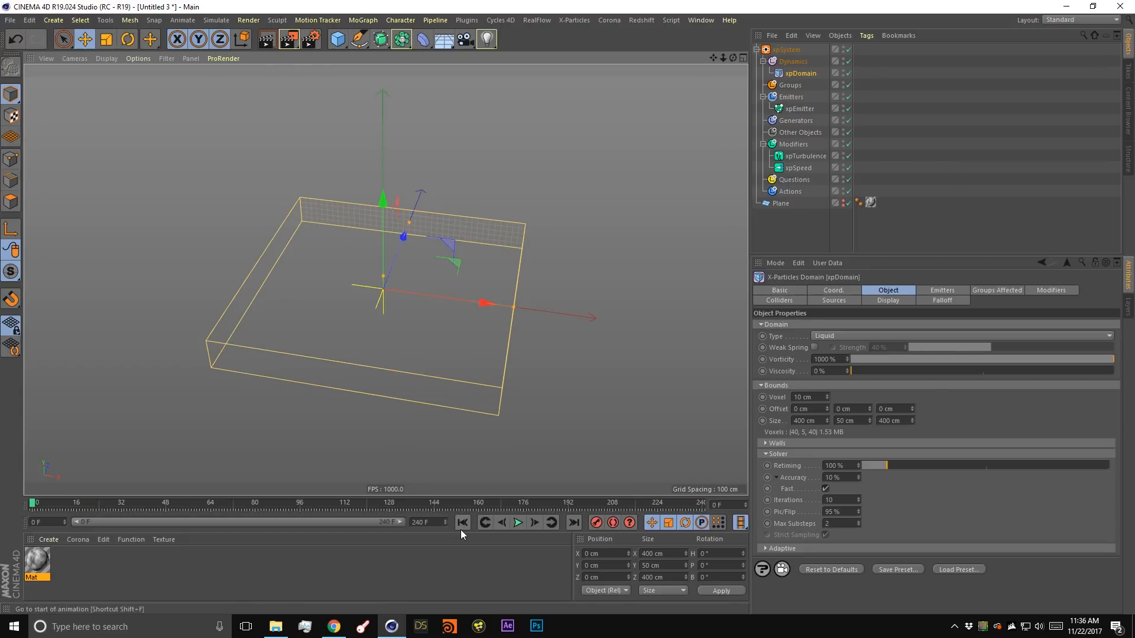
{"action": "left_click", "coordinate": [519, 524]}
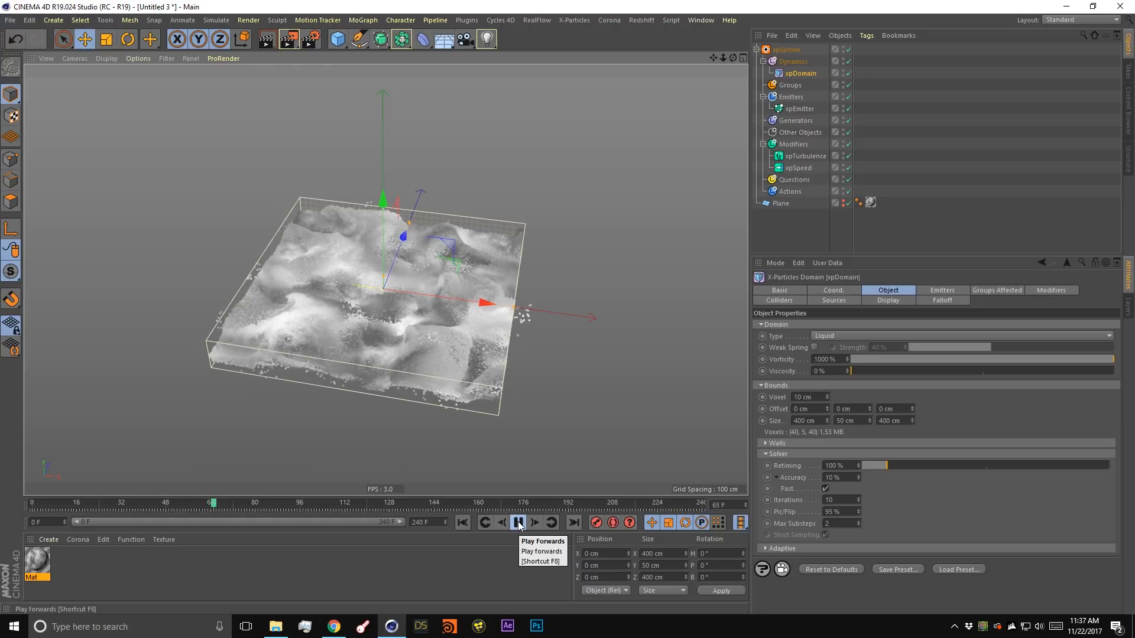
{"action": "left_click", "coordinate": [518, 524]}
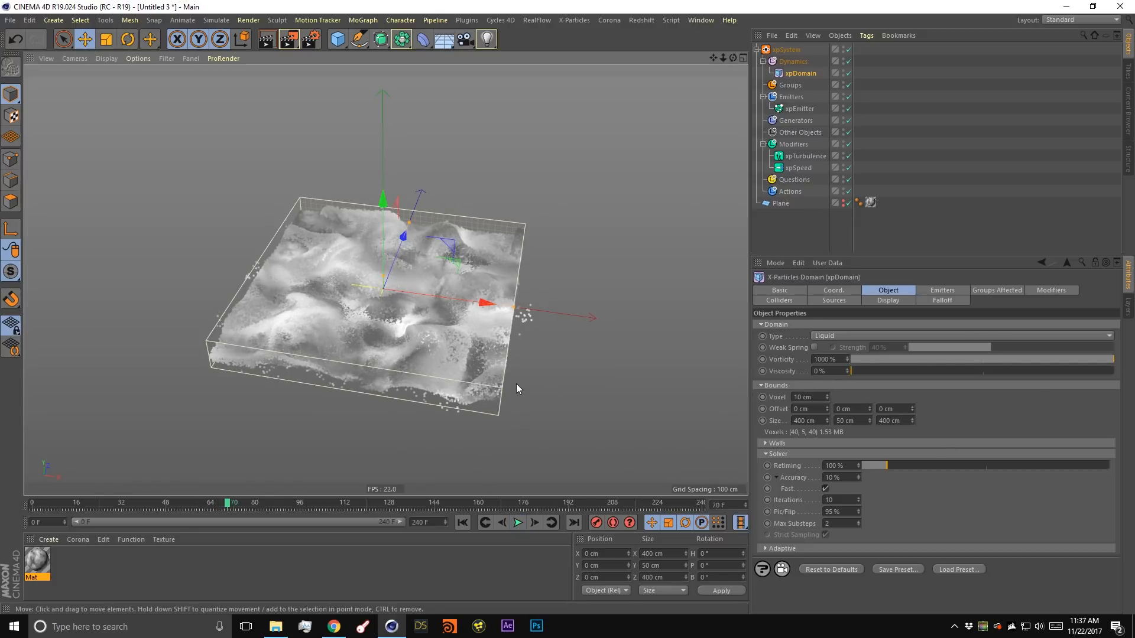
{"action": "left_click_drag", "start_coordinate": [516, 385], "coordinate": [488, 369], "text": "alt"}
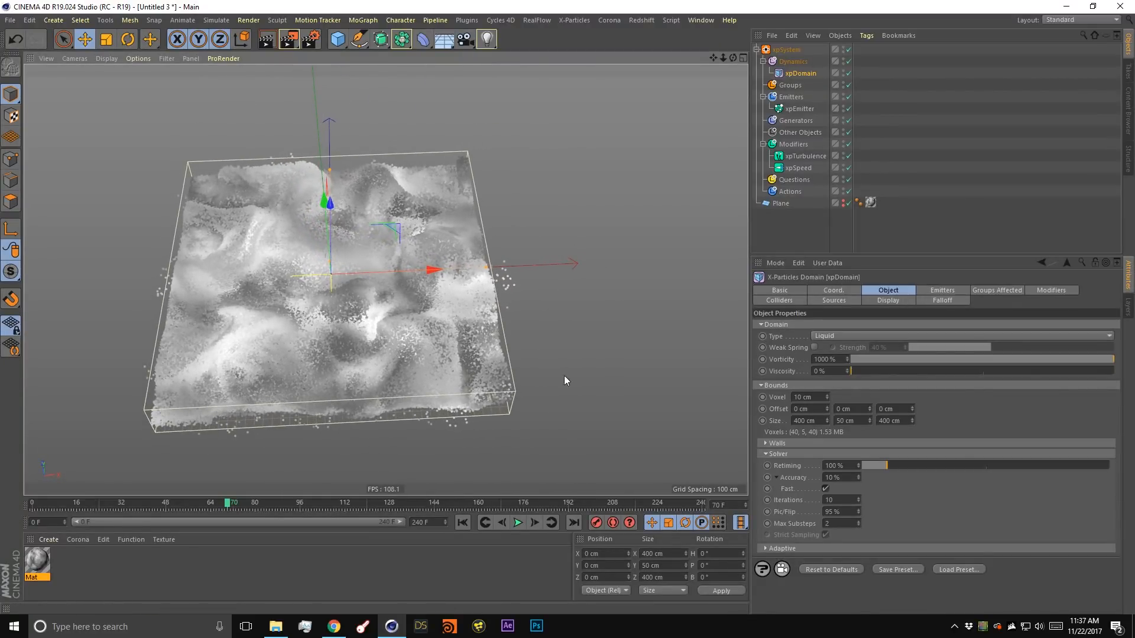
Set the Speed modifier's Particle Speed to 80 cm.
{"action": "left_click", "coordinate": [797, 169]}
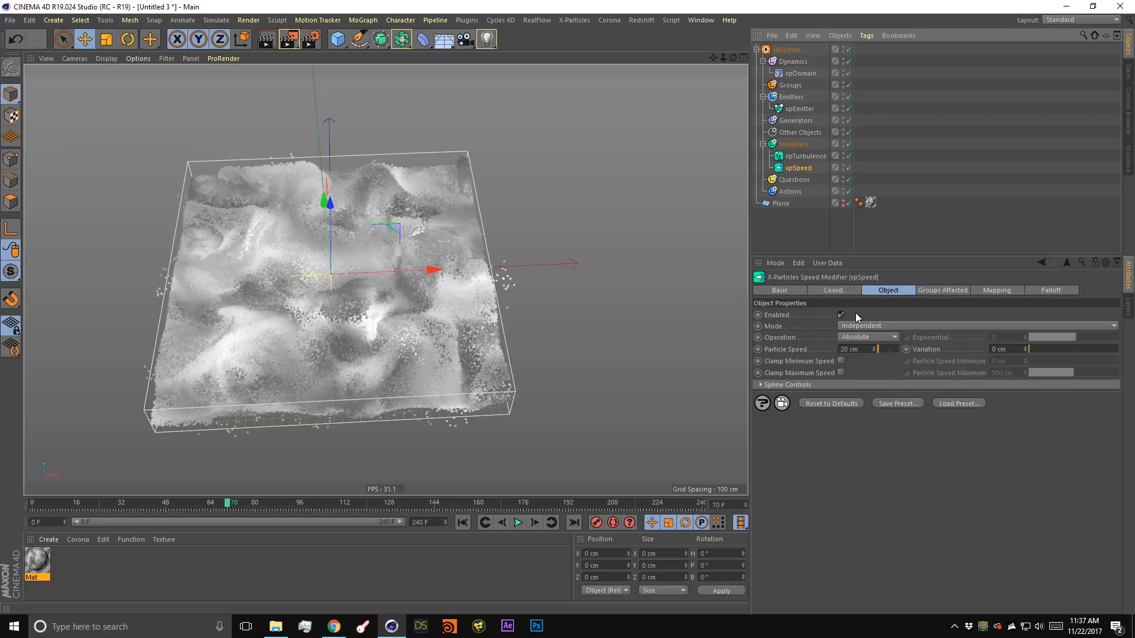
{"action": "left_click", "coordinate": [864, 349]}
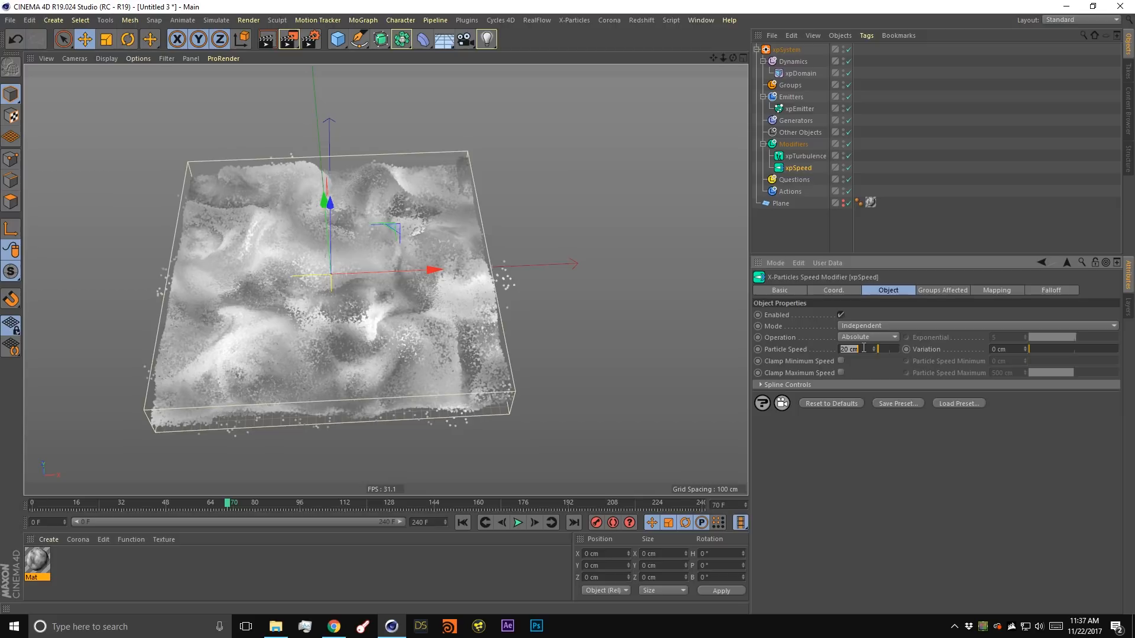
{"action": "type", "text": "80"}
{"action": "key", "text": "Return"}
Set the Turbulence modifier's Strength to 8.
{"action": "left_click", "coordinate": [805, 156]}
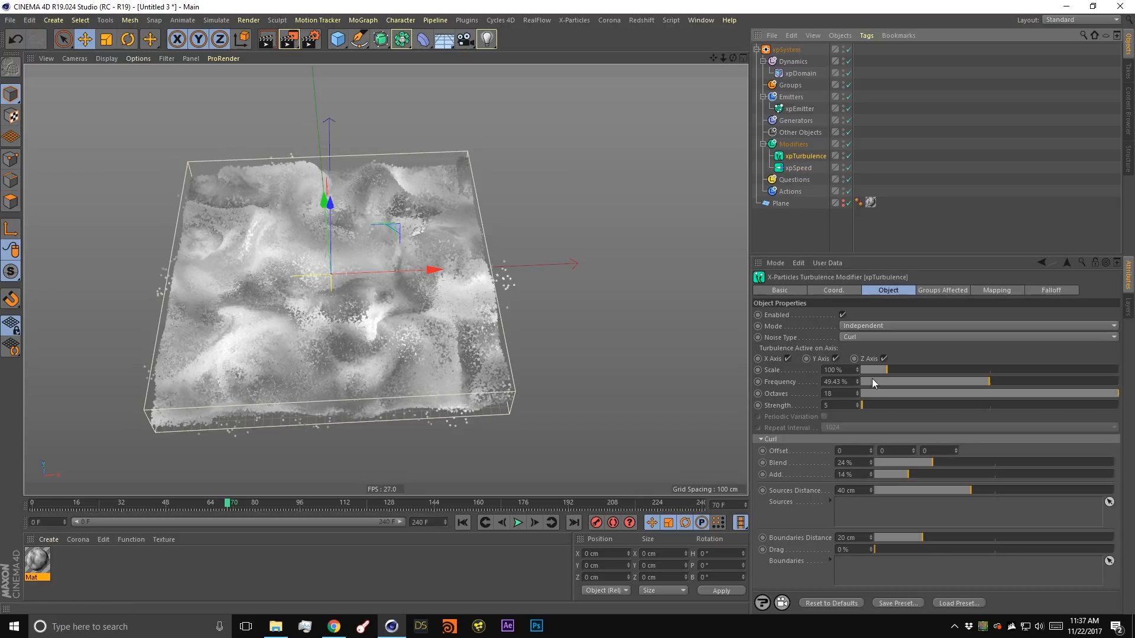
{"action": "double_click", "coordinate": [851, 405]}
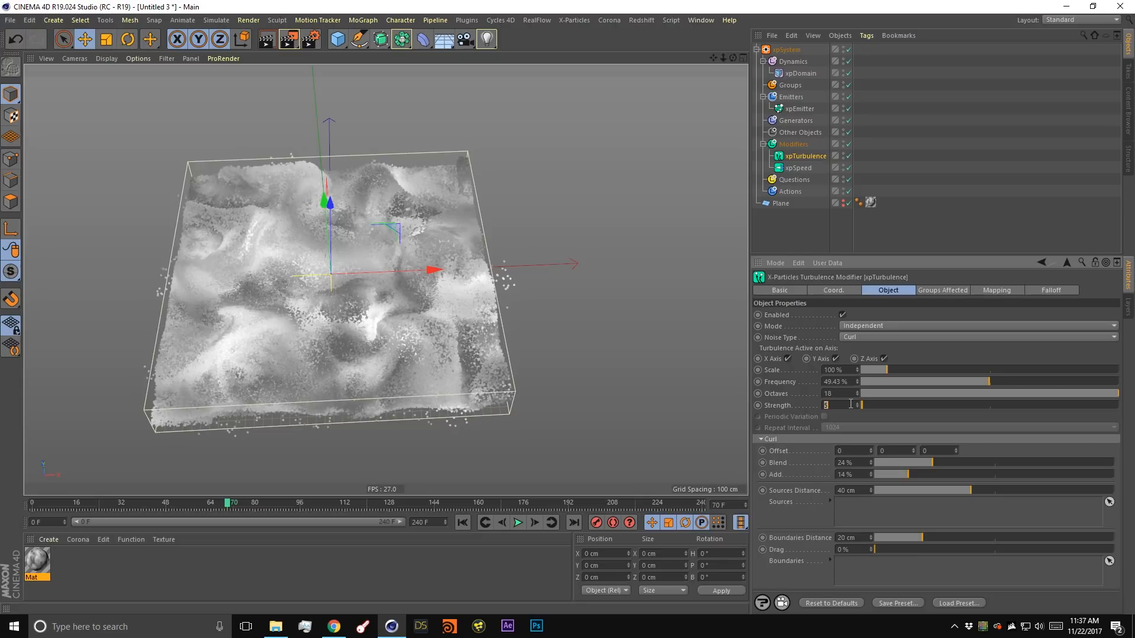
{"action": "type", "text": "8"}
{"action": "key", "text": "Return"}
Replay the simulation from the start to check the swirls with the stronger speed and turbulence.
{"action": "left_click", "coordinate": [463, 523]}
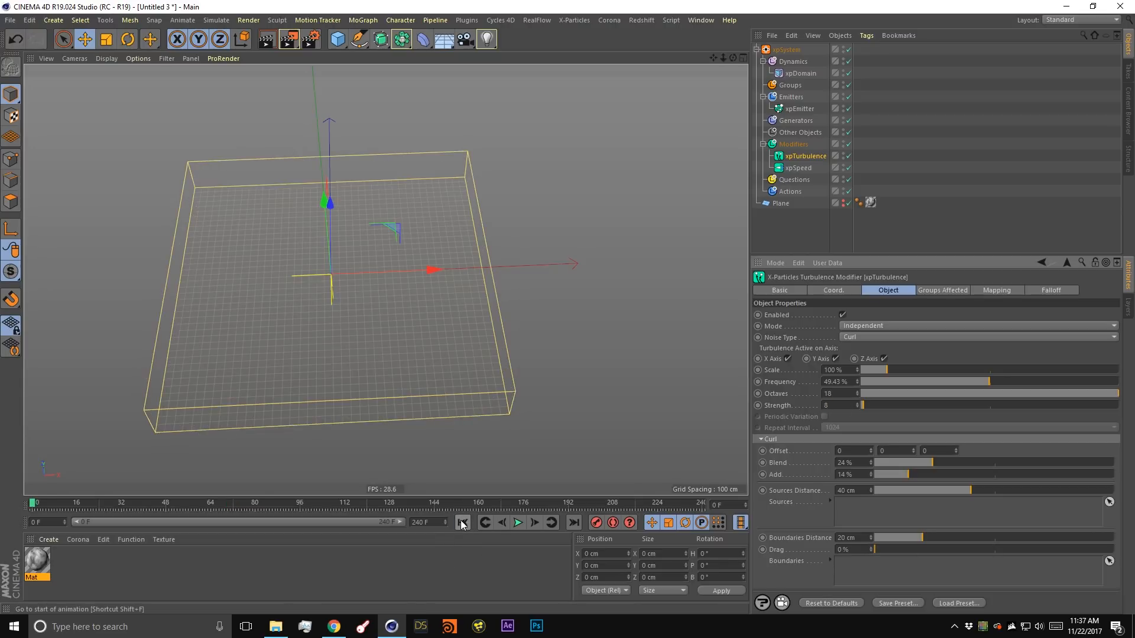
{"action": "left_click", "coordinate": [517, 524]}
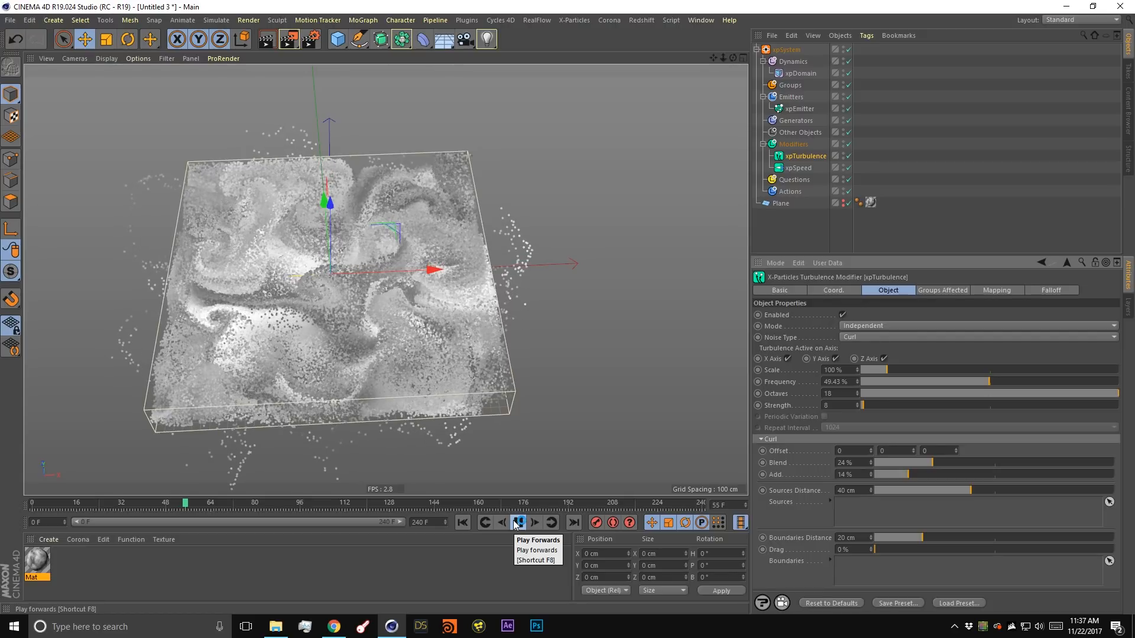
{"action": "left_click", "coordinate": [518, 523]}
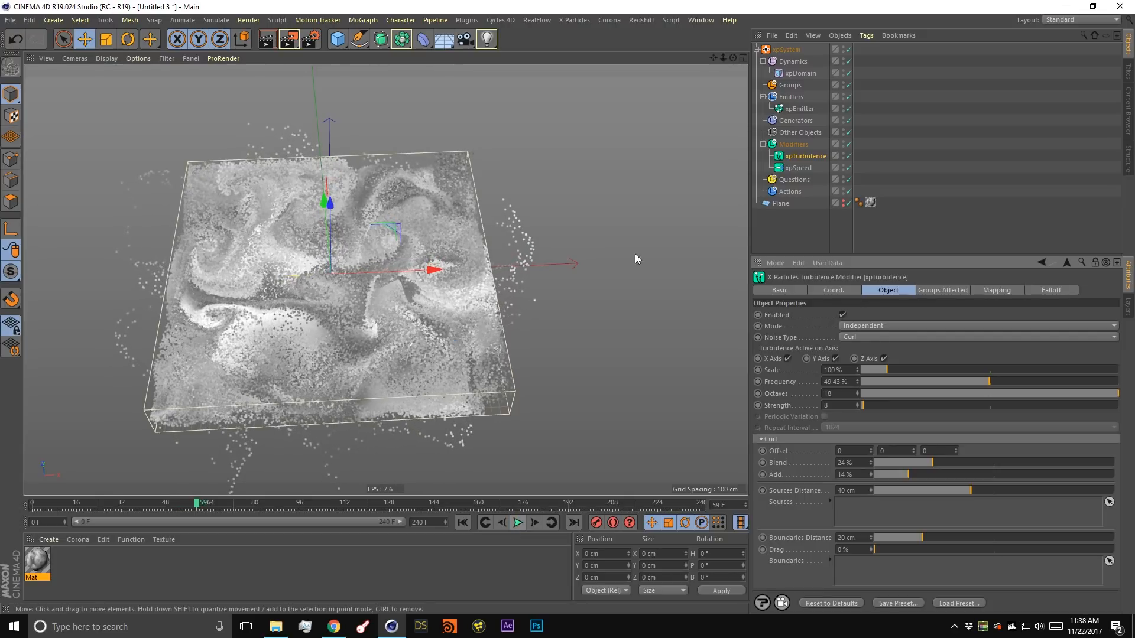
Raise the emitter's Birthrate to 1000000 particles per second.
{"action": "left_click", "coordinate": [801, 109]}
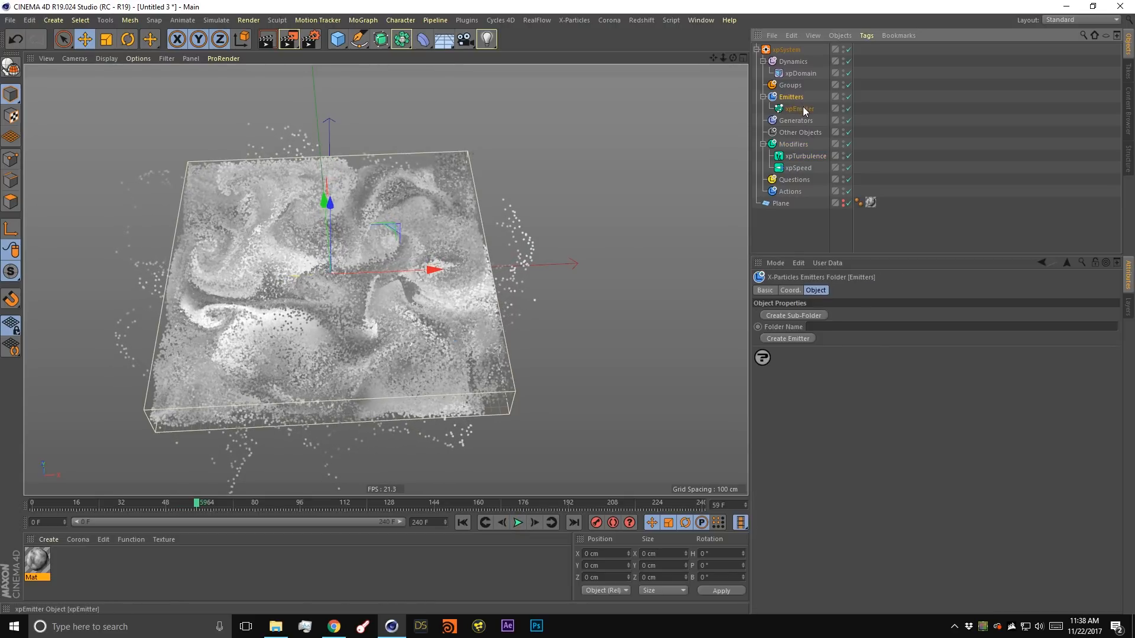
{"action": "left_click", "coordinate": [935, 289]}
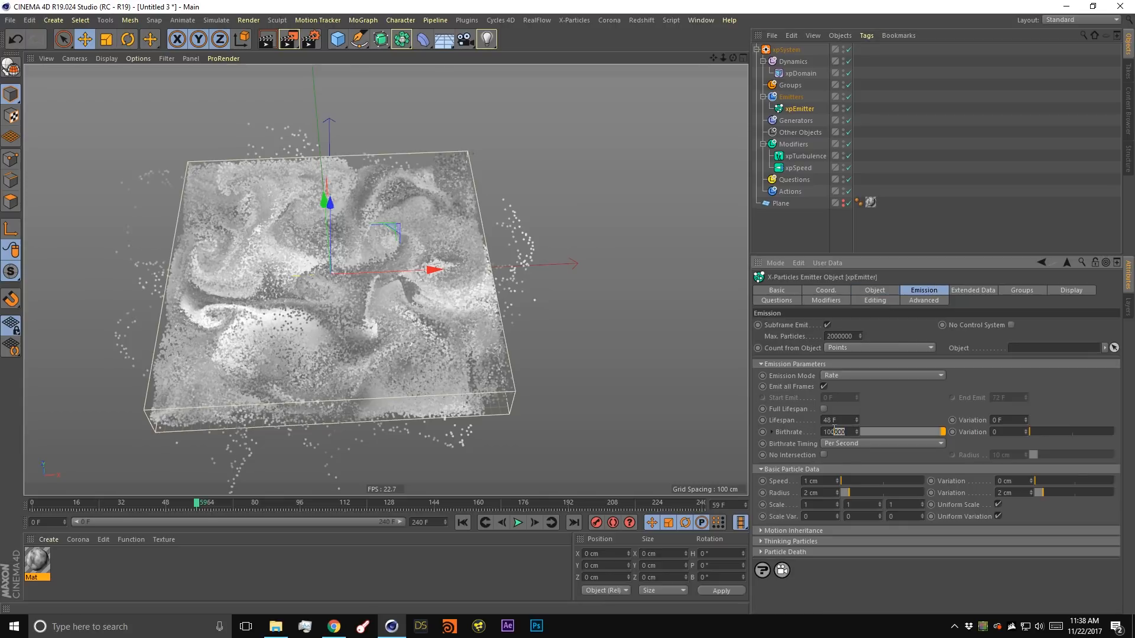
{"action": "scroll", "coordinate": [385, 351], "scroll_direction": "down", "scroll_amount": 3}
{"action": "left_click_drag", "start_coordinate": [383, 369], "coordinate": [355, 347], "text": "alt"}
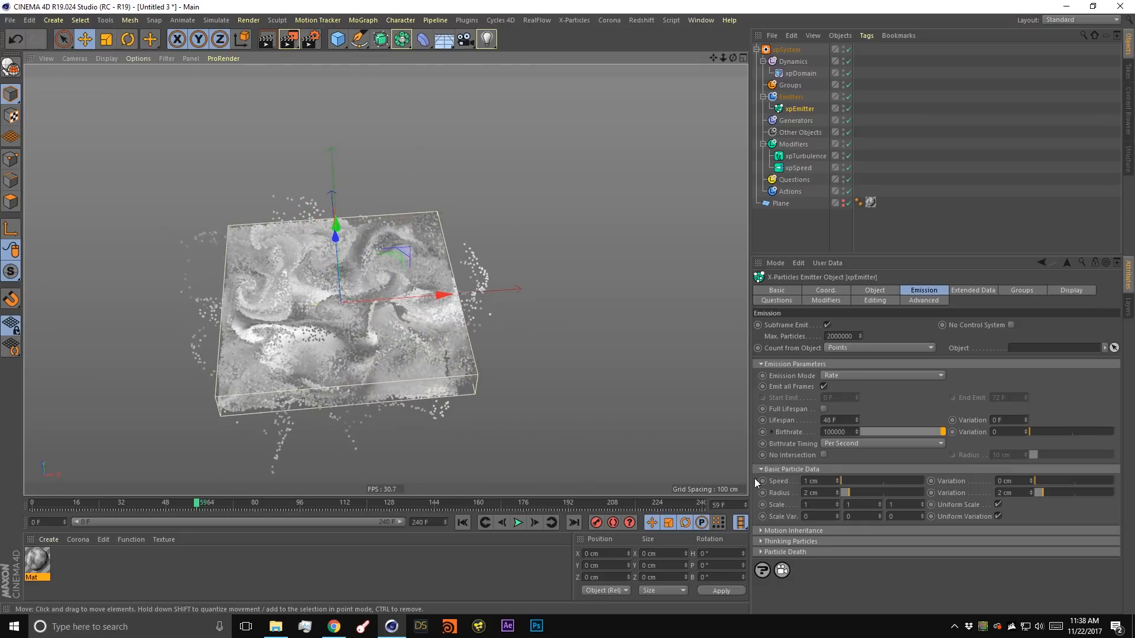
{"action": "left_click", "coordinate": [809, 158]}
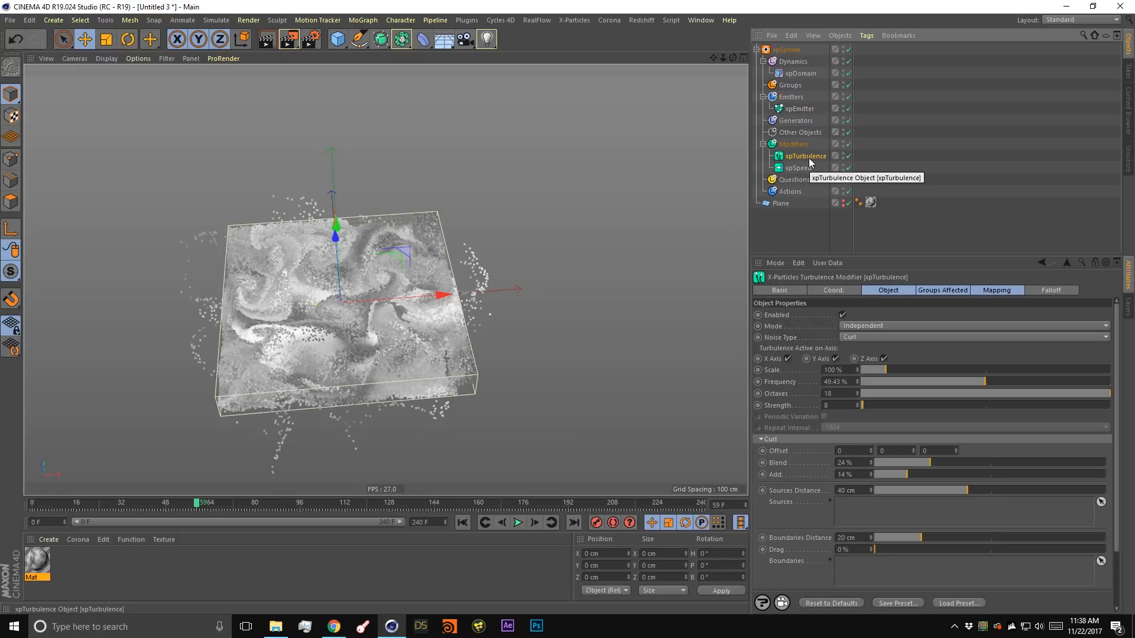
{"action": "left_click", "coordinate": [791, 73]}
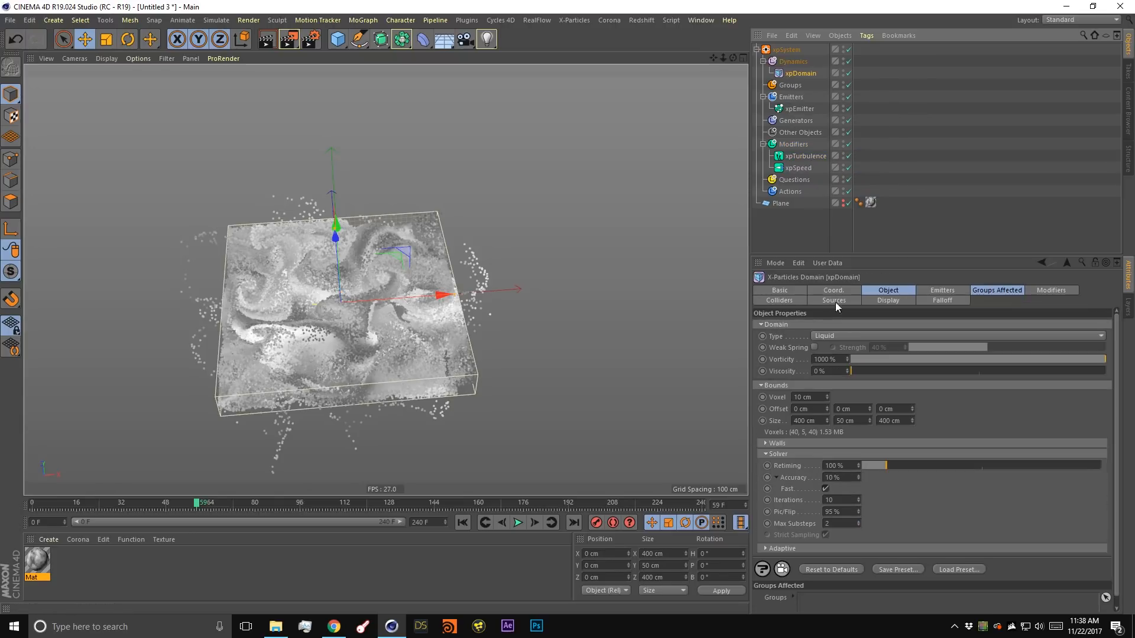
{"action": "left_click", "coordinate": [945, 289]}
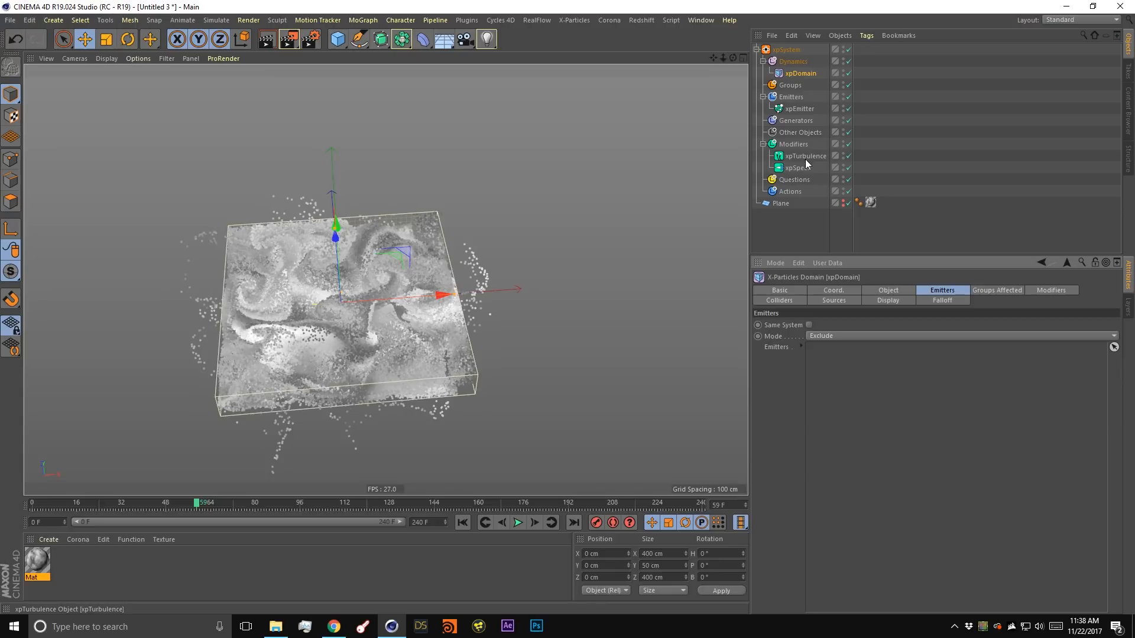
{"action": "left_click", "coordinate": [799, 111]}
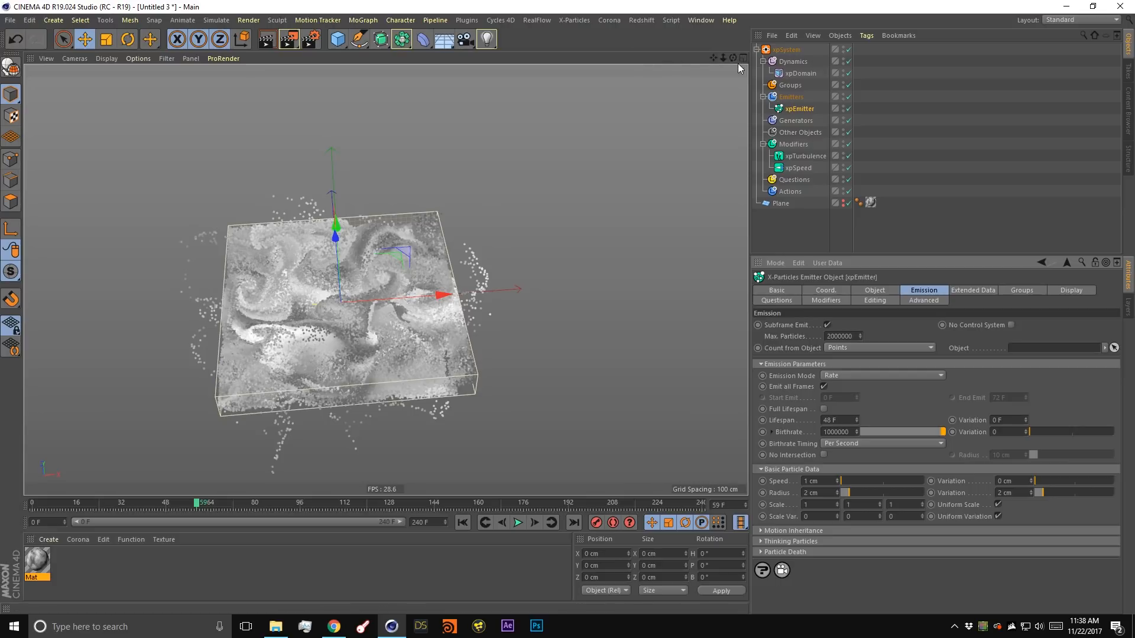
Replay the simulation from the start in a near-top view to check the denser particle emission.
{"action": "left_click_drag", "start_coordinate": [733, 58], "coordinate": [737, 62]}
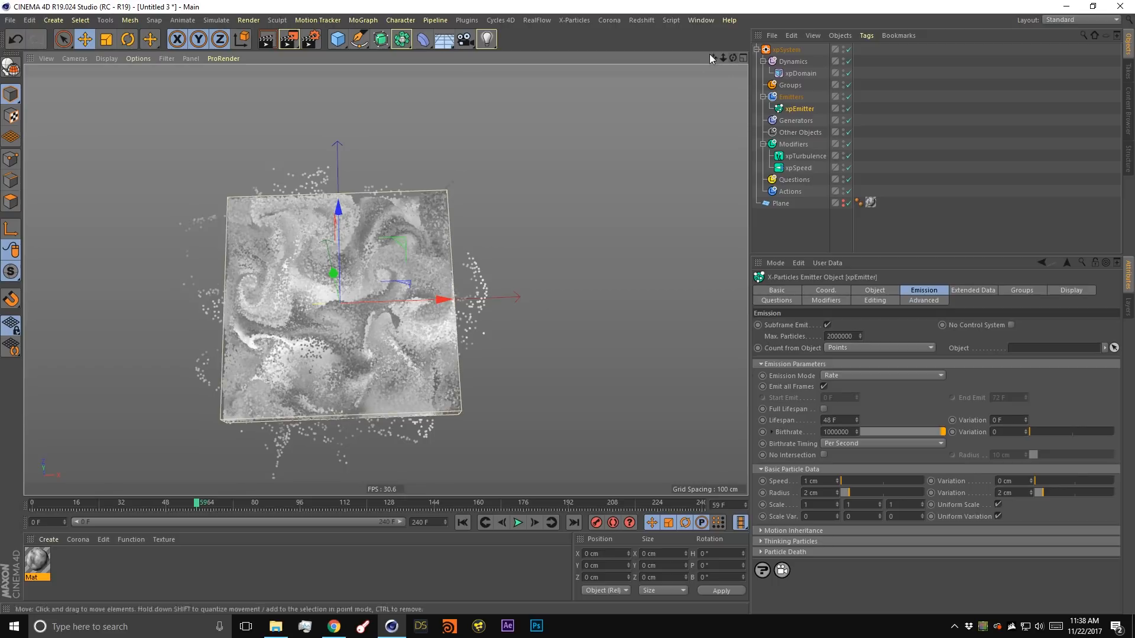
{"action": "left_click", "coordinate": [464, 522]}
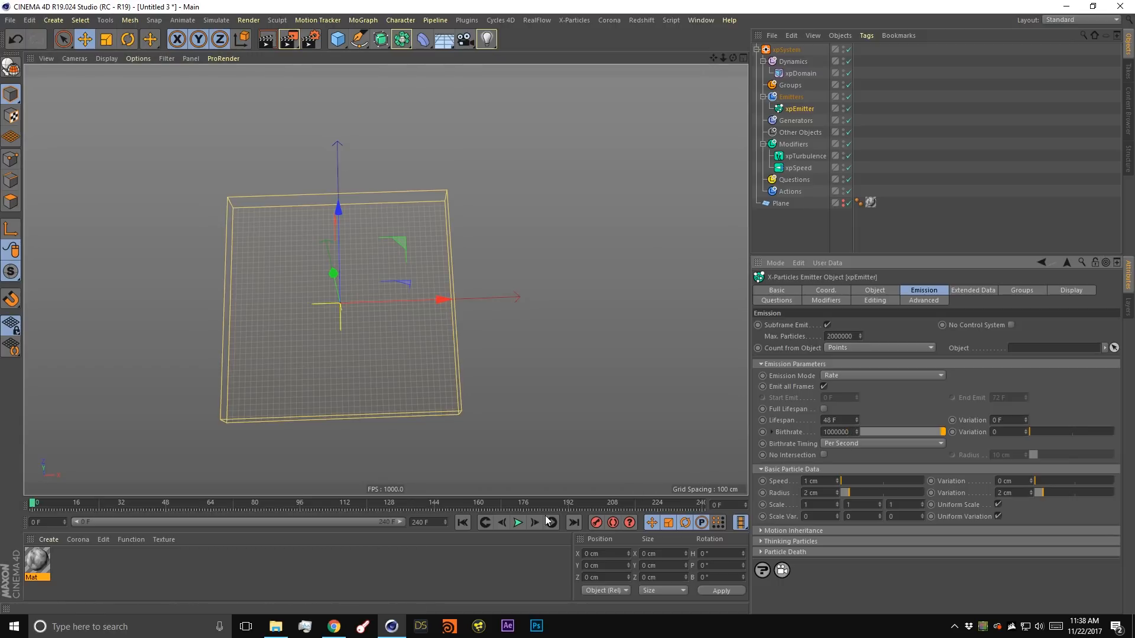
{"action": "left_click_drag", "start_coordinate": [715, 58], "coordinate": [739, 81]}
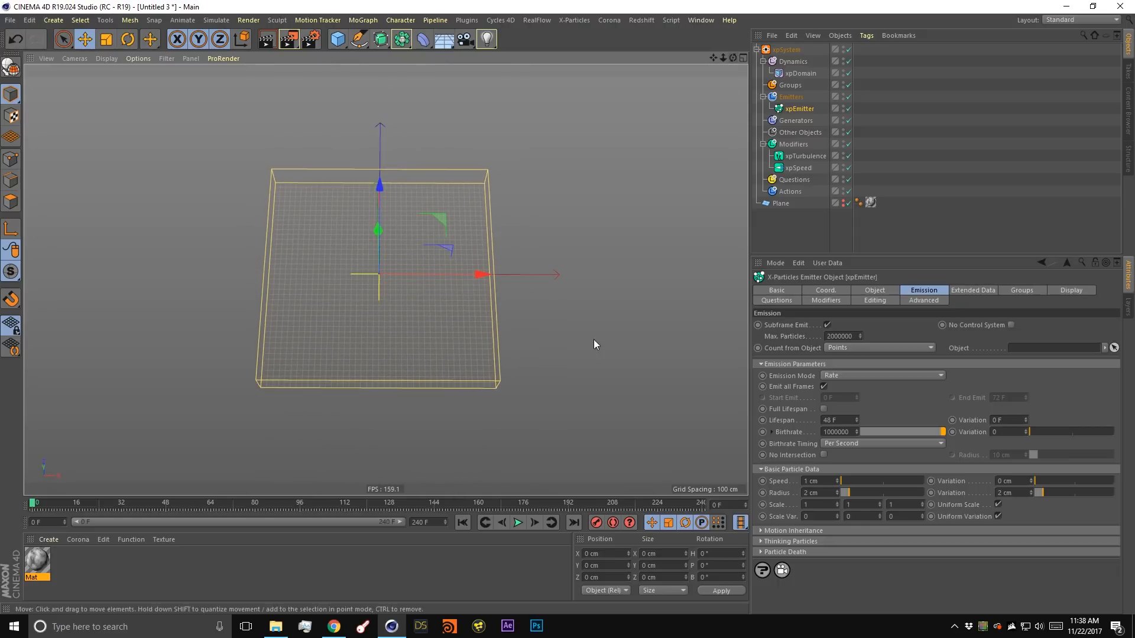
{"action": "left_click", "coordinate": [515, 523]}
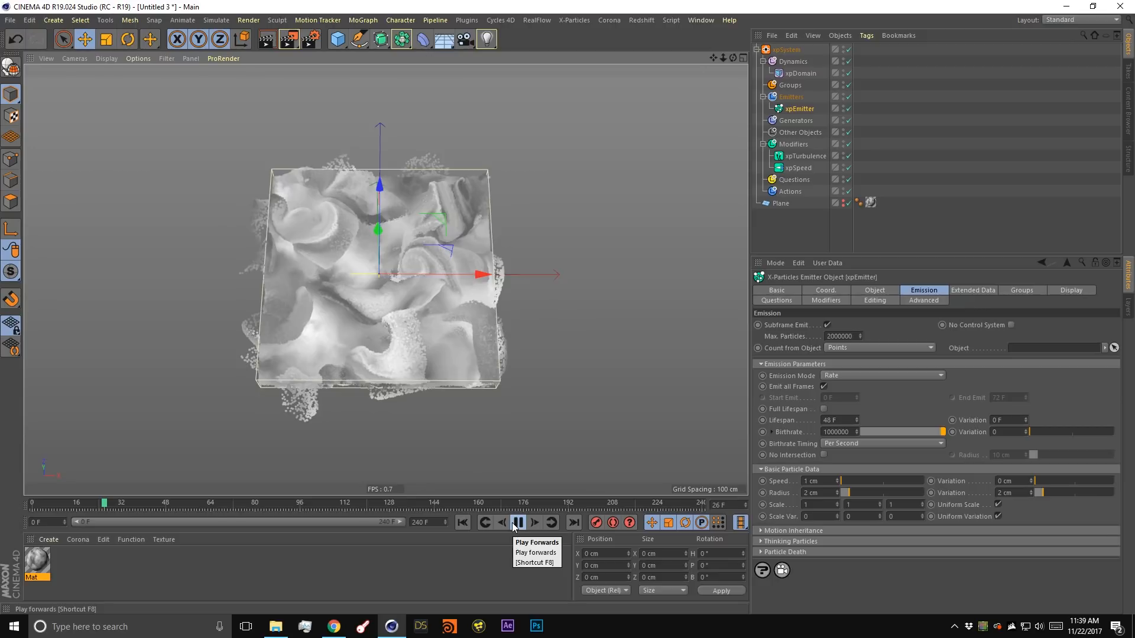
Enable the X-Particles System HUD display in the program preferences.
{"action": "left_click", "coordinate": [29, 20]}
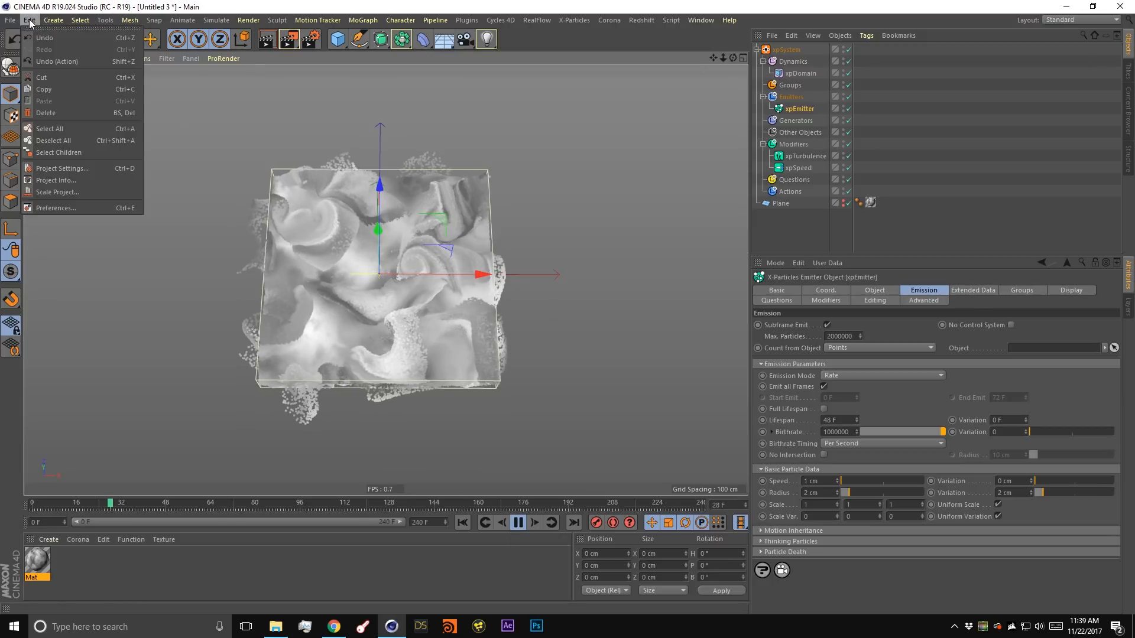
{"action": "left_click", "coordinate": [105, 204]}
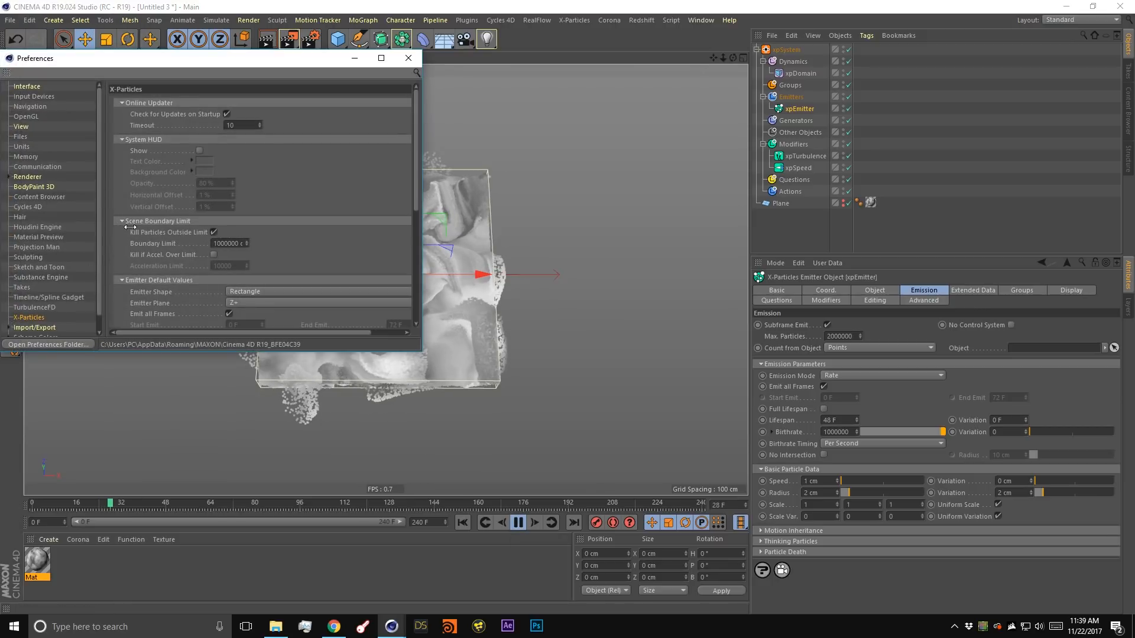
{"action": "left_click", "coordinate": [200, 150]}
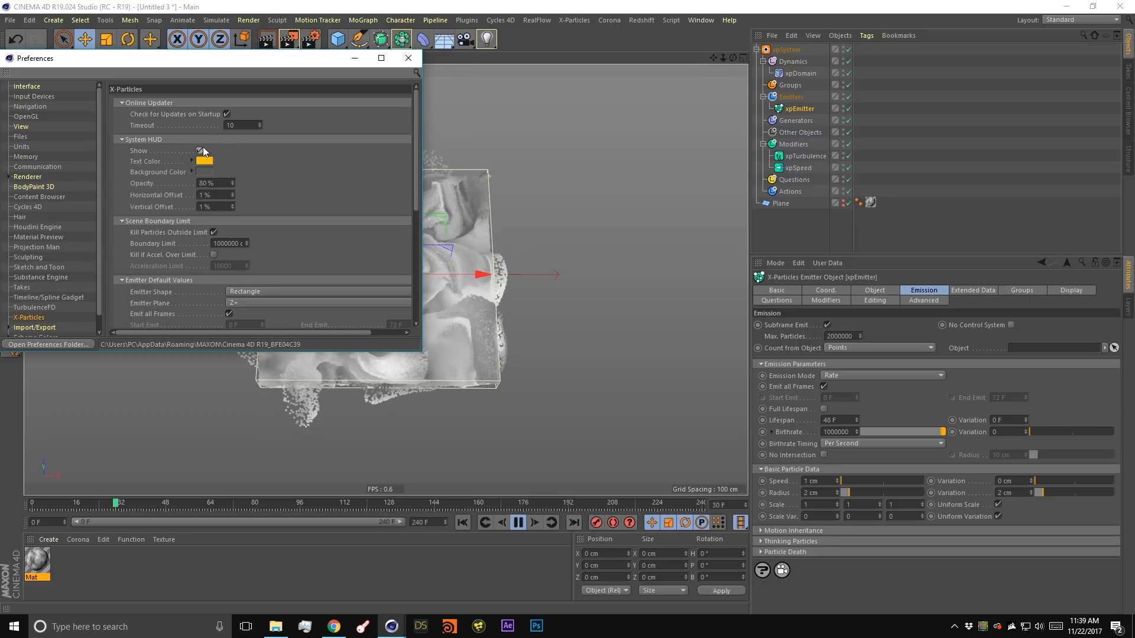
{"action": "left_click", "coordinate": [408, 59]}
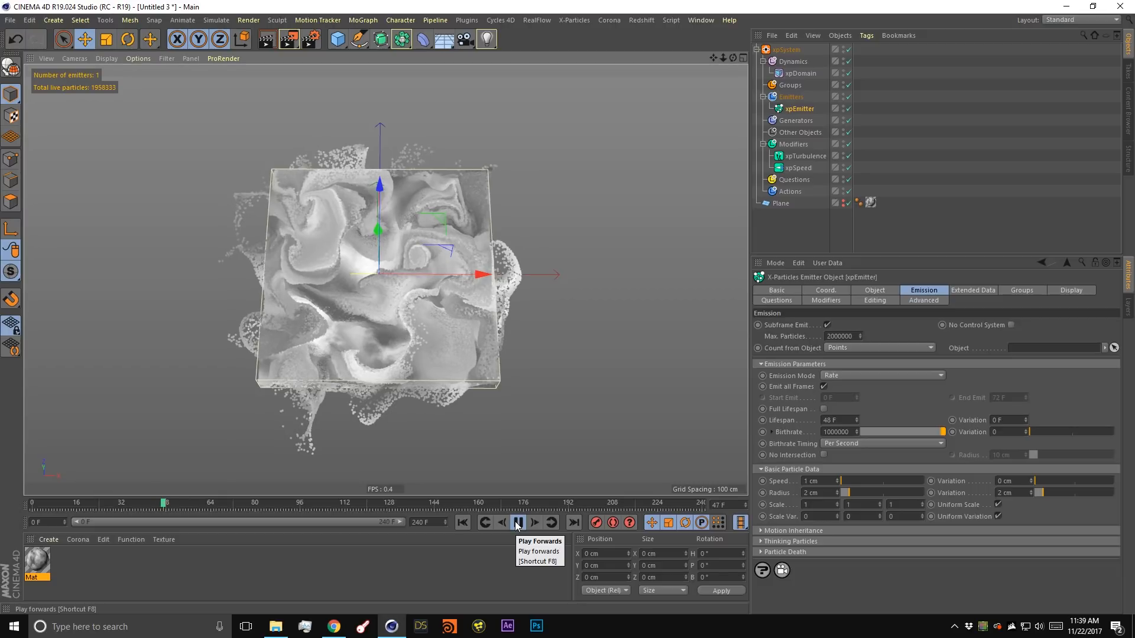
Stop playback at frame 48 and examine the dense swirls up close from above.
{"action": "left_click", "coordinate": [516, 523]}
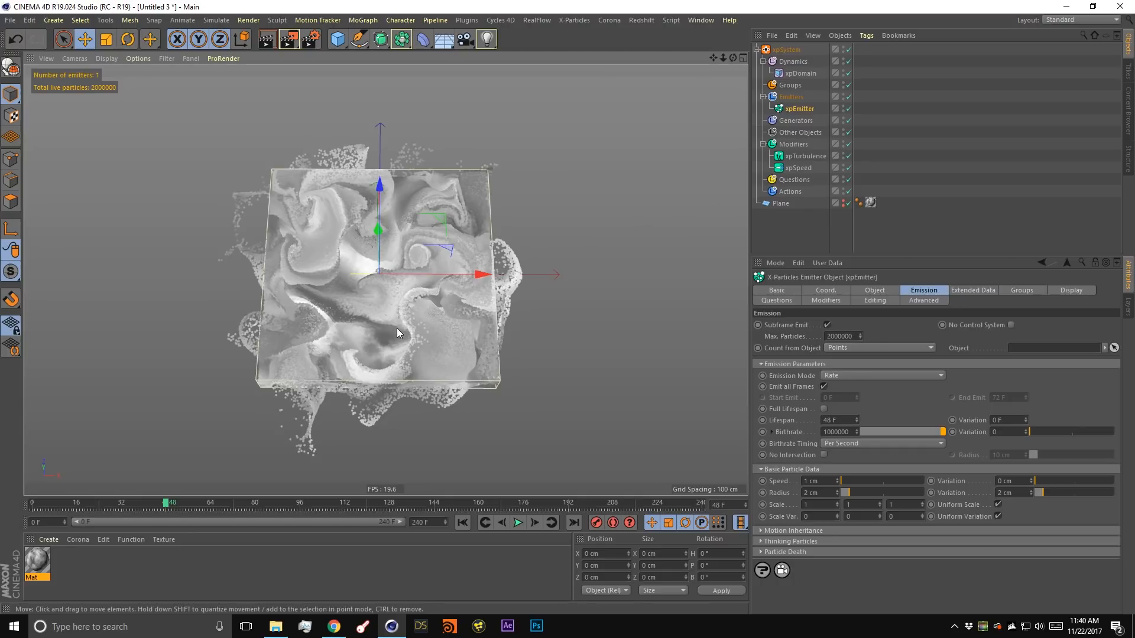
{"action": "scroll", "coordinate": [398, 315], "scroll_direction": "up", "scroll_amount": 5}
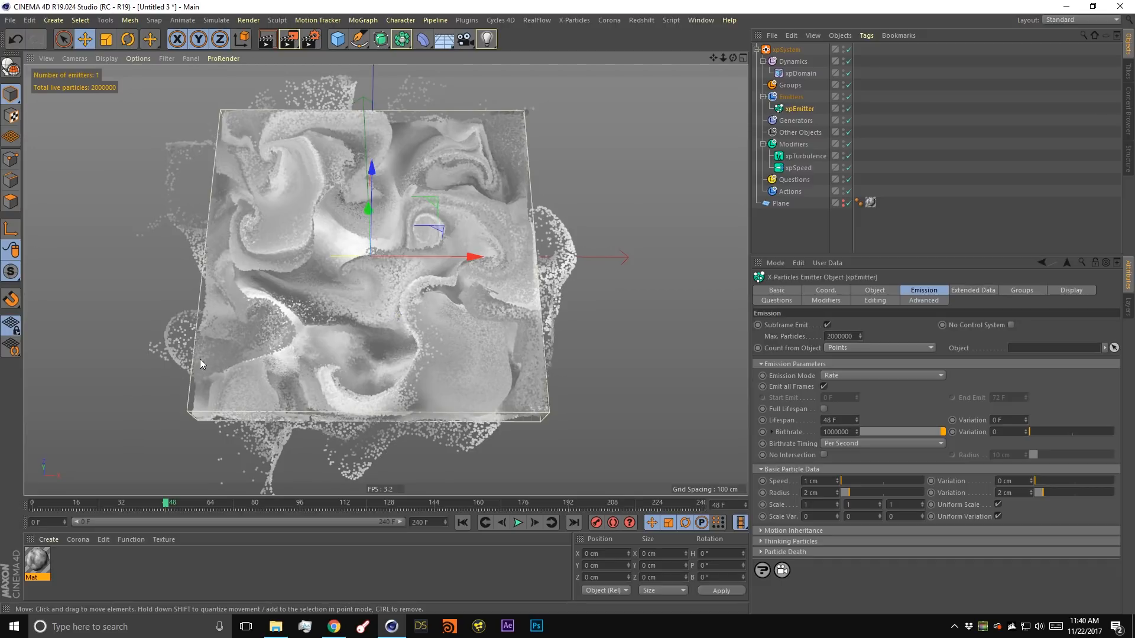
{"action": "left_click_drag", "start_coordinate": [200, 360], "coordinate": [190, 396], "text": "alt"}
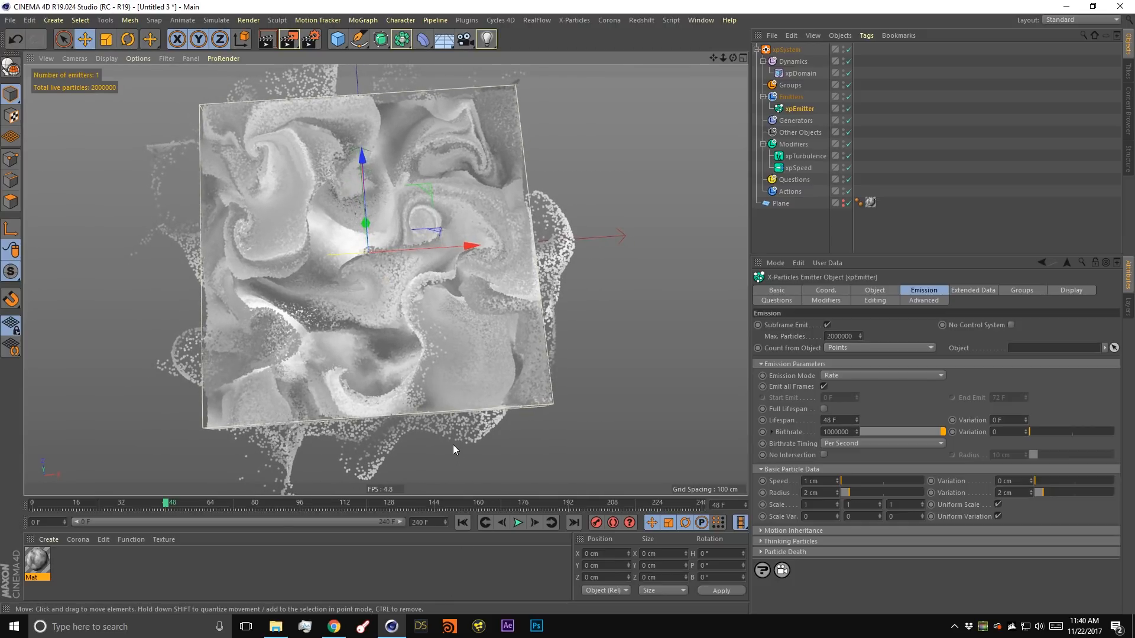
Rewind to frame 0 and shift the low end of the Speed modifier's Color Brightness mapping curve to about 0.2.
{"action": "left_click", "coordinate": [462, 523]}
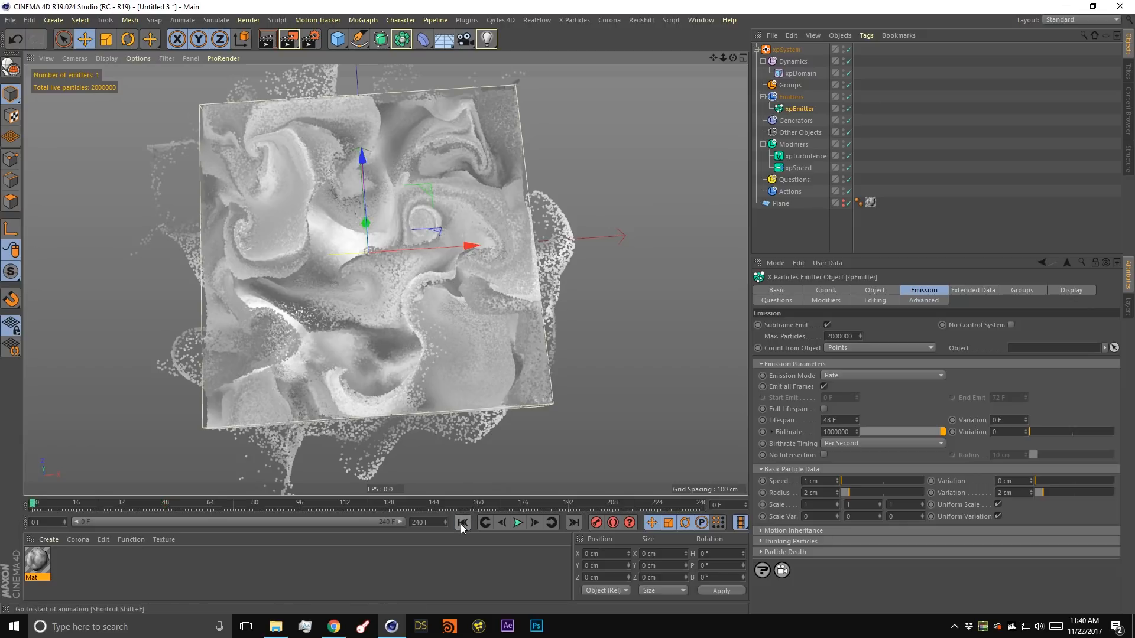
{"action": "left_click", "coordinate": [797, 167]}
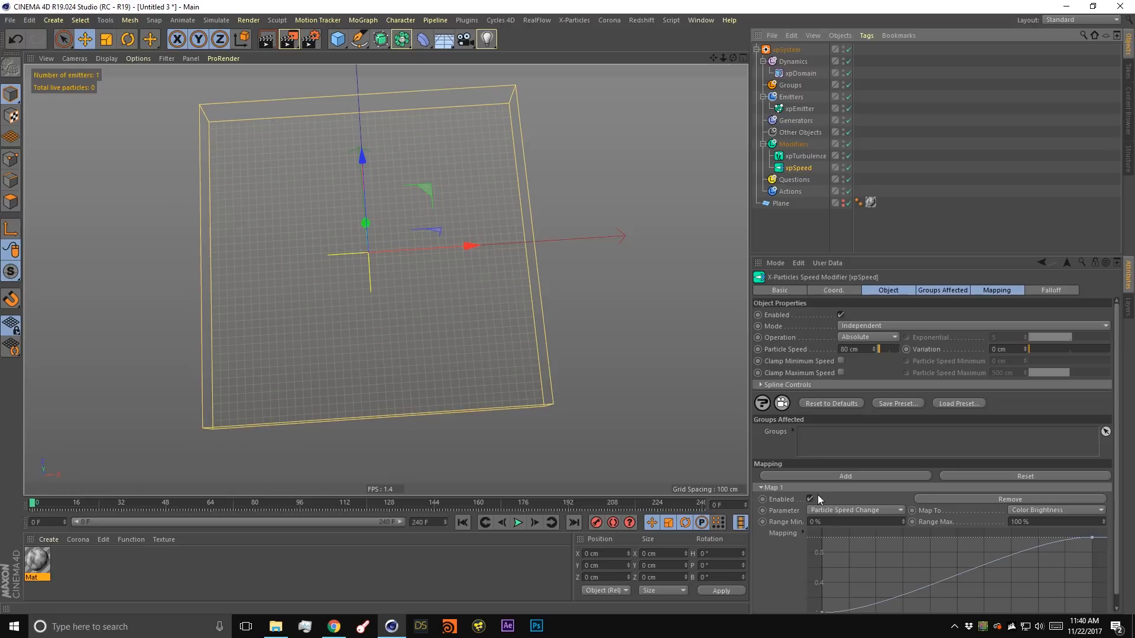
{"action": "left_click_drag", "start_coordinate": [921, 258], "coordinate": [897, 169]}
{"action": "left_click_drag", "start_coordinate": [822, 601], "coordinate": [879, 602]}
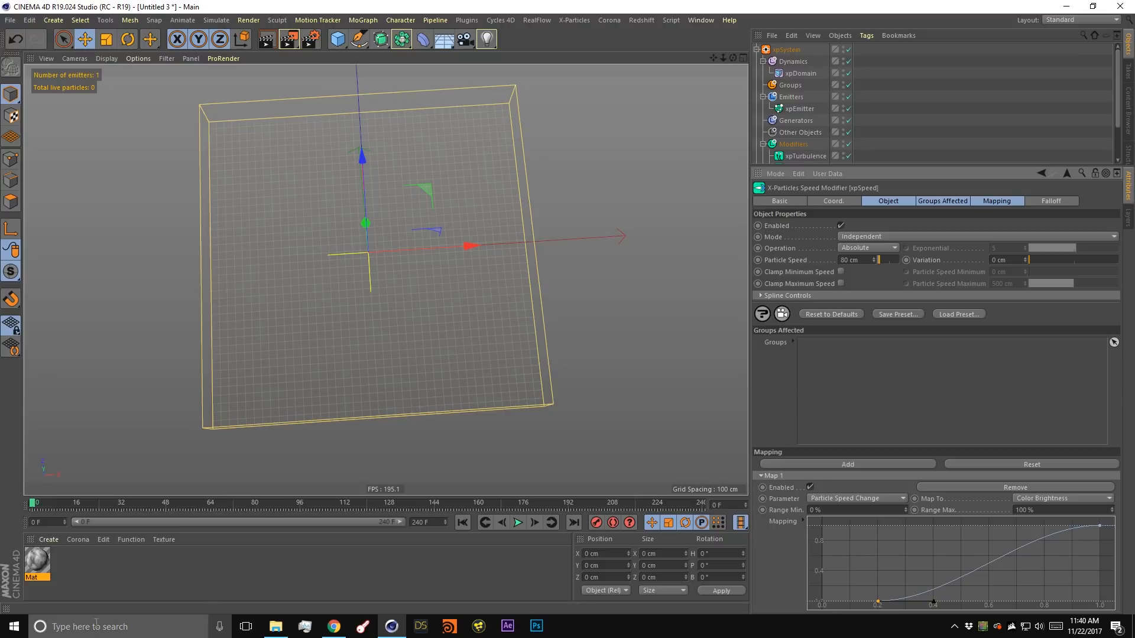
Set the Contrast of the material's Noise shader to 60%.
{"action": "left_click", "coordinate": [37, 563]}
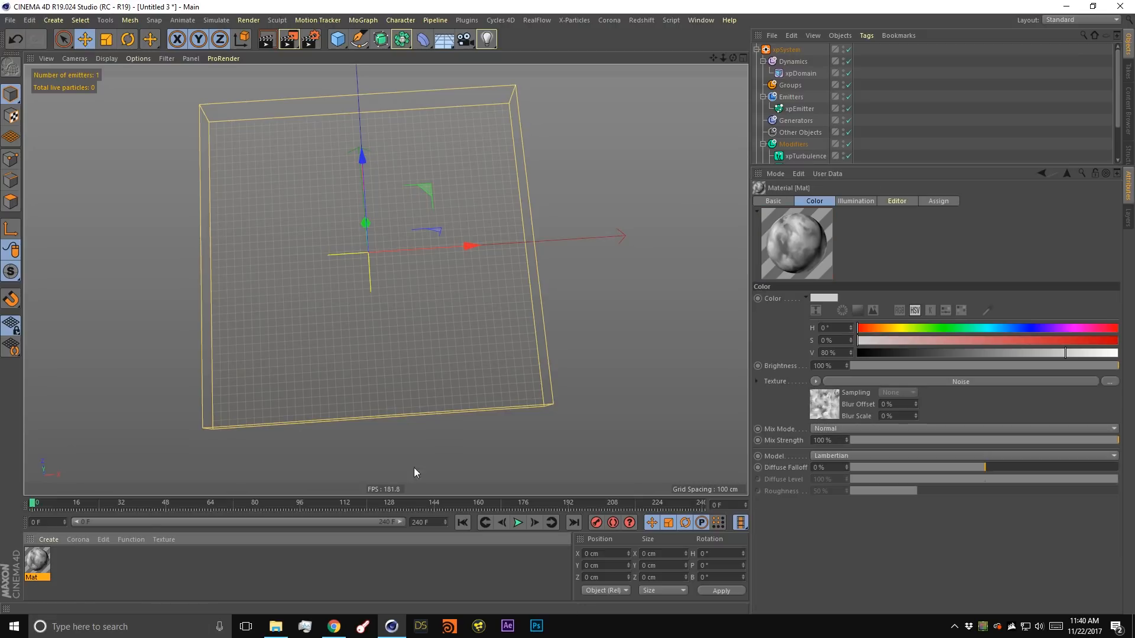
{"action": "left_click", "coordinate": [825, 408]}
{"action": "left_click_drag", "start_coordinate": [1048, 529], "coordinate": [1065, 532]}
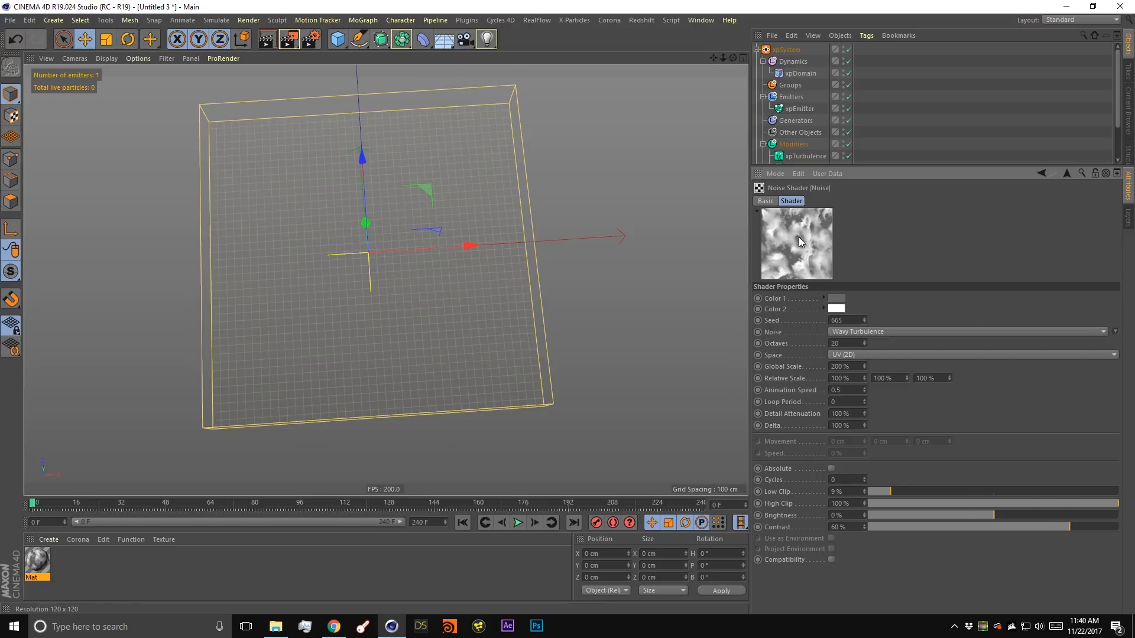
Play the simulation to frame 48, reviewing the emitter and Turbulence settings and examining the higher-contrast swirls from different angles.
{"action": "left_click_drag", "start_coordinate": [733, 57], "coordinate": [753, 84]}
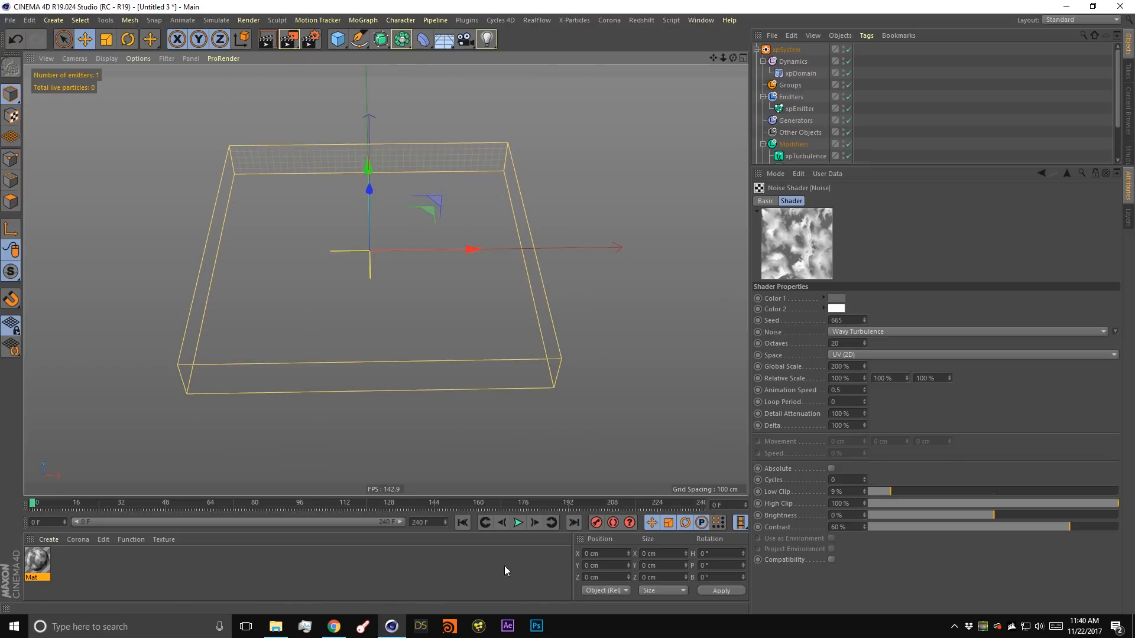
{"action": "left_click", "coordinate": [518, 523]}
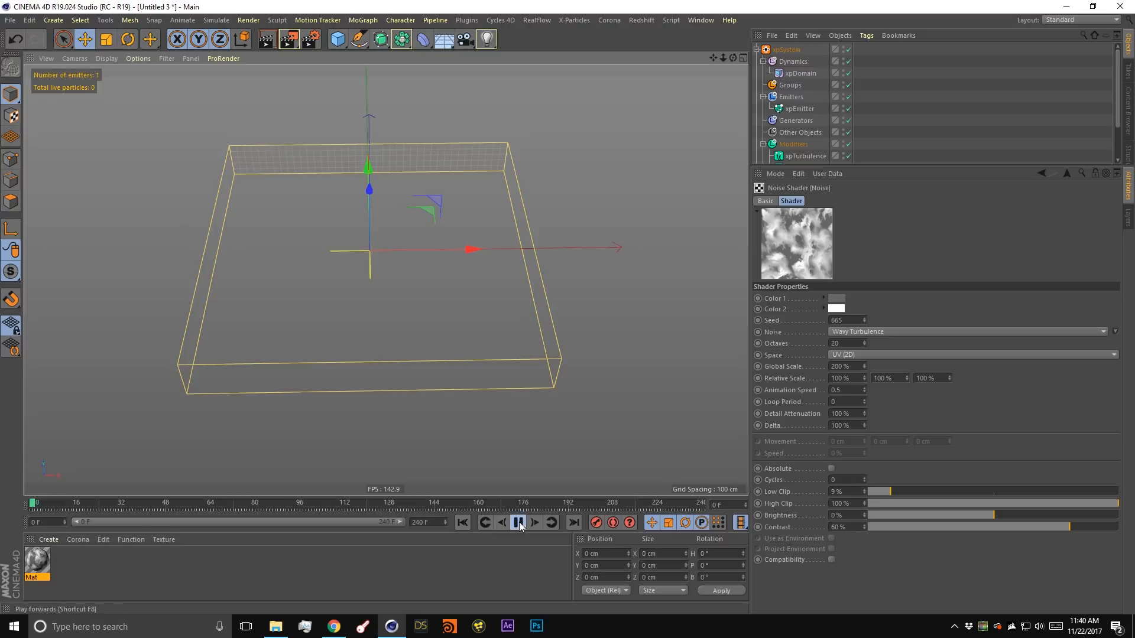
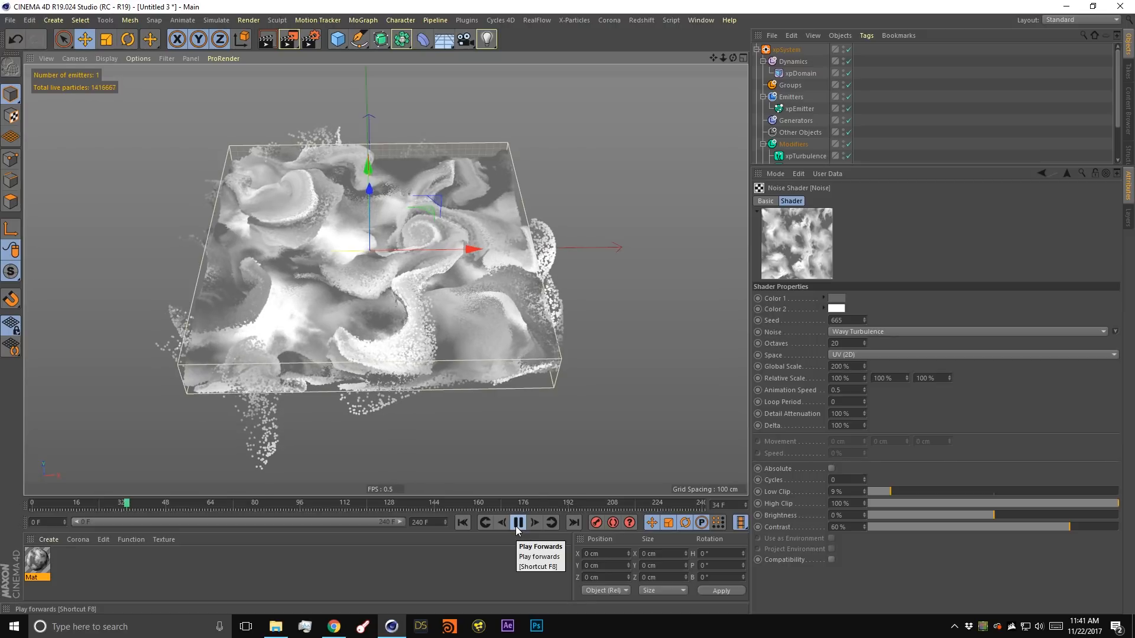
{"action": "left_click", "coordinate": [799, 109]}
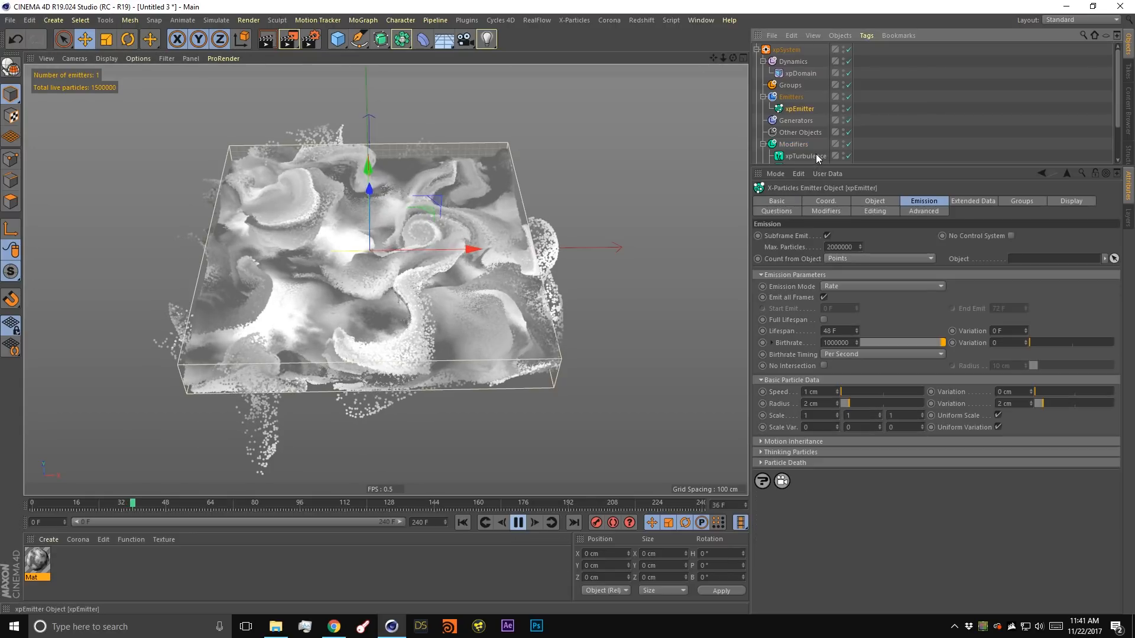
{"action": "left_click", "coordinate": [805, 156]}
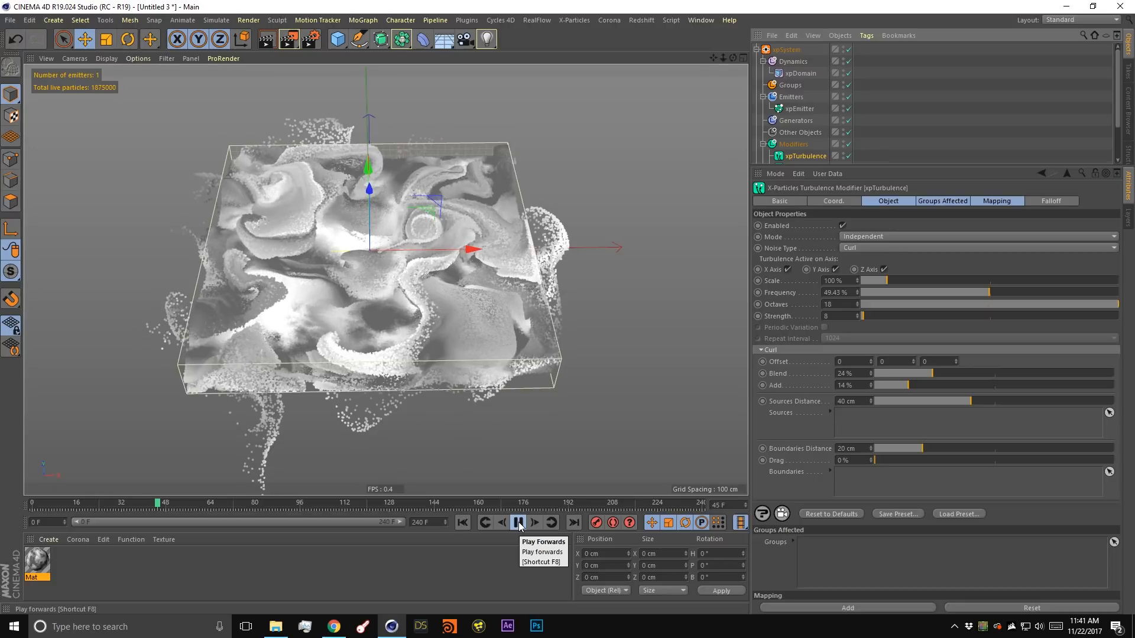
{"action": "left_click", "coordinate": [519, 524]}
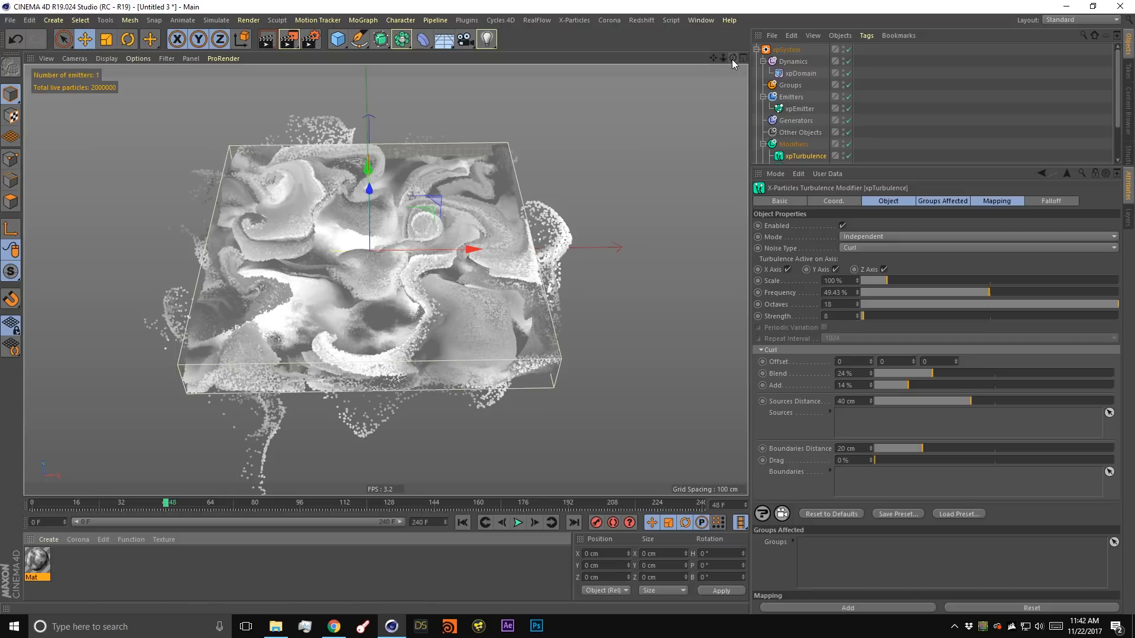
{"action": "left_click_drag", "start_coordinate": [733, 57], "coordinate": [694, 93]}
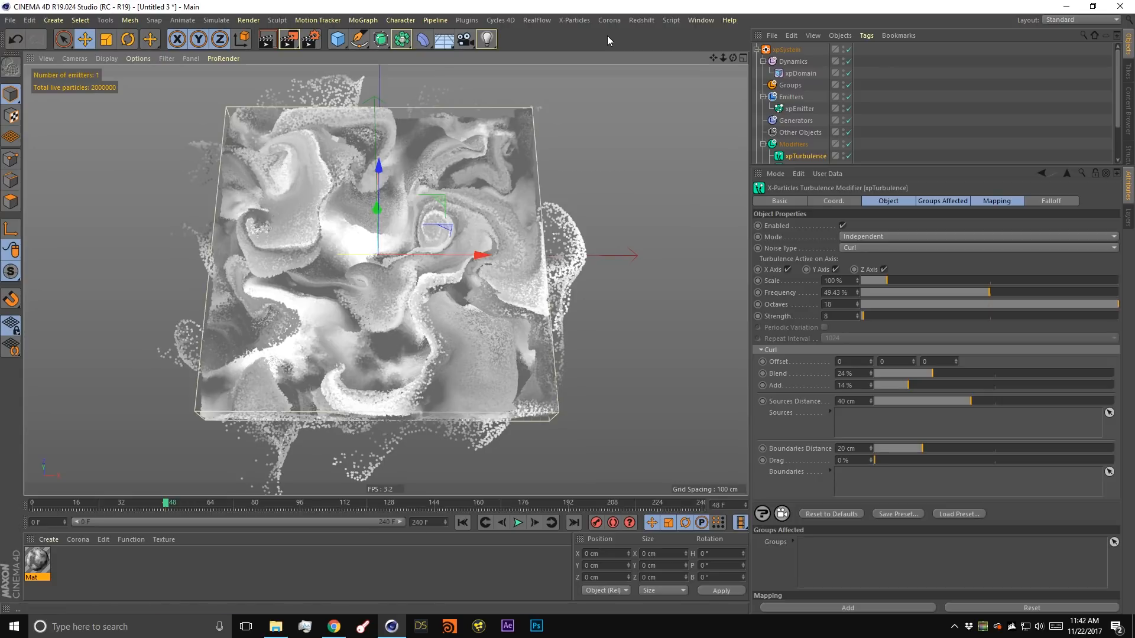
Save the project to the Desktop as Untitled 3.
{"action": "key", "text": "ctrl+s"}
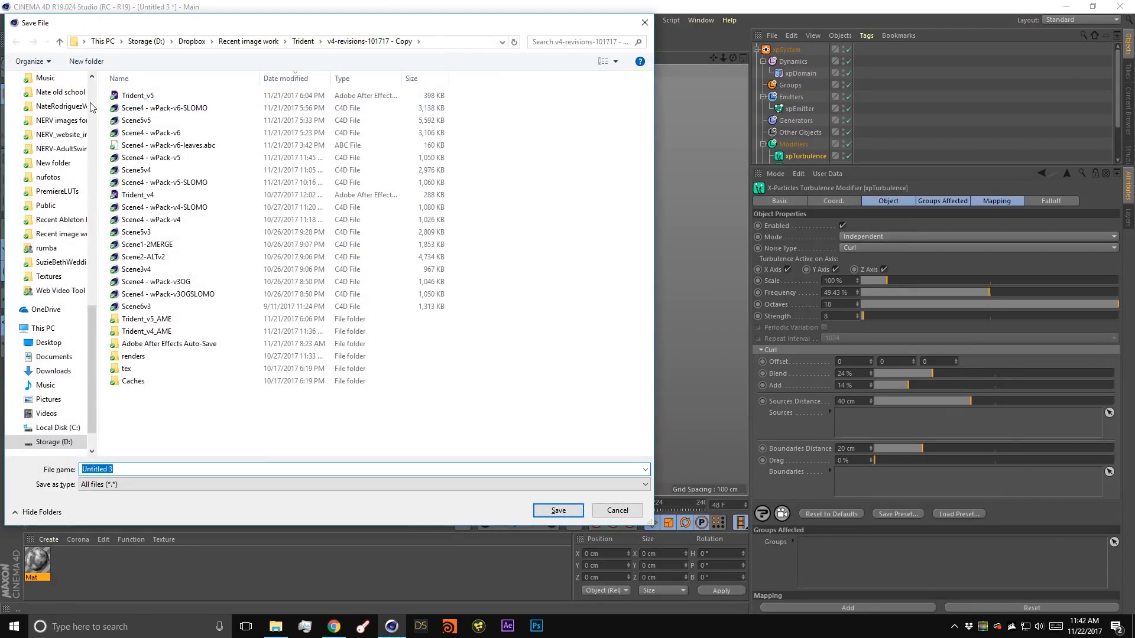
{"action": "left_click", "coordinate": [49, 343]}
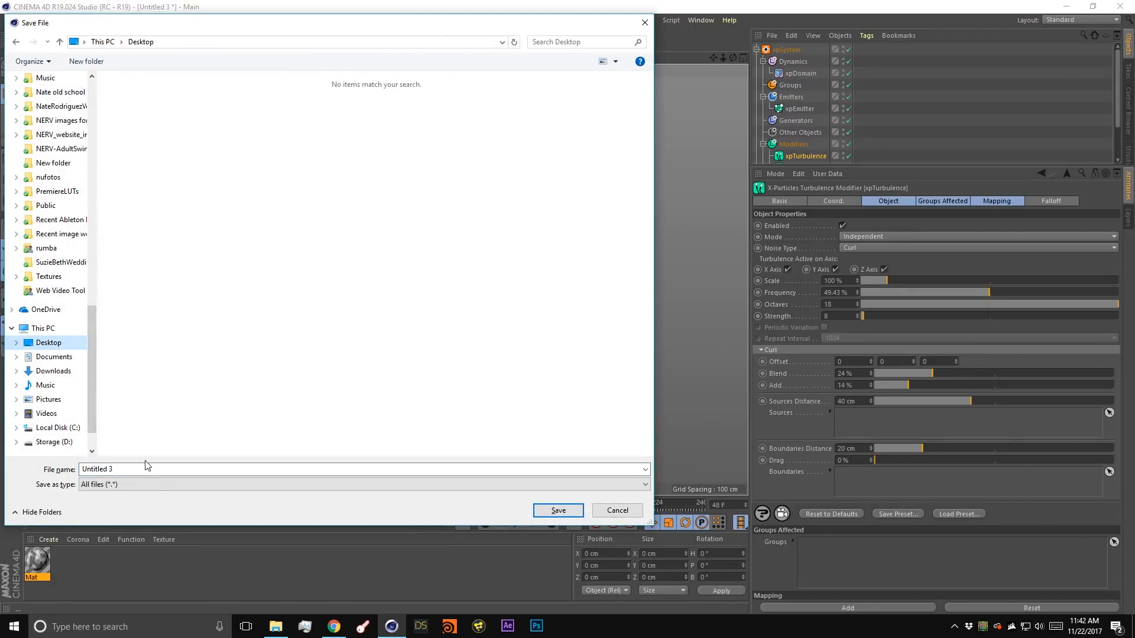
{"action": "left_click", "coordinate": [159, 473]}
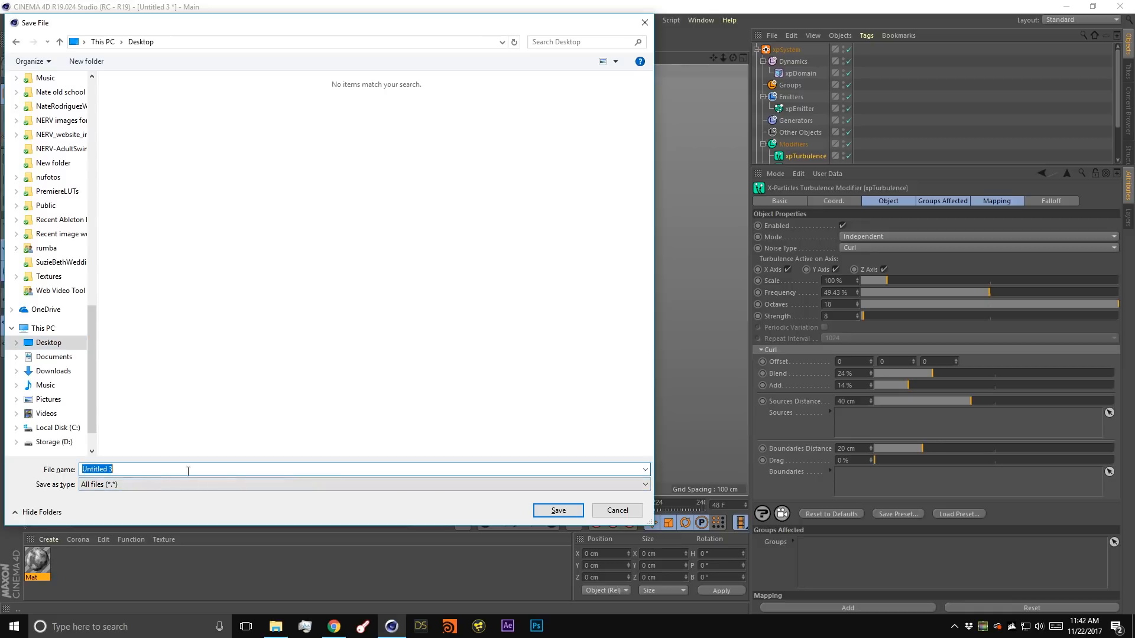
{"action": "left_click", "coordinate": [556, 512]}
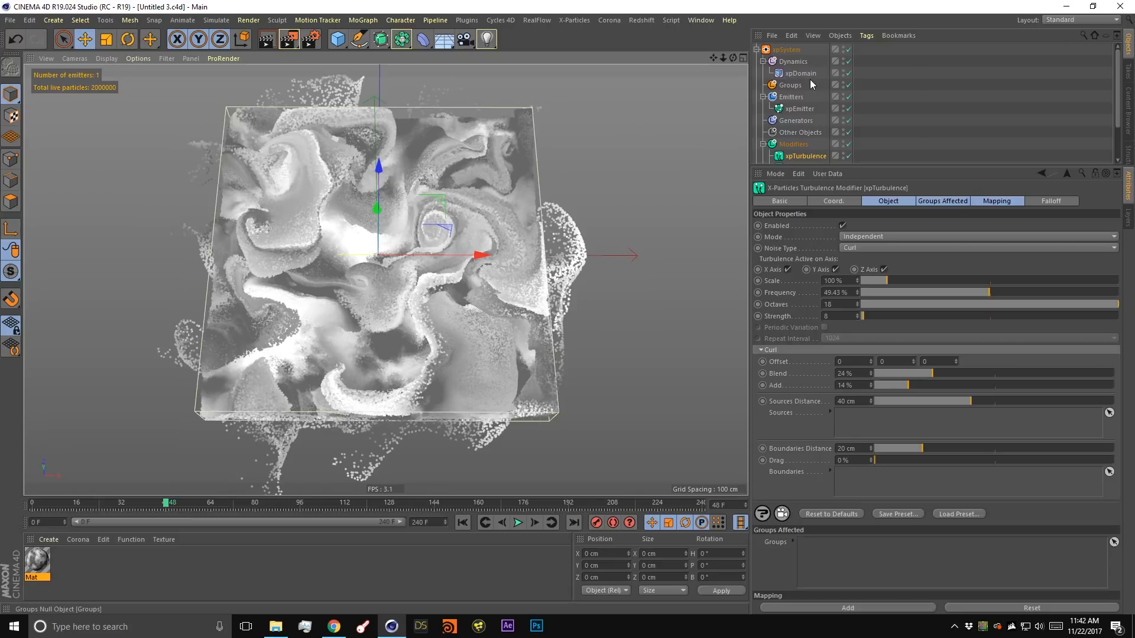
Set the renderer to Redshift in the render settings.
{"action": "left_click", "coordinate": [311, 39]}
{"action": "left_click_drag", "start_coordinate": [186, 13], "coordinate": [206, 79]}
{"action": "left_click", "coordinate": [162, 104]}
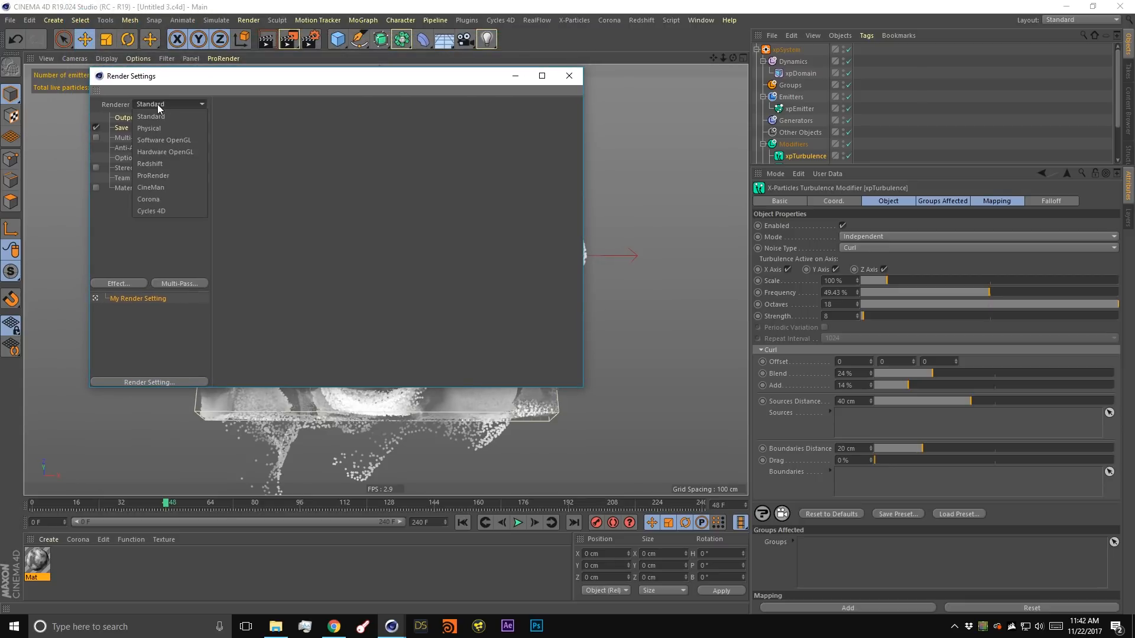
{"action": "left_click", "coordinate": [168, 164]}
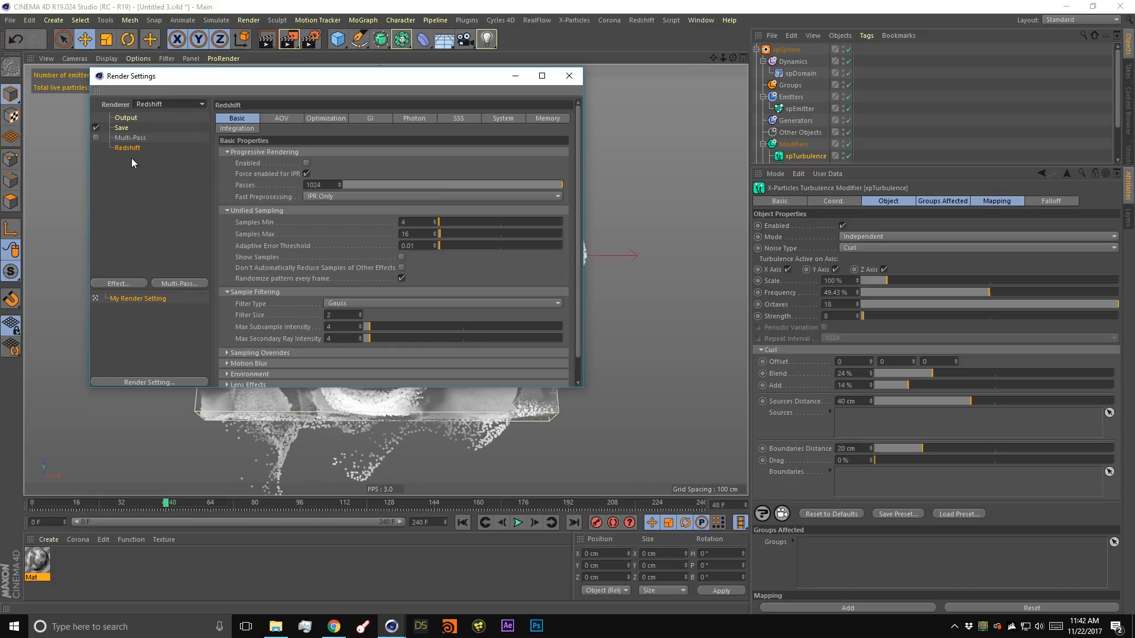
Set Redshift's primary GI engine to Brute Force and the secondary GI engine to Irradiance Point Cloud.
{"action": "left_click", "coordinate": [376, 121]}
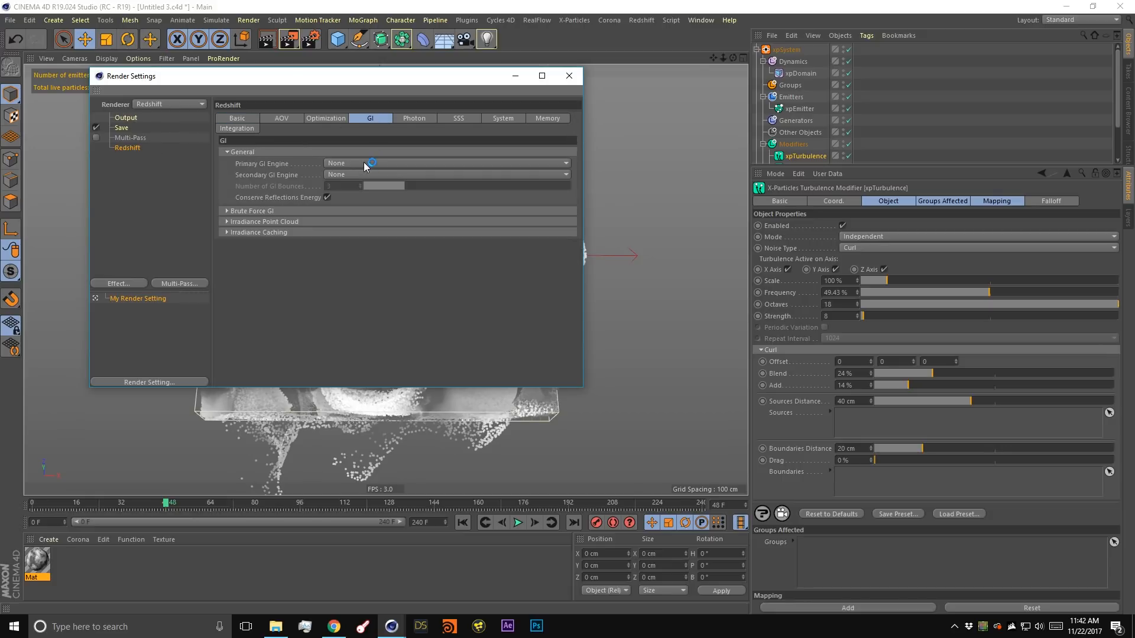
{"action": "left_click", "coordinate": [254, 120]}
{"action": "left_click", "coordinate": [372, 117]}
{"action": "left_click", "coordinate": [370, 162]}
{"action": "left_click", "coordinate": [357, 142]}
{"action": "left_click", "coordinate": [374, 161]}
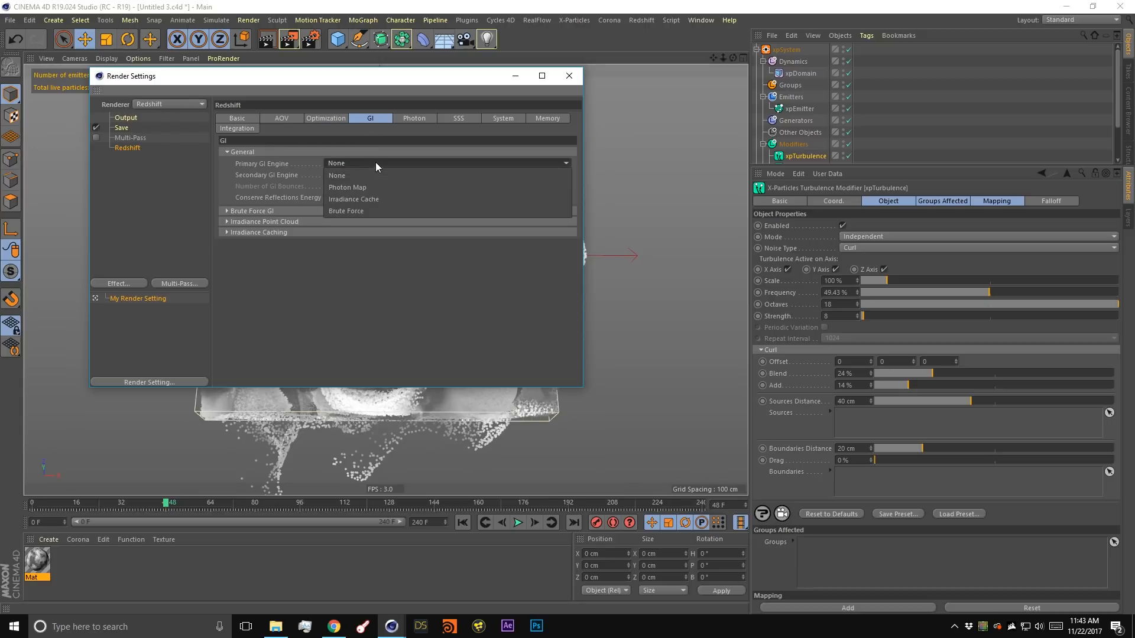
{"action": "left_click", "coordinate": [367, 212]}
{"action": "left_click", "coordinate": [366, 172]}
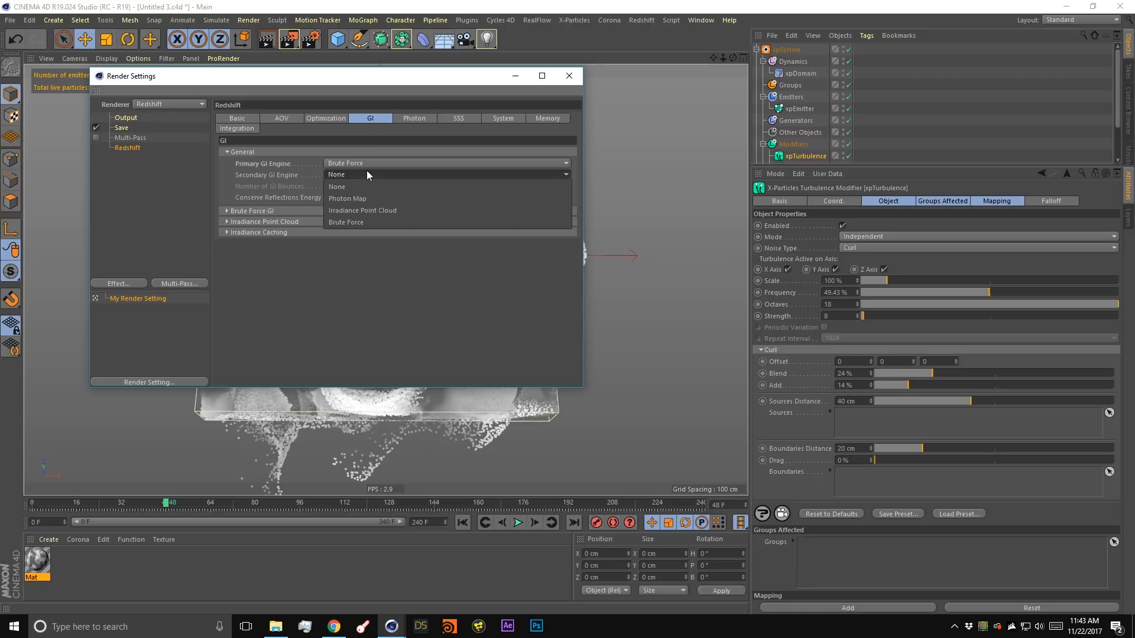
{"action": "left_click", "coordinate": [354, 211]}
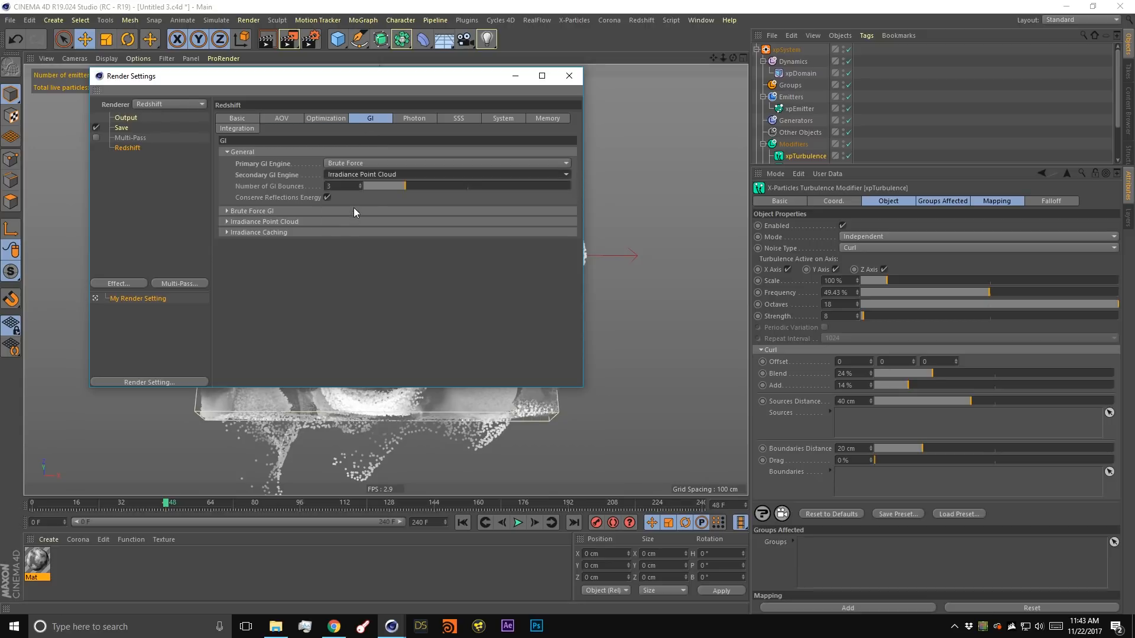
Enable Automatic Memory Management for Redshift, review the Basic sampling properties and close the render settings.
{"action": "left_click", "coordinate": [544, 118]}
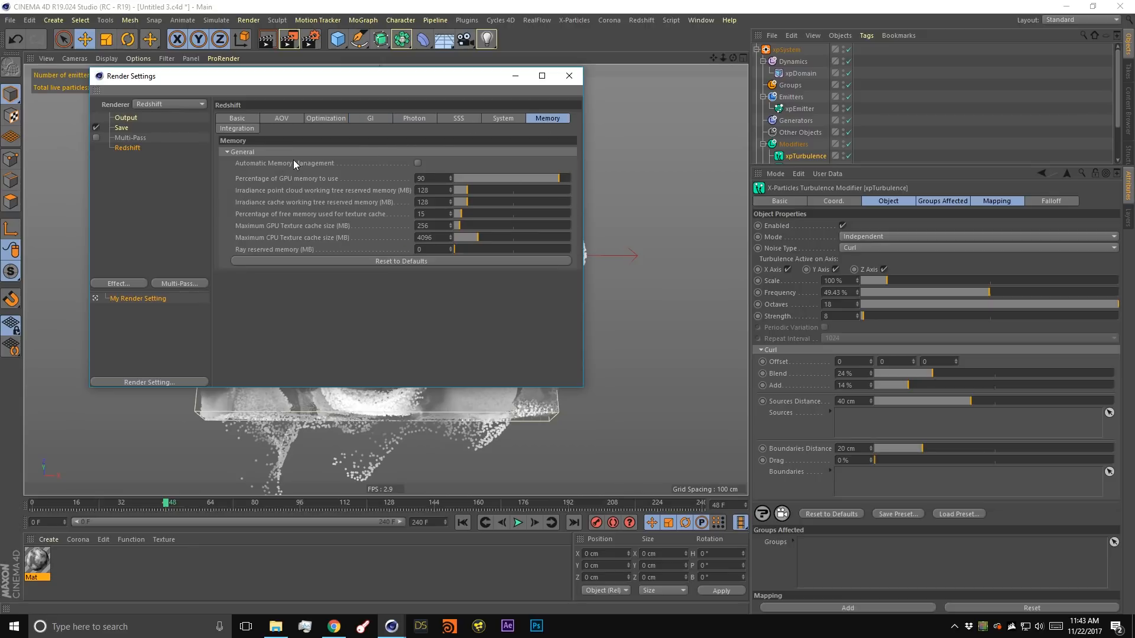
{"action": "left_click", "coordinate": [417, 162]}
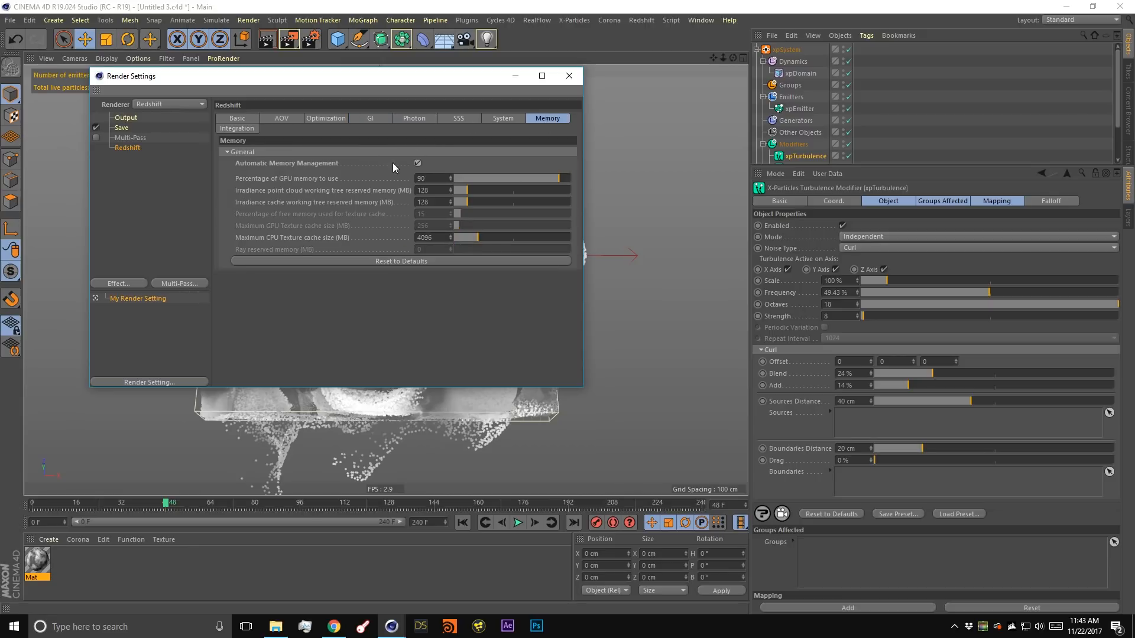
{"action": "left_click", "coordinate": [240, 119]}
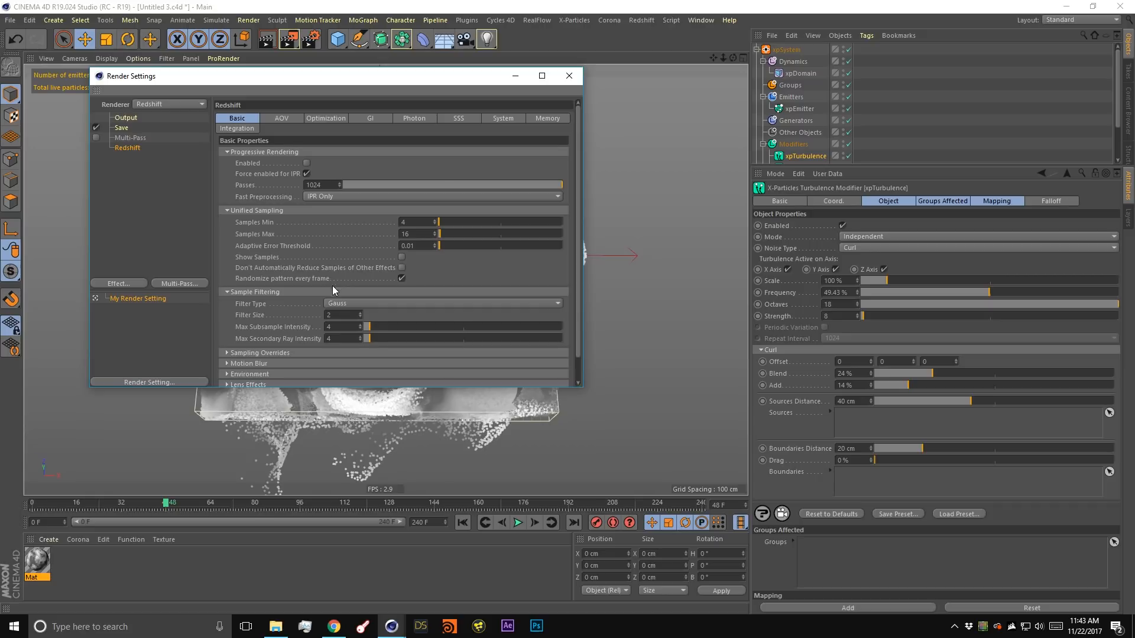
{"action": "left_click", "coordinate": [568, 76]}
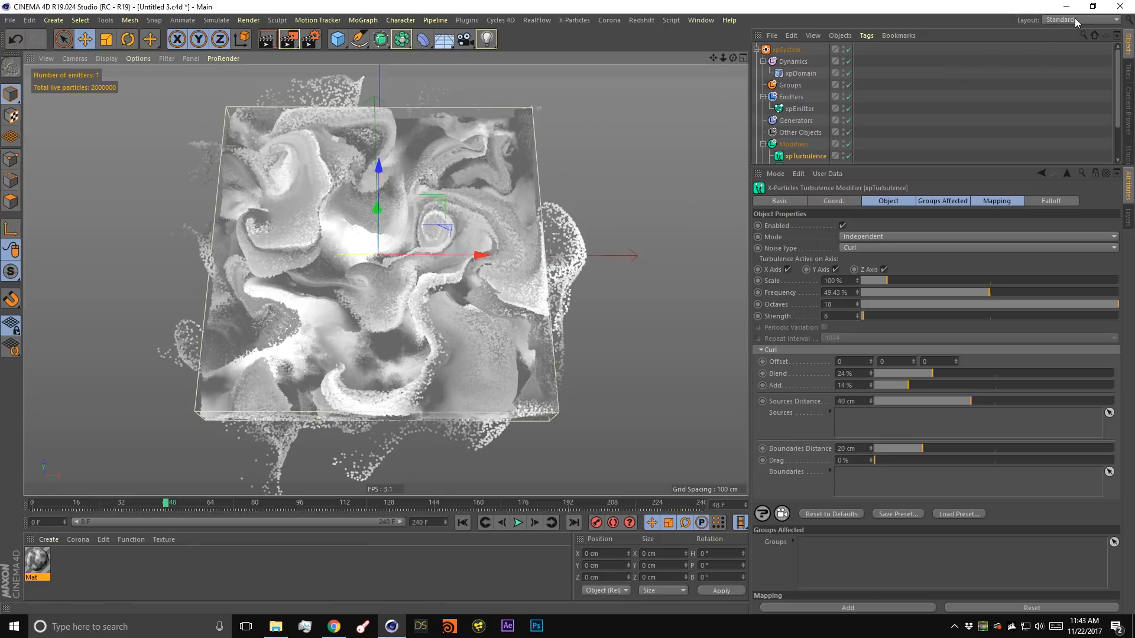
Set the render output resolution to the Square (1K) screen preset, 1024 x 1024 pixels.
{"action": "left_click", "coordinate": [309, 41]}
{"action": "left_click_drag", "start_coordinate": [333, 78], "coordinate": [757, 265]}
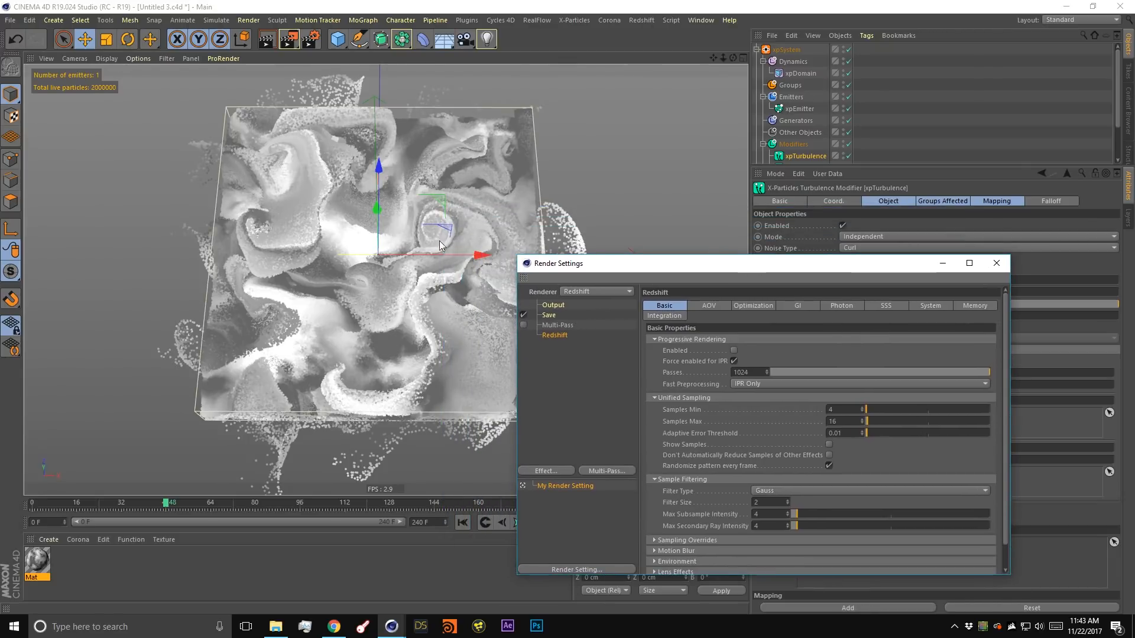
{"action": "left_click", "coordinate": [553, 304]}
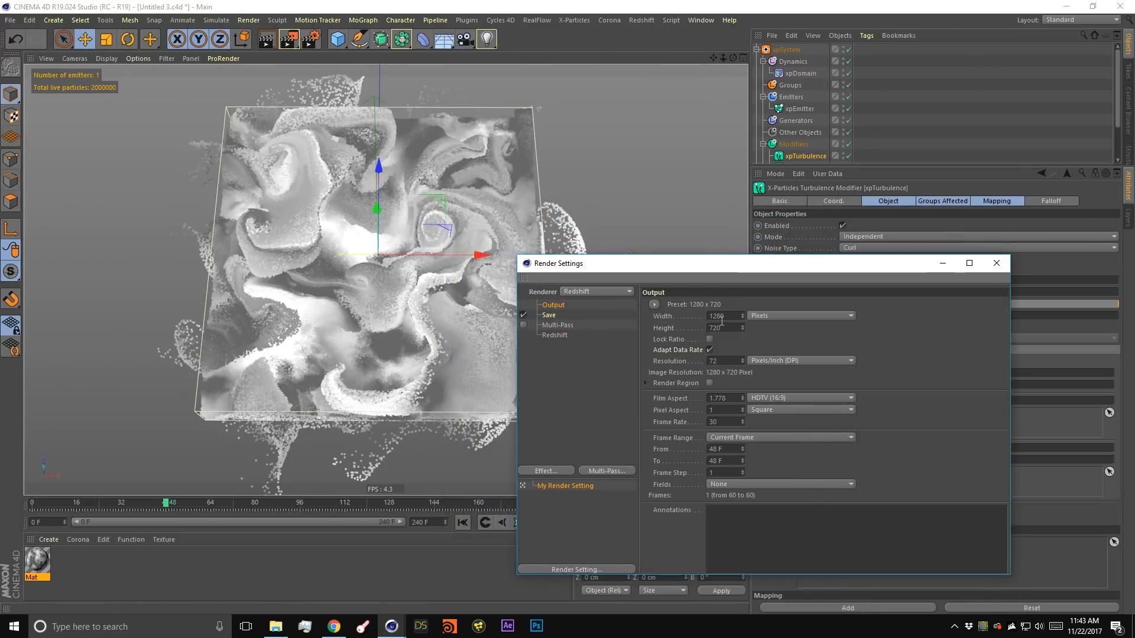
{"action": "left_click", "coordinate": [655, 305]}
{"action": "mouse_move", "coordinate": [679, 317]}
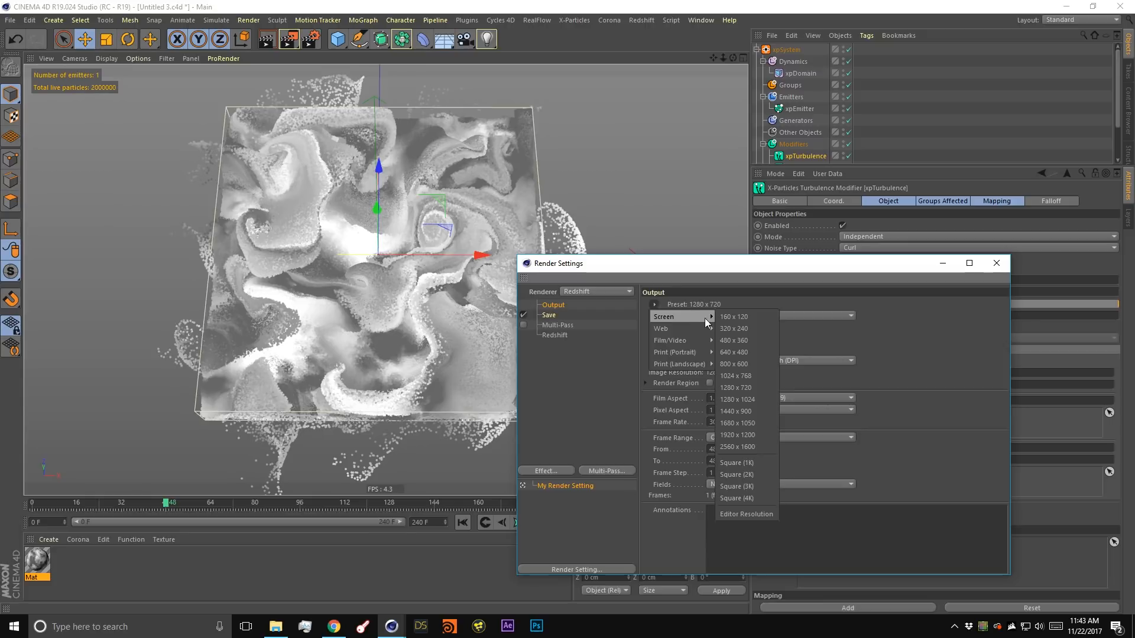
{"action": "left_click", "coordinate": [736, 463]}
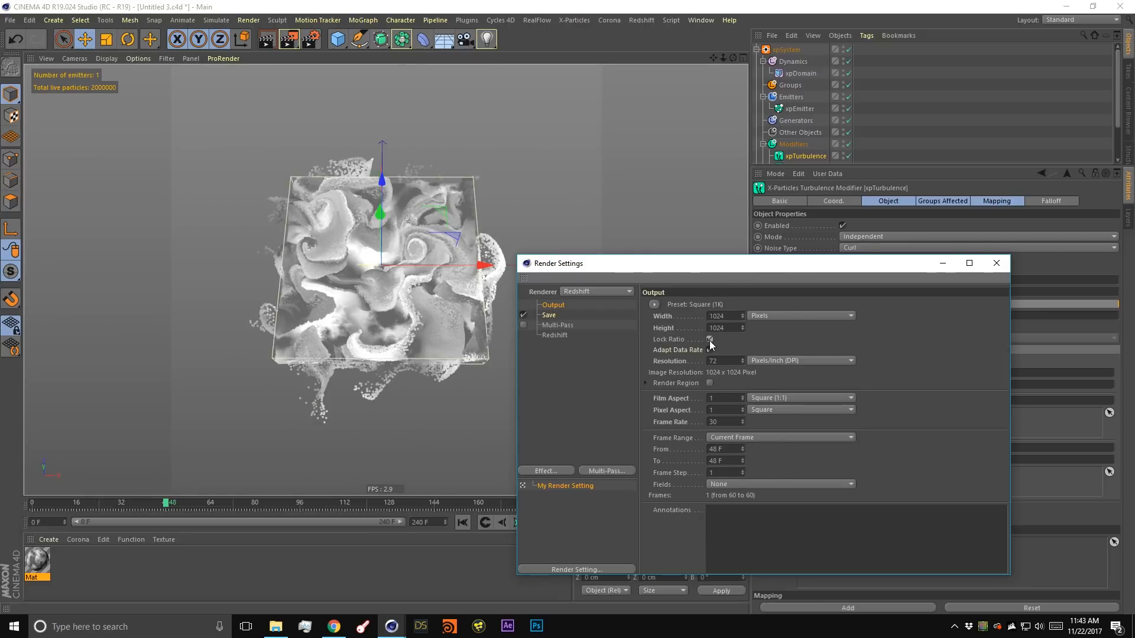
{"action": "left_click", "coordinate": [996, 264]}
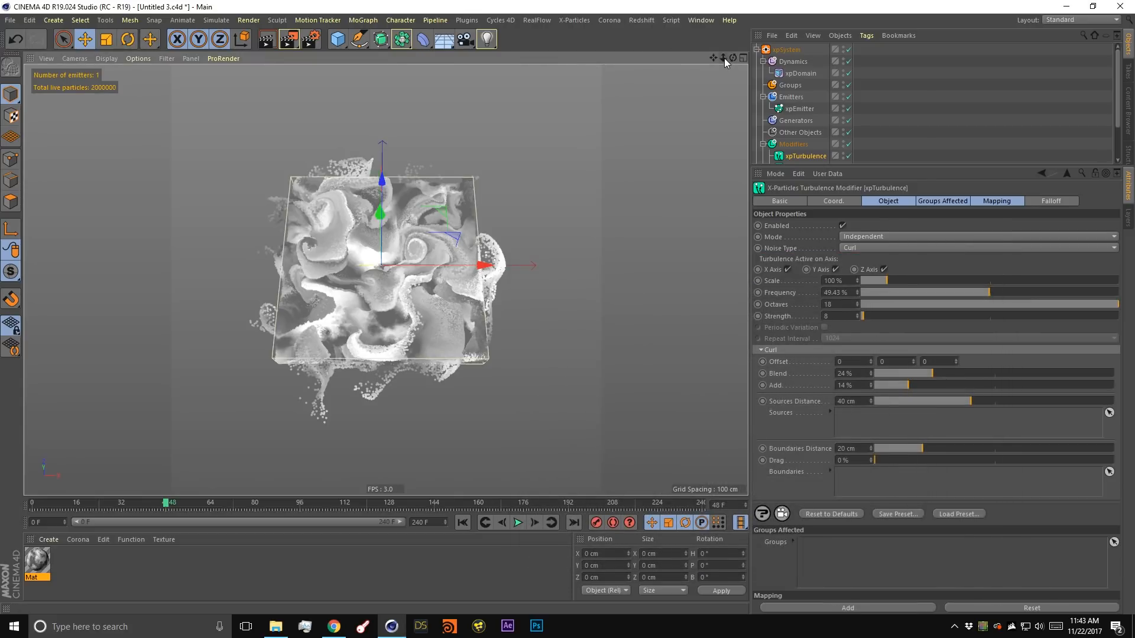
Add a camera, look through it and set its focal length to Wide Angle (25 mm).
{"action": "left_click", "coordinate": [463, 41]}
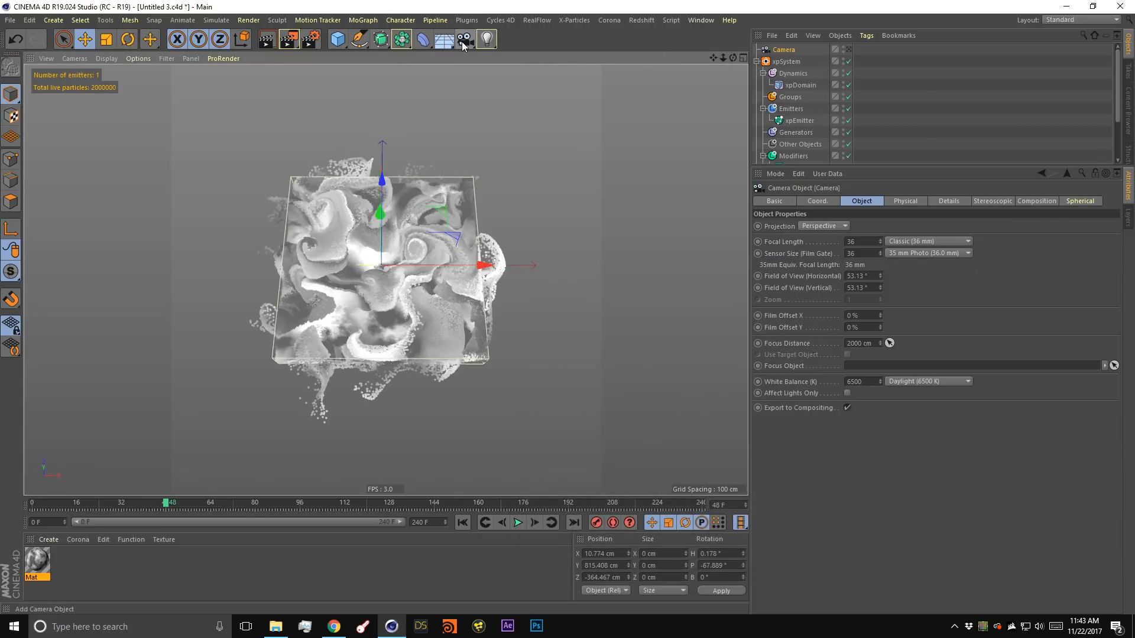
{"action": "left_click", "coordinate": [847, 49]}
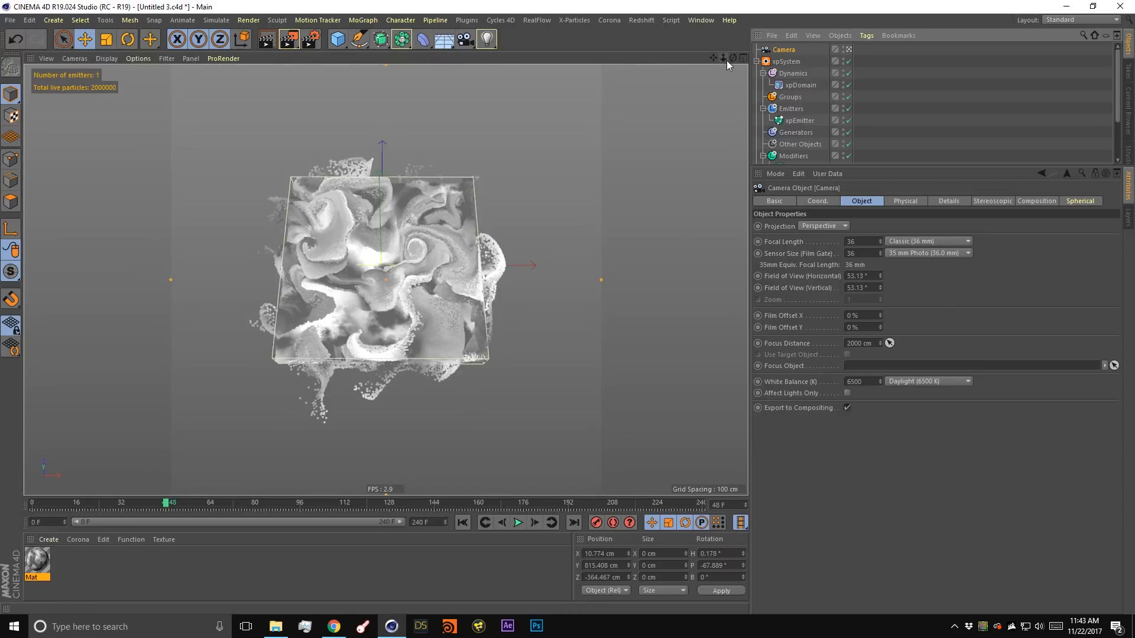
{"action": "left_click", "coordinate": [920, 242]}
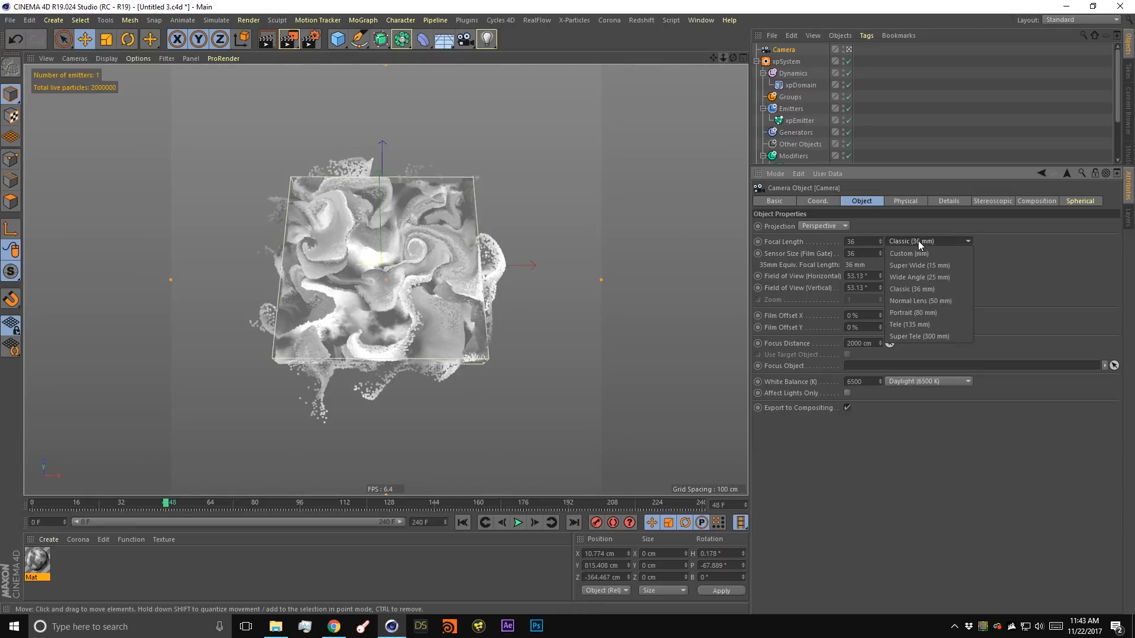
{"action": "left_click", "coordinate": [932, 278]}
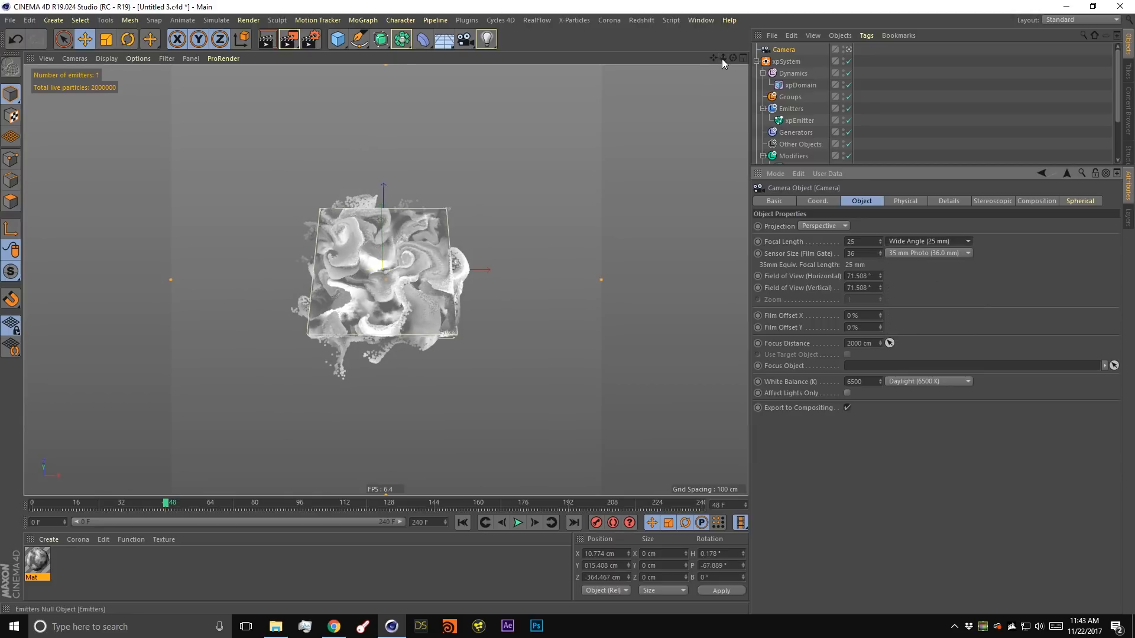
Move the camera in close over the particle swirls and tilt it further down, to a pitch of about -78°.
{"action": "mouse_move", "coordinate": [722, 58]}
{"action": "left_mouse_down"}
{"action": "mouse_move", "coordinate": [746, 58]}
{"action": "mouse_move", "coordinate": [724, 59]}
{"action": "left_mouse_up"}
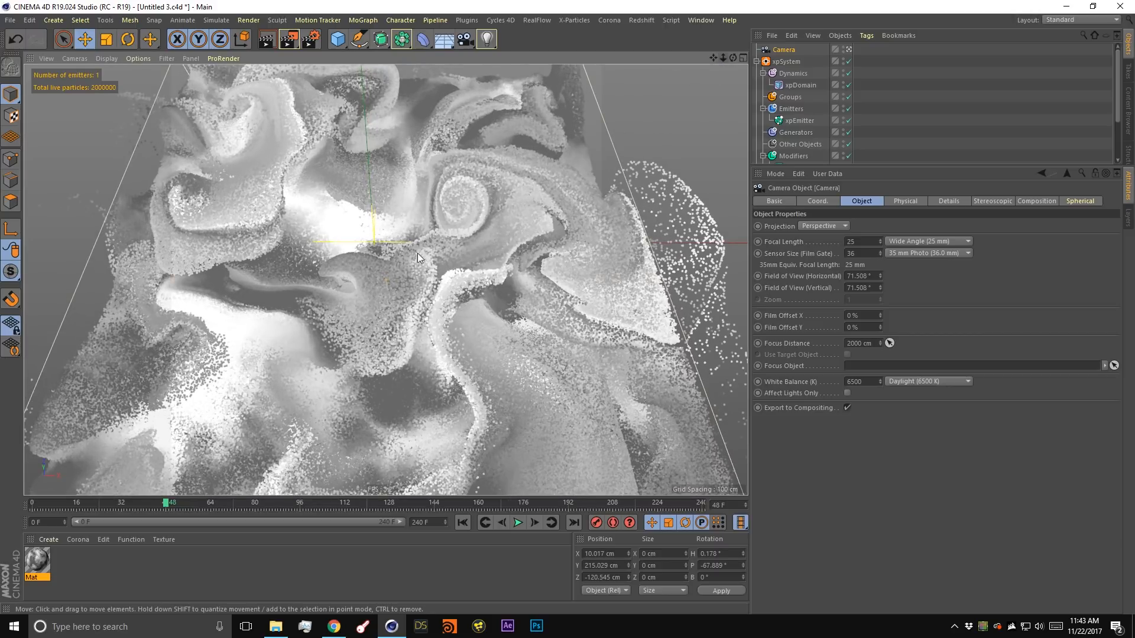
{"action": "left_click_drag", "start_coordinate": [399, 288], "coordinate": [396, 297], "text": "alt"}
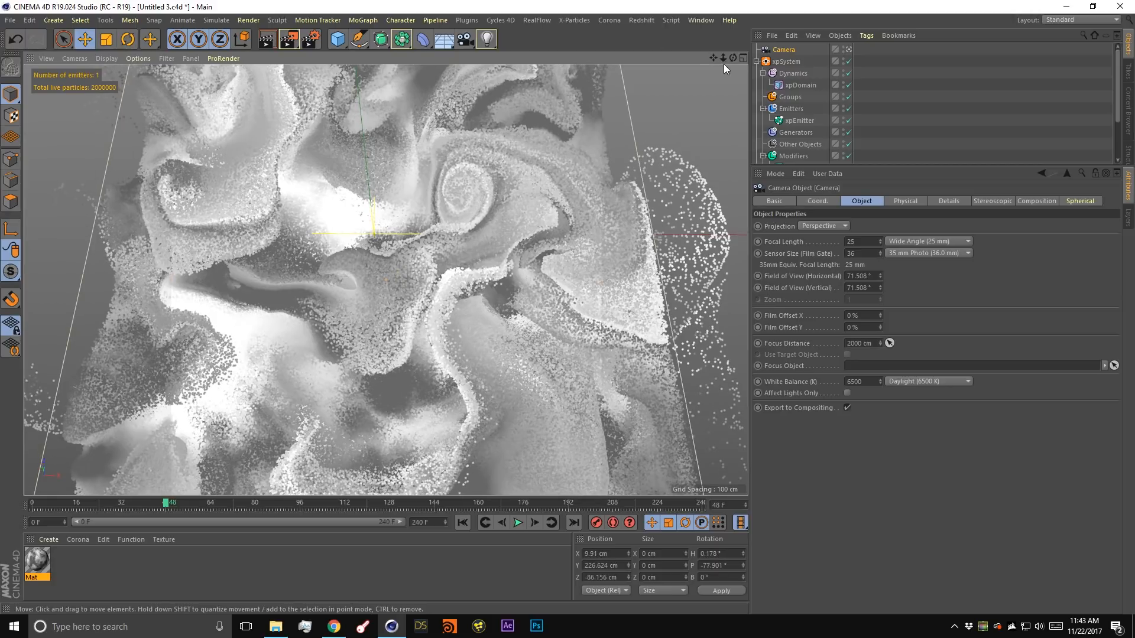
Reframe the camera over the particles and set the viewport's tinted border opacity to 90%.
{"action": "left_click_drag", "start_coordinate": [713, 57], "coordinate": [724, 60]}
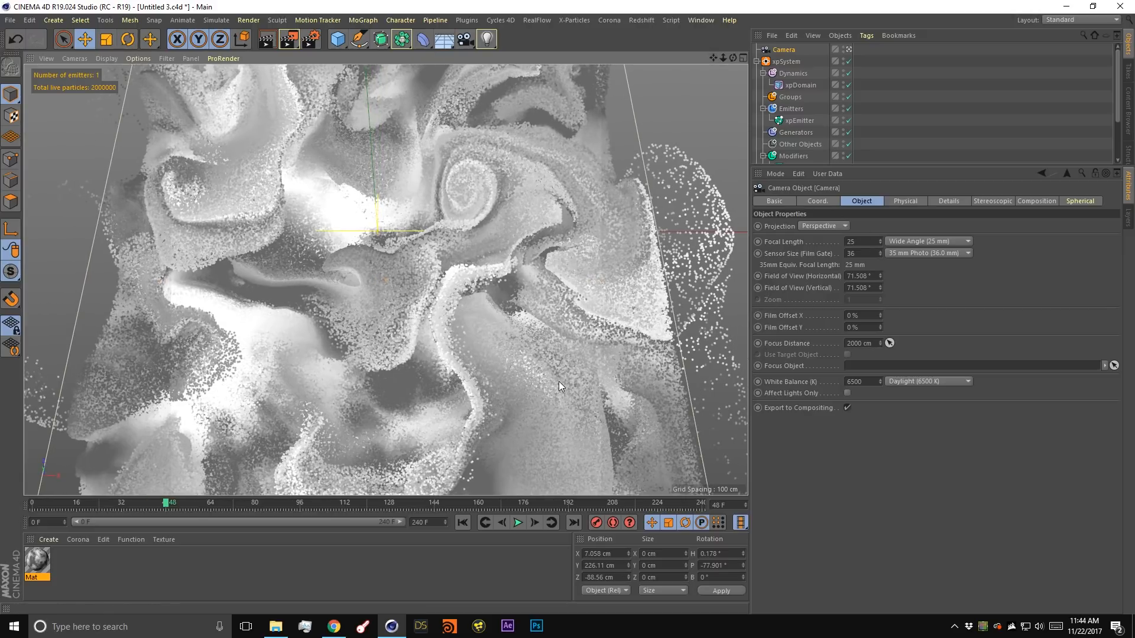
{"action": "key", "text": "shift+v"}
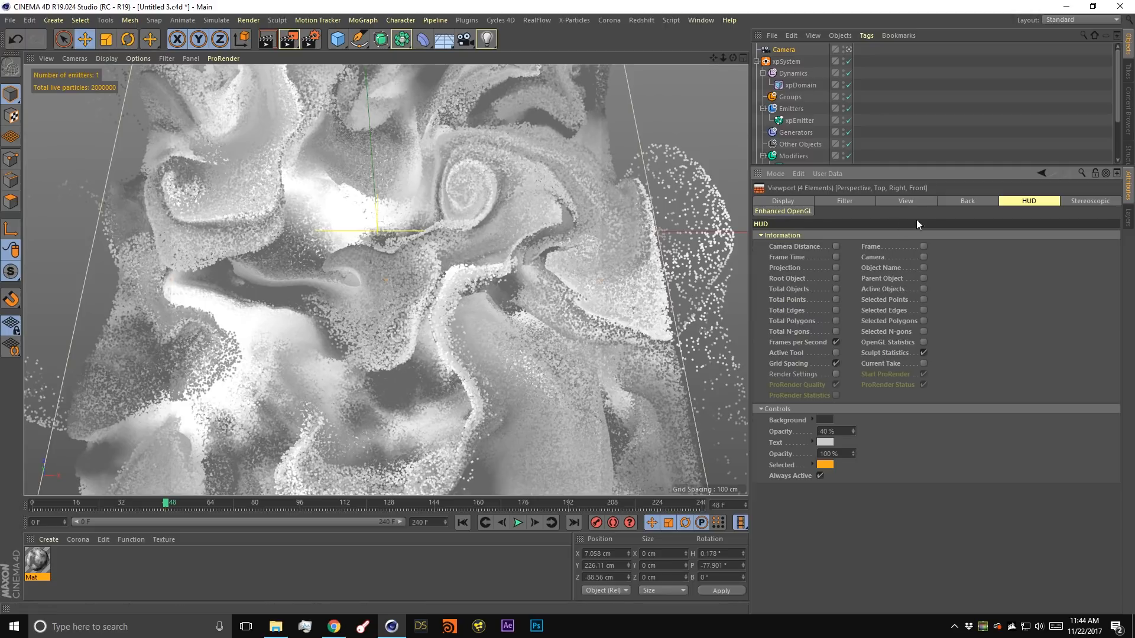
{"action": "left_click", "coordinate": [913, 201]}
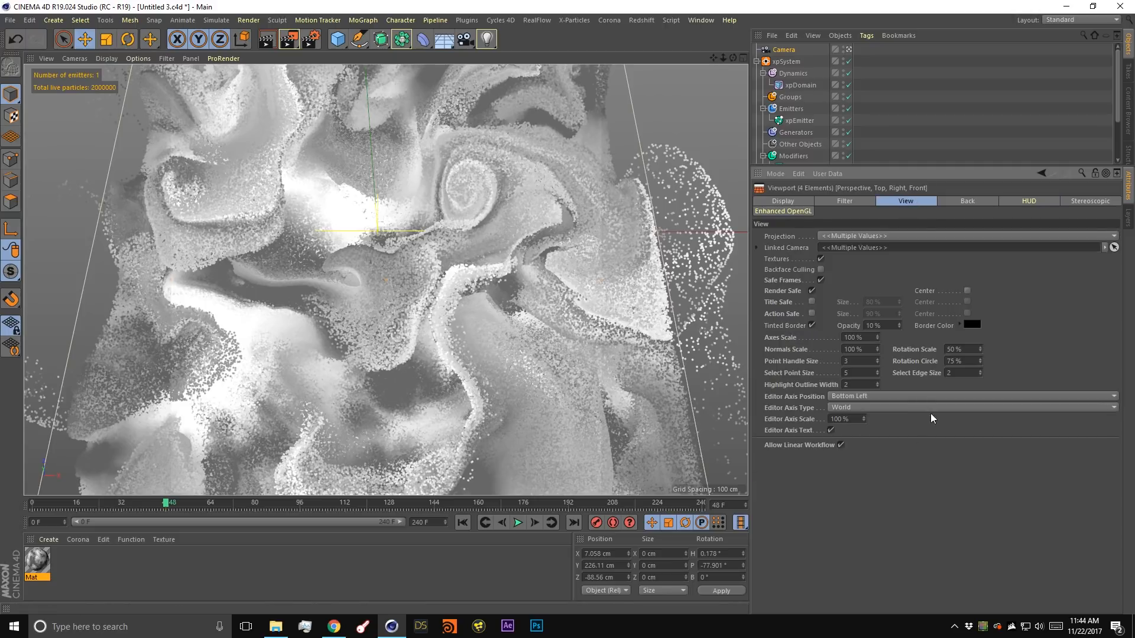
{"action": "double_click", "coordinate": [884, 329]}
{"action": "type", "text": "90"}
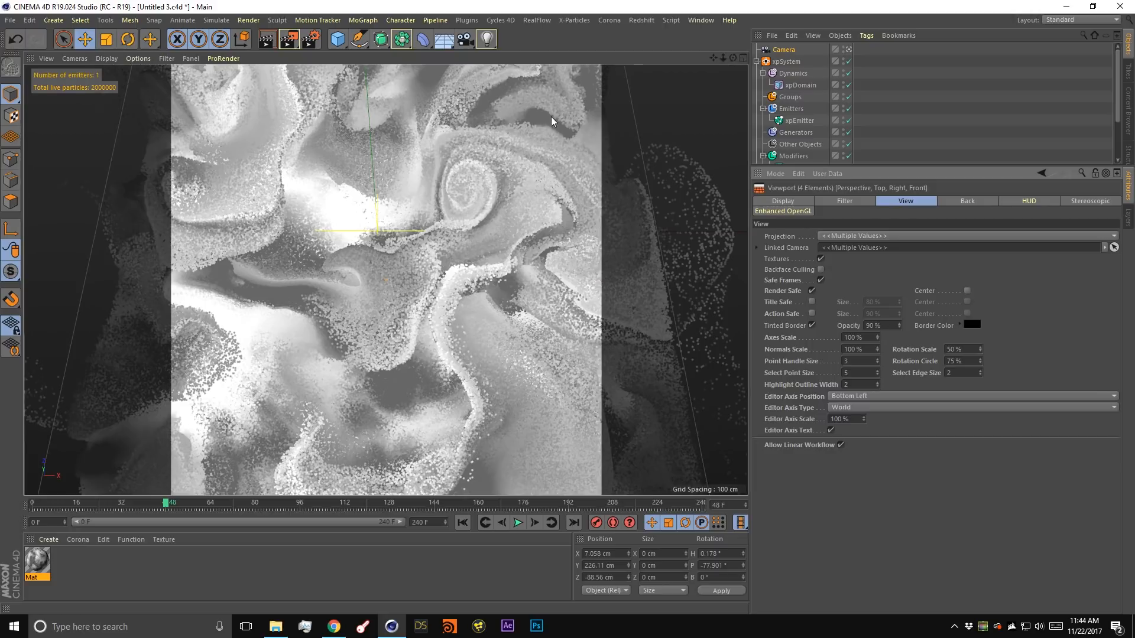
Set the camera's X position to 0 cm, heading to 0° and pitch to -80°.
{"action": "left_click", "coordinate": [784, 50]}
{"action": "left_click", "coordinate": [818, 201]}
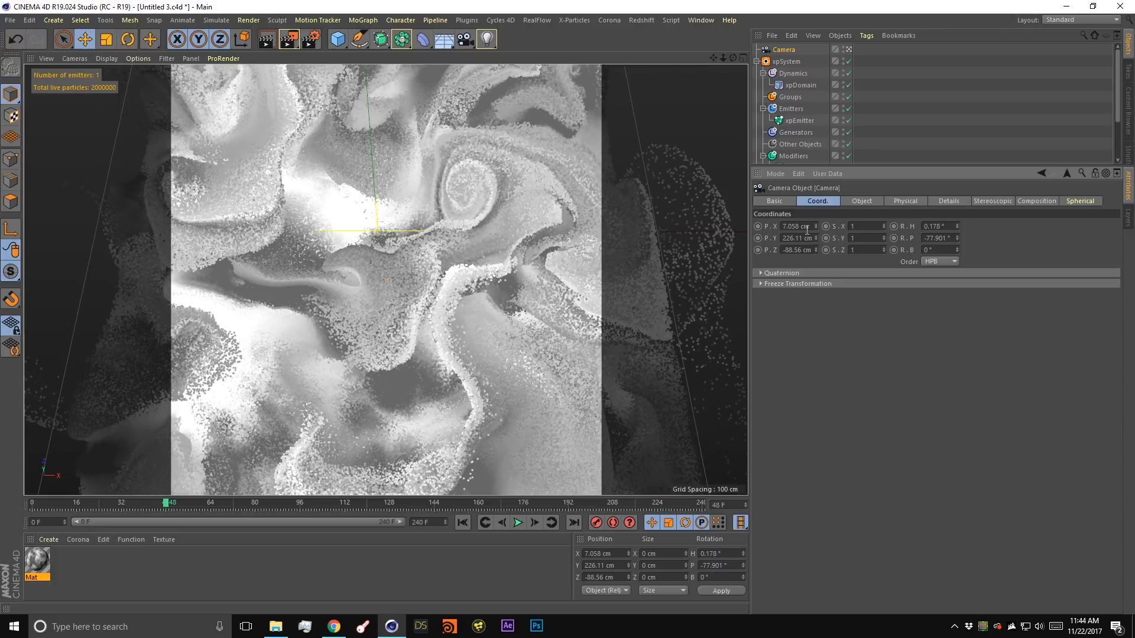
{"action": "left_click", "coordinate": [796, 225]}
{"action": "type", "text": "0"}
{"action": "key", "text": "Tab"}
{"action": "key", "text": "Tab"}
{"action": "key", "text": "Tab"}
{"action": "key", "text": "Tab"}
{"action": "key", "text": "Tab"}
{"action": "key", "text": "Tab"}
{"action": "type", "text": "0"}
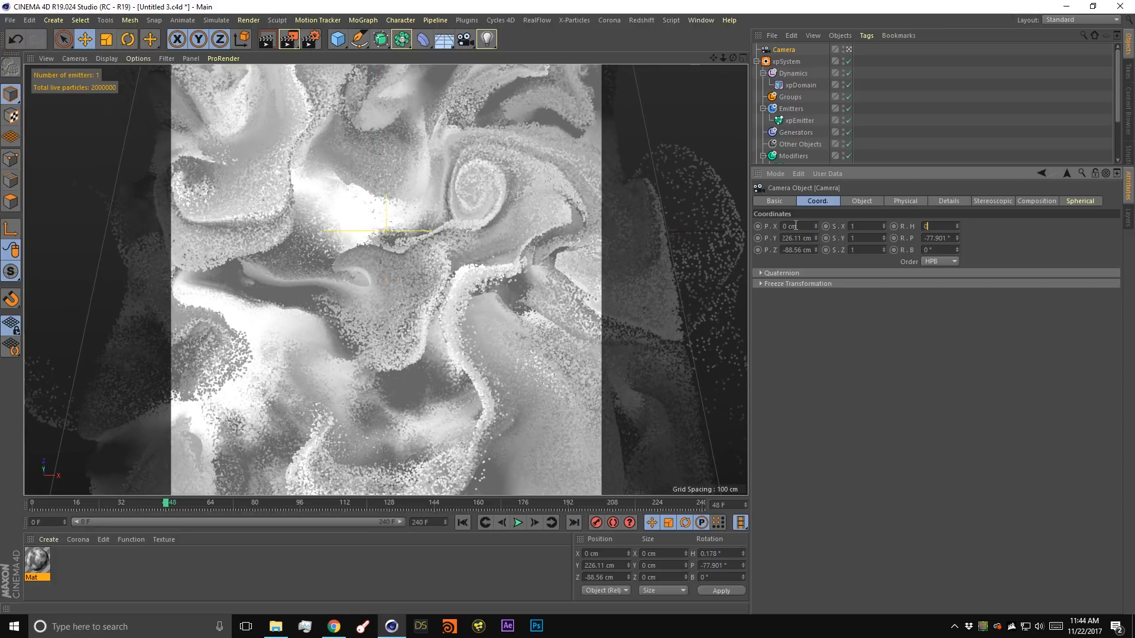
{"action": "key", "text": "Tab"}
{"action": "type", "text": "=80"}
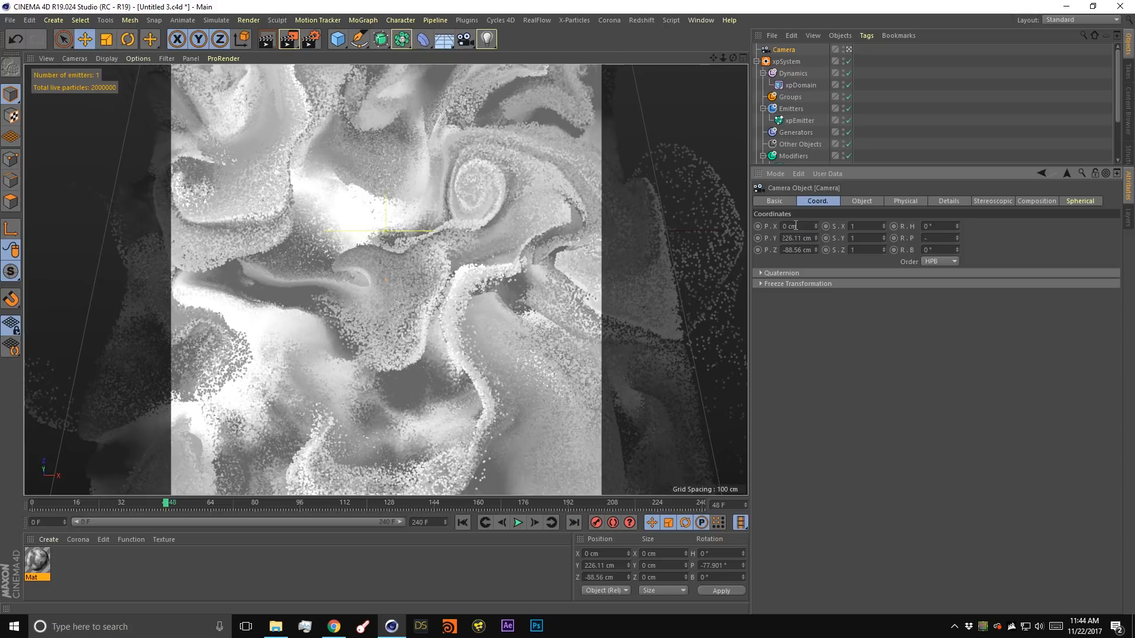
{"action": "key", "text": "Return"}
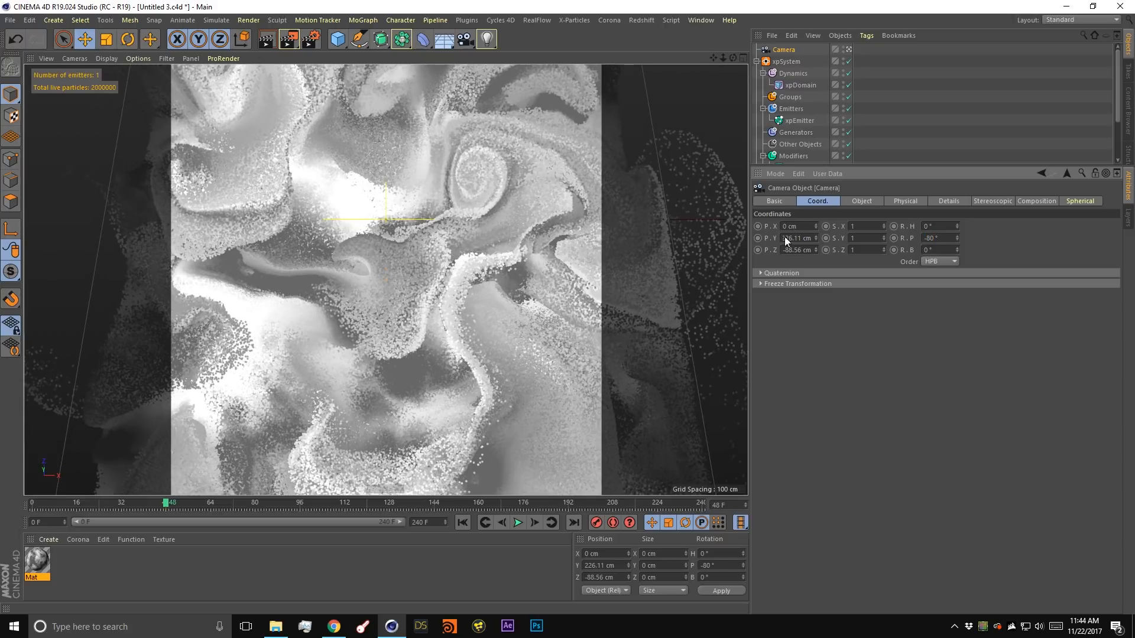
Adjust the camera's Y position to 238.11 cm and its Z position to -86.56 cm.
{"action": "scroll", "coordinate": [807, 238], "scroll_direction": "up", "scroll_amount": 3}
{"action": "scroll", "coordinate": [807, 238], "scroll_direction": "up", "scroll_amount": 5}
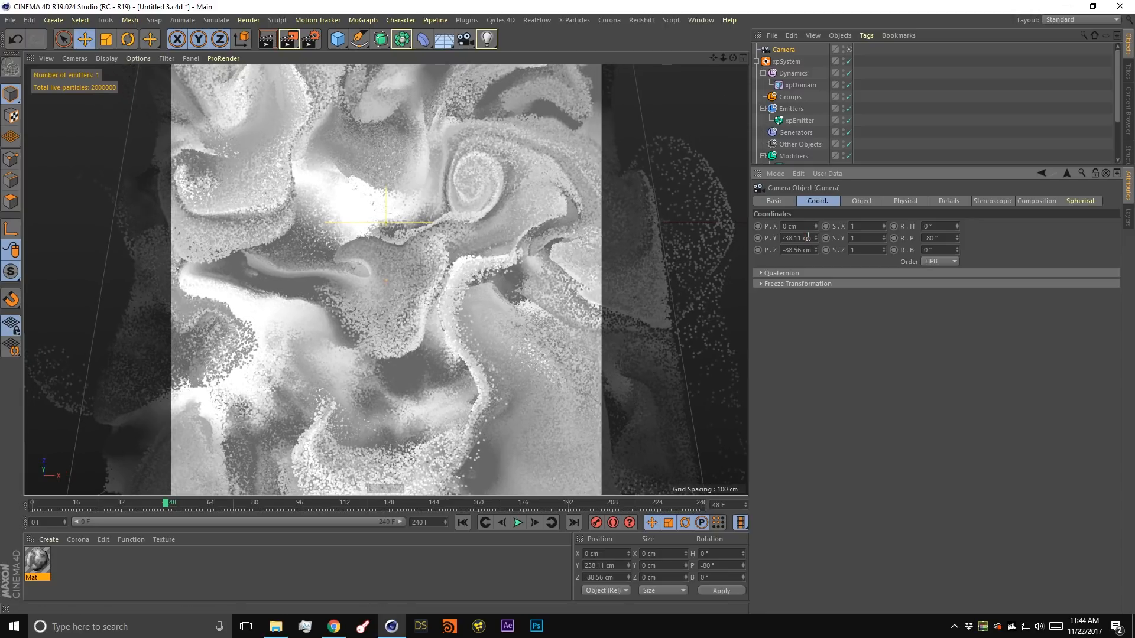
{"action": "scroll", "coordinate": [807, 238], "scroll_direction": "down", "scroll_amount": 1}
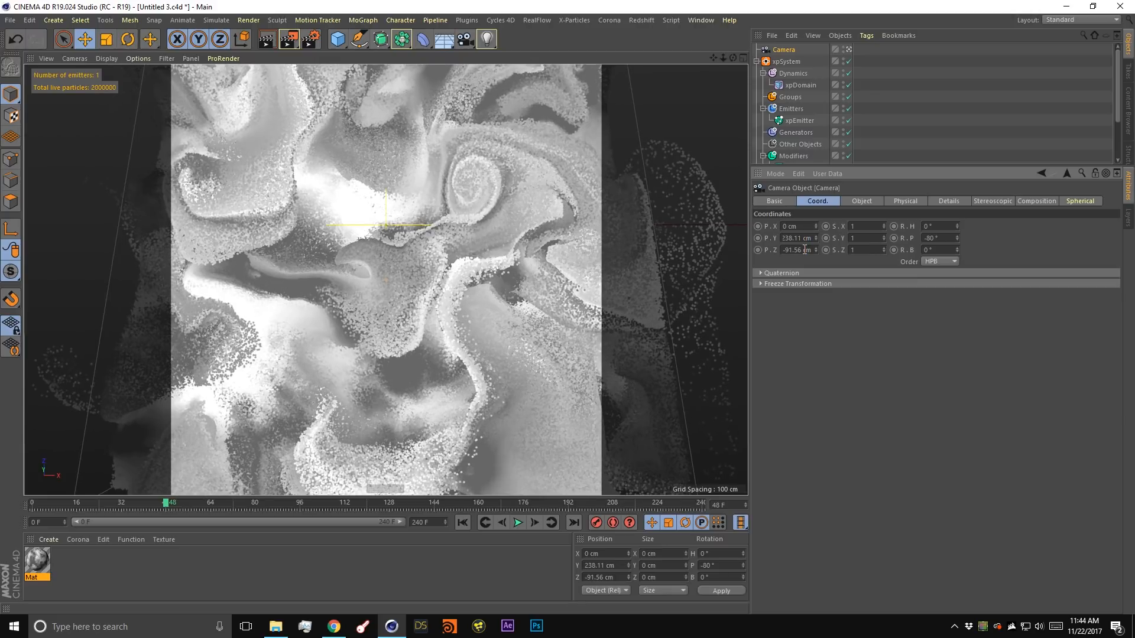
{"action": "scroll", "coordinate": [804, 250], "scroll_direction": "down", "scroll_amount": 3}
{"action": "scroll", "coordinate": [805, 250], "scroll_direction": "down", "scroll_amount": 2}
{"action": "scroll", "coordinate": [805, 250], "scroll_direction": "up", "scroll_amount": 2}
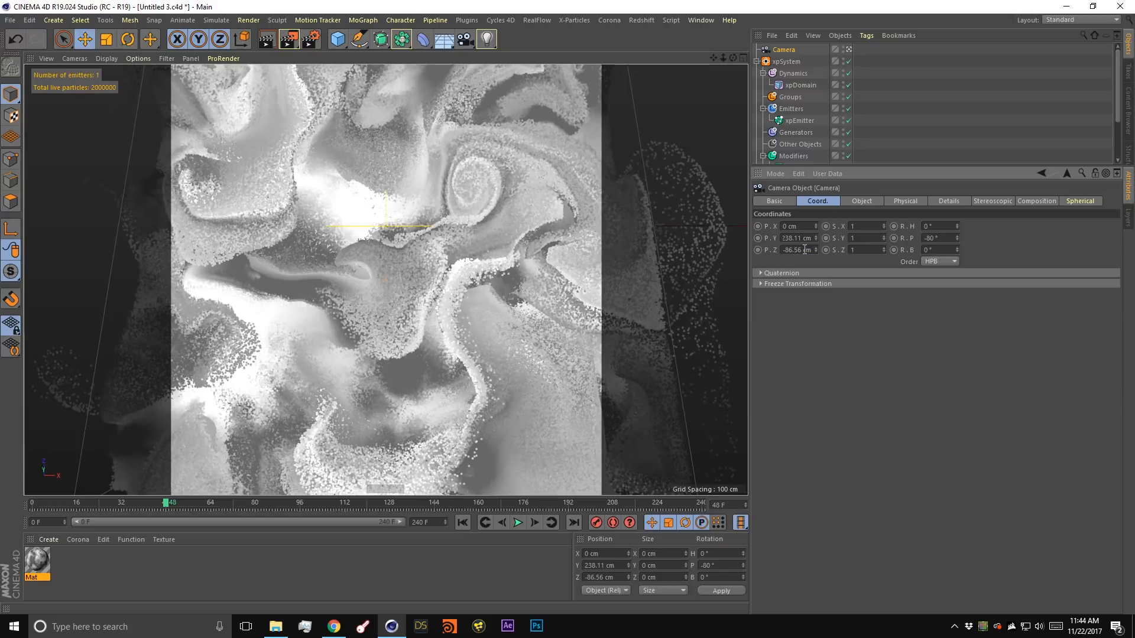
Add a Protection tag to the camera to lock its placement.
{"action": "right_click", "coordinate": [792, 49]}
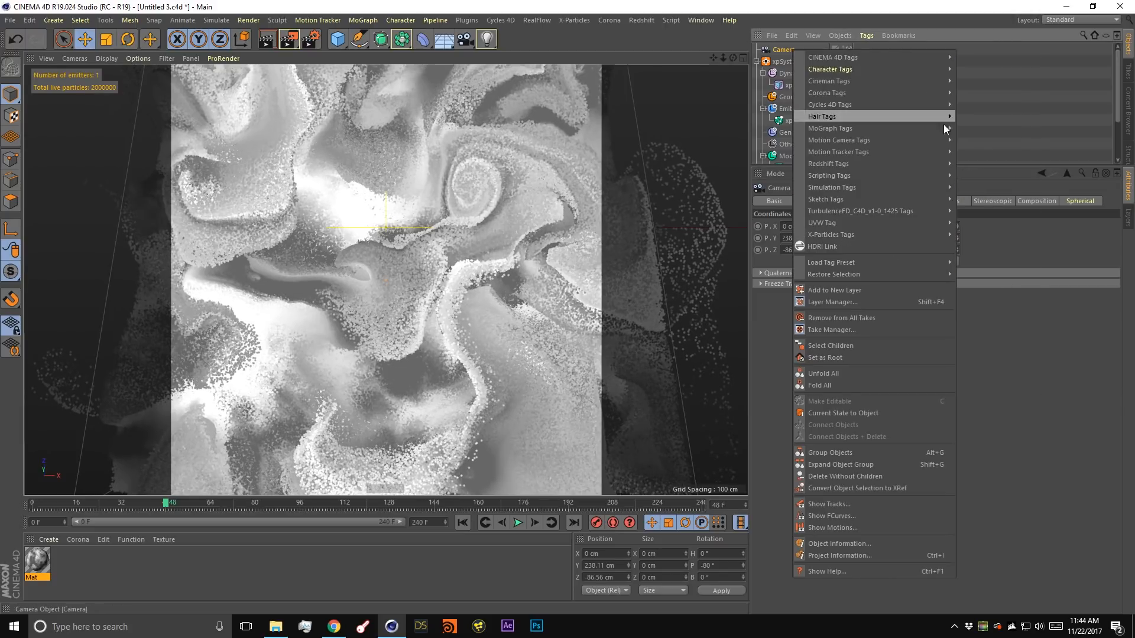
{"action": "mouse_move", "coordinate": [923, 61]}
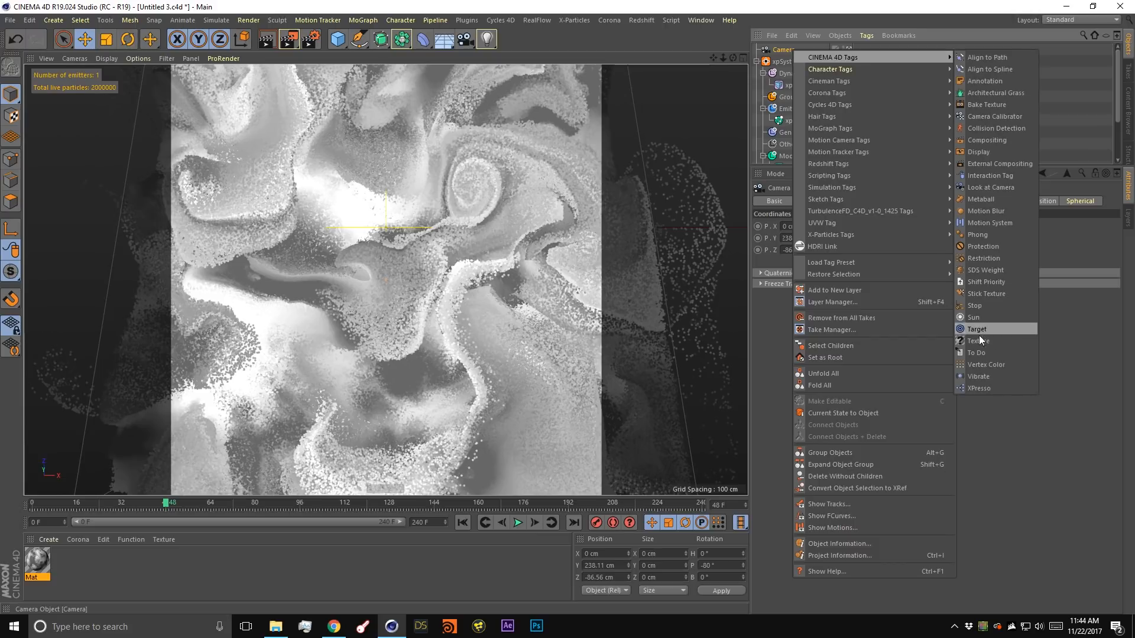
{"action": "left_click", "coordinate": [983, 245]}
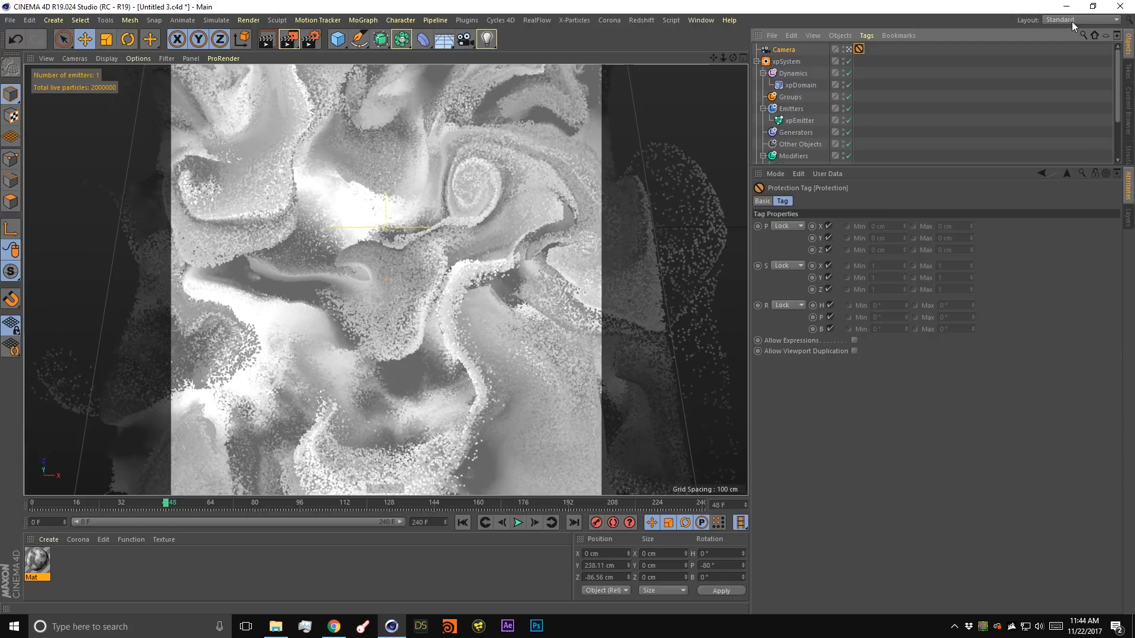
Switch to the Redshift layout, save the scene and run a live test render in the Redshift RenderView.
{"action": "left_click", "coordinate": [1056, 22]}
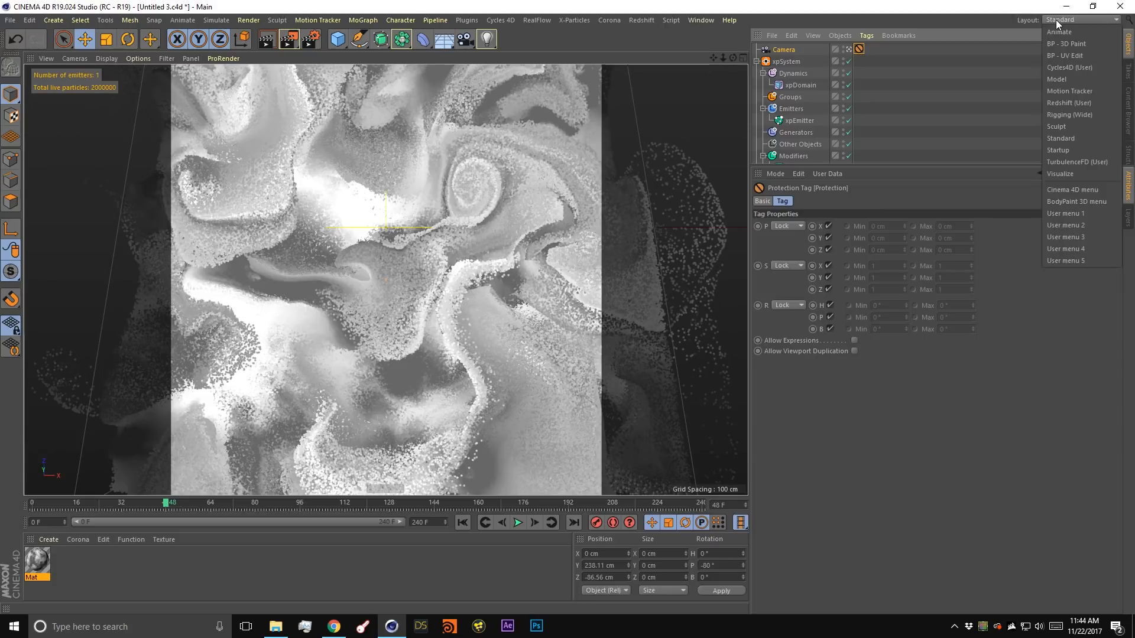
{"action": "left_click", "coordinate": [1071, 103]}
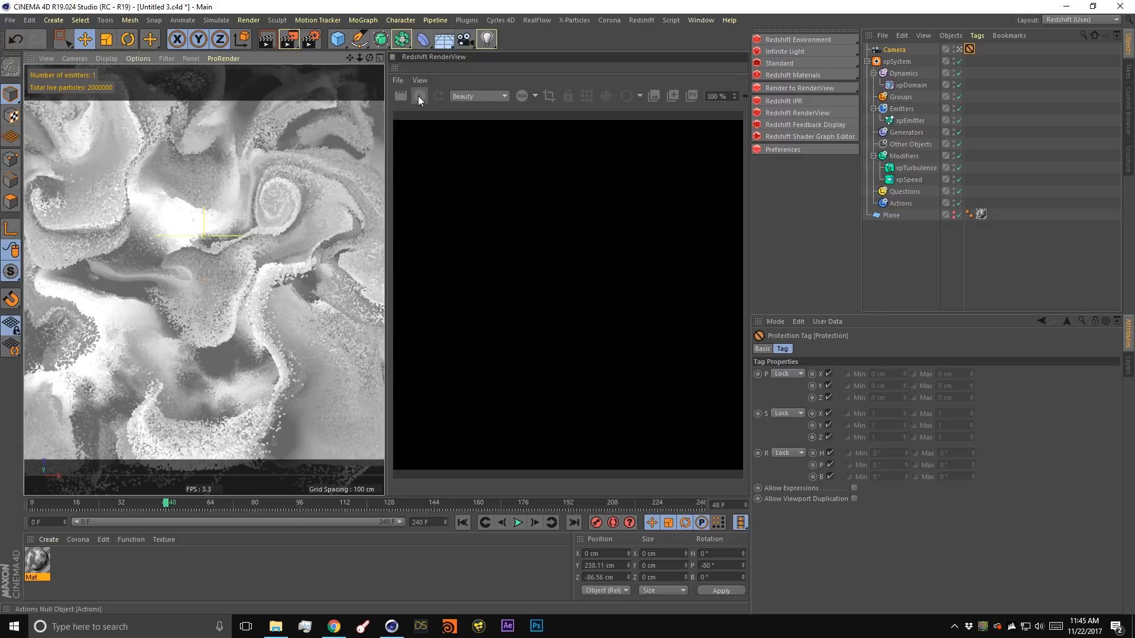
{"action": "key", "text": "ctrl+s"}
{"action": "left_click", "coordinate": [420, 96]}
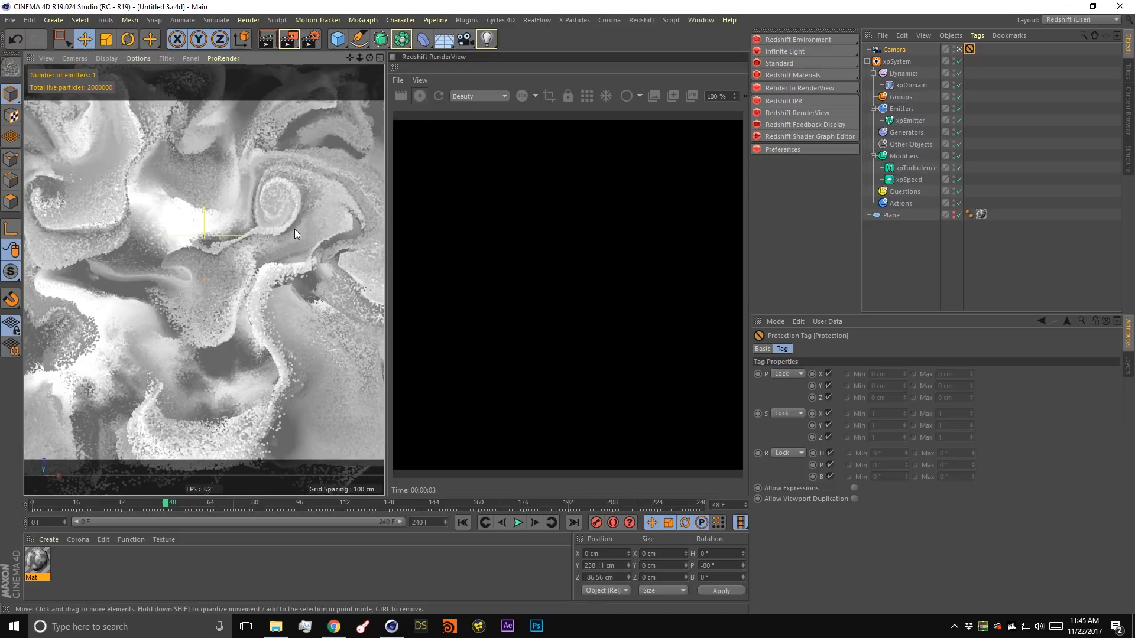
{"action": "left_click", "coordinate": [421, 96]}
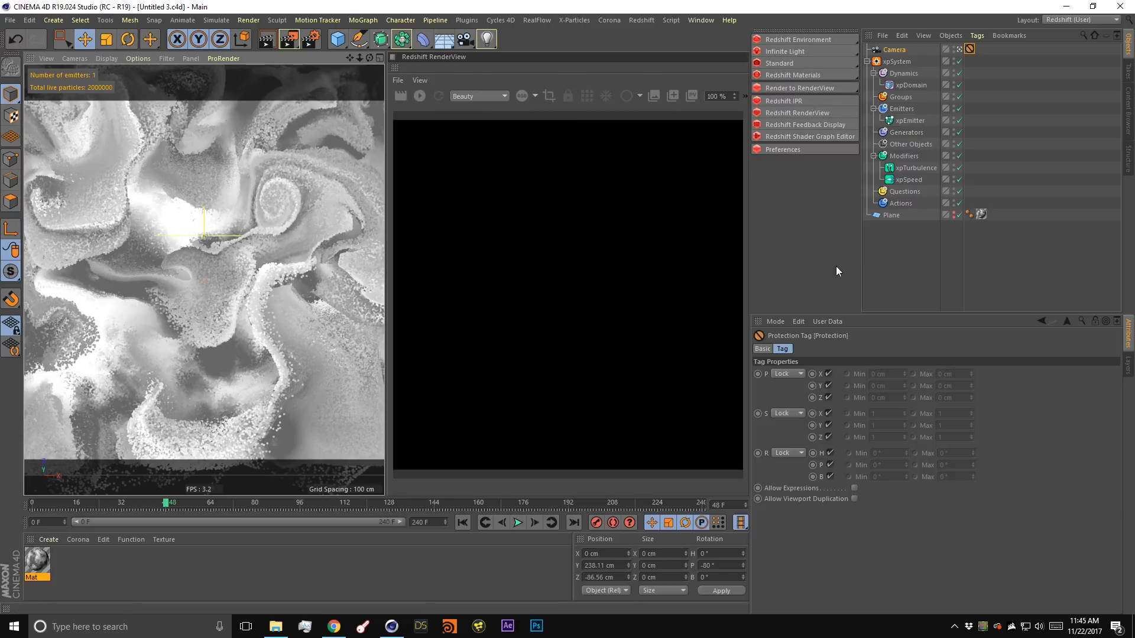
Add a Redshift Object tag to xpEmitter.
{"action": "left_click", "coordinate": [906, 120]}
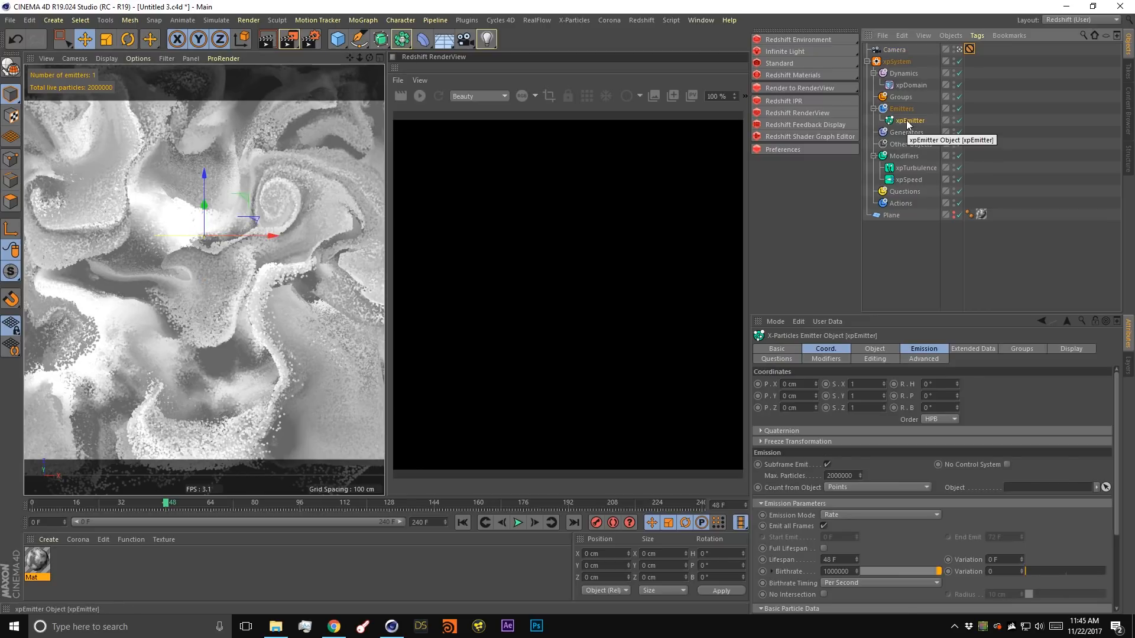
{"action": "right_click", "coordinate": [906, 119]}
{"action": "mouse_move", "coordinate": [978, 203]}
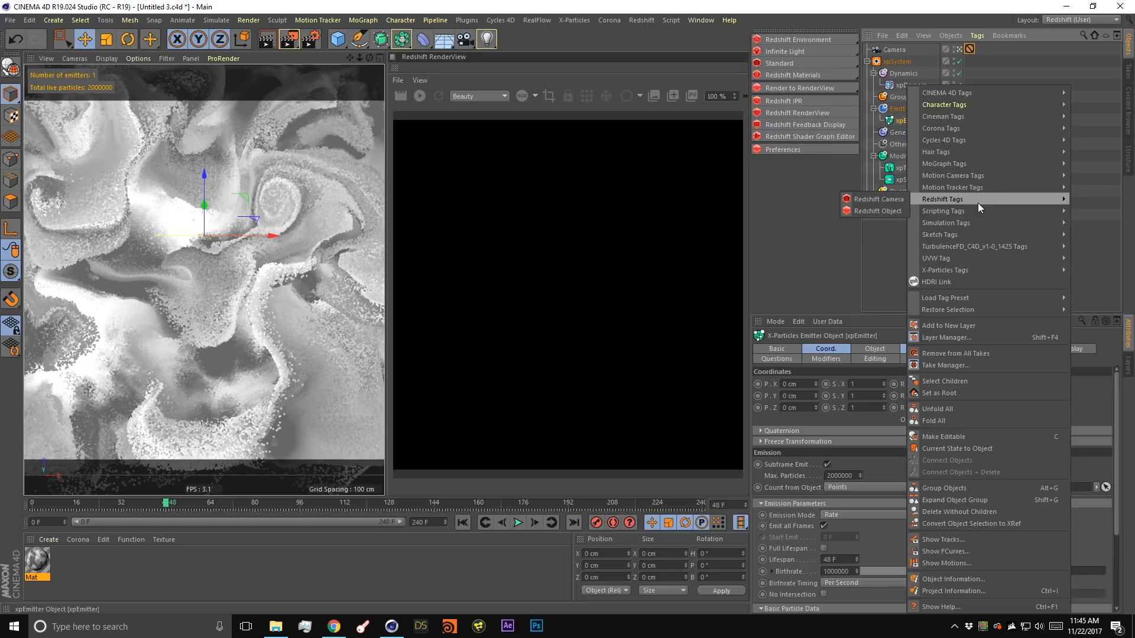
{"action": "left_click", "coordinate": [876, 212]}
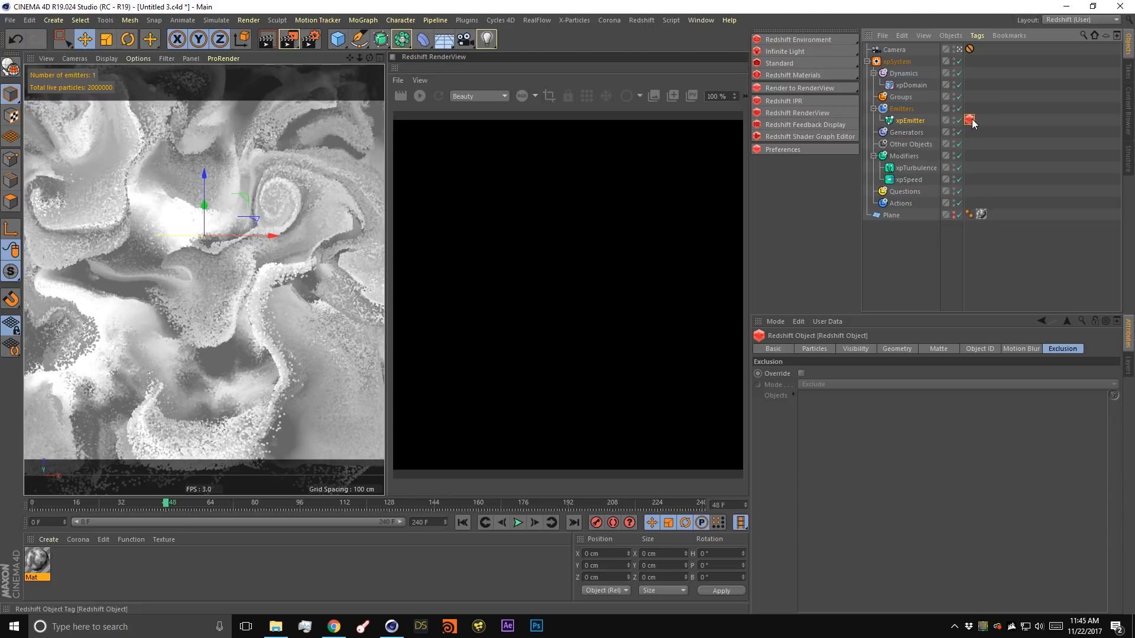
Start the live Redshift render and set the emitter tag's particle mode to Point Instances.
{"action": "left_click", "coordinate": [814, 348]}
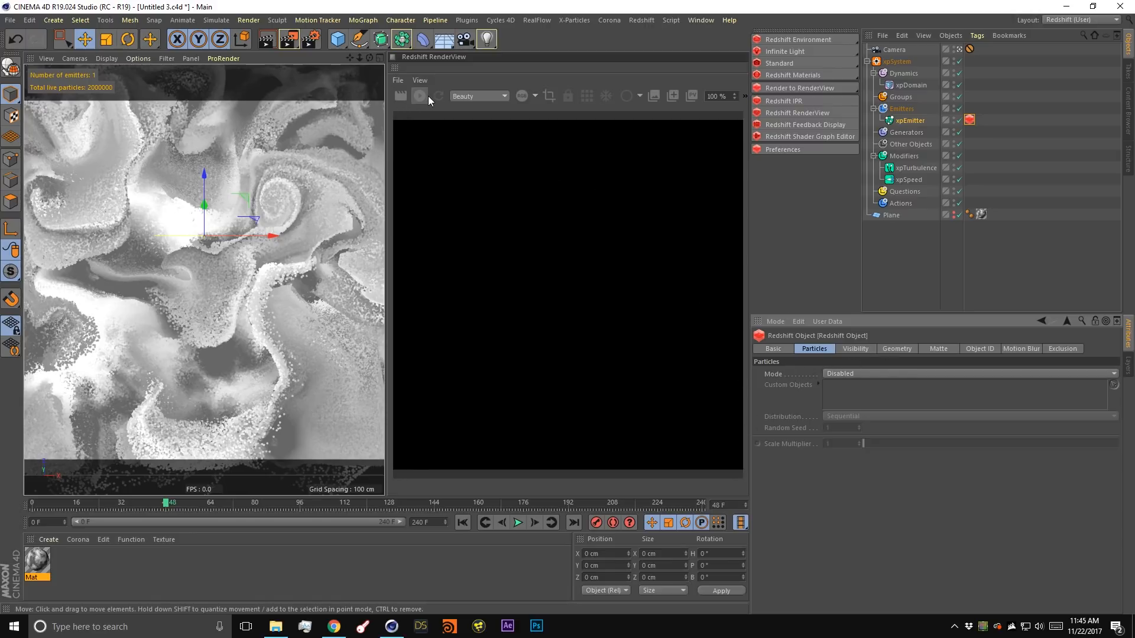
{"action": "left_click", "coordinate": [846, 374]}
{"action": "left_click", "coordinate": [845, 374]}
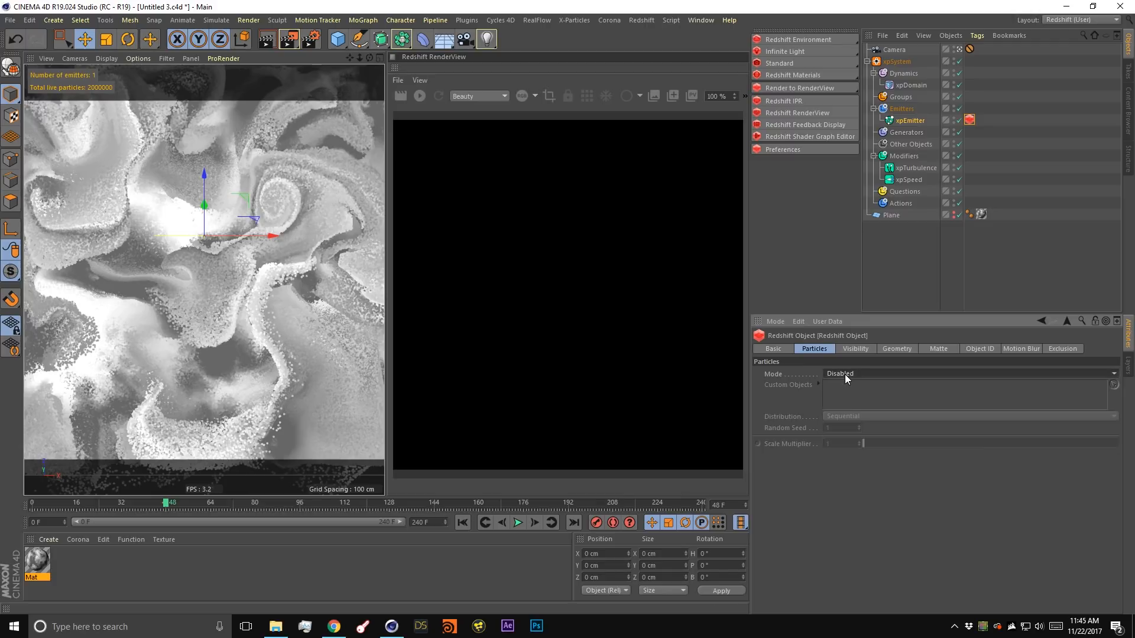
{"action": "left_click", "coordinate": [419, 95]}
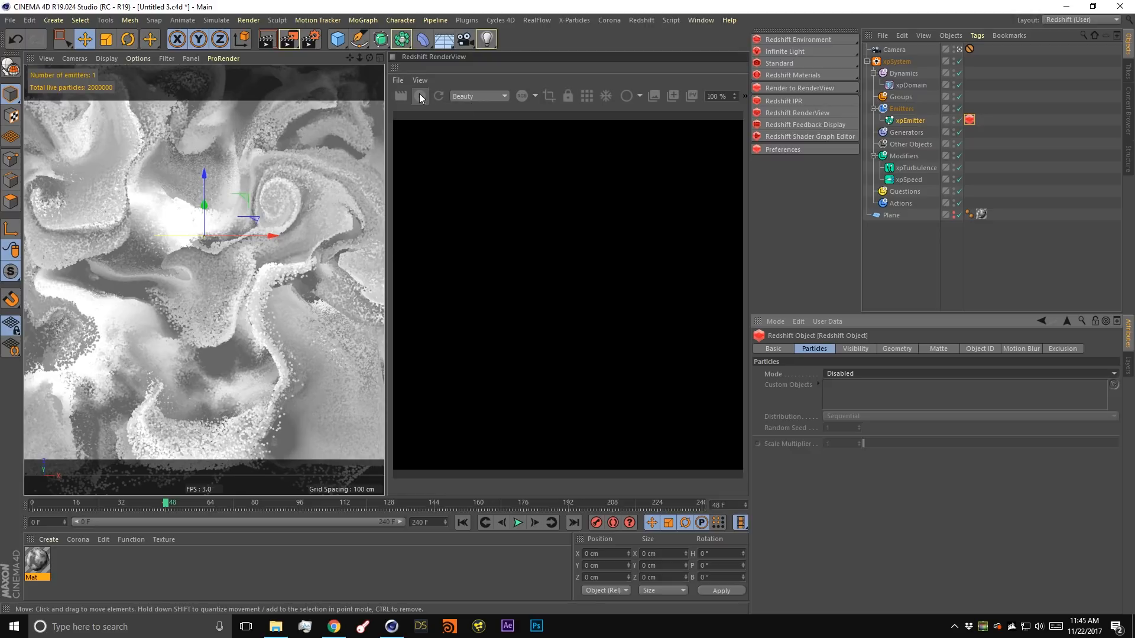
{"action": "left_click", "coordinate": [850, 373]}
{"action": "left_click", "coordinate": [852, 396]}
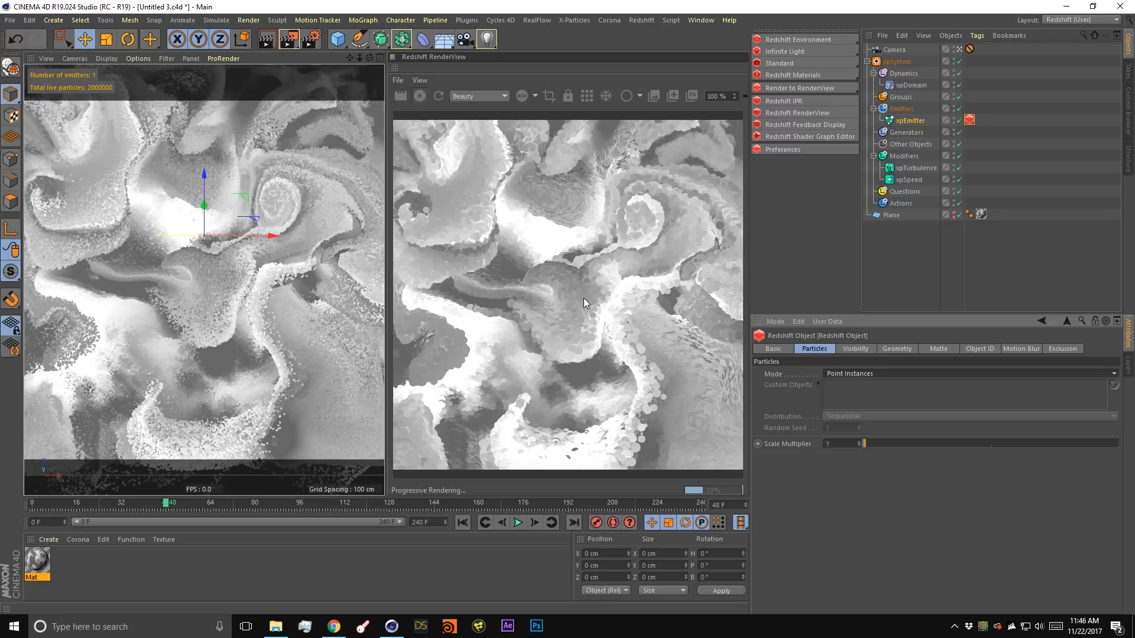
Set the particle Scale Multiplier on the emitter's Redshift tag to 0.25.
{"action": "left_click", "coordinate": [840, 443]}
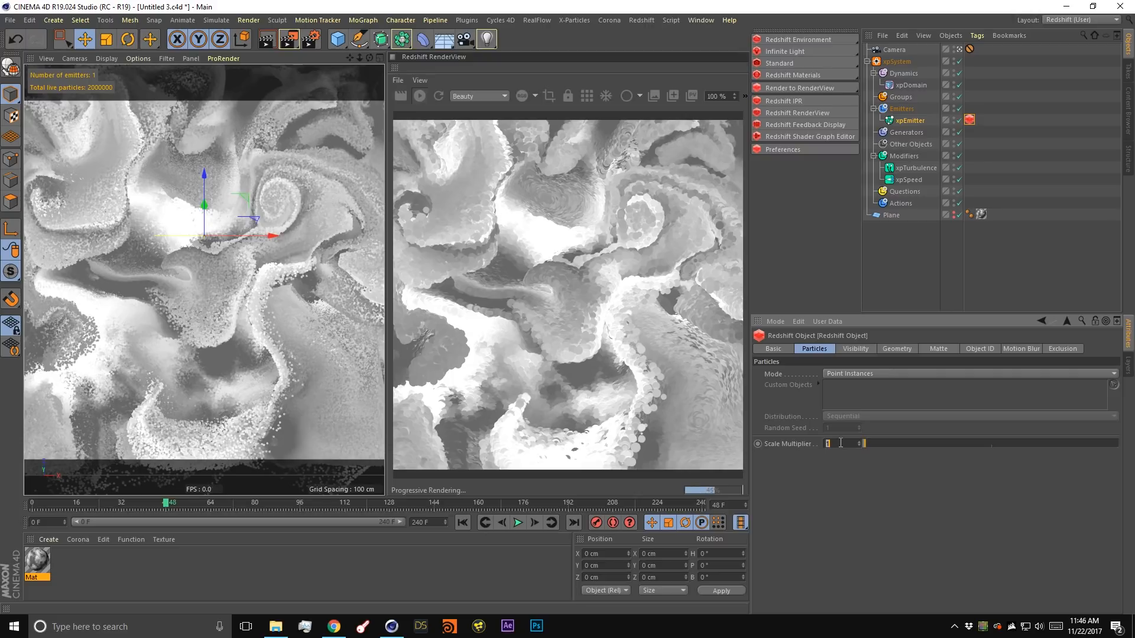
{"action": "left_click", "coordinate": [853, 373]}
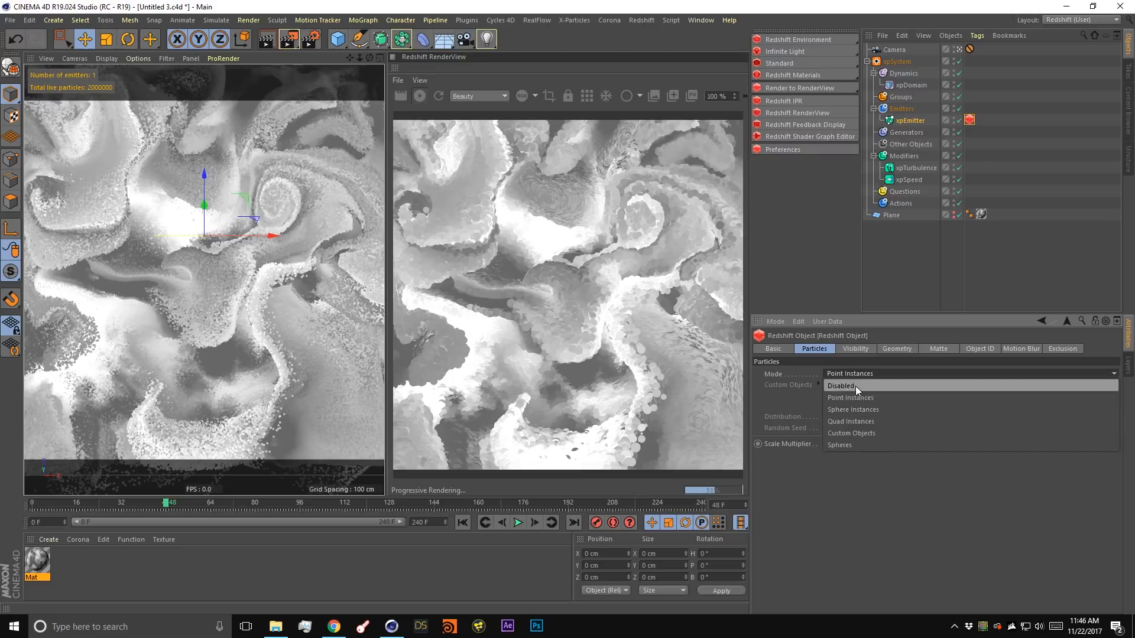
{"action": "left_click", "coordinate": [806, 402]}
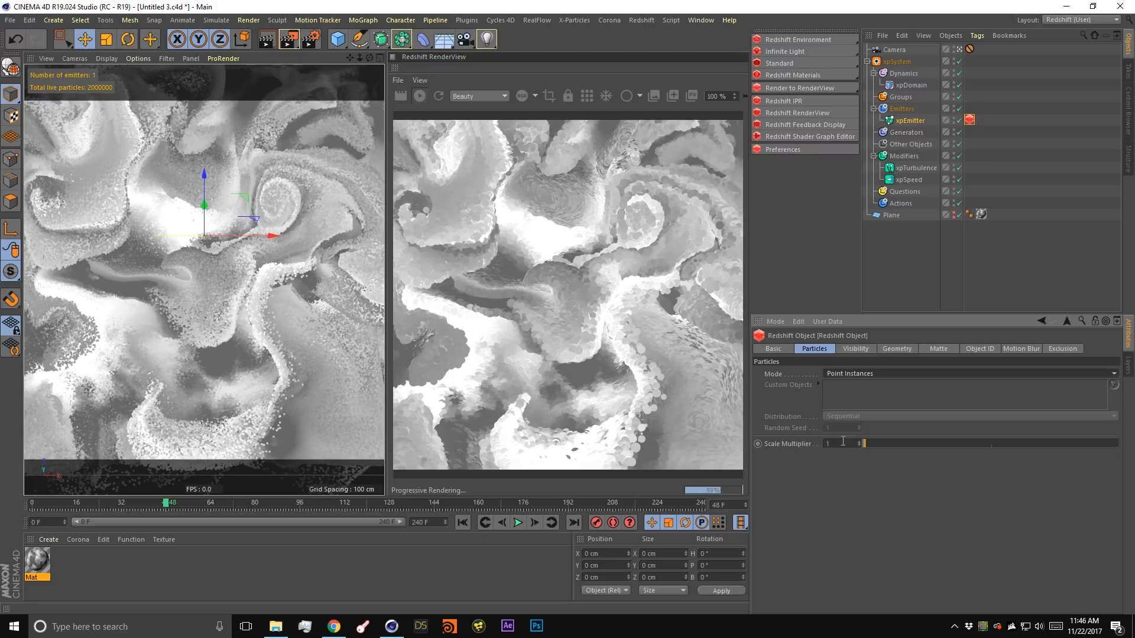
{"action": "left_click", "coordinate": [834, 445]}
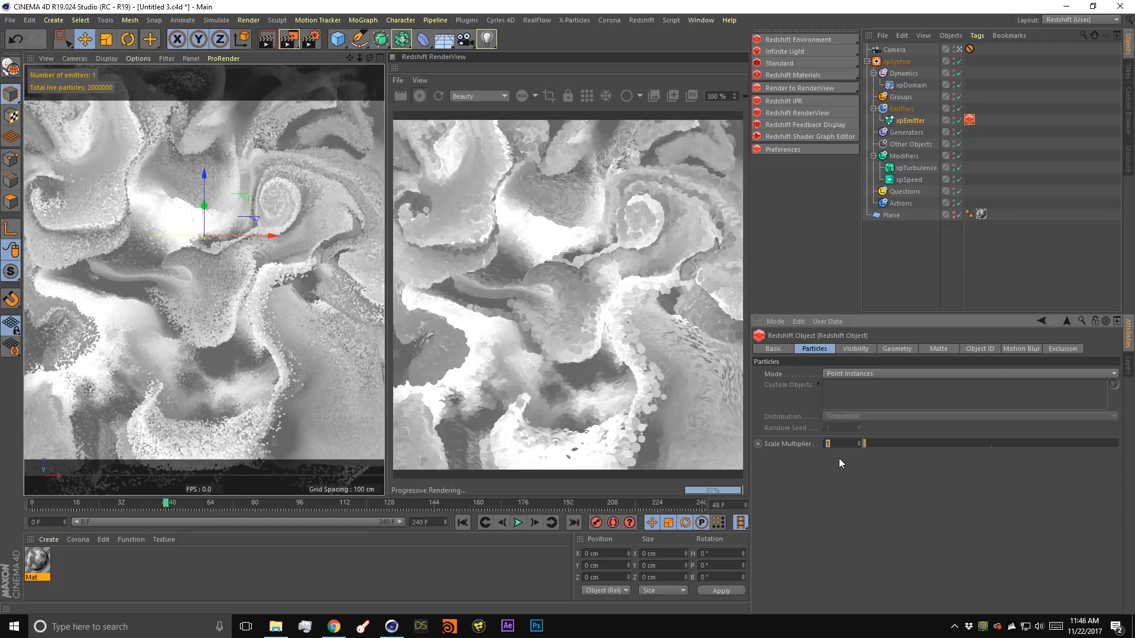
{"action": "type", "text": "0.25"}
{"action": "key", "text": "Return"}
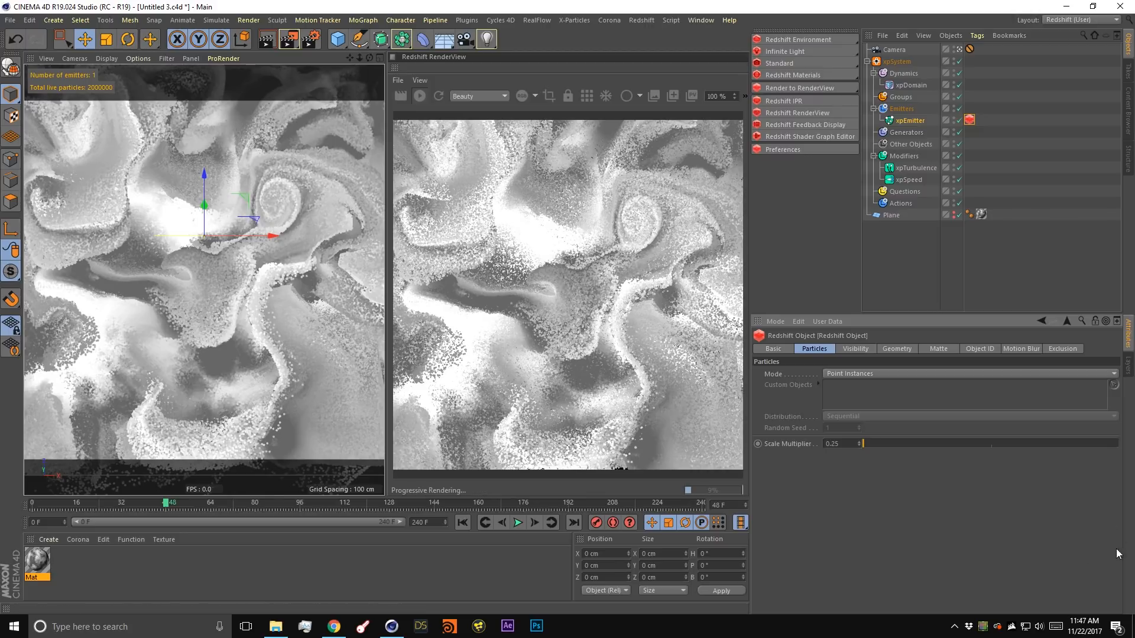
Try the Spheres particle mode on the emitter's Redshift tag.
{"action": "left_click", "coordinate": [850, 373]}
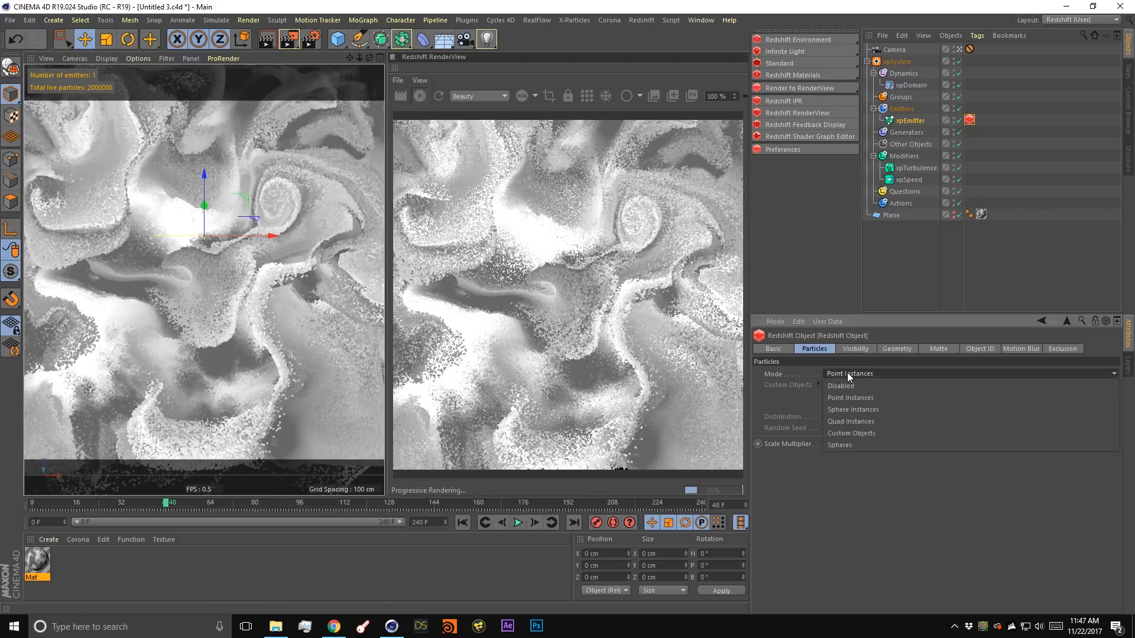
{"action": "left_click", "coordinate": [857, 445]}
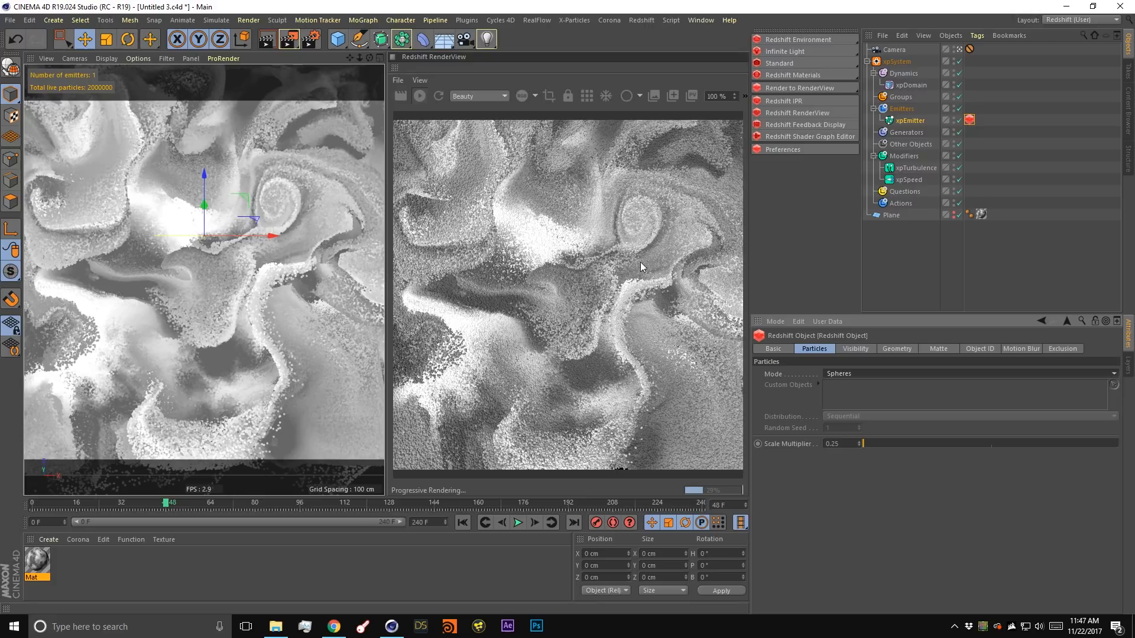
Set the particle mode on the emitter's Redshift tag to Quad Instances and save the scene.
{"action": "left_click", "coordinate": [857, 373]}
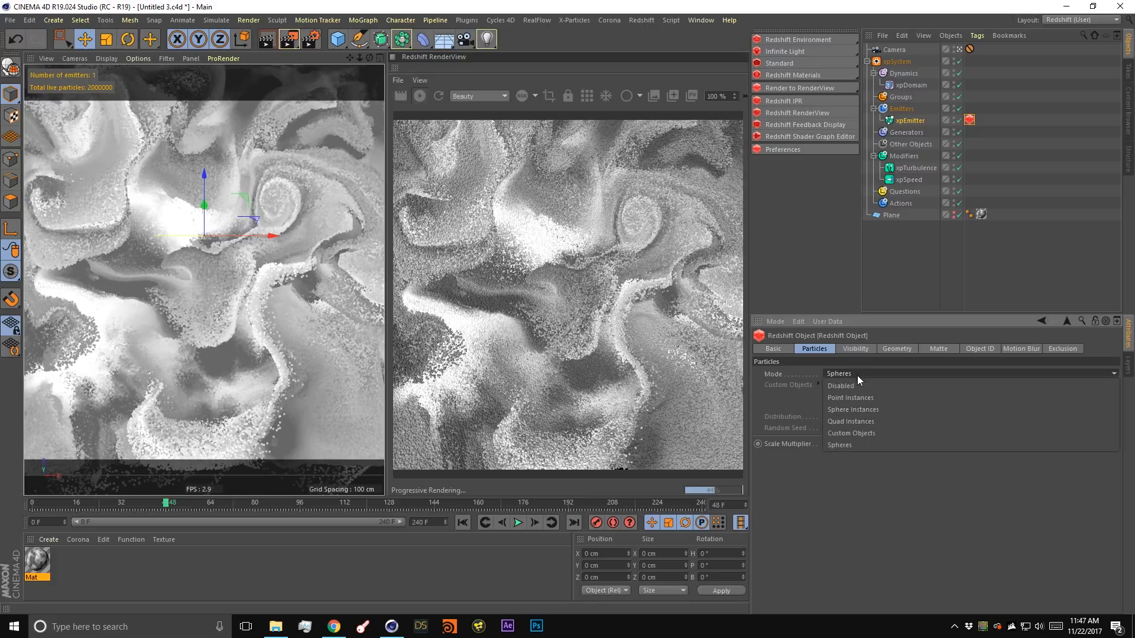
{"action": "left_click", "coordinate": [860, 421]}
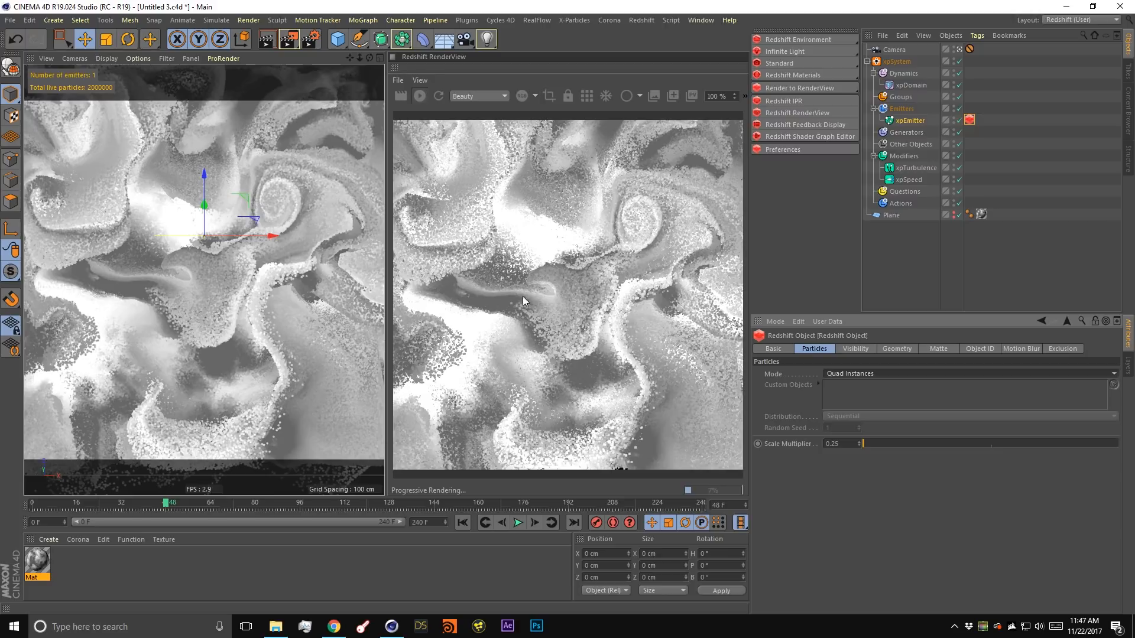
{"action": "left_click", "coordinate": [855, 372]}
{"action": "key", "text": "ctrl+s"}
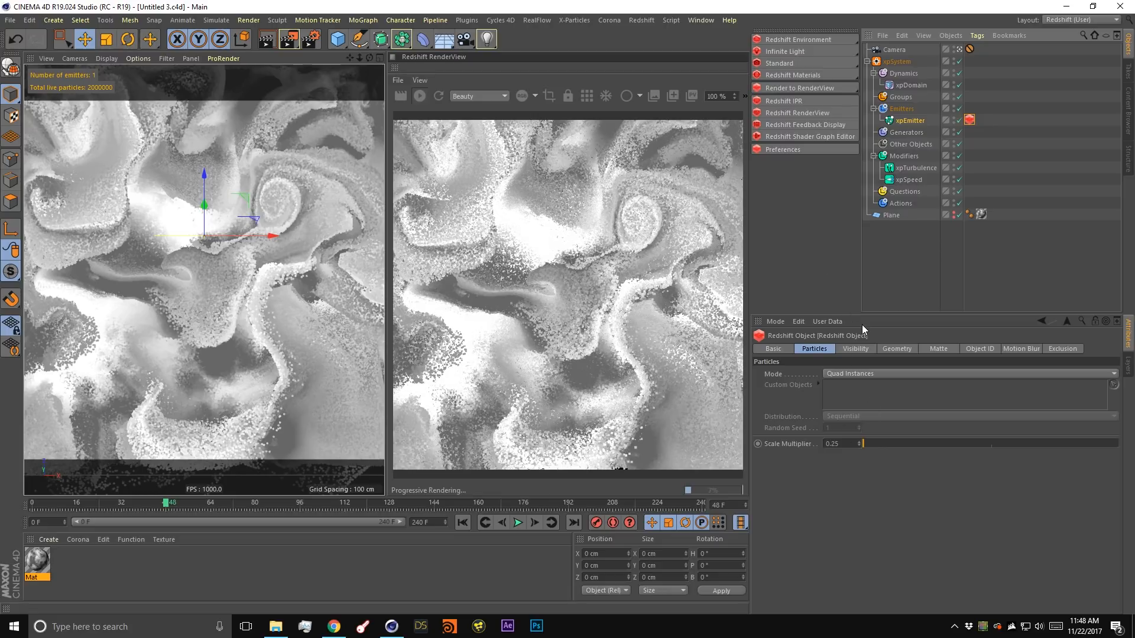
Set the particle mode on the emitter's Redshift tag to Spheres and create a Redshift Particle material.
{"action": "left_click", "coordinate": [858, 374]}
{"action": "left_click", "coordinate": [854, 445]}
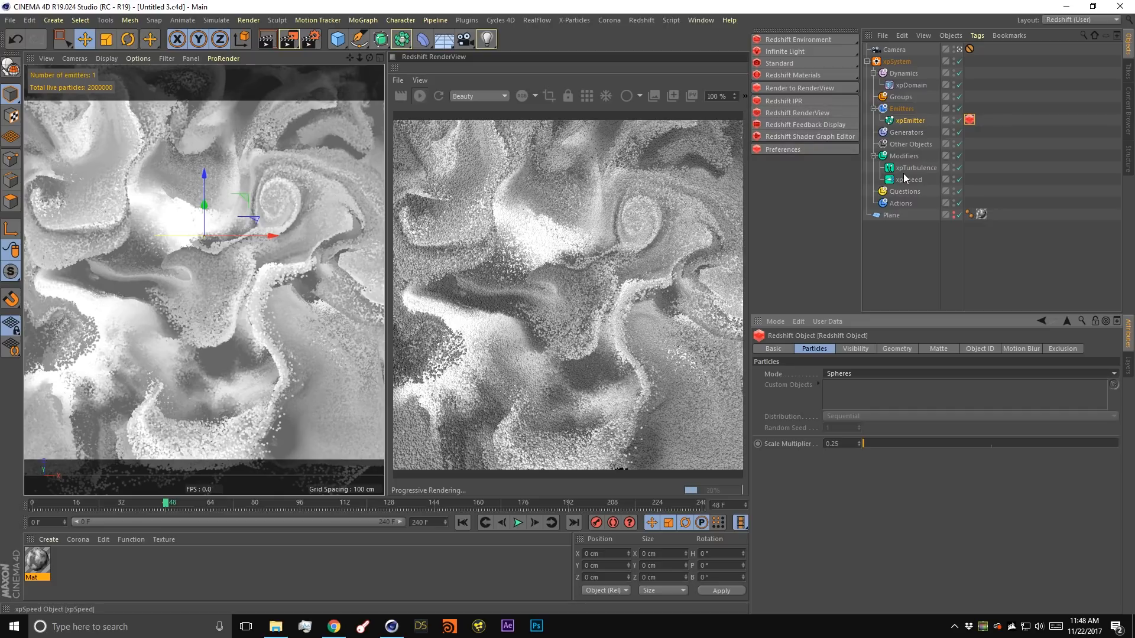
{"action": "left_click", "coordinate": [804, 77]}
{"action": "mouse_move", "coordinate": [854, 79]}
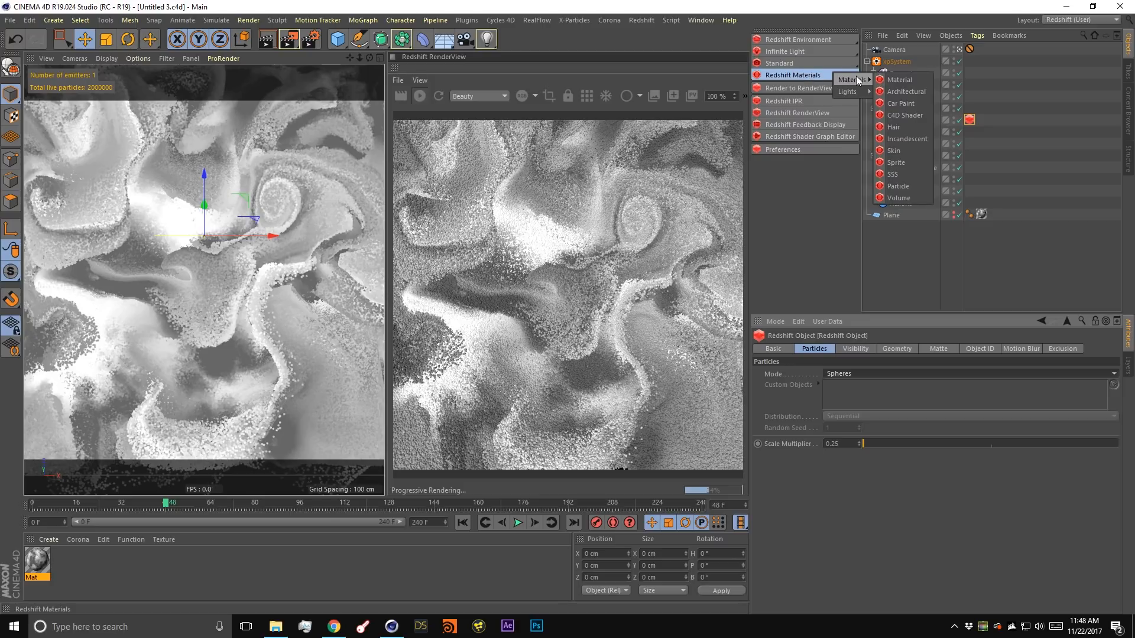
{"action": "left_click", "coordinate": [908, 187]}
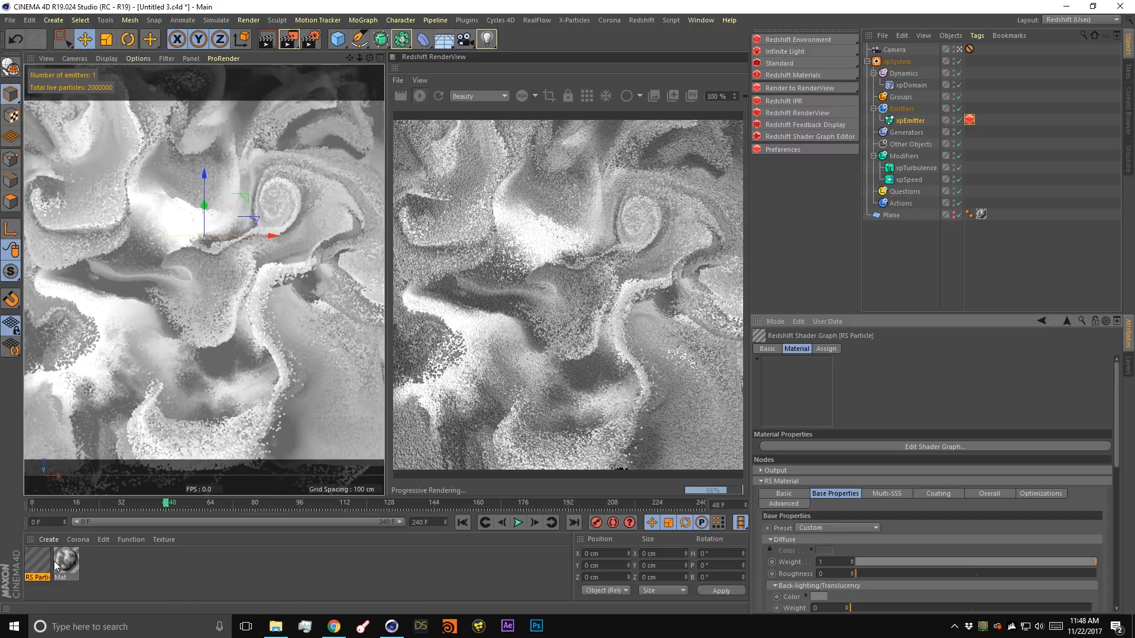
Examine the Particle Color UserData and RS Material nodes in the RS Particle material's shader graph.
{"action": "left_click", "coordinate": [900, 447]}
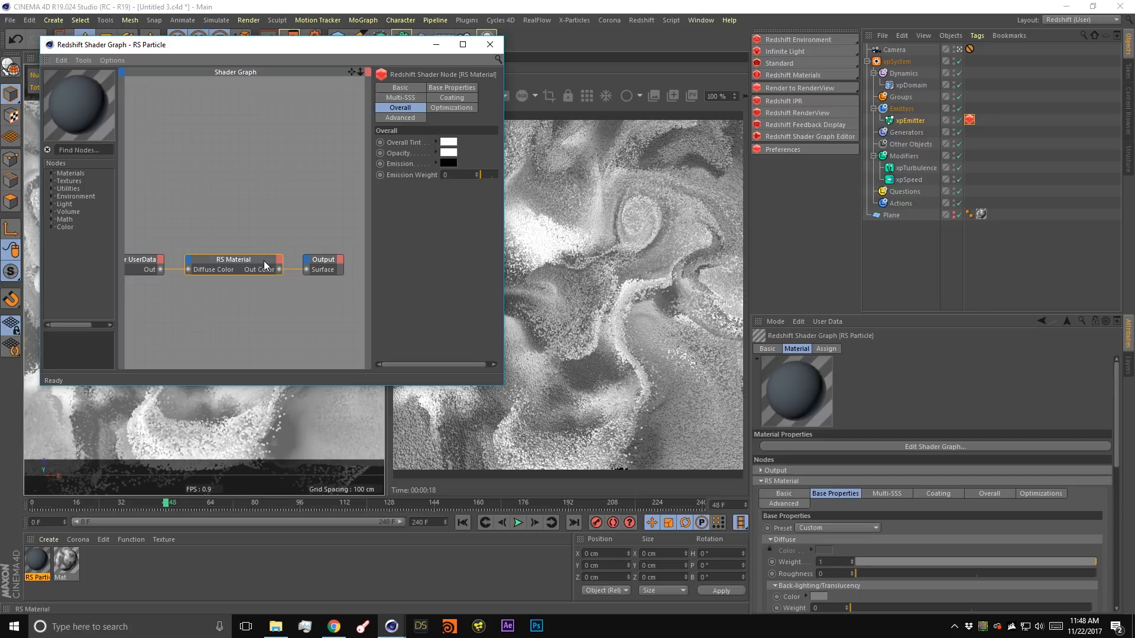
{"action": "left_click_drag", "start_coordinate": [508, 282], "coordinate": [690, 282]}
{"action": "left_click", "coordinate": [211, 264]}
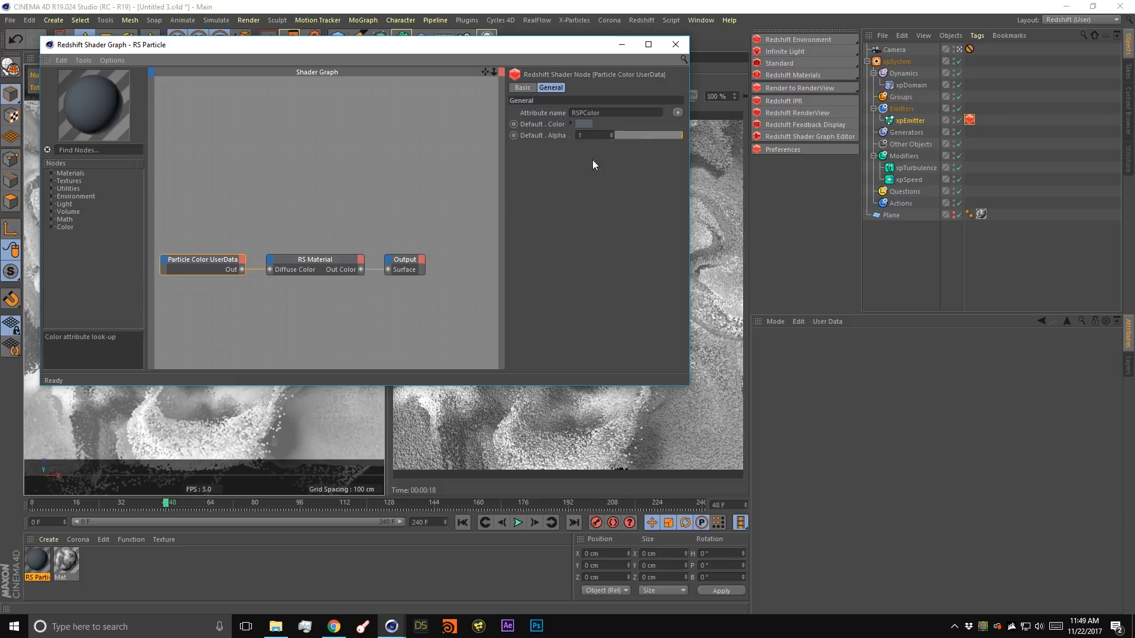
{"action": "left_click", "coordinate": [678, 113]}
{"action": "mouse_move", "coordinate": [695, 123]}
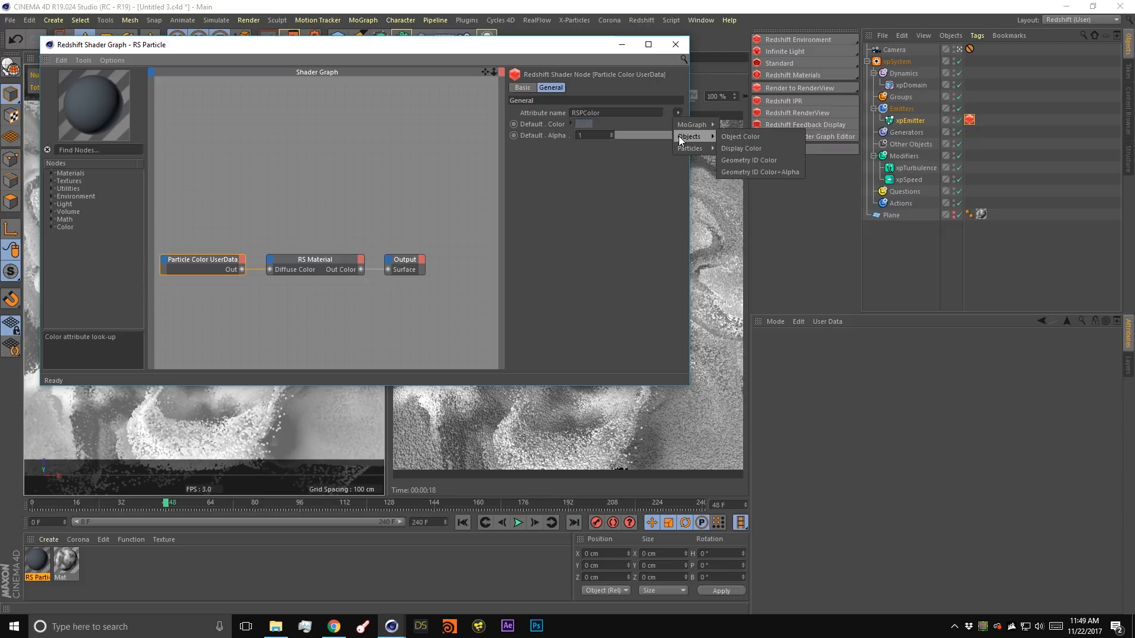
{"action": "left_click", "coordinate": [597, 170]}
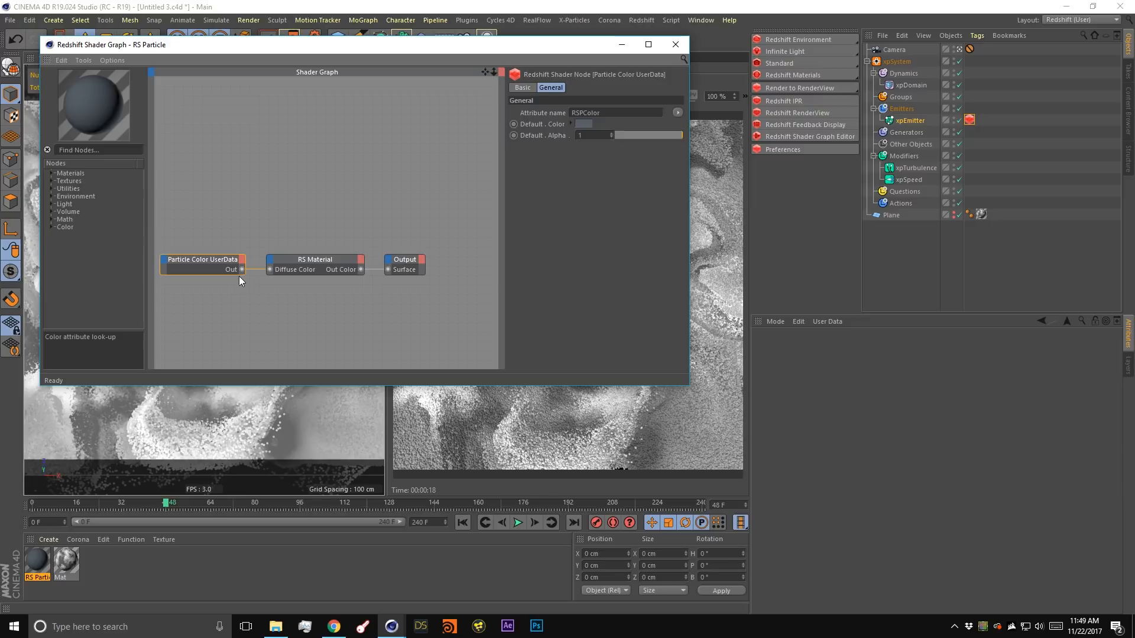
{"action": "left_click", "coordinate": [323, 265]}
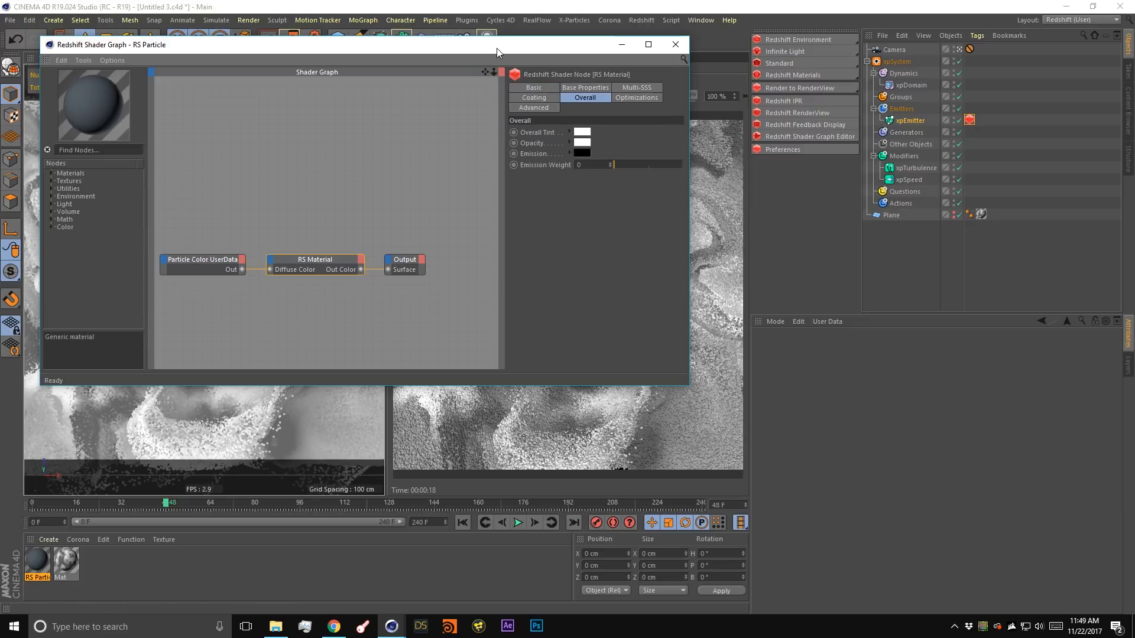
{"action": "left_click", "coordinate": [672, 48]}
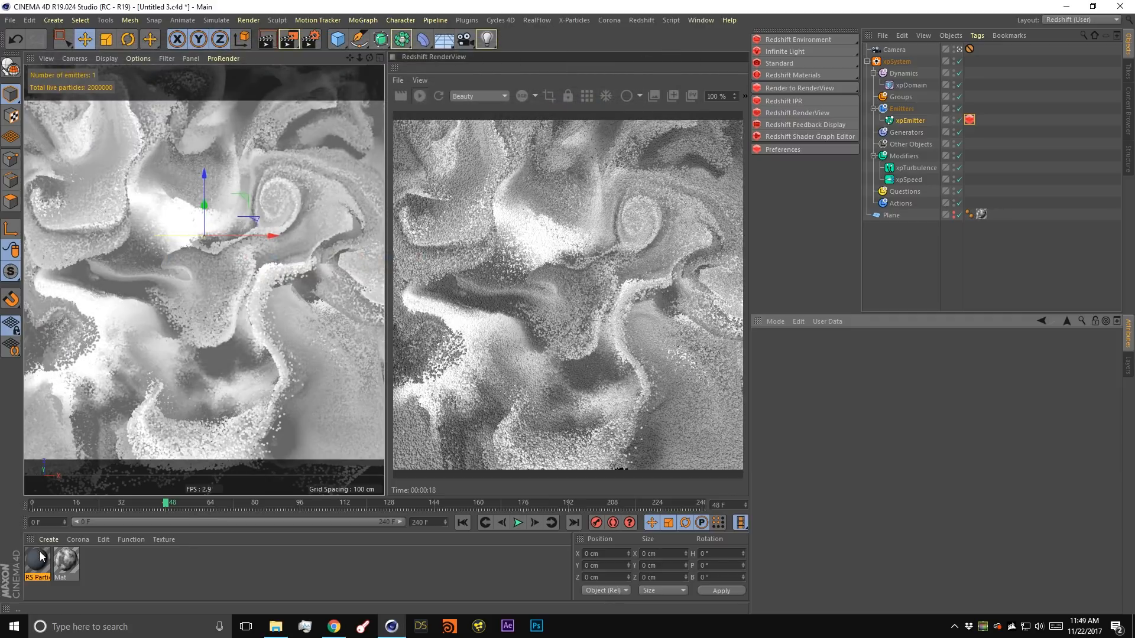
Apply the RS Particle material to xpEmitter and disconnect Particle Color UserData from the material's Diffuse Color.
{"action": "left_click_drag", "start_coordinate": [40, 552], "coordinate": [908, 118]}
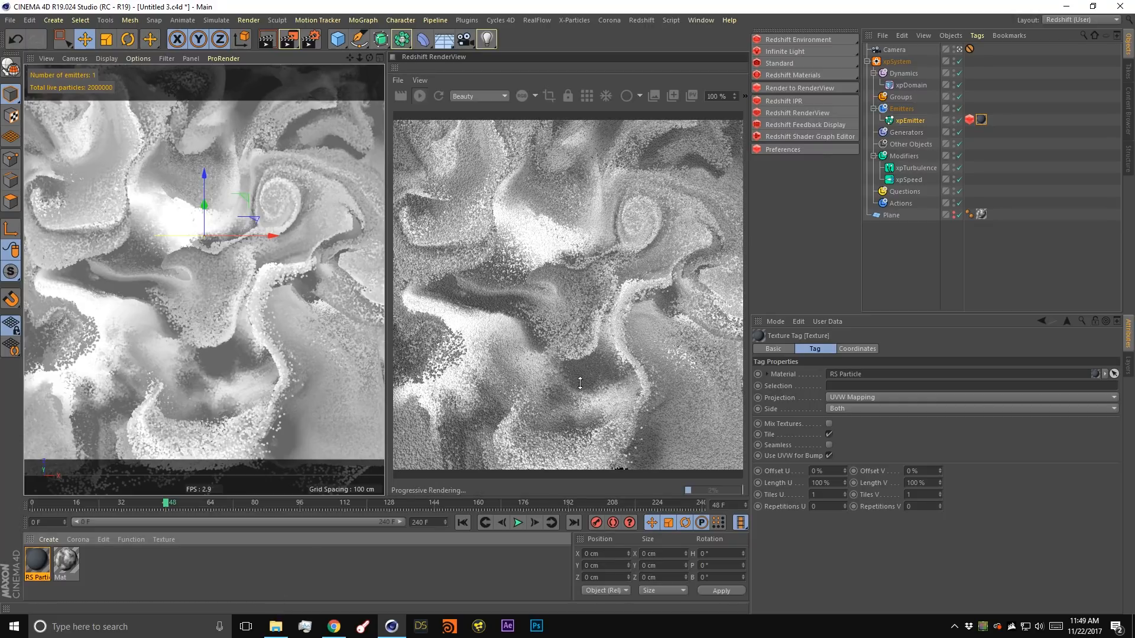
{"action": "left_click", "coordinate": [44, 562]}
{"action": "left_click", "coordinate": [894, 445]}
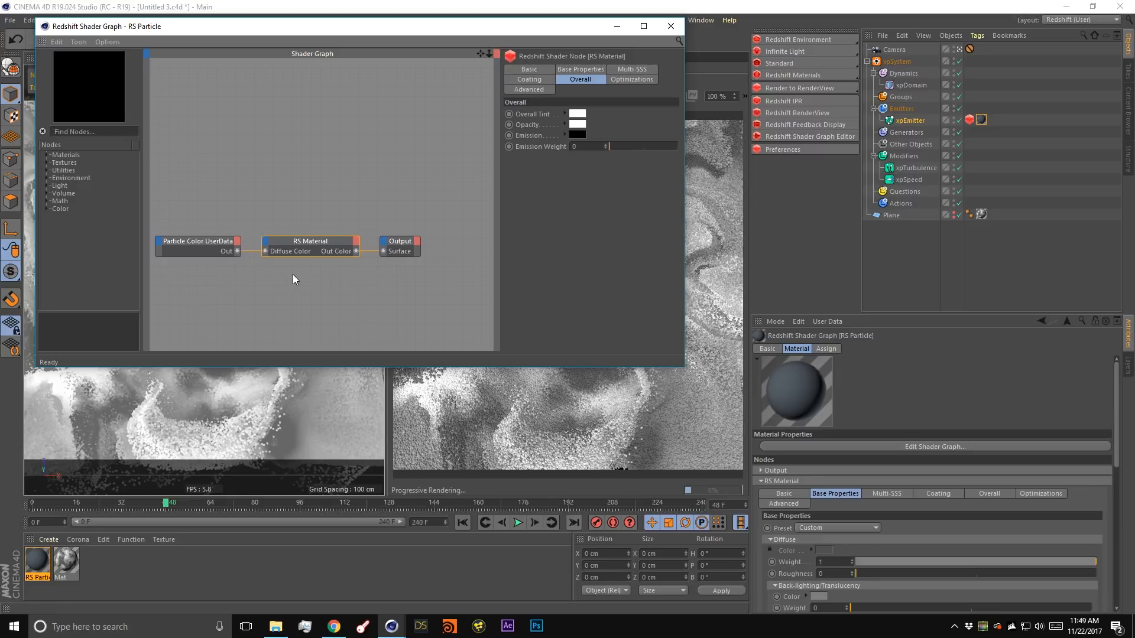
{"action": "left_click", "coordinate": [252, 251]}
{"action": "left_click_drag", "start_coordinate": [422, 27], "coordinate": [329, 90]}
{"action": "left_click", "coordinate": [256, 250]}
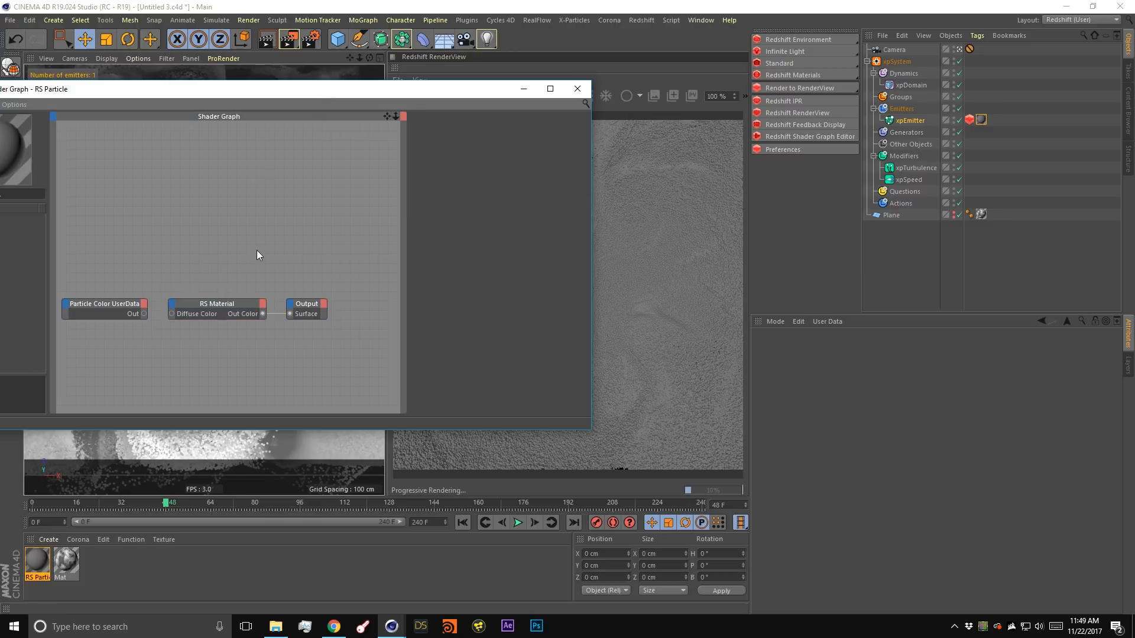
Set the RS Material node's diffuse color value to 80% and close the shader graph.
{"action": "left_click", "coordinate": [229, 303]}
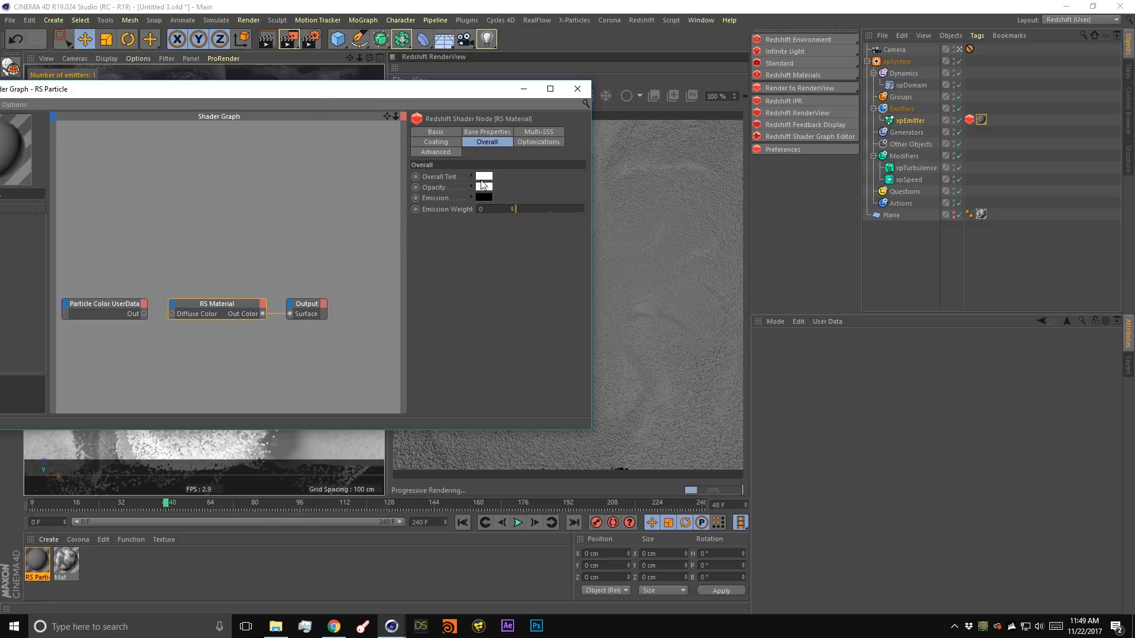
{"action": "left_click", "coordinate": [483, 132]}
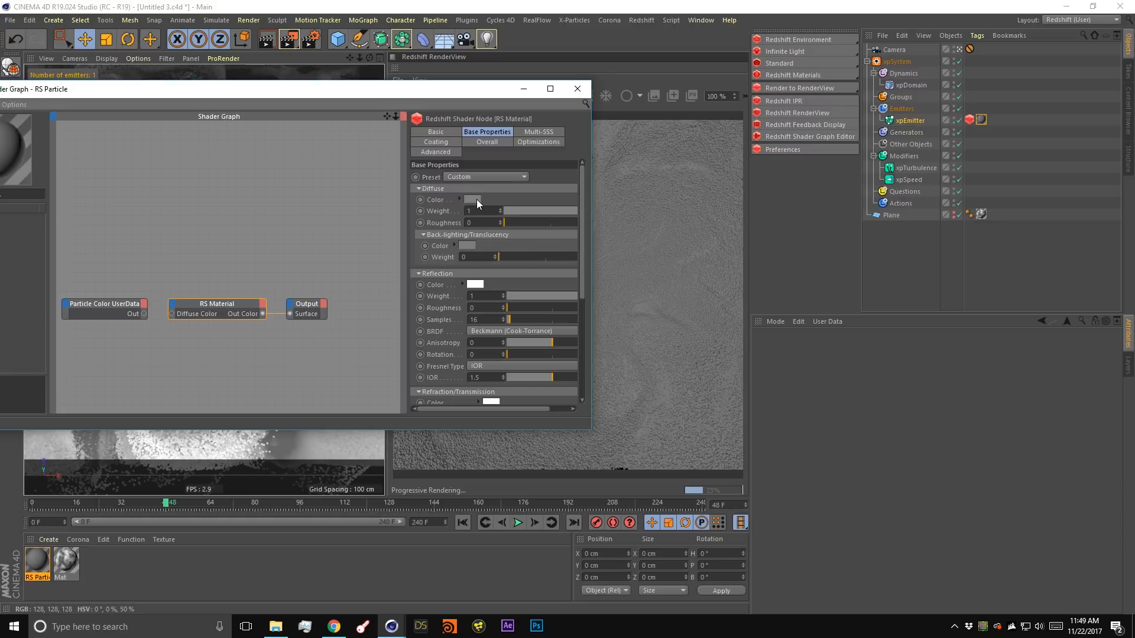
{"action": "left_click", "coordinate": [476, 200]}
{"action": "left_click", "coordinate": [412, 223]}
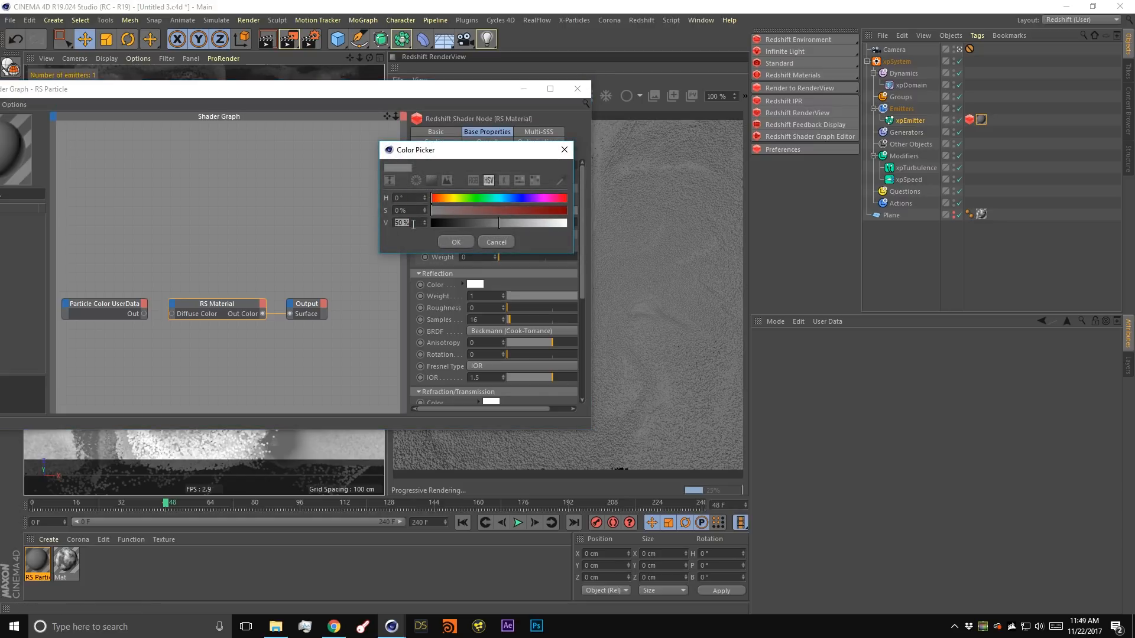
{"action": "type", "text": "80"}
{"action": "key", "text": "Return"}
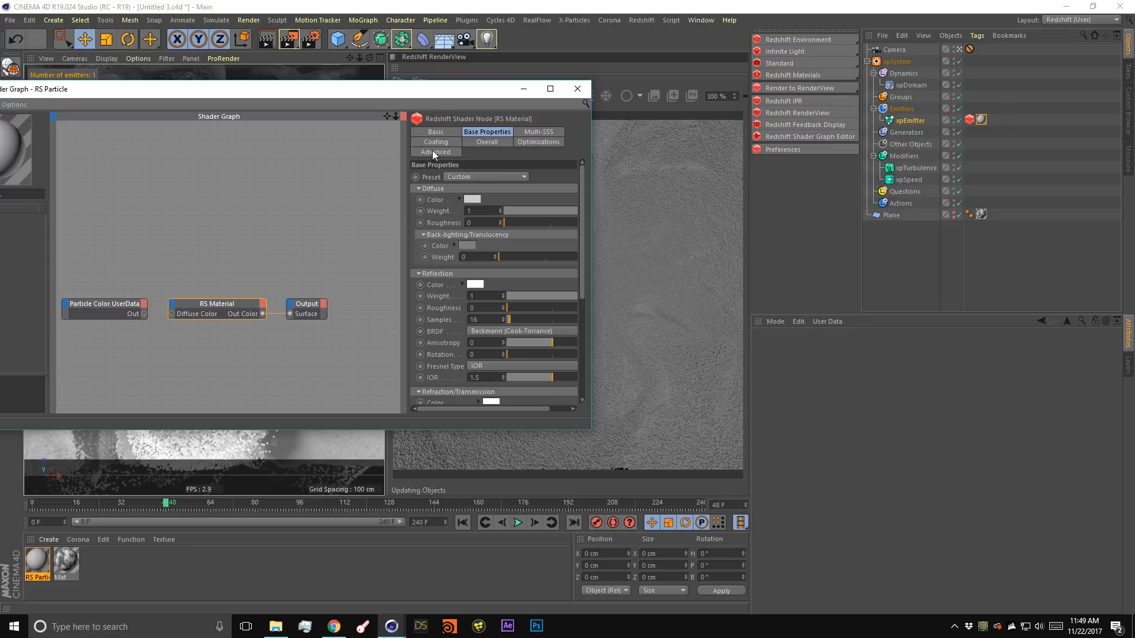
{"action": "left_click_drag", "start_coordinate": [438, 95], "coordinate": [399, 110]}
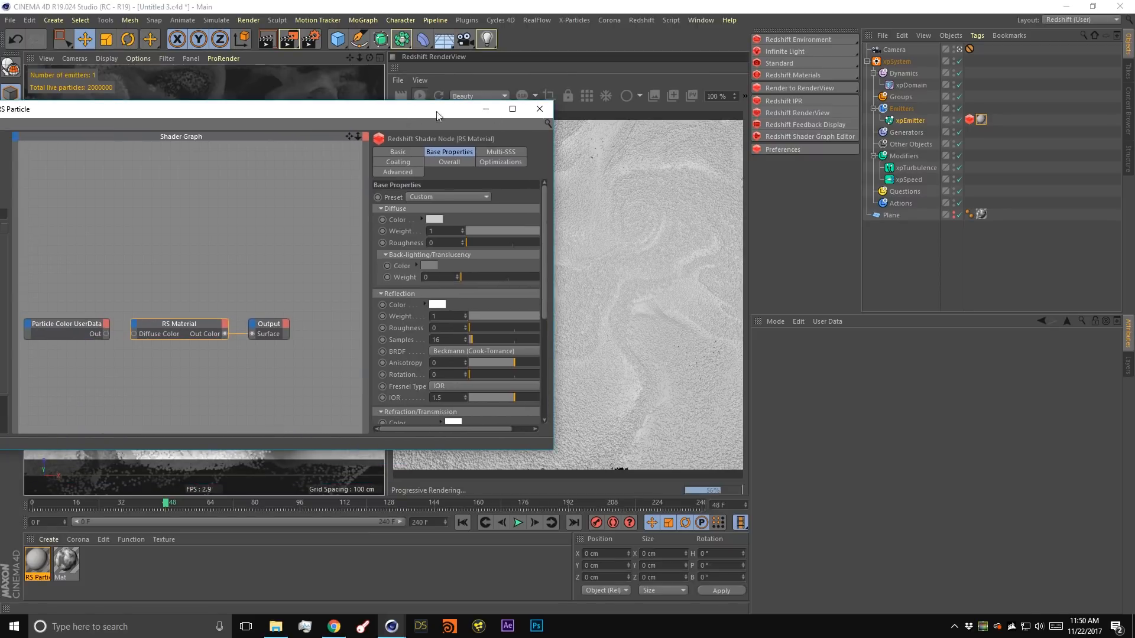
{"action": "left_click", "coordinate": [537, 109]}
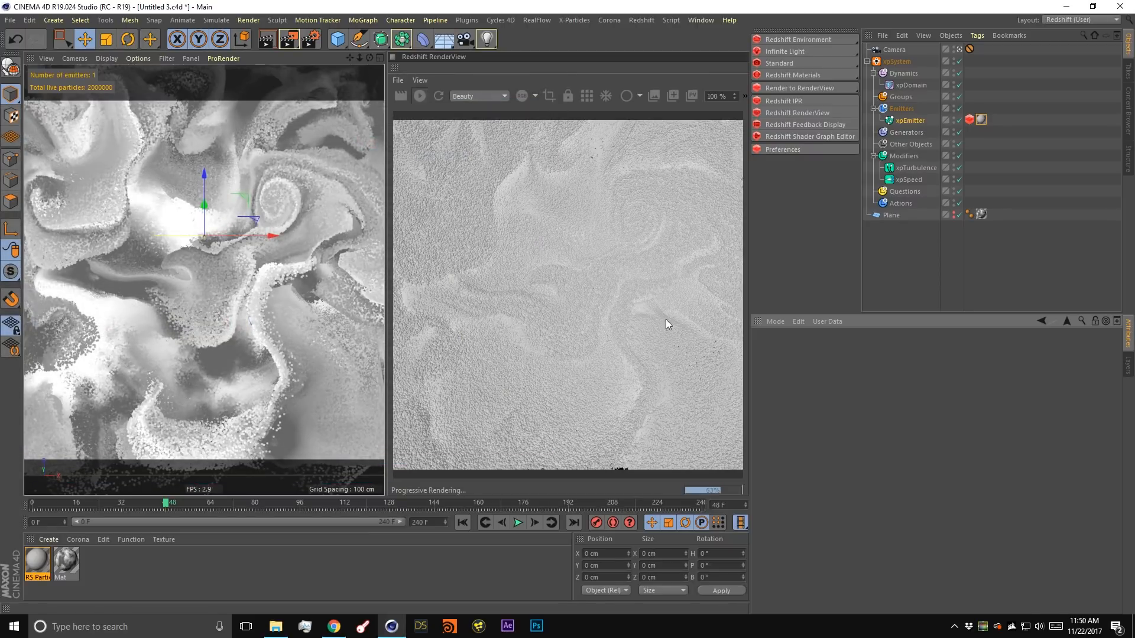
Add a Redshift Dome Light to the scene.
{"action": "left_click", "coordinate": [800, 48]}
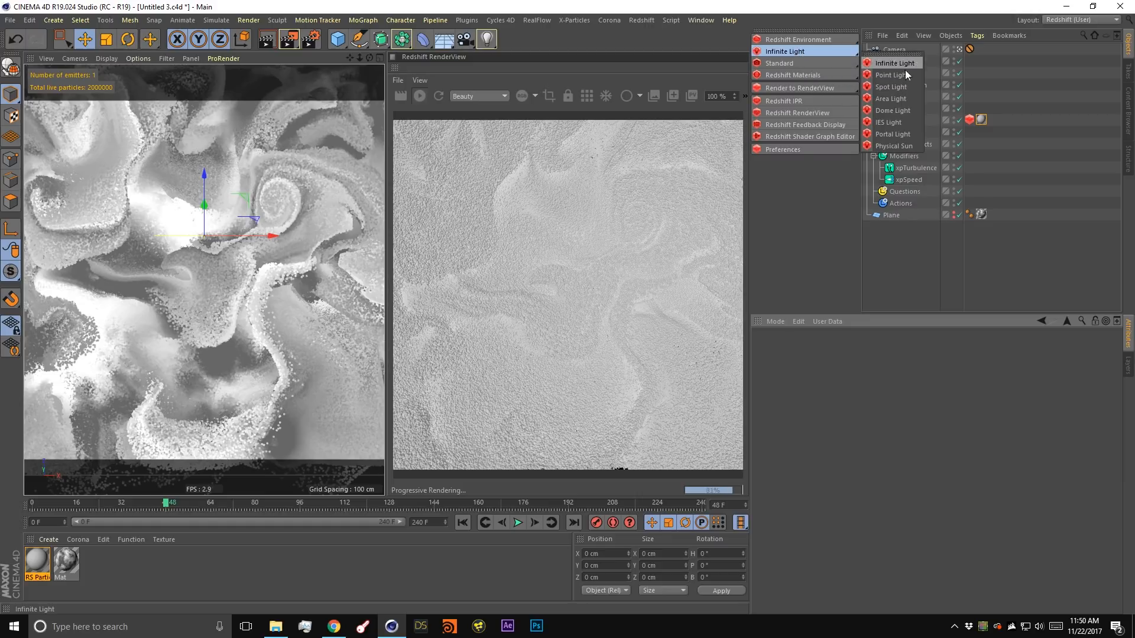
{"action": "left_click", "coordinate": [898, 111]}
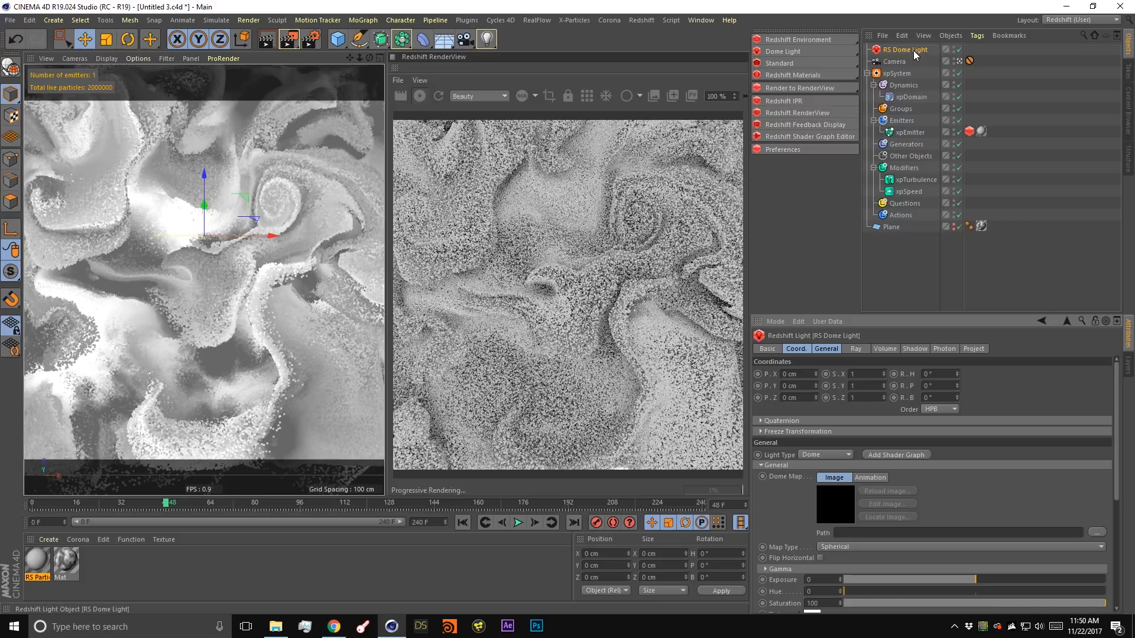
Set the particle mode on the emitter's Redshift tag to Disabled and back to Spheres.
{"action": "left_click", "coordinate": [970, 133]}
{"action": "left_click", "coordinate": [860, 375]}
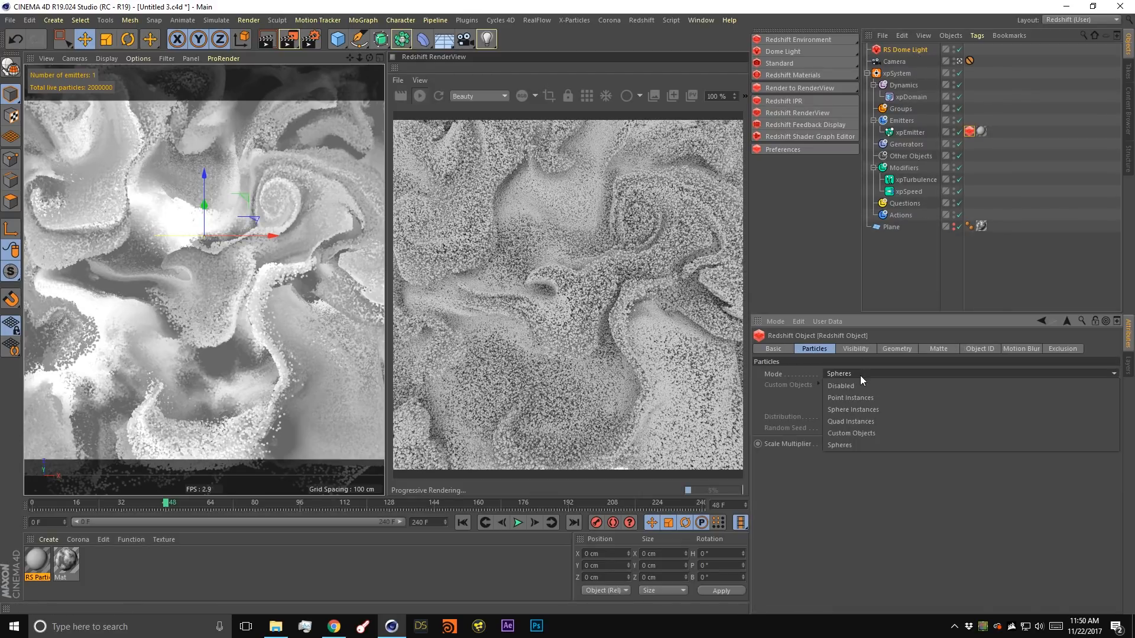
{"action": "left_click", "coordinate": [857, 385]}
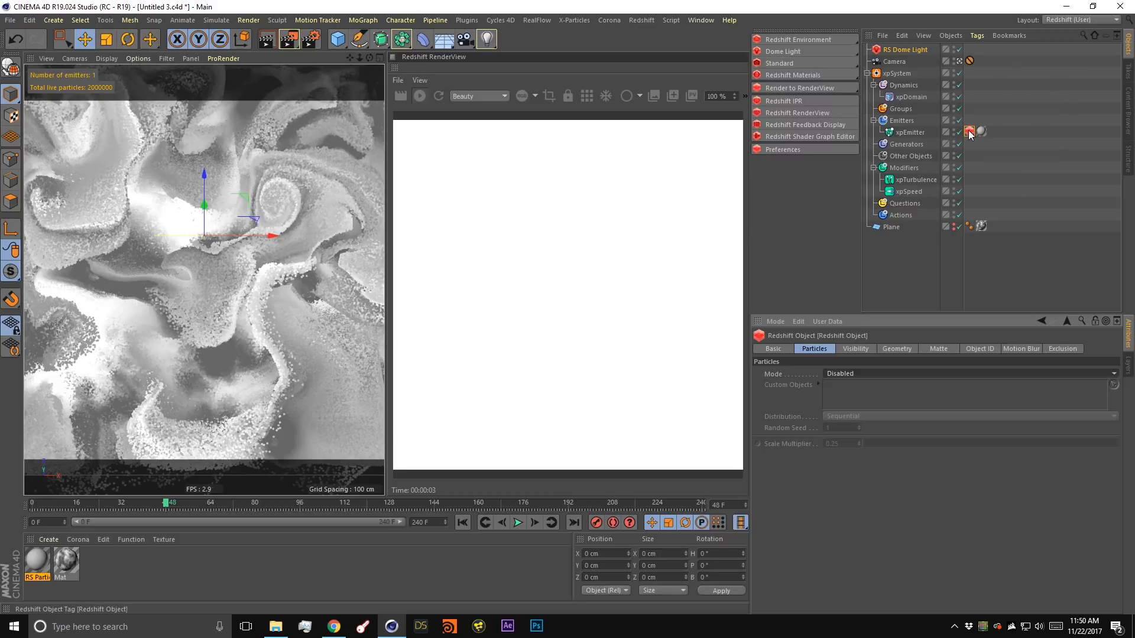
{"action": "left_click", "coordinate": [882, 372]}
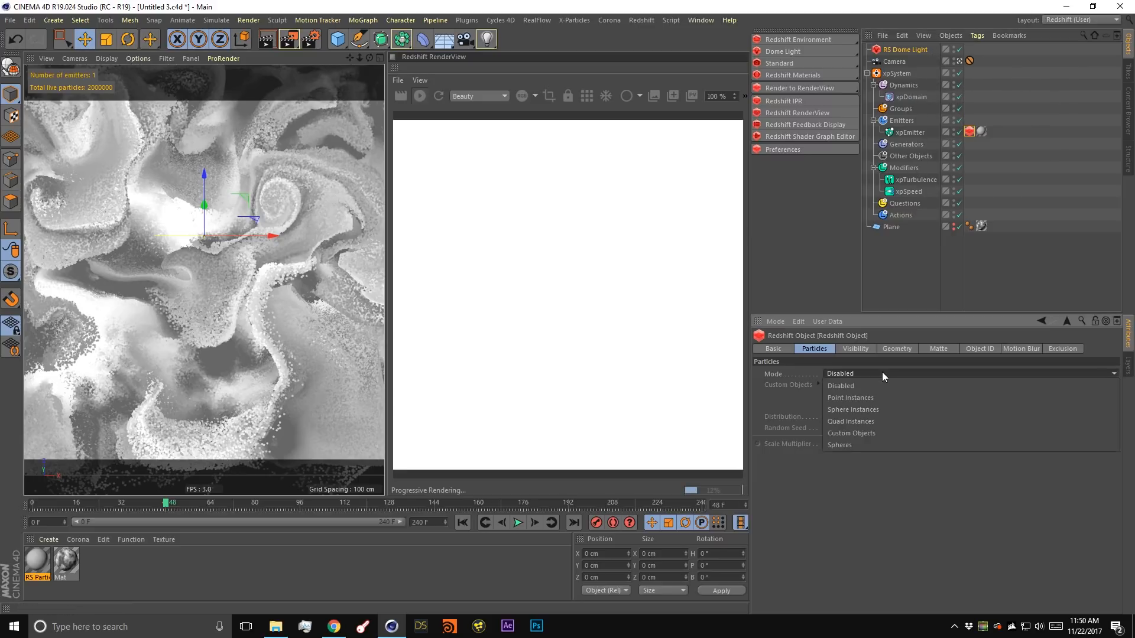
{"action": "left_click", "coordinate": [864, 445]}
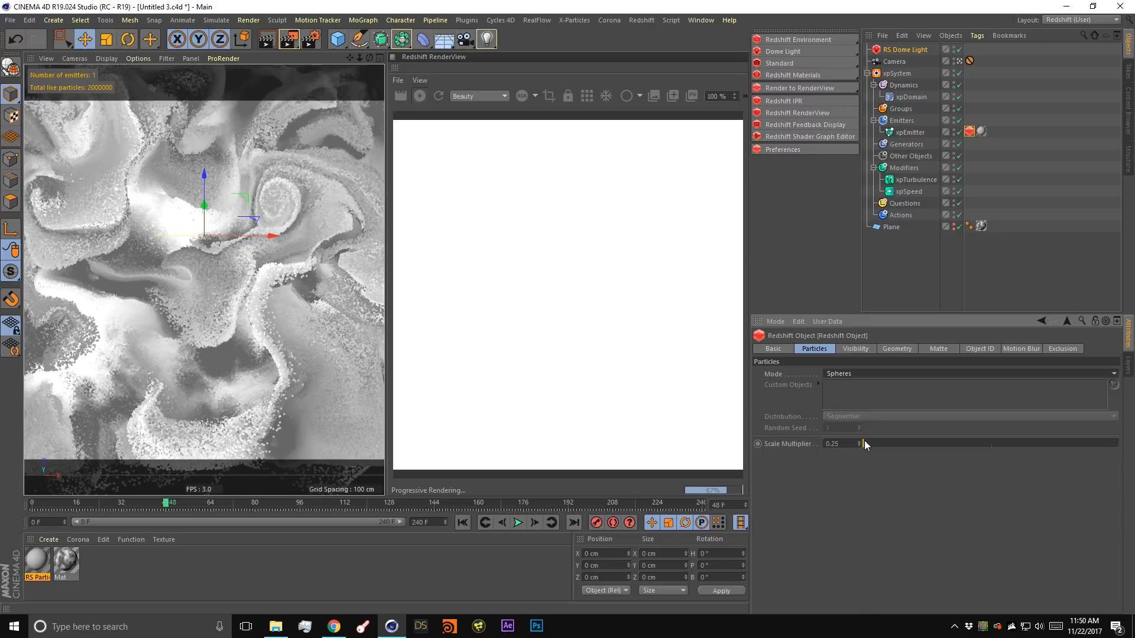
Add an HDRI Link tag to the RS Dome Light.
{"action": "left_click", "coordinate": [907, 46]}
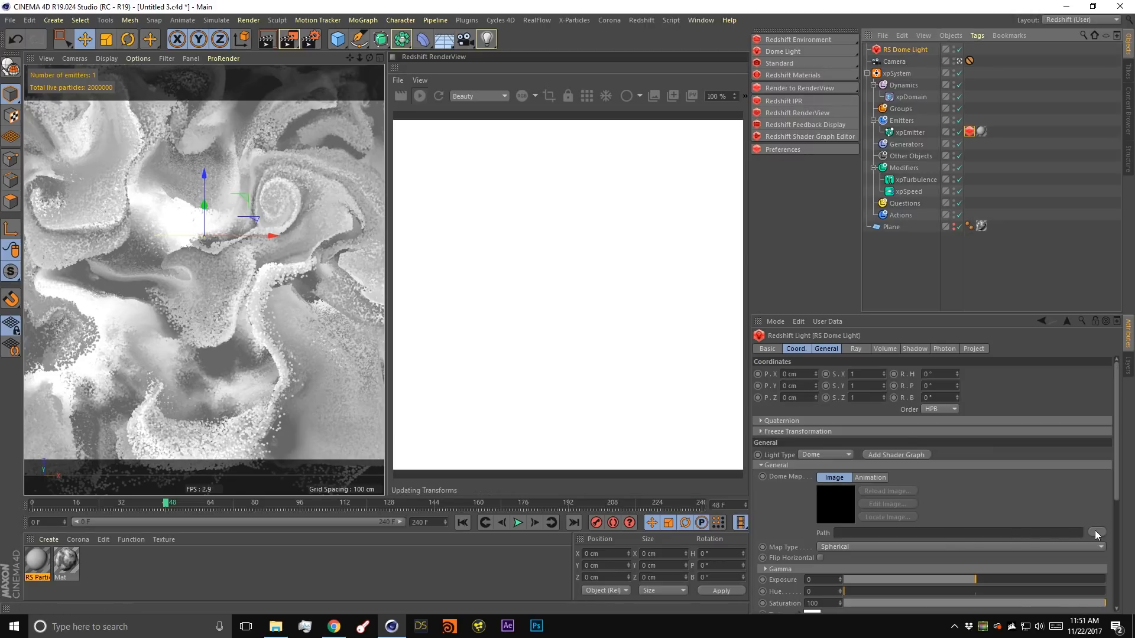
{"action": "right_click", "coordinate": [900, 49]}
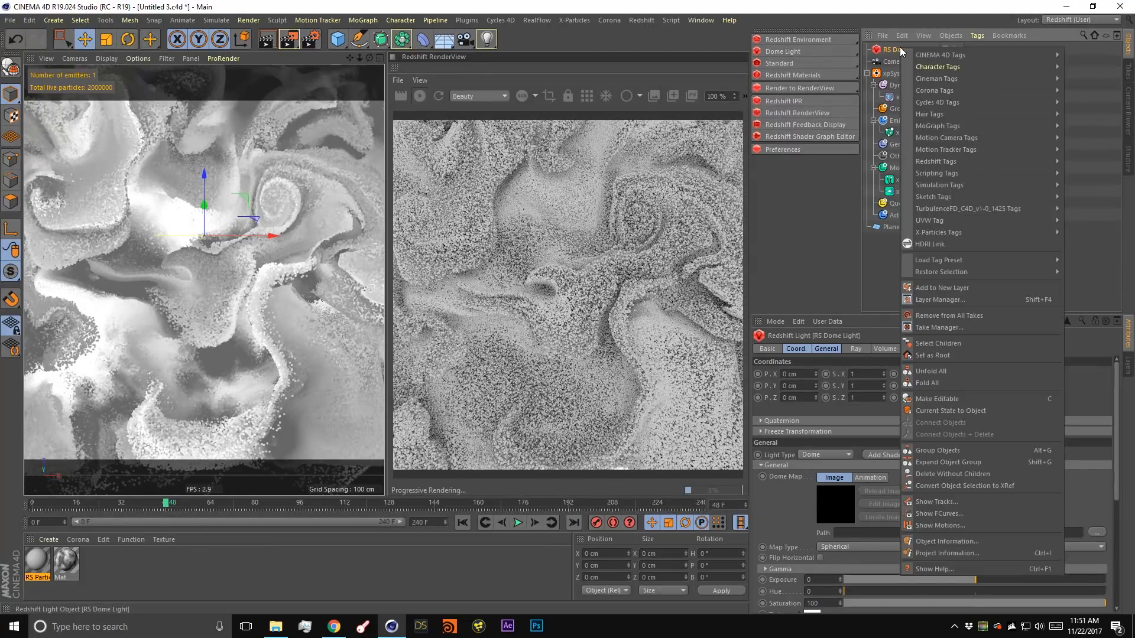
{"action": "left_click", "coordinate": [943, 243]}
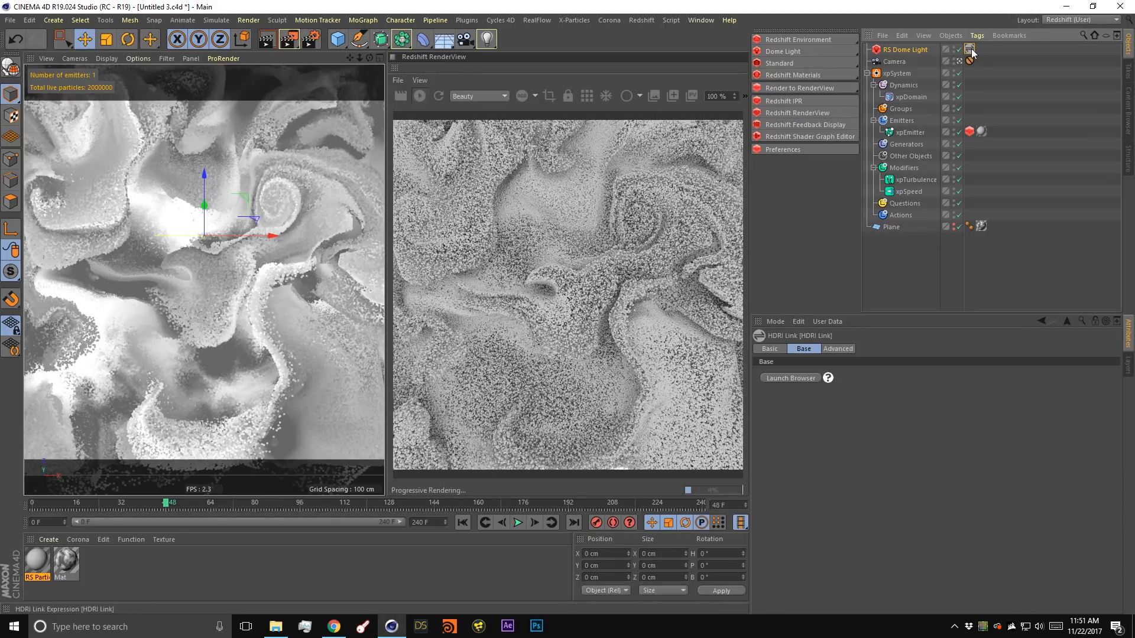
{"action": "right_click", "coordinate": [924, 51]}
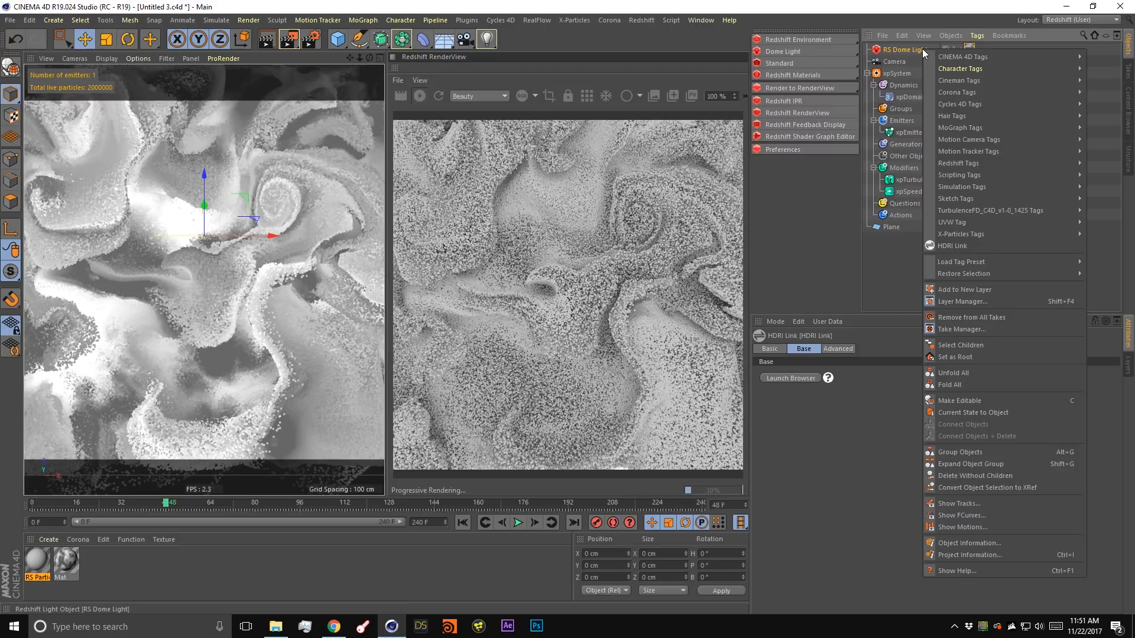
{"action": "left_click", "coordinate": [899, 254]}
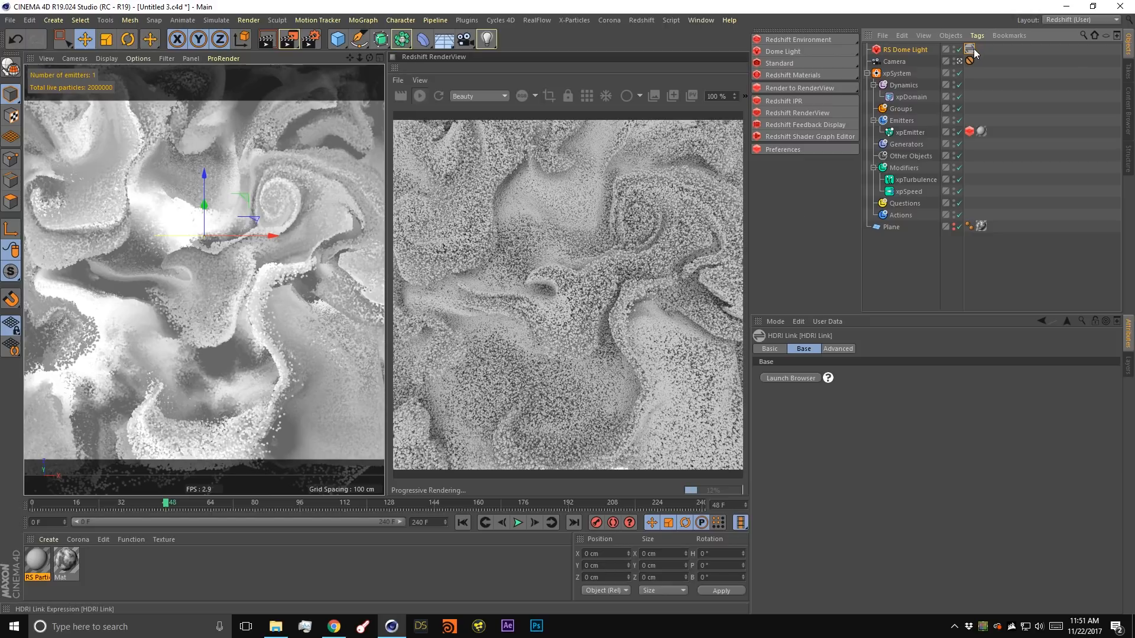
Browse the Pro Studios Metal pack in the HDRI Browser, and open the HDRI Link tag's advanced settings.
{"action": "left_click", "coordinate": [799, 378]}
{"action": "left_click_drag", "start_coordinate": [580, 184], "coordinate": [215, 119]}
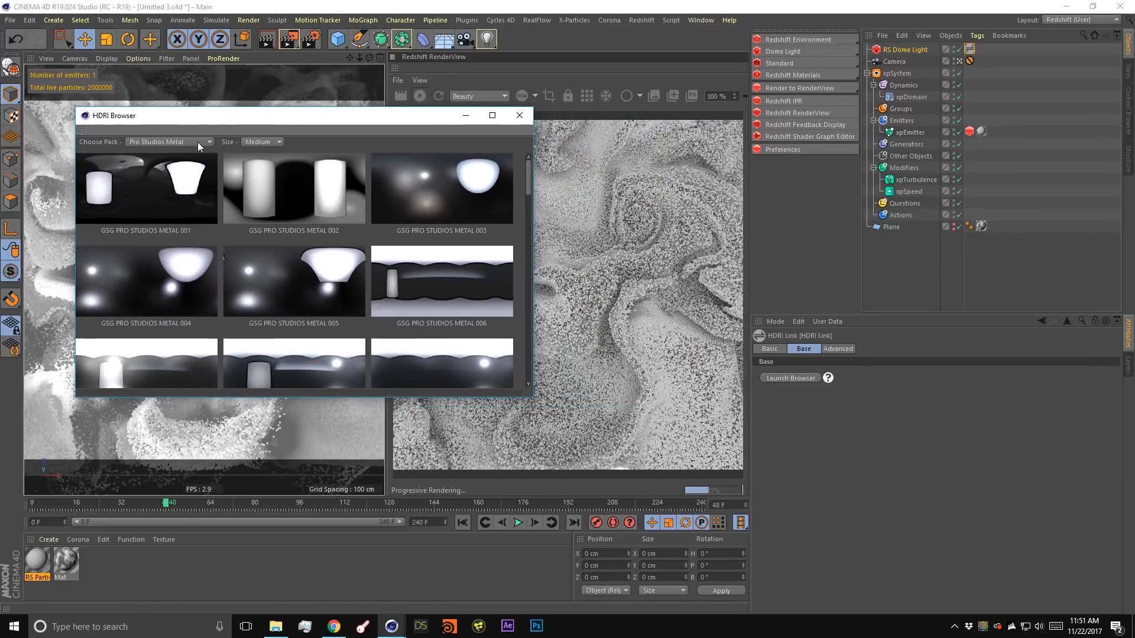
{"action": "left_click", "coordinate": [185, 143]}
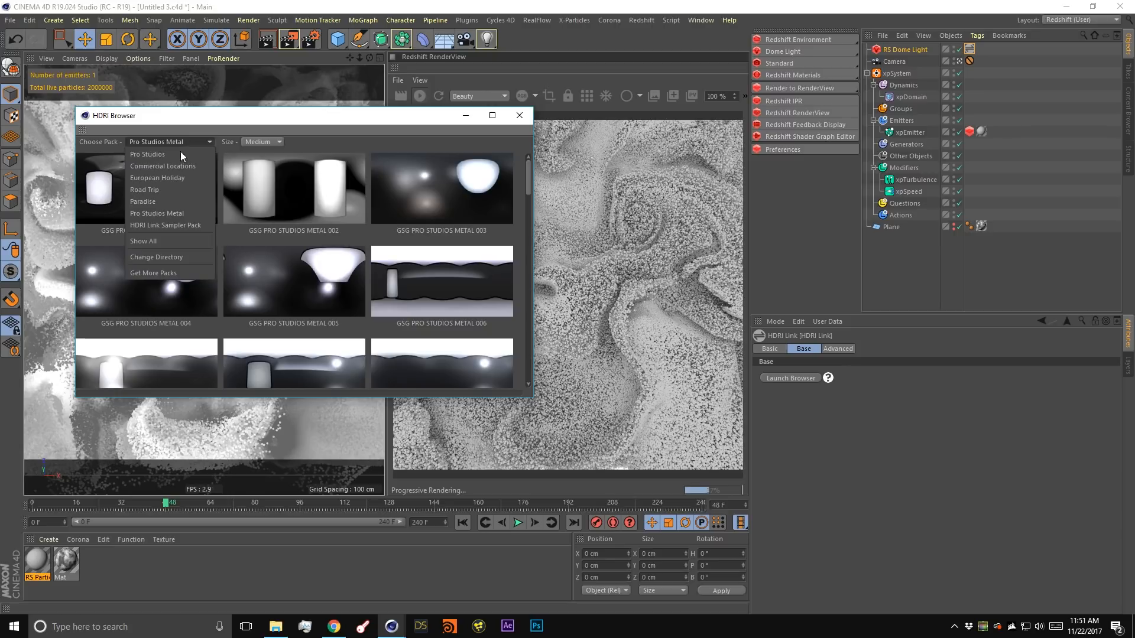
{"action": "left_click", "coordinate": [205, 115]}
{"action": "scroll", "coordinate": [173, 299], "scroll_direction": "down", "scroll_amount": 5}
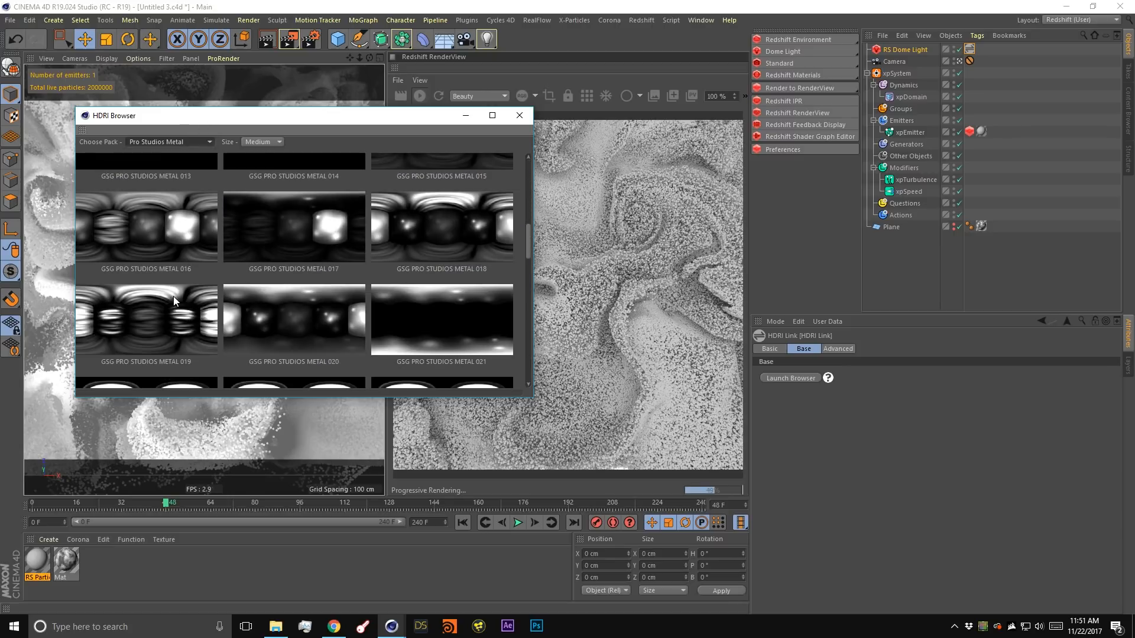
{"action": "scroll", "coordinate": [173, 297], "scroll_direction": "down", "scroll_amount": 4}
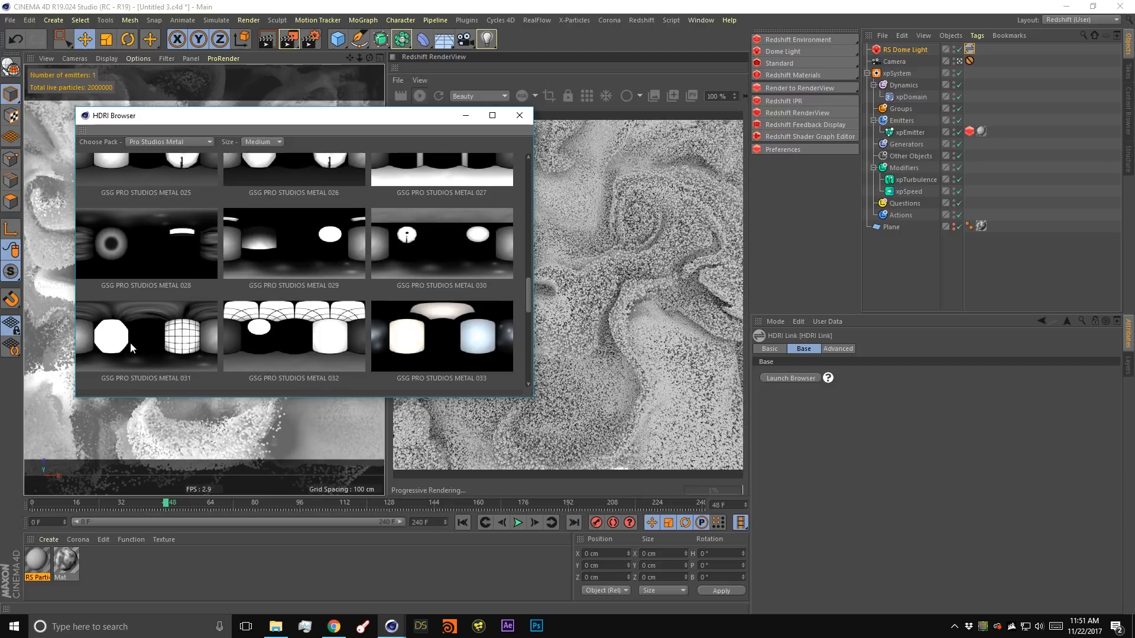
{"action": "left_click", "coordinate": [520, 116]}
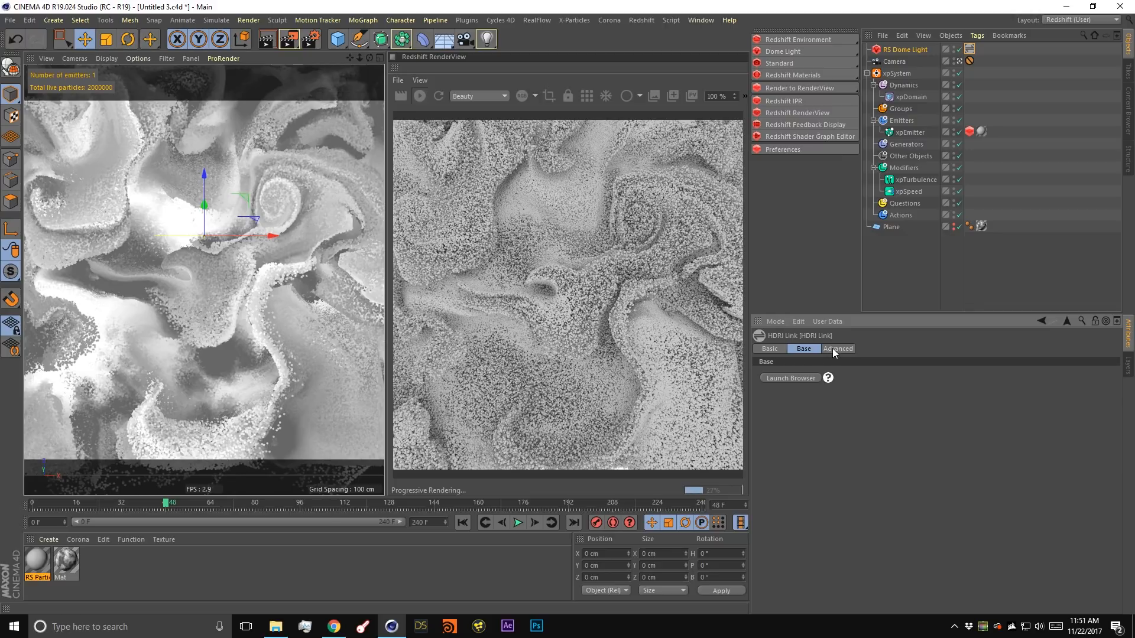
{"action": "left_click", "coordinate": [831, 348]}
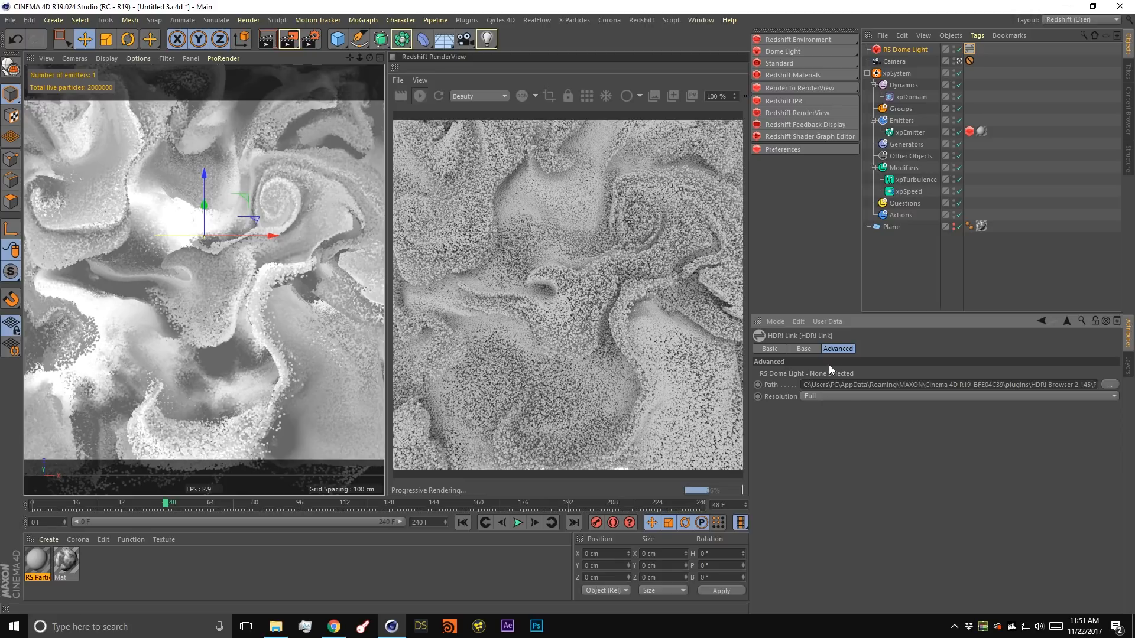
Set the HDRI Link tag's resolution to Preview and link the tag to the RS Dome Light.
{"action": "left_click", "coordinate": [835, 396]}
{"action": "left_click", "coordinate": [821, 415]}
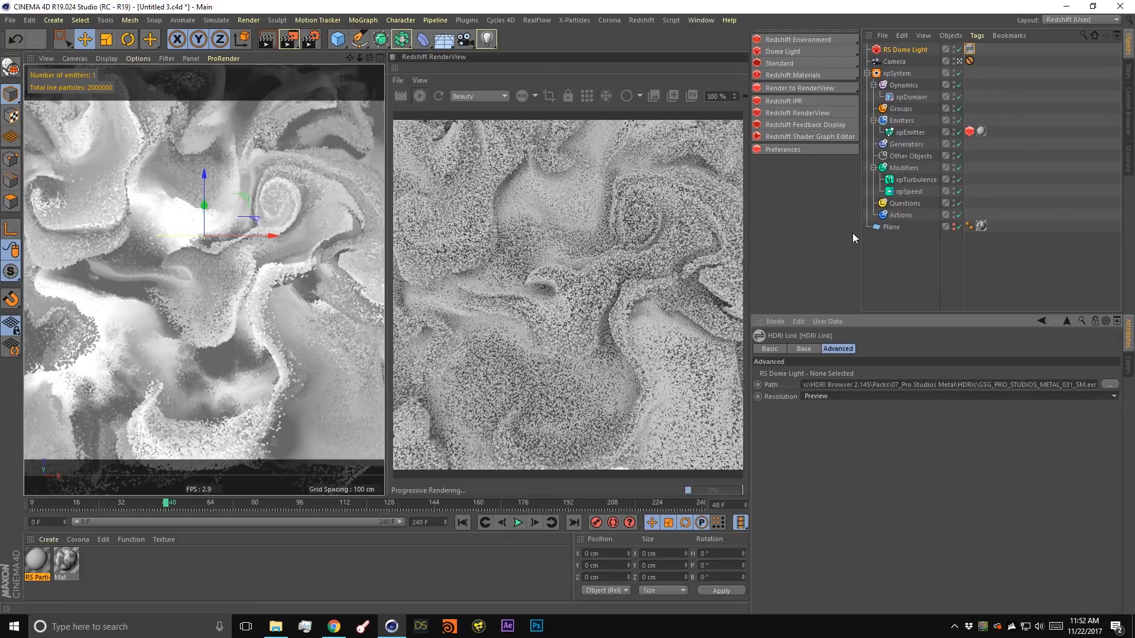
{"action": "left_click", "coordinate": [912, 51]}
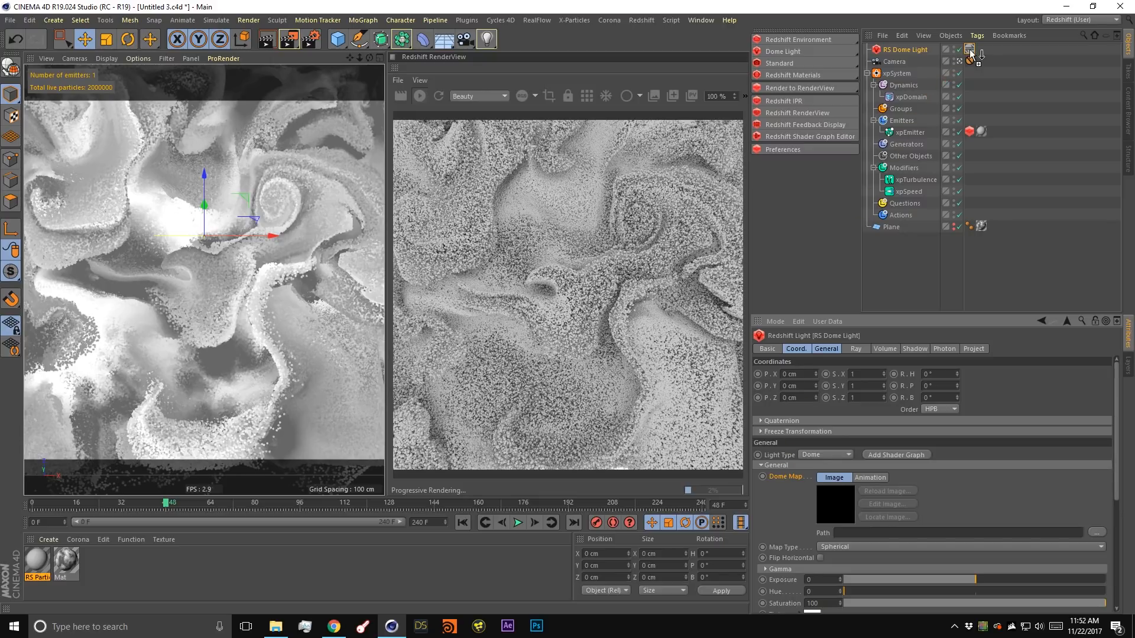
{"action": "left_click_drag", "start_coordinate": [970, 50], "coordinate": [968, 48], "text": "ctrl"}
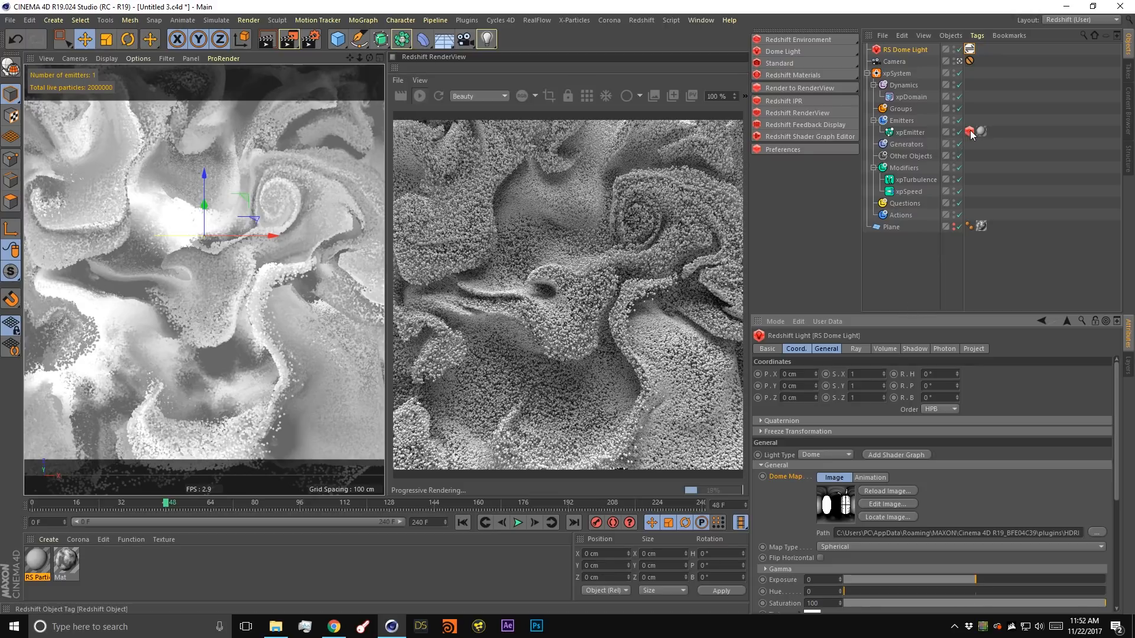
Stop looking through the scene camera and save the scene.
{"action": "left_click", "coordinate": [960, 60]}
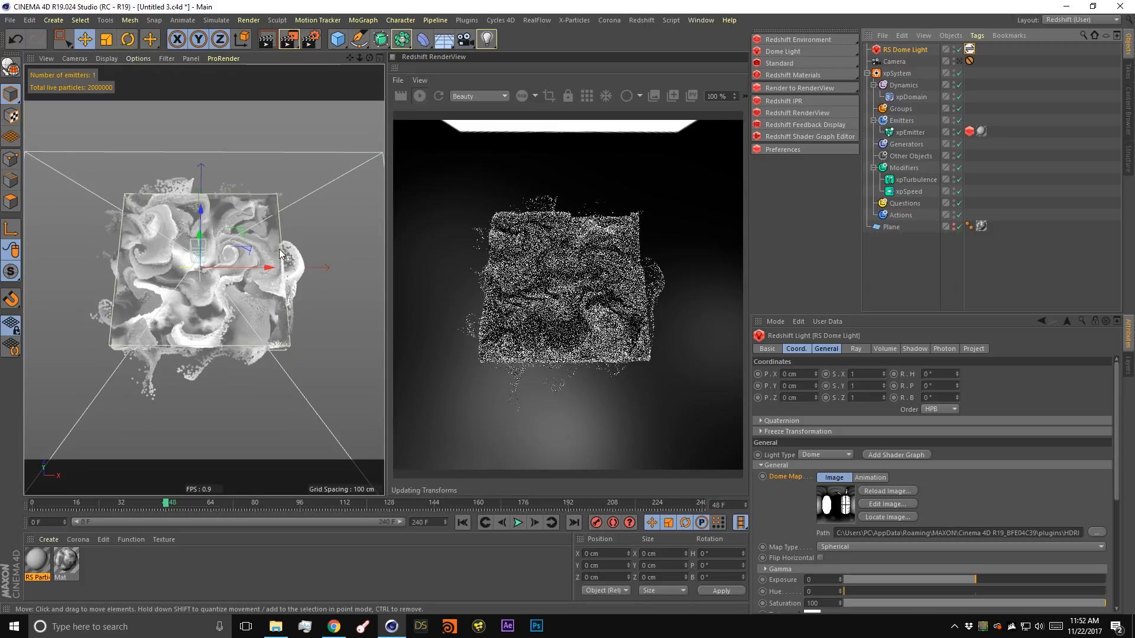
{"action": "key", "text": "ctrl+s"}
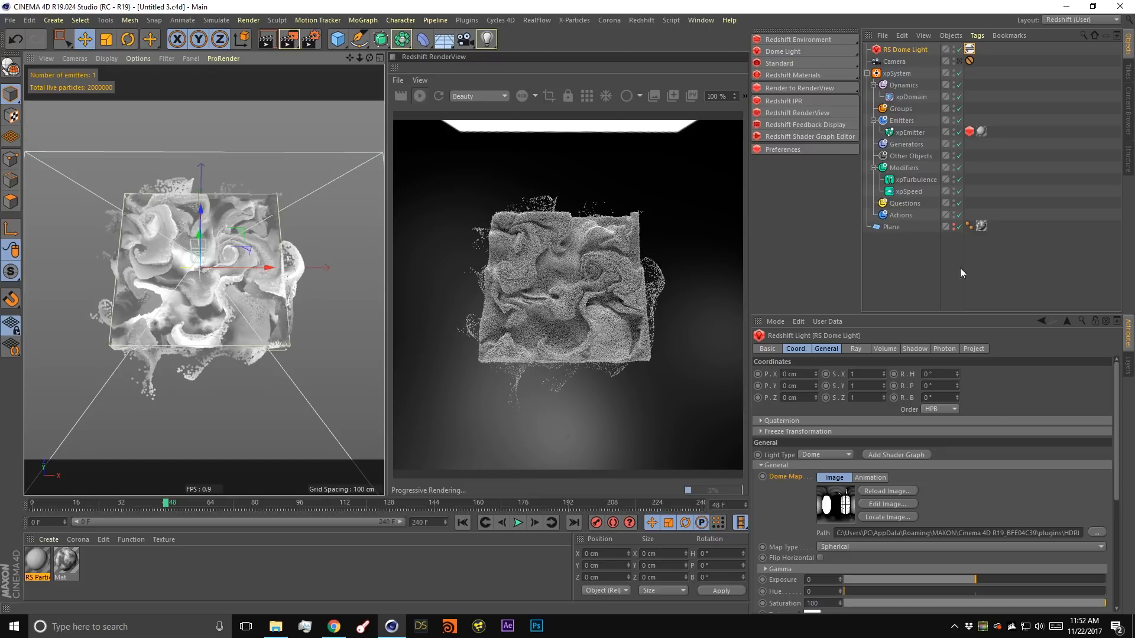
Try the RS Dome Light's heading rotation at 90° and at 180°.
{"action": "left_click", "coordinate": [911, 48]}
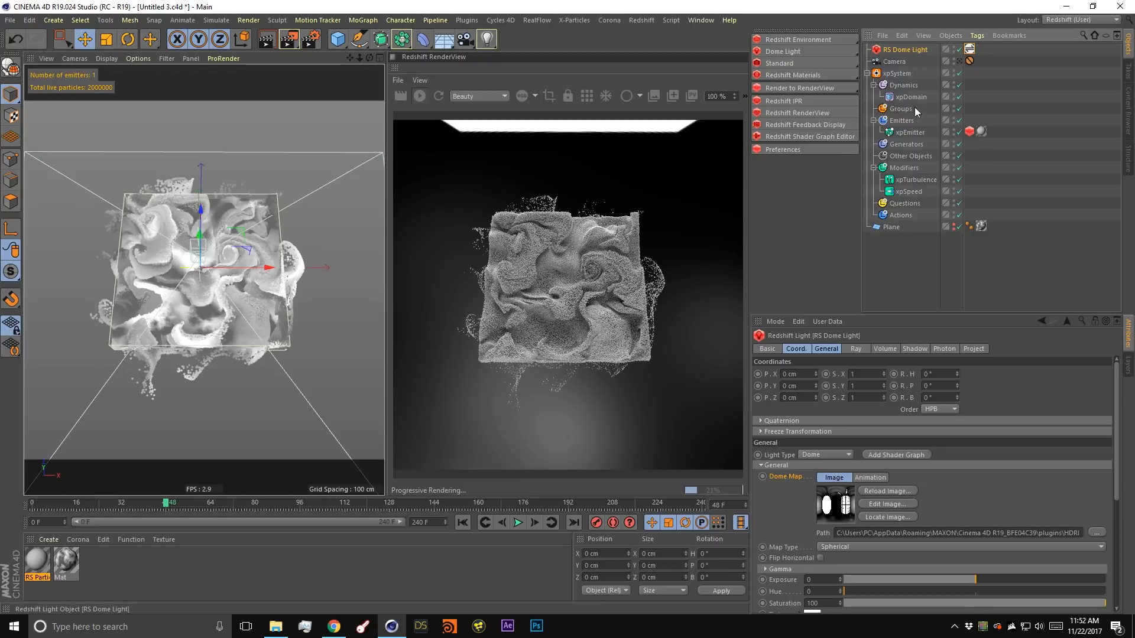
{"action": "left_click", "coordinate": [951, 374]}
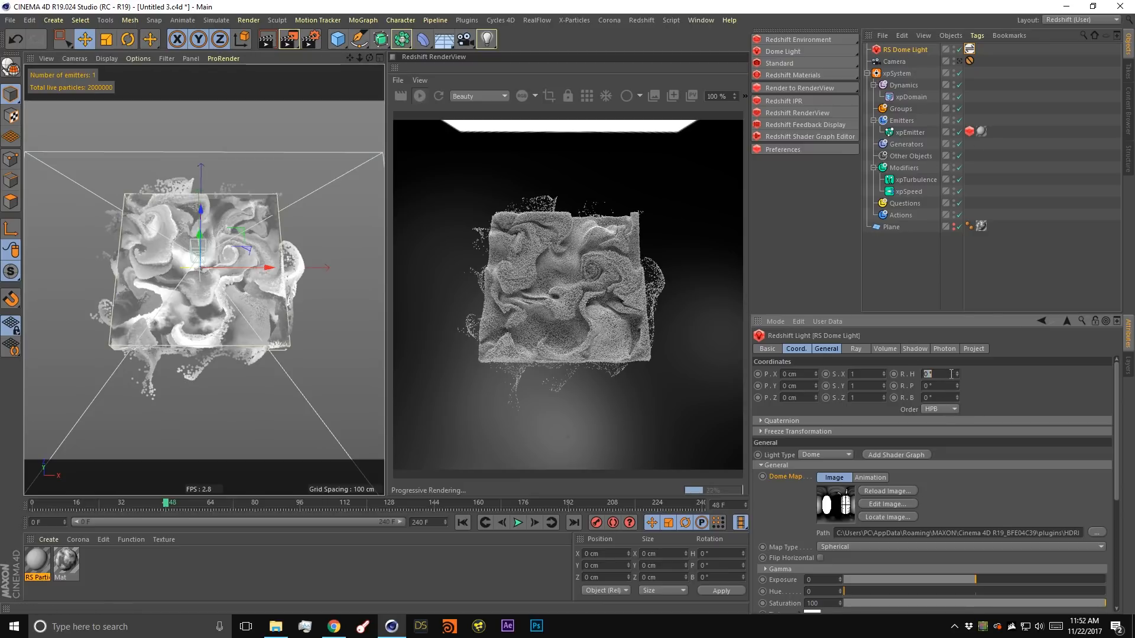
{"action": "type", "text": "90"}
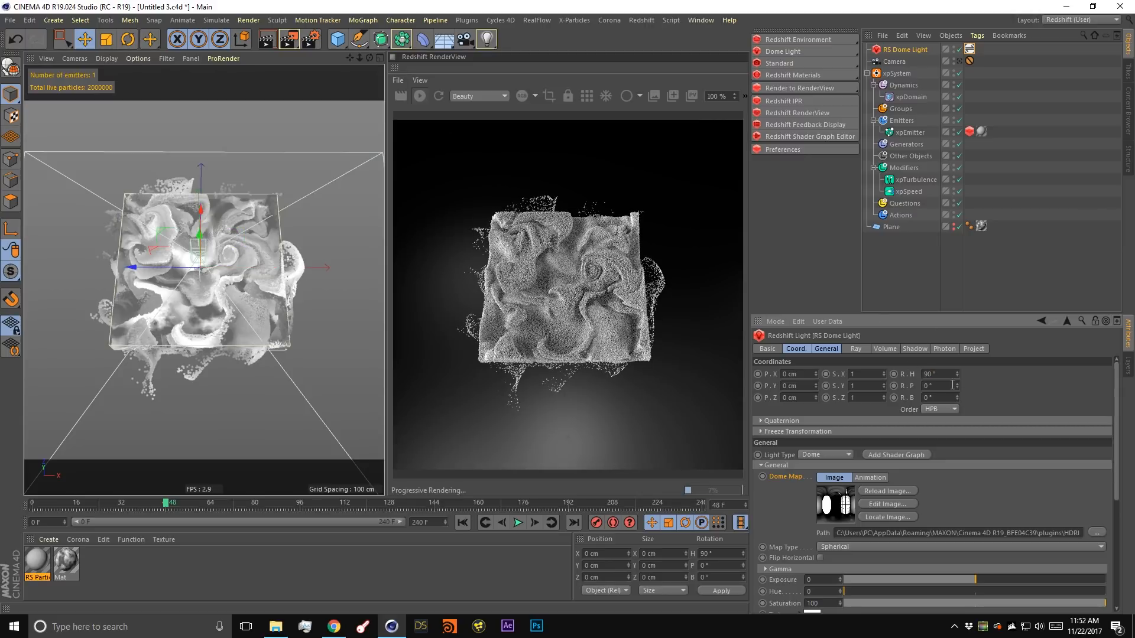
{"action": "key", "text": "Return"}
{"action": "type", "text": "180"}
{"action": "key", "text": "Return"}
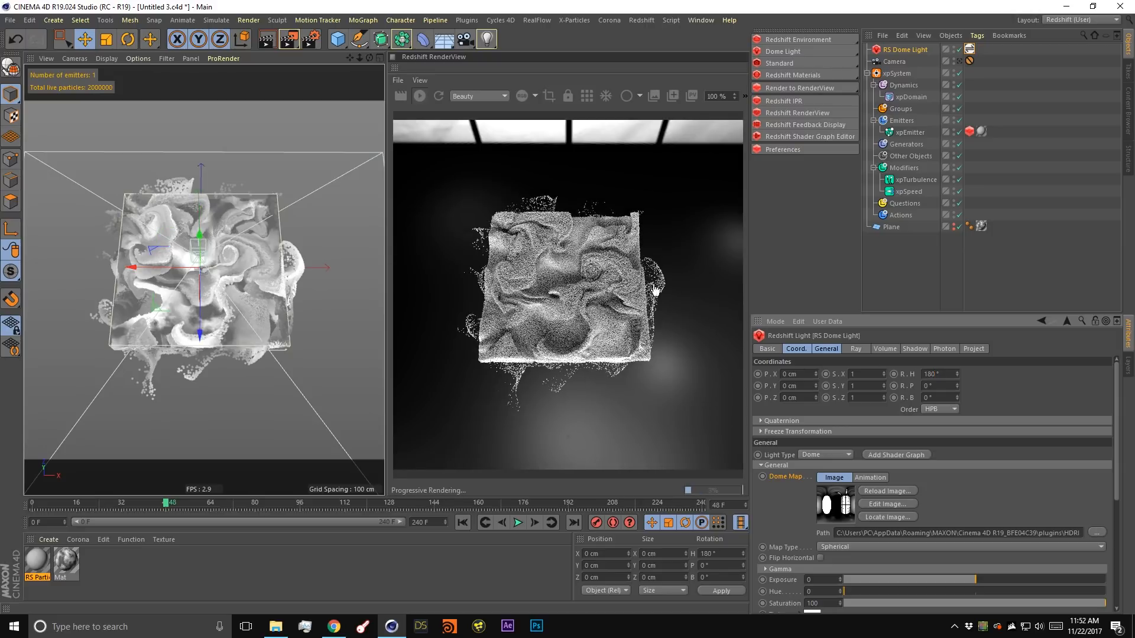
Reset the RS Dome Light's heading rotation to 0° and look through the scene camera again.
{"action": "left_click", "coordinate": [949, 374]}
{"action": "type", "text": "0"}
{"action": "key", "text": "Return"}
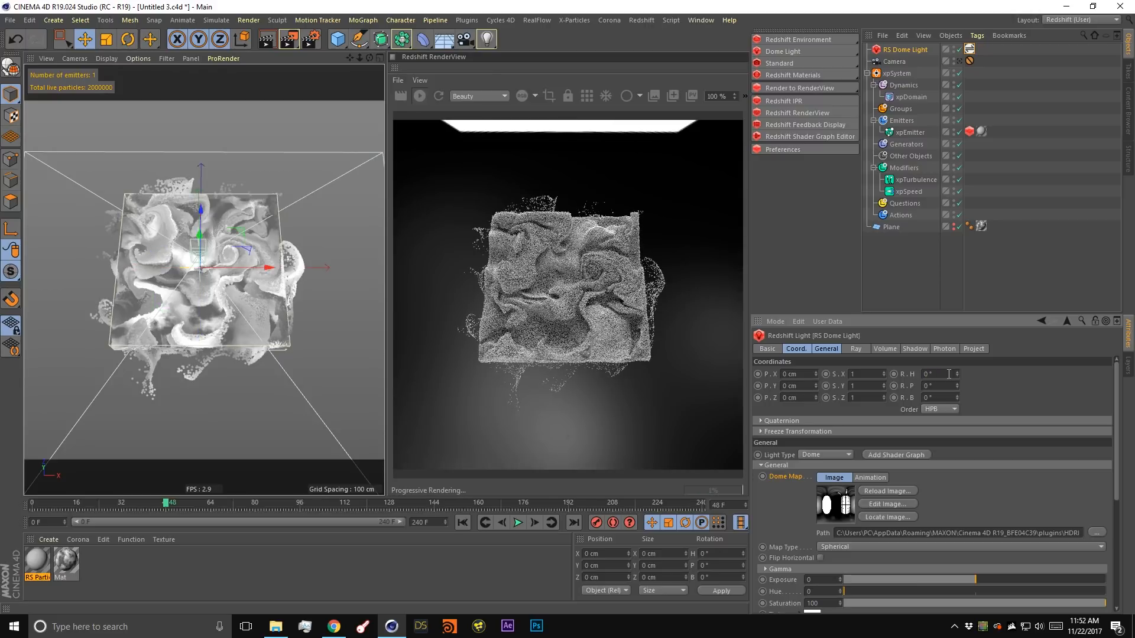
{"action": "left_click", "coordinate": [961, 61]}
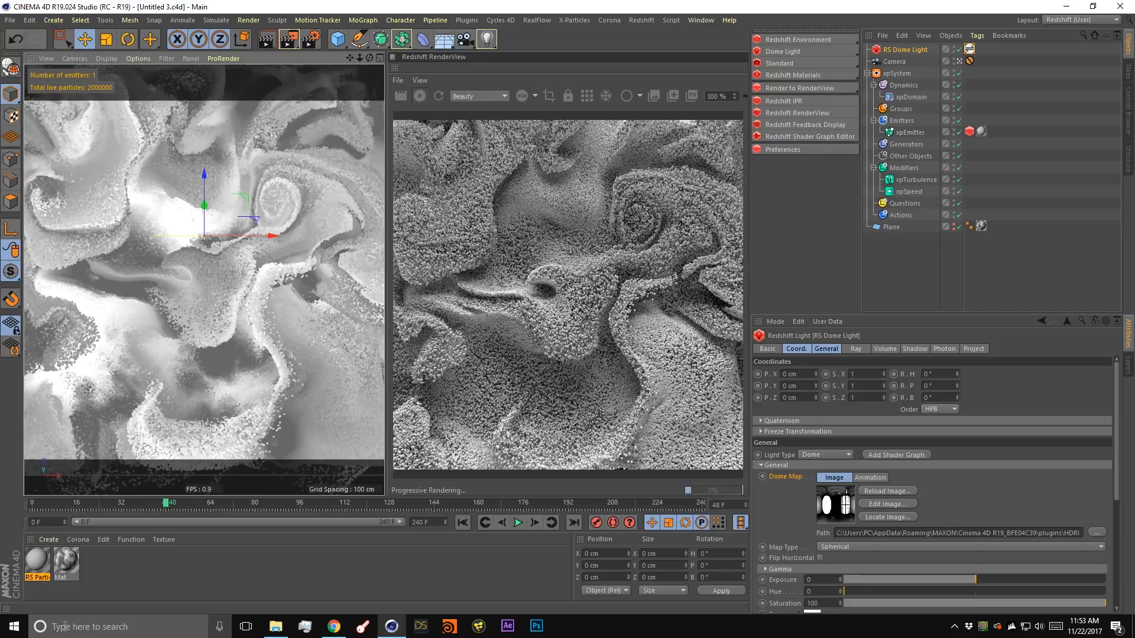
In the RS Particle shader graph, connect the Particle Color UserData output to the RS Material's Diffuse Color and refresh the render.
{"action": "left_click", "coordinate": [37, 571]}
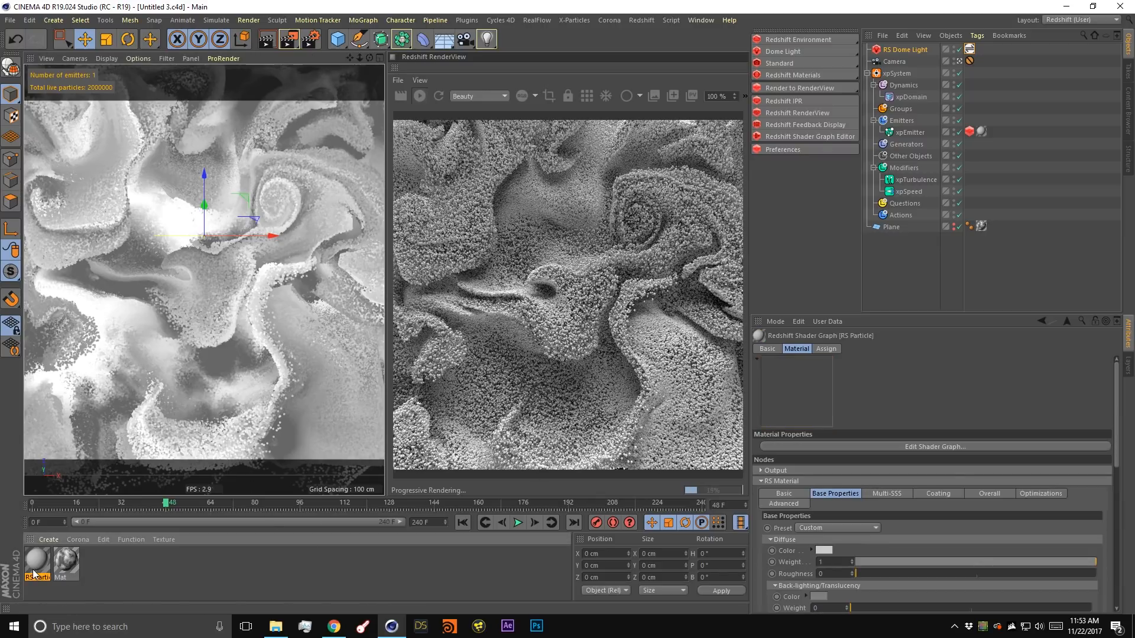
{"action": "left_click", "coordinate": [930, 447]}
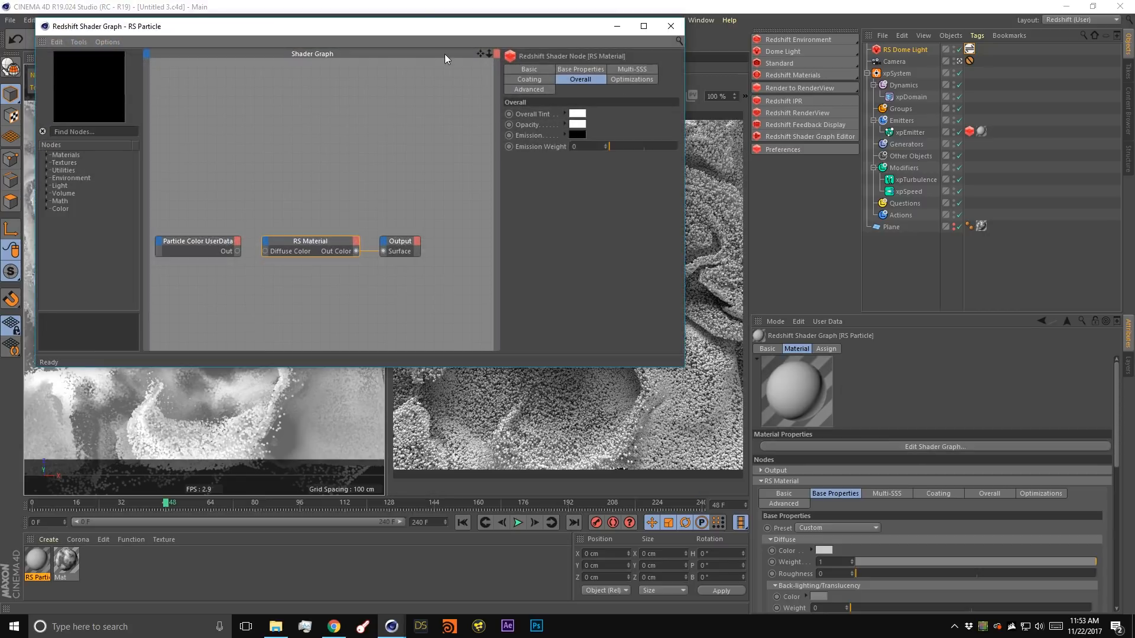
{"action": "left_click_drag", "start_coordinate": [439, 24], "coordinate": [272, 47]}
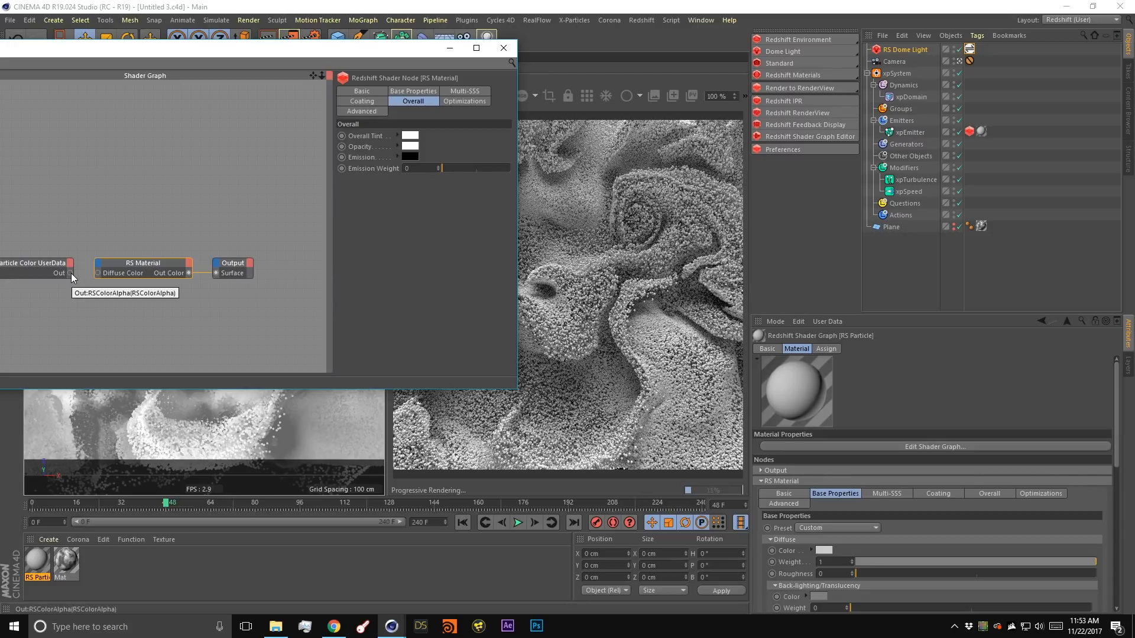
{"action": "left_click_drag", "start_coordinate": [97, 271], "coordinate": [97, 272]}
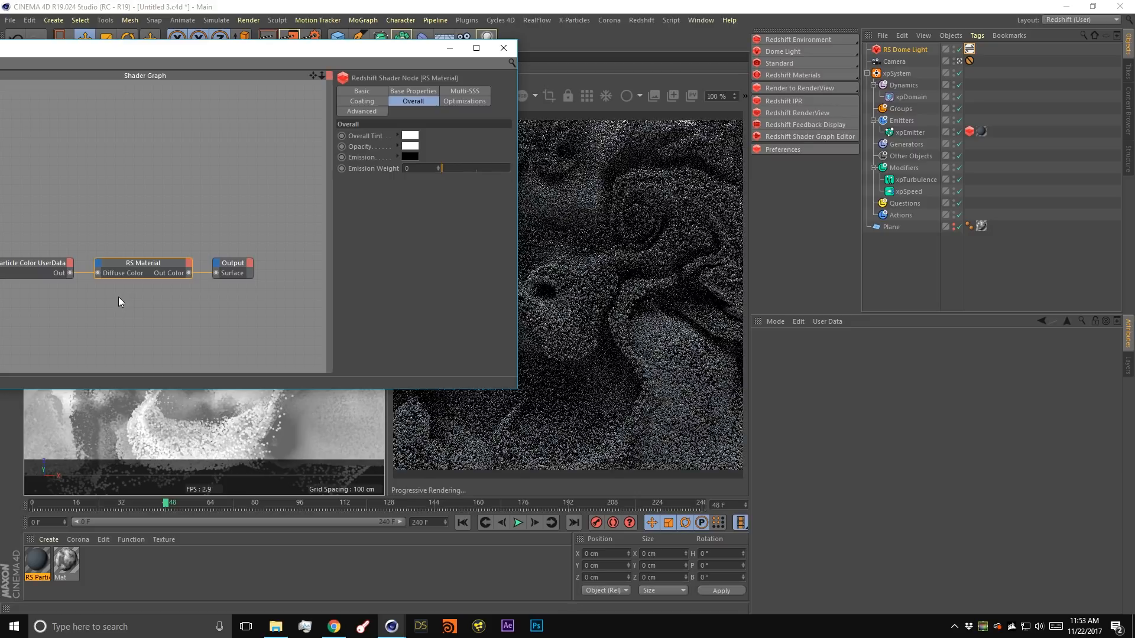
{"action": "left_click_drag", "start_coordinate": [326, 51], "coordinate": [197, 125]}
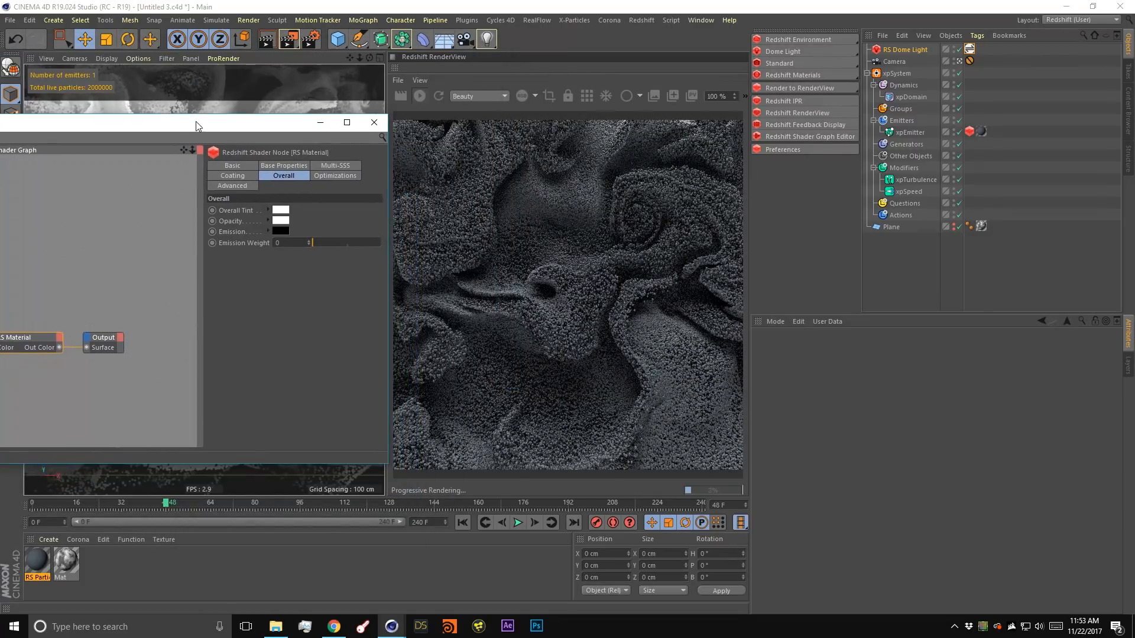
{"action": "left_click", "coordinate": [438, 97]}
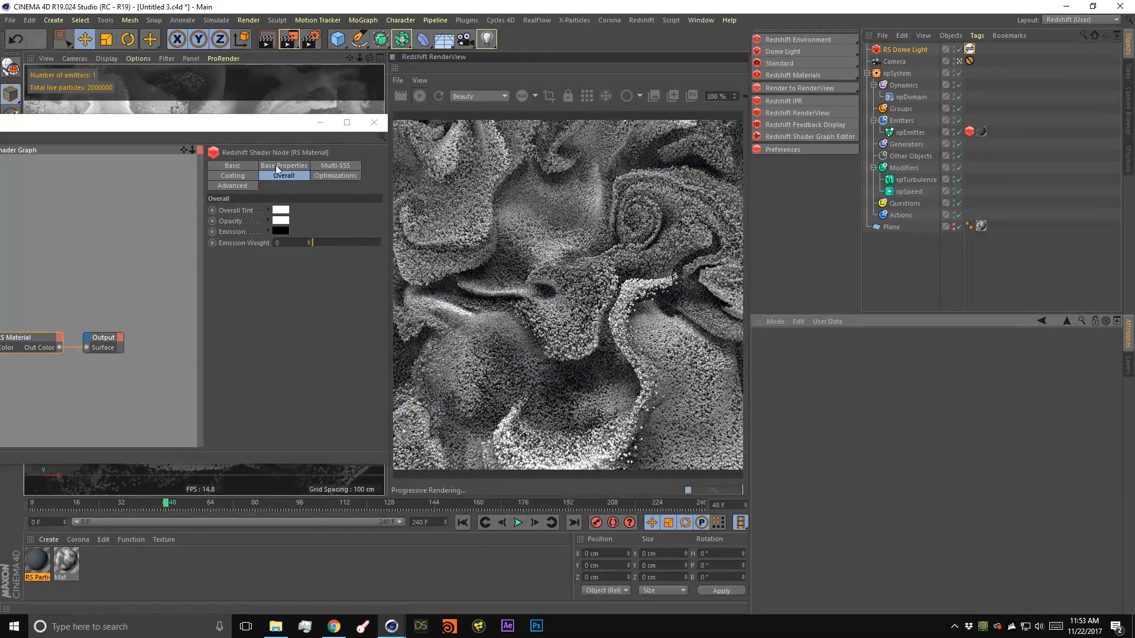
Add an RS Ramp node above the RS Material and move the Particle Color UserData node up beside it.
{"action": "mouse_move", "coordinate": [233, 125]}
{"action": "left_mouse_down"}
{"action": "mouse_move", "coordinate": [286, 105]}
{"action": "mouse_move", "coordinate": [286, 81]}
{"action": "mouse_move", "coordinate": [301, 127]}
{"action": "mouse_move", "coordinate": [512, 139]}
{"action": "mouse_move", "coordinate": [458, 337]}
{"action": "mouse_move", "coordinate": [698, 377]}
{"action": "mouse_move", "coordinate": [669, 280]}
{"action": "mouse_move", "coordinate": [312, 86]}
{"action": "mouse_move", "coordinate": [229, 106]}
{"action": "mouse_move", "coordinate": [186, 139]}
{"action": "mouse_move", "coordinate": [217, 97]}
{"action": "mouse_move", "coordinate": [312, 100]}
{"action": "mouse_move", "coordinate": [363, 139]}
{"action": "mouse_move", "coordinate": [236, 159]}
{"action": "mouse_move", "coordinate": [260, 119]}
{"action": "mouse_move", "coordinate": [254, 148]}
{"action": "mouse_move", "coordinate": [416, 197]}
{"action": "mouse_move", "coordinate": [227, 125]}
{"action": "left_mouse_up"}
{"action": "left_click_drag", "start_coordinate": [238, 117], "coordinate": [501, 93]}
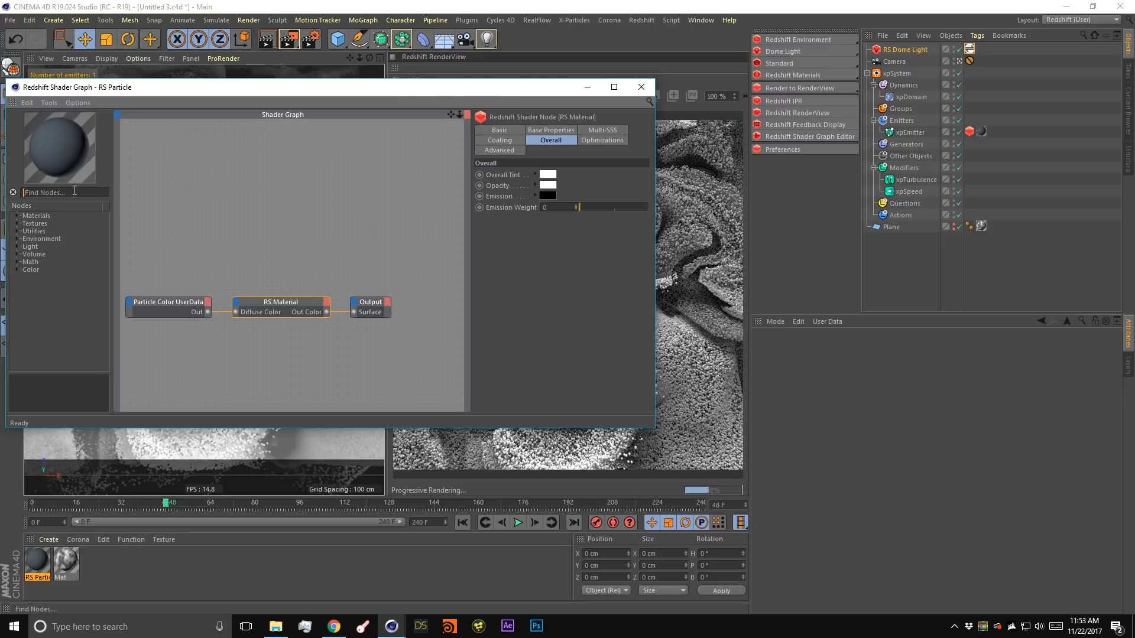
{"action": "type", "text": "ramp"}
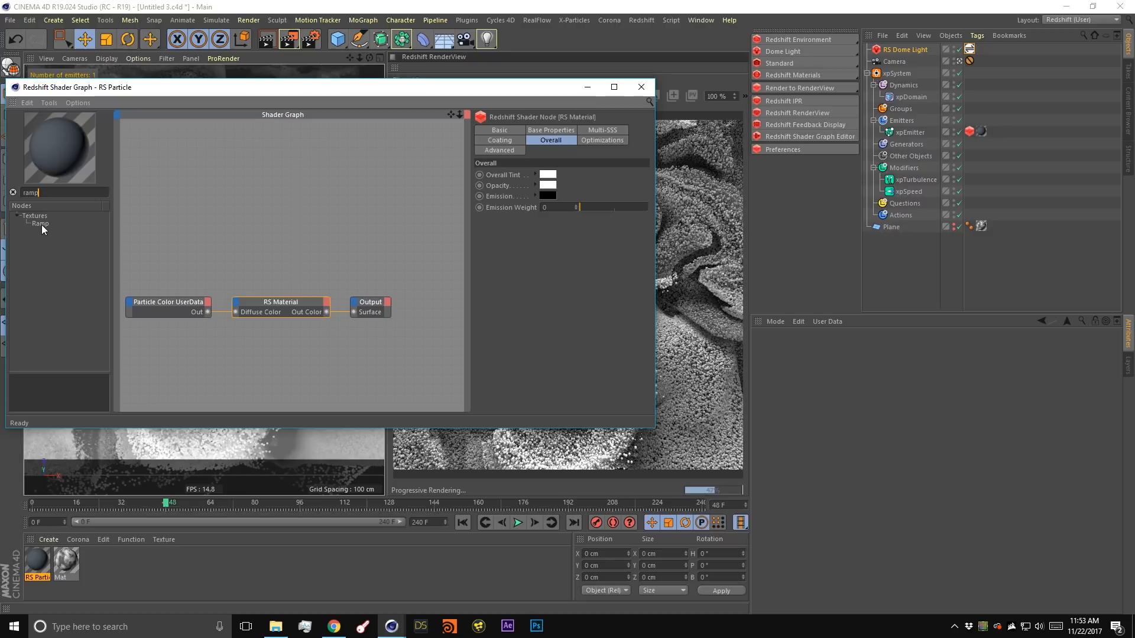
{"action": "left_click_drag", "start_coordinate": [42, 224], "coordinate": [267, 203]}
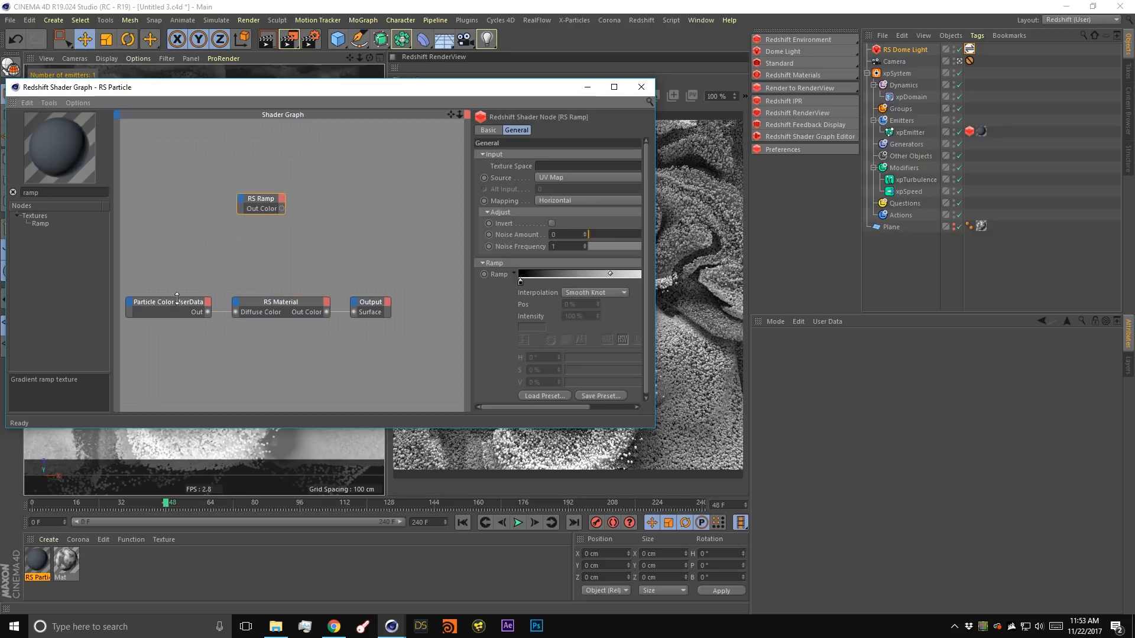
{"action": "left_click_drag", "start_coordinate": [175, 299], "coordinate": [165, 238]}
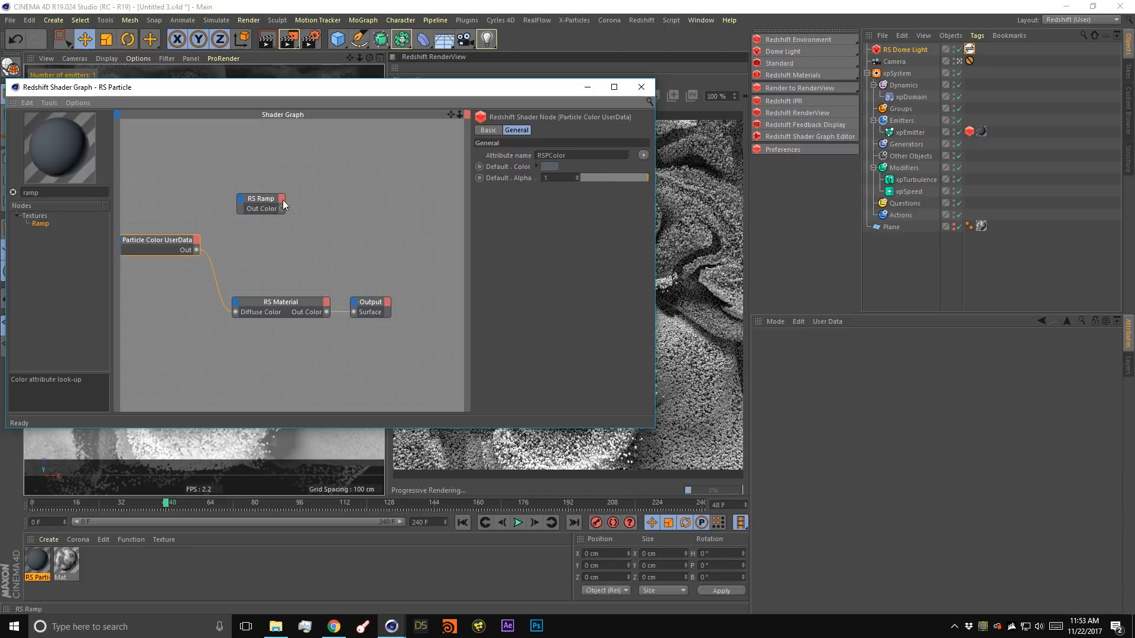
Widen the shader graph's ramp settings and set the RS Ramp's source to Alt.
{"action": "left_click", "coordinate": [266, 198]}
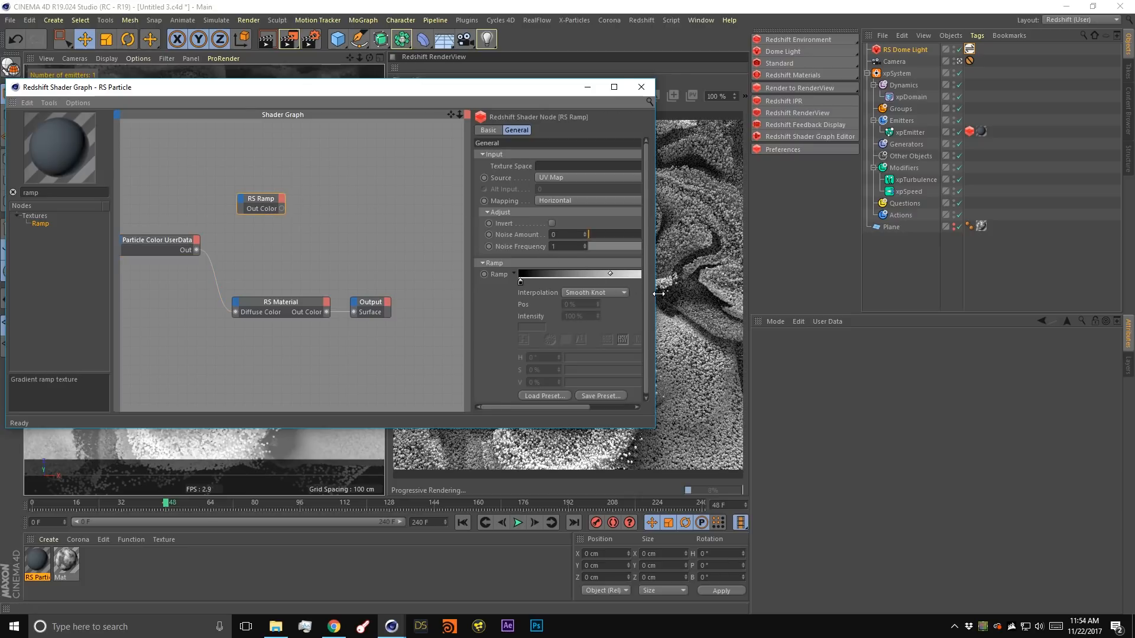
{"action": "left_click_drag", "start_coordinate": [655, 285], "coordinate": [862, 285]}
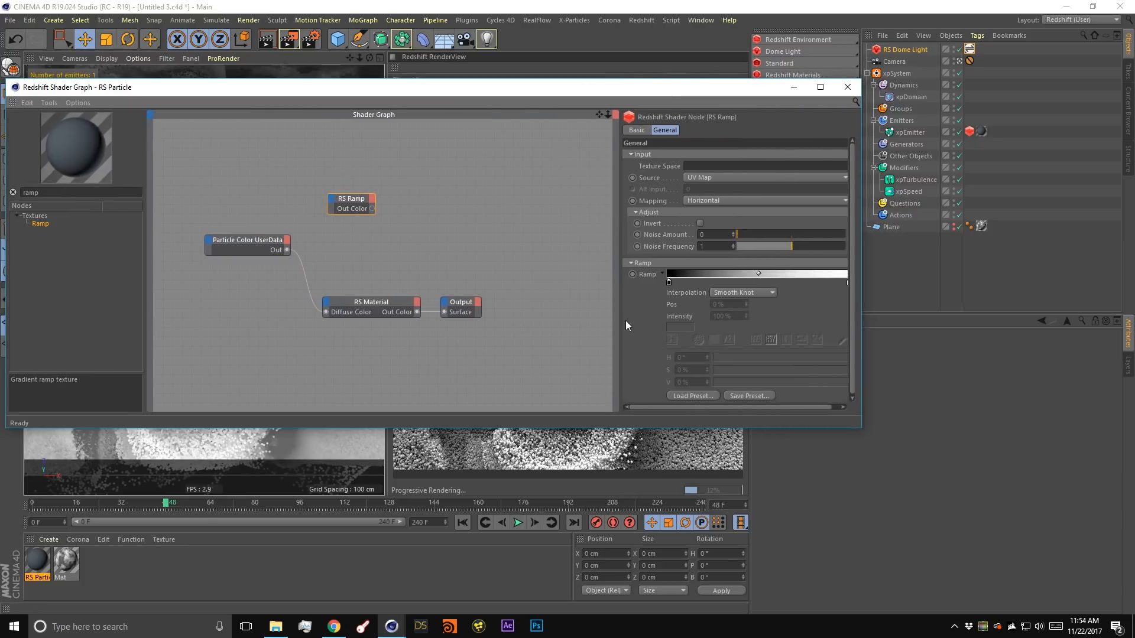
{"action": "left_click_drag", "start_coordinate": [617, 325], "coordinate": [551, 326]}
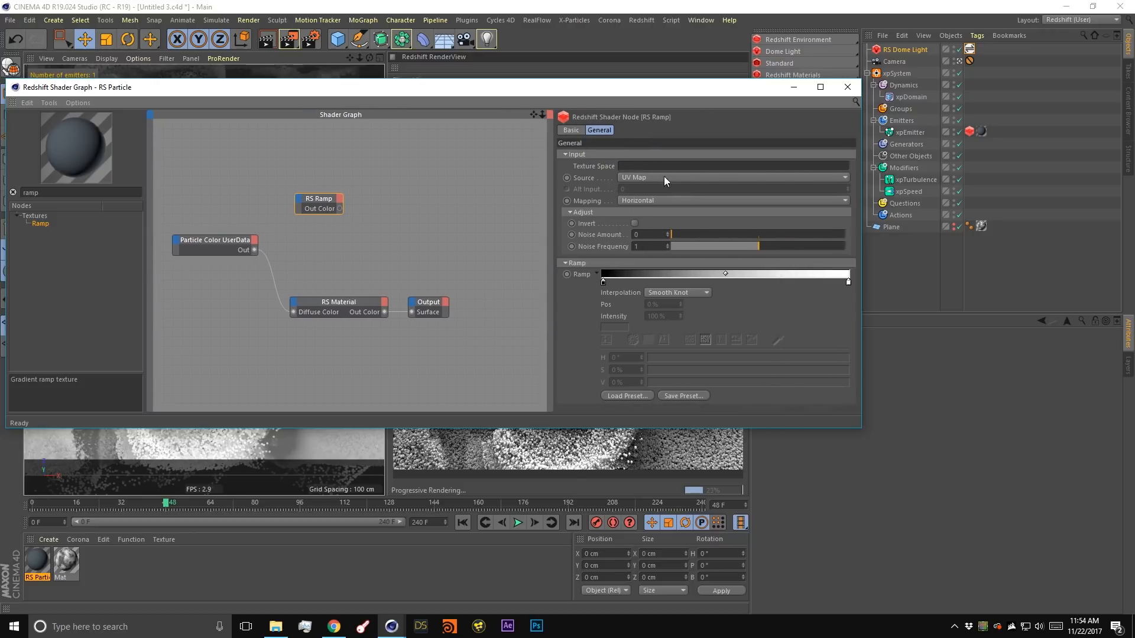
{"action": "left_click", "coordinate": [633, 176]}
{"action": "left_click", "coordinate": [633, 203]}
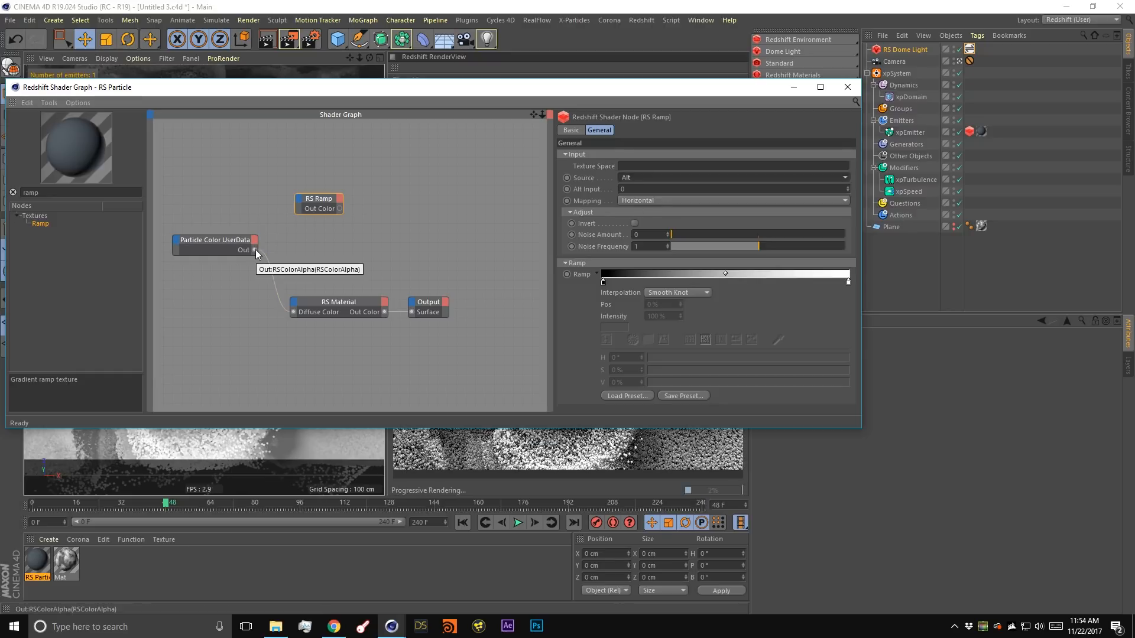
Connect the Particle Color UserData output to the RS Ramp's Input.
{"action": "left_click_drag", "start_coordinate": [256, 250], "coordinate": [299, 204]}
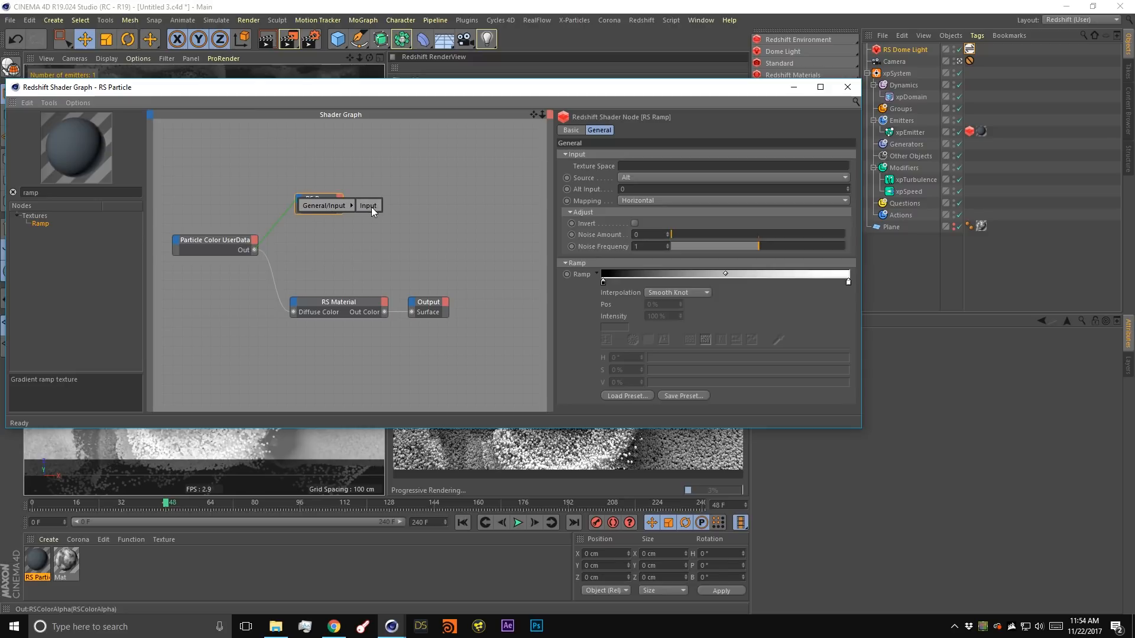
{"action": "left_click", "coordinate": [372, 207]}
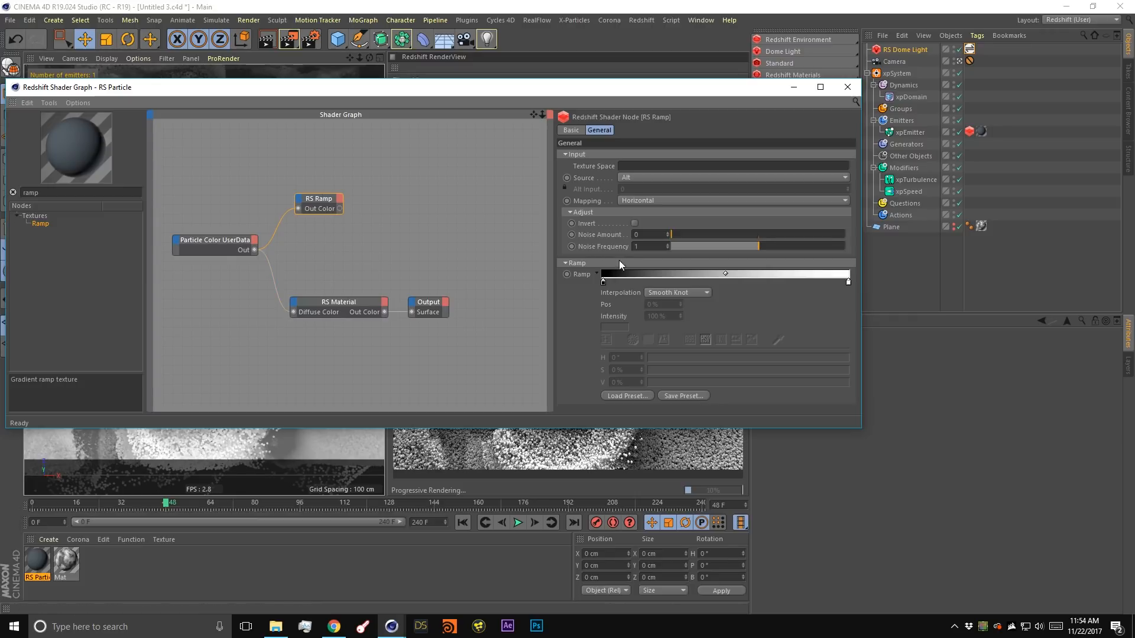
{"action": "left_click", "coordinate": [674, 294]}
{"action": "left_click", "coordinate": [600, 293]}
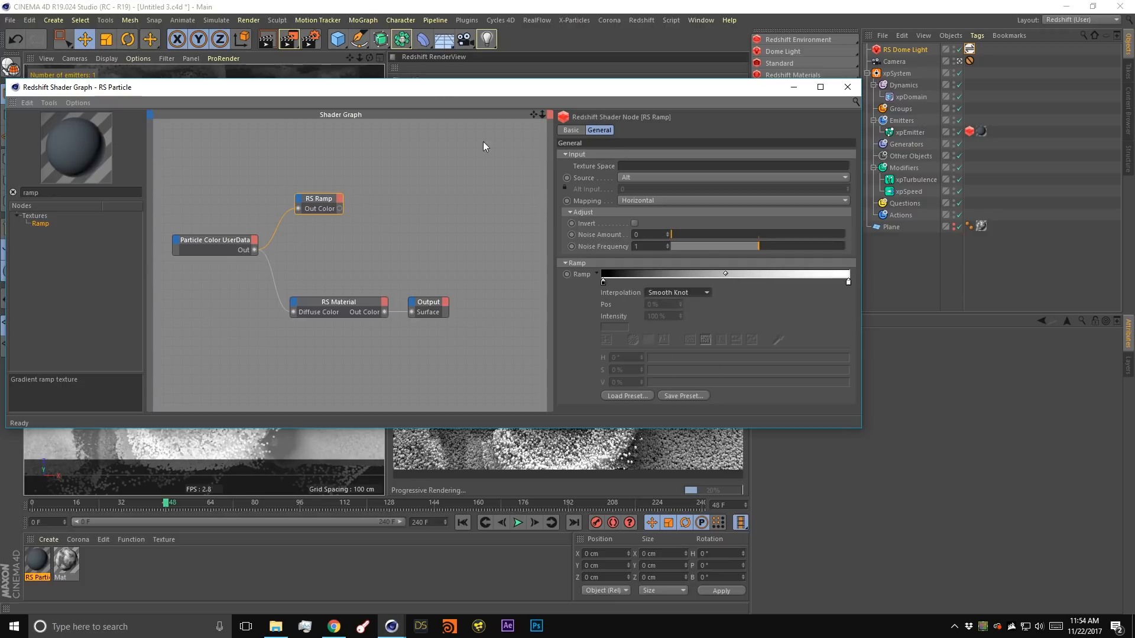
Pause the Redshift RenderView's live rendering and save the scene.
{"action": "left_click_drag", "start_coordinate": [433, 90], "coordinate": [471, 153]}
{"action": "left_click", "coordinate": [417, 98]}
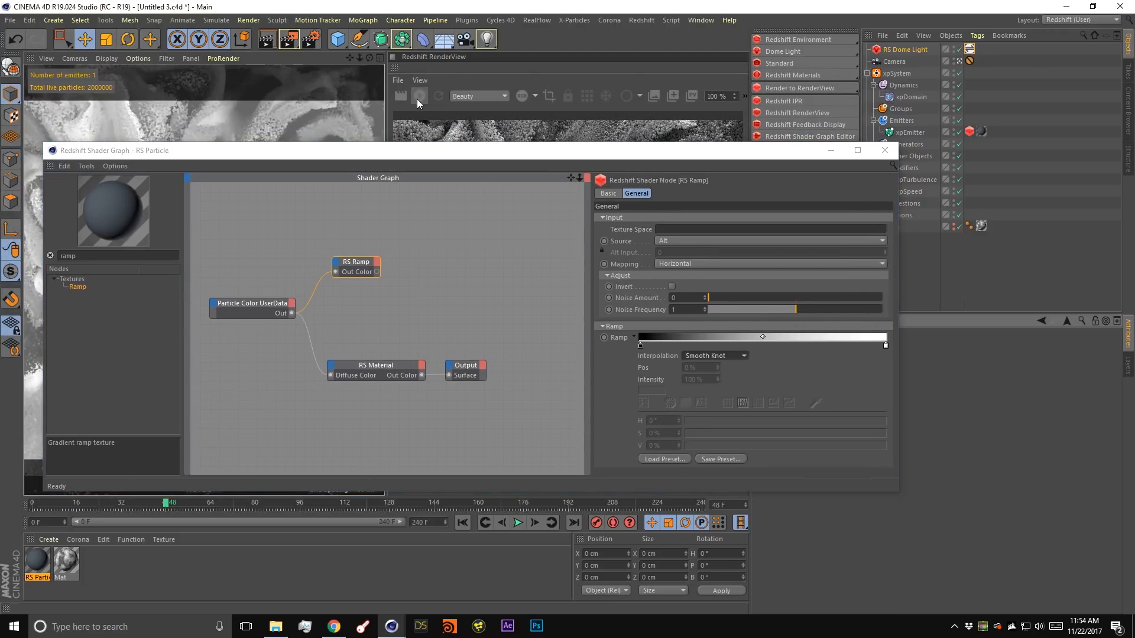
{"action": "left_click_drag", "start_coordinate": [543, 152], "coordinate": [514, 141]}
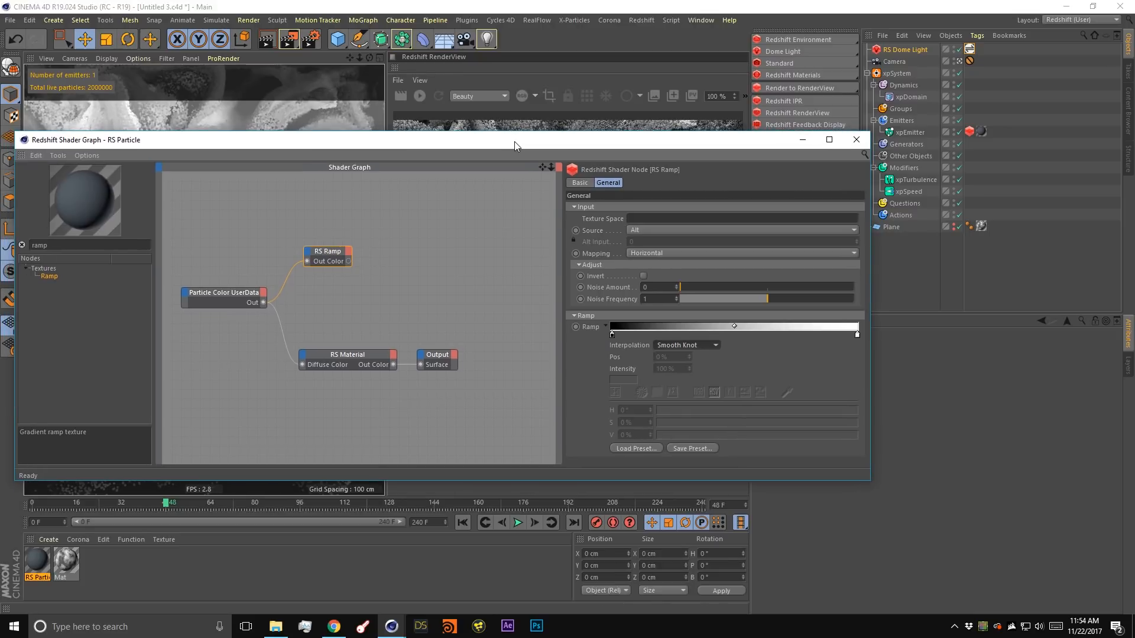
{"action": "key", "text": "ctrl+s"}
Color the RS Ramp's black starting knot purple with hue 265°, saturation 57% and value 74%.
{"action": "double_click", "coordinate": [612, 335]}
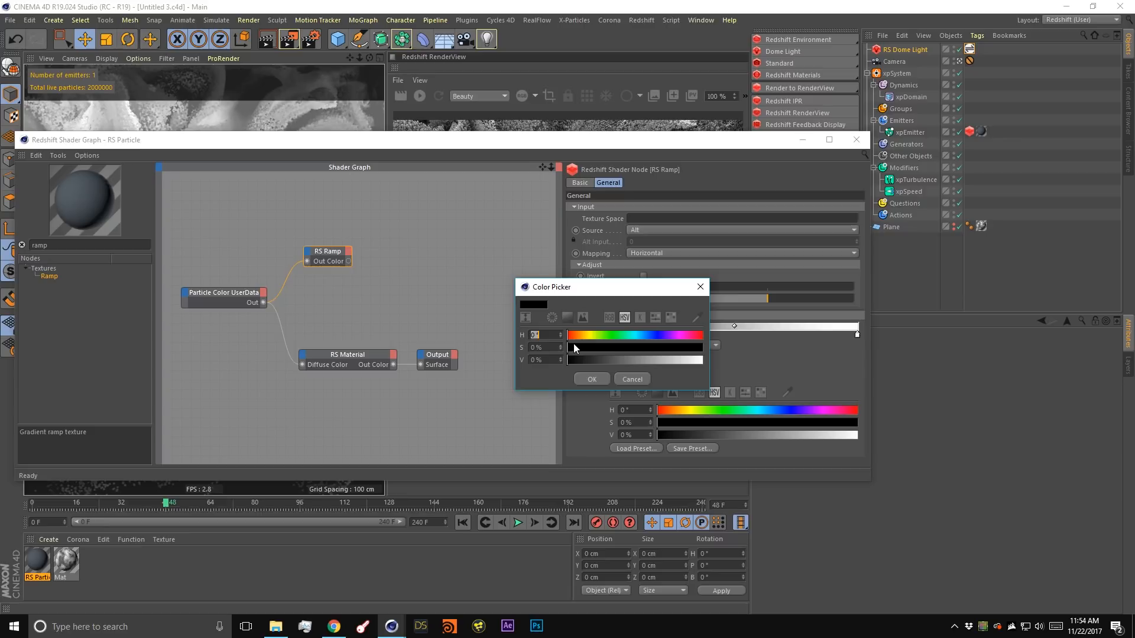
{"action": "left_click", "coordinate": [647, 336]}
{"action": "left_click", "coordinate": [667, 335]}
{"action": "left_click", "coordinate": [645, 348]}
{"action": "left_click", "coordinate": [667, 360]}
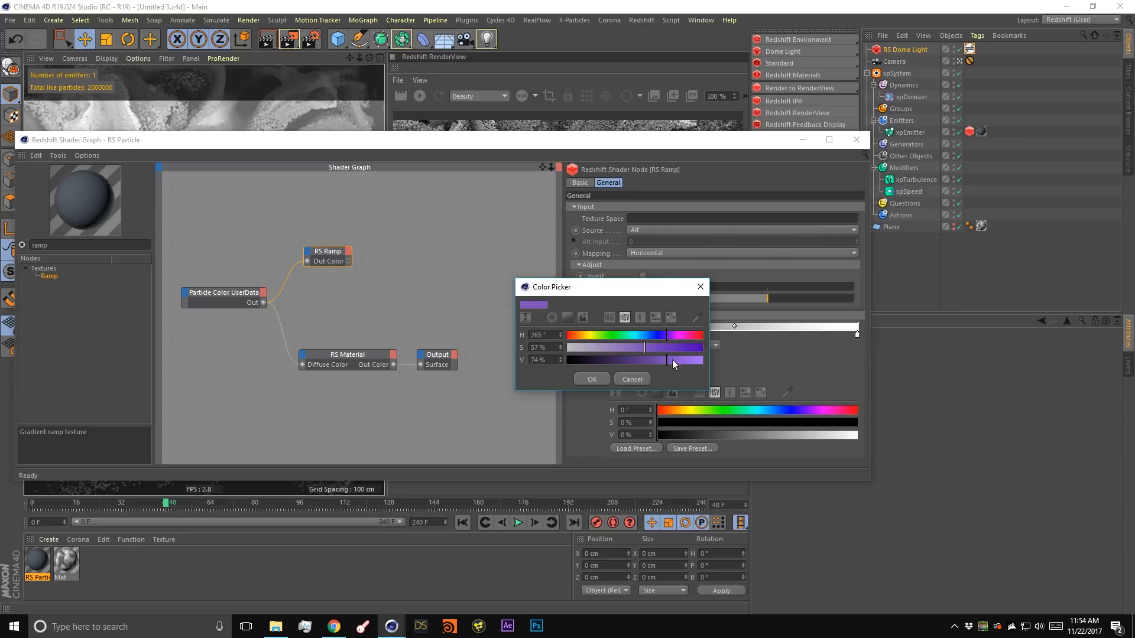
{"action": "left_click", "coordinate": [592, 378]}
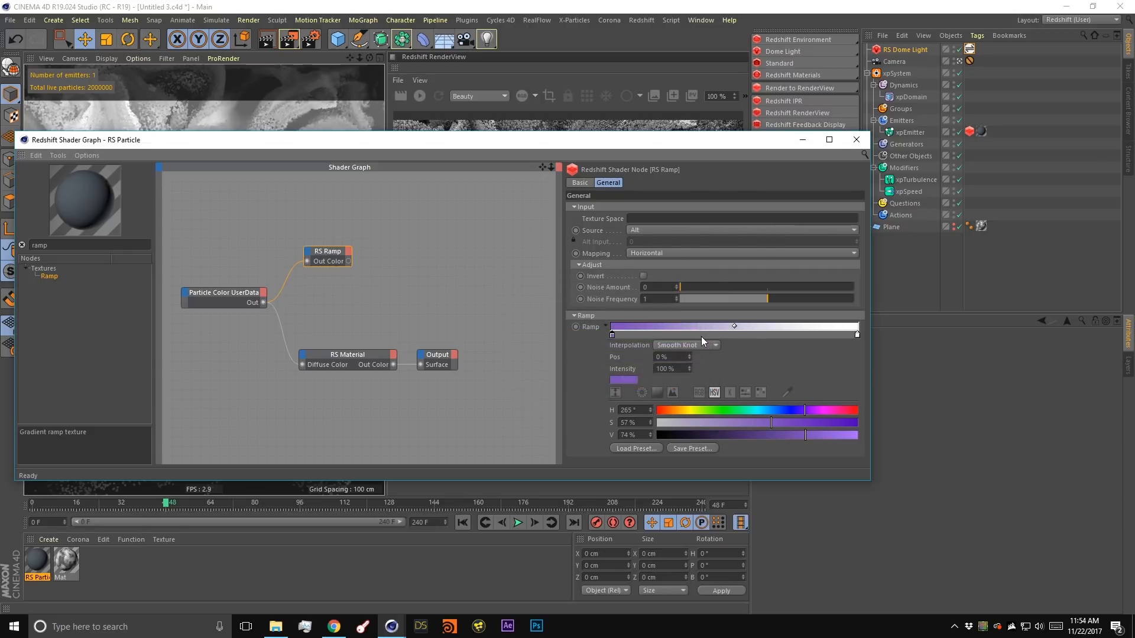
Shift the RS Ramp's purple knot to about 9% and add a dark gray starting knot with saturation 0% and value 25%.
{"action": "double_click", "coordinate": [612, 334]}
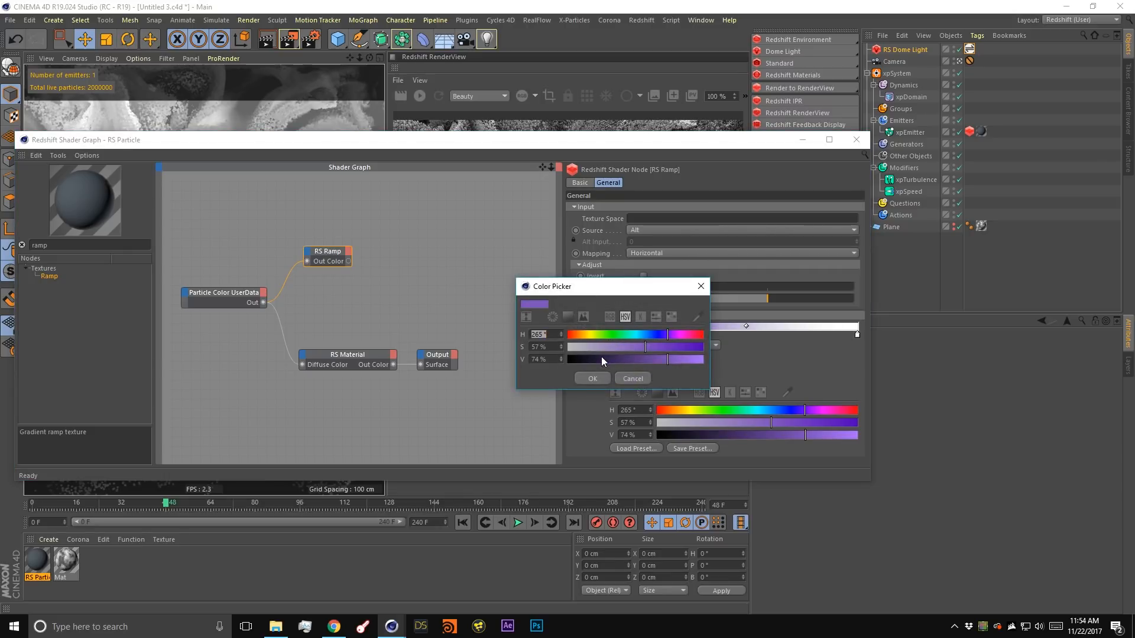
{"action": "left_click_drag", "start_coordinate": [599, 358], "coordinate": [576, 357]}
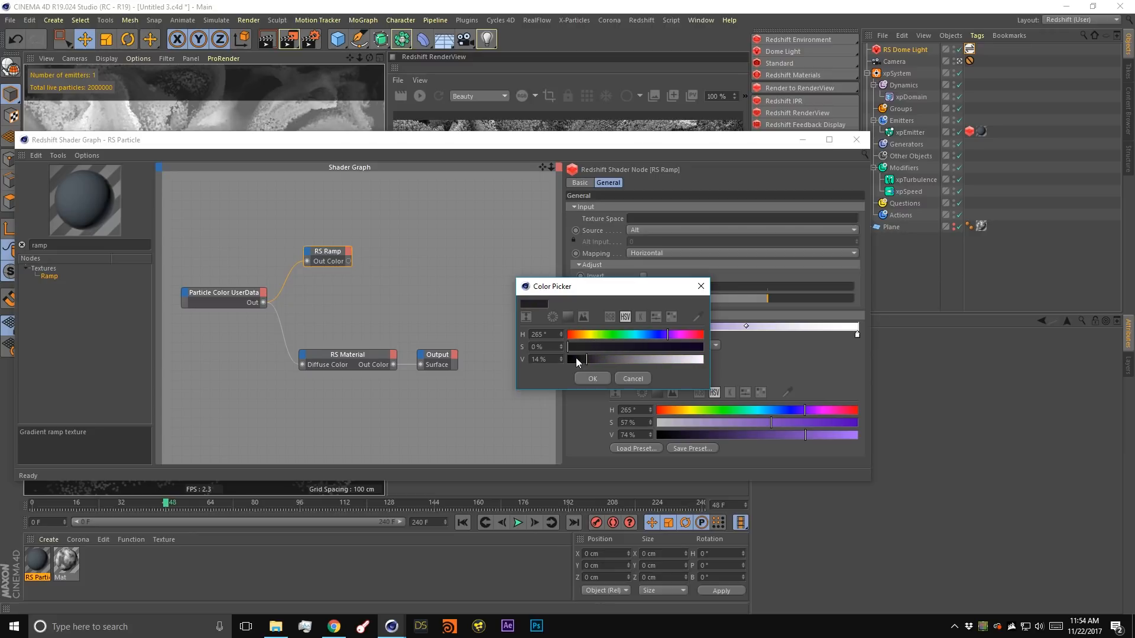
{"action": "left_click", "coordinate": [601, 359]}
{"action": "left_click", "coordinate": [592, 378]}
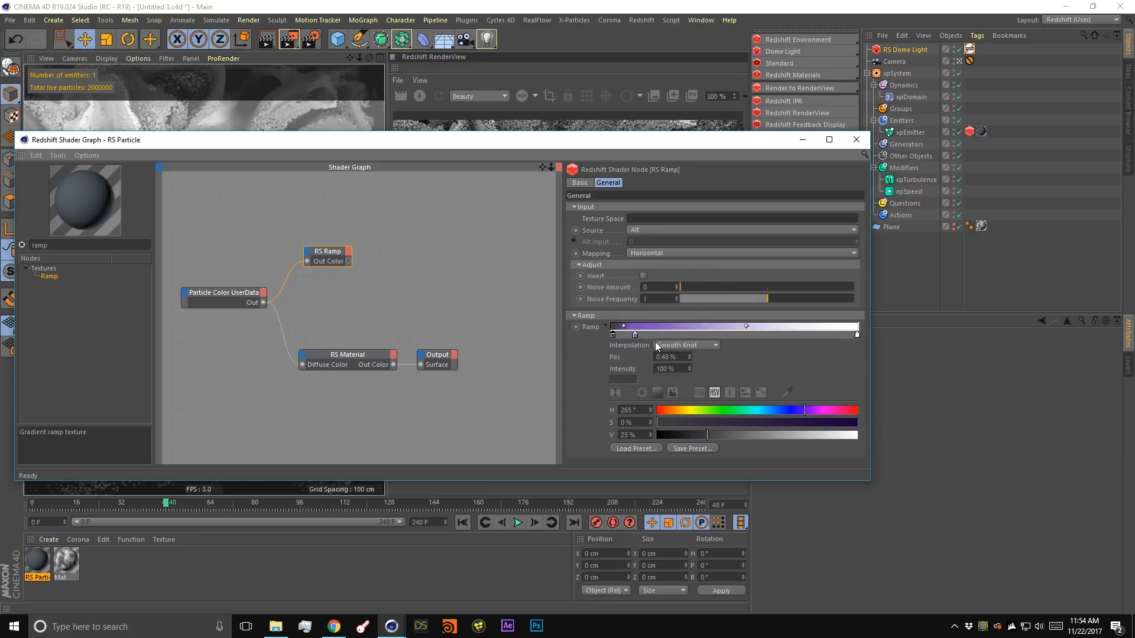
Add a pink knot to the ramp at about 23% with hue 349°, saturation 59% and value 100%.
{"action": "double_click", "coordinate": [669, 335]}
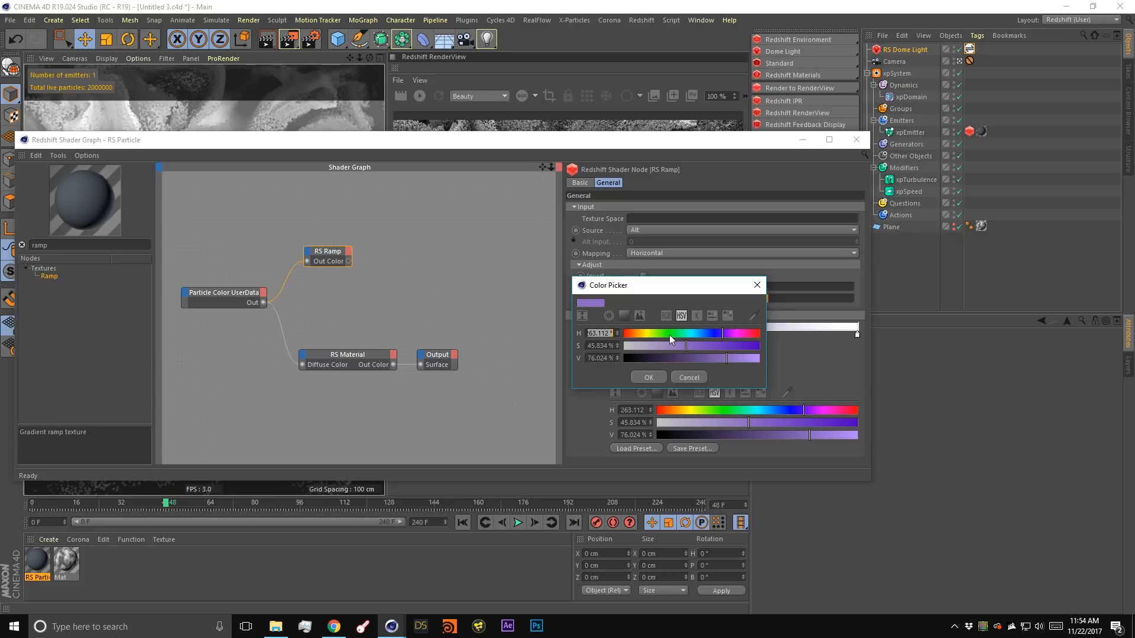
{"action": "left_click", "coordinate": [746, 334]}
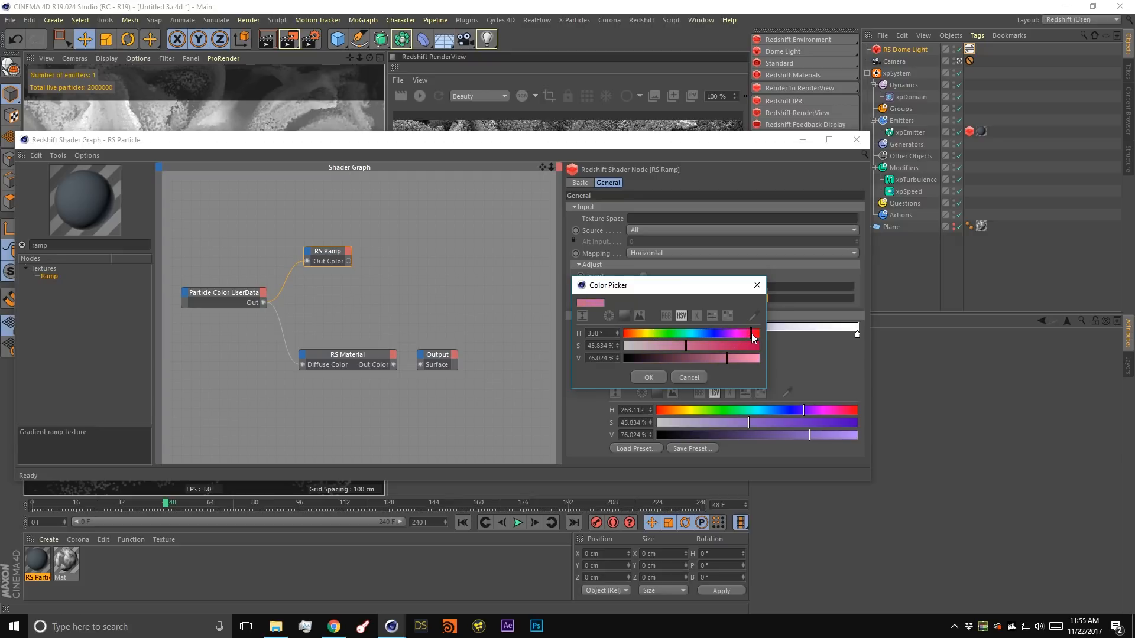
{"action": "left_click", "coordinate": [755, 333]}
{"action": "left_click", "coordinate": [704, 345]}
{"action": "left_click_drag", "start_coordinate": [740, 357], "coordinate": [759, 358]}
{"action": "left_click", "coordinate": [666, 376]}
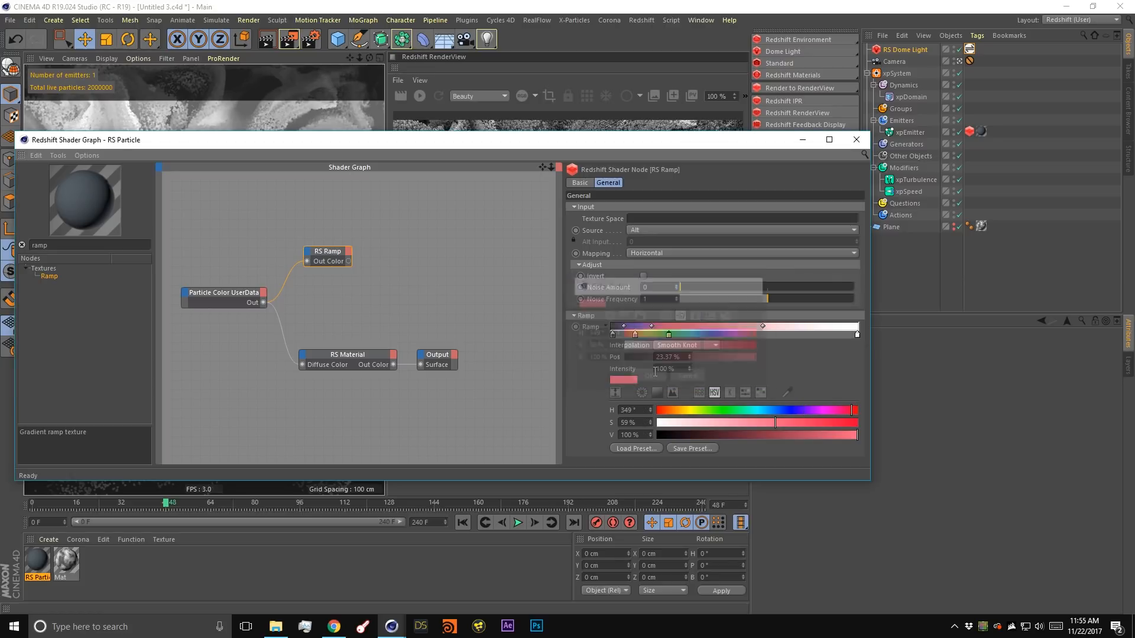
Add a green knot to the ramp at about 40% with hue 119°.
{"action": "left_click", "coordinate": [710, 335]}
{"action": "double_click", "coordinate": [711, 335]}
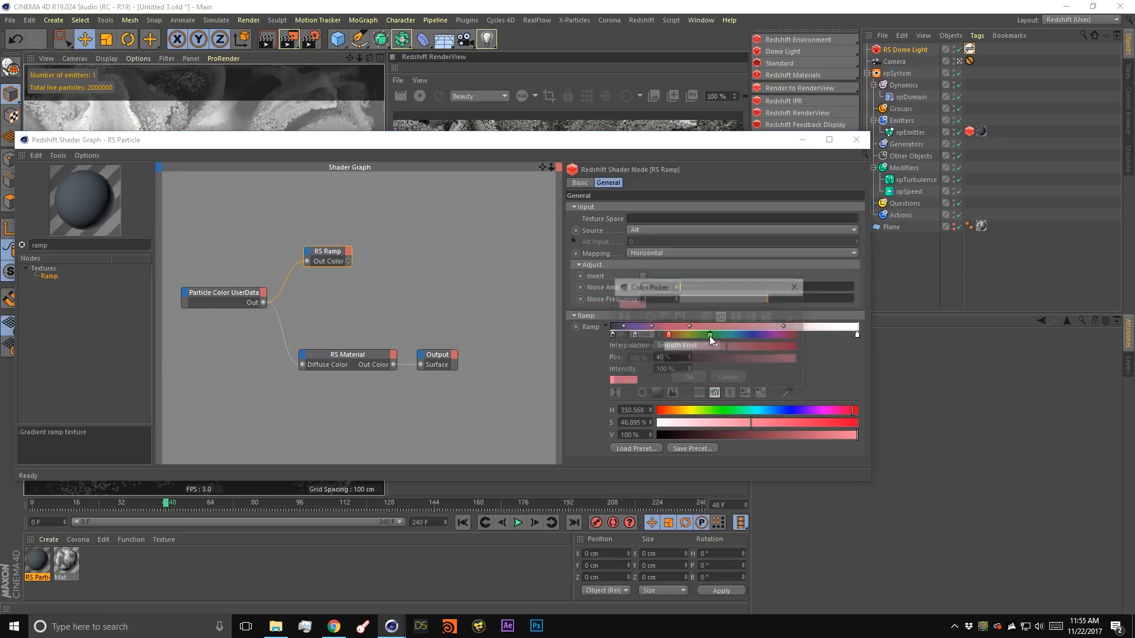
{"action": "left_click", "coordinate": [707, 335]}
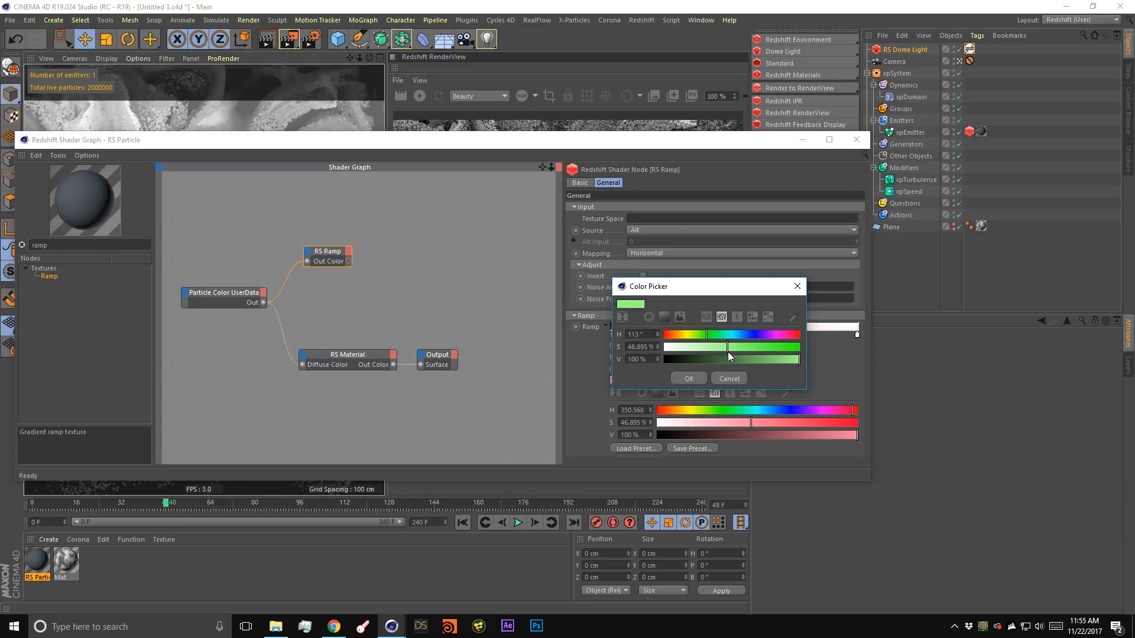
{"action": "left_click", "coordinate": [709, 335]}
{"action": "left_click", "coordinate": [704, 378]}
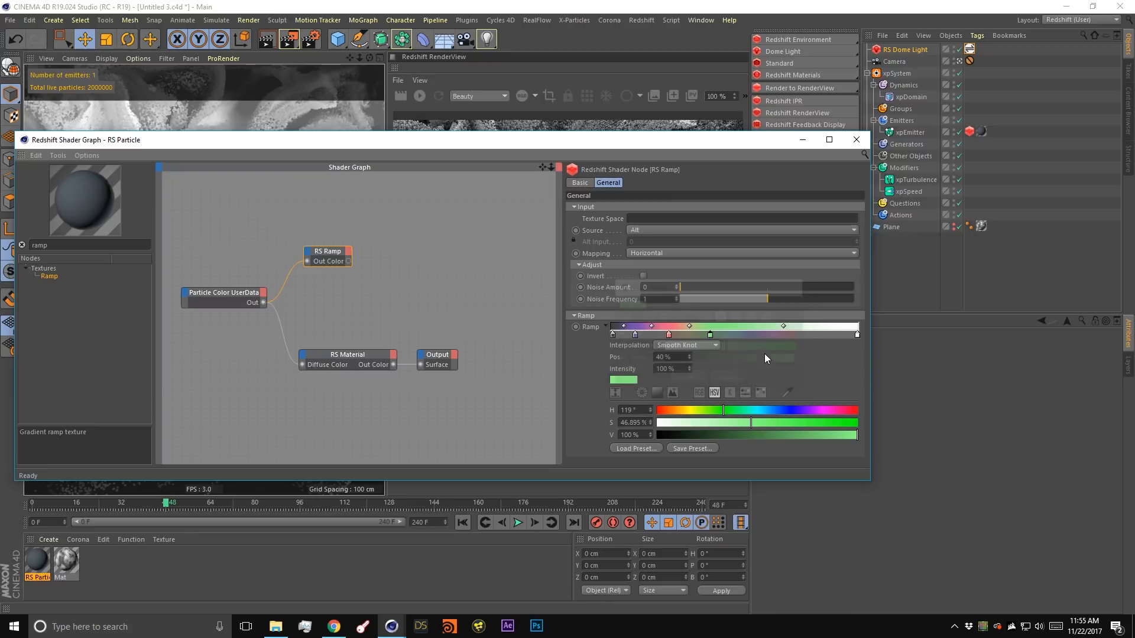
Add a cyan knot to the ramp at about 69% with hue 182° and saturation 69%.
{"action": "left_click", "coordinate": [780, 334]}
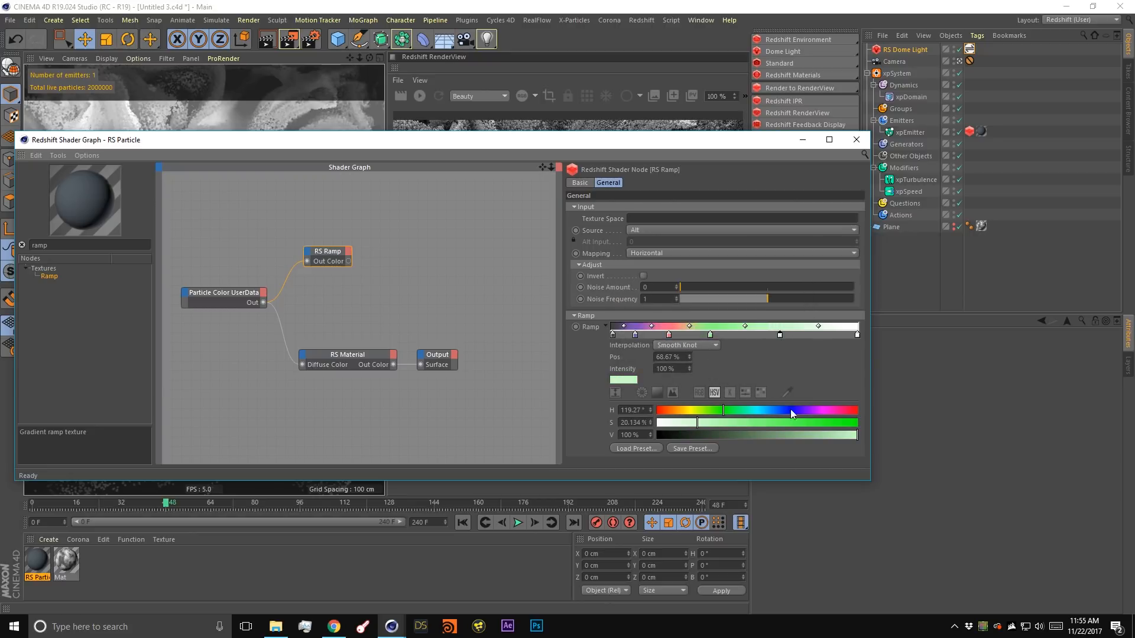
{"action": "left_click_drag", "start_coordinate": [790, 409], "coordinate": [767, 409]}
{"action": "left_click", "coordinate": [760, 422]}
{"action": "left_click", "coordinate": [758, 410]}
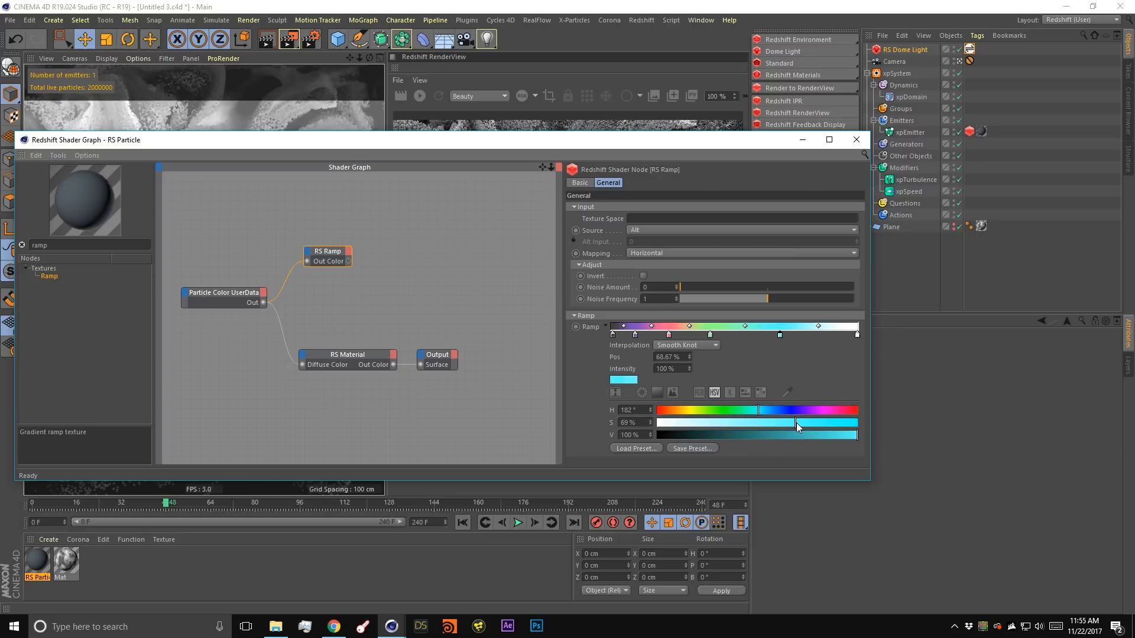
Color the ramp's white end knot orange with hue 42°, saturation 84% and value 100%.
{"action": "double_click", "coordinate": [858, 335]}
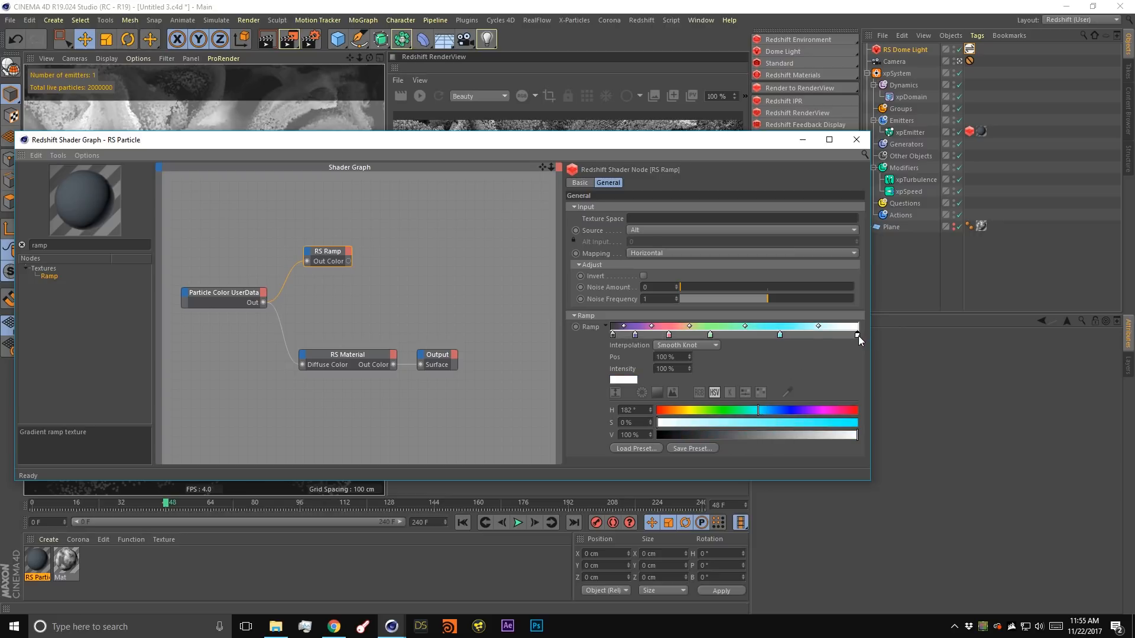
{"action": "left_click", "coordinate": [834, 335]}
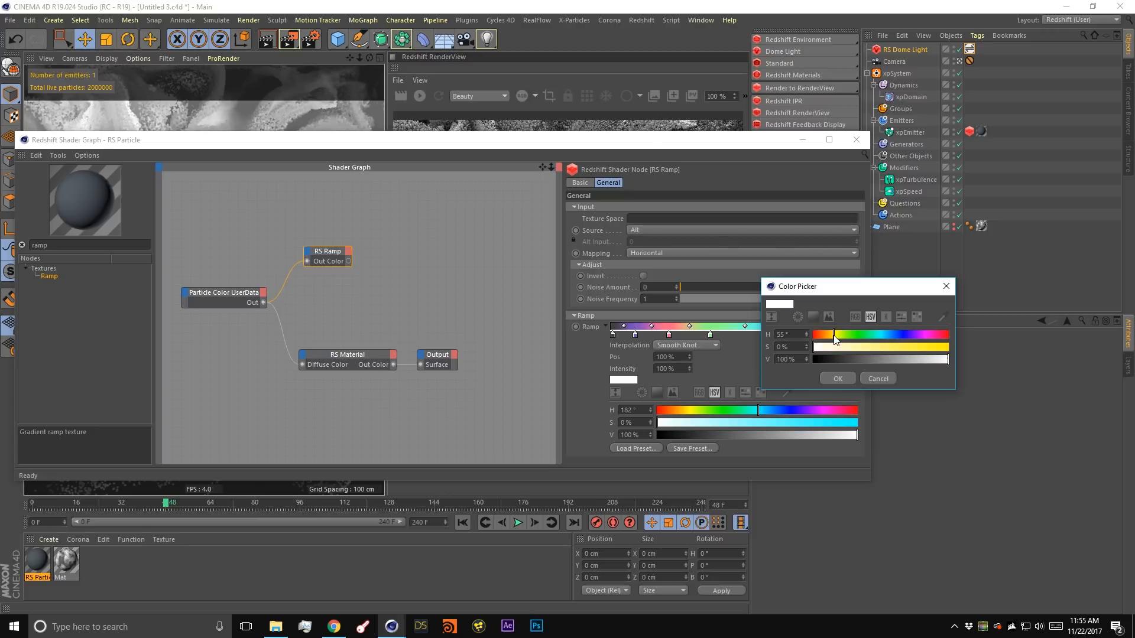
{"action": "left_click", "coordinate": [909, 347]}
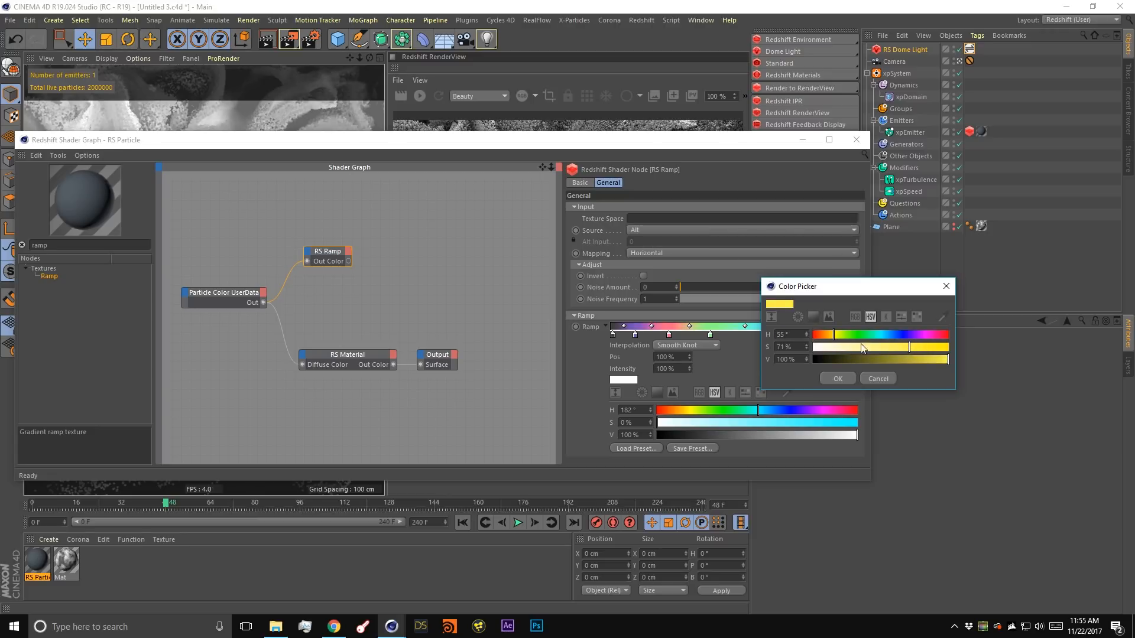
{"action": "left_click", "coordinate": [829, 335]}
{"action": "left_click", "coordinate": [926, 347]}
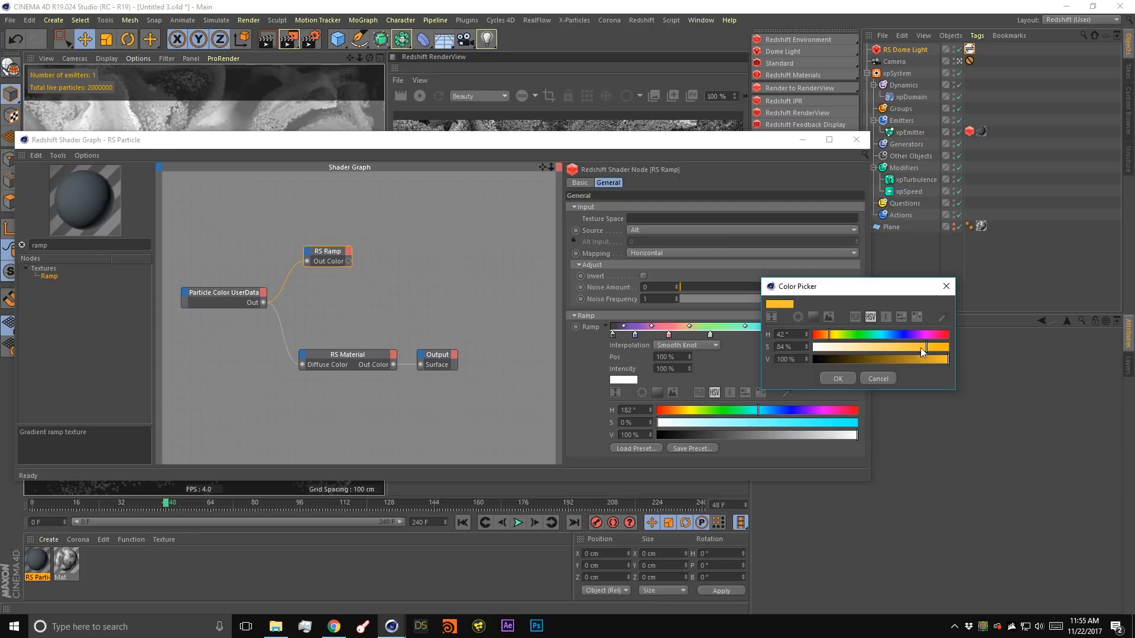
{"action": "left_click", "coordinate": [839, 379]}
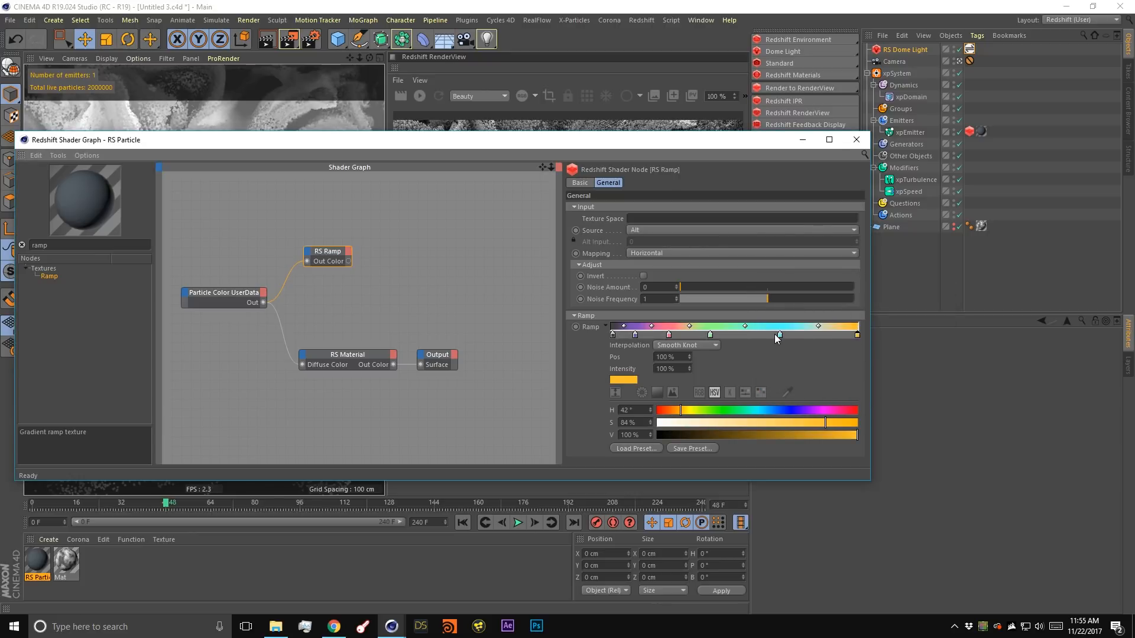
Add a light gray knot between green and cyan at about 54% with saturation 0% and value 81%.
{"action": "left_click", "coordinate": [743, 336]}
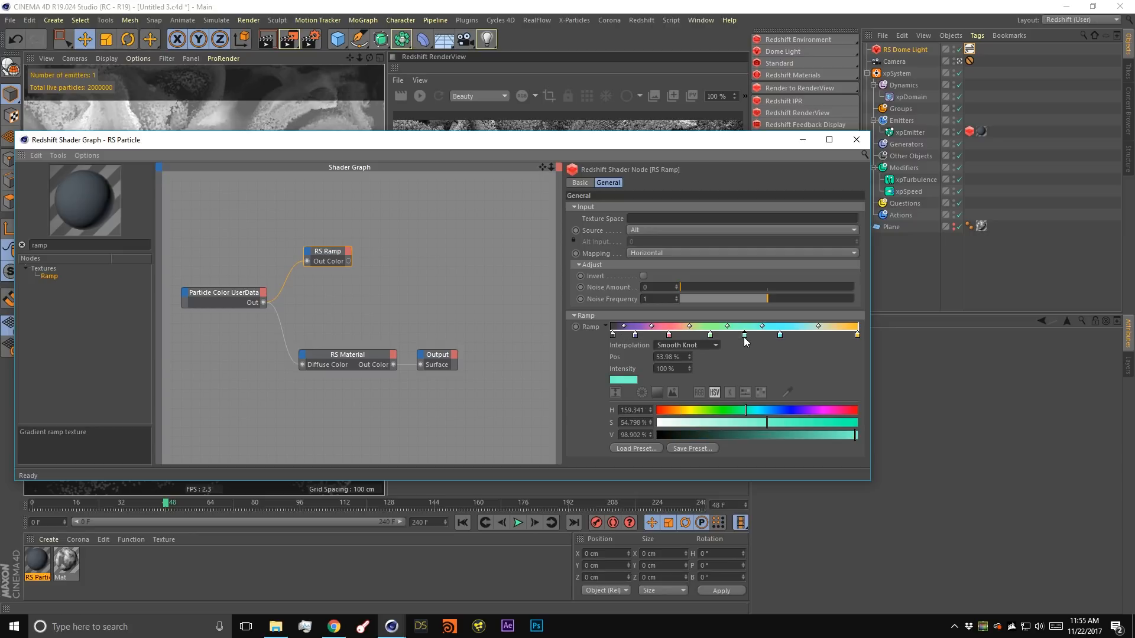
{"action": "double_click", "coordinate": [743, 336]}
{"action": "left_click_drag", "start_coordinate": [729, 346], "coordinate": [697, 347]}
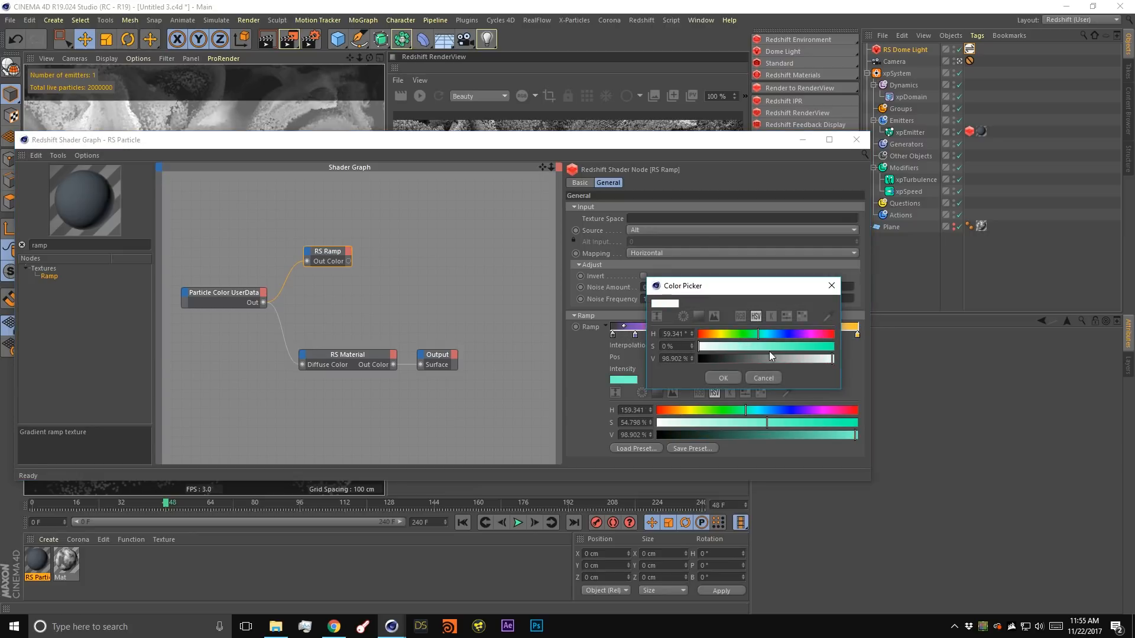
{"action": "left_click", "coordinate": [807, 358]}
{"action": "left_click", "coordinate": [732, 377]}
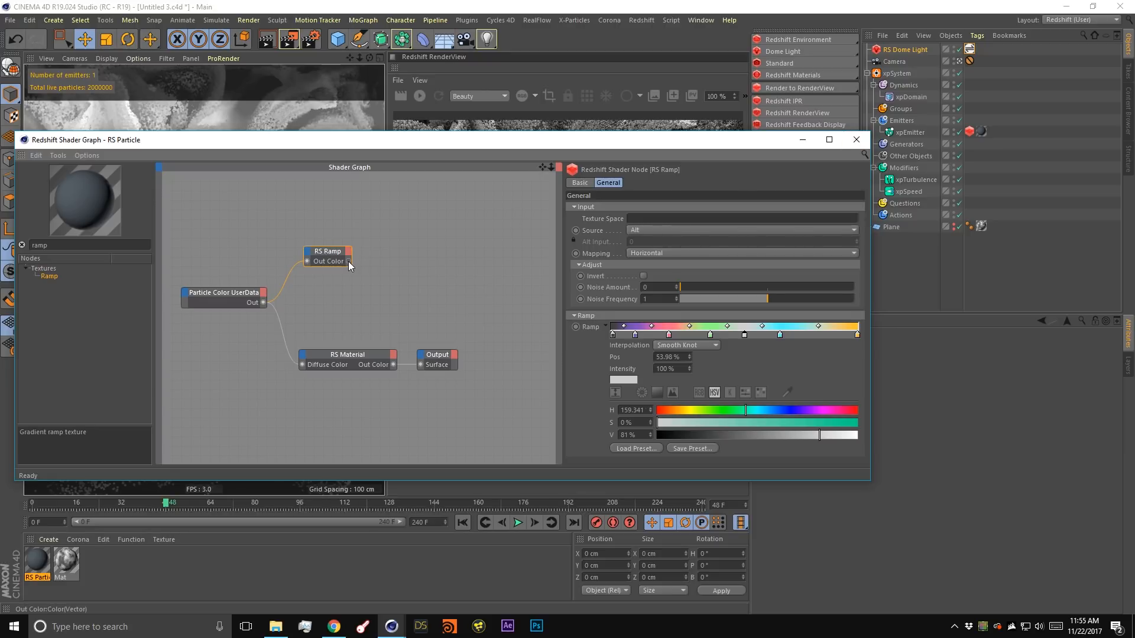
Connect the RS Ramp's Out Color to the RS Material's Diffuse Color and resume the RenderView's live rendering.
{"action": "left_click_drag", "start_coordinate": [349, 261], "coordinate": [314, 329]}
{"action": "left_click_drag", "start_coordinate": [302, 366], "coordinate": [303, 364]}
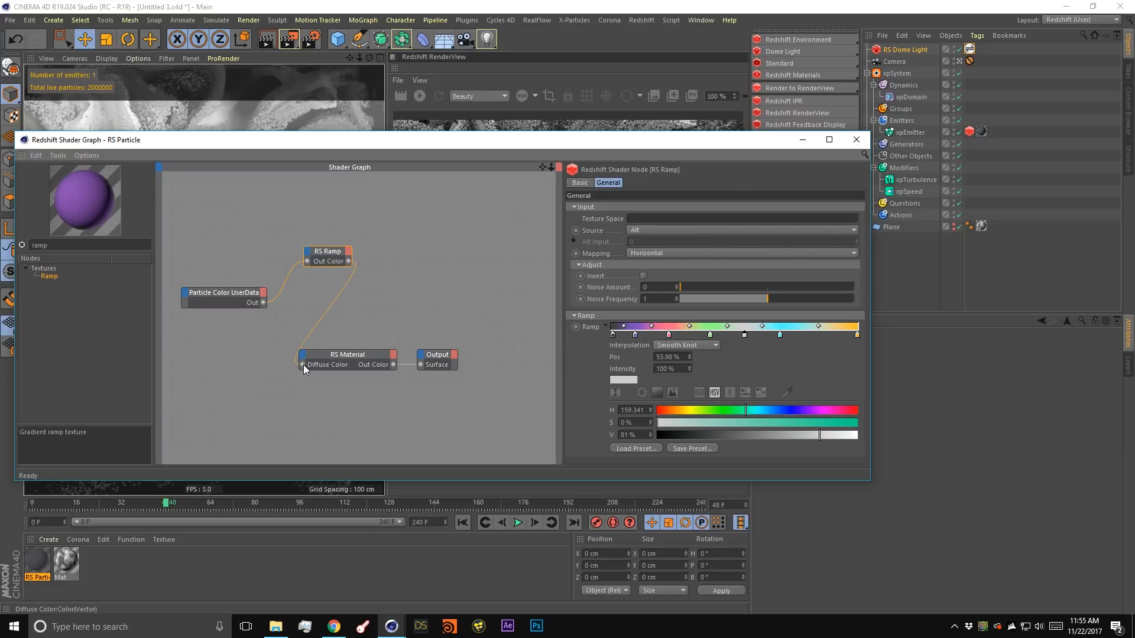
{"action": "left_click_drag", "start_coordinate": [526, 142], "coordinate": [529, 299]}
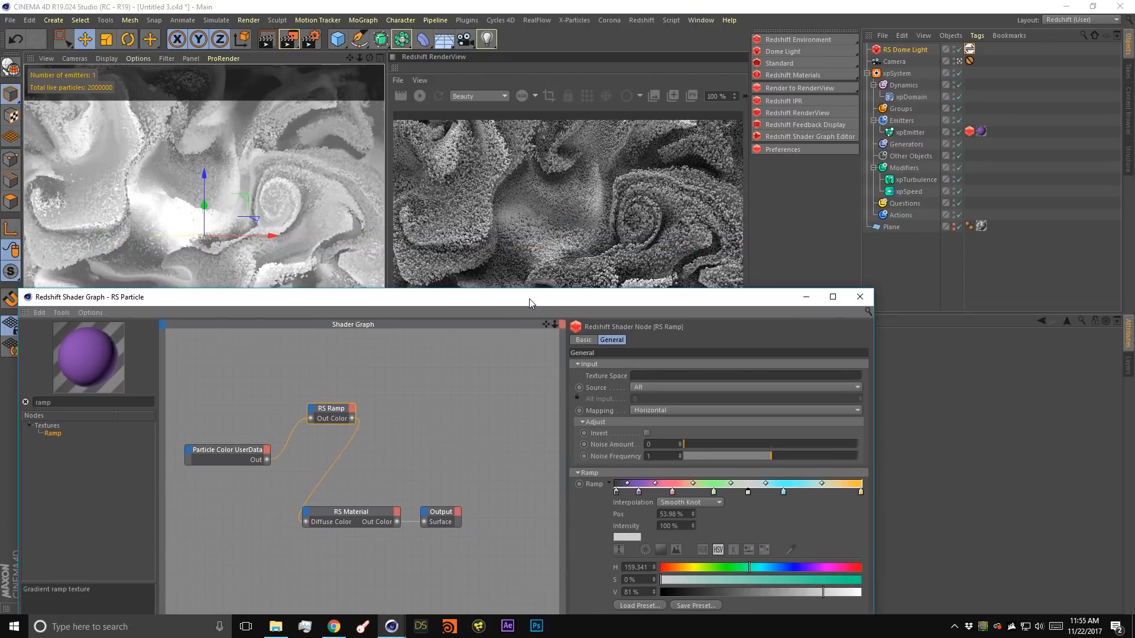
{"action": "left_click", "coordinate": [416, 100]}
Move the shader graph window clear of the render and close it.
{"action": "left_click_drag", "start_coordinate": [542, 300], "coordinate": [502, 257]}
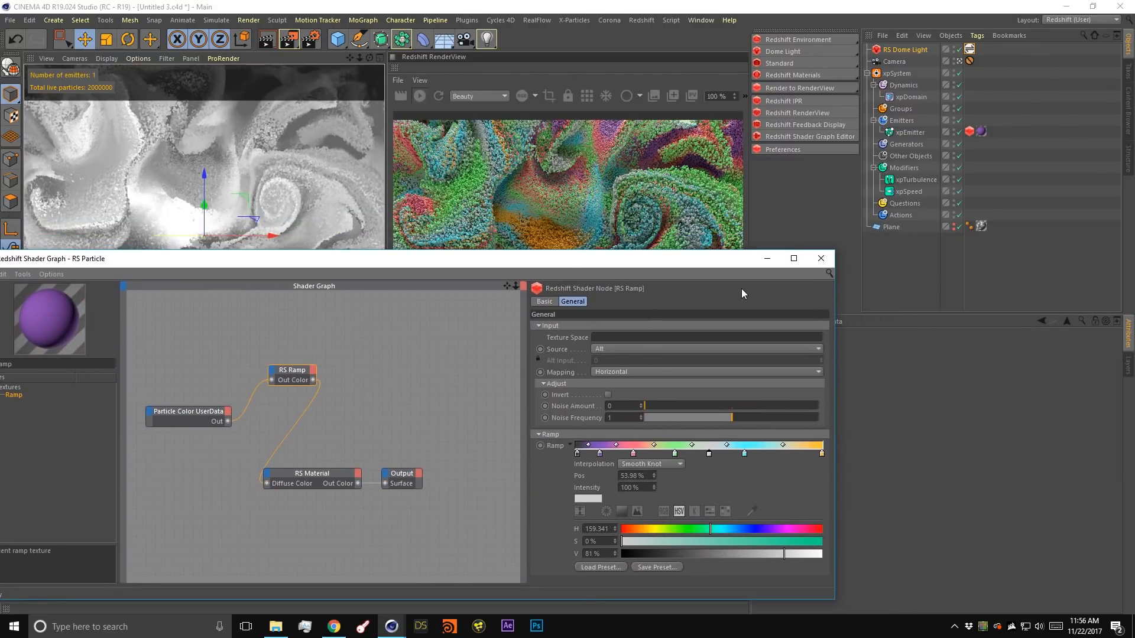
{"action": "left_click_drag", "start_coordinate": [686, 262], "coordinate": [644, 250]}
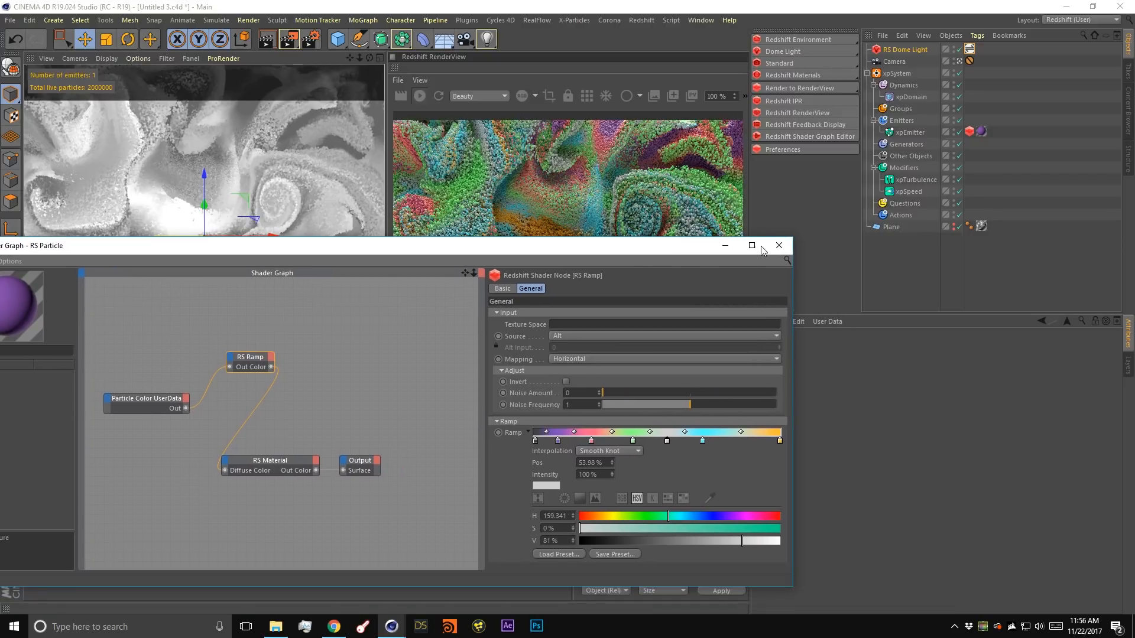
{"action": "left_click", "coordinate": [779, 249]}
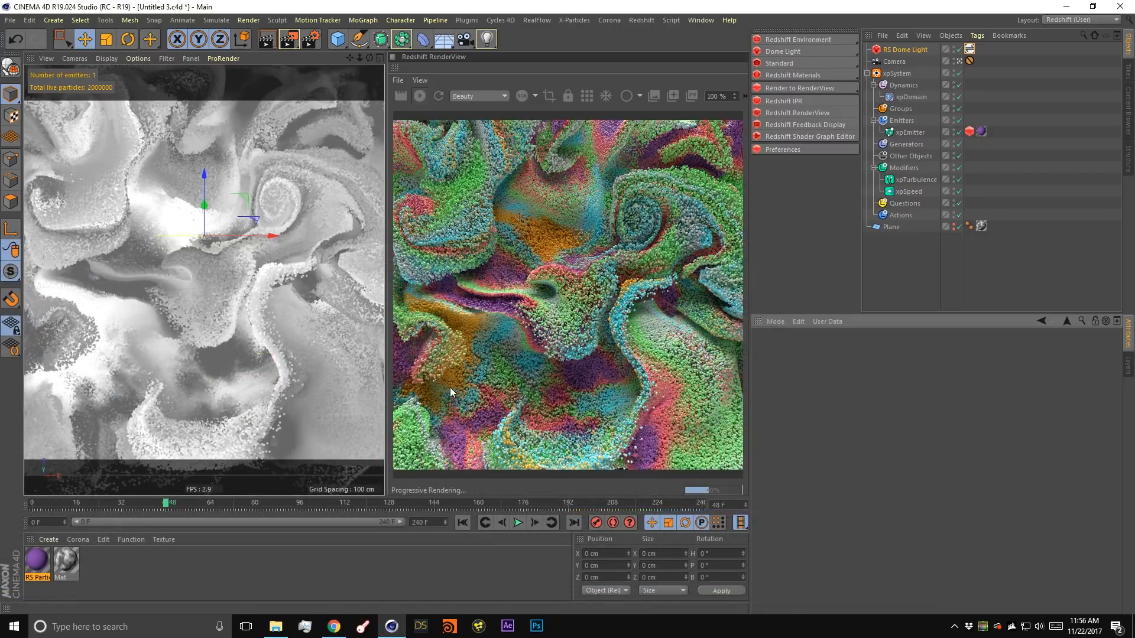
Enlarge the RS Particle material's attributes and expand the RS Ramp node with its purple knot's detailed settings.
{"action": "left_click", "coordinate": [40, 572]}
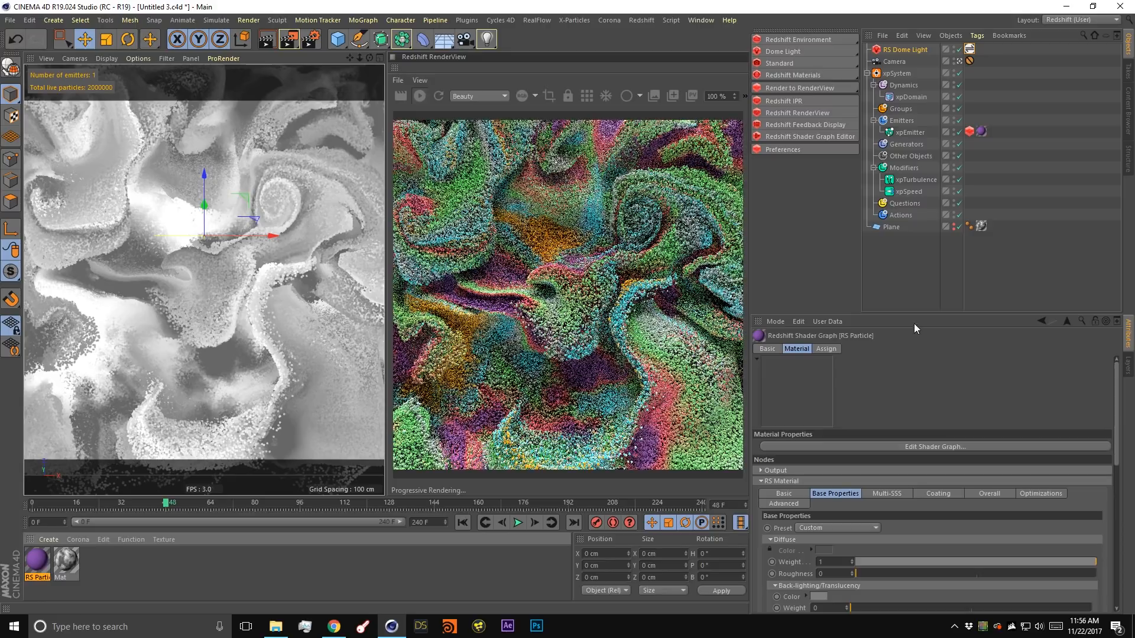
{"action": "left_click_drag", "start_coordinate": [913, 324], "coordinate": [902, 78]}
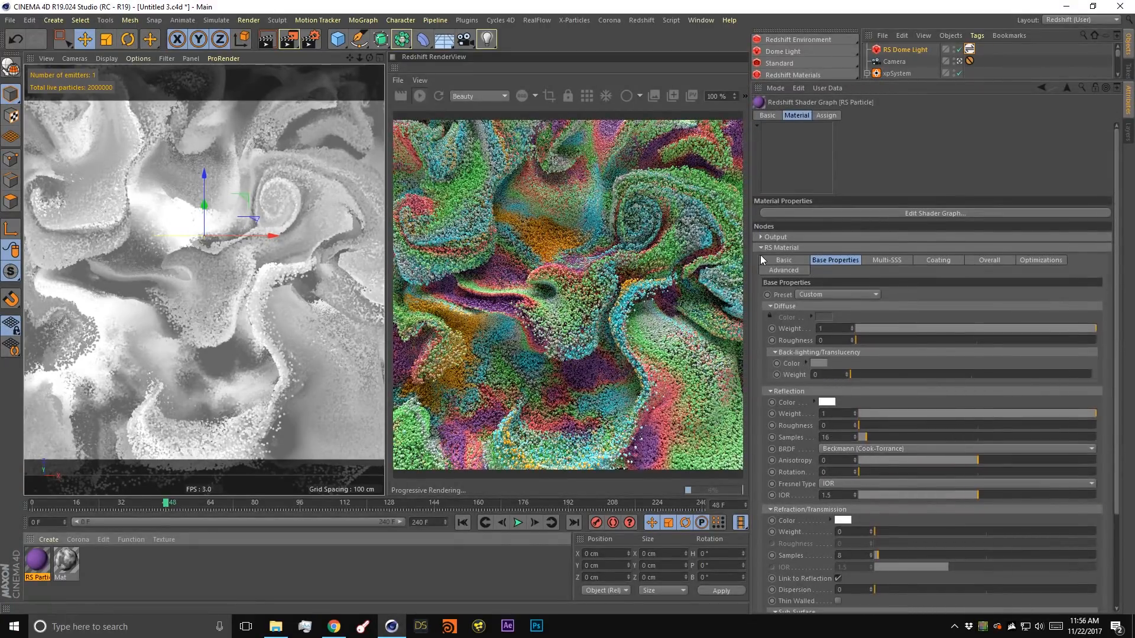
{"action": "left_click", "coordinate": [761, 247]}
{"action": "left_click", "coordinate": [761, 269]}
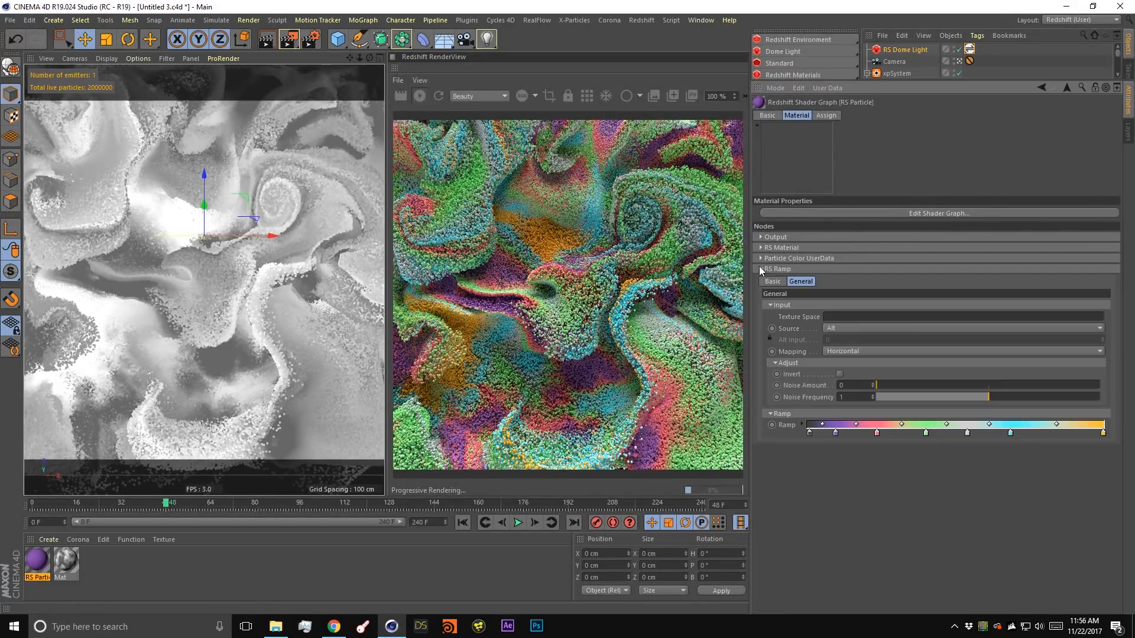
{"action": "left_click", "coordinate": [836, 434]}
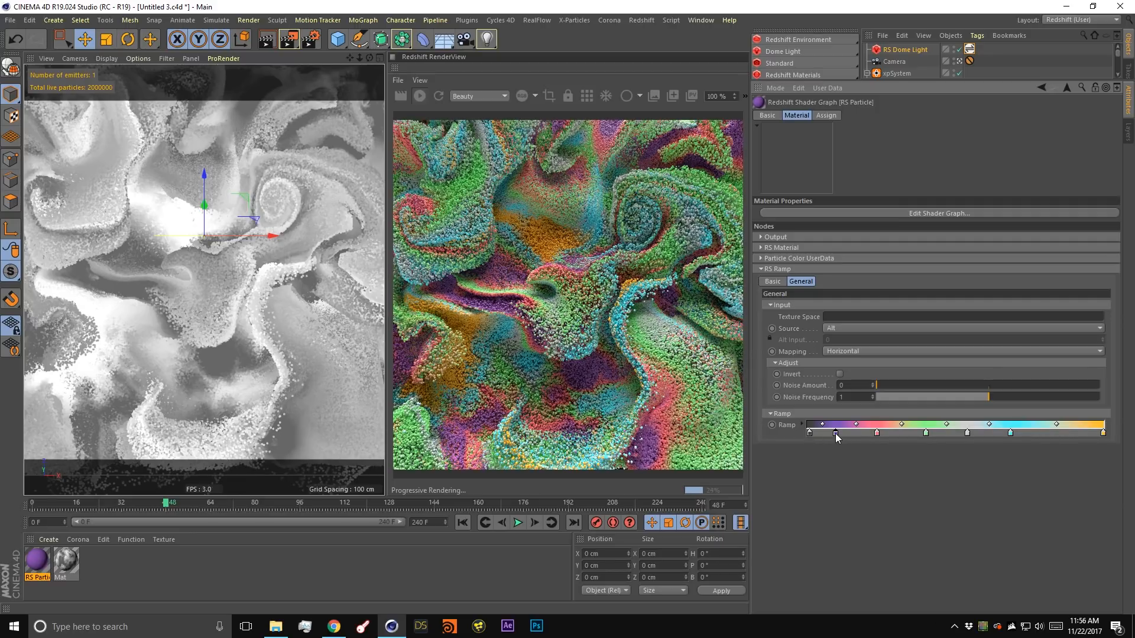
{"action": "left_click", "coordinate": [802, 425]}
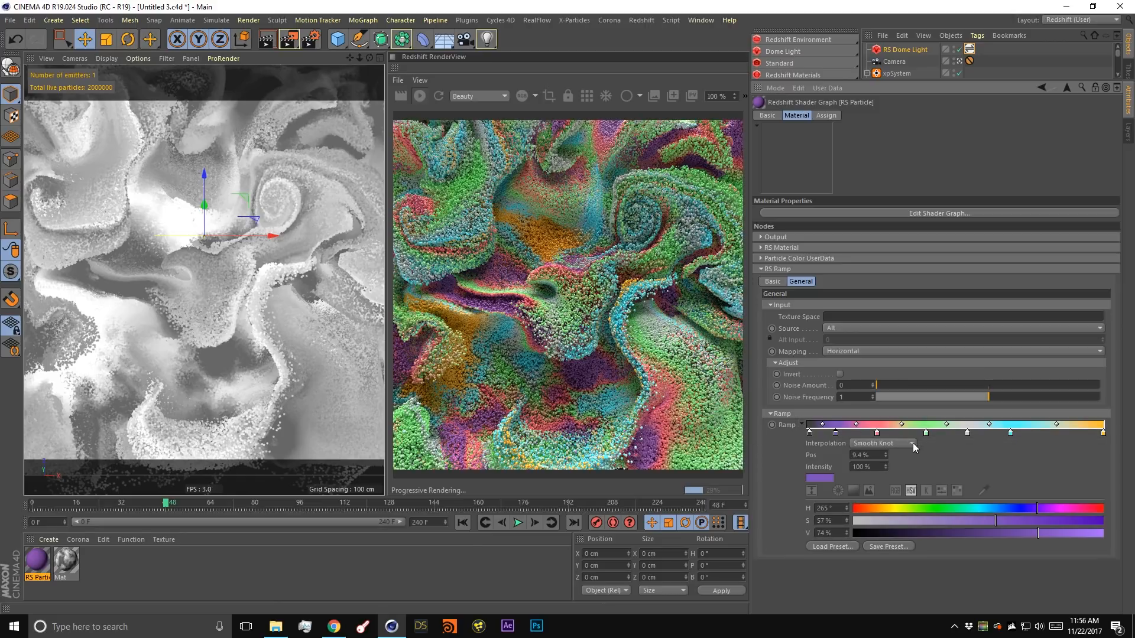
Set the position of the RS Ramp's pink knot to 30%.
{"action": "left_click", "coordinate": [877, 433]}
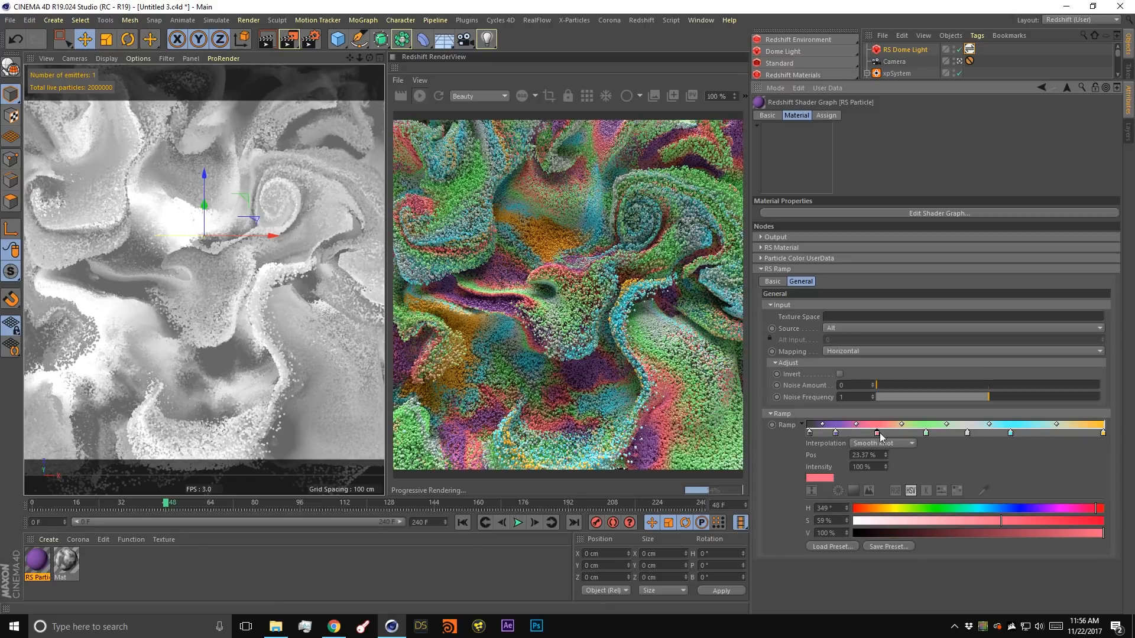
{"action": "left_click", "coordinate": [926, 433]}
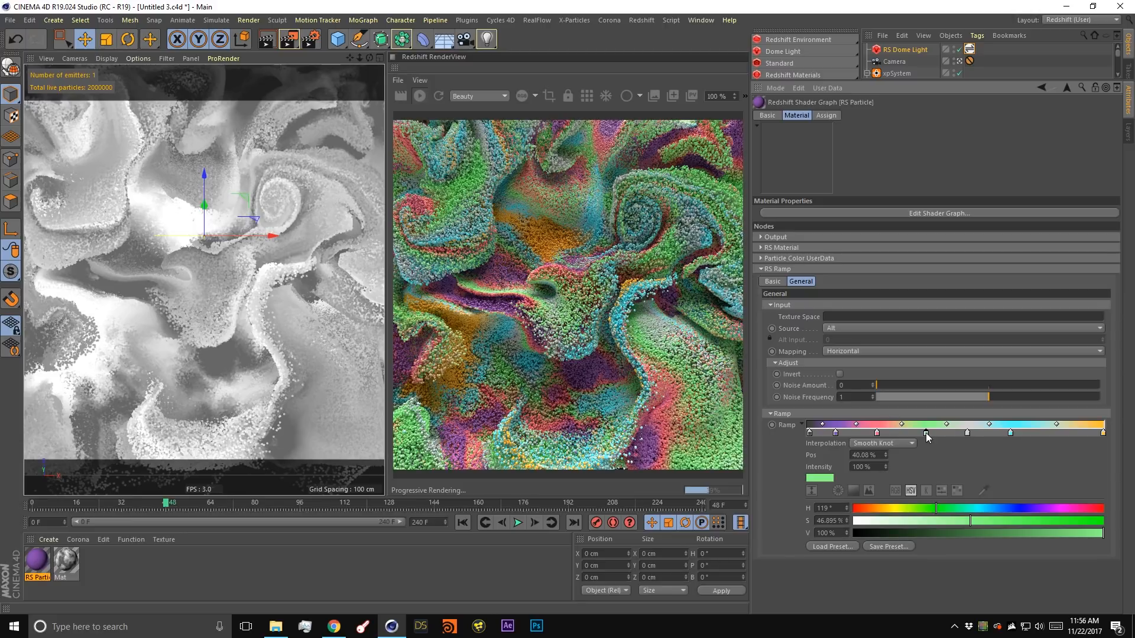
{"action": "left_click", "coordinate": [877, 433]}
{"action": "double_click", "coordinate": [869, 456]}
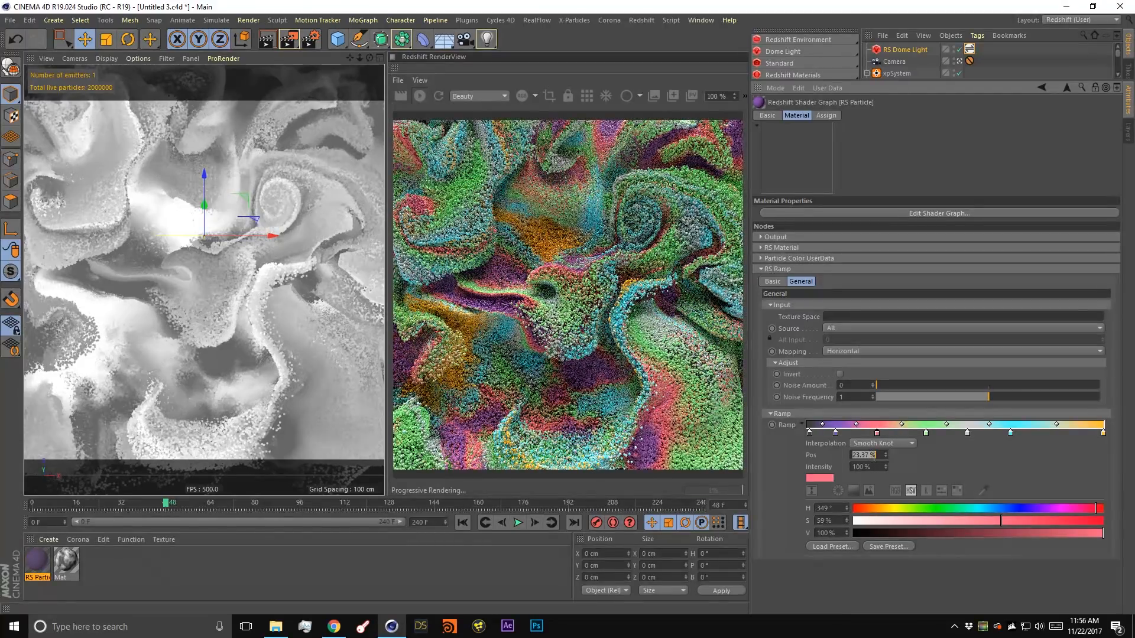
{"action": "type", "text": "30"}
{"action": "key", "text": "Return"}
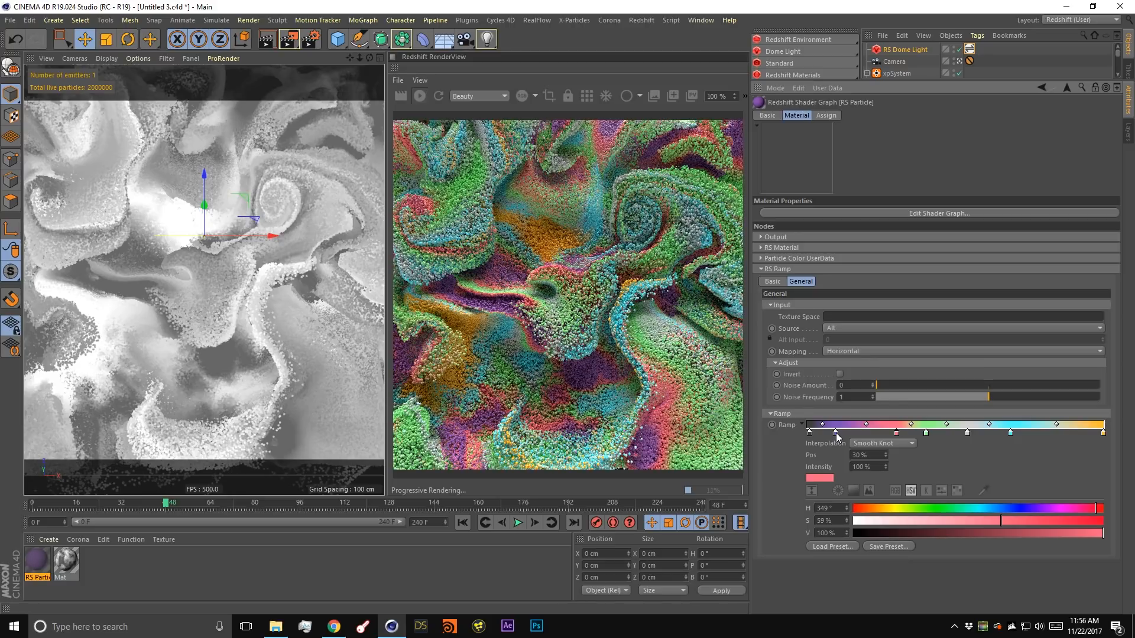
Select the ramp's purple knot and refresh the Redshift RenderView's rendering.
{"action": "left_click", "coordinate": [835, 432]}
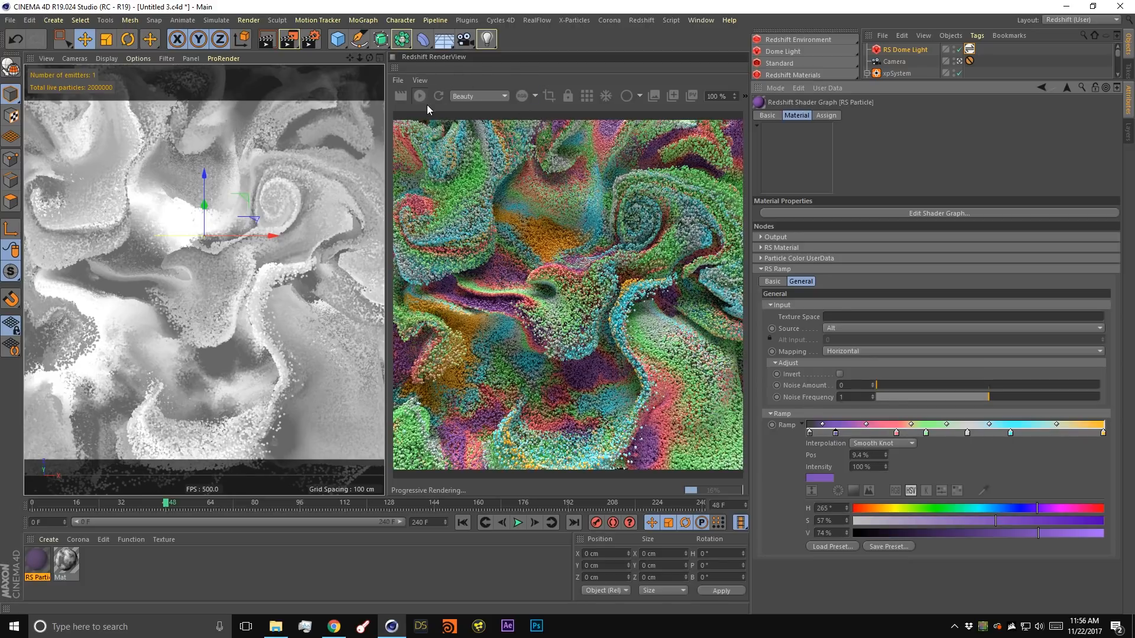
{"action": "left_click", "coordinate": [453, 91]}
{"action": "left_click", "coordinate": [453, 91]}
{"action": "left_click", "coordinate": [439, 96]}
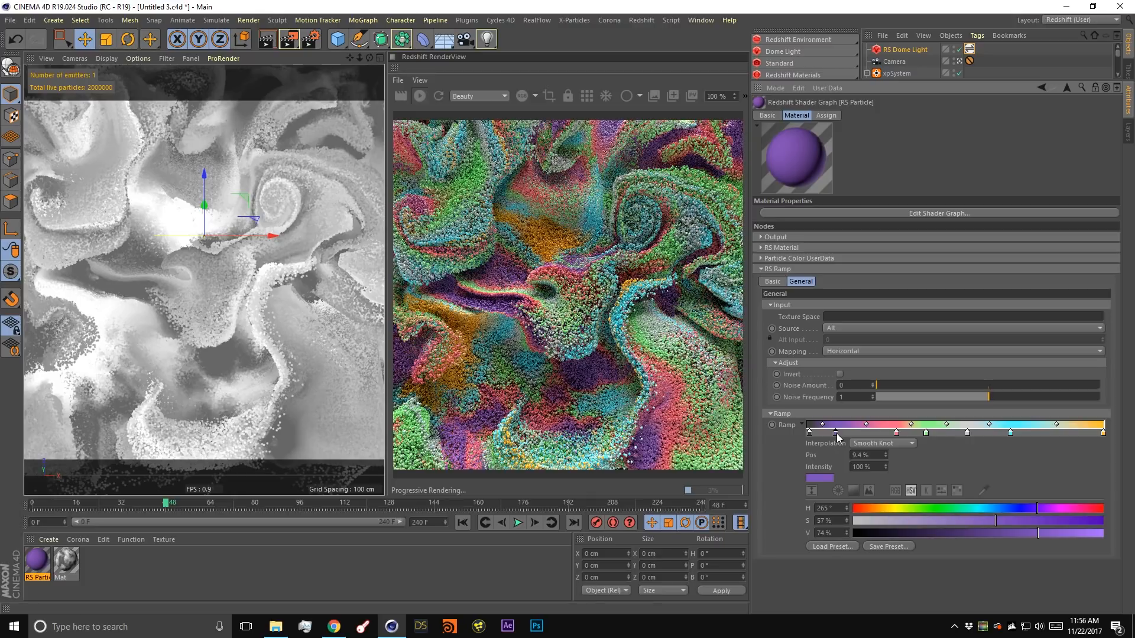
Set the position of the RS Ramp's purple knot to 20%.
{"action": "left_click", "coordinate": [875, 455]}
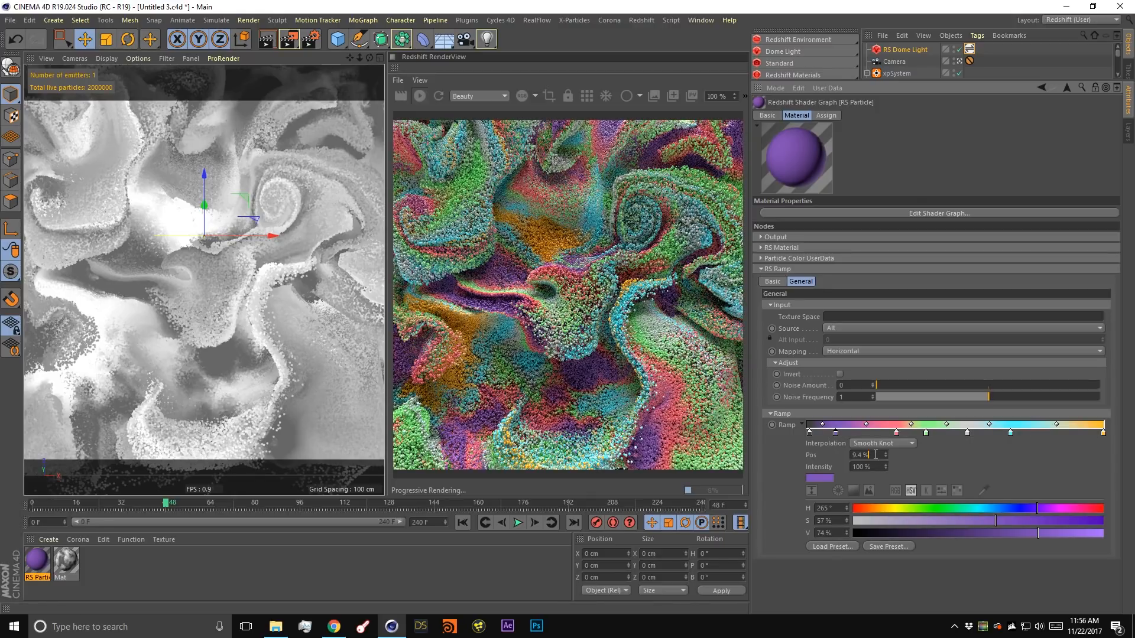
{"action": "double_click", "coordinate": [875, 455]}
{"action": "type", "text": "20"}
{"action": "key", "text": "Return"}
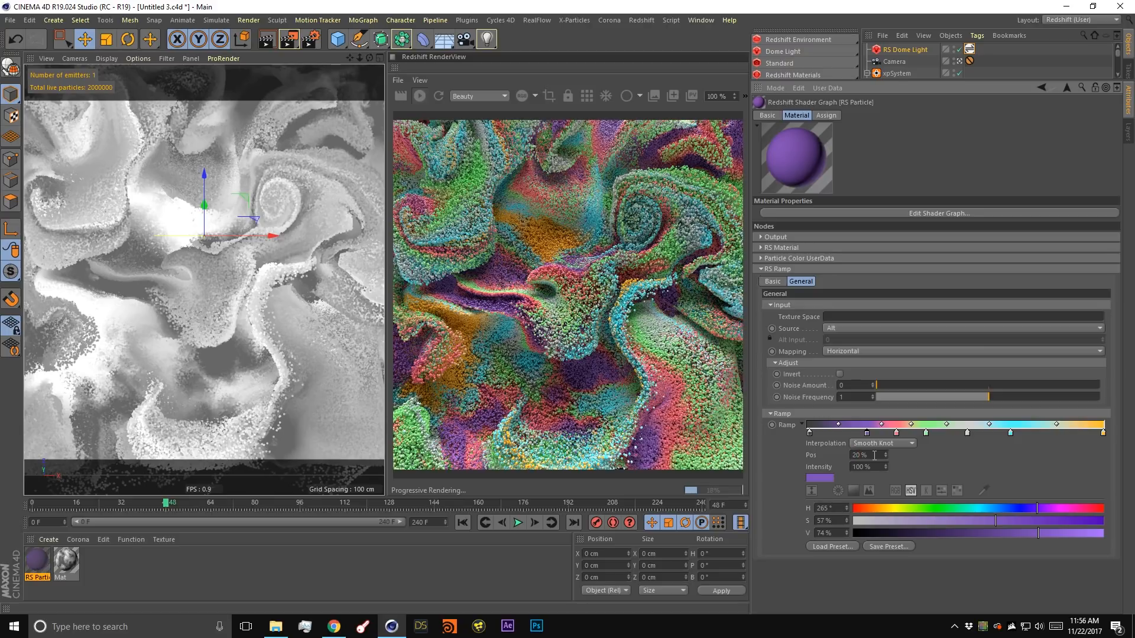
Set the position of the RS Ramp's dark gray first knot to 15%.
{"action": "left_click", "coordinate": [810, 433]}
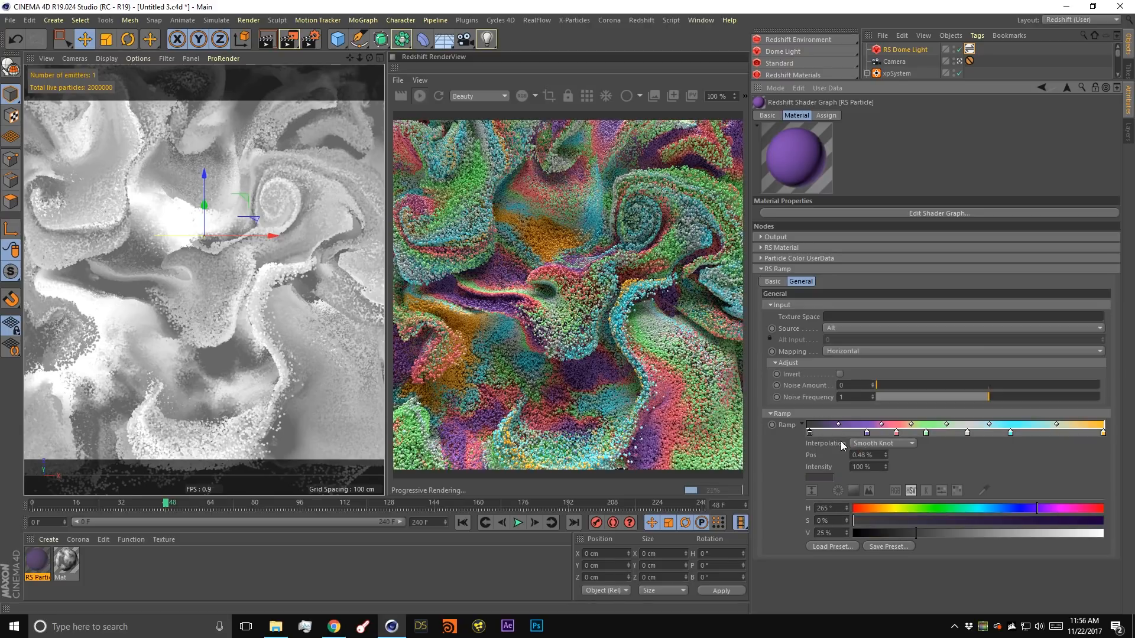
{"action": "double_click", "coordinate": [869, 456]}
{"action": "type", "text": "15"}
{"action": "key", "text": "Tab"}
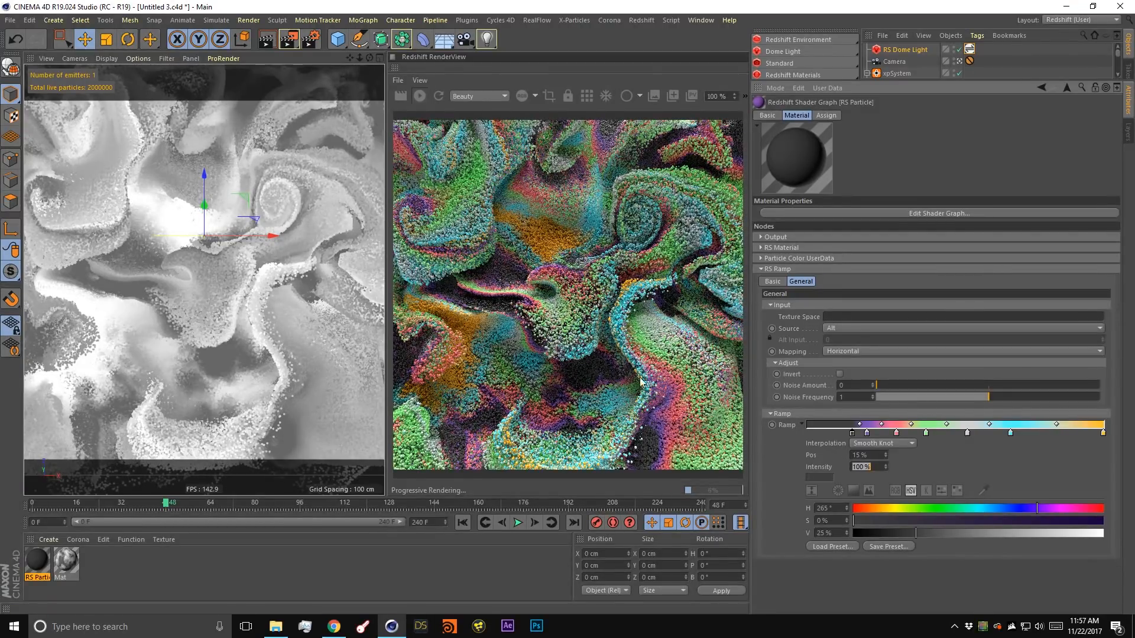
Shift the ramp's purple, pink and green knots toward its orange end, green to about 41%, and set the interpolation to None.
{"action": "left_click", "coordinate": [897, 433]}
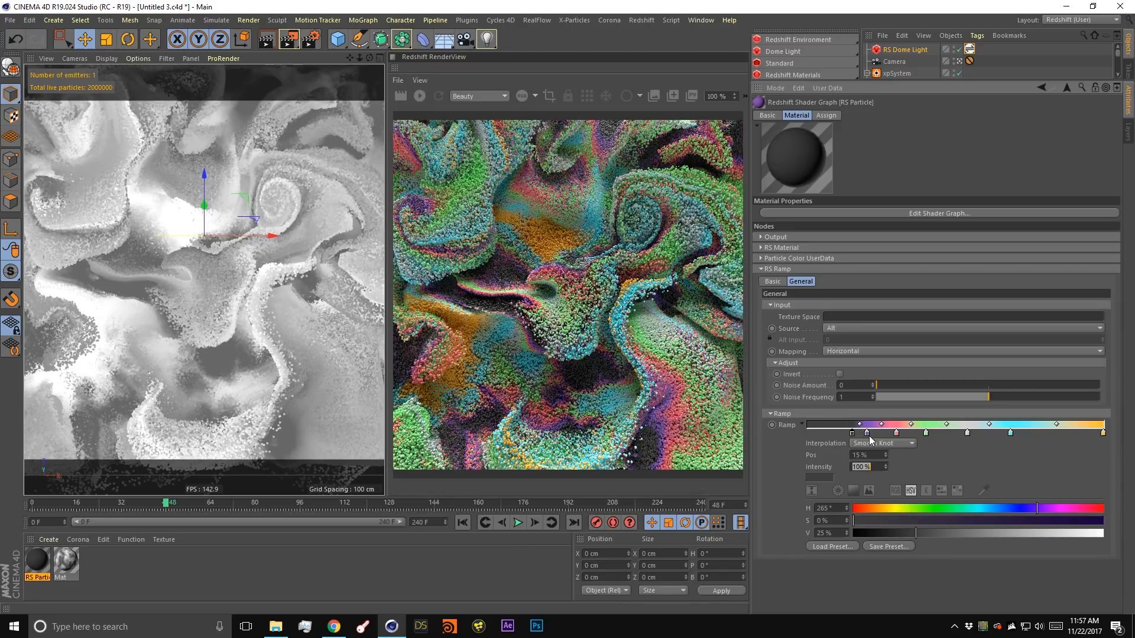
{"action": "left_click_drag", "start_coordinate": [867, 433], "coordinate": [928, 434]}
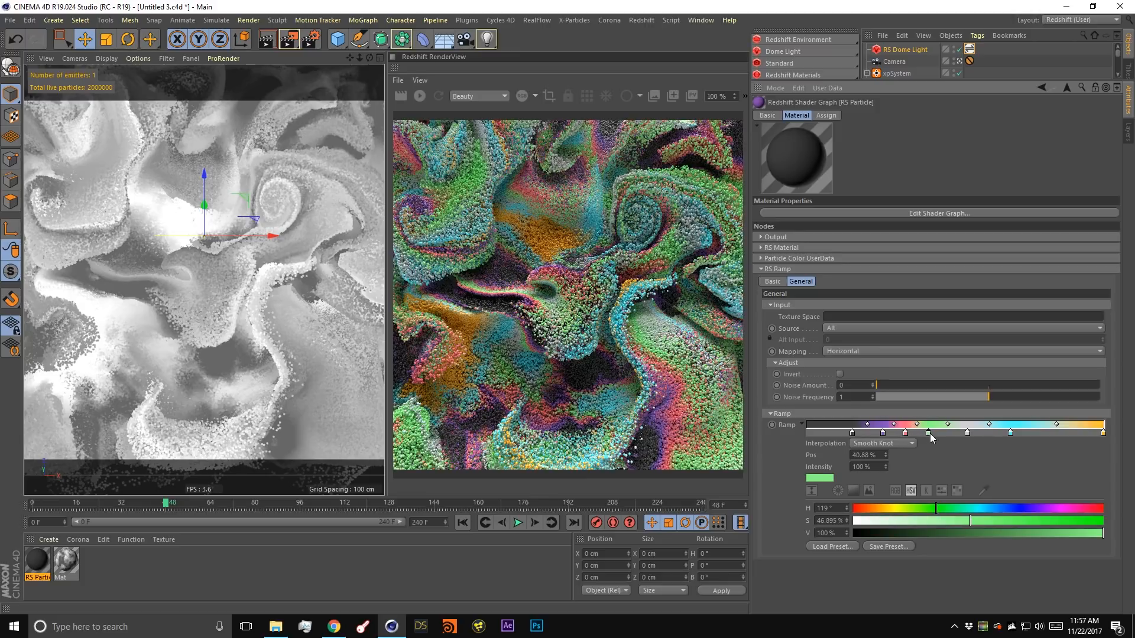
{"action": "left_click", "coordinate": [880, 442]}
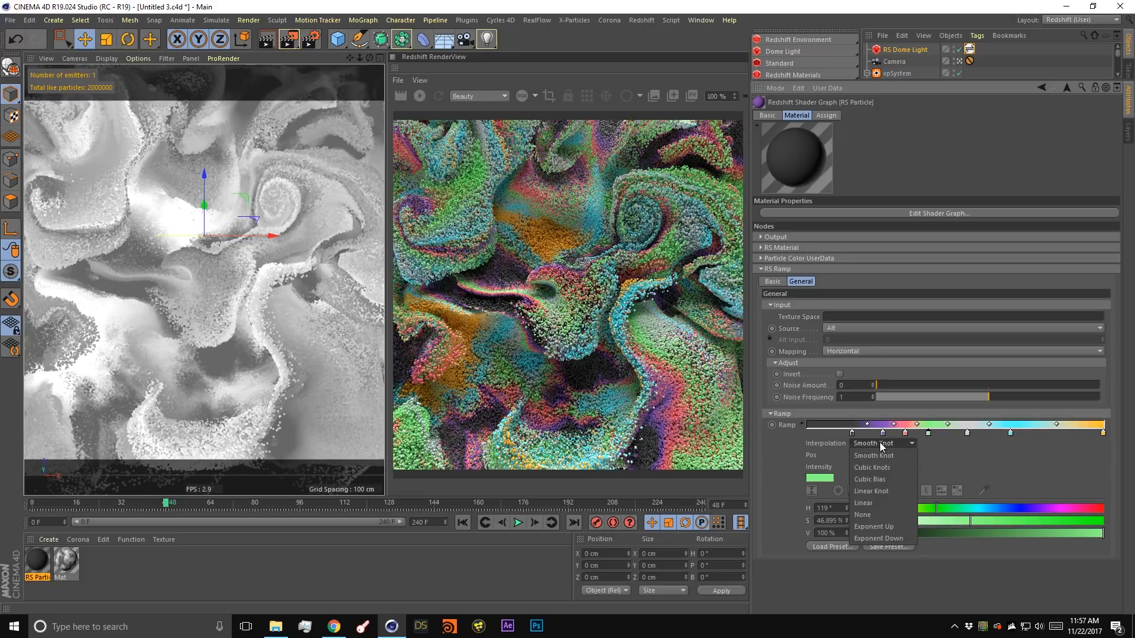
{"action": "left_click", "coordinate": [878, 514]}
Move the ramp's orange knot to about 80% and refresh the Redshift RenderView.
{"action": "left_click", "coordinate": [1102, 433]}
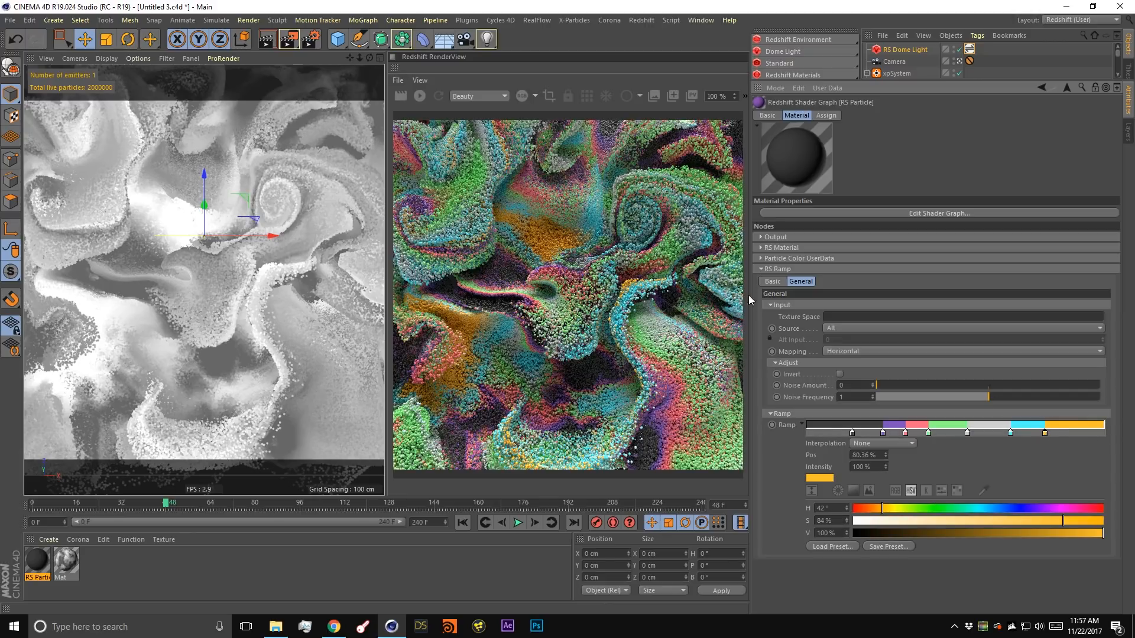
{"action": "left_click", "coordinate": [416, 99]}
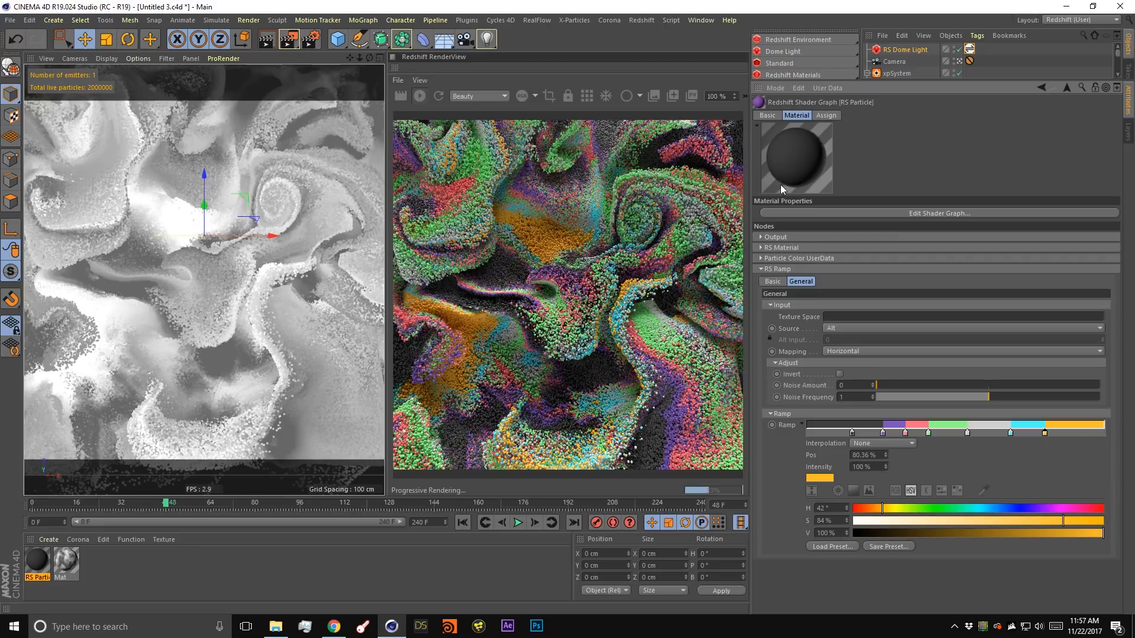
Open the RS Particle material's shader graph and refresh the RenderView's rendering behind it.
{"action": "left_click", "coordinate": [899, 214]}
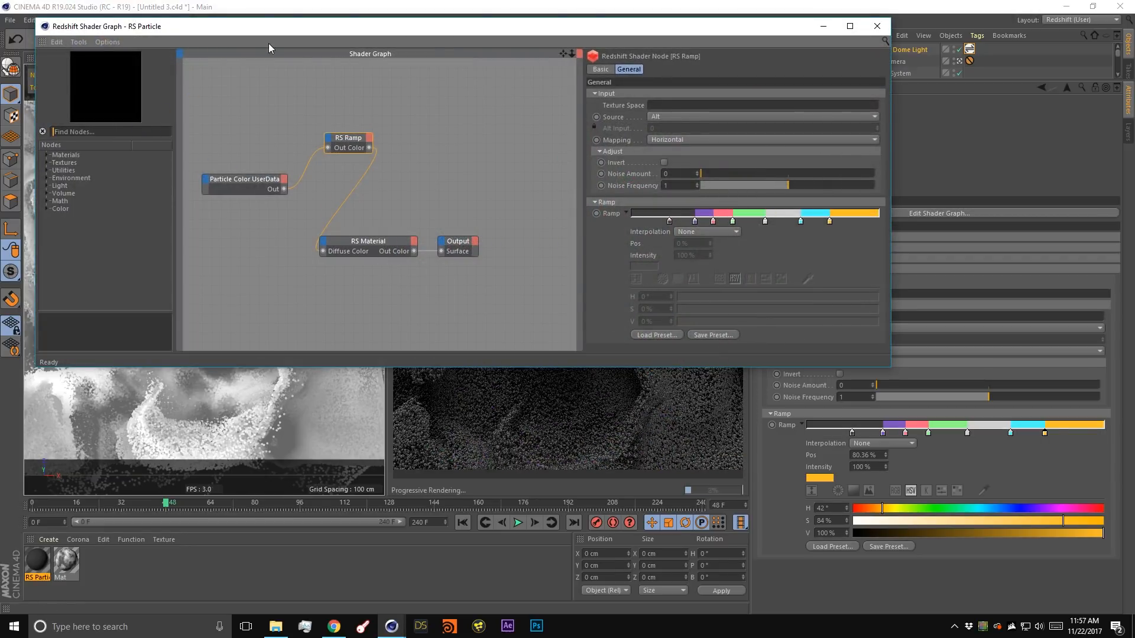
{"action": "left_click_drag", "start_coordinate": [276, 33], "coordinate": [315, 190]}
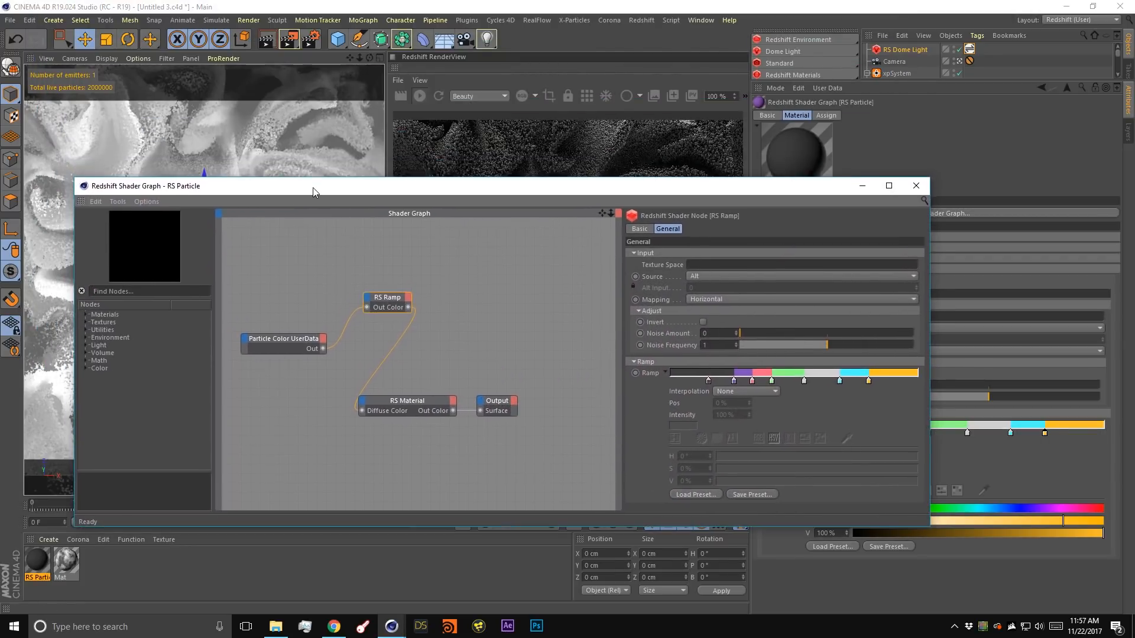
{"action": "left_click", "coordinate": [441, 96]}
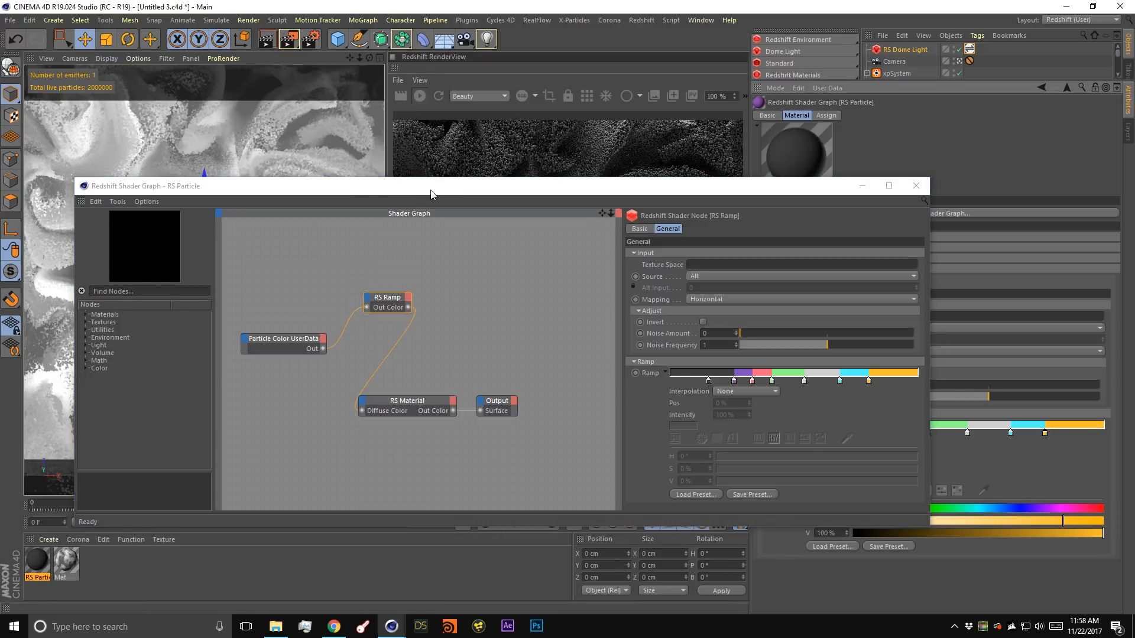
{"action": "left_click_drag", "start_coordinate": [432, 186], "coordinate": [391, 130]}
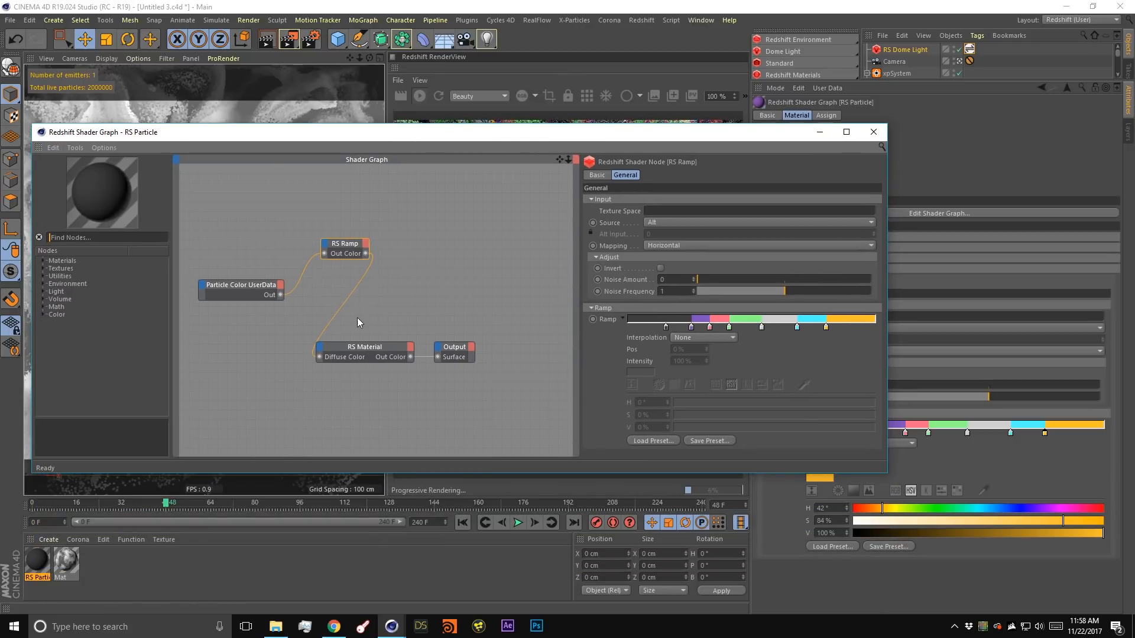
Connect the RS Ramp's Out Color to the RS Material's Overall Emission Color input.
{"action": "left_click_drag", "start_coordinate": [367, 253], "coordinate": [319, 352]}
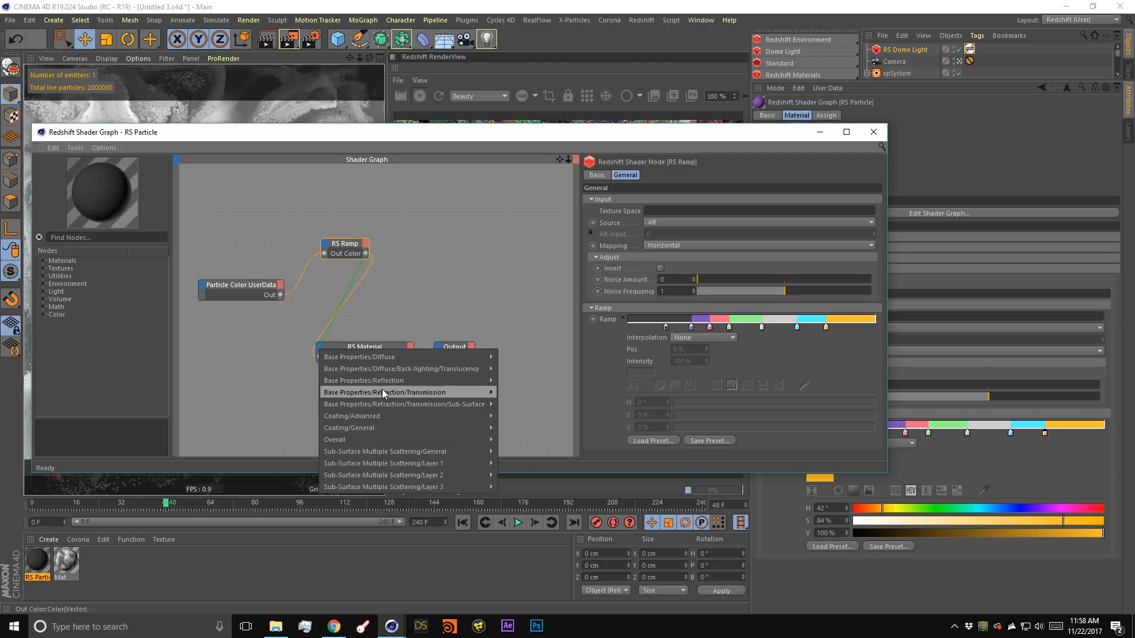
{"action": "mouse_move", "coordinate": [384, 385]}
{"action": "mouse_move", "coordinate": [369, 438]}
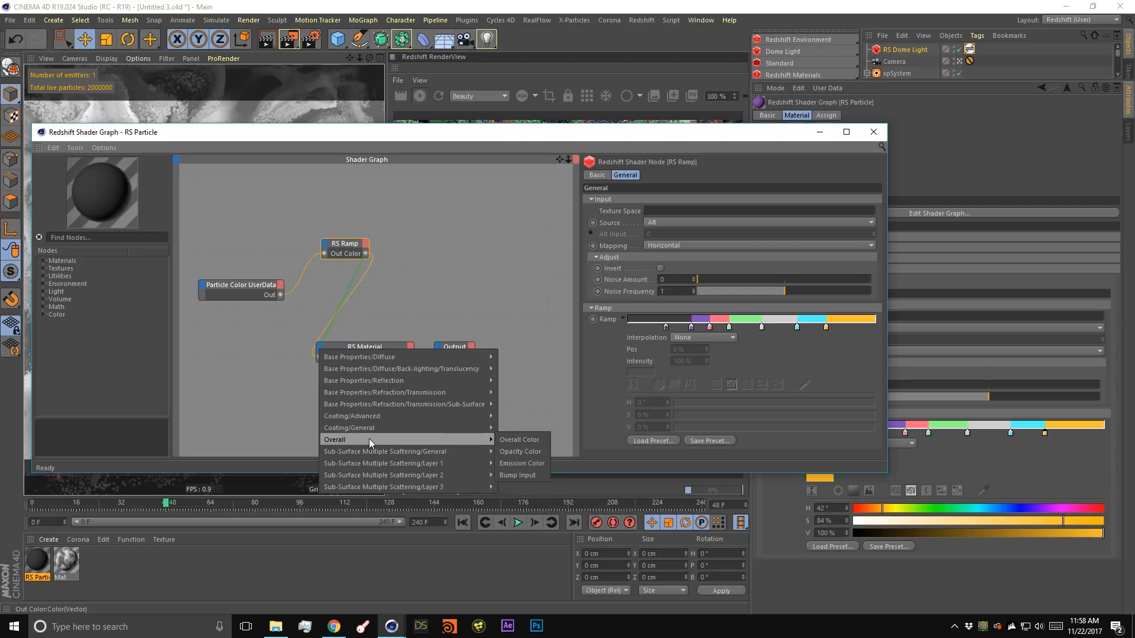
{"action": "left_click", "coordinate": [523, 461]}
Set the RS Material's Emission Weight to 2, with the shader graph window moved off the render.
{"action": "left_click", "coordinate": [371, 347]}
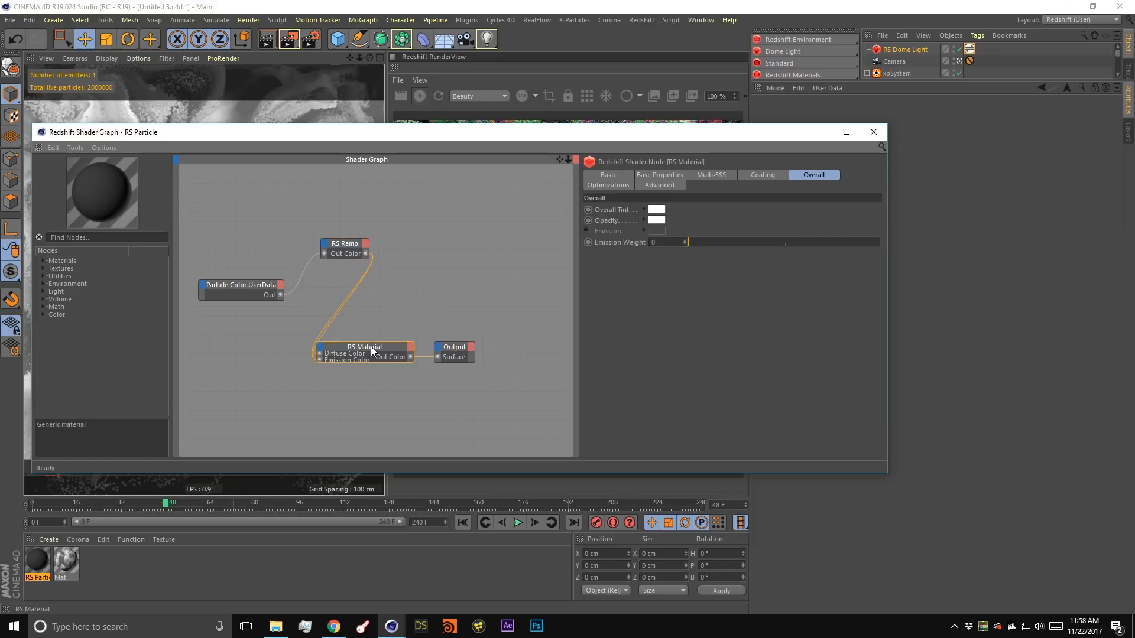
{"action": "left_click_drag", "start_coordinate": [512, 140], "coordinate": [61, 193]}
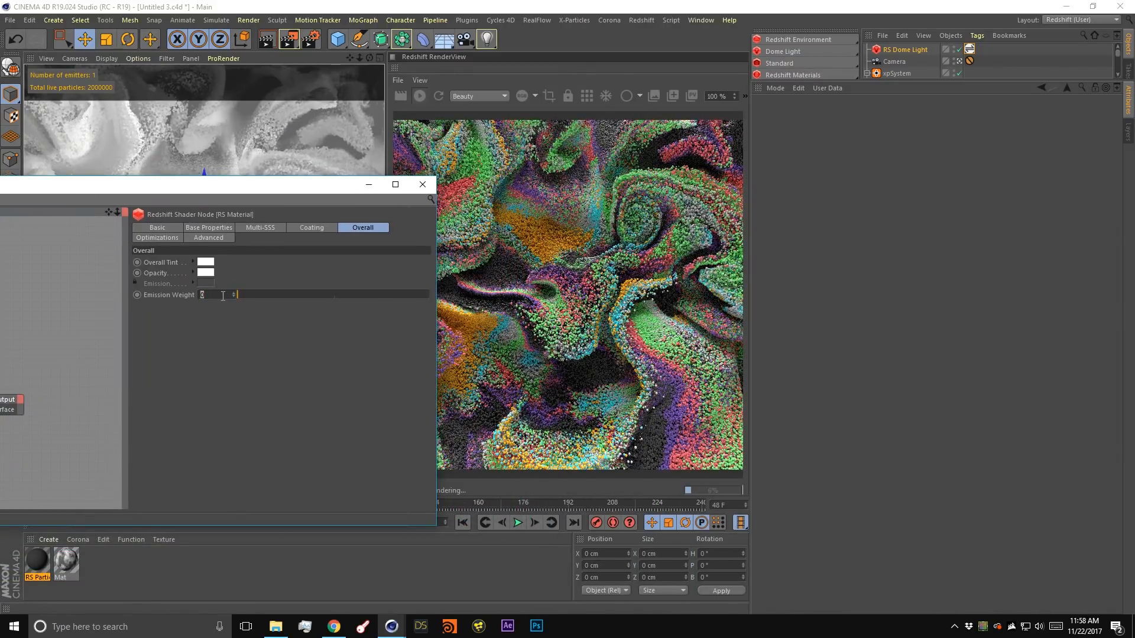
{"action": "key", "text": "Return"}
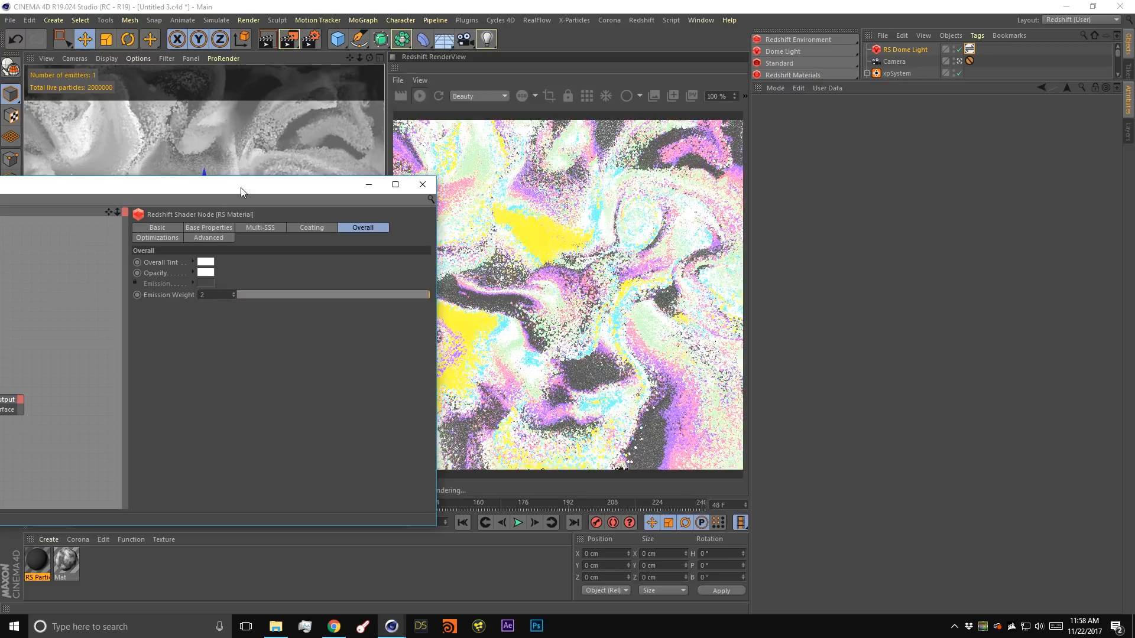
Expand the RS Material node and rearrange the RS Ramp, RS Material and Output nodes to free space in the graph.
{"action": "left_click_drag", "start_coordinate": [240, 187], "coordinate": [806, 203]}
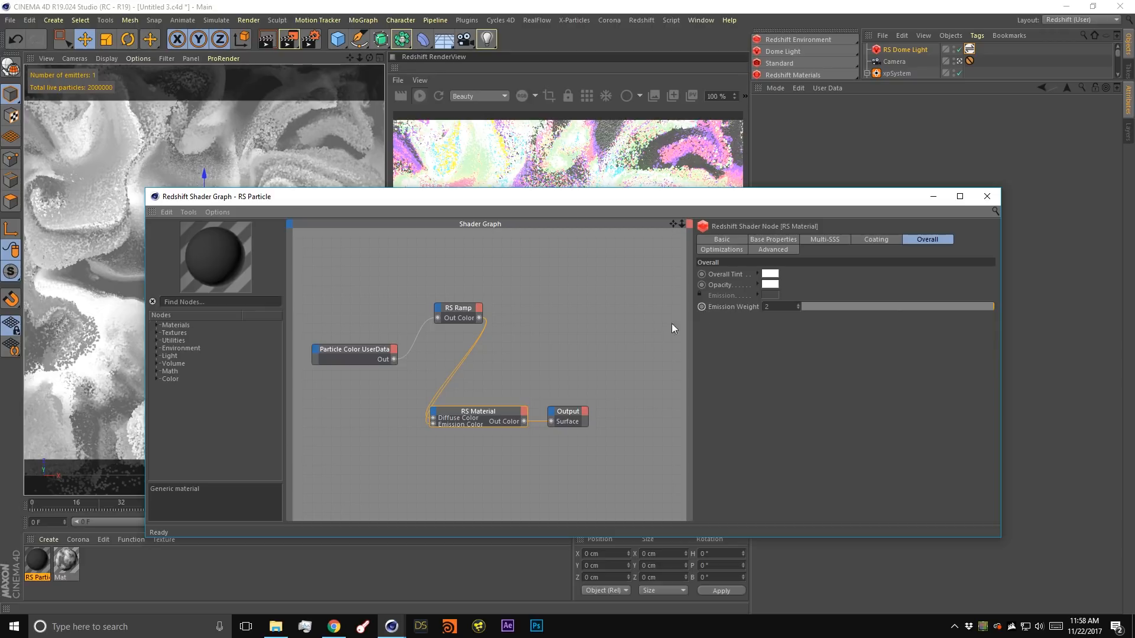
{"action": "double_click", "coordinate": [494, 411]}
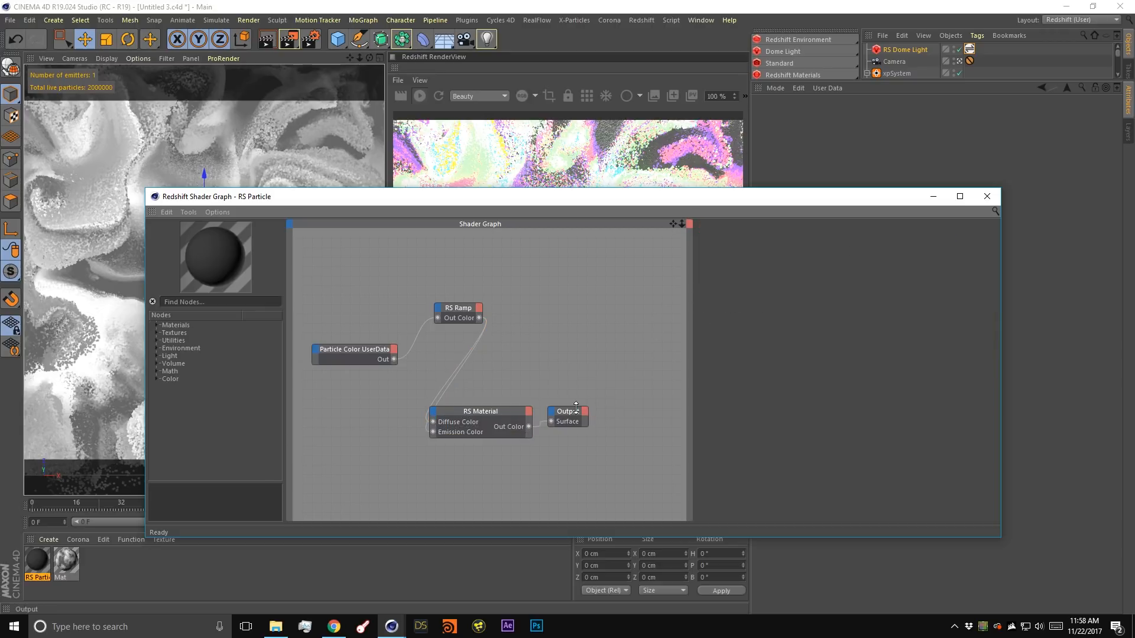
{"action": "left_click_drag", "start_coordinate": [573, 414], "coordinate": [596, 416]}
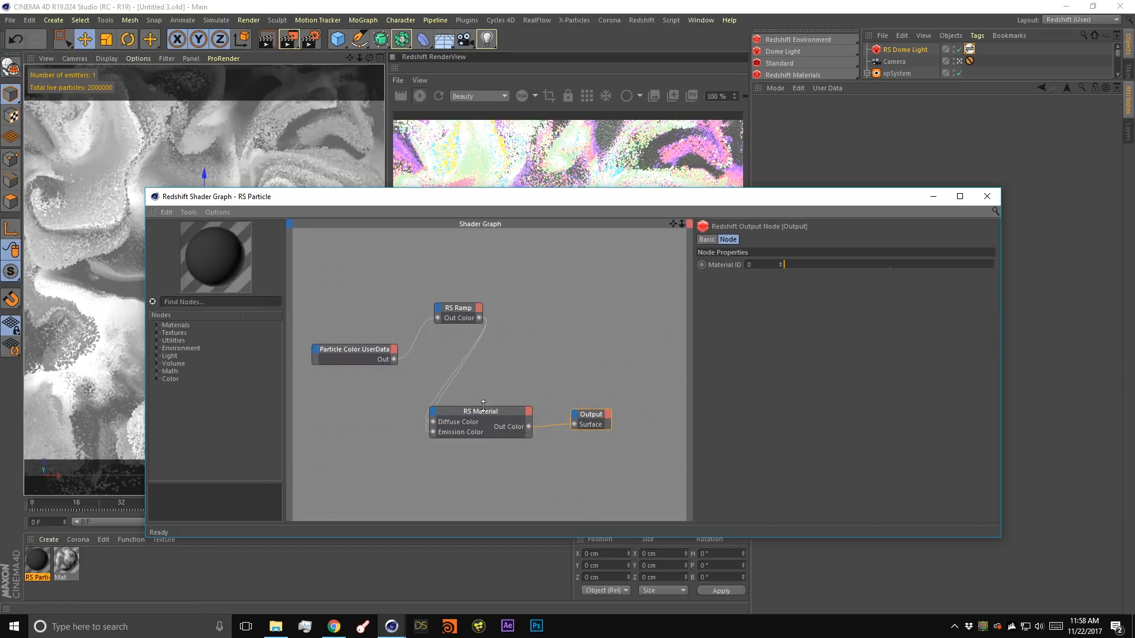
{"action": "left_click_drag", "start_coordinate": [488, 413], "coordinate": [518, 406]}
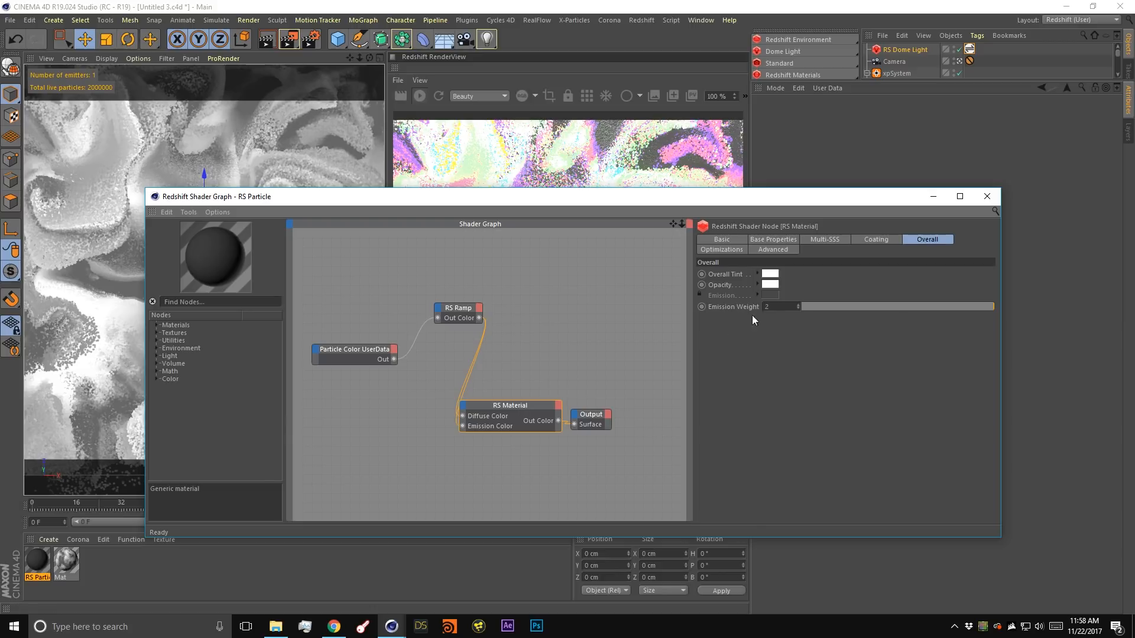
{"action": "left_click_drag", "start_coordinate": [459, 309], "coordinate": [444, 307]}
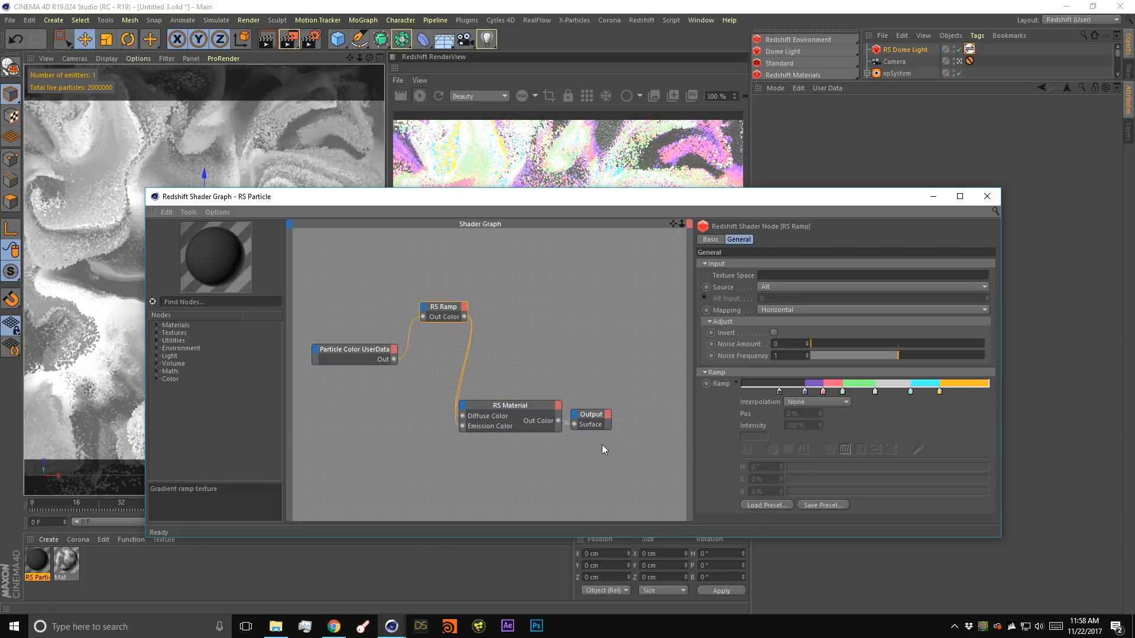
{"action": "left_click_drag", "start_coordinate": [611, 387], "coordinate": [568, 381]}
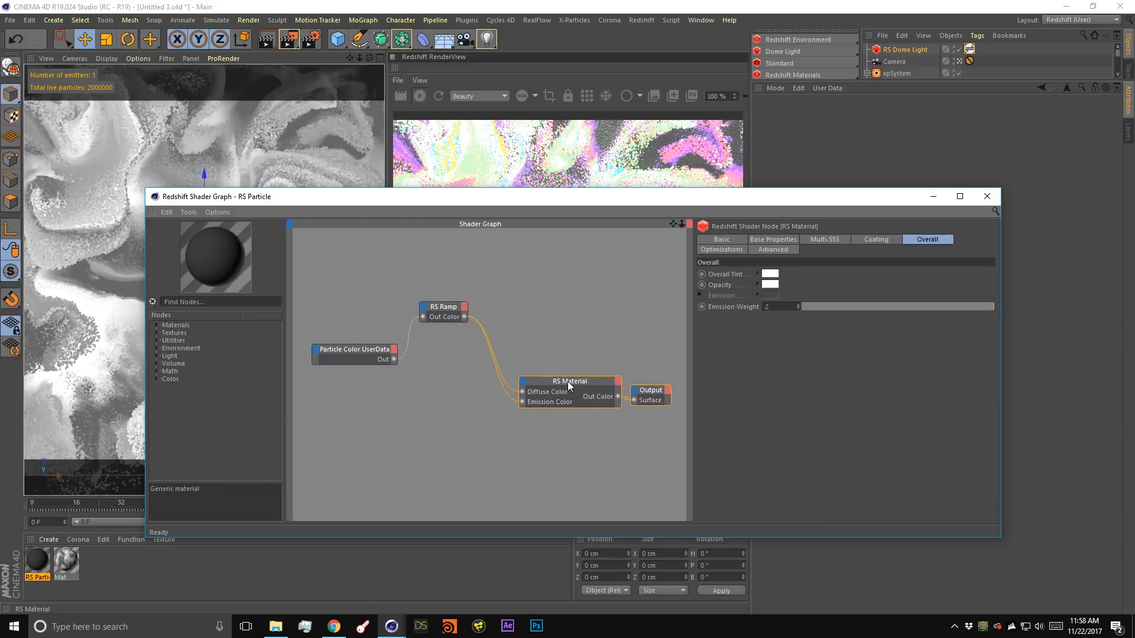
Find the Color Mix node and add it to the shader graph below the RS Ramp.
{"action": "left_click", "coordinate": [222, 302]}
{"action": "type", "text": "color mix"}
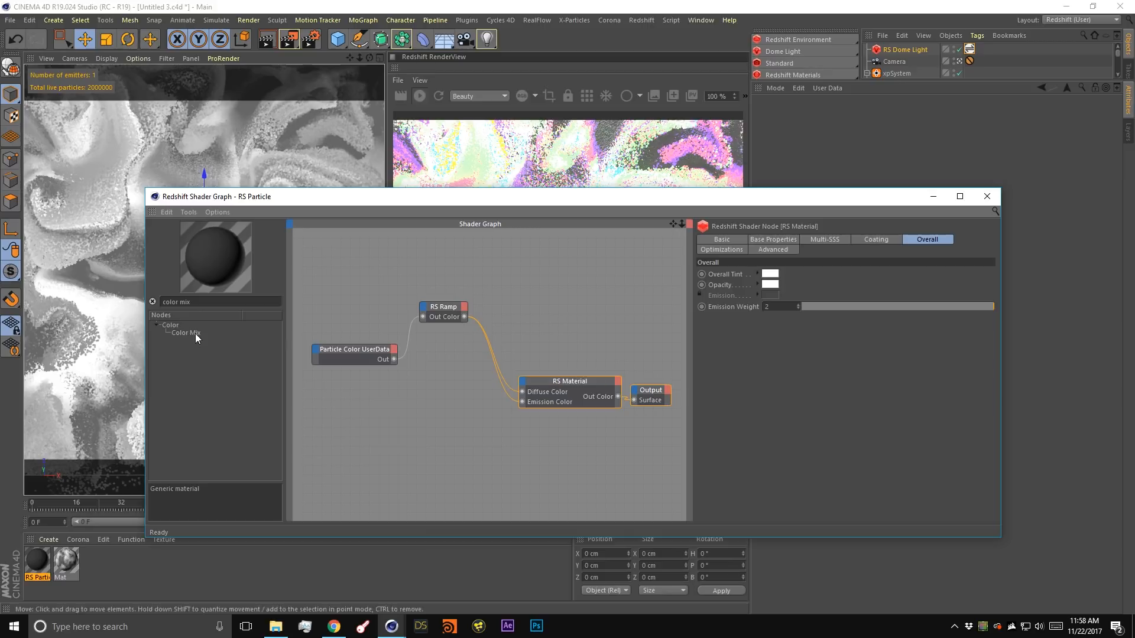
{"action": "left_click_drag", "start_coordinate": [196, 332], "coordinate": [443, 418]}
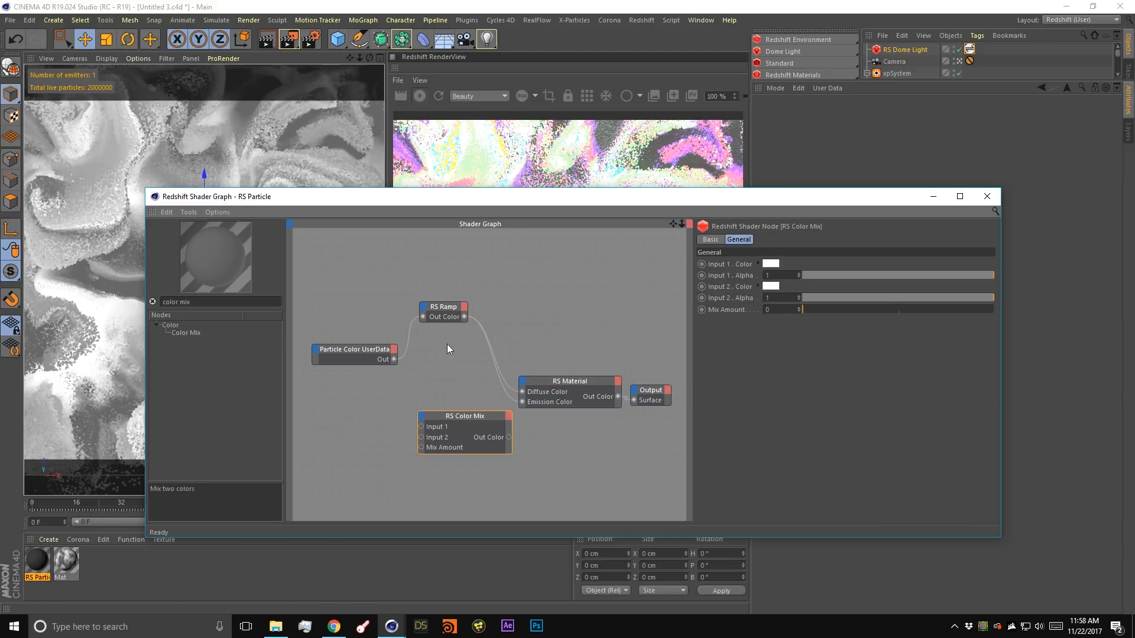
Connect the Particle Color UserData output to the RS Color Mix's Mix Amount and the RS Ramp's Out Color to its Input 2.
{"action": "left_click_drag", "start_coordinate": [465, 317], "coordinate": [434, 397]}
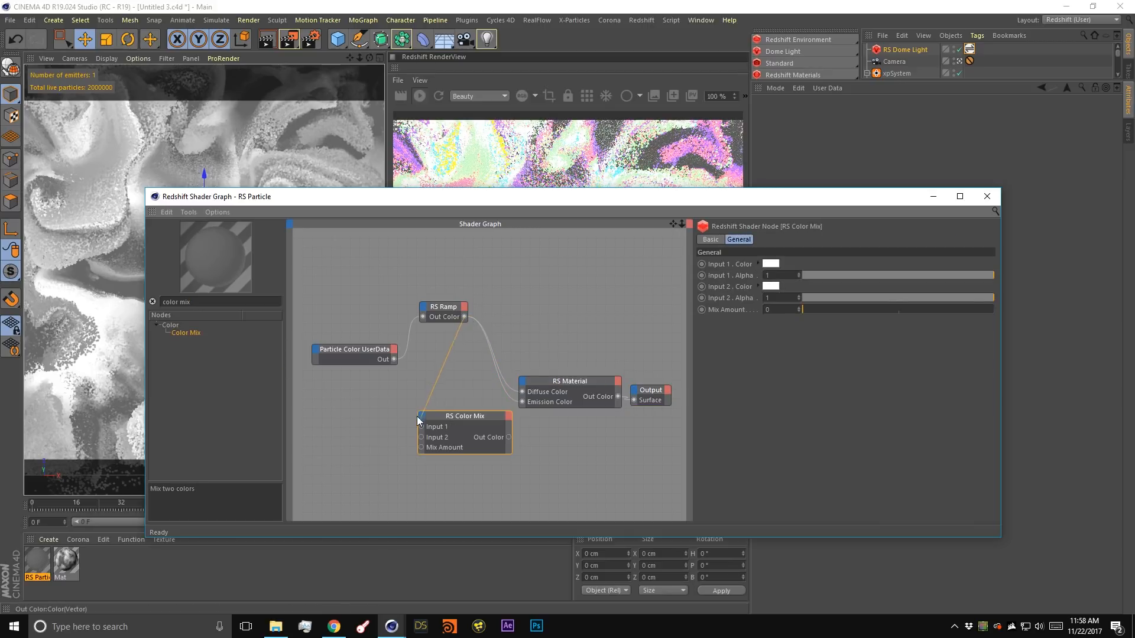
{"action": "left_click_drag", "start_coordinate": [466, 347], "coordinate": [466, 348]}
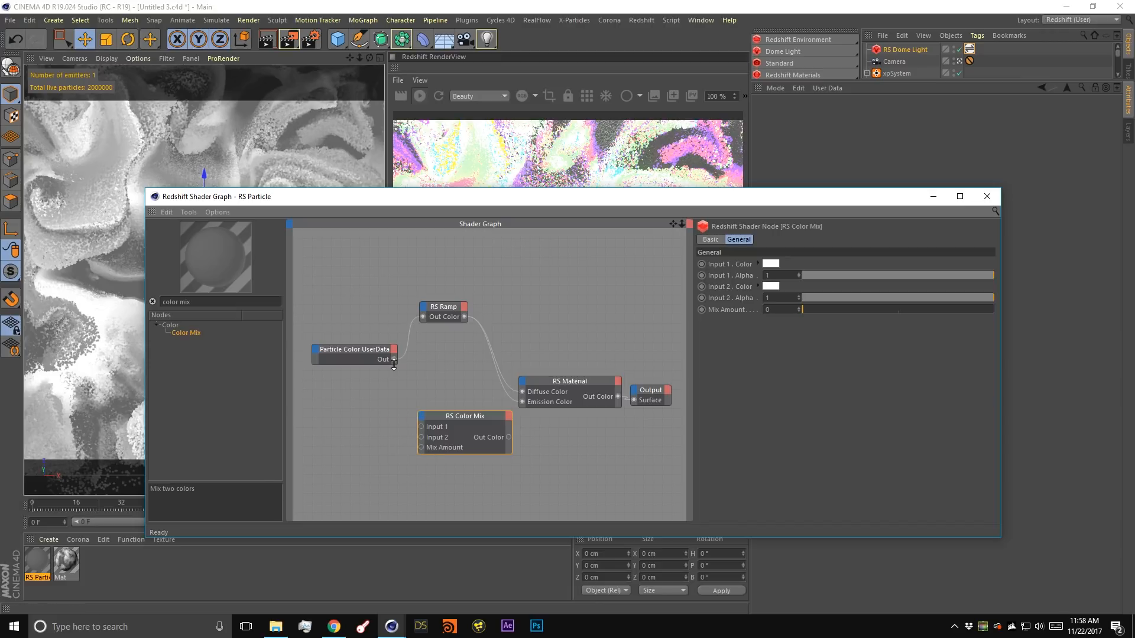
{"action": "left_click_drag", "start_coordinate": [393, 359], "coordinate": [422, 447]}
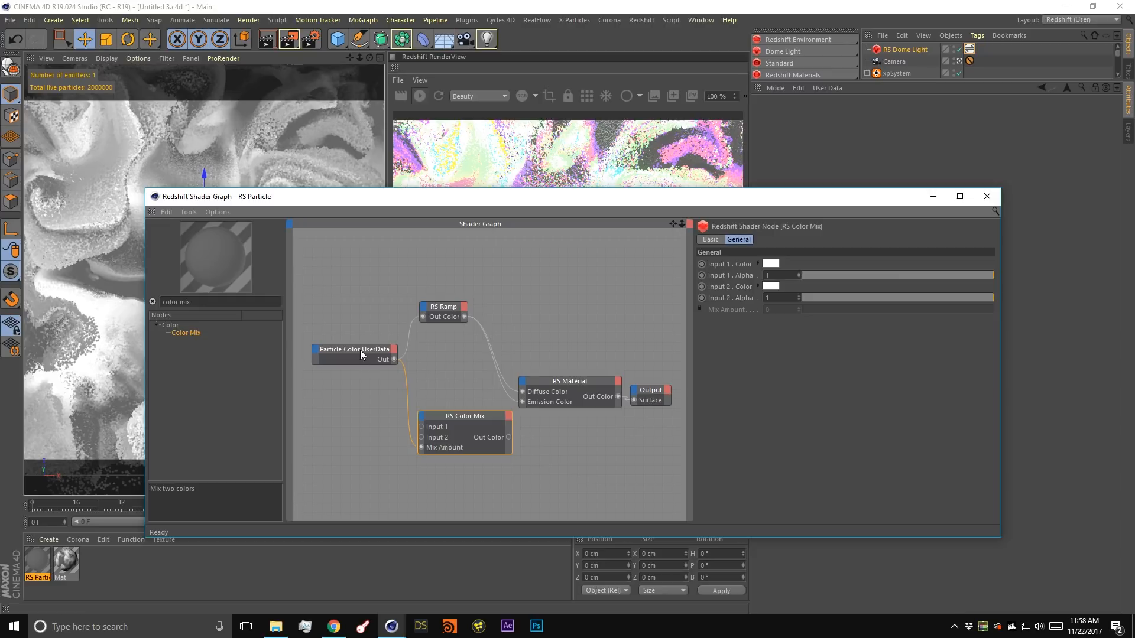
{"action": "left_click_drag", "start_coordinate": [417, 206], "coordinate": [514, 176]}
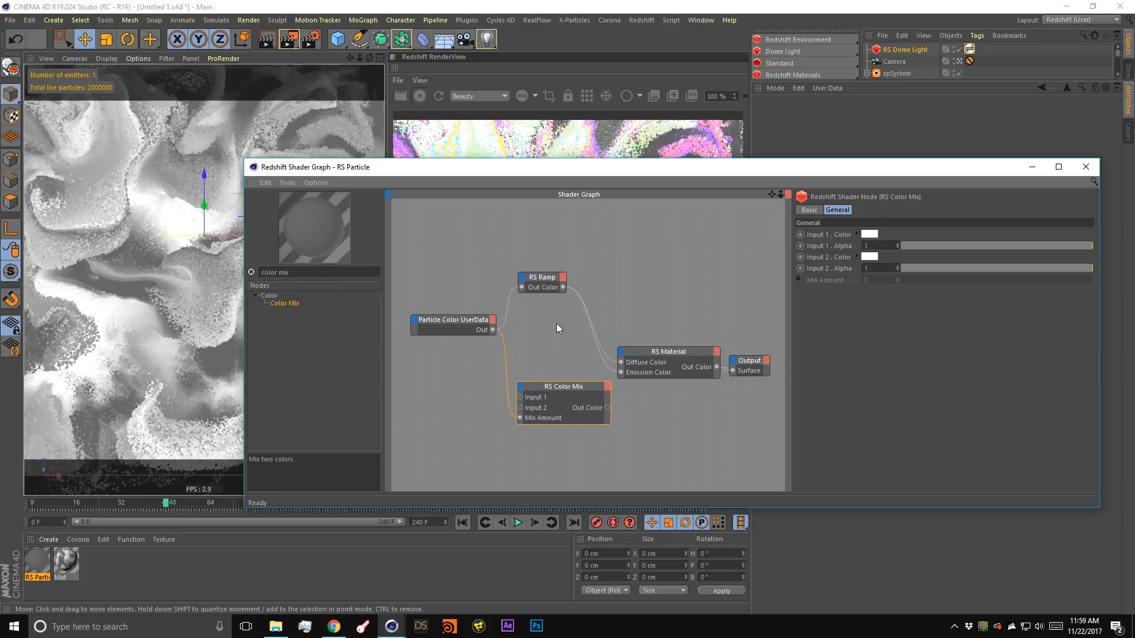
{"action": "left_click_drag", "start_coordinate": [563, 287], "coordinate": [521, 408]}
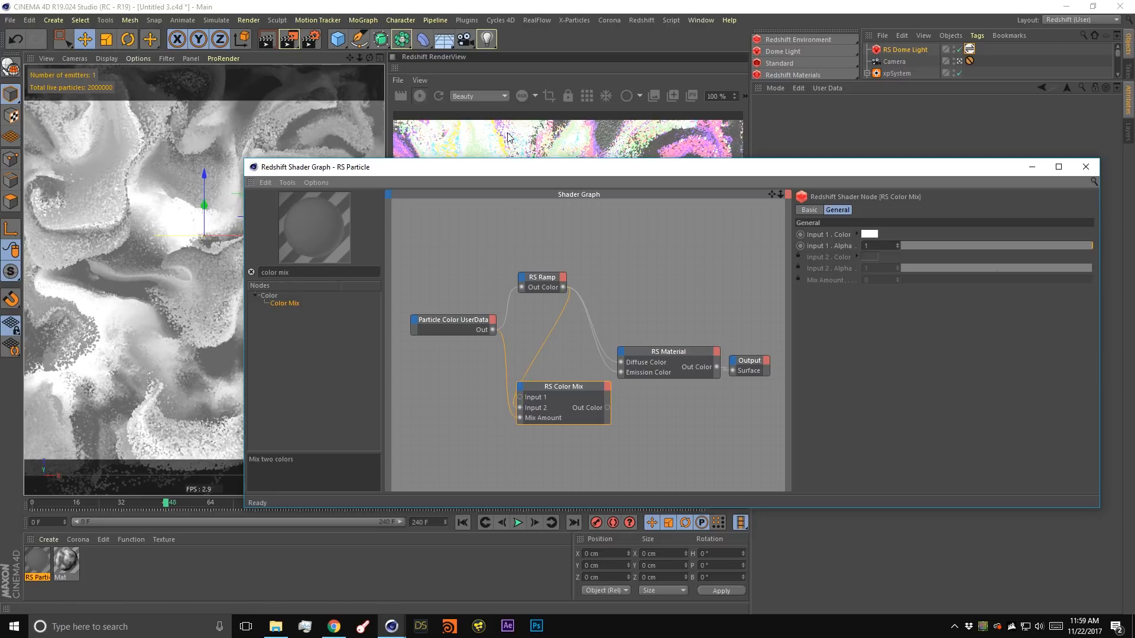
Set the RS Color Mix's Input 1 color to black.
{"action": "left_click_drag", "start_coordinate": [529, 175], "coordinate": [407, 331]}
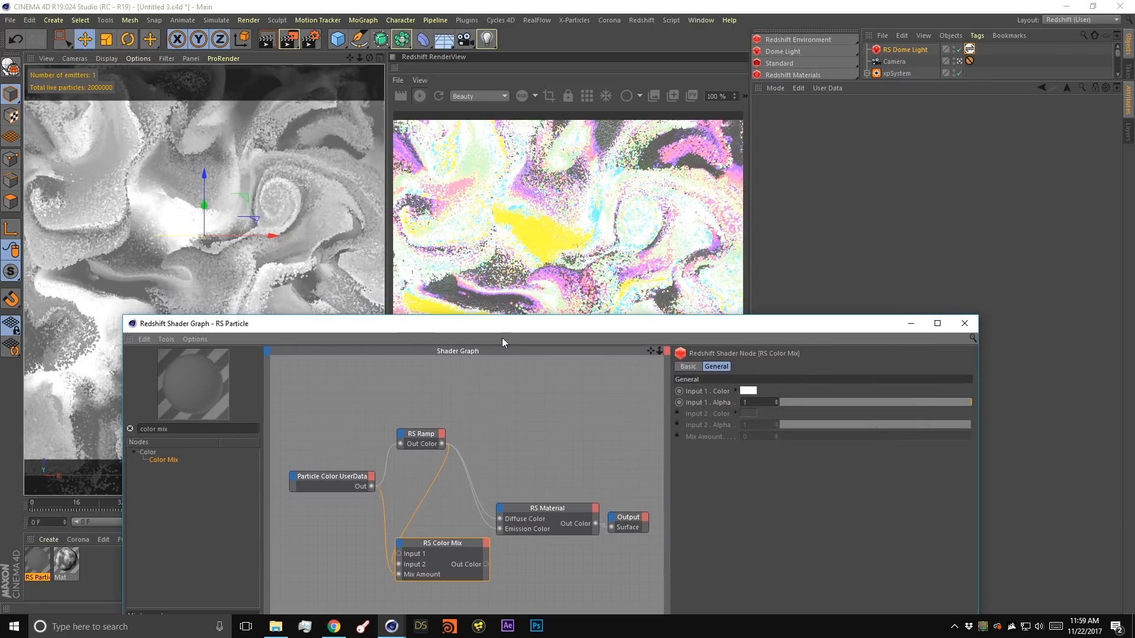
{"action": "left_click_drag", "start_coordinate": [502, 341], "coordinate": [562, 137]}
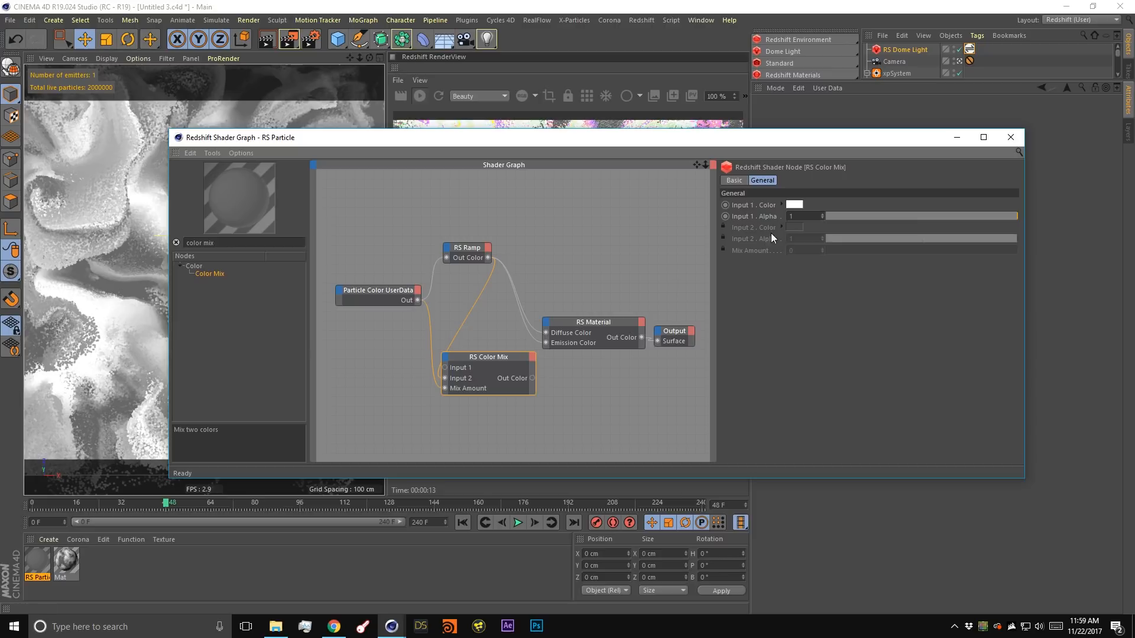
{"action": "left_click", "coordinate": [789, 206]}
{"action": "left_click_drag", "start_coordinate": [773, 231], "coordinate": [751, 236]}
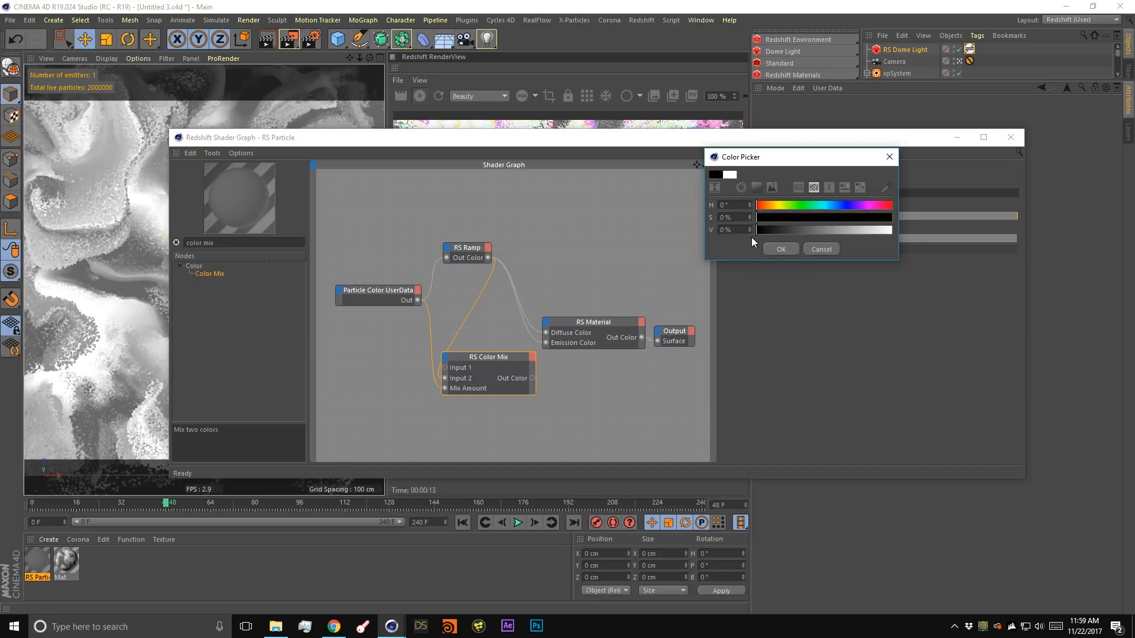
{"action": "left_click", "coordinate": [780, 249]}
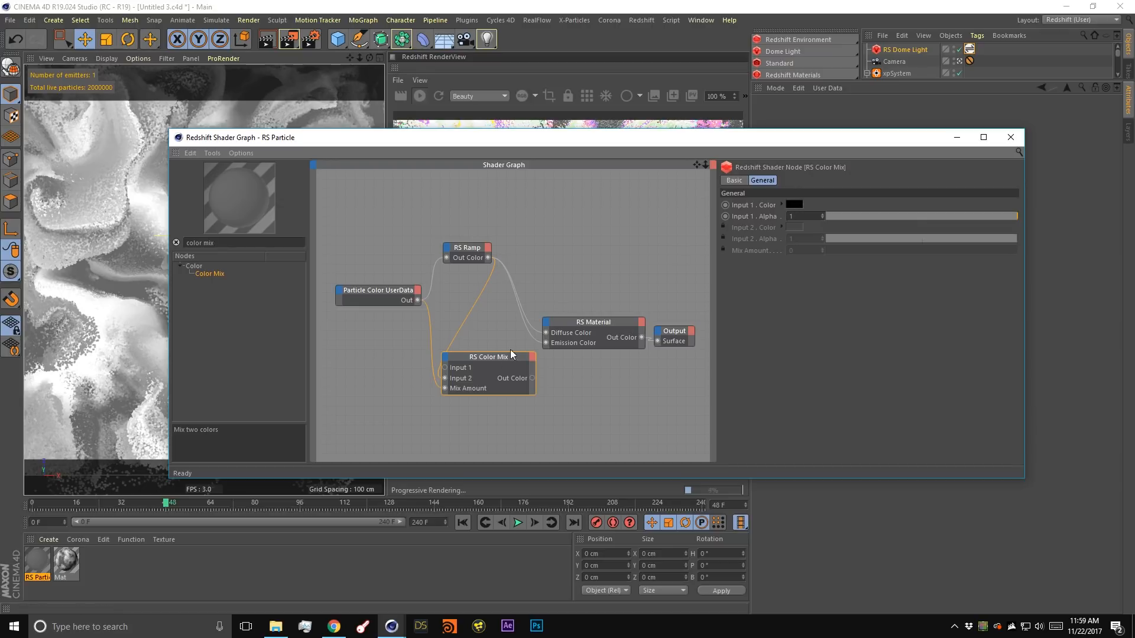
Reposition the RS Color Mix node and connect its Out Color to the RS Material's Emission Color, exposing the render to check it.
{"action": "left_click", "coordinate": [484, 258]}
{"action": "left_click_drag", "start_coordinate": [489, 363], "coordinate": [529, 381]}
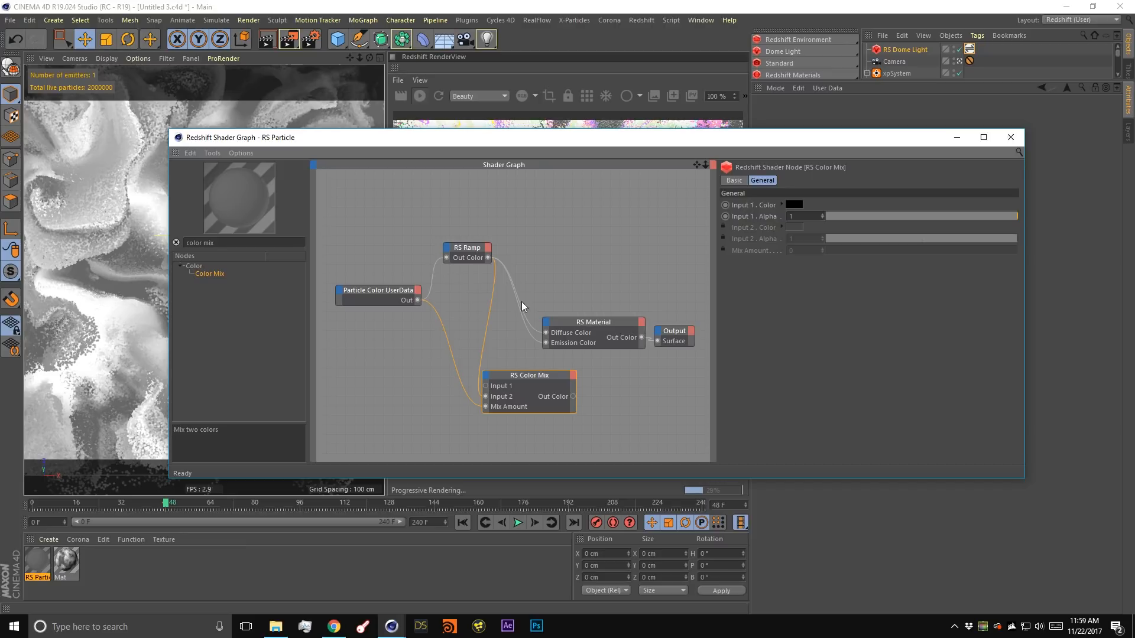
{"action": "left_click_drag", "start_coordinate": [572, 396], "coordinate": [545, 341]}
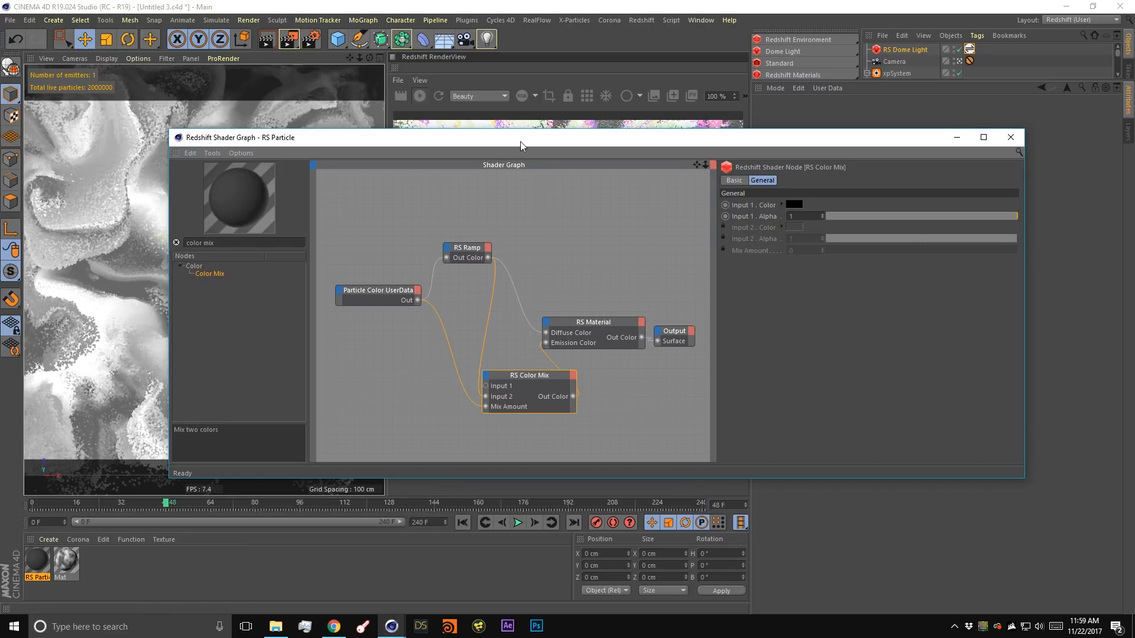
{"action": "left_click_drag", "start_coordinate": [520, 141], "coordinate": [465, 434]}
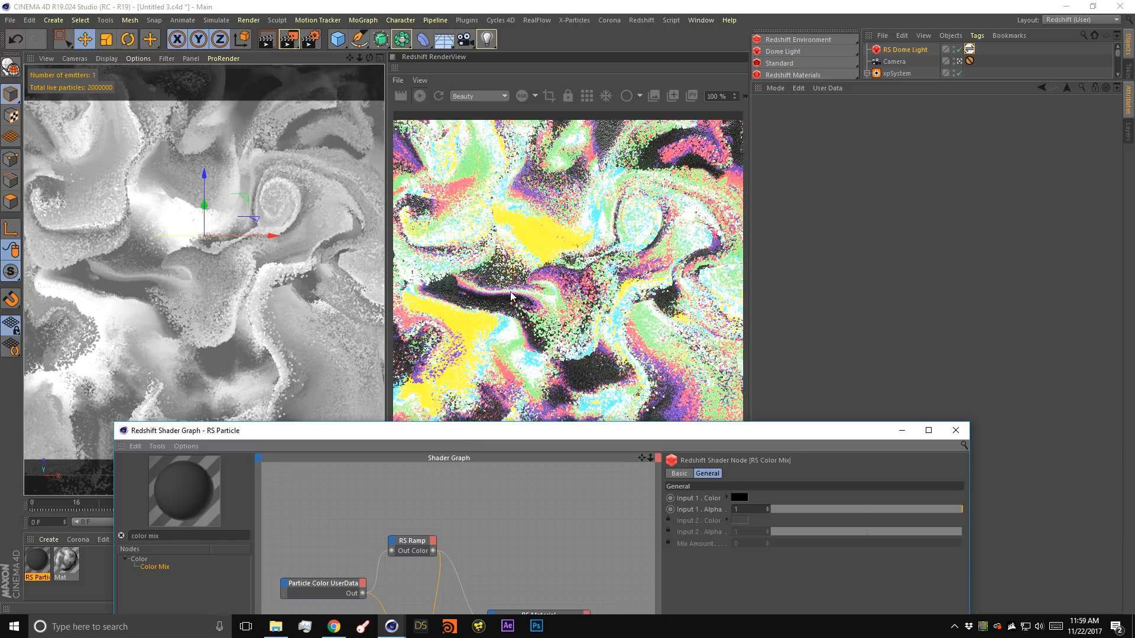
{"action": "left_click_drag", "start_coordinate": [562, 435], "coordinate": [625, 203]}
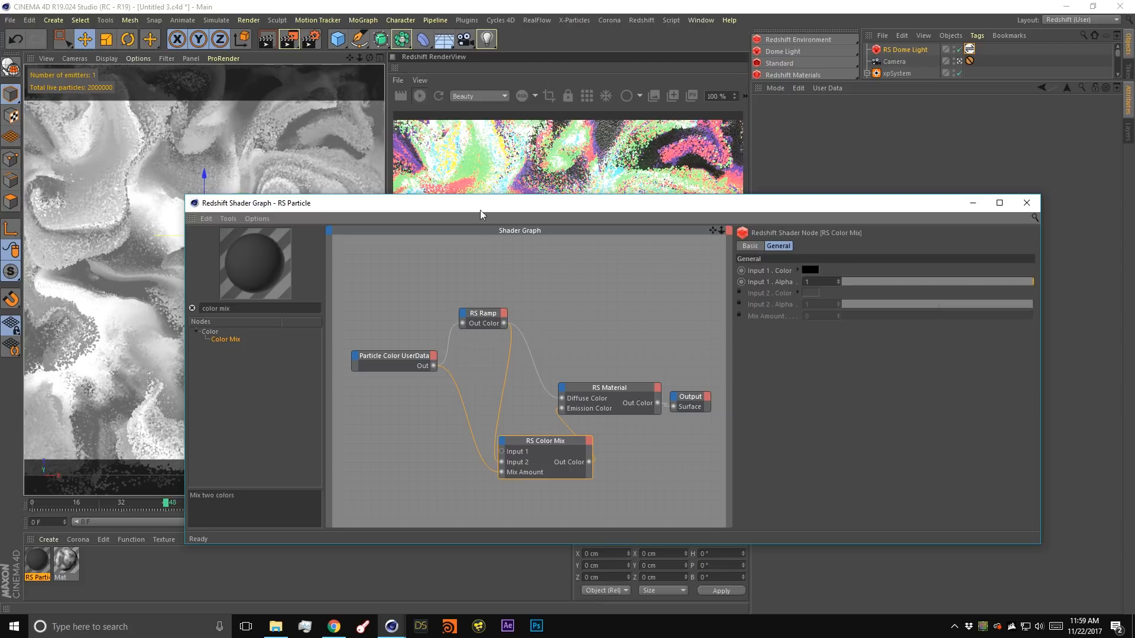
Duplicate the RS Ramp node, place the copy between Particle Color UserData and RS Color Mix, and save the scene.
{"action": "left_click", "coordinate": [489, 320]}
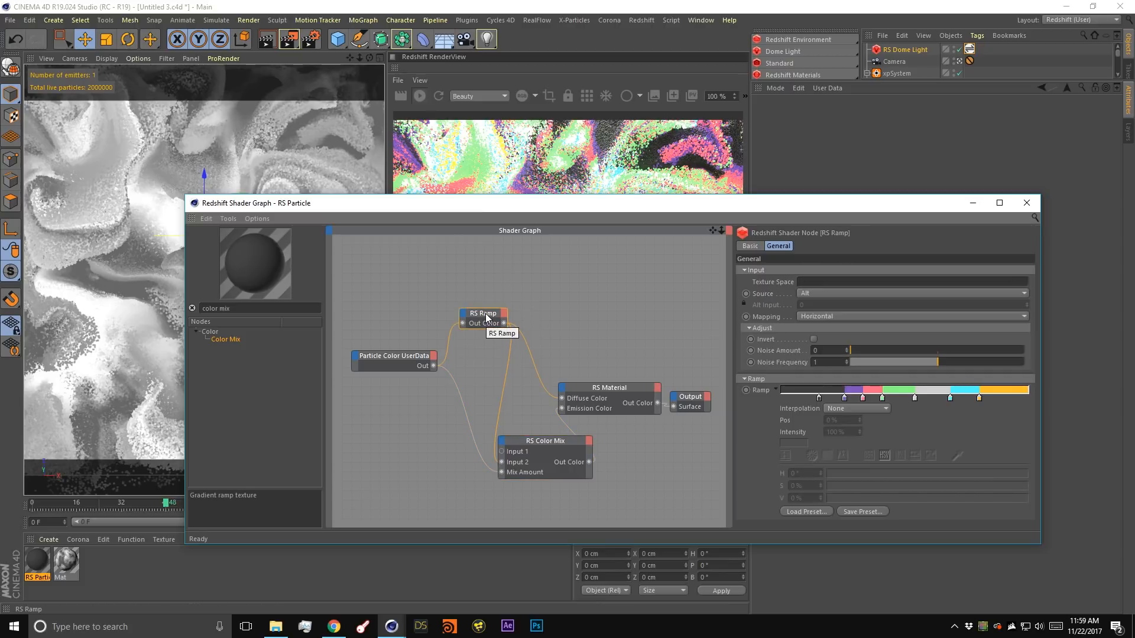
{"action": "left_click_drag", "start_coordinate": [484, 320], "coordinate": [483, 358], "text": "ctrl"}
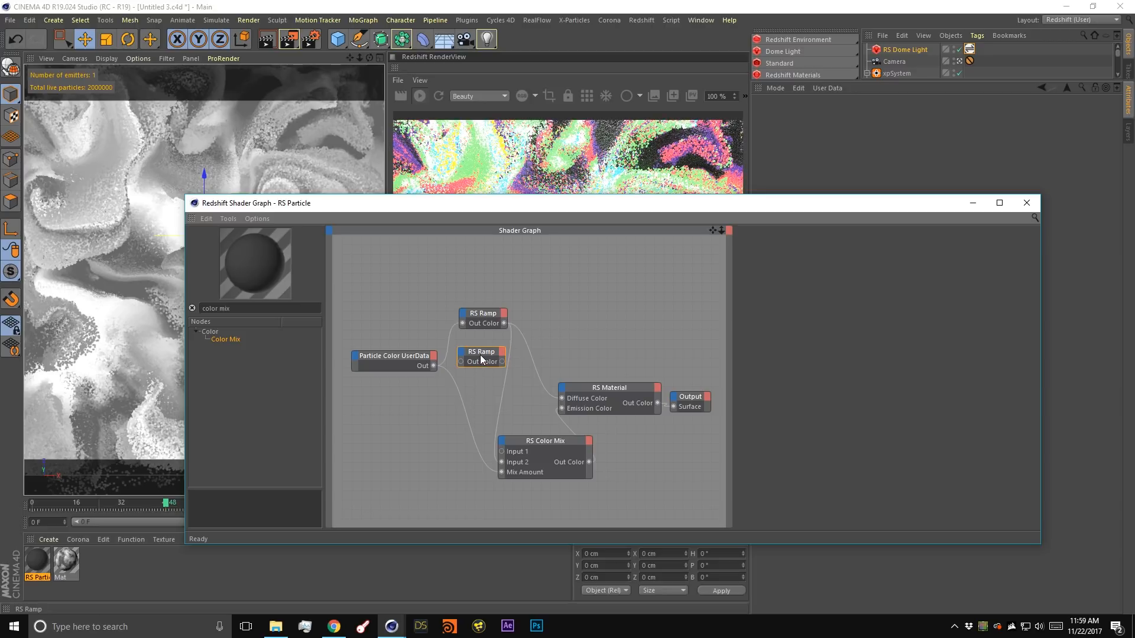
{"action": "left_click_drag", "start_coordinate": [448, 427], "coordinate": [448, 424]}
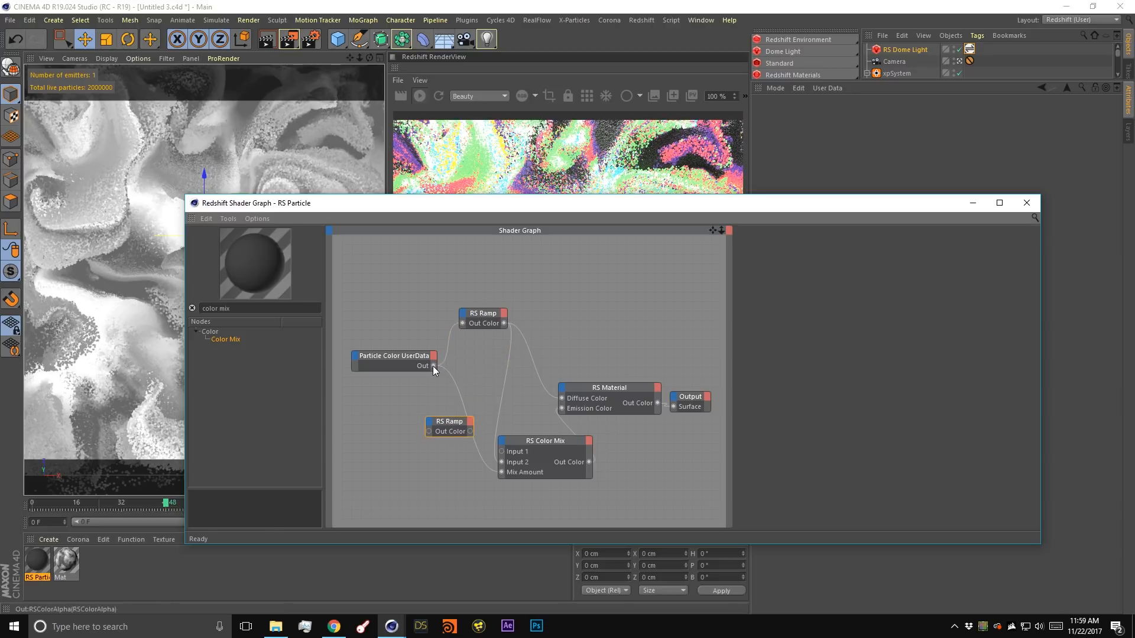
{"action": "left_click", "coordinate": [456, 423]}
{"action": "key", "text": "ctrl+s"}
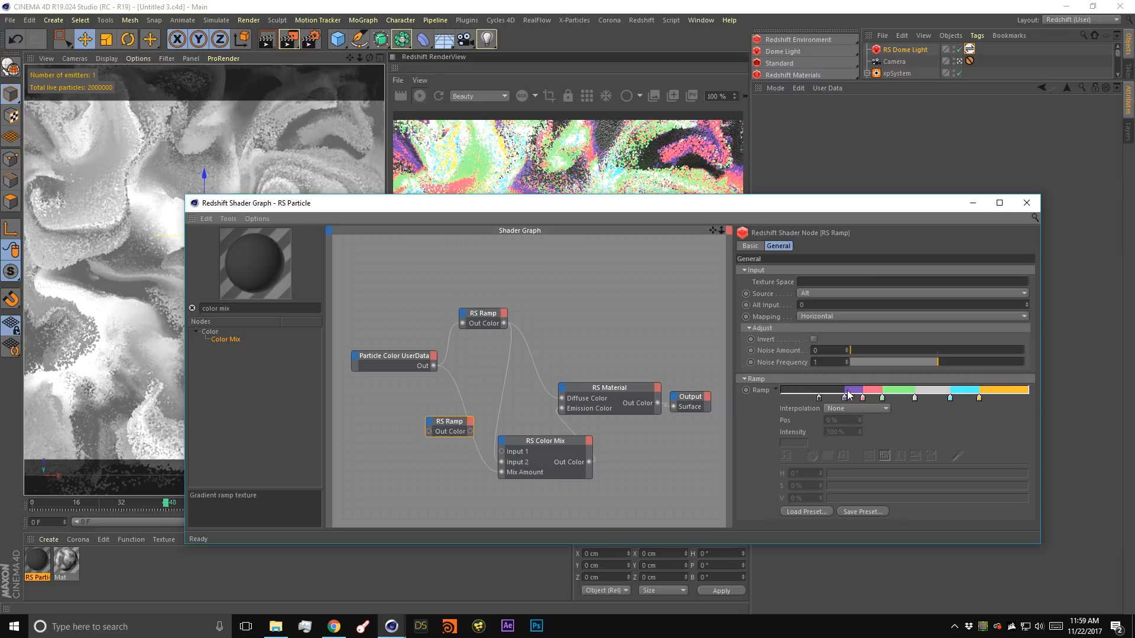
Set the dark gray and purple knots of the duplicated ramp to black.
{"action": "left_click_drag", "start_coordinate": [724, 206], "coordinate": [680, 230]}
{"action": "left_click", "coordinate": [740, 421]}
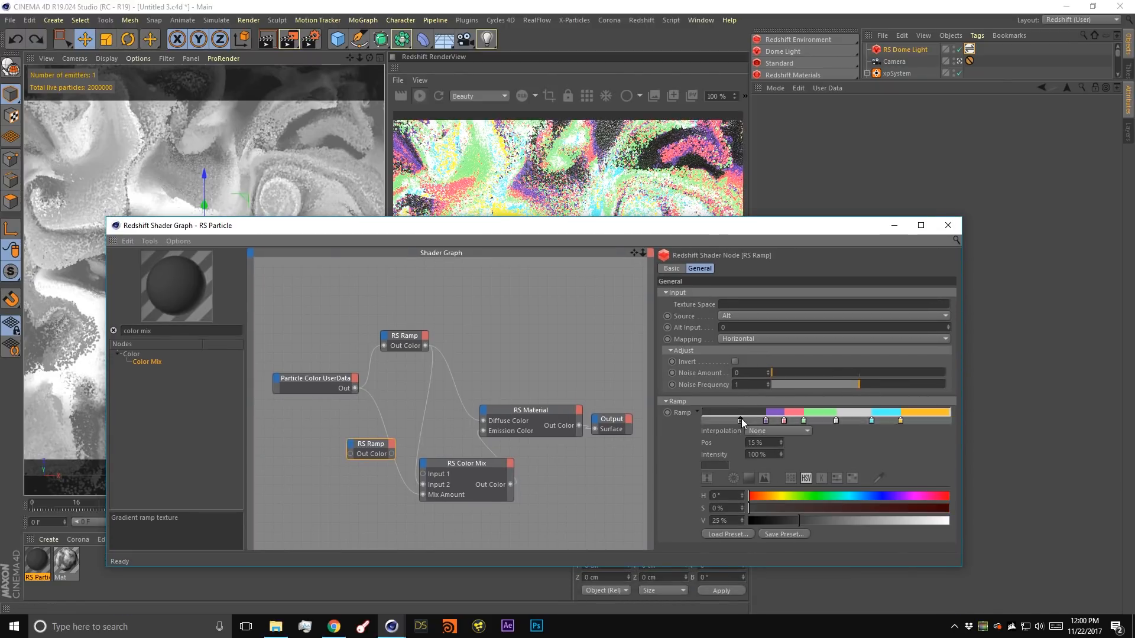
{"action": "double_click", "coordinate": [741, 421]}
{"action": "left_click_drag", "start_coordinate": [727, 441], "coordinate": [698, 442]}
{"action": "left_click", "coordinate": [732, 459]}
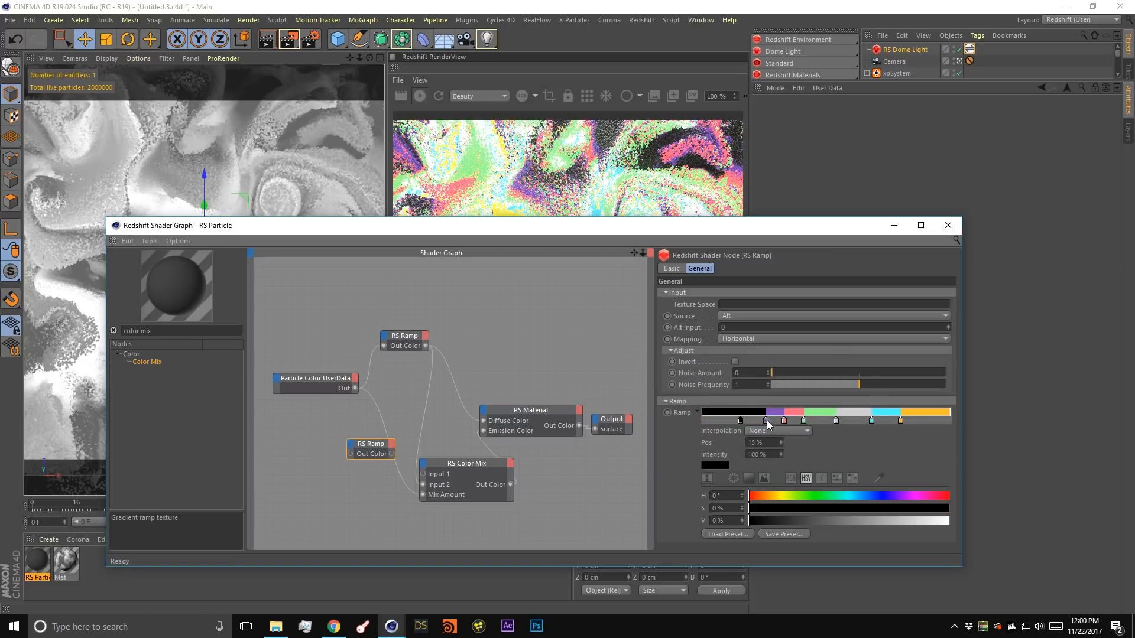
{"action": "double_click", "coordinate": [766, 421]}
{"action": "left_click_drag", "start_coordinate": [755, 433], "coordinate": [730, 442]}
{"action": "left_click", "coordinate": [750, 463]}
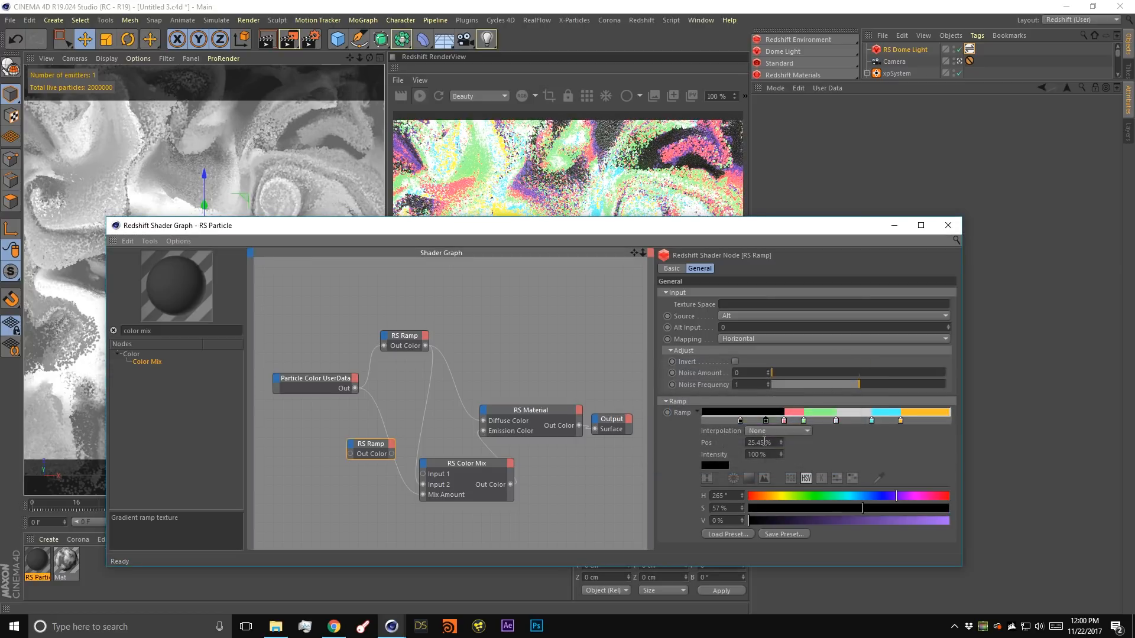
Set the green, light gray and orange knots of the duplicated ramp to black, keeping only pink and cyan.
{"action": "double_click", "coordinate": [803, 420]}
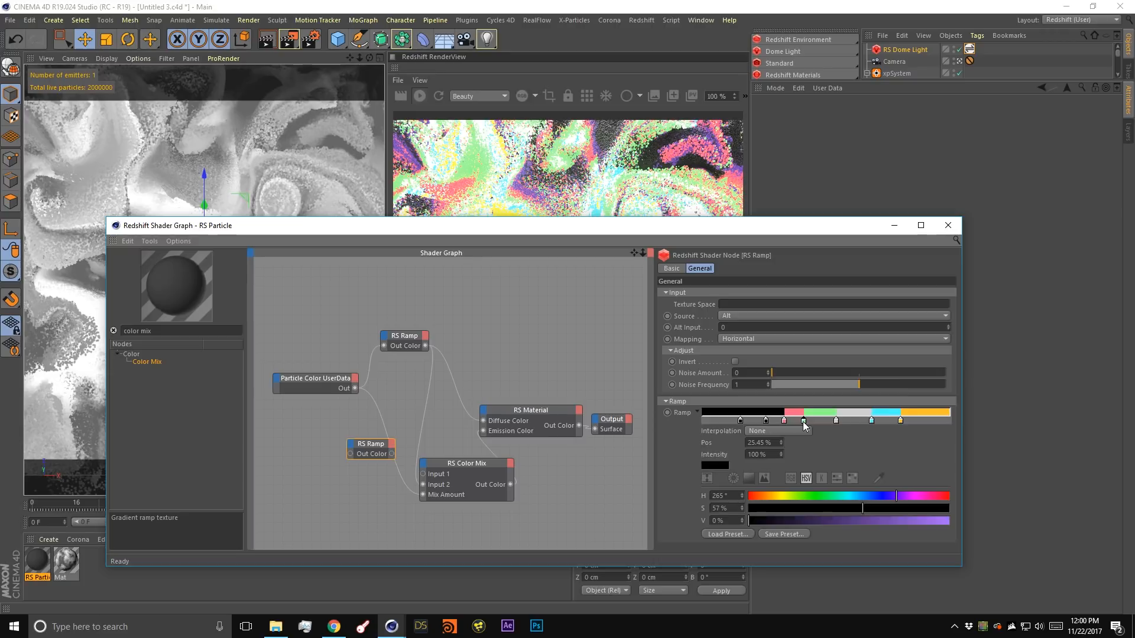
{"action": "left_click_drag", "start_coordinate": [802, 435], "coordinate": [759, 447]}
{"action": "left_click", "coordinate": [779, 463]}
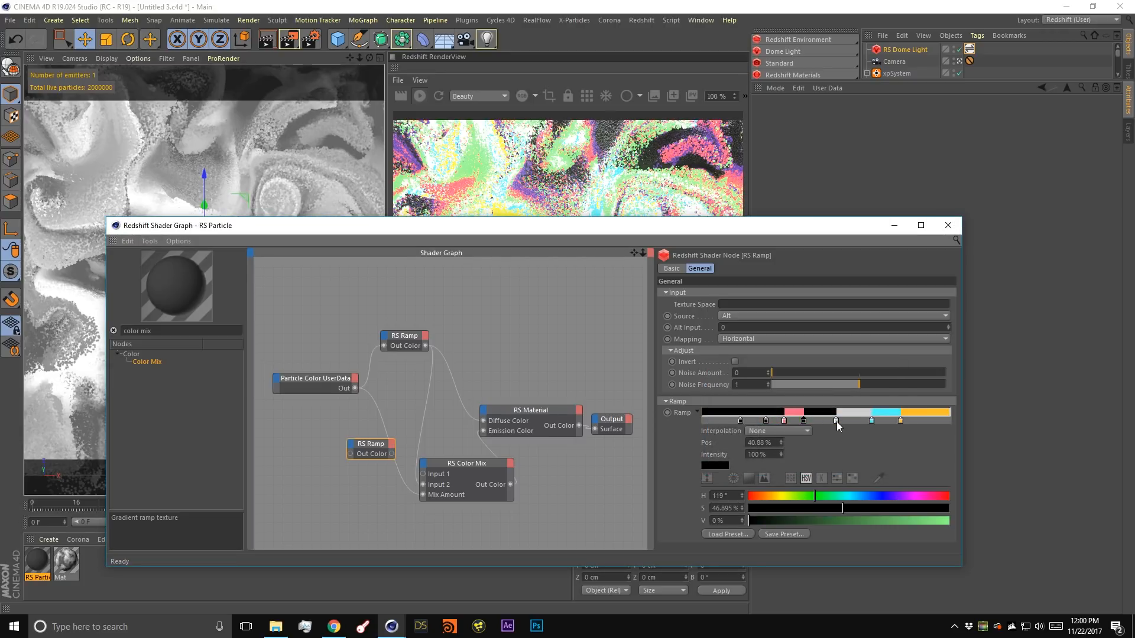
{"action": "double_click", "coordinate": [836, 420]}
{"action": "left_click_drag", "start_coordinate": [829, 444], "coordinate": [780, 444]}
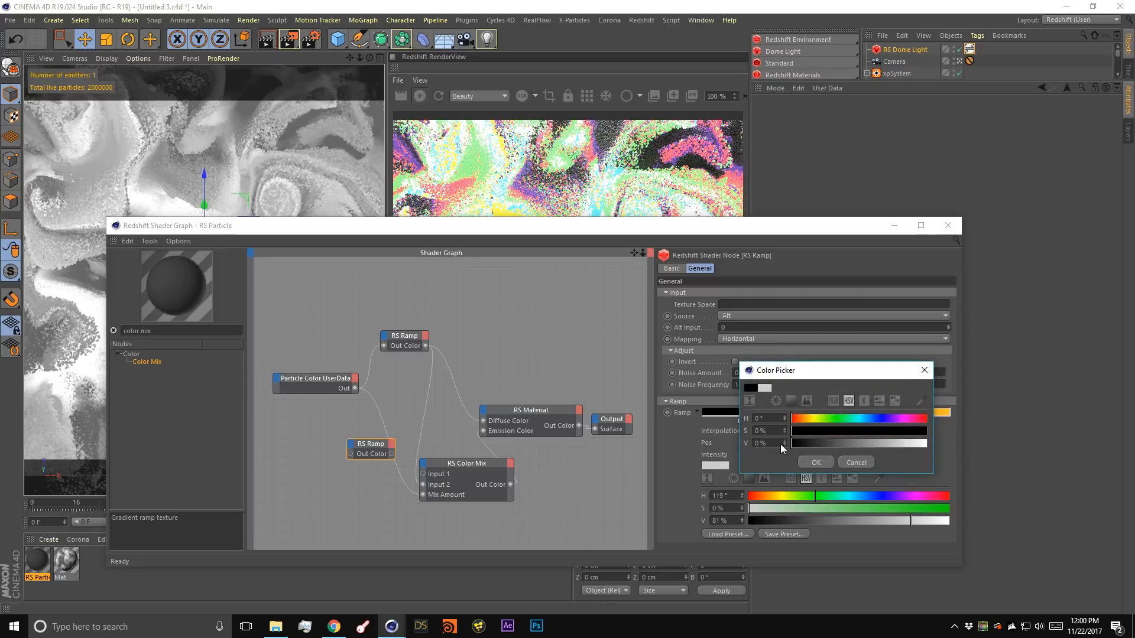
{"action": "left_click", "coordinate": [815, 462]}
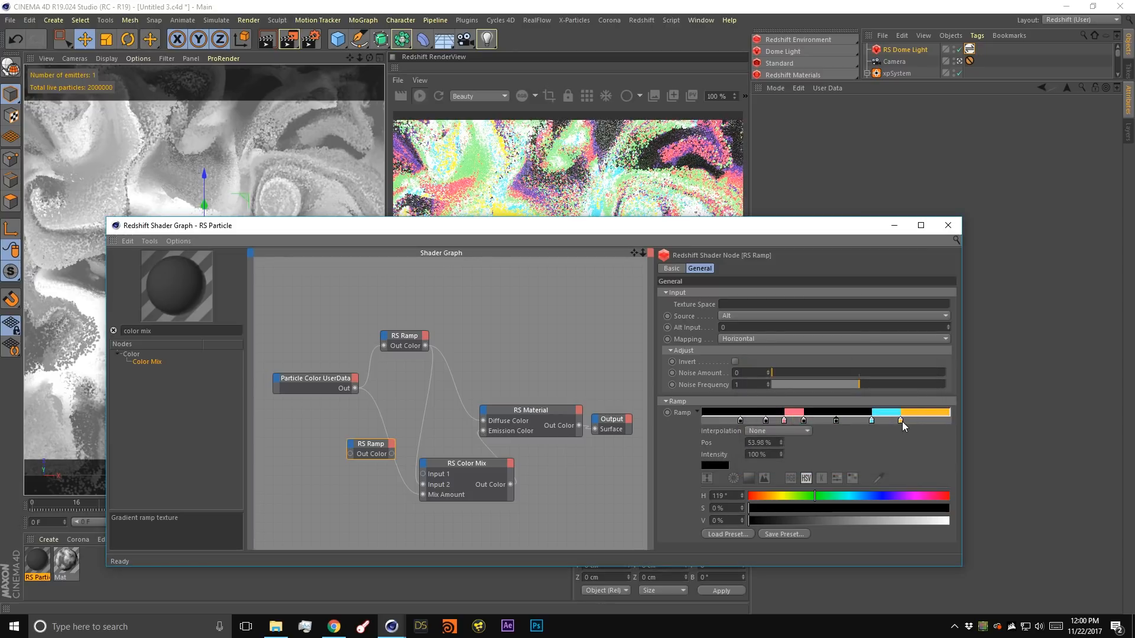
{"action": "double_click", "coordinate": [901, 421]}
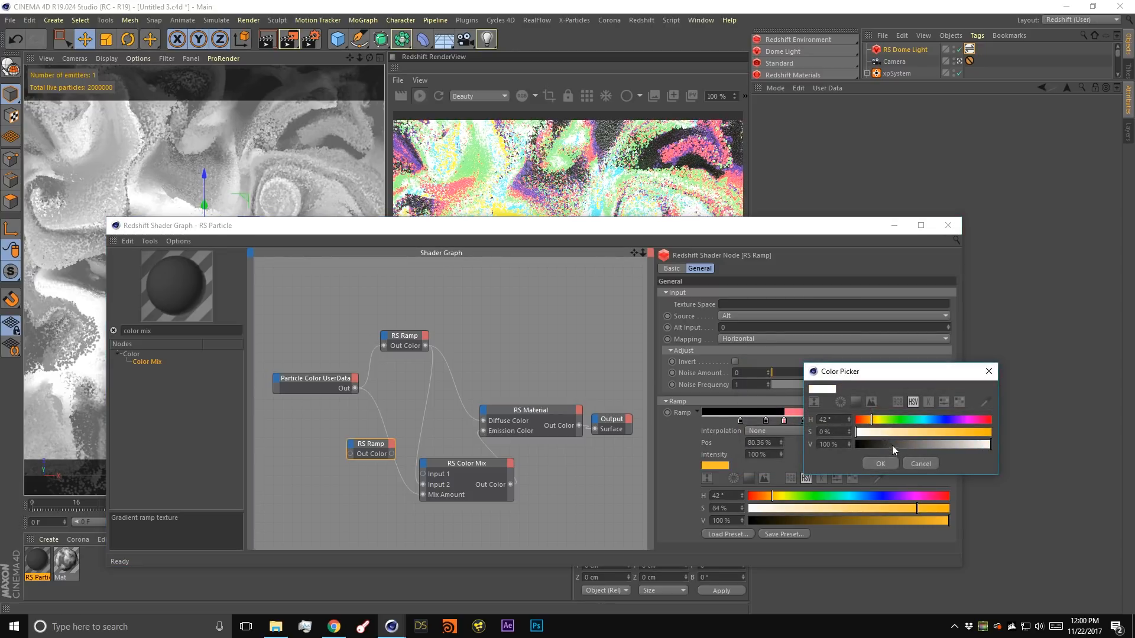
{"action": "left_click_drag", "start_coordinate": [892, 445], "coordinate": [804, 463]}
{"action": "left_click", "coordinate": [880, 464]}
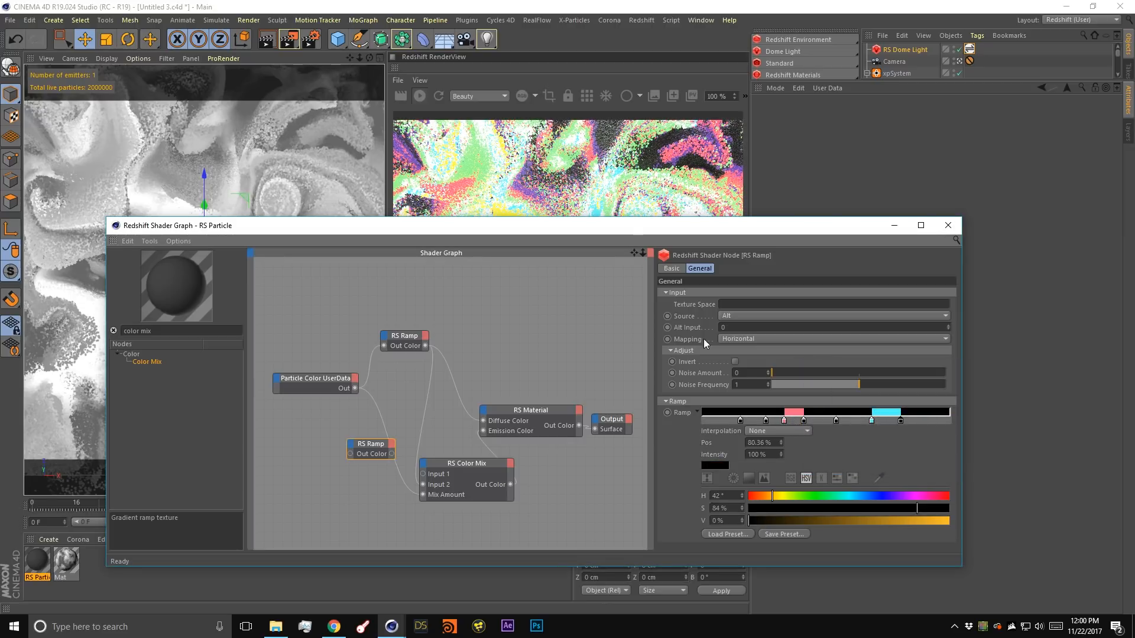
Route the Particle Color UserData output through the duplicated ramp into the RS Color Mix's Mix Amount and inspect the render.
{"action": "left_click", "coordinate": [785, 420]}
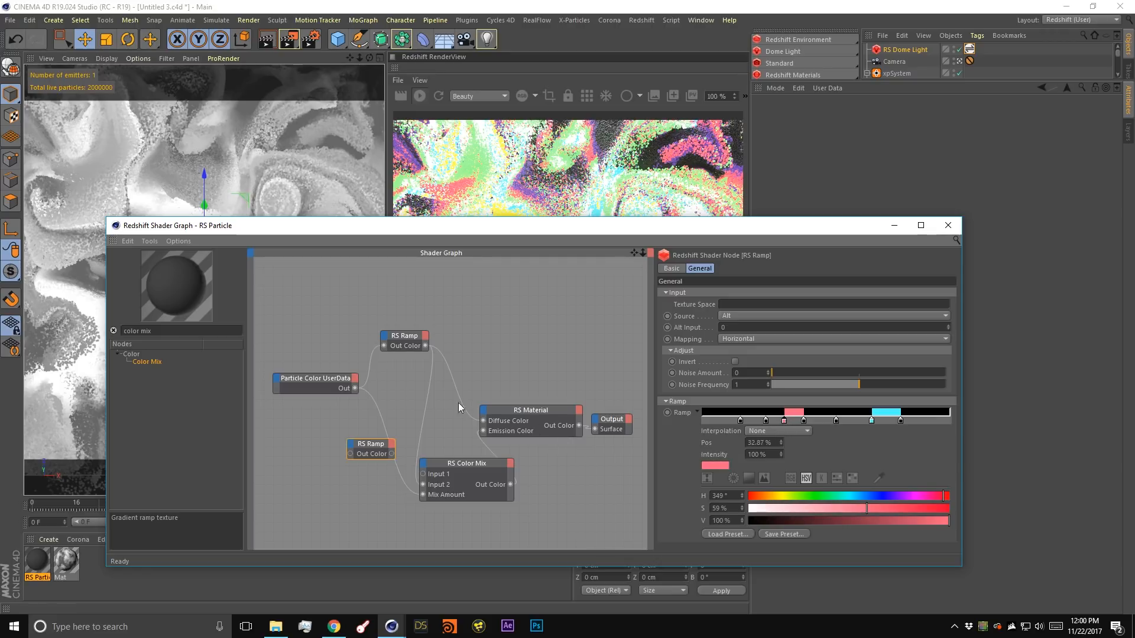
{"action": "left_click_drag", "start_coordinate": [355, 388], "coordinate": [350, 455]}
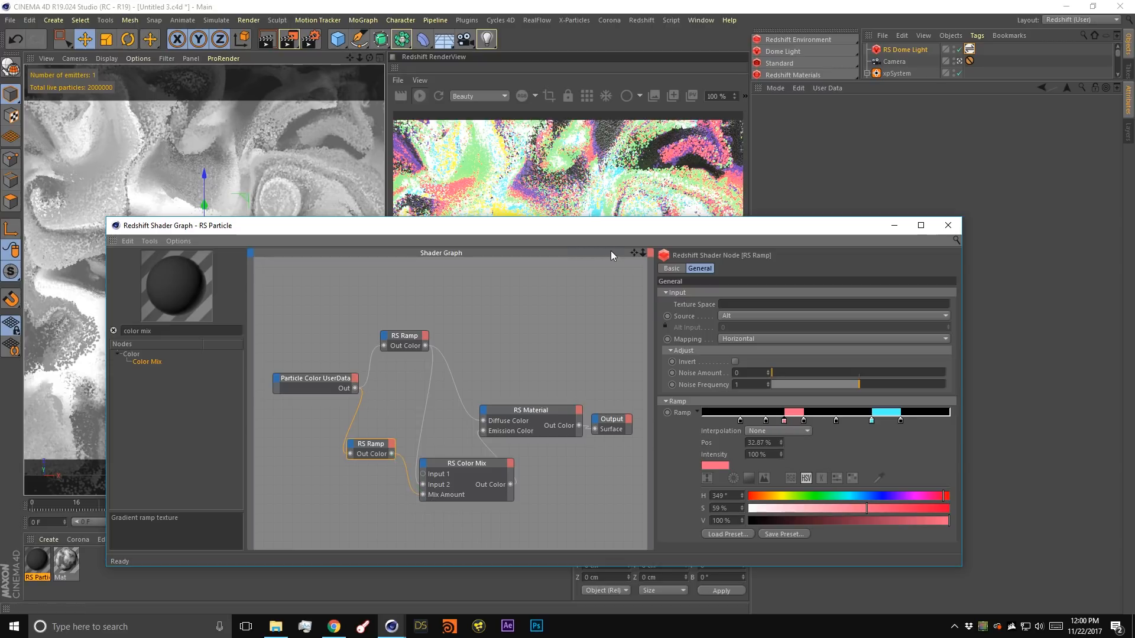
{"action": "left_click_drag", "start_coordinate": [608, 225], "coordinate": [555, 350]}
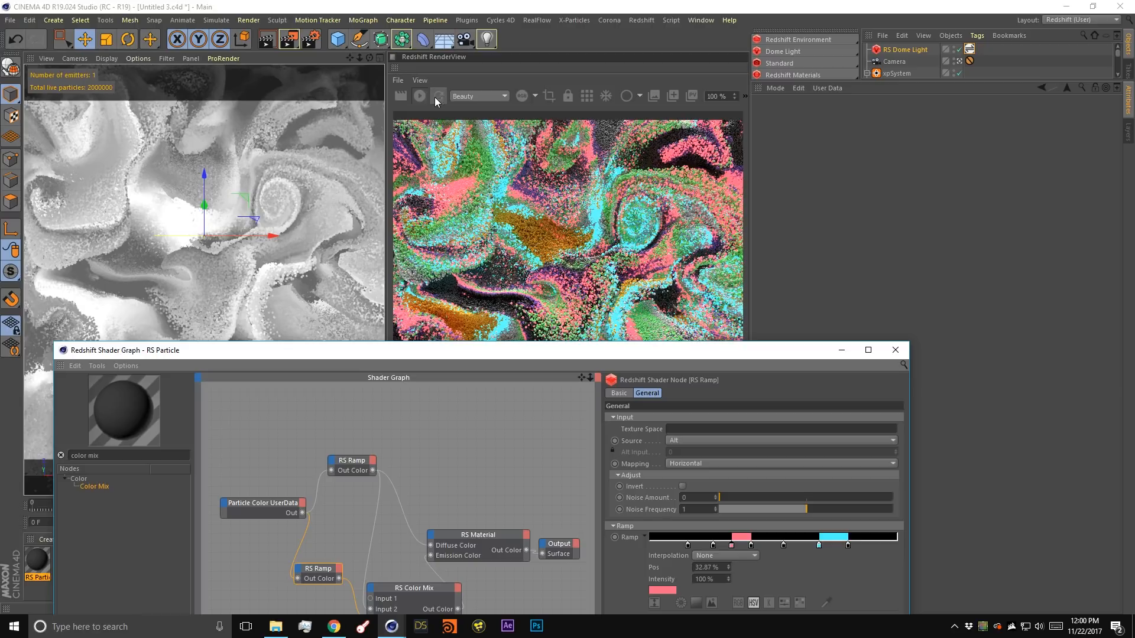
{"action": "left_click_drag", "start_coordinate": [538, 350], "coordinate": [520, 470]}
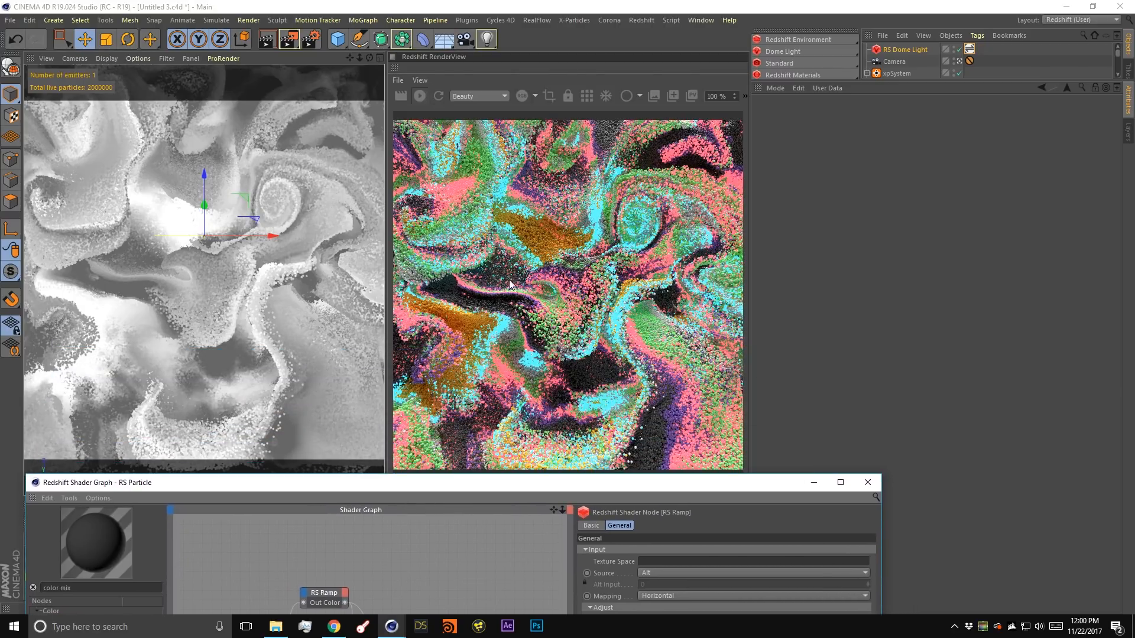
{"action": "left_click_drag", "start_coordinate": [596, 485], "coordinate": [526, 318]}
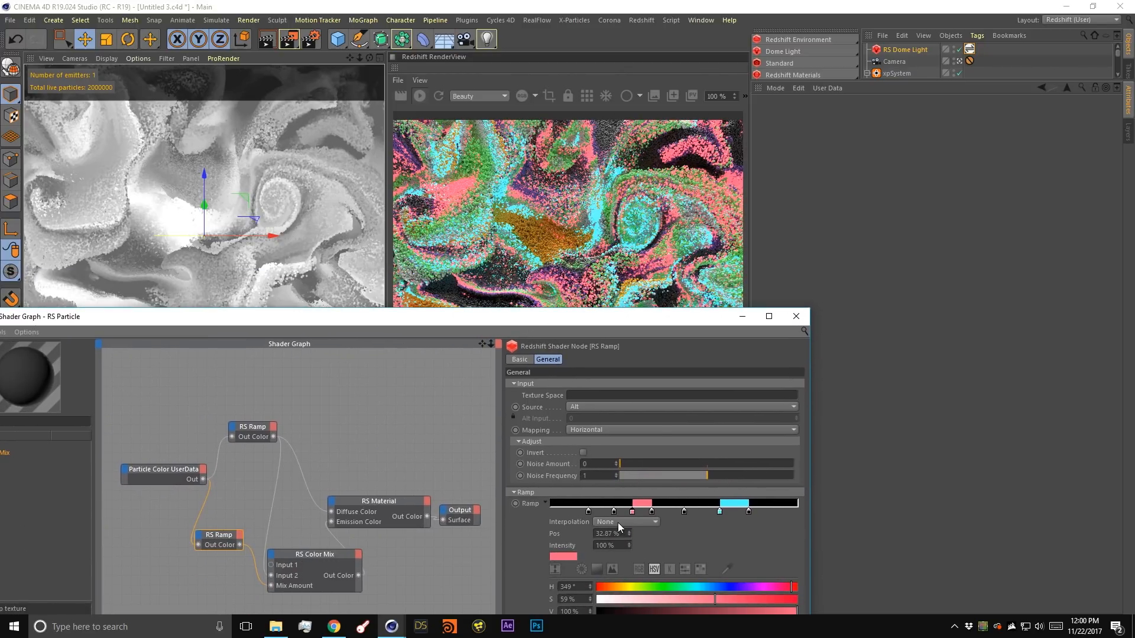
Set the duplicated ramp's pink knot interpolation to Linear and refresh the render to check the emission.
{"action": "left_click", "coordinate": [618, 523]}
{"action": "left_click", "coordinate": [614, 476]}
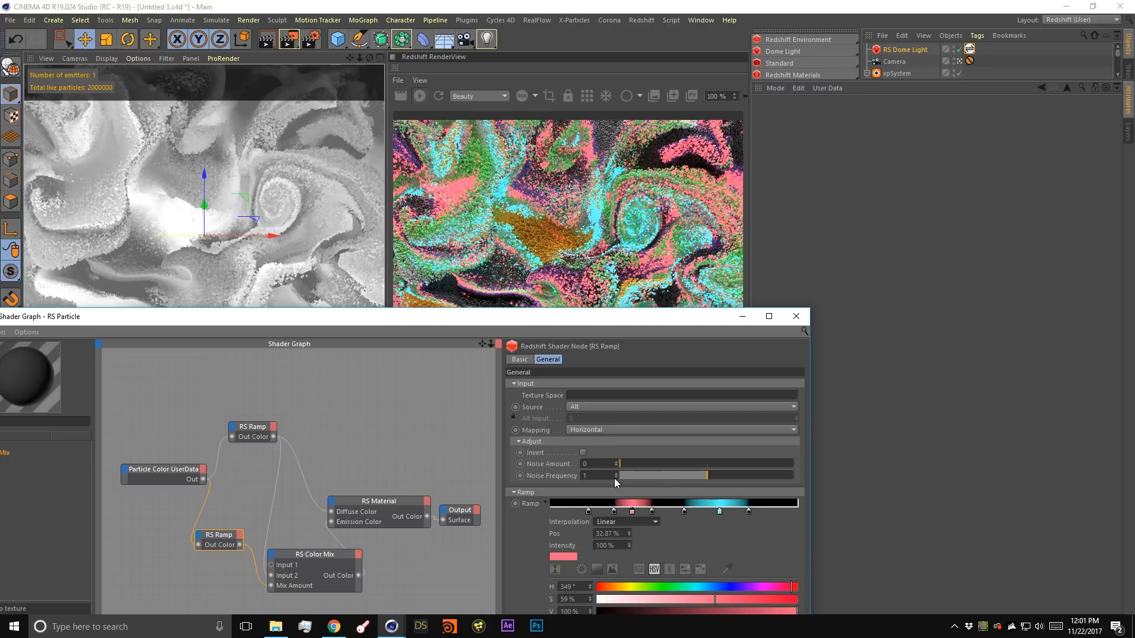
{"action": "left_click_drag", "start_coordinate": [601, 321], "coordinate": [576, 463]}
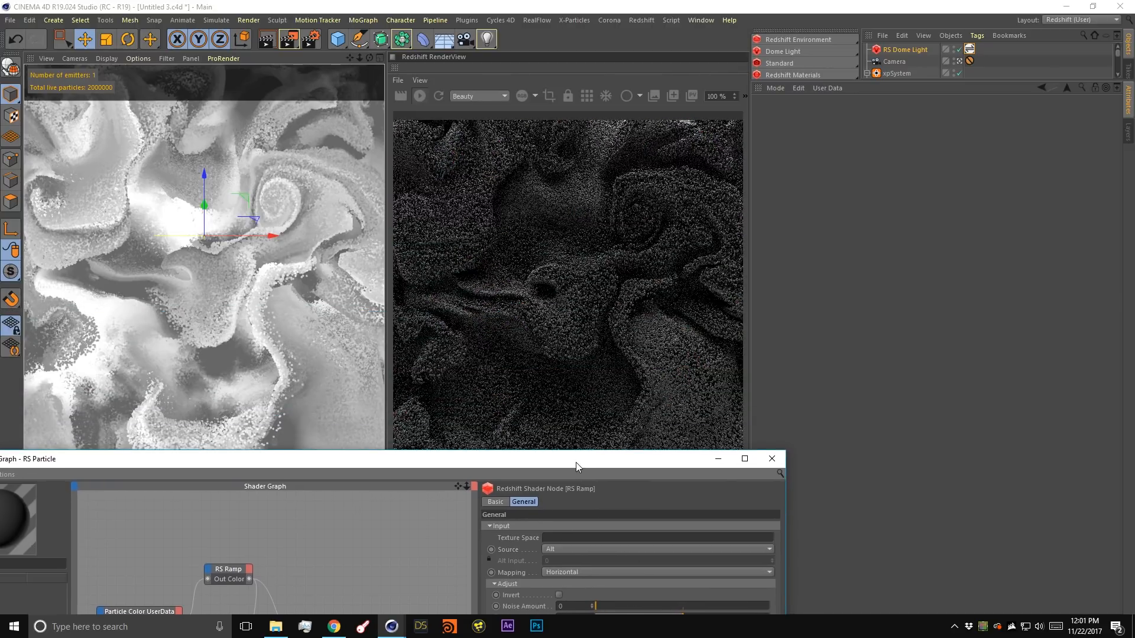
{"action": "left_click", "coordinate": [443, 103]}
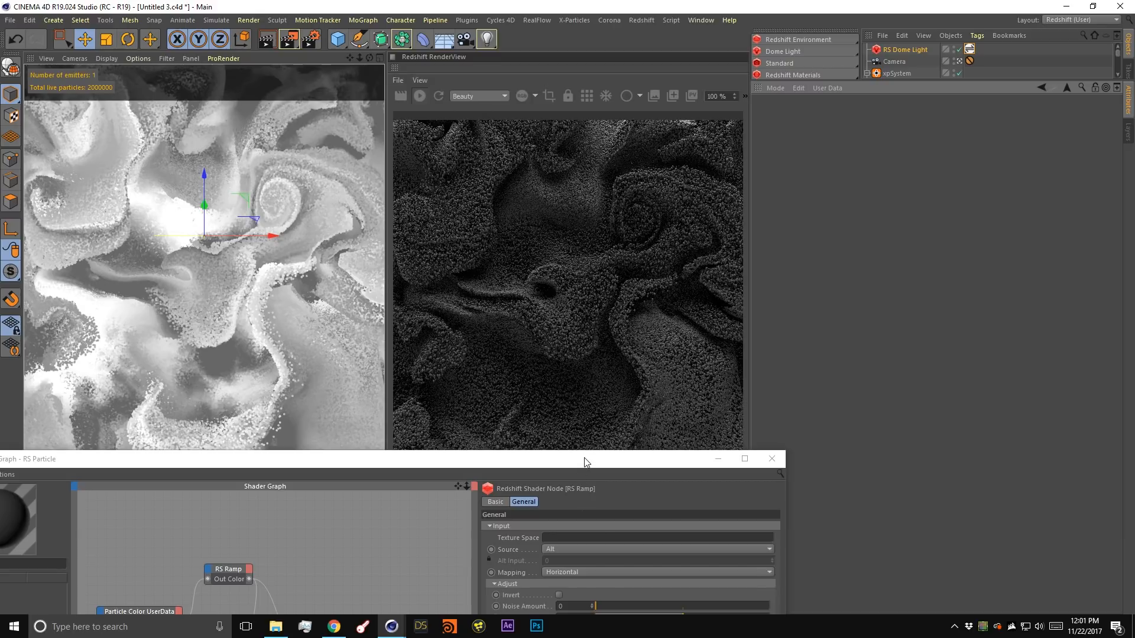
Set the duplicated ramp's last knot, at 80.36%, to a gray with a brightness value of 63%.
{"action": "left_click_drag", "start_coordinate": [584, 457], "coordinate": [626, 300]}
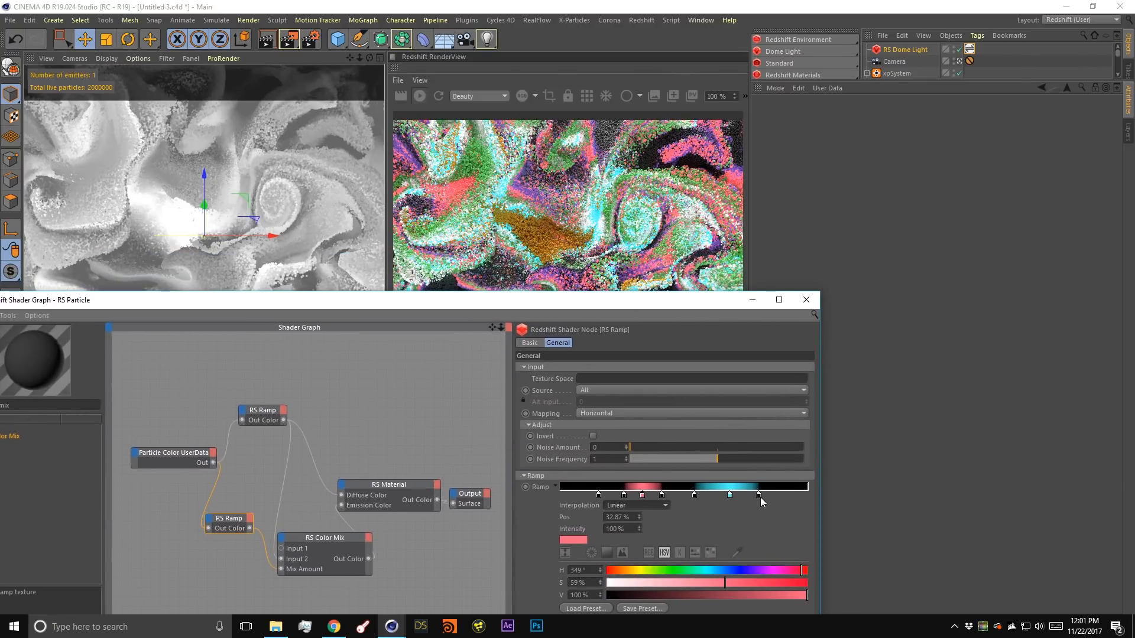
{"action": "double_click", "coordinate": [760, 495]}
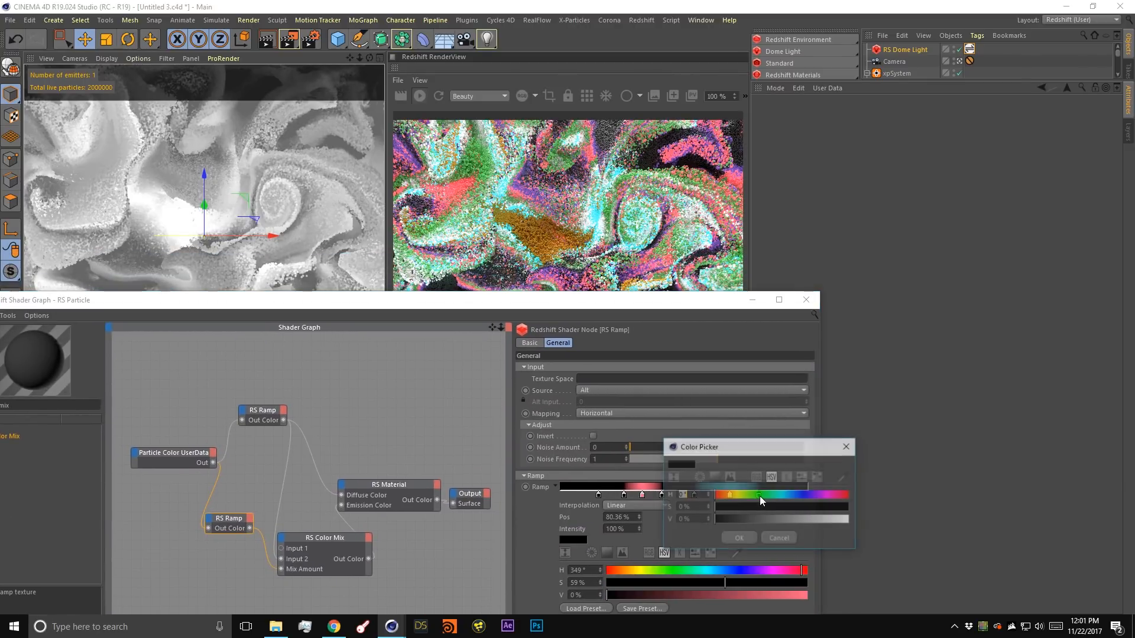
{"action": "left_click", "coordinate": [800, 520]}
{"action": "left_click", "coordinate": [742, 539]}
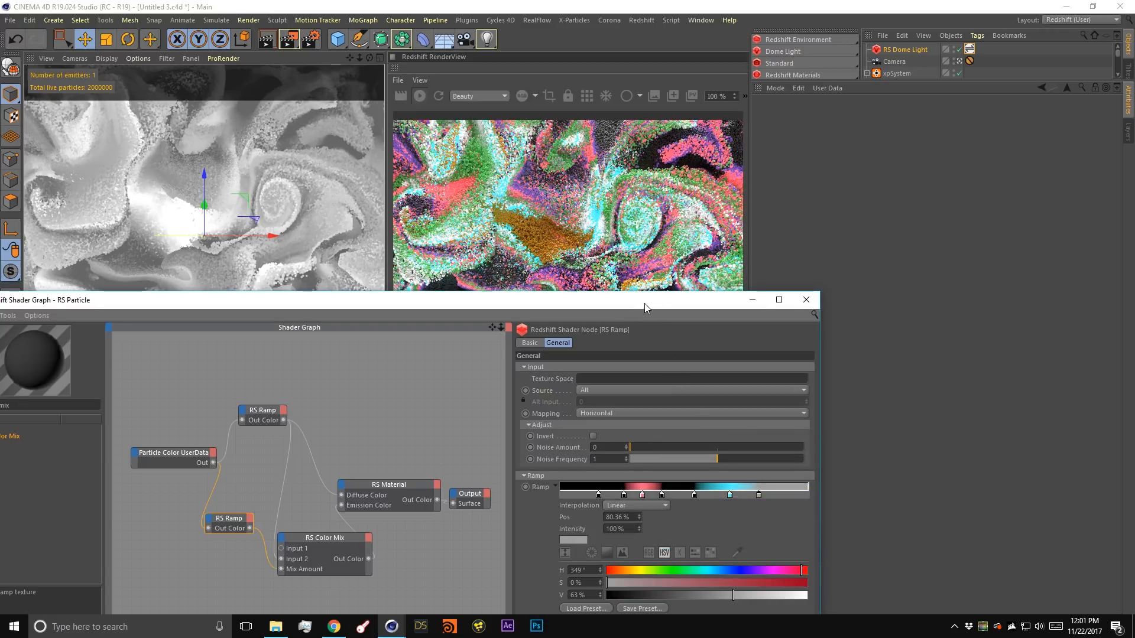
{"action": "mouse_move", "coordinate": [644, 303]}
{"action": "left_mouse_down"}
{"action": "mouse_move", "coordinate": [618, 431]}
{"action": "mouse_move", "coordinate": [651, 315]}
{"action": "left_mouse_up"}
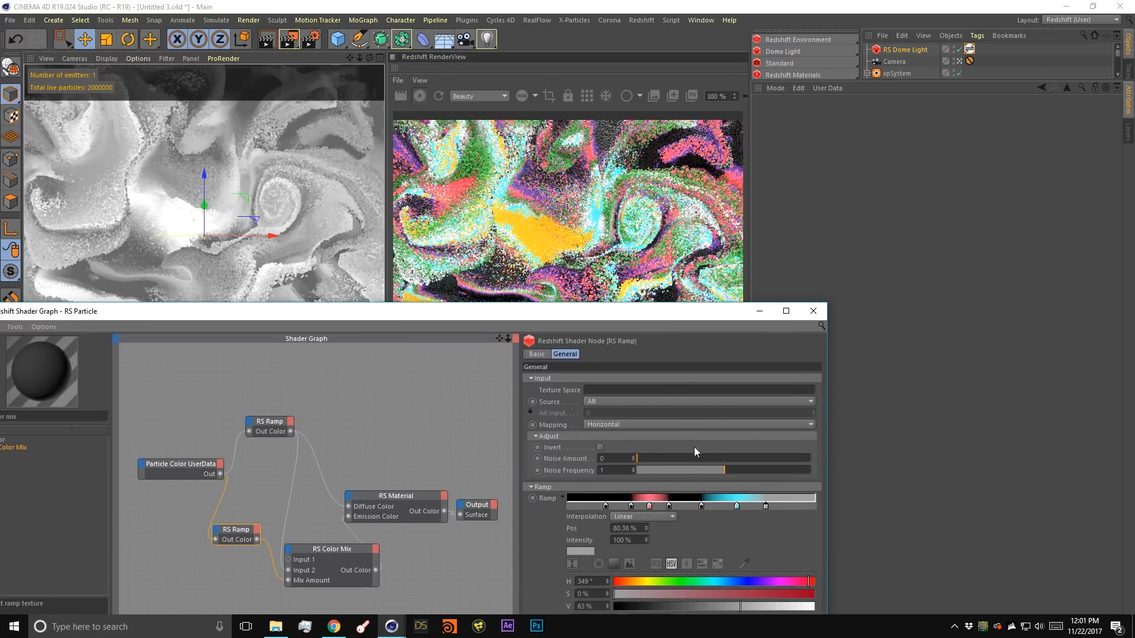
Dim the duplicated ramp's cyan knot to 44% saturation and 39% value, and close the shader graph.
{"action": "double_click", "coordinate": [738, 506]}
{"action": "left_click", "coordinate": [752, 517]}
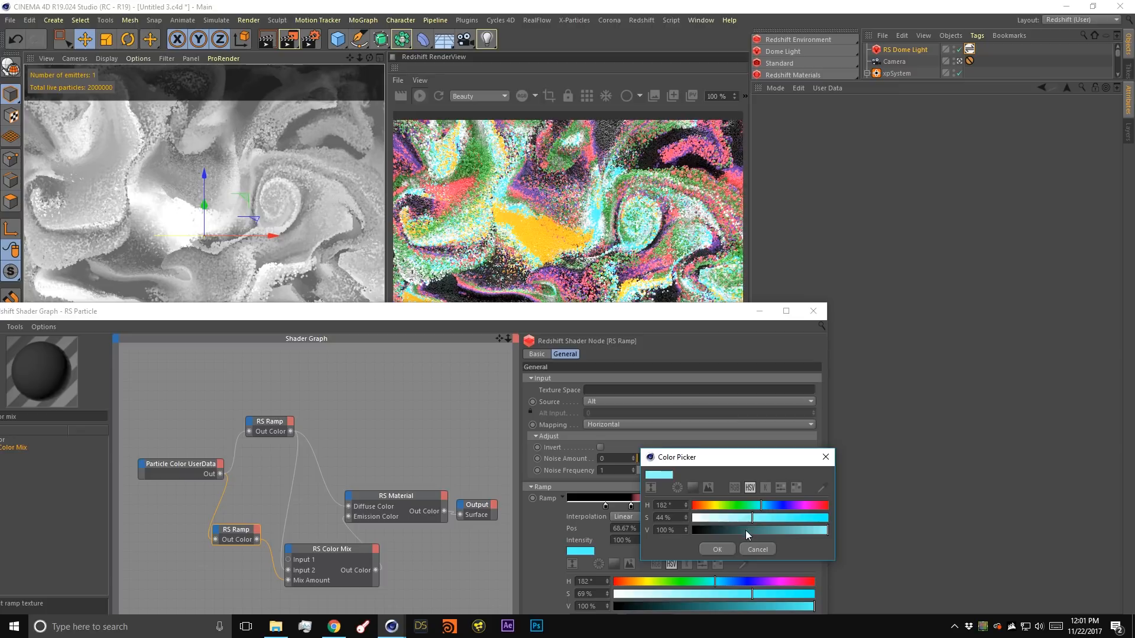
{"action": "left_click", "coordinate": [746, 531]}
{"action": "left_click", "coordinate": [725, 545]}
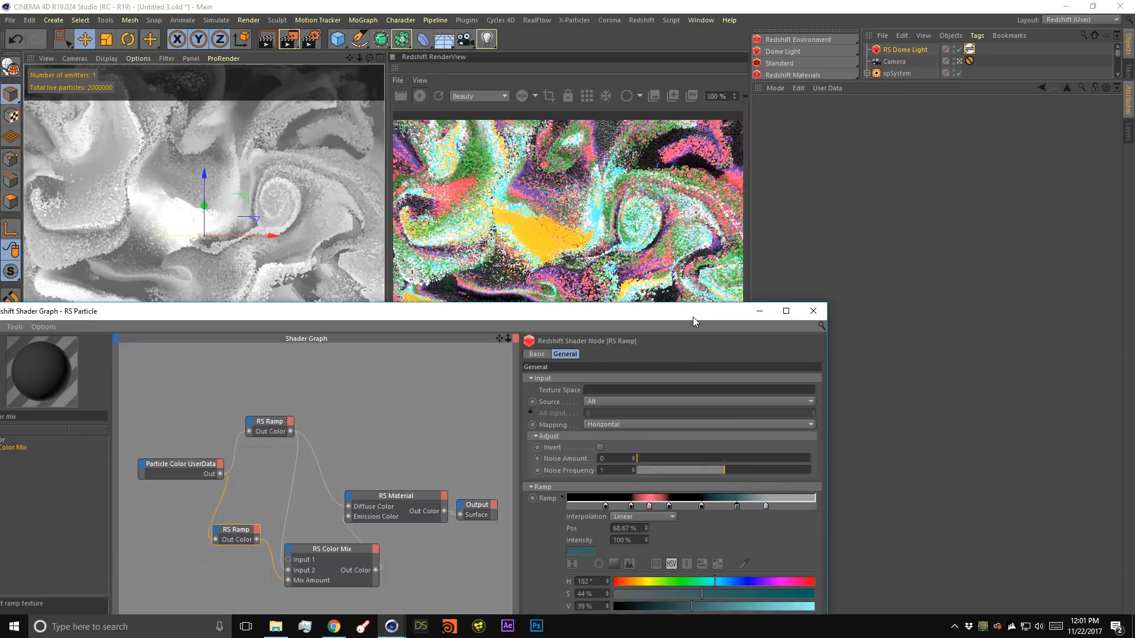
{"action": "left_click_drag", "start_coordinate": [693, 315], "coordinate": [749, 222]}
{"action": "left_click", "coordinate": [870, 219]}
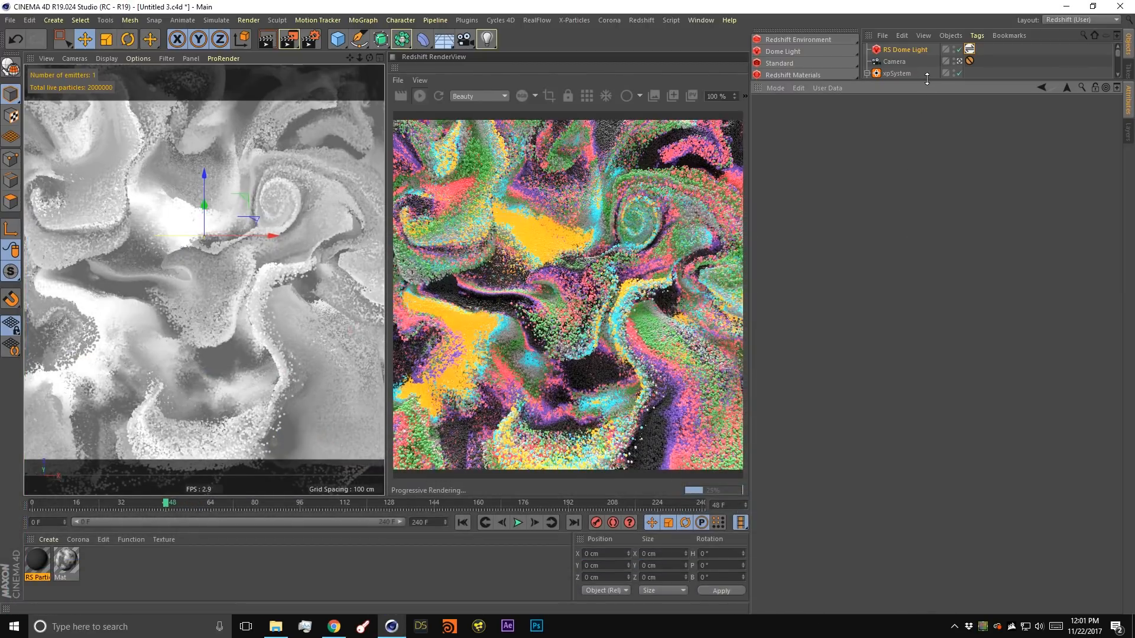
Set the Camera's Focus Distance by picking a point on the particles in the viewport.
{"action": "left_click_drag", "start_coordinate": [927, 78], "coordinate": [927, 255]}
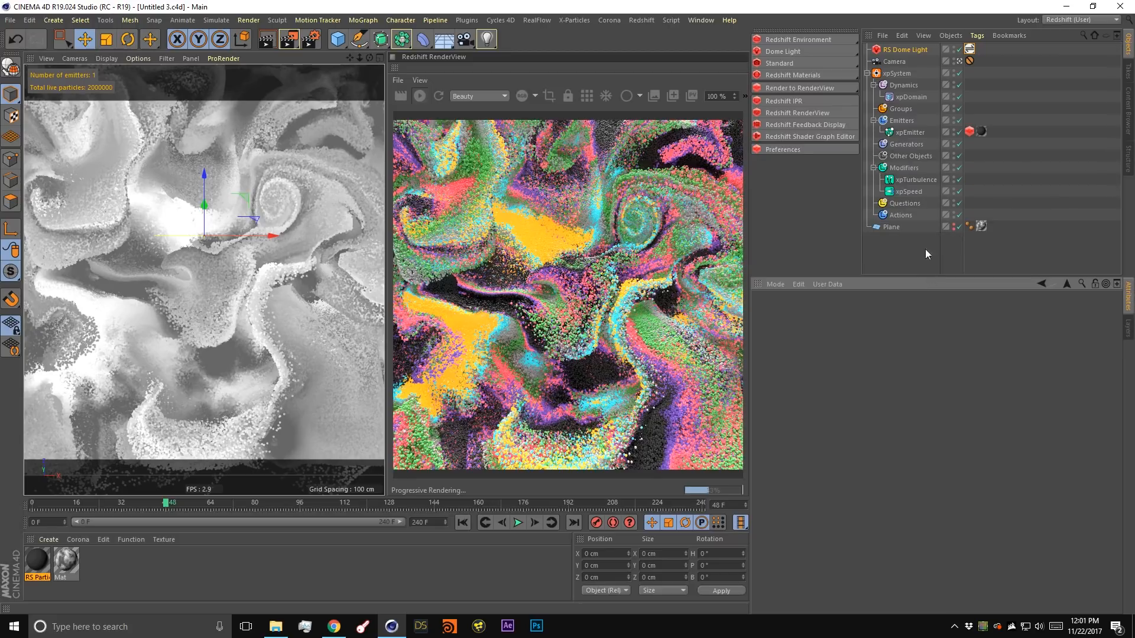
{"action": "left_click", "coordinate": [894, 61]}
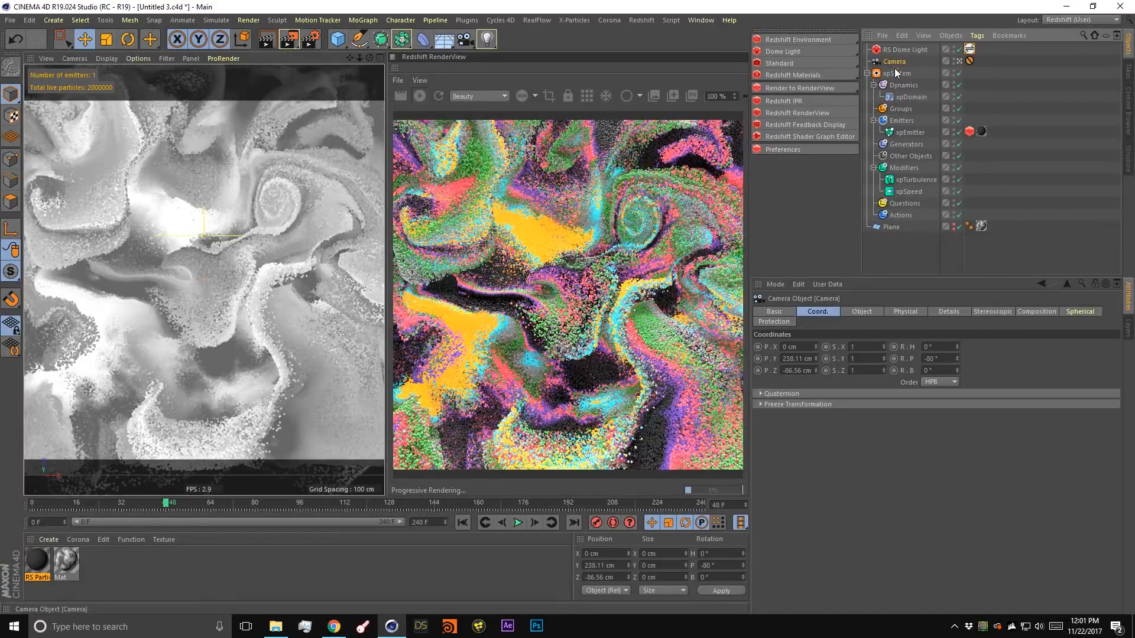
{"action": "left_click", "coordinate": [862, 311]}
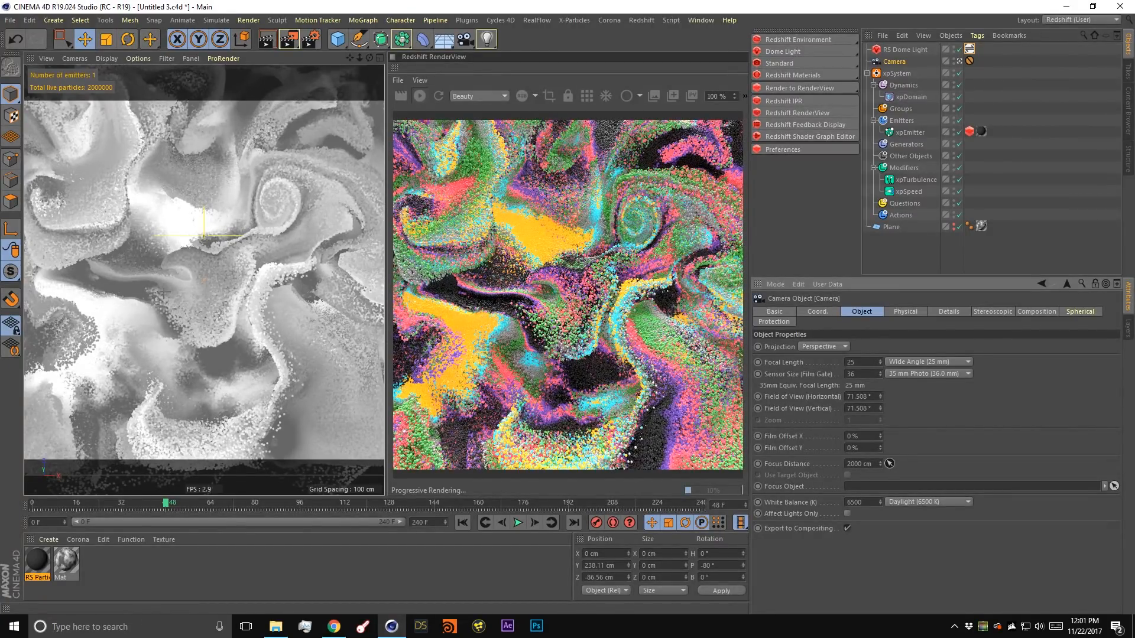
{"action": "left_click", "coordinate": [138, 286]}
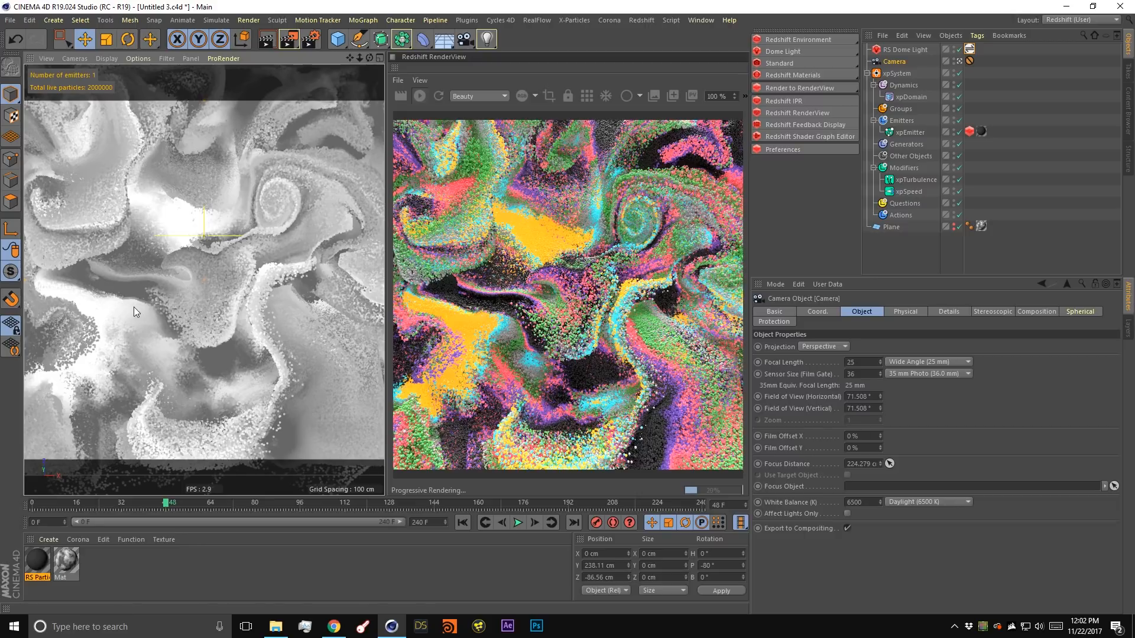
Add a Redshift Camera tag to the Camera and enable its bokeh.
{"action": "right_click", "coordinate": [893, 63]}
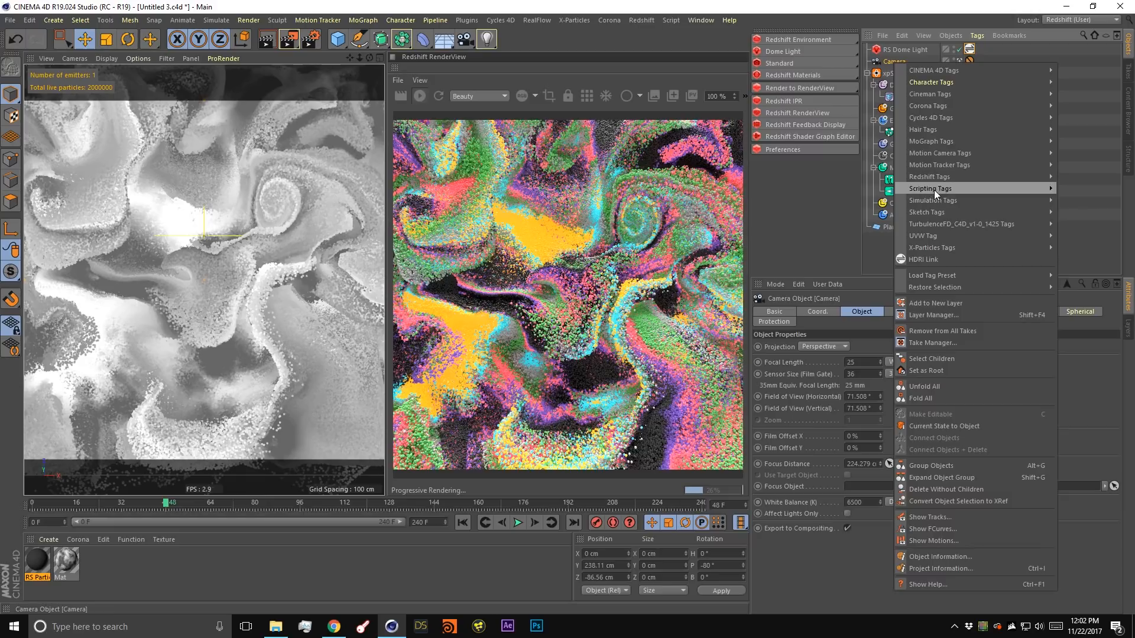
{"action": "mouse_move", "coordinate": [945, 179]}
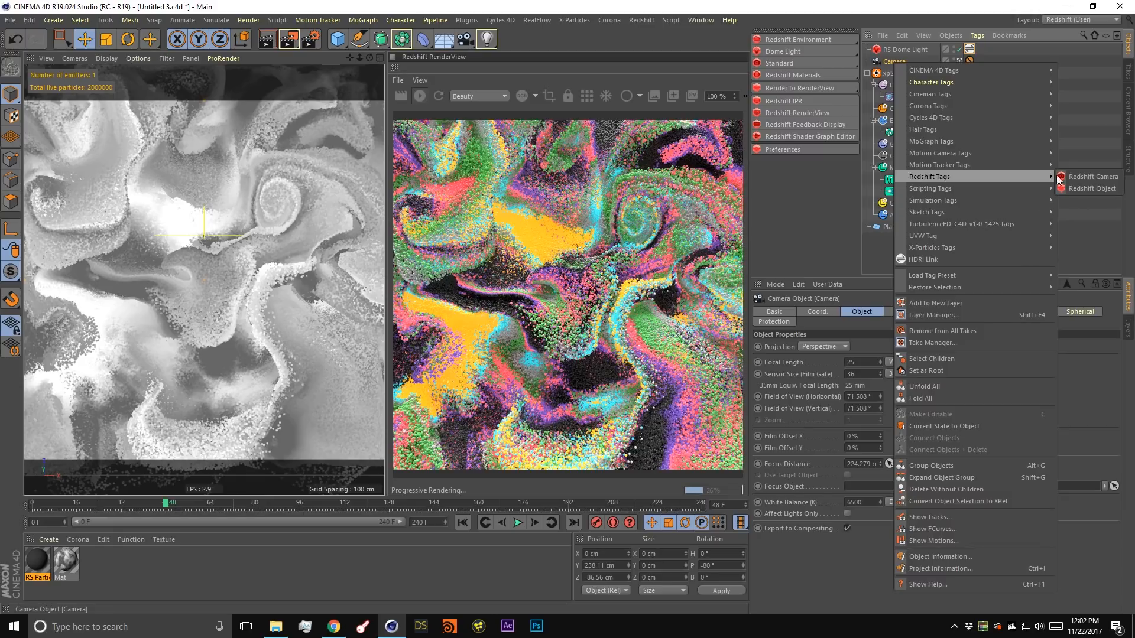
{"action": "left_click", "coordinate": [1082, 175]}
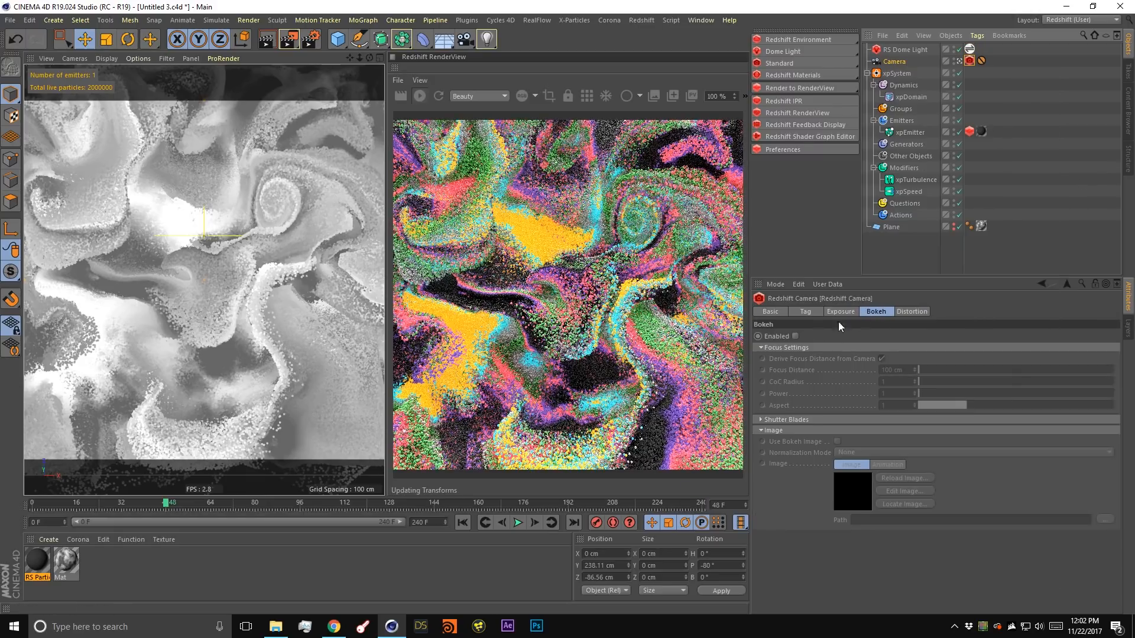
{"action": "left_click", "coordinate": [794, 336]}
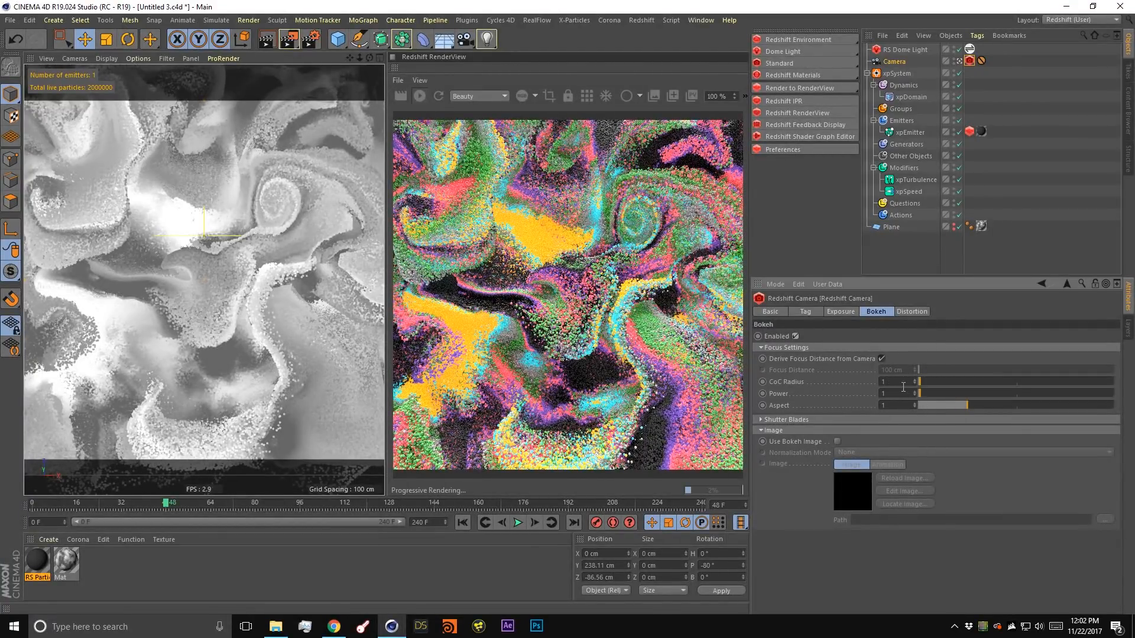
Raise the bokeh CoC Radius to 10 and check the blur before increasing it to 20.
{"action": "left_click", "coordinate": [899, 381]}
{"action": "type", "text": "0"}
{"action": "key", "text": "Return"}
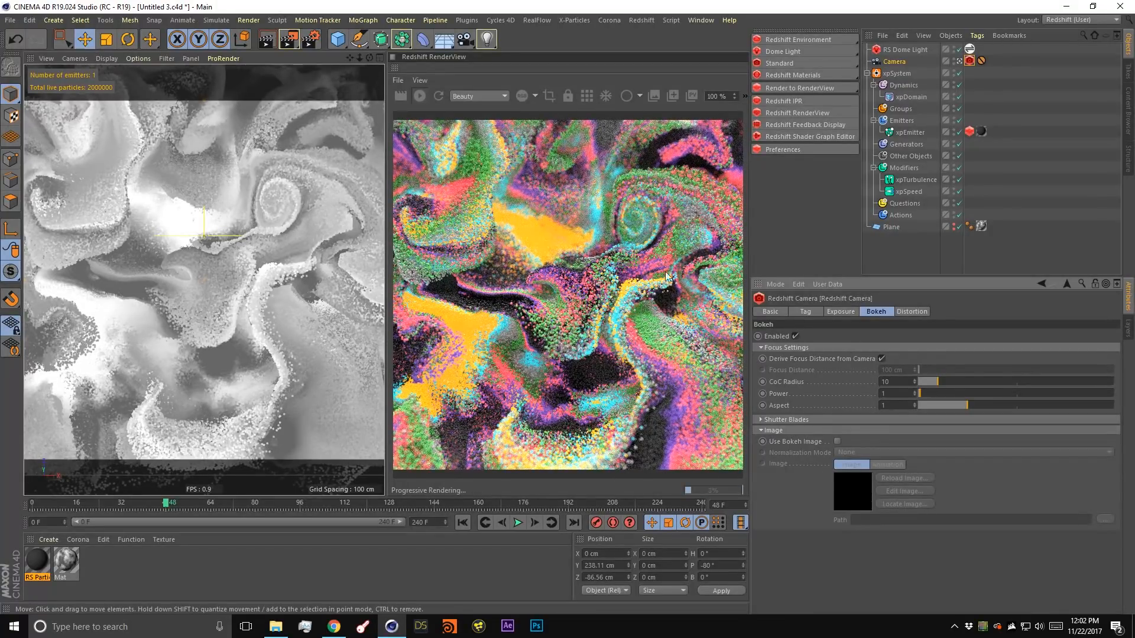
{"action": "double_click", "coordinate": [898, 381]}
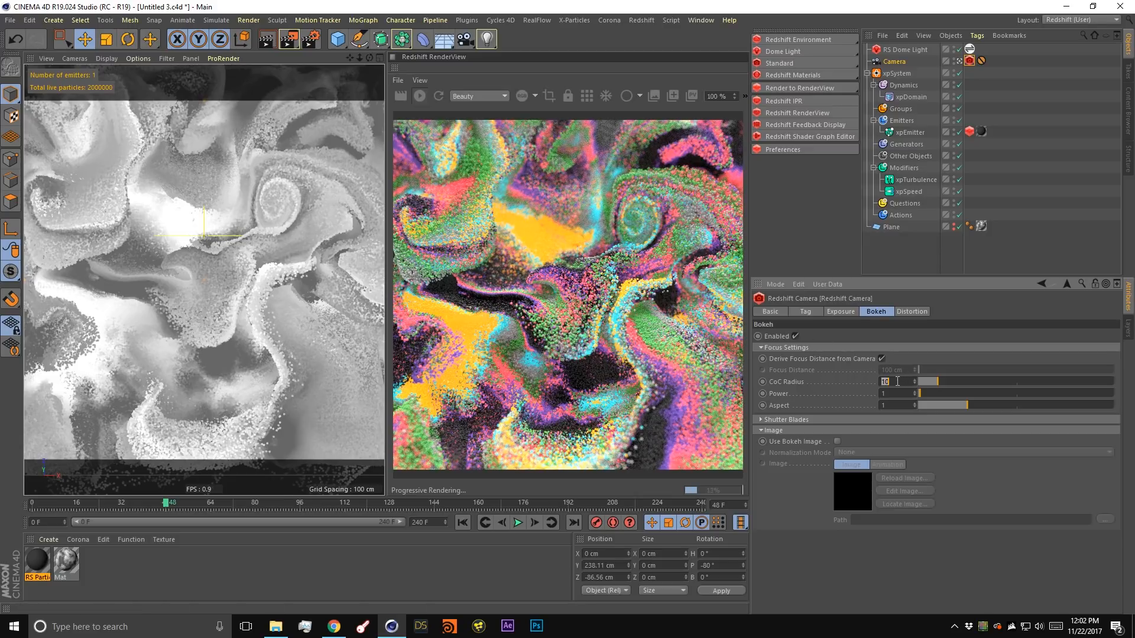
{"action": "type", "text": "20"}
{"action": "key", "text": "Return"}
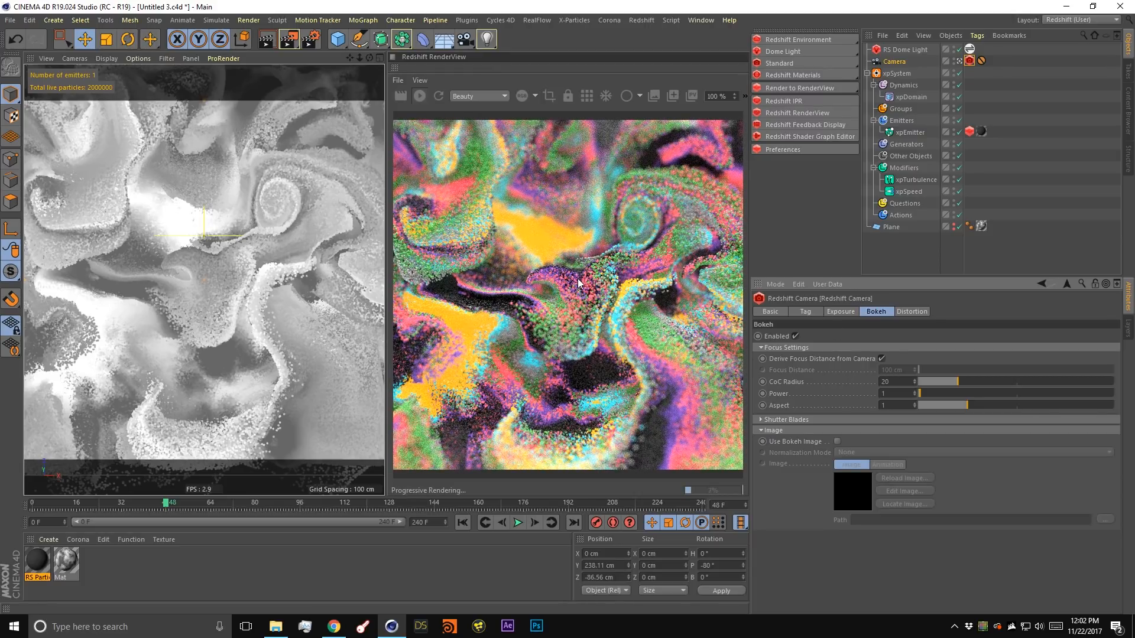
Set the bokeh shutter Blade Count to 6 and open the camera tag's Exposure settings.
{"action": "left_click", "coordinate": [780, 420]}
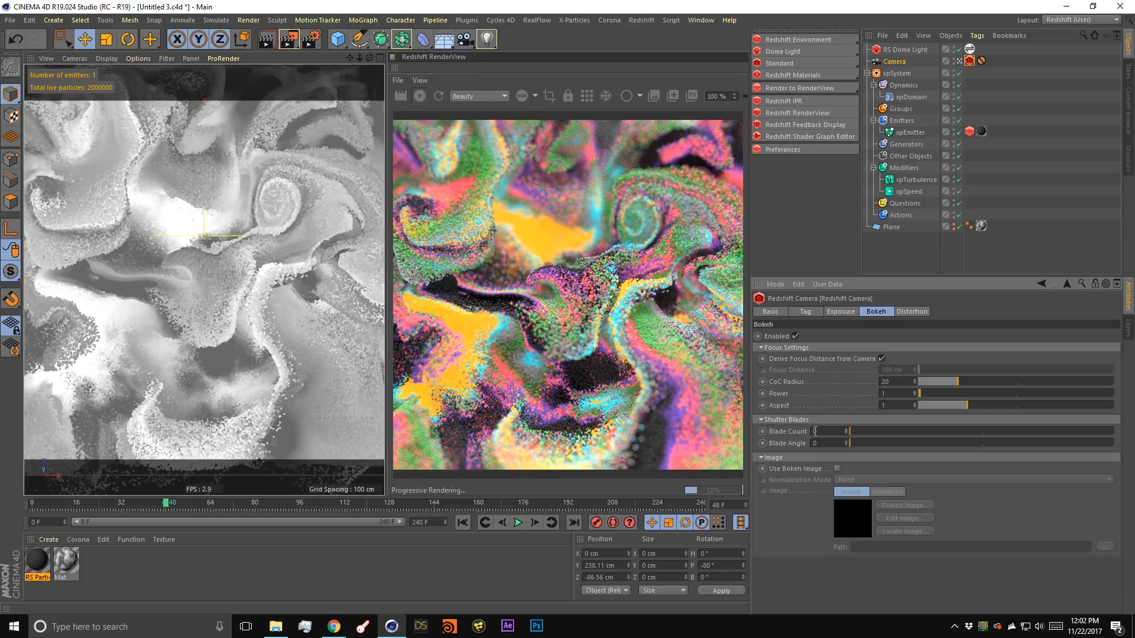
{"action": "left_click", "coordinate": [821, 431]}
{"action": "type", "text": "6"}
{"action": "key", "text": "Return"}
{"action": "left_click", "coordinate": [838, 312]}
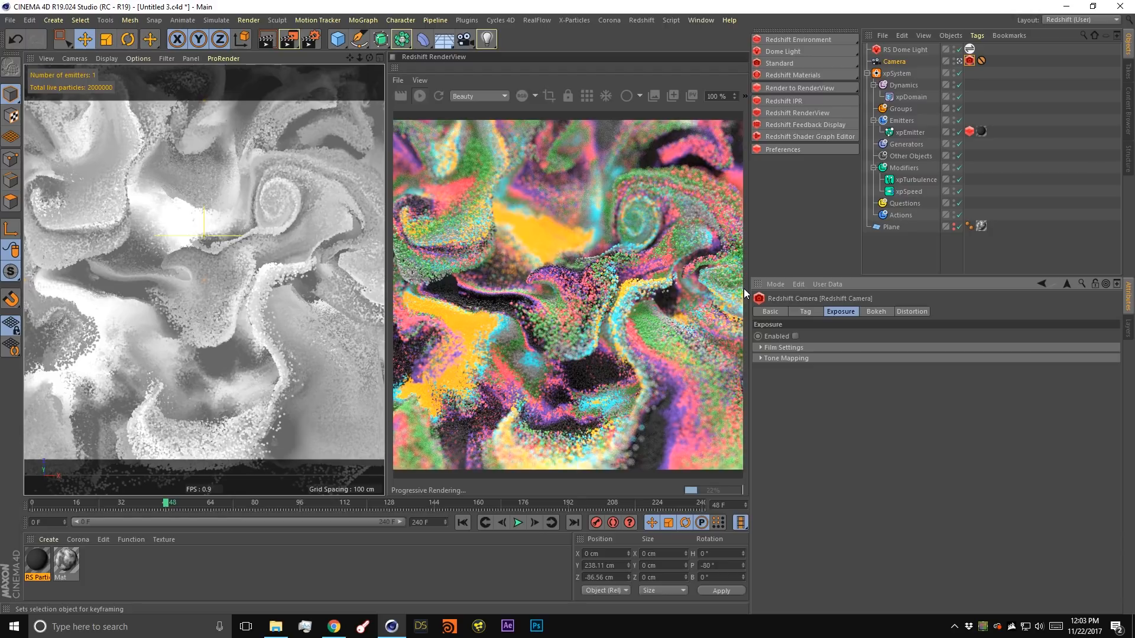
Stop the live Redshift render and save the scene.
{"action": "left_click", "coordinate": [419, 96]}
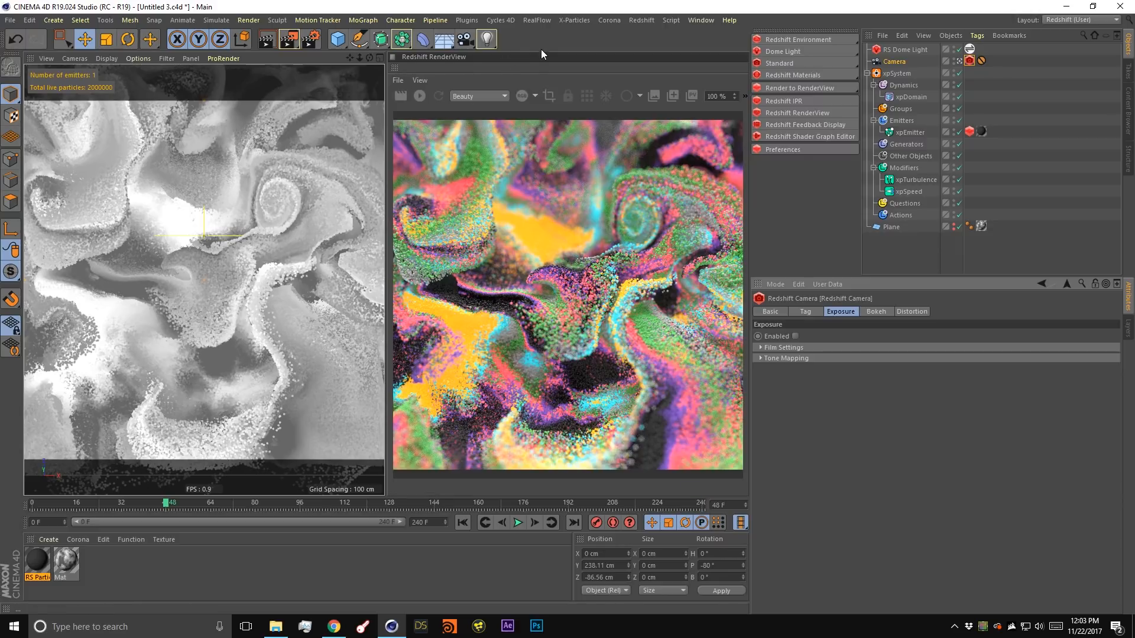
{"action": "key", "text": "ctrl+s"}
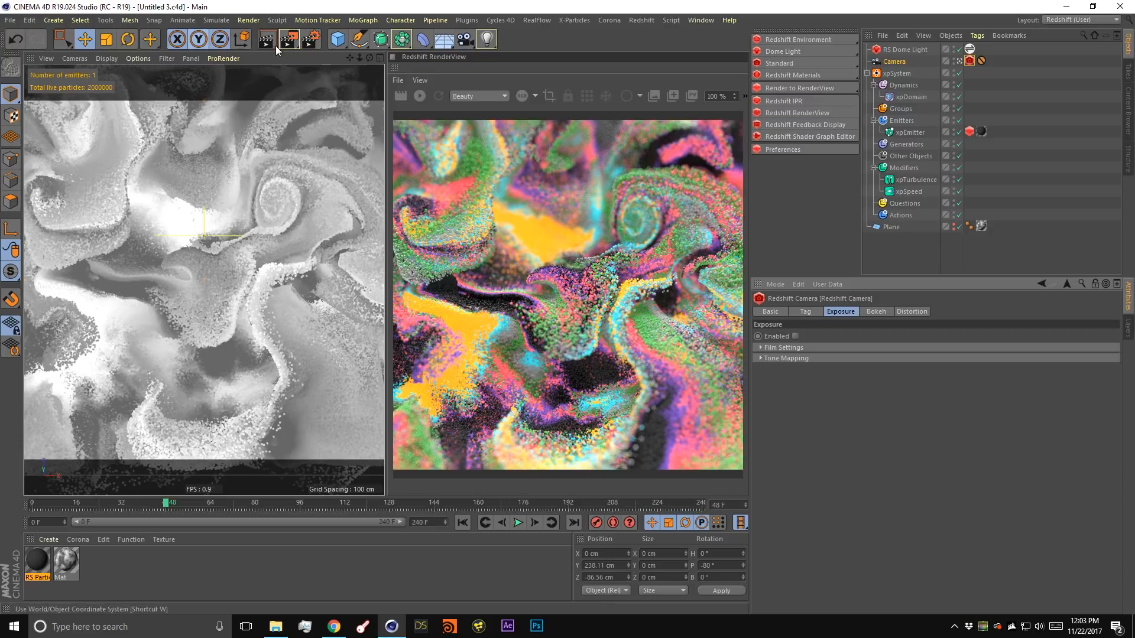
Set the output Frame Rate to 24 in the render settings and choose a different Frame Range.
{"action": "left_click", "coordinate": [311, 39]}
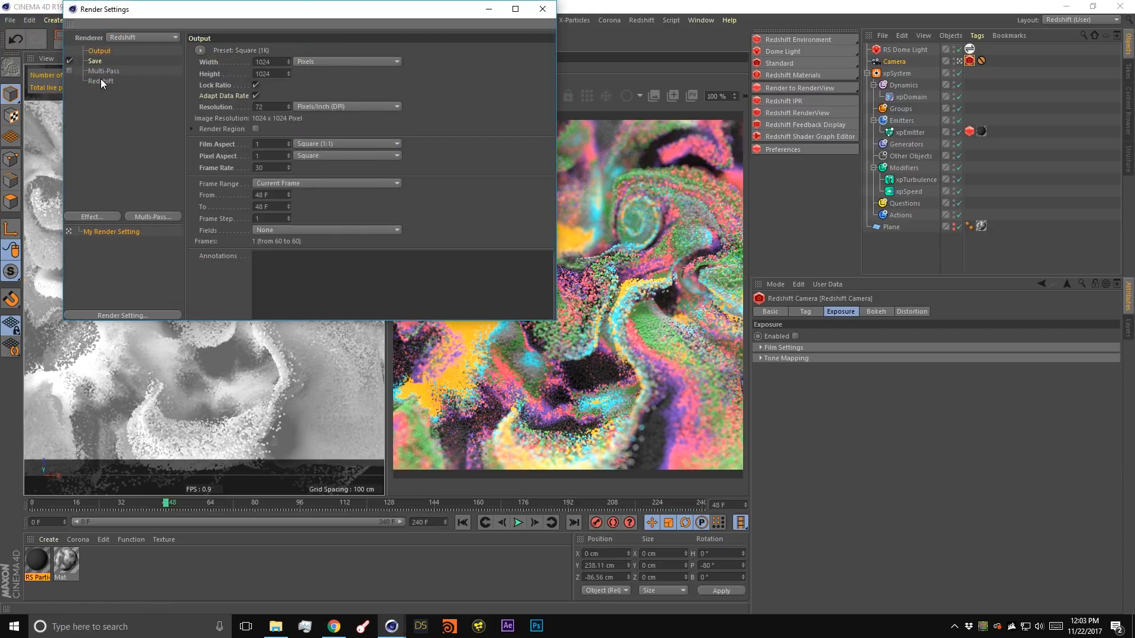
{"action": "double_click", "coordinate": [282, 170]}
{"action": "type", "text": "24"}
{"action": "key", "text": "Return"}
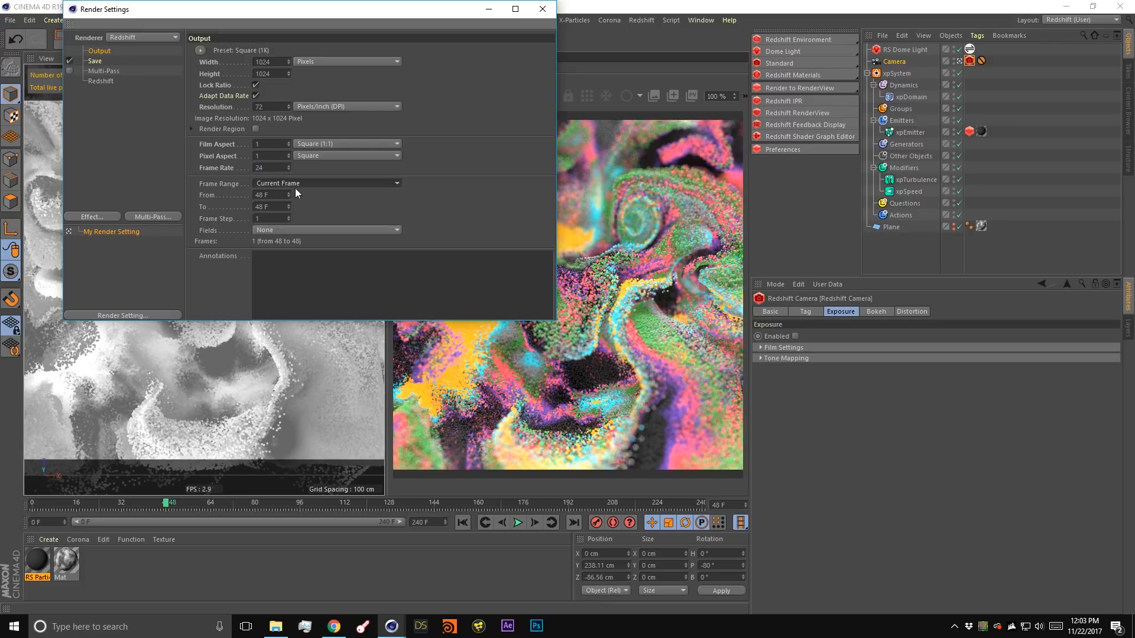
{"action": "left_click", "coordinate": [300, 183]}
{"action": "left_click", "coordinate": [300, 214]}
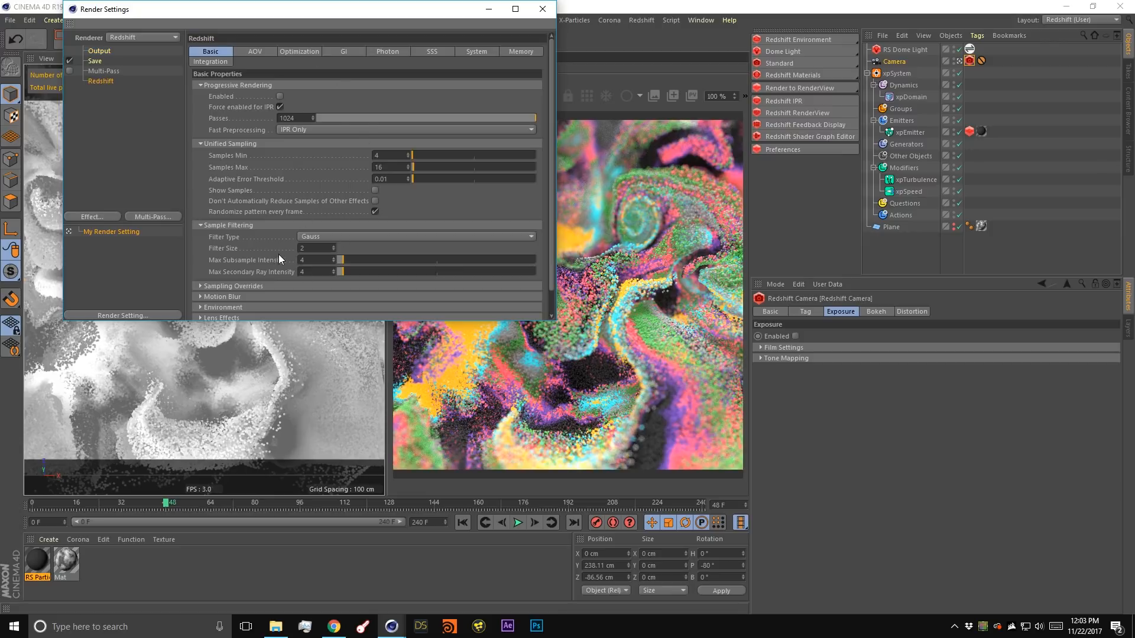
Set Redshift's sample Filter Size to 3 and restart the preview render in bucket mode.
{"action": "double_click", "coordinate": [319, 248]}
{"action": "left_click_drag", "start_coordinate": [434, 18], "coordinate": [785, 255]}
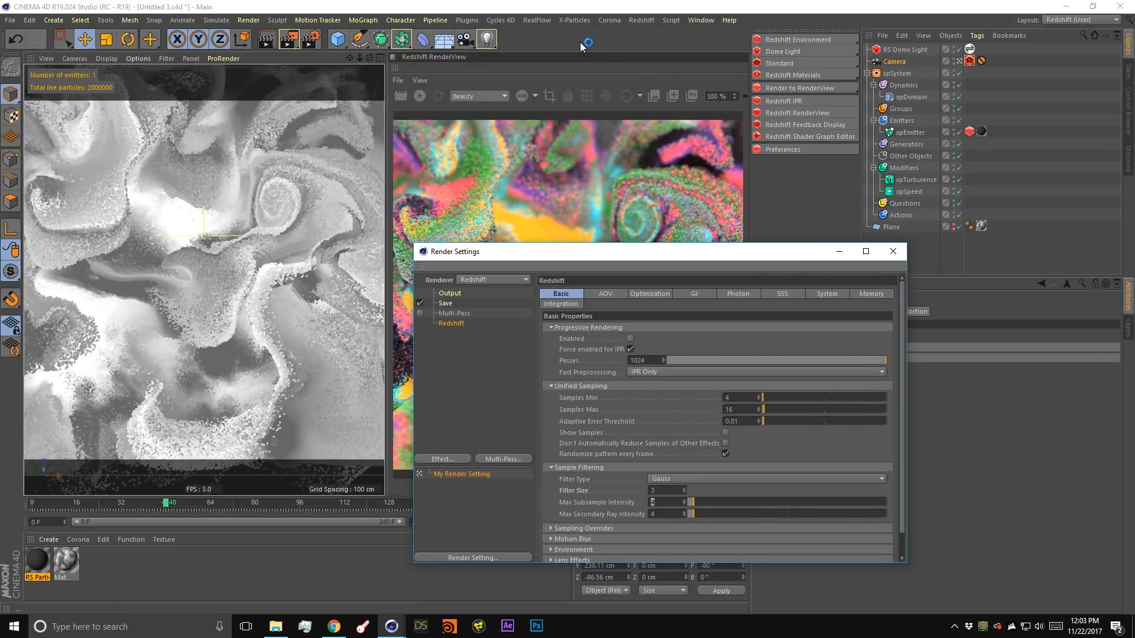
{"action": "left_click", "coordinate": [421, 95]}
{"action": "left_click_drag", "start_coordinate": [598, 251], "coordinate": [57, 127]}
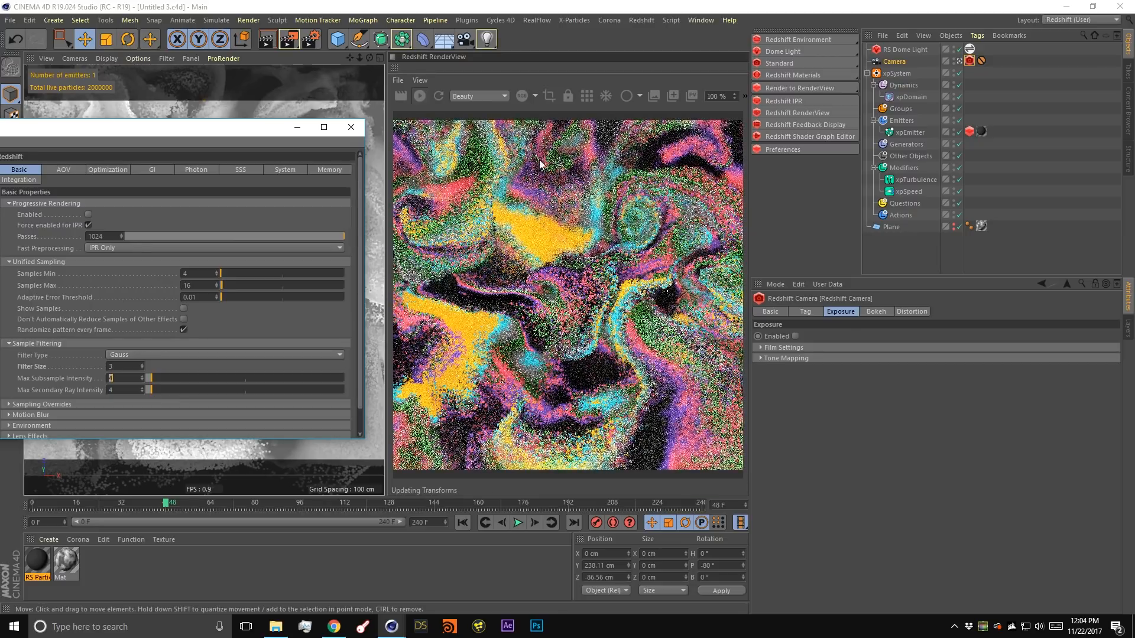
{"action": "left_click", "coordinate": [587, 99]}
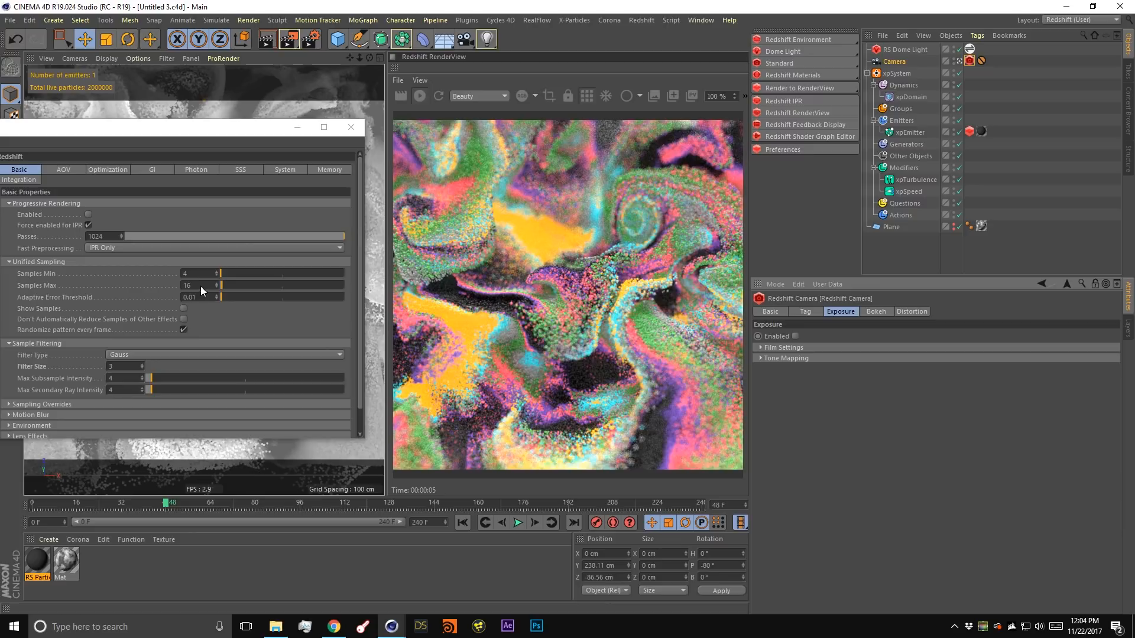
Set the Brute Force GI Number of Rays to 128.
{"action": "left_click", "coordinate": [152, 169]}
{"action": "left_click", "coordinate": [36, 263]}
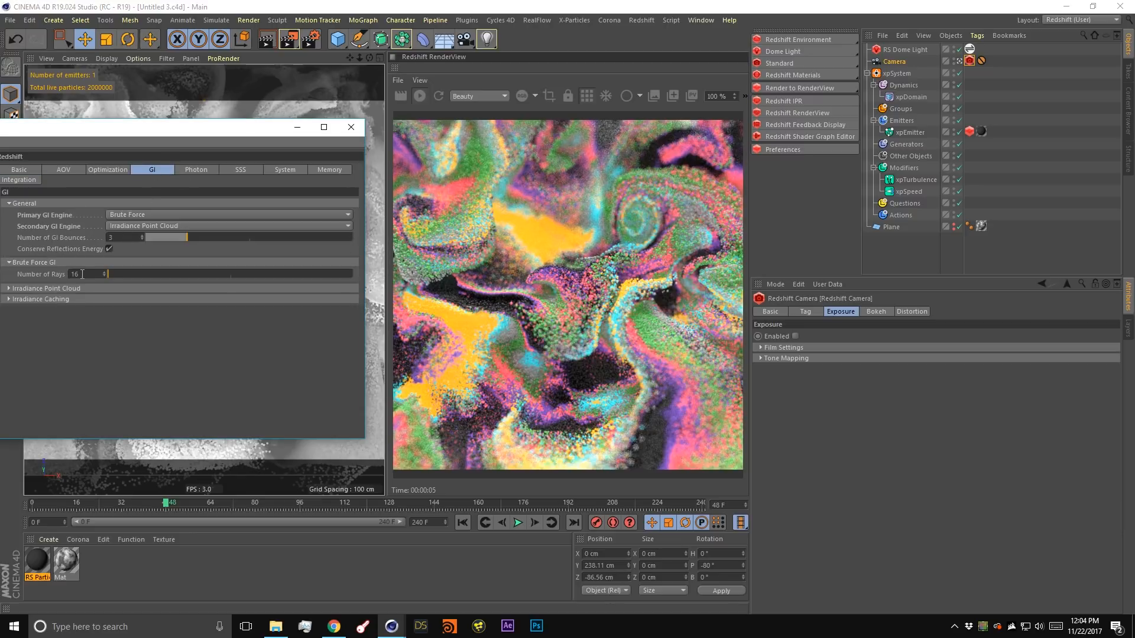
{"action": "type", "text": "128"}
{"action": "key", "text": "Return"}
Set Unified Sampling to Samples Max 128 and Samples Min 2, and expand the Sampling Overrides.
{"action": "left_click", "coordinate": [19, 170]}
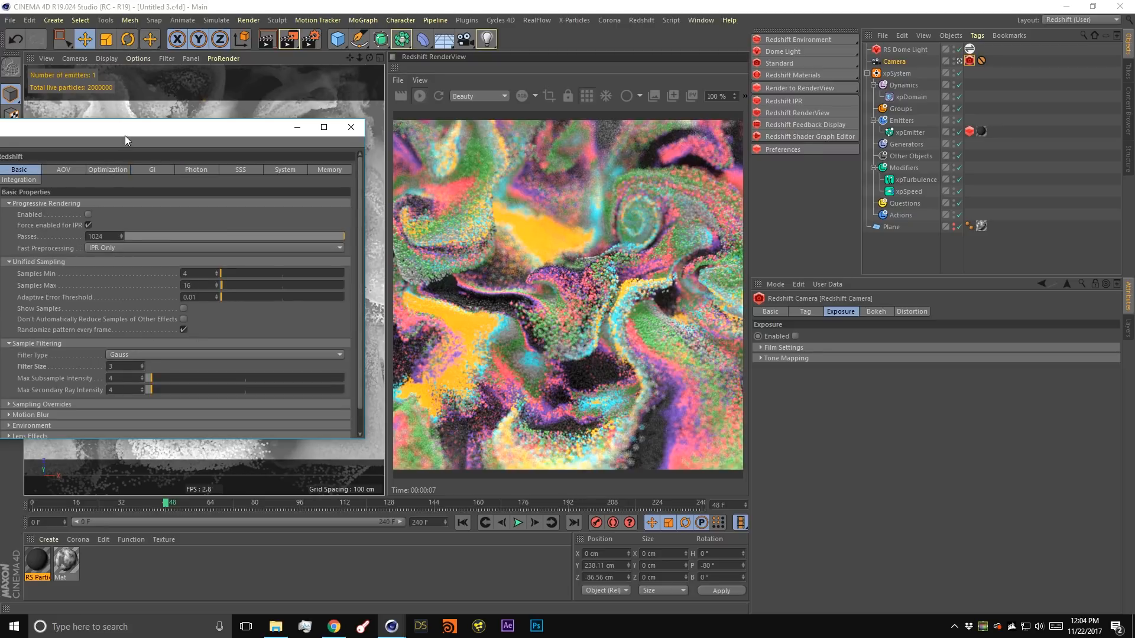
{"action": "left_click_drag", "start_coordinate": [126, 140], "coordinate": [152, 87]}
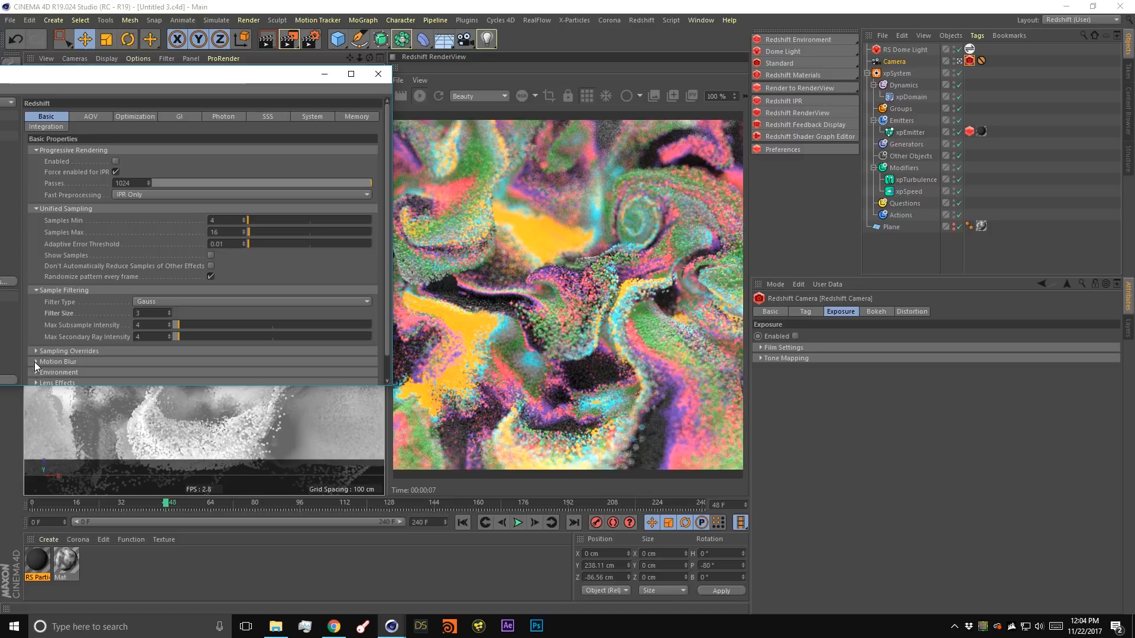
{"action": "scroll", "coordinate": [56, 331], "scroll_direction": "down", "scroll_amount": 1}
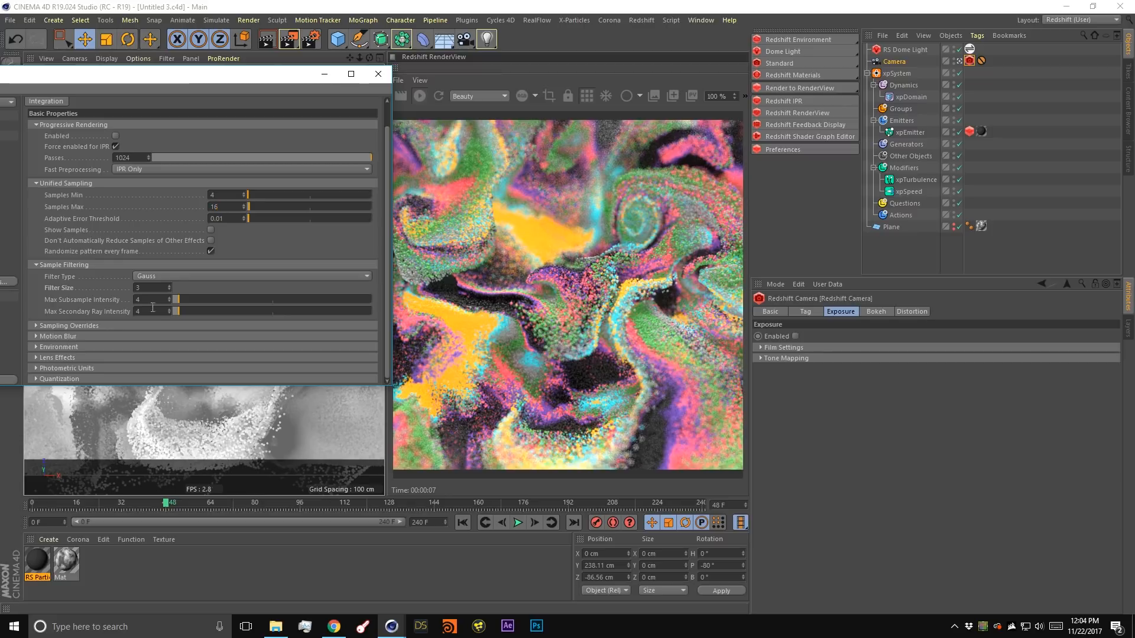
{"action": "double_click", "coordinate": [218, 207]}
{"action": "type", "text": "128"}
{"action": "key", "text": "Return"}
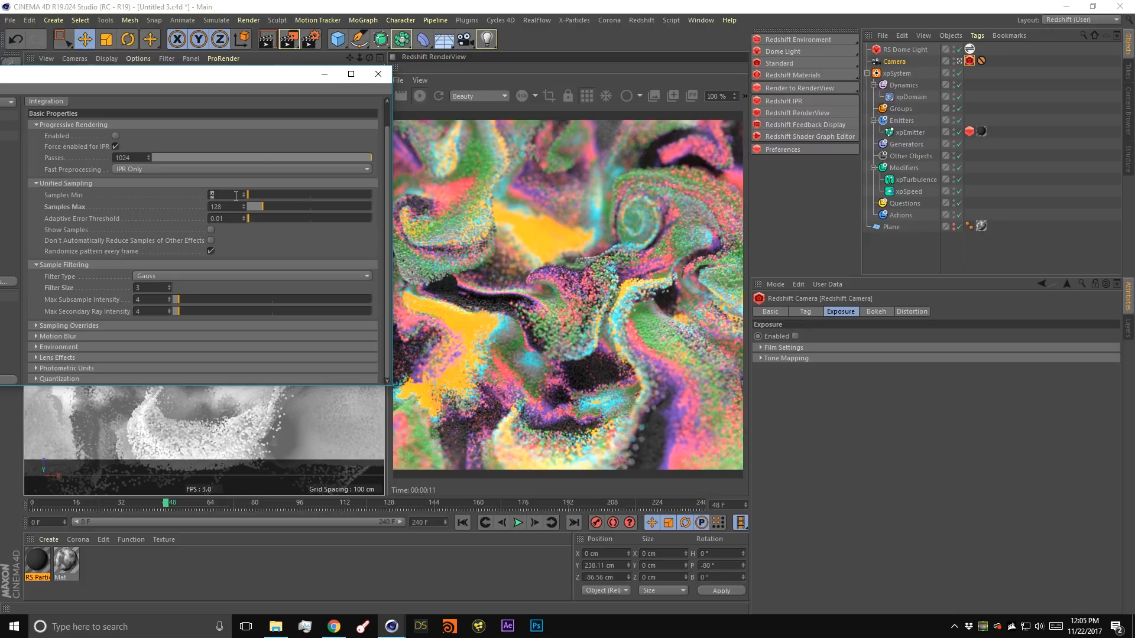
{"action": "type", "text": "2"}
{"action": "key", "text": "Return"}
{"action": "left_click", "coordinate": [63, 326]}
{"action": "scroll", "coordinate": [63, 322], "scroll_direction": "down", "scroll_amount": 5}
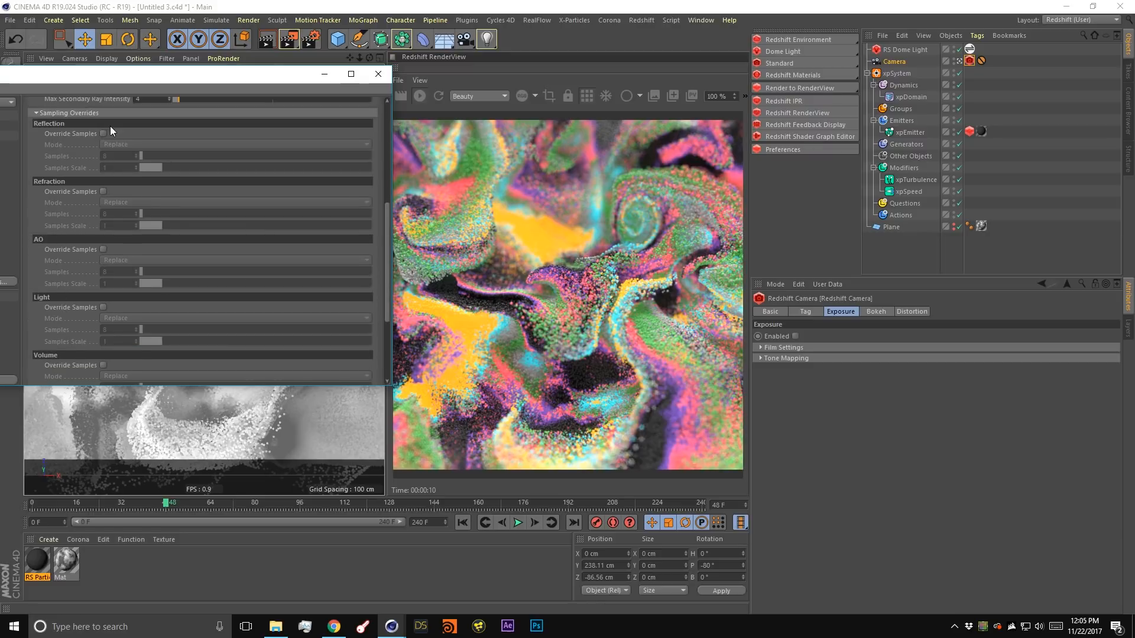
Change the RS Particle material's reflection BRDF to GGX and set its reflection roughness to 0.5.
{"action": "left_click", "coordinate": [41, 563]}
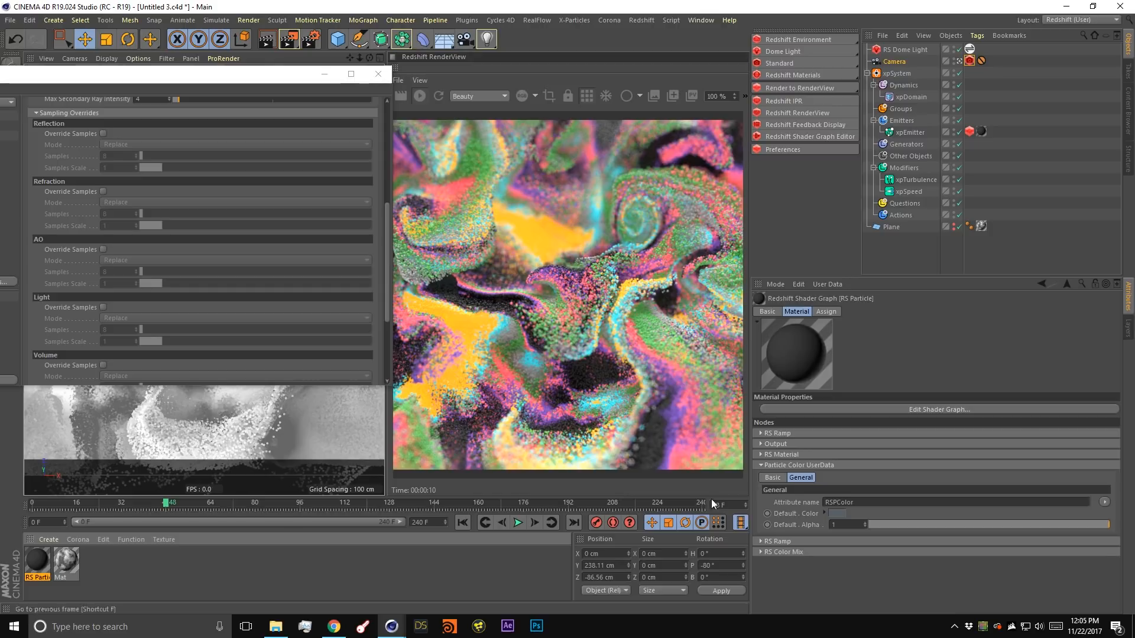
{"action": "left_click", "coordinate": [761, 444]}
{"action": "left_click", "coordinate": [762, 443]}
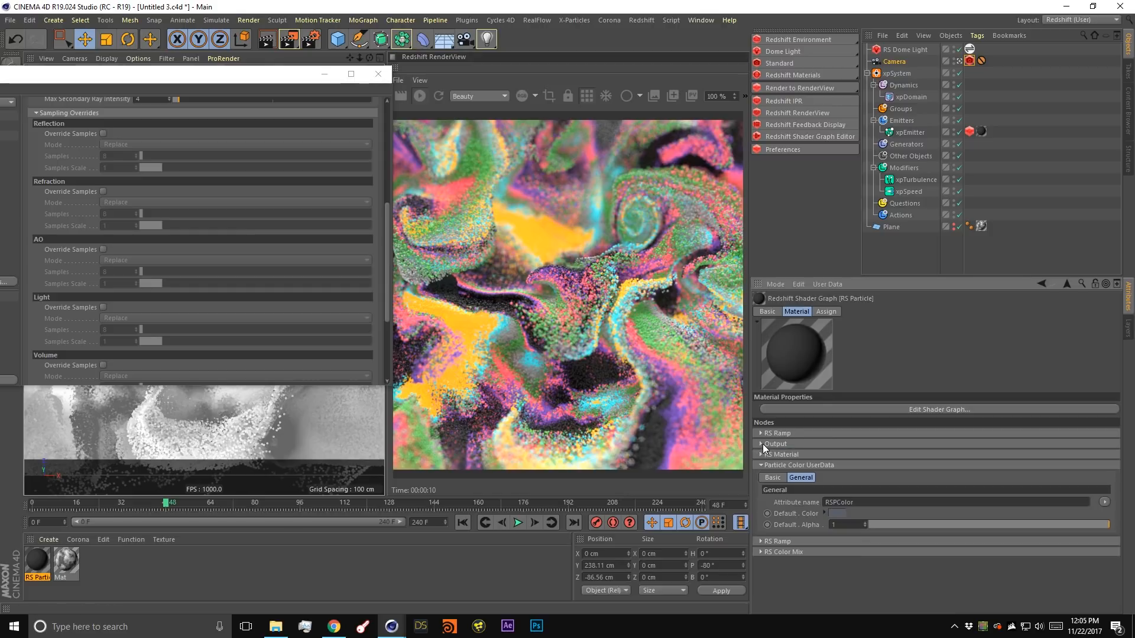
{"action": "left_click", "coordinate": [763, 455]}
{"action": "scroll", "coordinate": [787, 557], "scroll_direction": "down", "scroll_amount": 4}
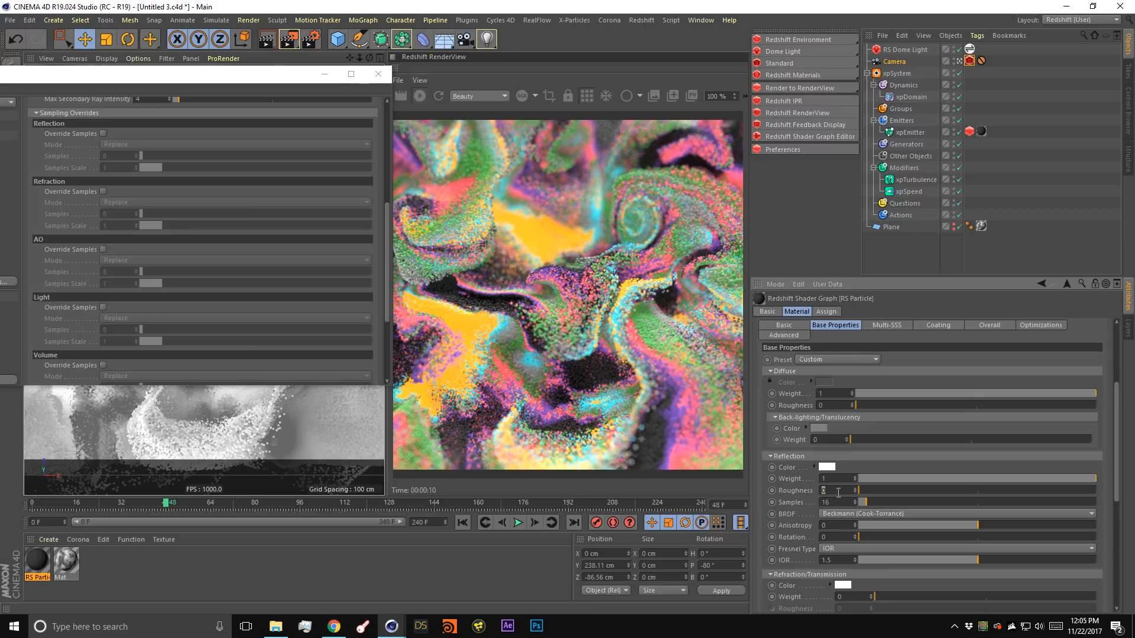
{"action": "left_click", "coordinate": [846, 512]}
{"action": "left_click", "coordinate": [847, 541]}
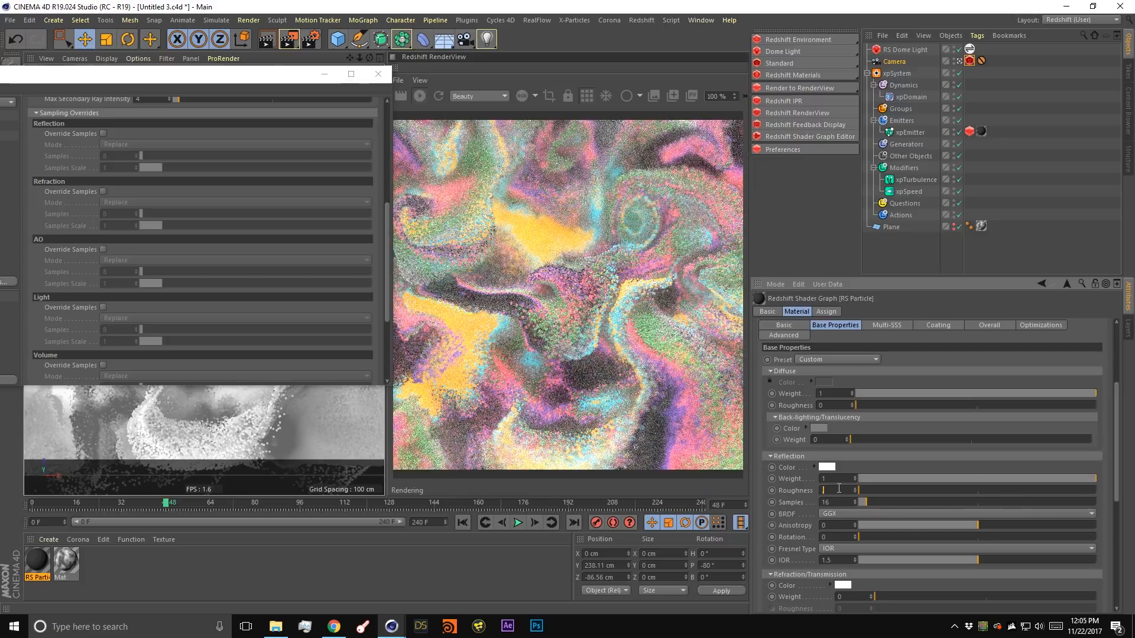
{"action": "type", "text": "0.5"}
{"action": "key", "text": "Return"}
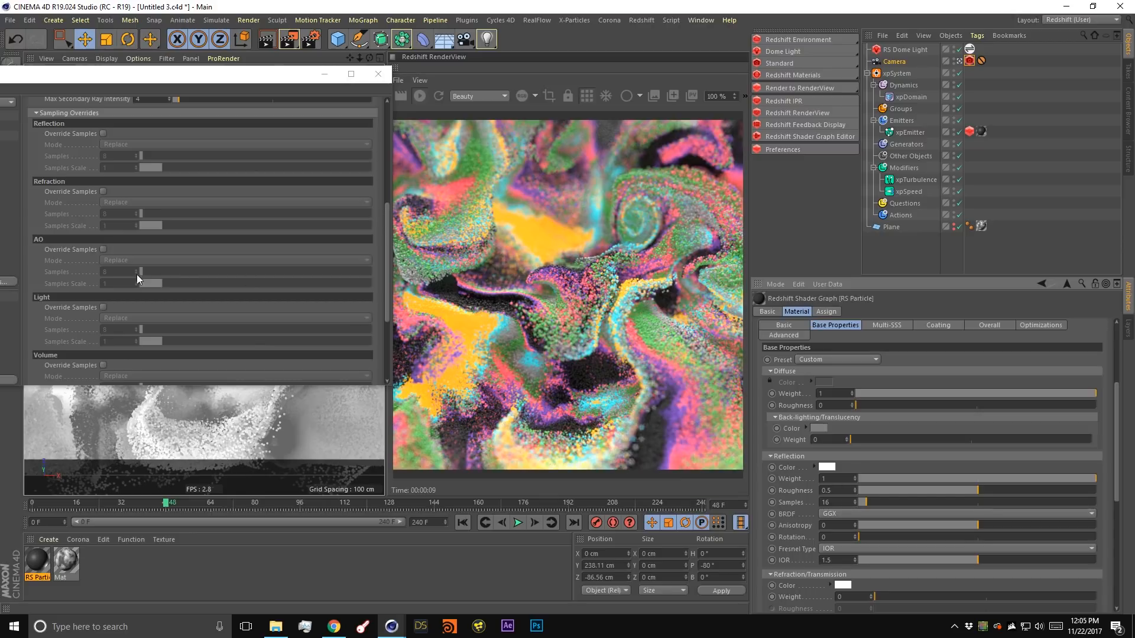
Override the Reflection samples in Redshift's Sampling Overrides with a replacement value of 256.
{"action": "left_click", "coordinate": [103, 133]}
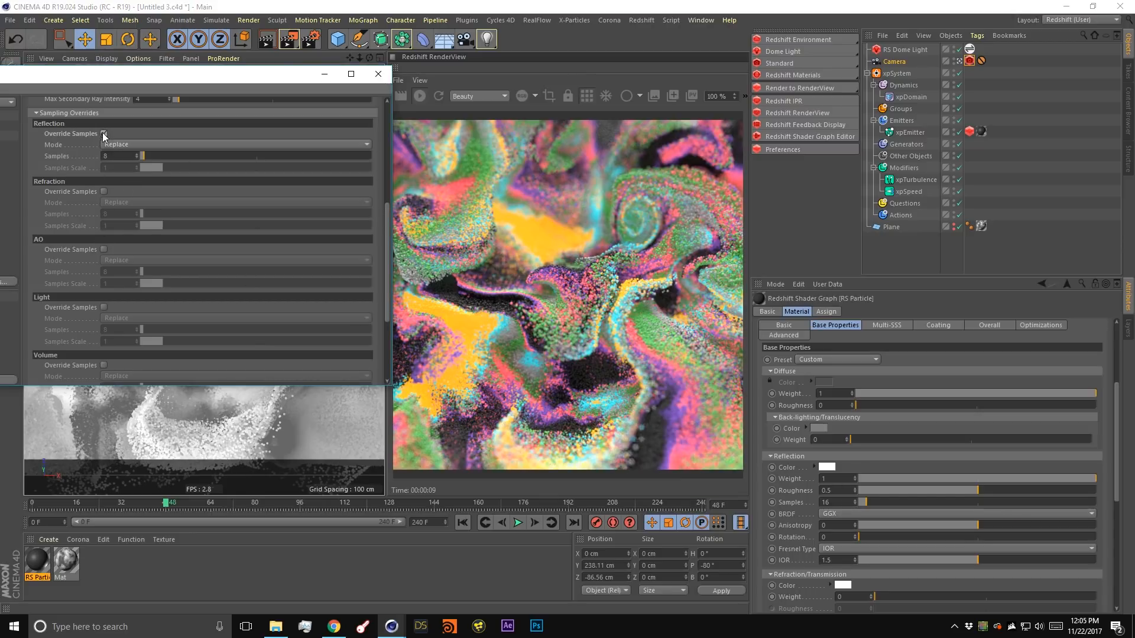
{"action": "left_click", "coordinate": [108, 156]}
{"action": "type", "text": "256"}
{"action": "key", "text": "Return"}
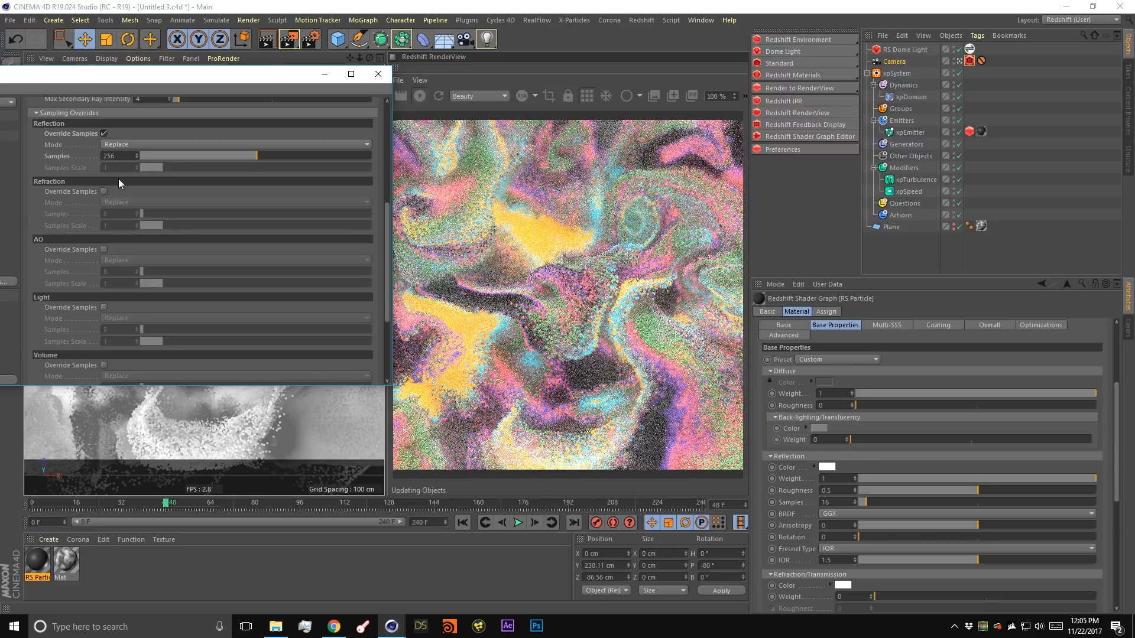
Override the Light samples with a replacement value of 256 and save the scene.
{"action": "left_click", "coordinate": [104, 307]}
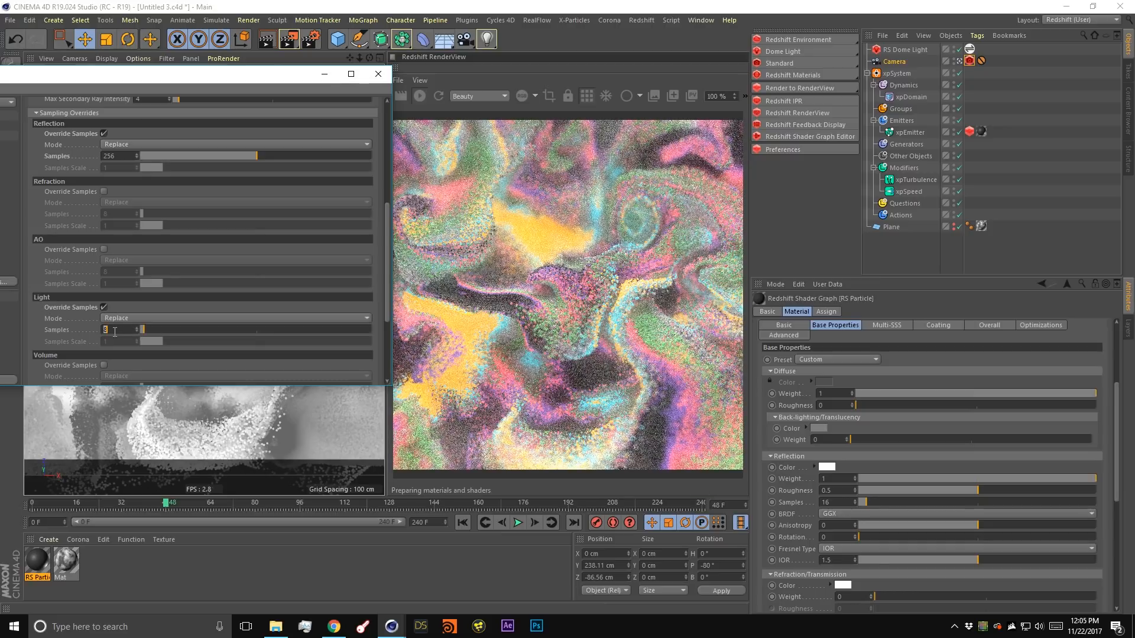
{"action": "double_click", "coordinate": [115, 330]}
{"action": "type", "text": "256"}
{"action": "key", "text": "Return"}
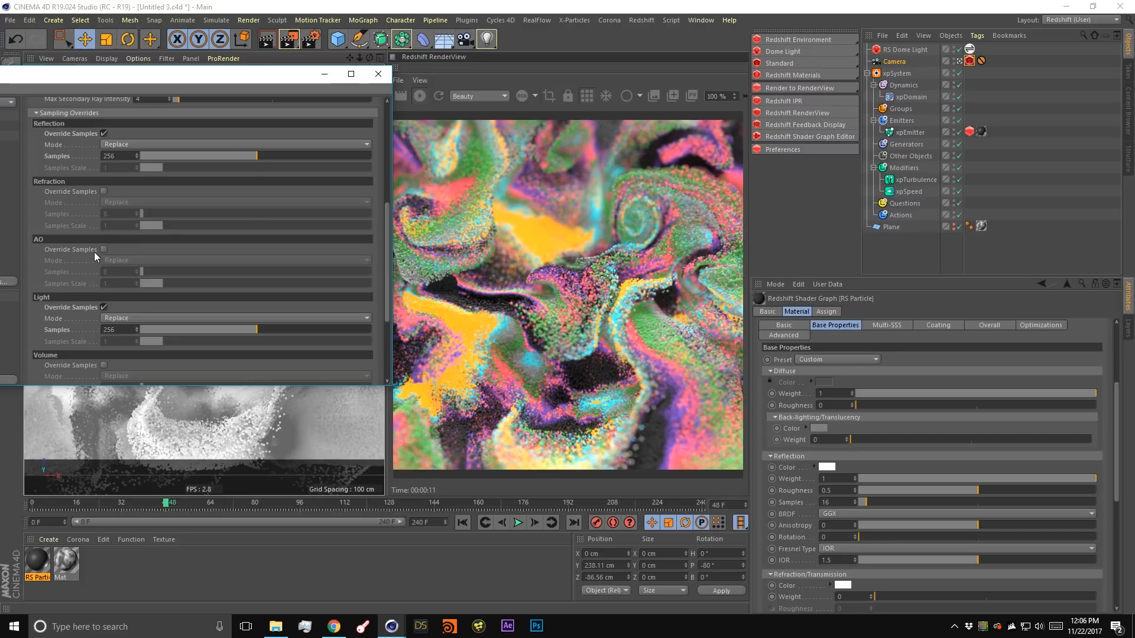
{"action": "key", "text": "ctrl+s"}
Enable Motion Blur in the Redshift render settings and save the scene.
{"action": "scroll", "coordinate": [81, 265], "scroll_direction": "down", "scroll_amount": 5}
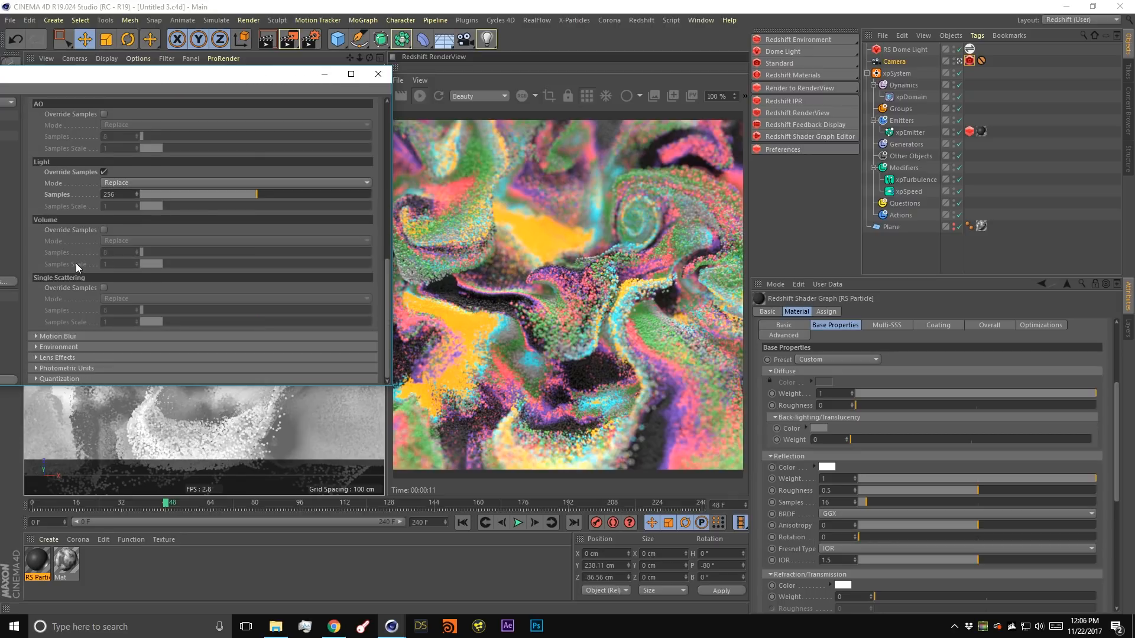
{"action": "left_click", "coordinate": [48, 336]}
{"action": "scroll", "coordinate": [43, 304], "scroll_direction": "down", "scroll_amount": 3}
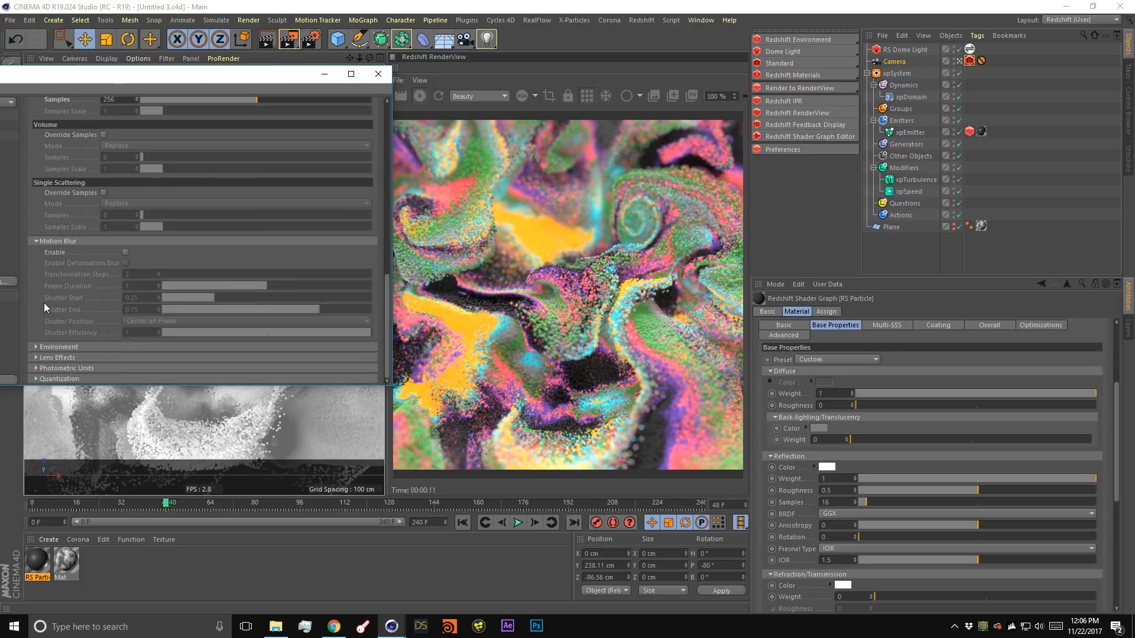
{"action": "left_click", "coordinate": [126, 253]}
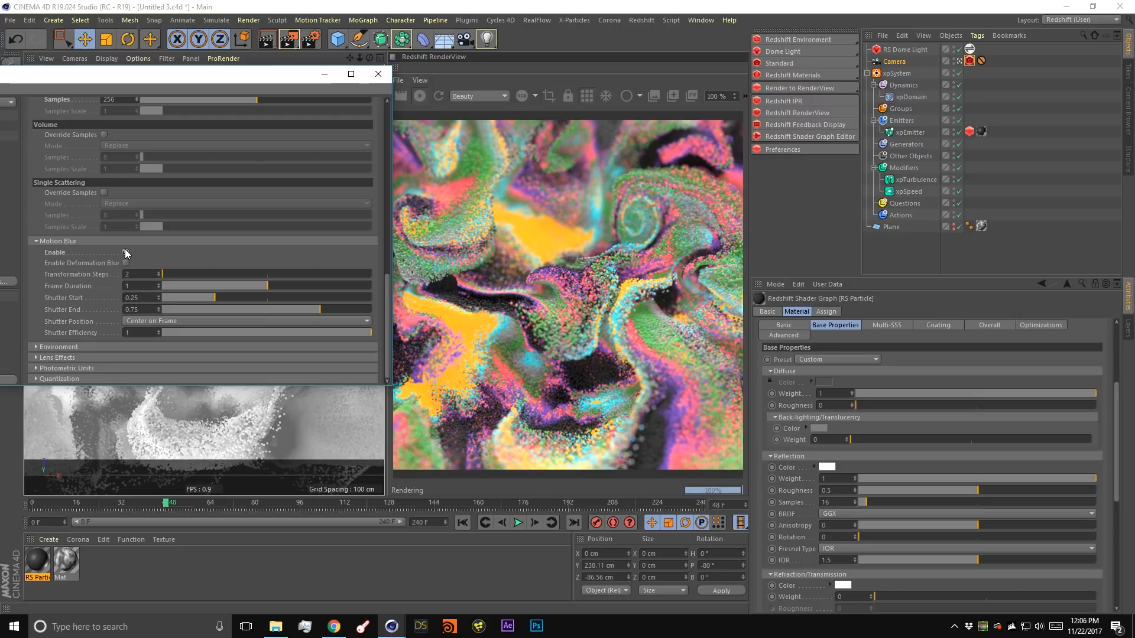
{"action": "key", "text": "ctrl+s"}
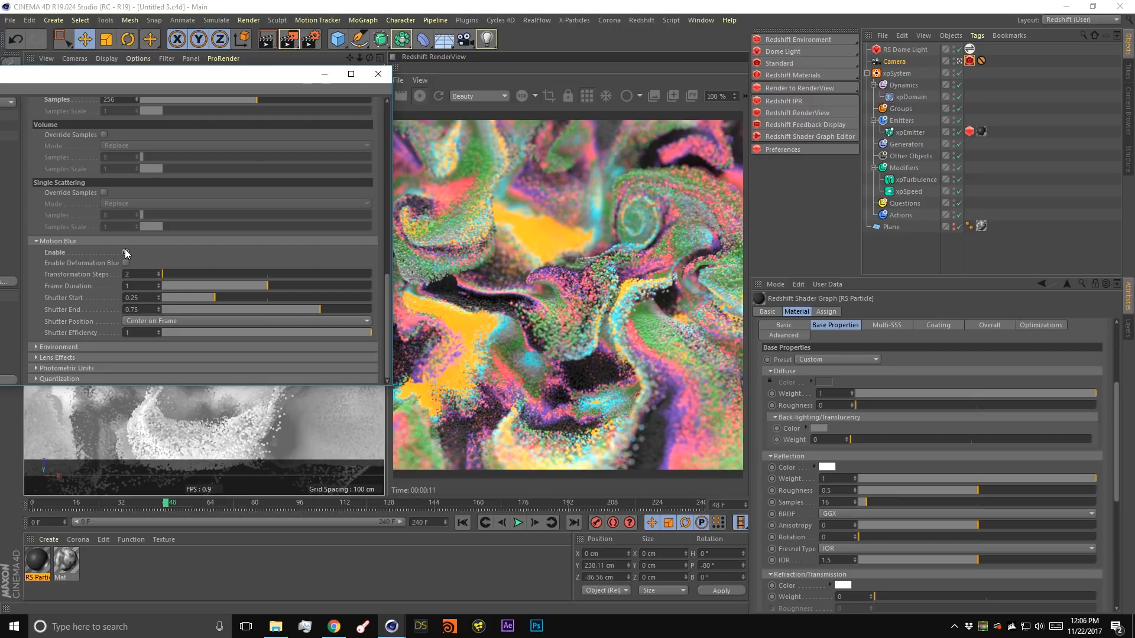
{"action": "left_click", "coordinate": [126, 253]}
Set the motion blur Shutter Efficiency to 0.75, then close the render settings and save the scene.
{"action": "left_click_drag", "start_coordinate": [279, 75], "coordinate": [284, 73]}
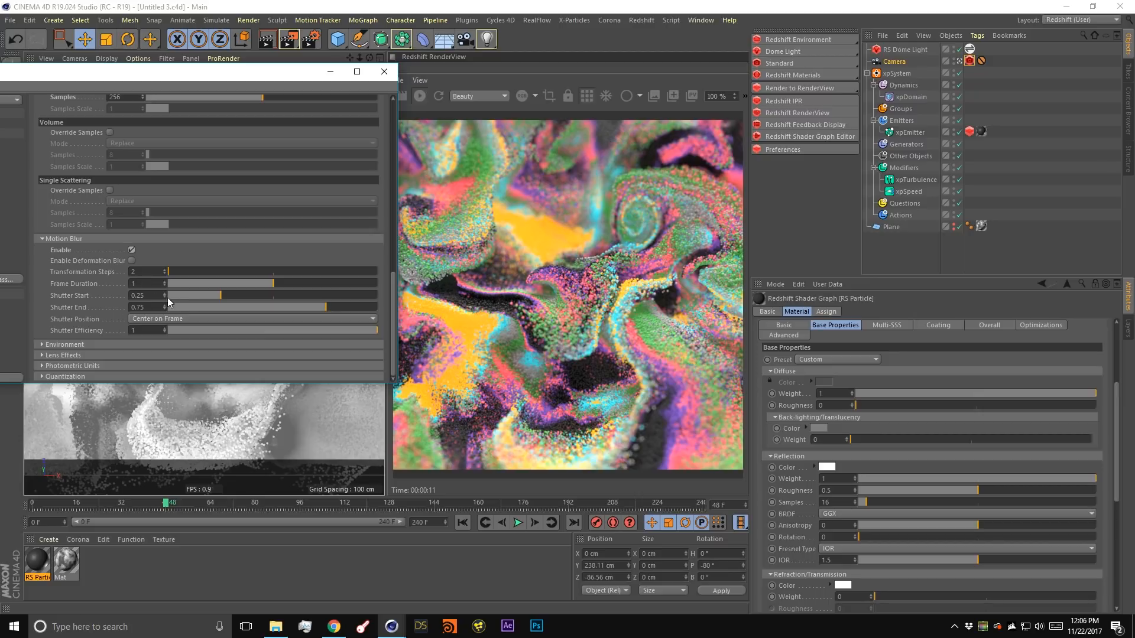
{"action": "double_click", "coordinate": [155, 330]}
{"action": "type", "text": "0.75"}
{"action": "key", "text": "Return"}
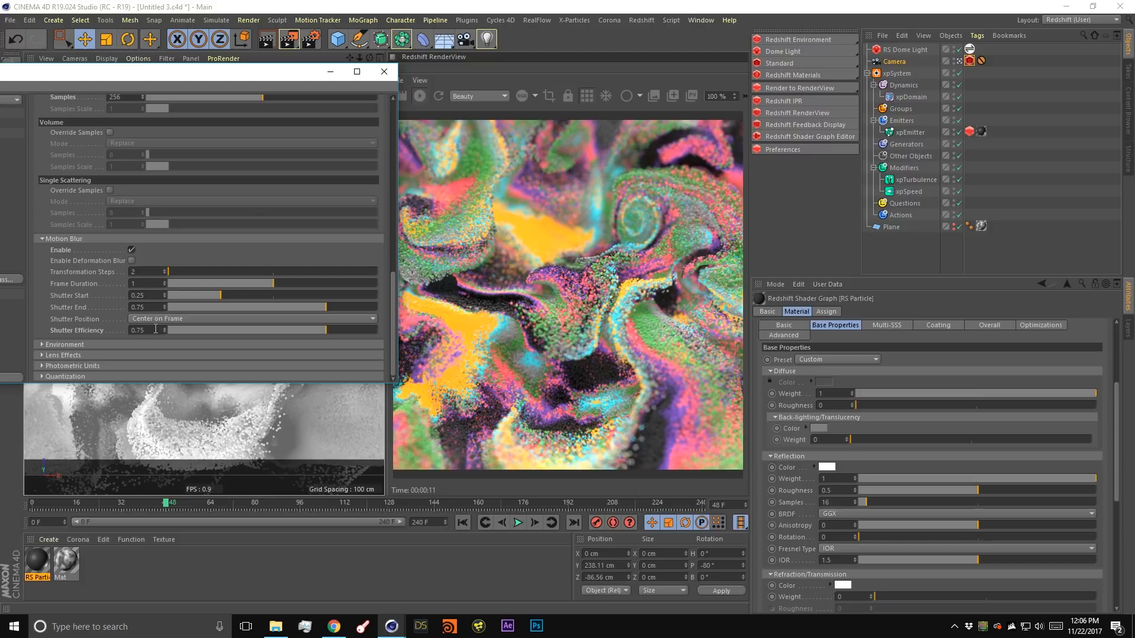
{"action": "left_click_drag", "start_coordinate": [272, 75], "coordinate": [315, 72]}
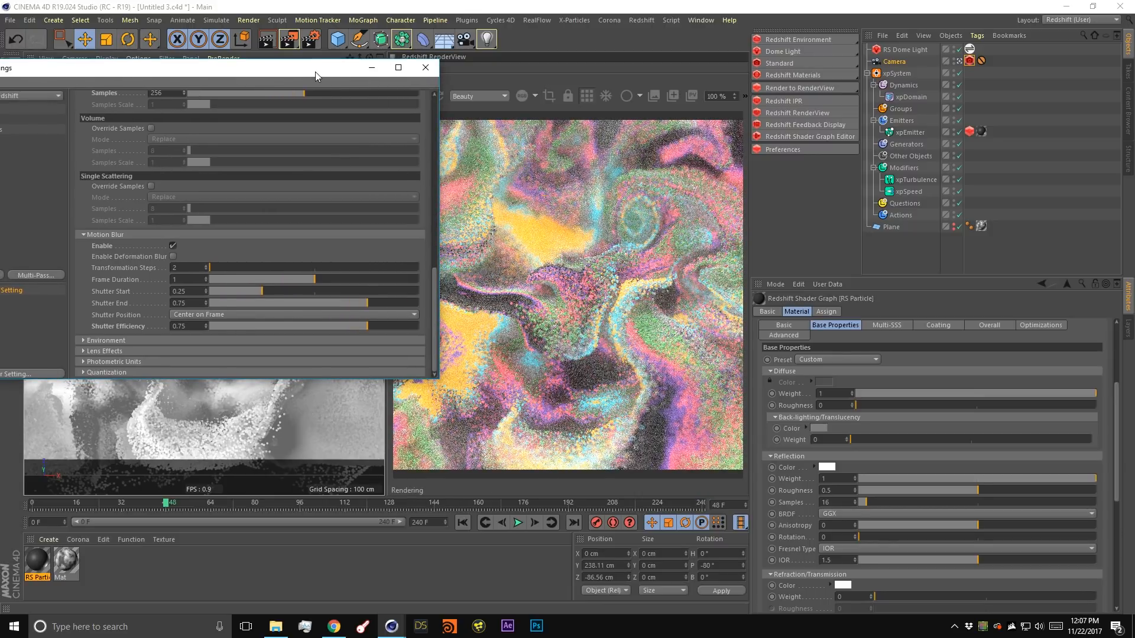
{"action": "left_click", "coordinate": [425, 70]}
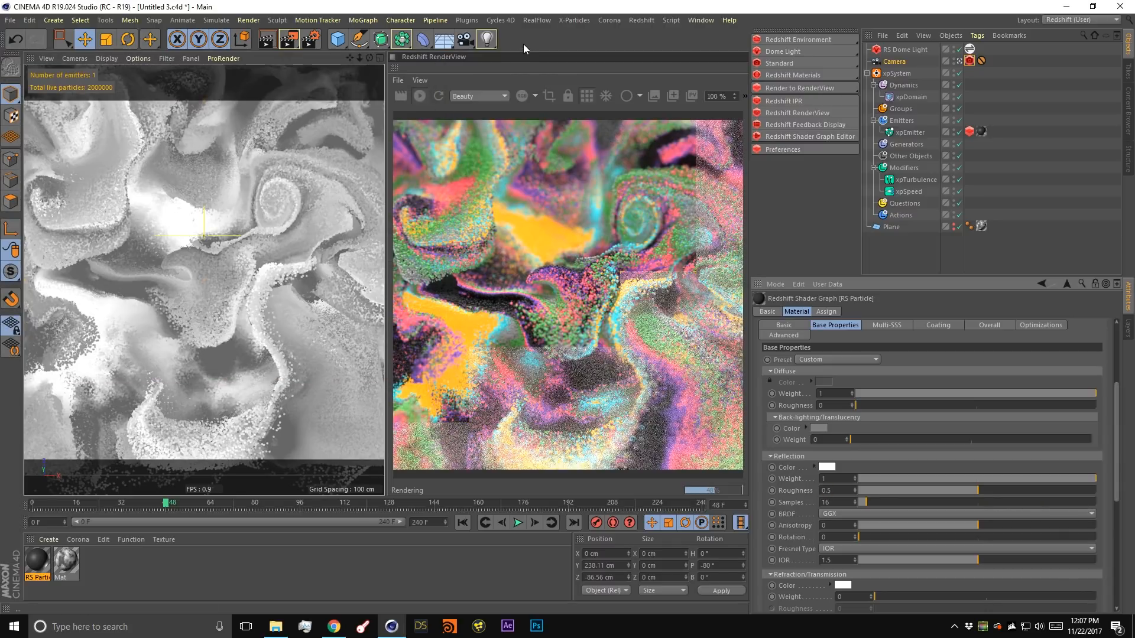
{"action": "key", "text": "ctrl+s"}
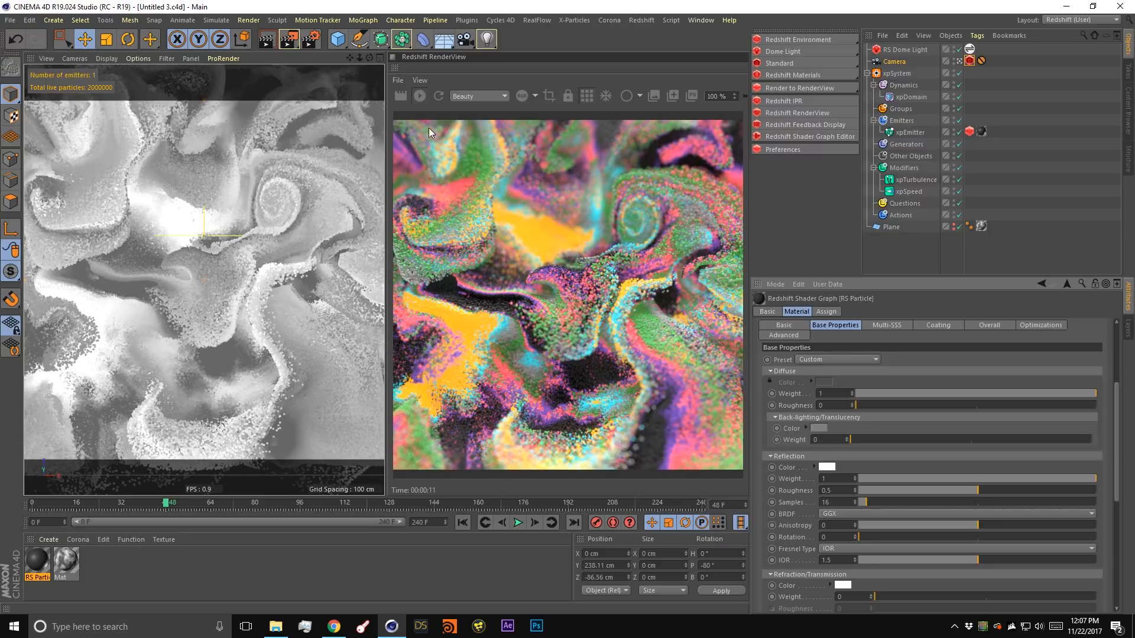
Stop the live preview render and add a Cache Object to the xpSystem's Other Objects folder.
{"action": "left_click", "coordinate": [419, 98]}
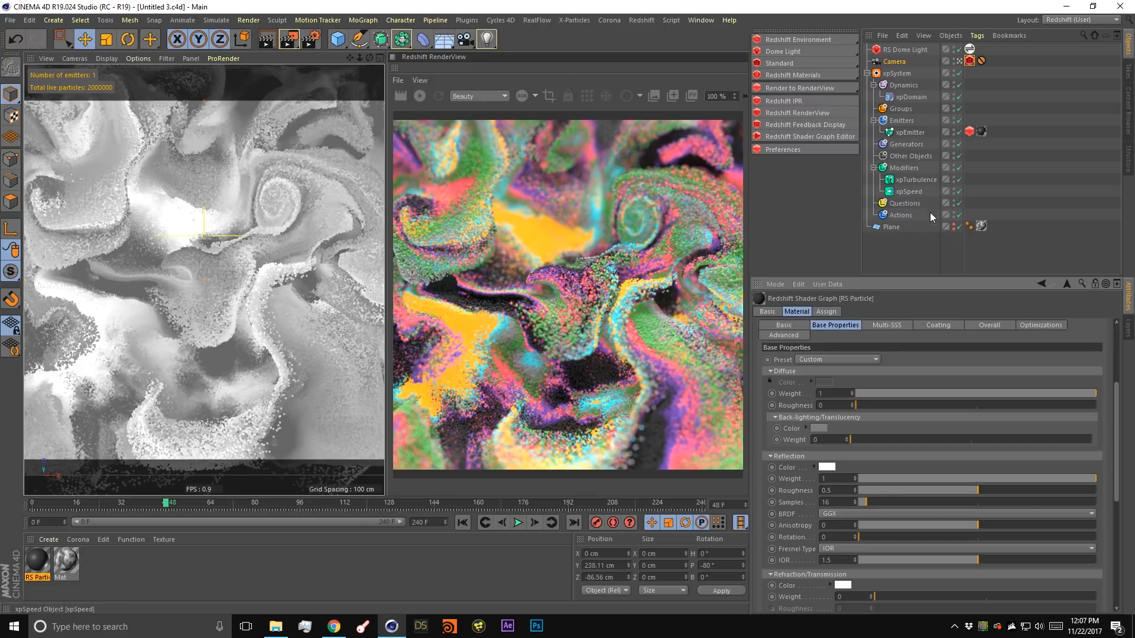
{"action": "left_click", "coordinate": [908, 156]}
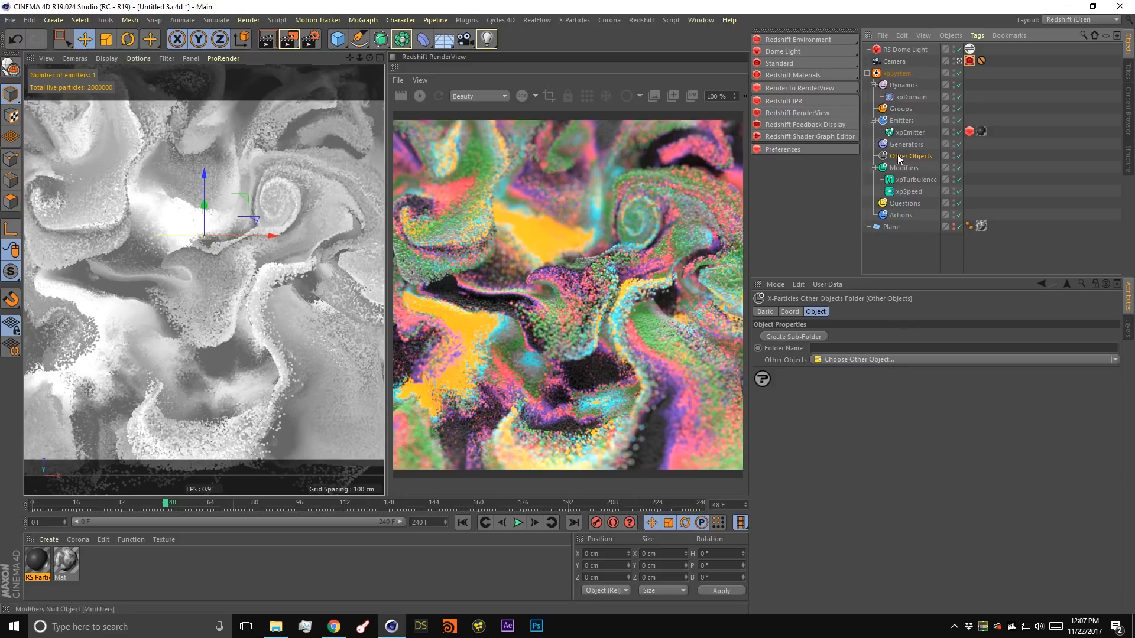
{"action": "left_click", "coordinate": [860, 359]}
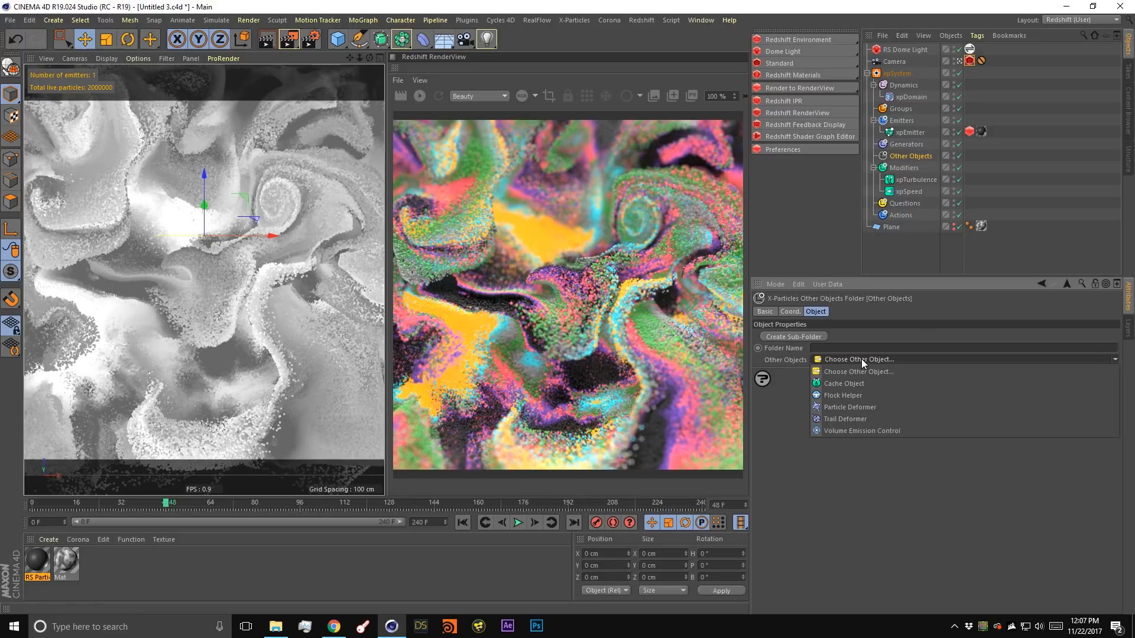
{"action": "left_click", "coordinate": [849, 381]}
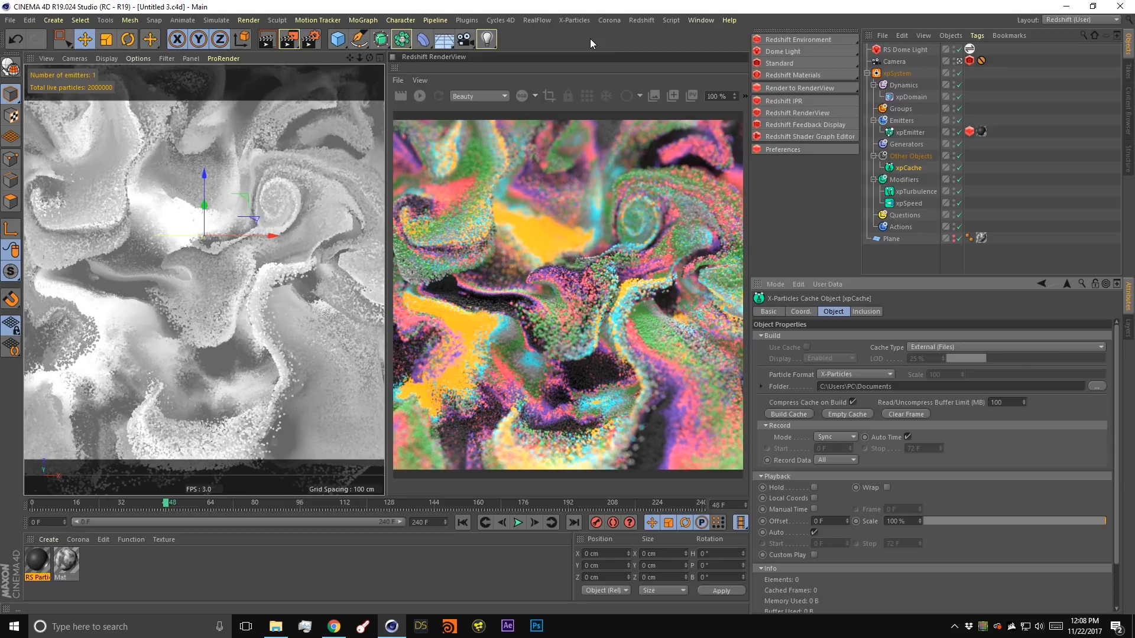
Set the render output size to 1080 x 1080 pixels and save the scene.
{"action": "left_click", "coordinate": [313, 37]}
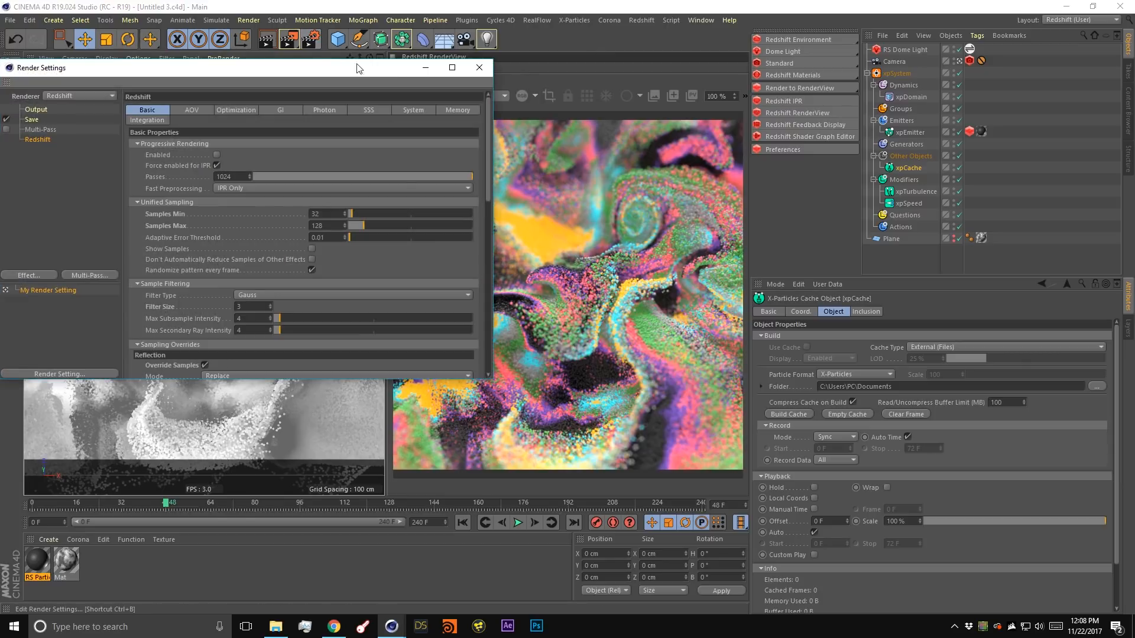
{"action": "left_click", "coordinate": [480, 69]}
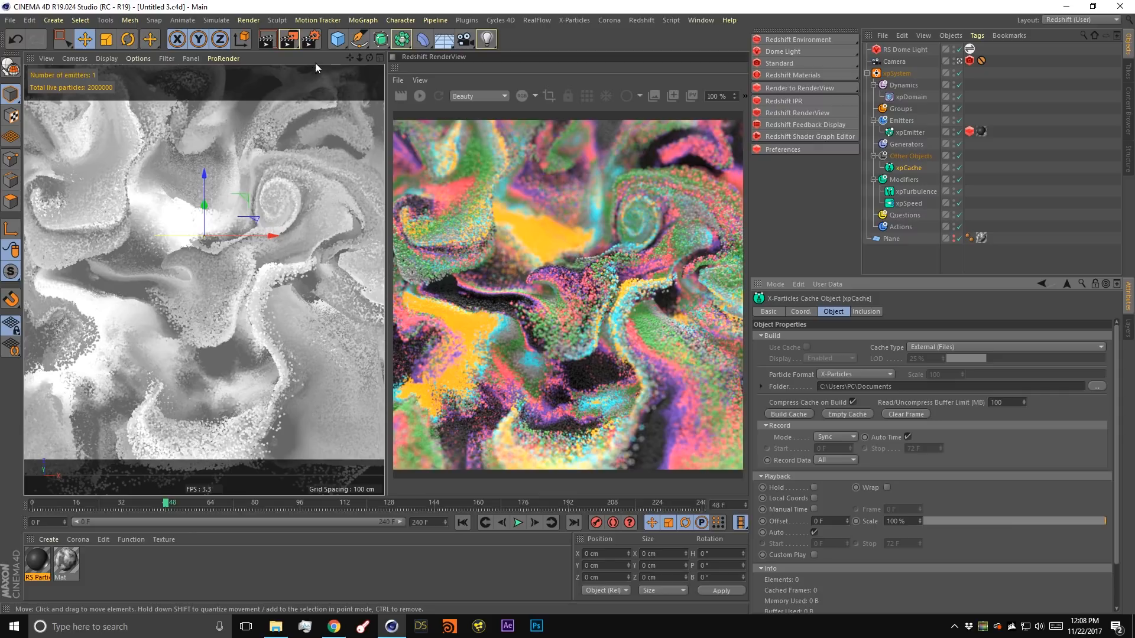
{"action": "left_click", "coordinate": [312, 39]}
{"action": "left_click", "coordinate": [37, 110]}
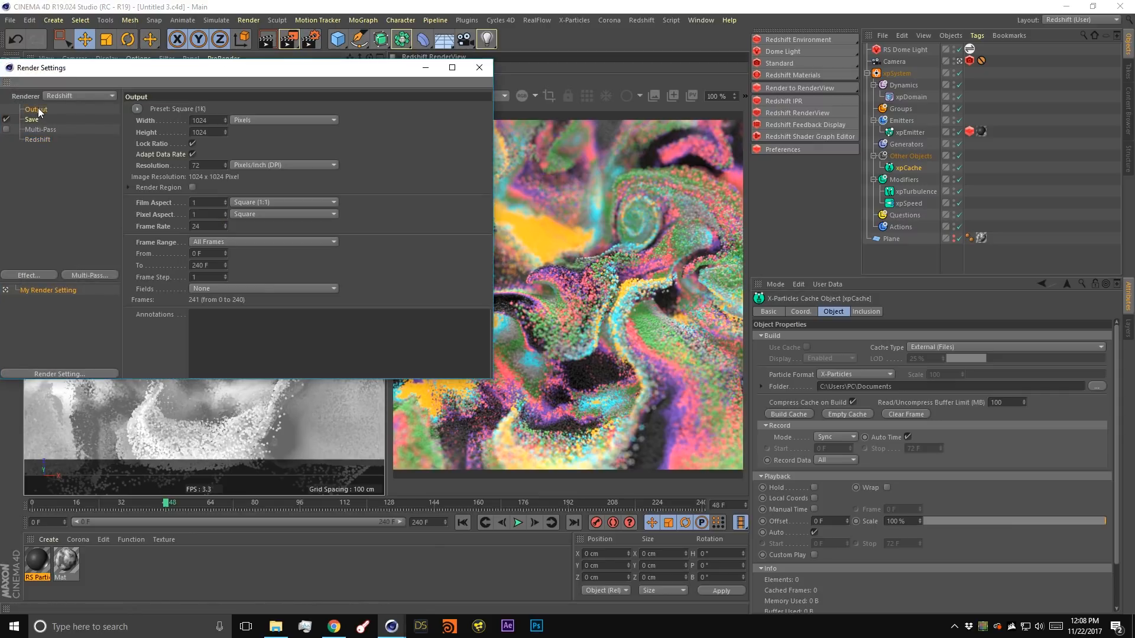
{"action": "left_click", "coordinate": [212, 120]}
{"action": "type", "text": "1080"}
{"action": "key", "text": "Return"}
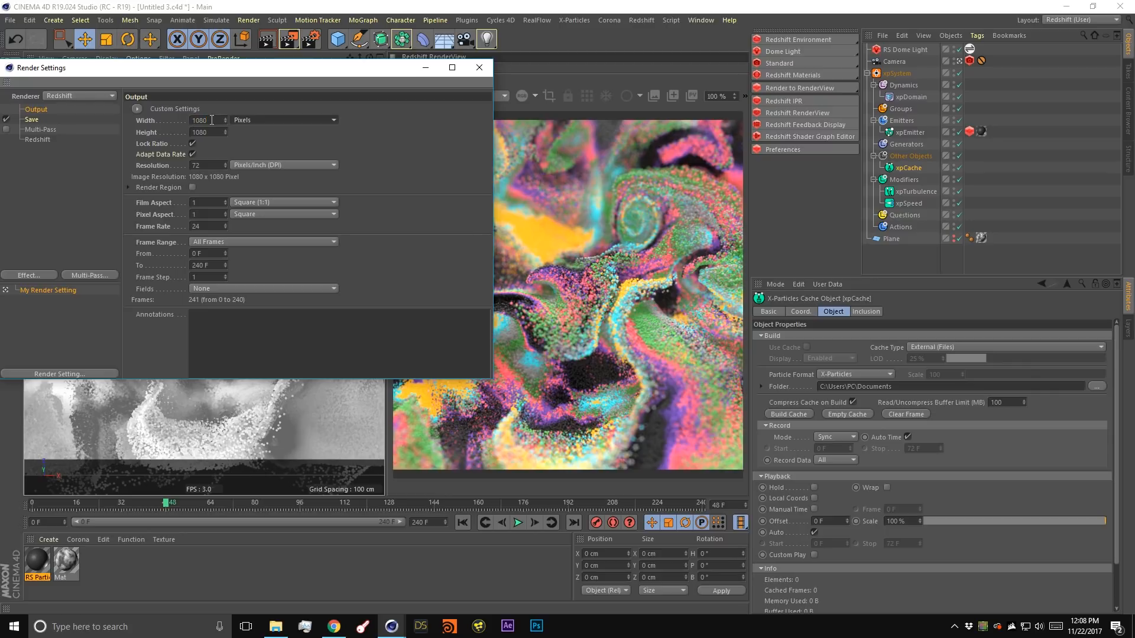
{"action": "left_click", "coordinate": [479, 68]}
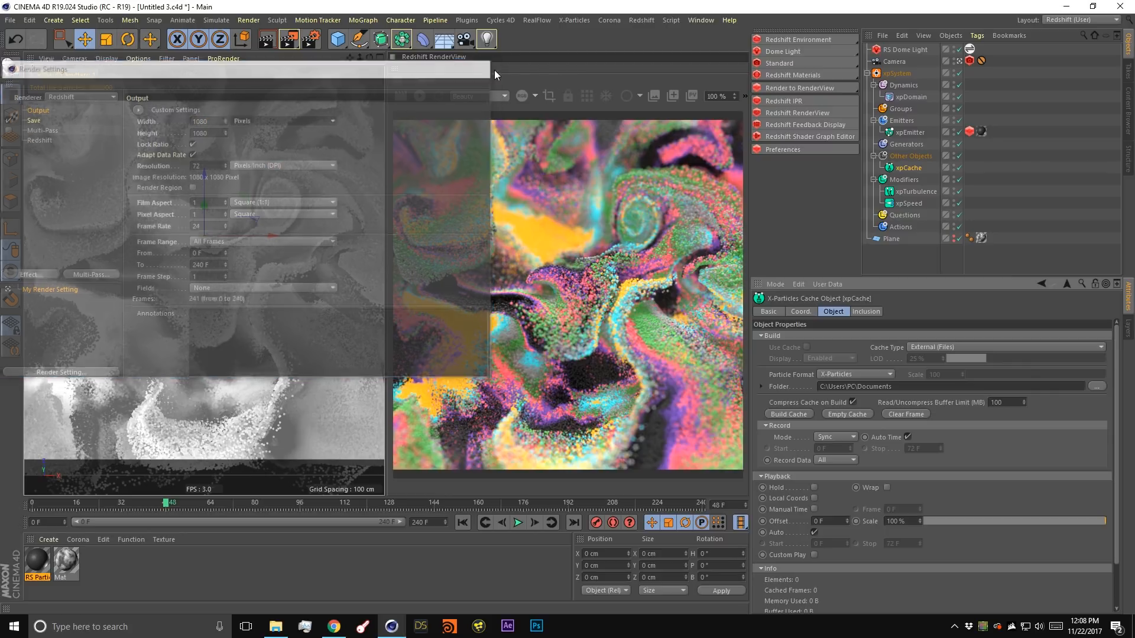
{"action": "key", "text": "ctrl+s"}
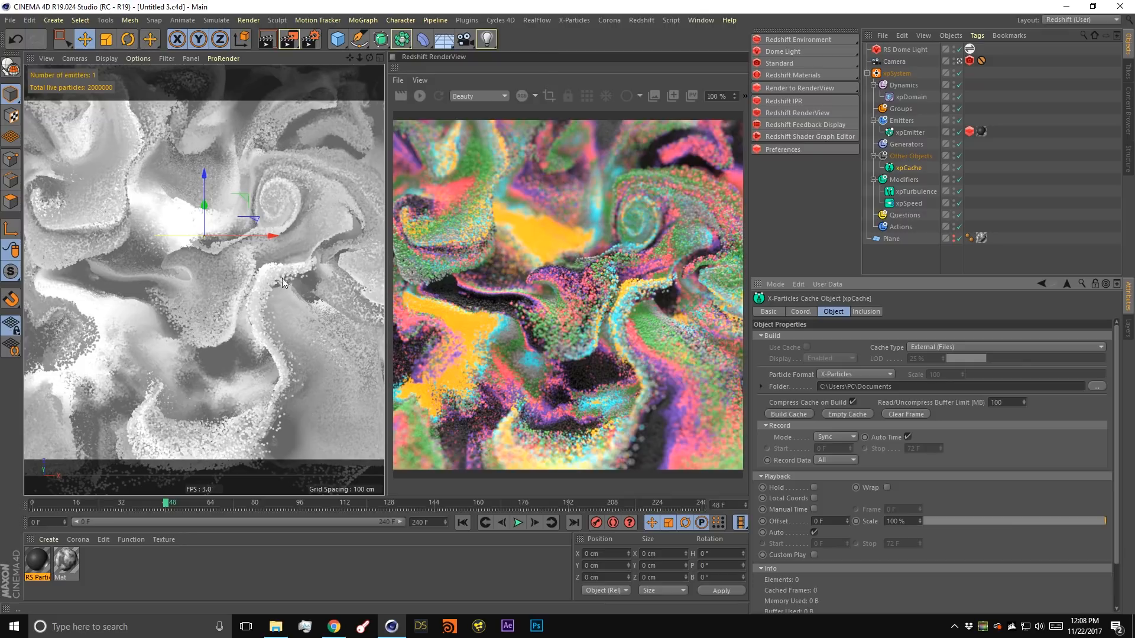
{"action": "scroll", "coordinate": [478, 247], "scroll_direction": "down", "scroll_amount": 1}
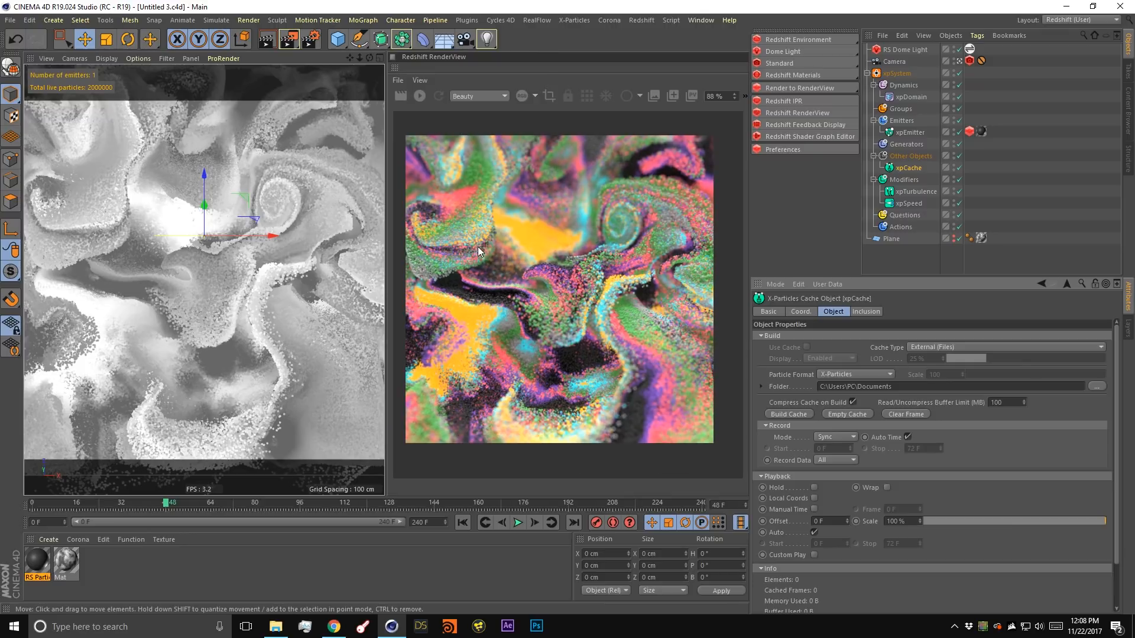
{"action": "left_click", "coordinate": [421, 79]}
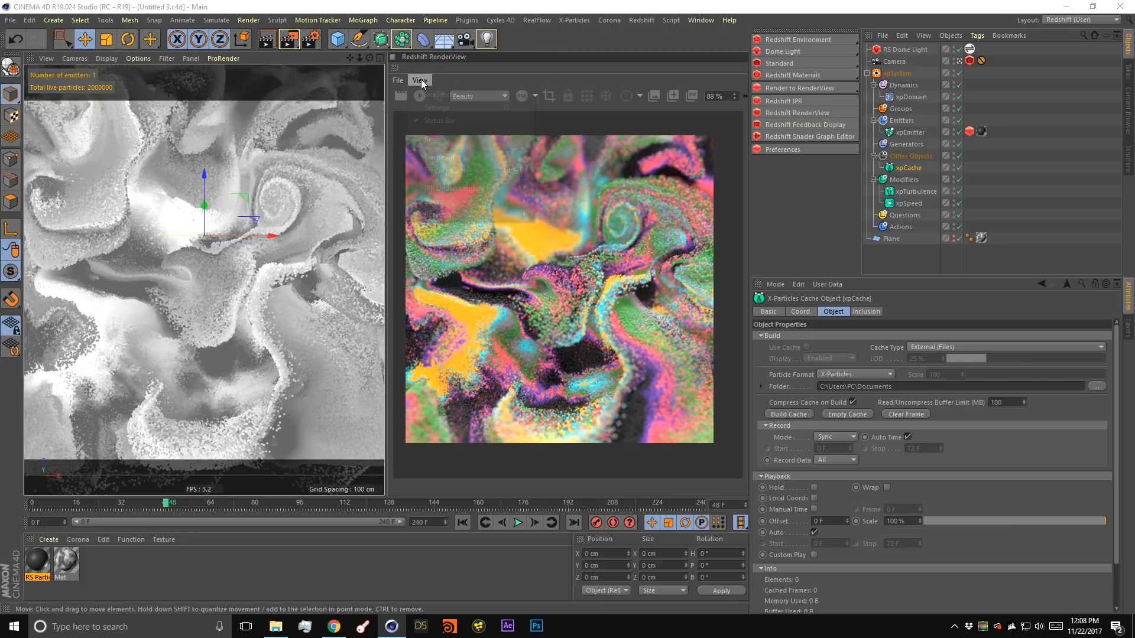
{"action": "left_click", "coordinate": [449, 159]}
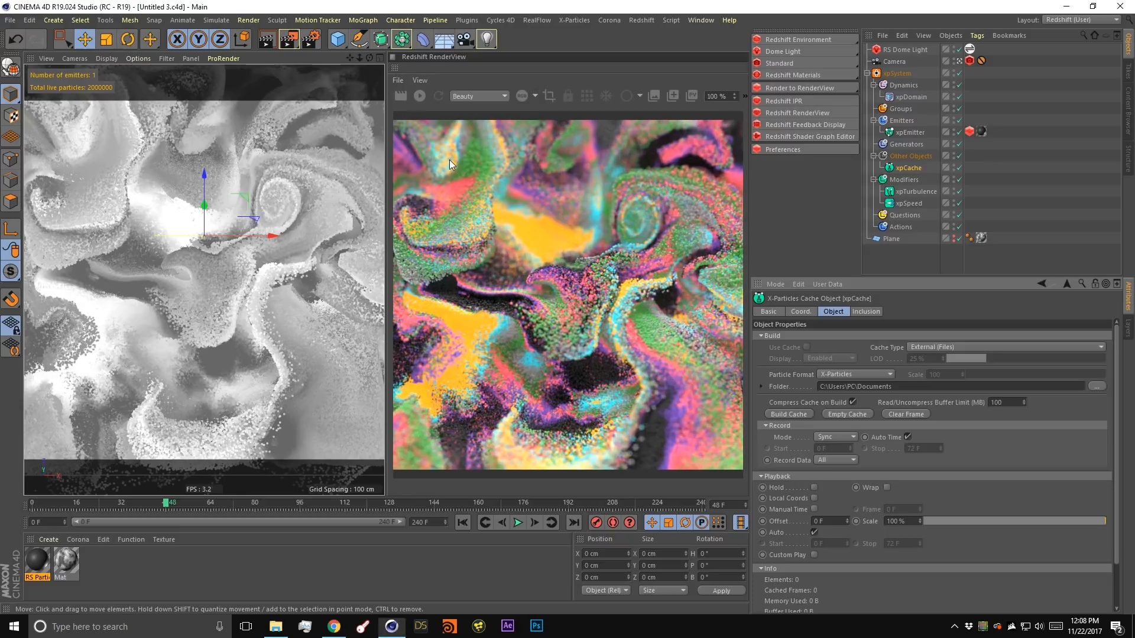